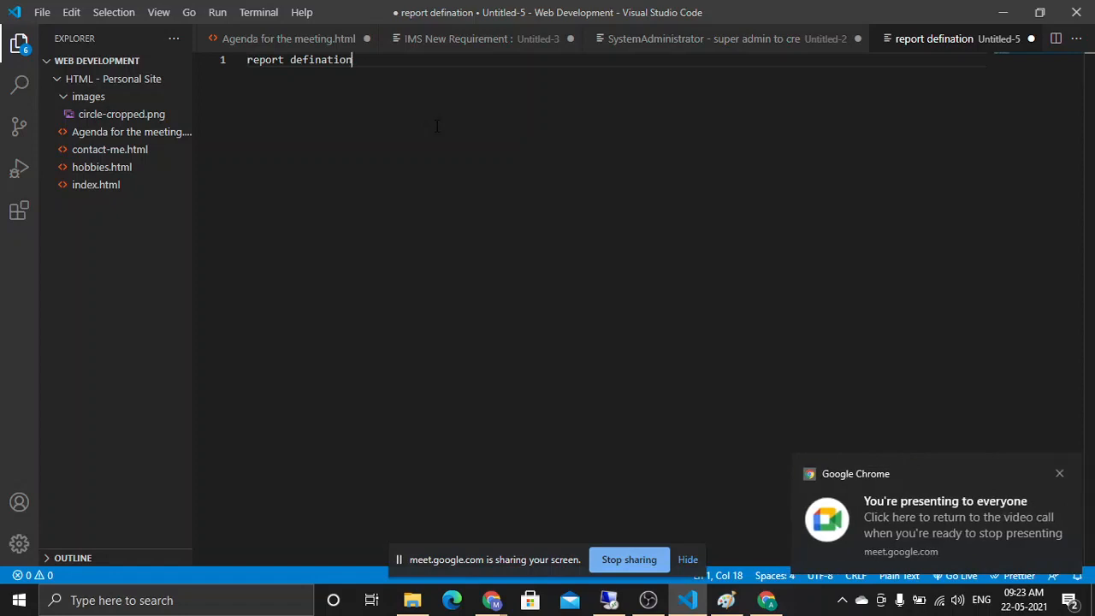
# Add the line "live example" below "report defination" and, after a blank line, add "discuss the document".
pyautogui.press('Return')
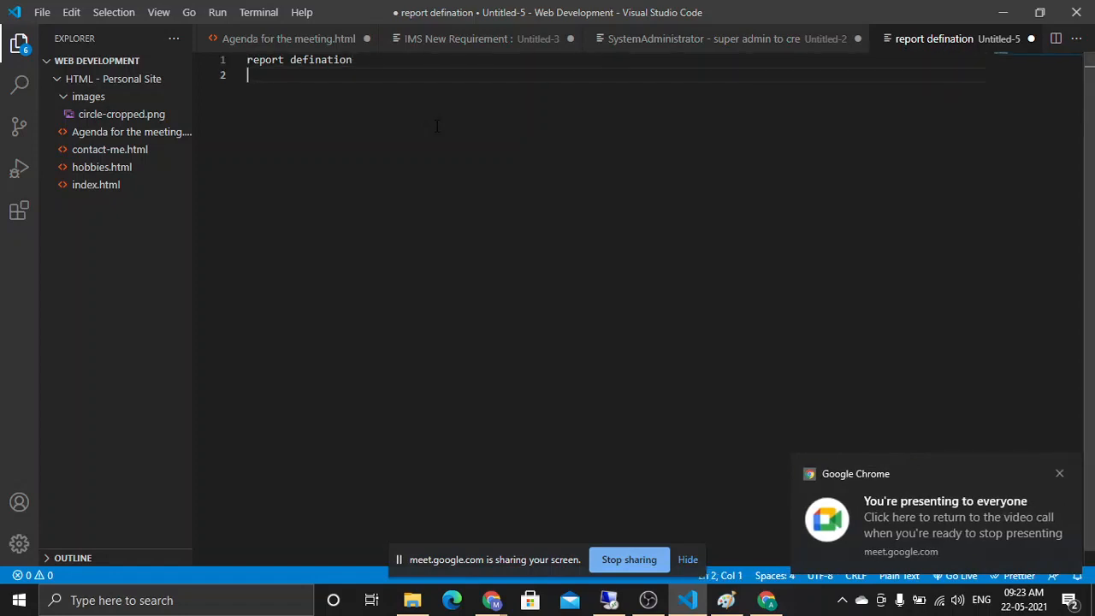
pyautogui.write('l')
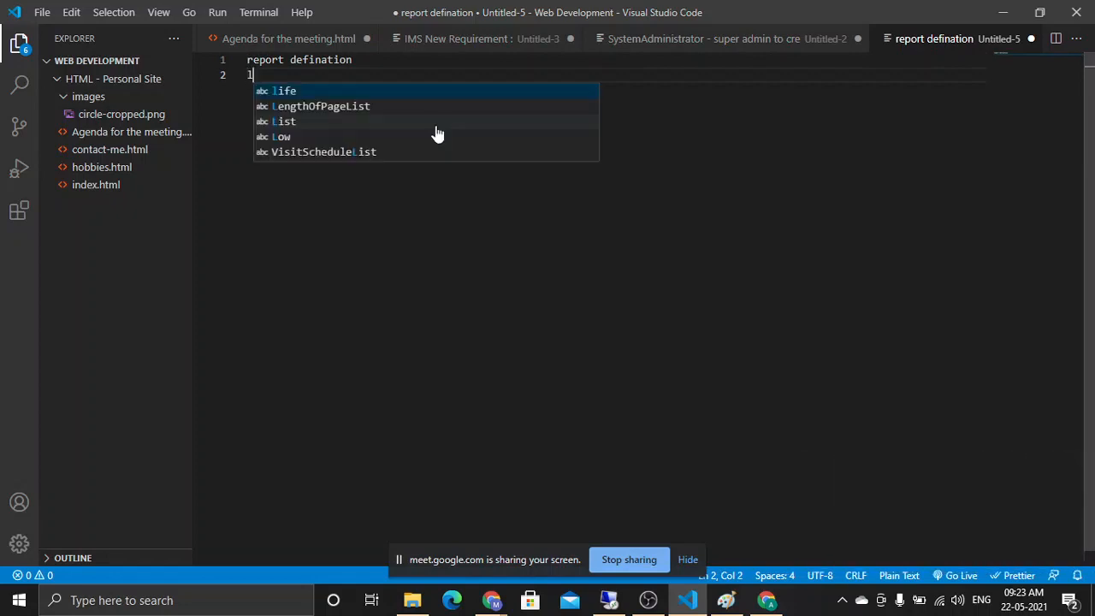
pyautogui.write('ive example')
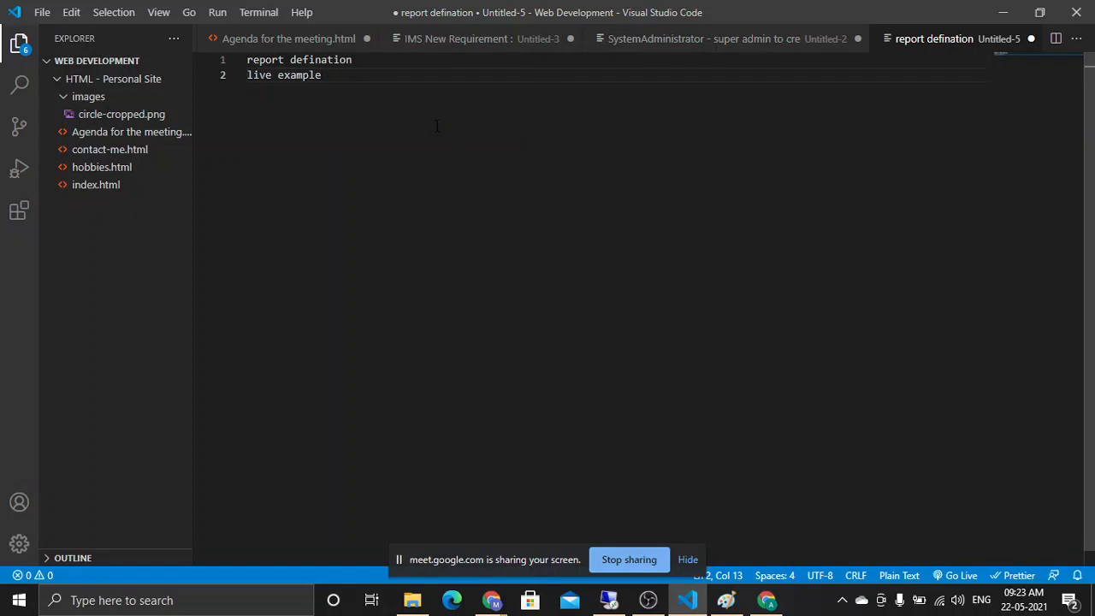
pyautogui.press('Return')
pyautogui.press('Return')
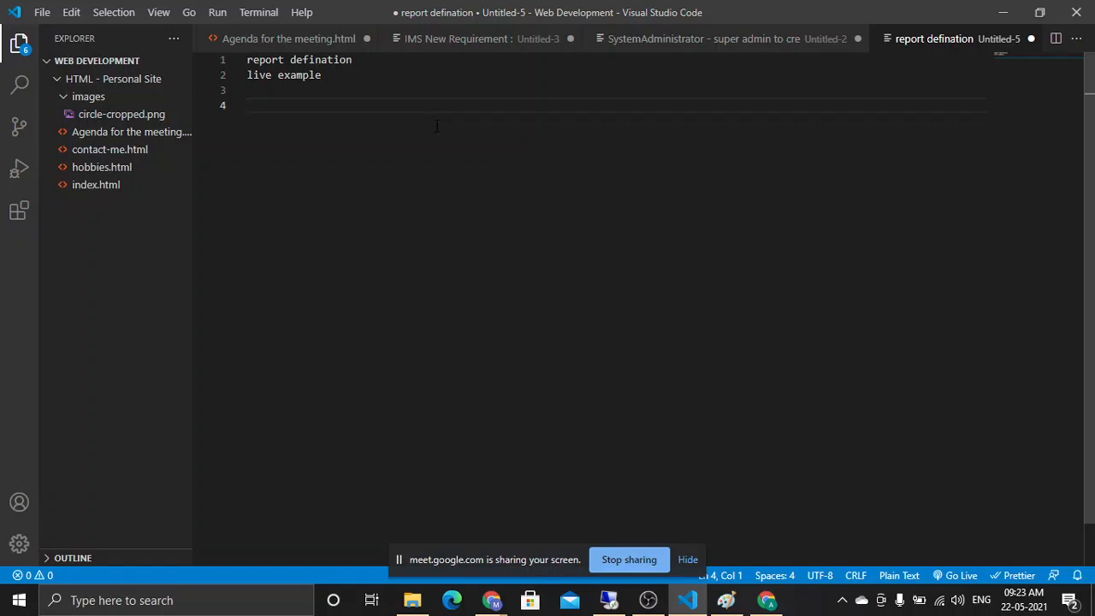
pyautogui.write('di')
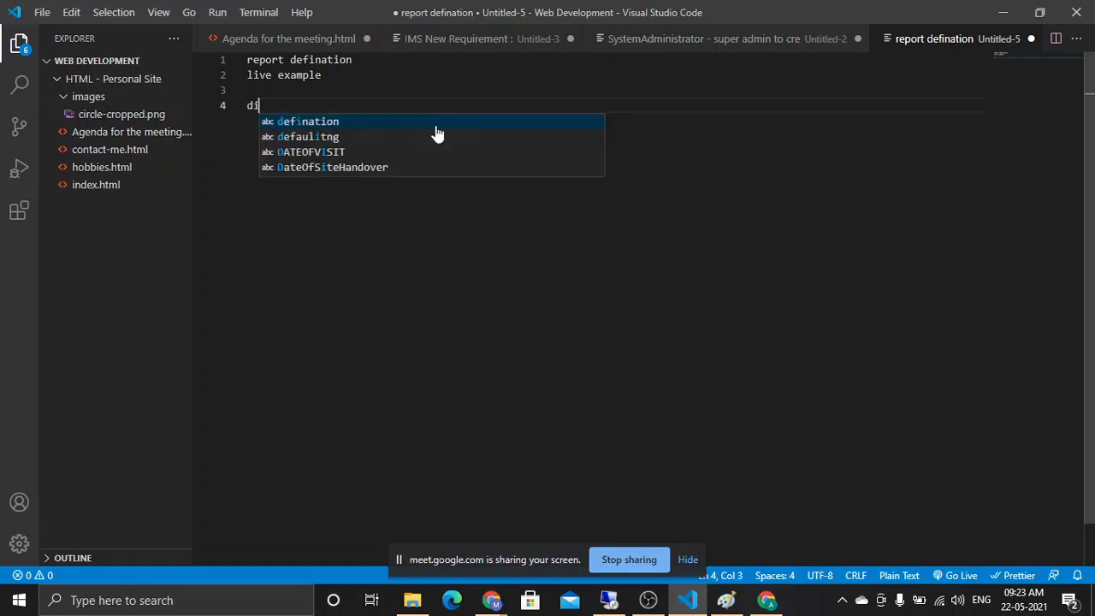
pyautogui.write('scuss t')
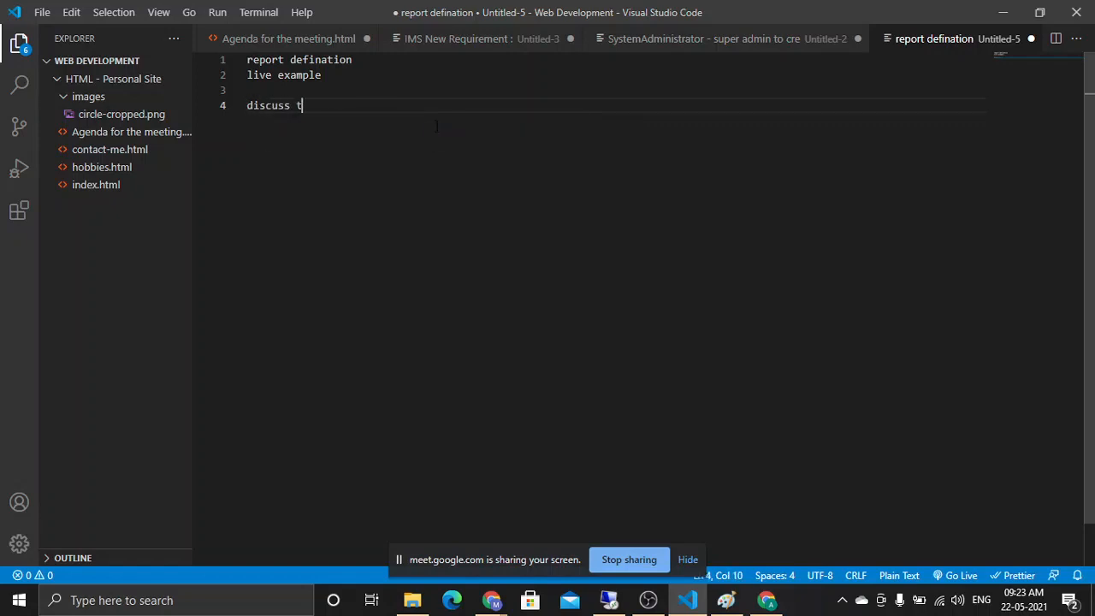
pyautogui.write('he document')
pyautogui.press('Return')
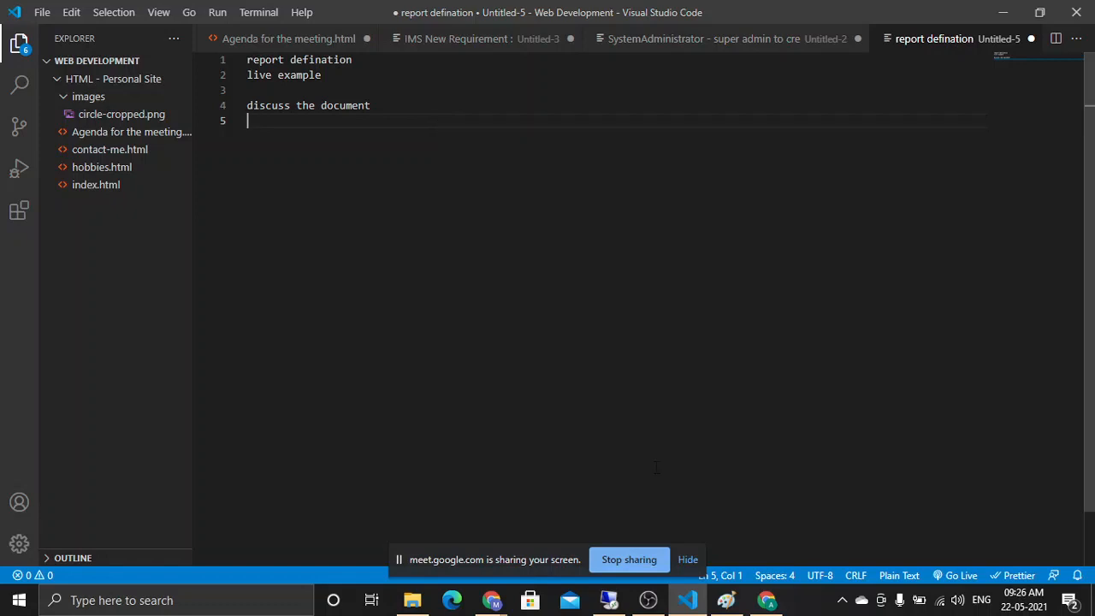
# Switch to the remote desktop's Chrome browser and search the web for "report definationi" in a new tab.
pyautogui.click(619, 609)
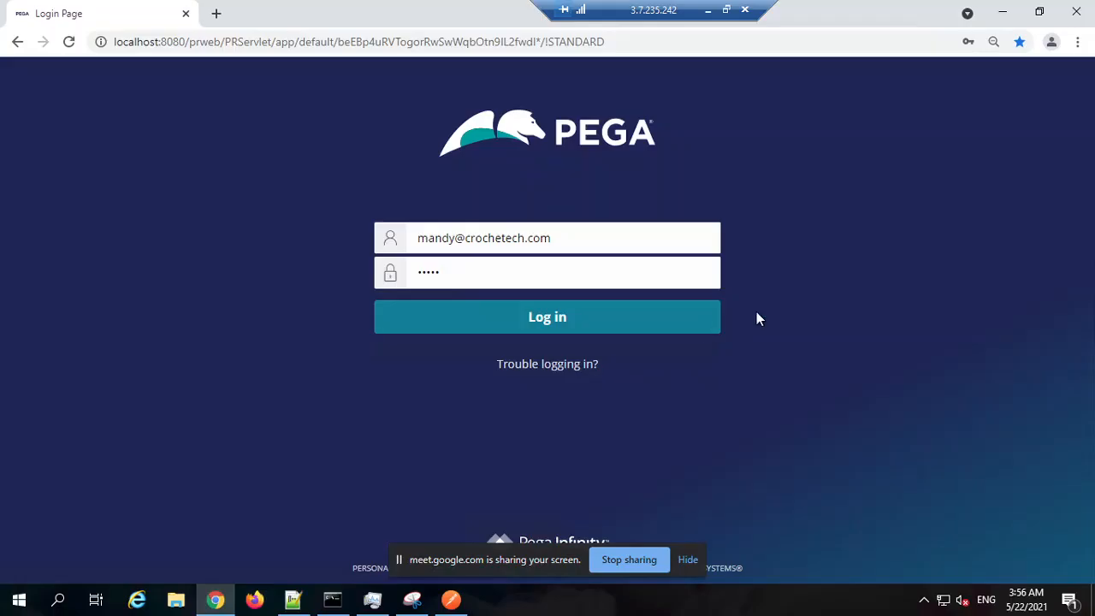
pyautogui.click(219, 15)
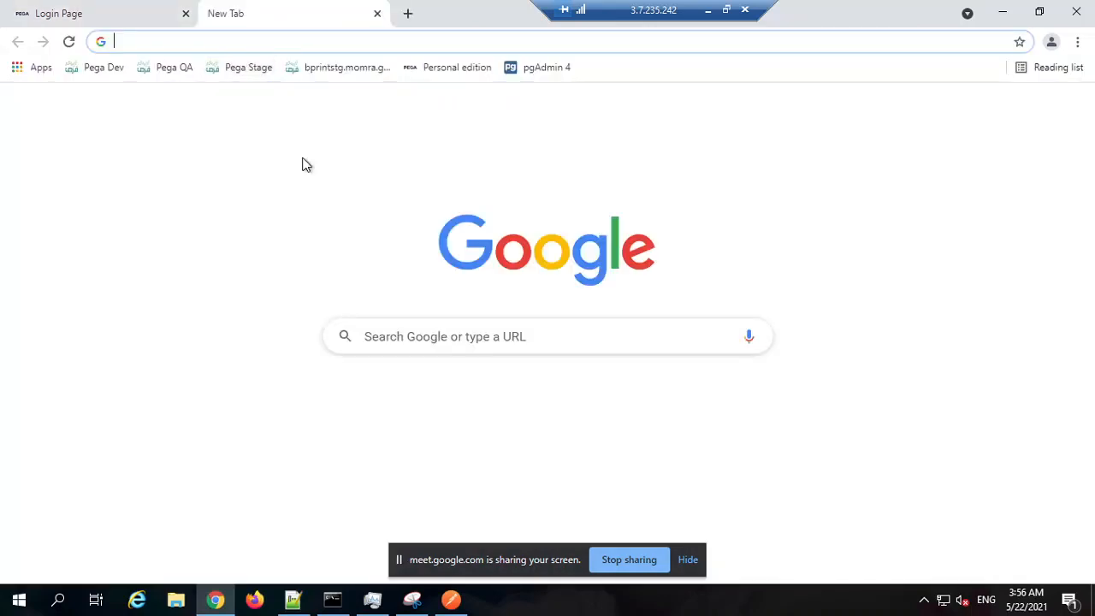
pyautogui.write('report de')
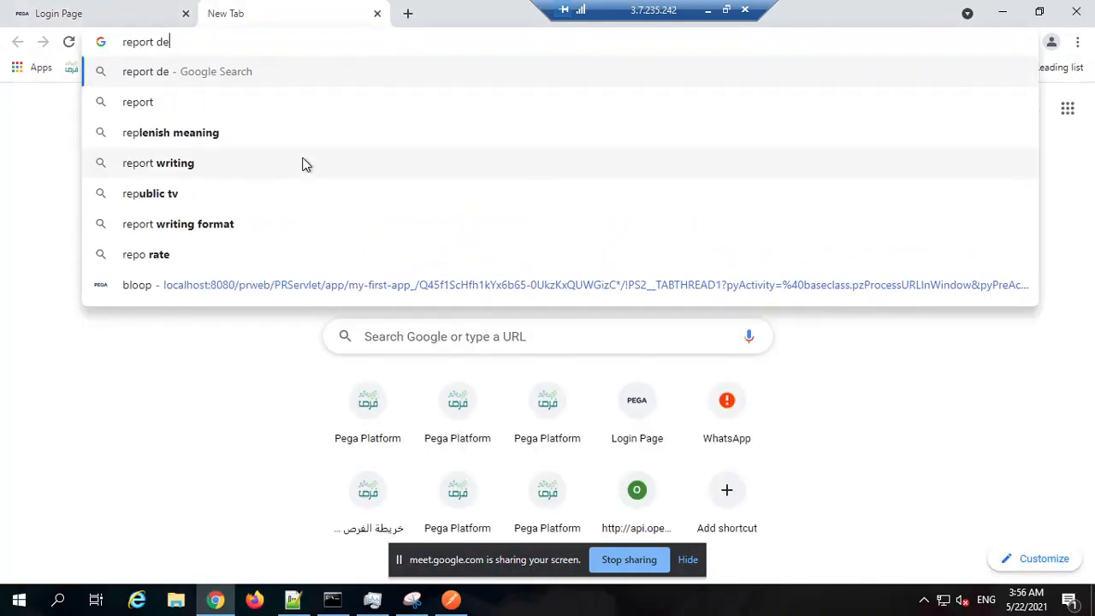
pyautogui.write('finationi')
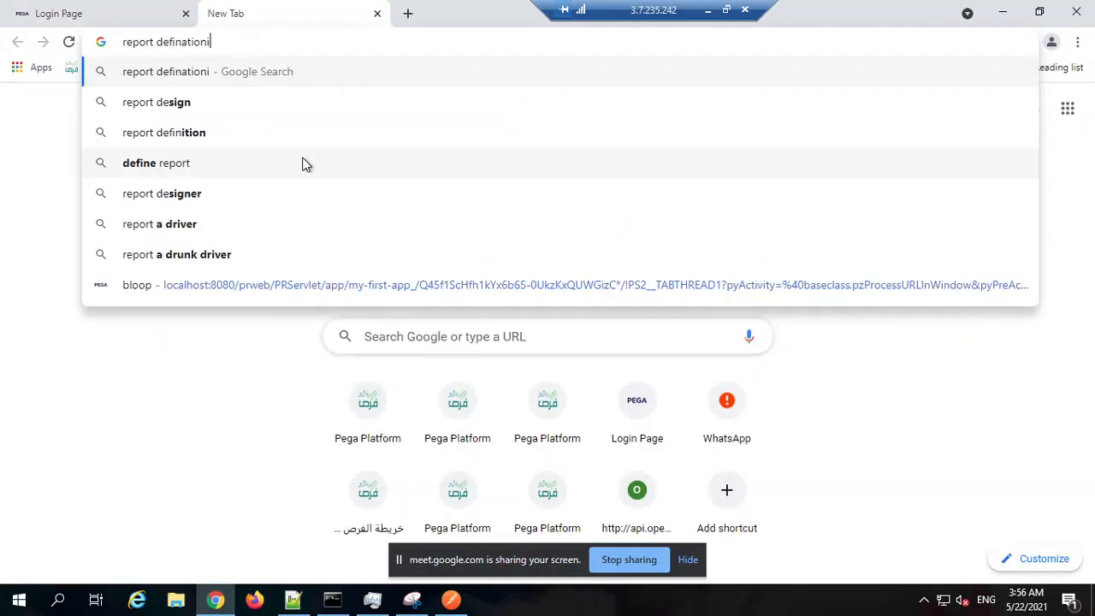
pyautogui.press('Return')
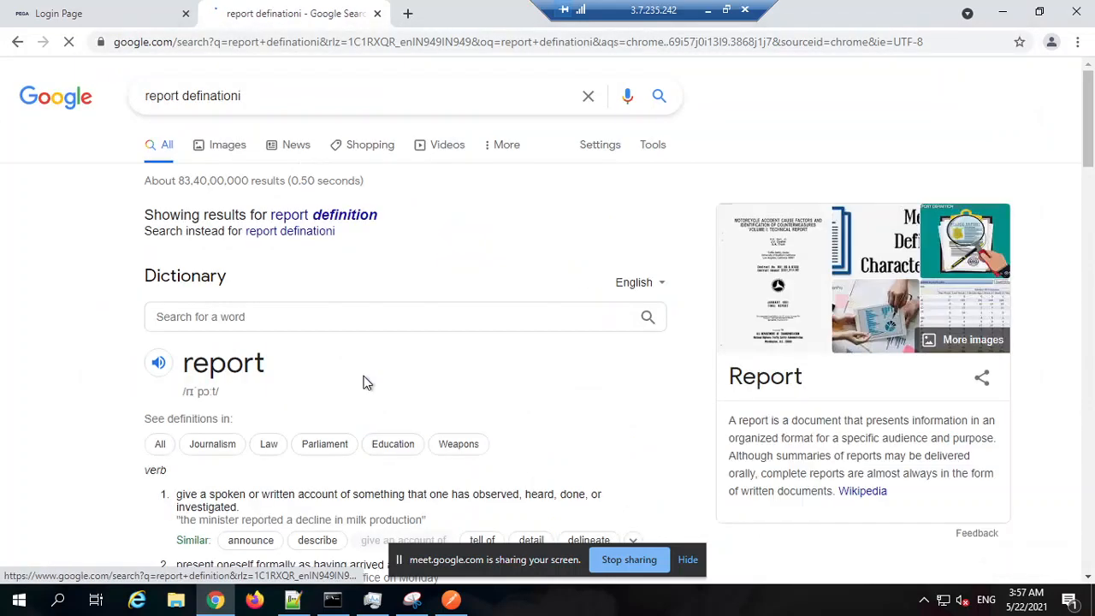
# Correct the web search and narrow it to "report defination pega".
pyautogui.click(303, 99)
pyautogui.press('BackSpace')
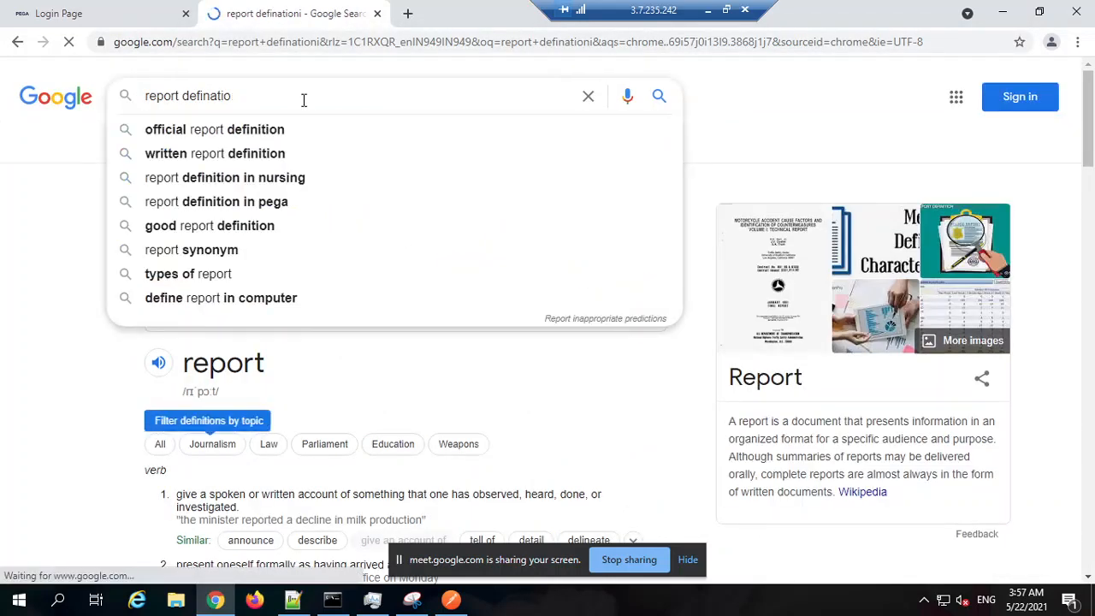
pyautogui.write('n pega')
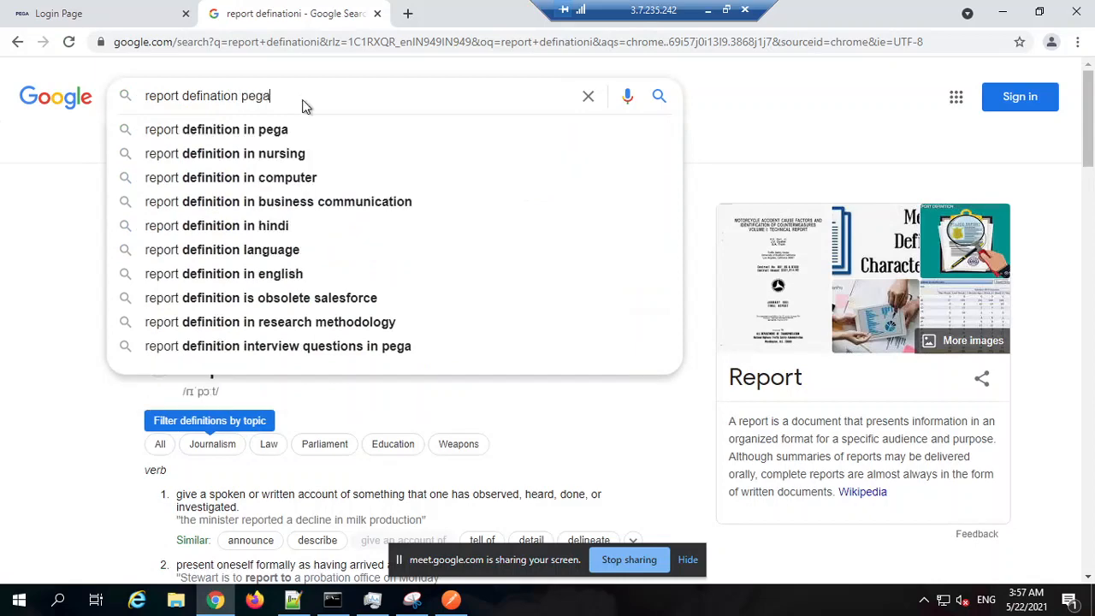
pyautogui.press('Return')
# Open the OneStopPega class joins article and Pega Community's Report Definition rule form result in background tabs.
pyautogui.scroll(-1, 483, 307)
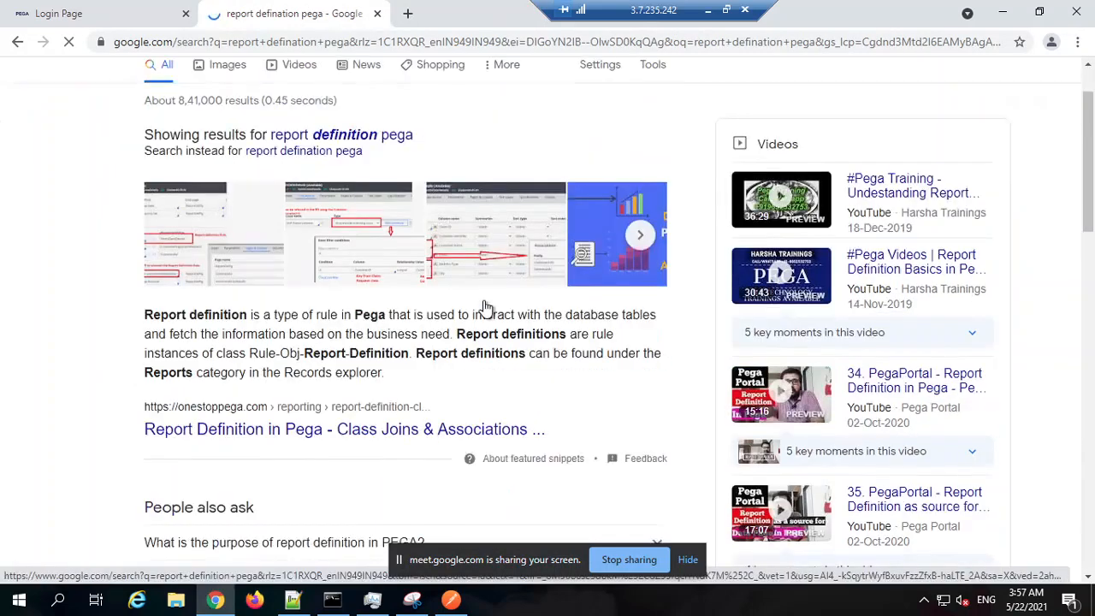
pyautogui.scroll(-1, 301, 430)
pyautogui.middleClick(333, 356)
pyautogui.scroll(-2, 409, 377)
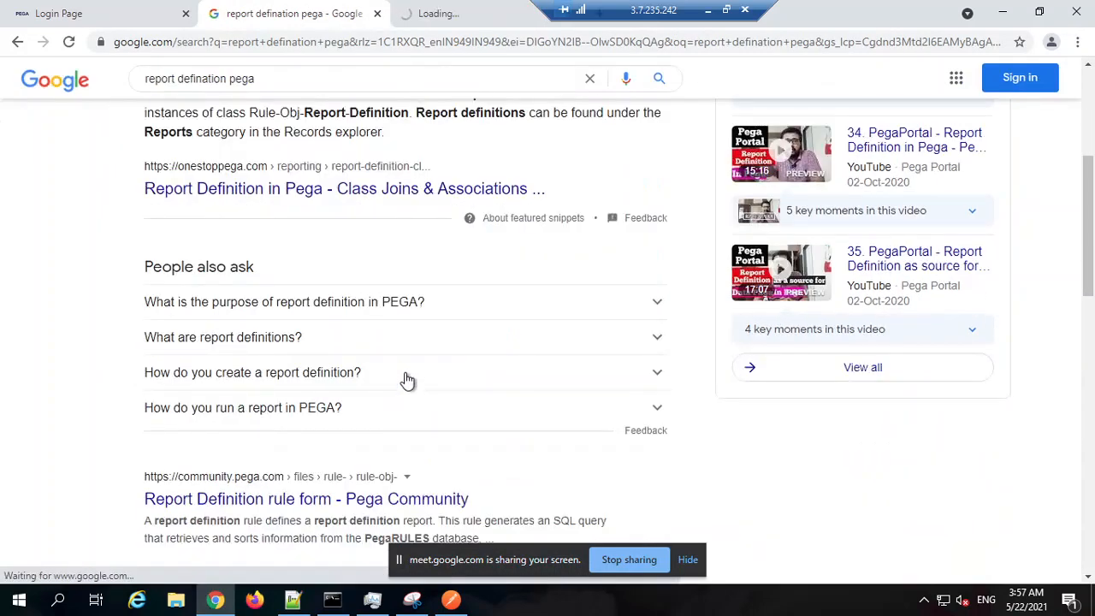
pyautogui.scroll(-2, 406, 379)
pyautogui.scroll(-1, 431, 399)
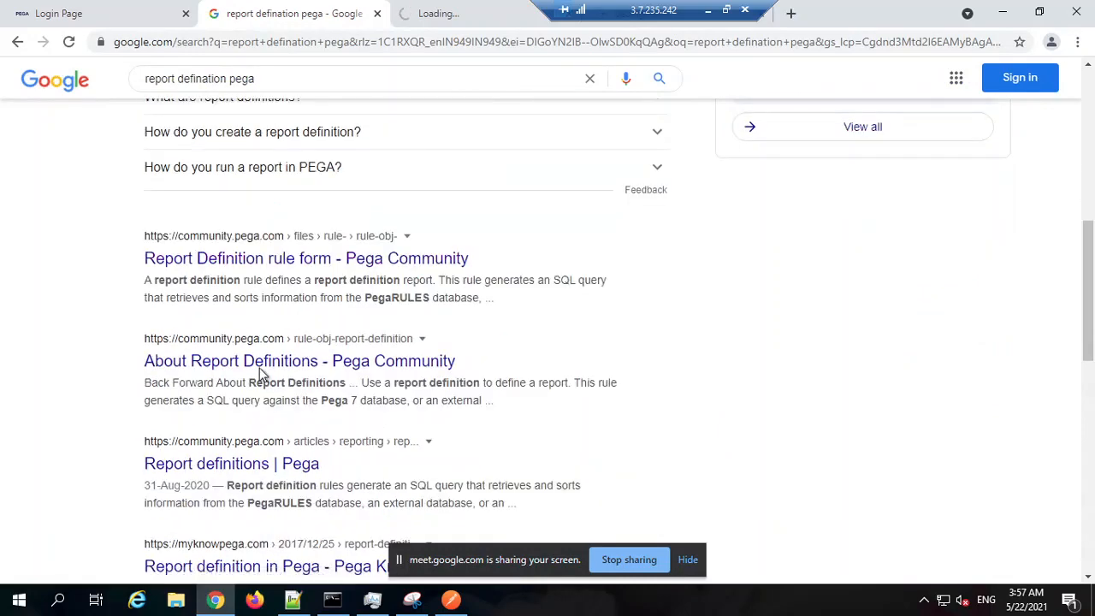
pyautogui.scroll(5, 420, 348)
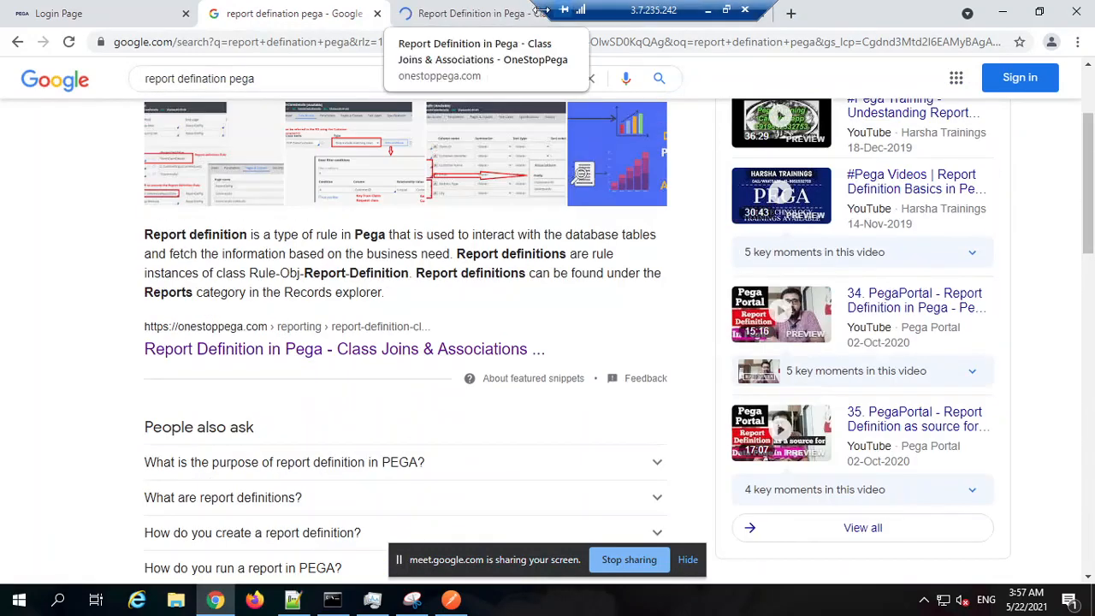
# Switch to Notepad++, create a new document and enter "report defination" followed by a blank line.
pyautogui.click(307, 599)
pyautogui.doubleClick(954, 66)
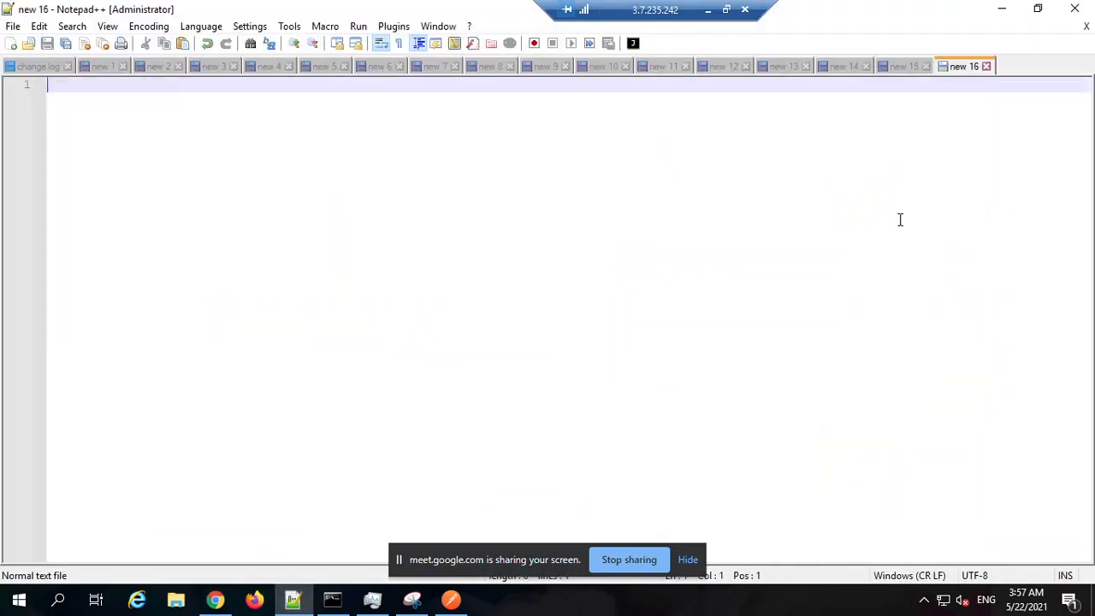
pyautogui.write('repor')
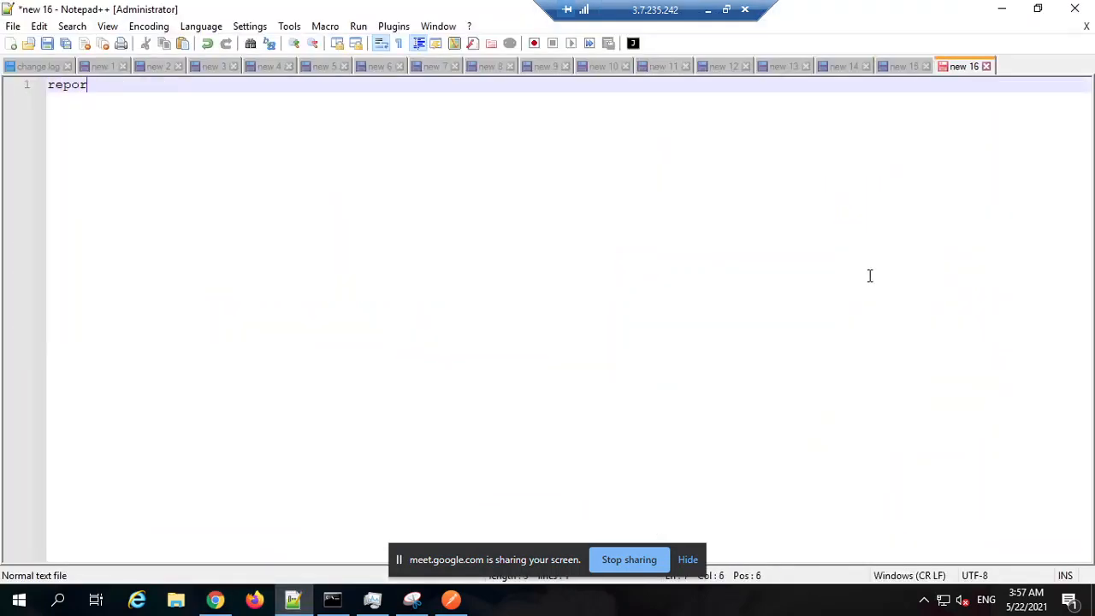
pyautogui.write('t defination')
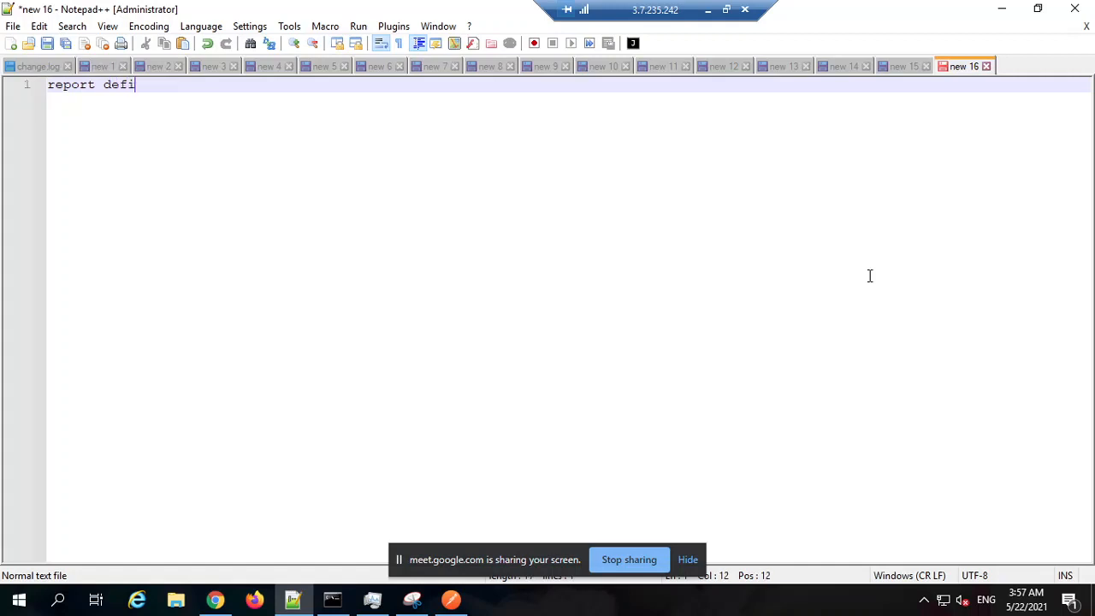
pyautogui.press('Return')
pyautogui.press('Return')
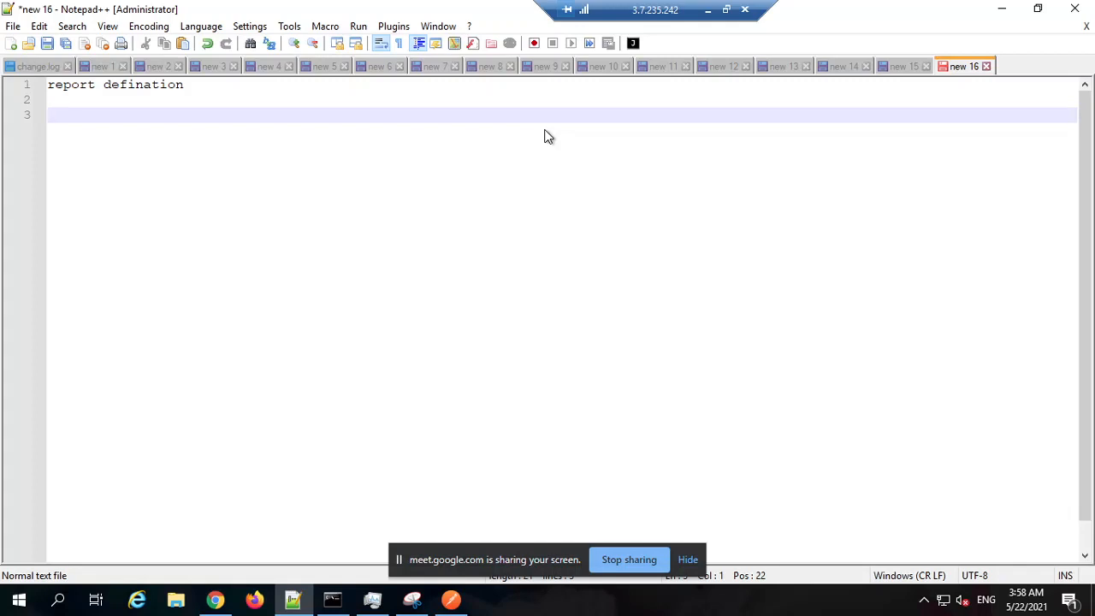
# Dismiss the Google Chrome presenting notification and hide the screen-sharing bar.
pyautogui.tripleClick(64, 87)
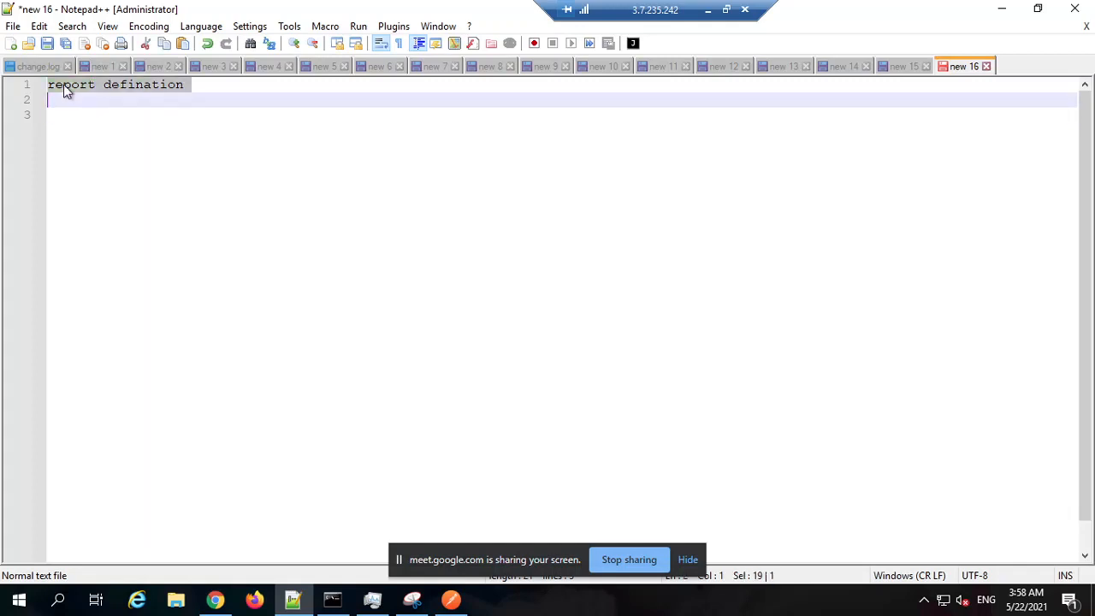
pyautogui.click(143, 125)
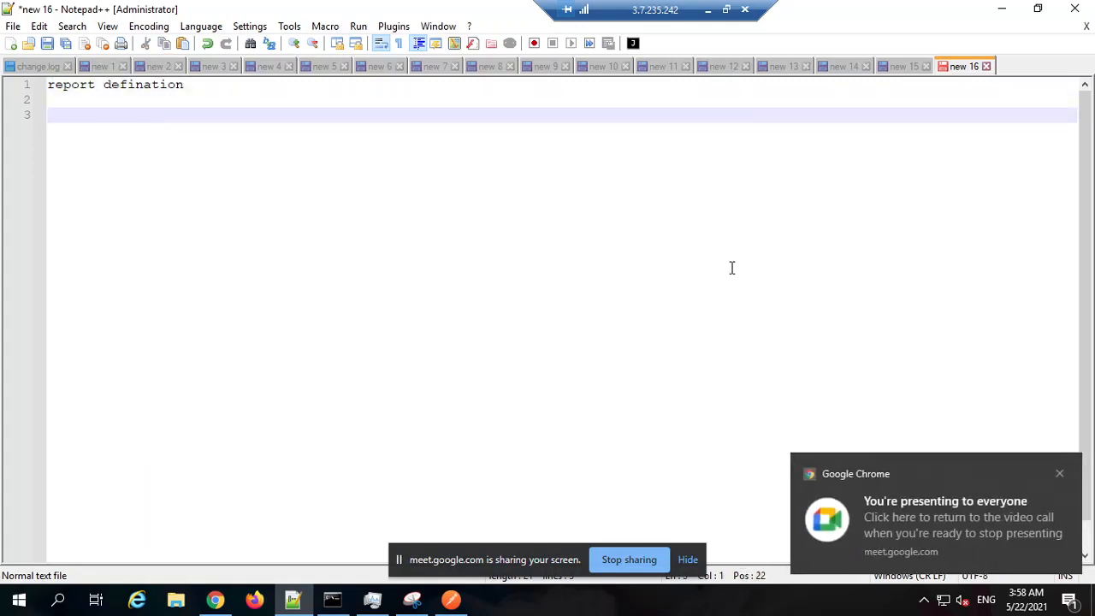
pyautogui.click(1060, 473)
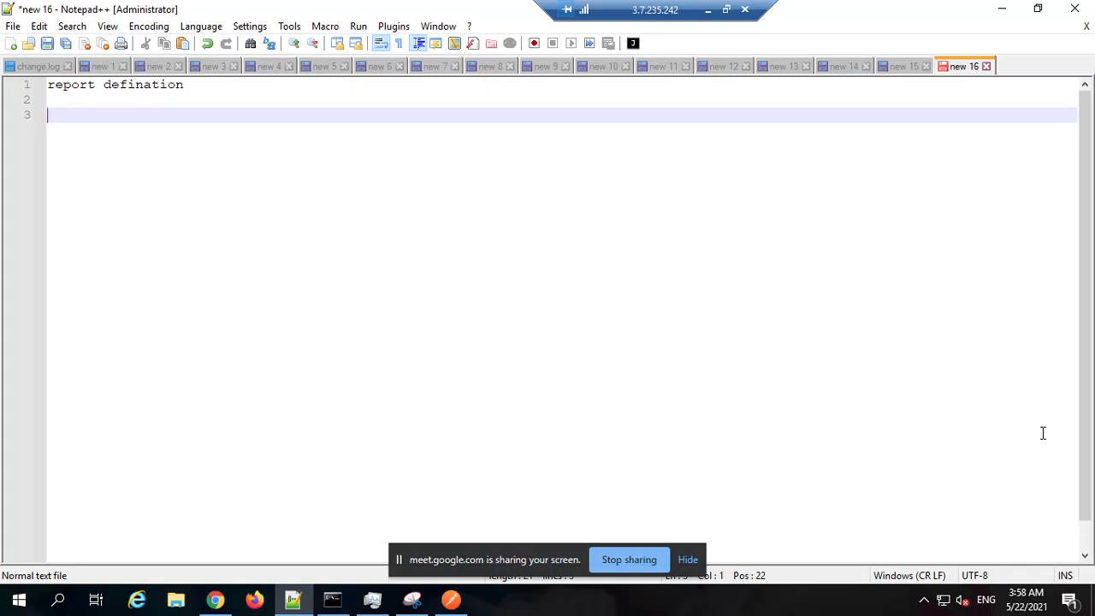
pyautogui.tripleClick(203, 88)
pyautogui.click(204, 87)
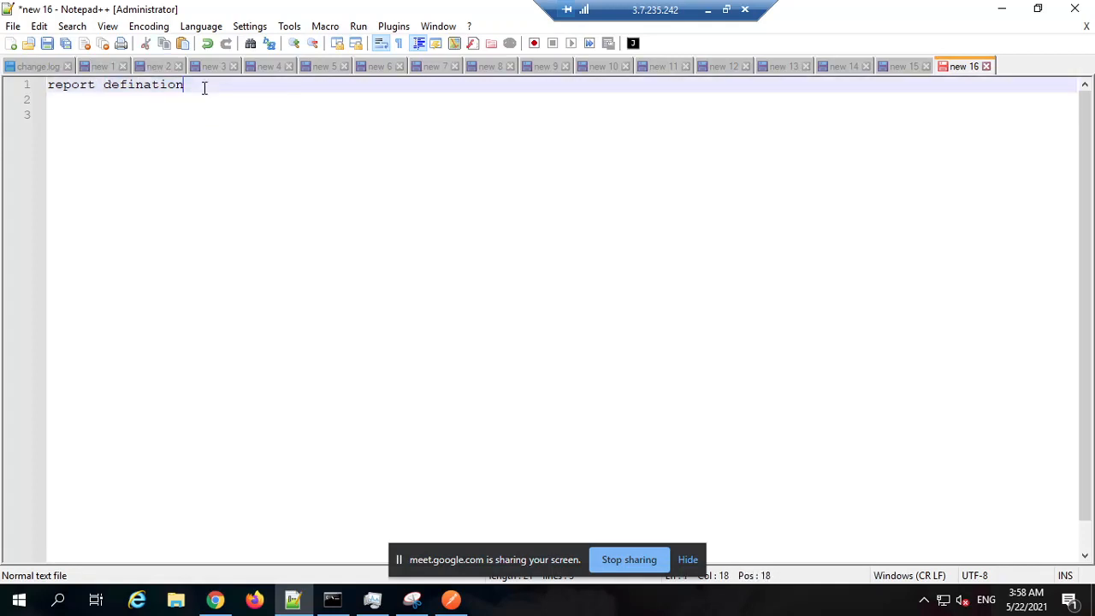
pyautogui.click(689, 559)
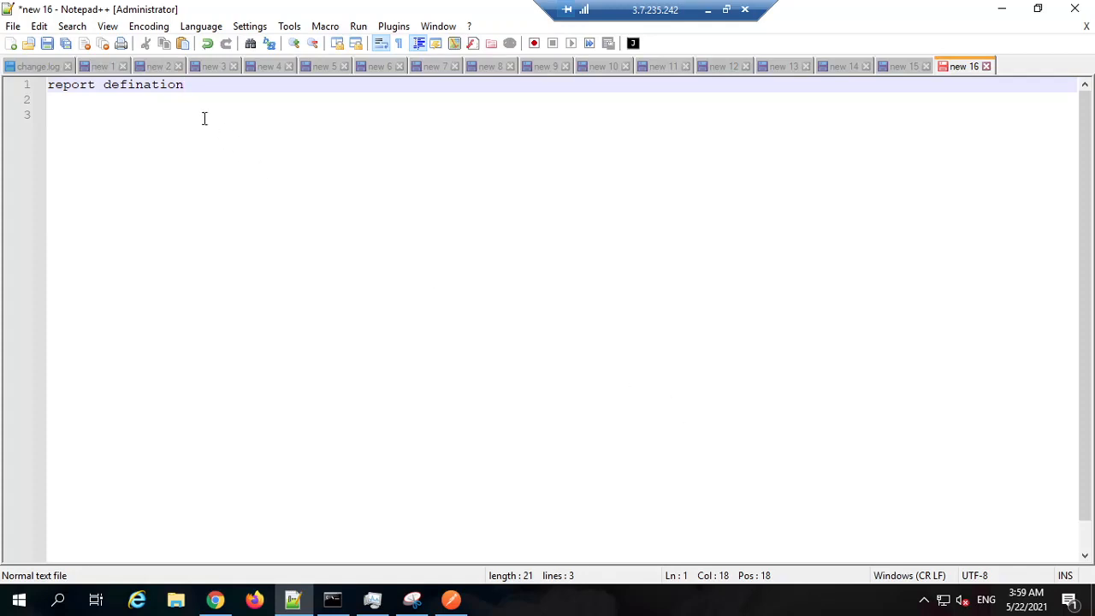
pyautogui.moveTo(196, 86); pyautogui.dragTo(29, 86)
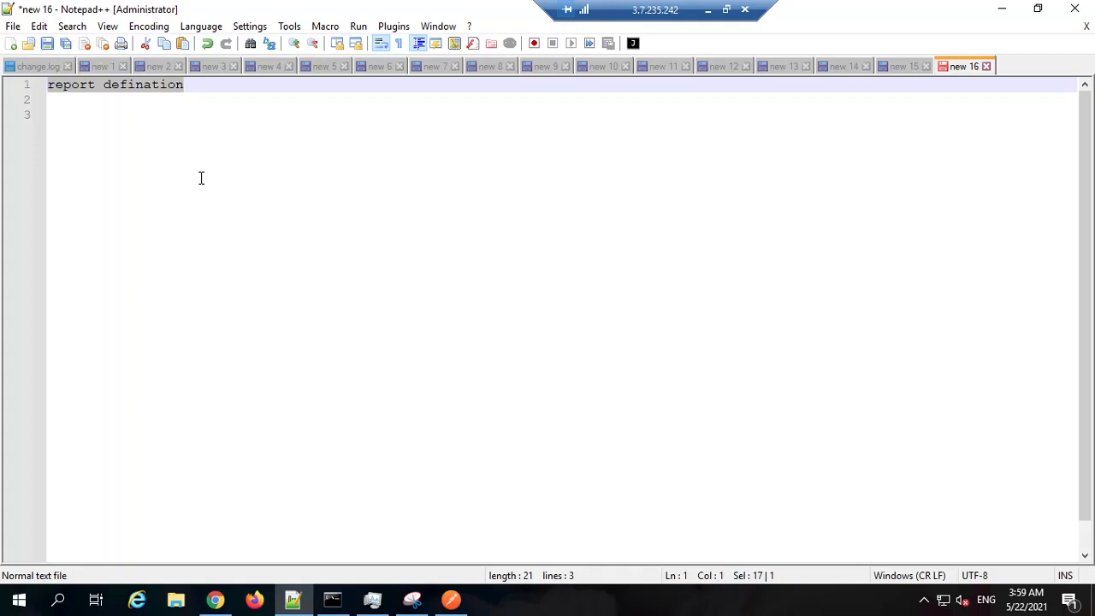
pyautogui.tripleClick(164, 88)
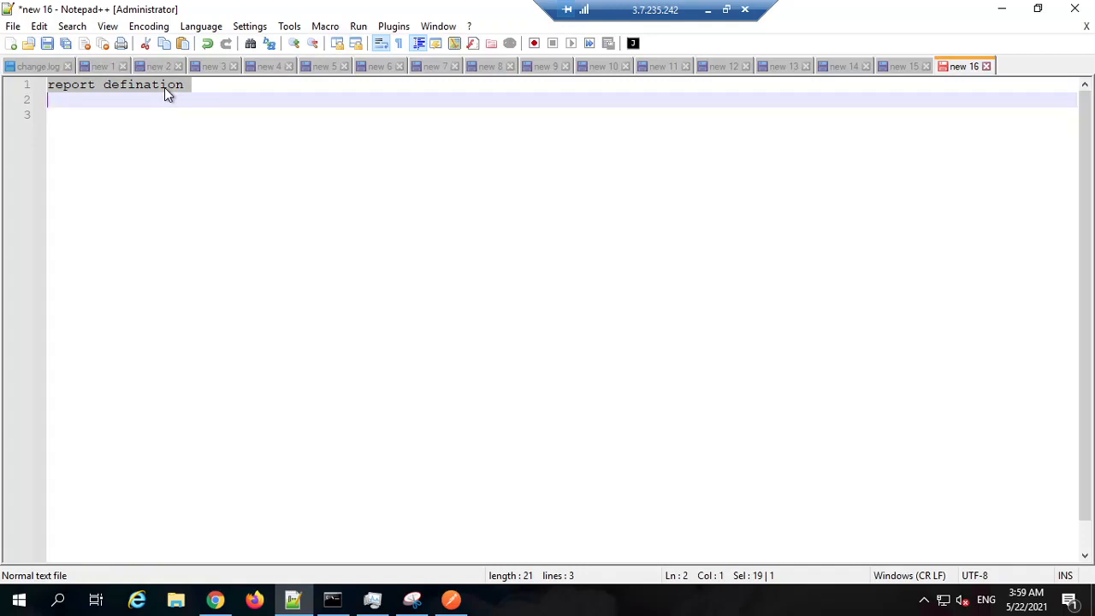
pyautogui.click(191, 171)
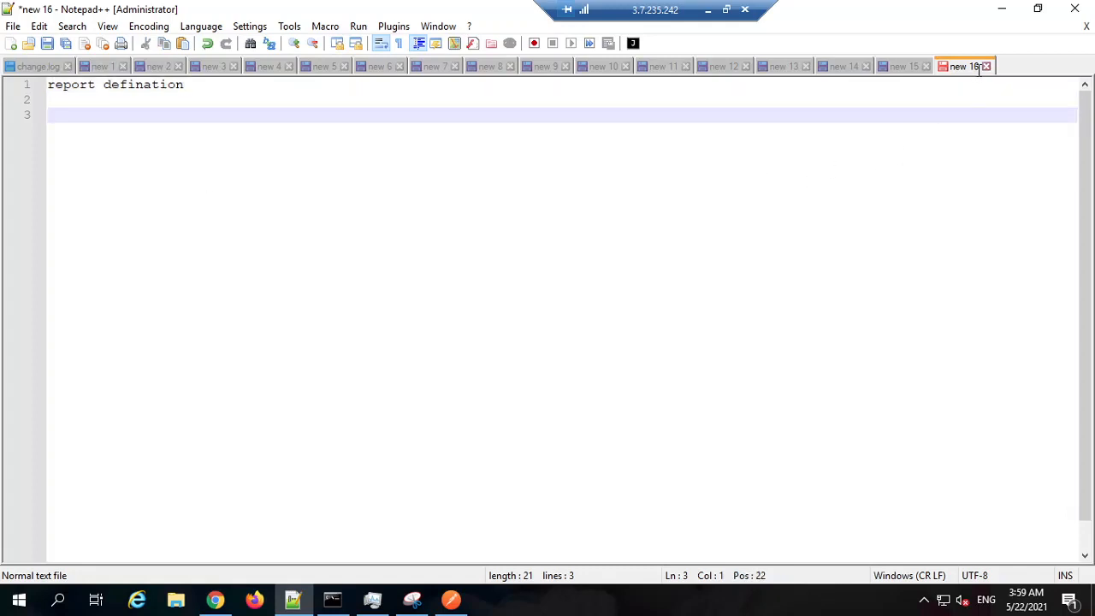
# Minimize the notes and close the browser's search results and both Report Definition article tabs.
pyautogui.click(1003, 12)
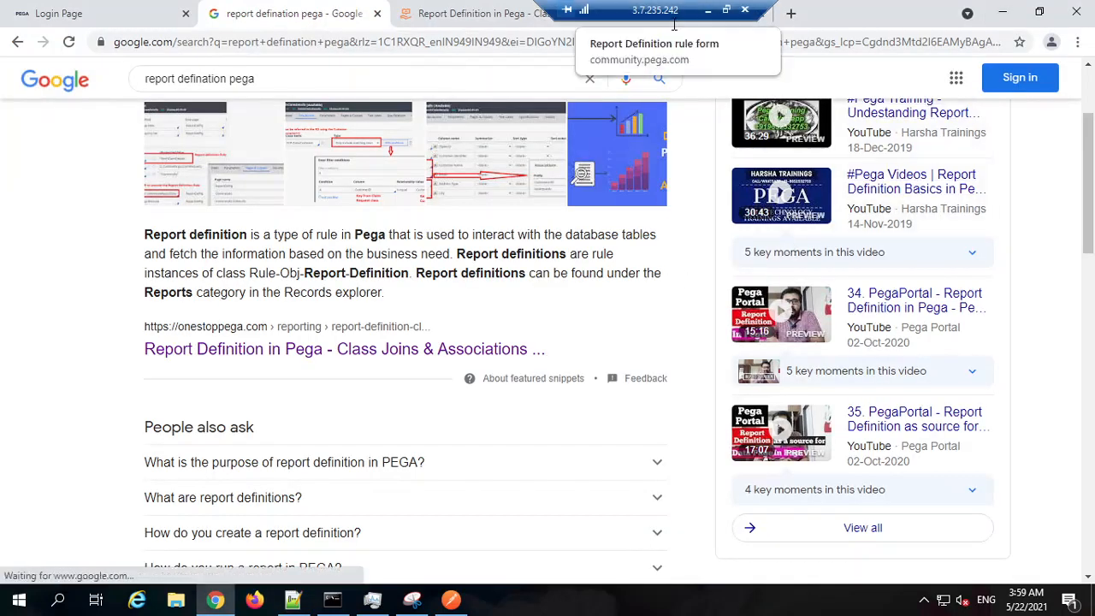
pyautogui.click(377, 15)
pyautogui.click(377, 14)
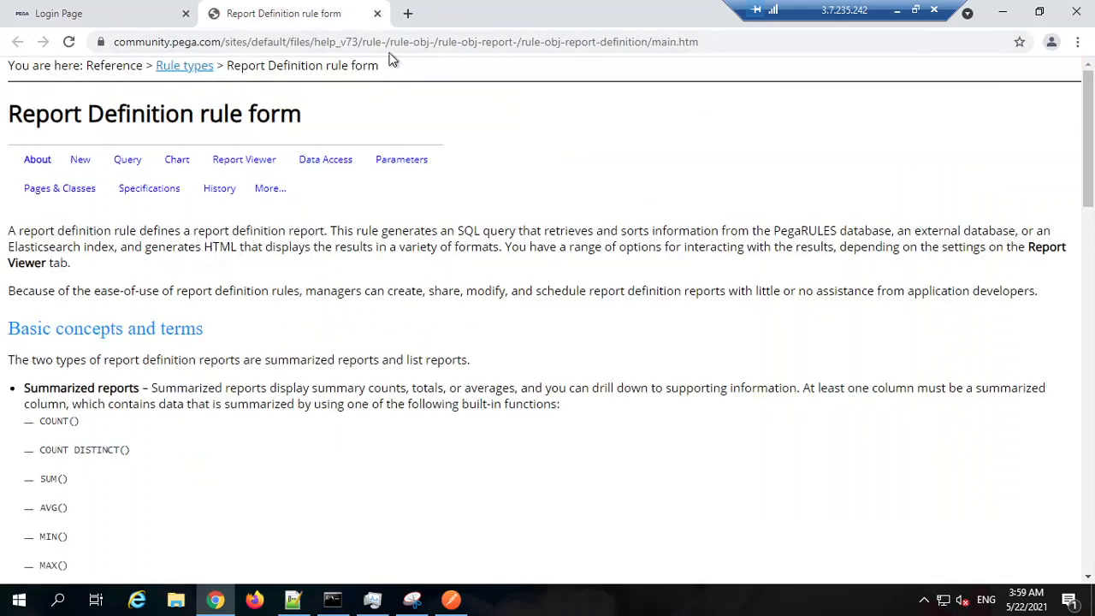
pyautogui.click(377, 13)
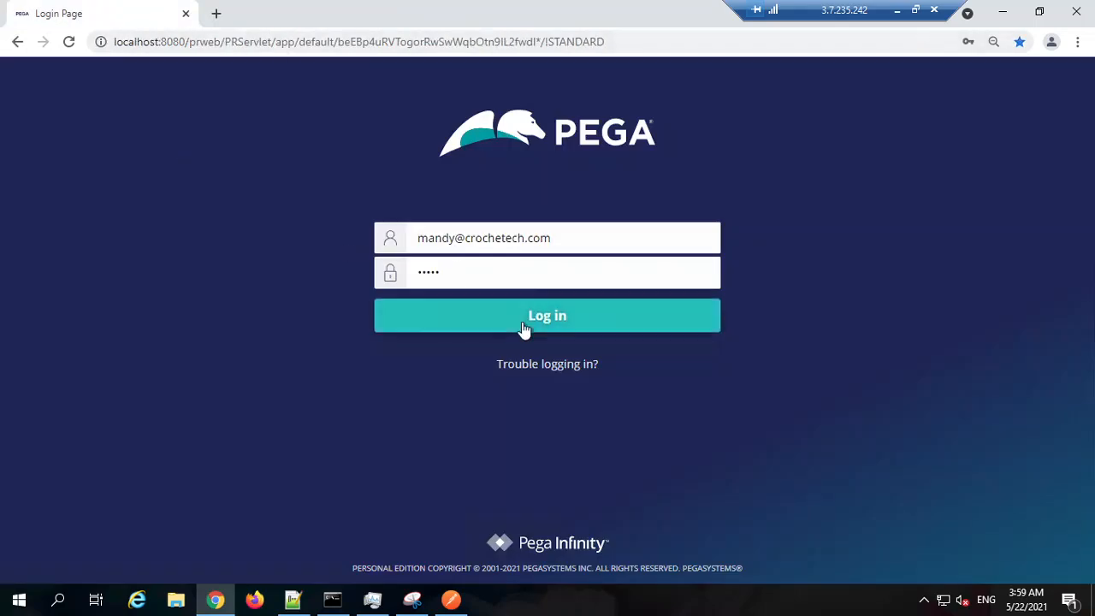
# Log in to Pega with the prefilled credentials and switch from App Studio to Dev Studio.
pyautogui.click(489, 324)
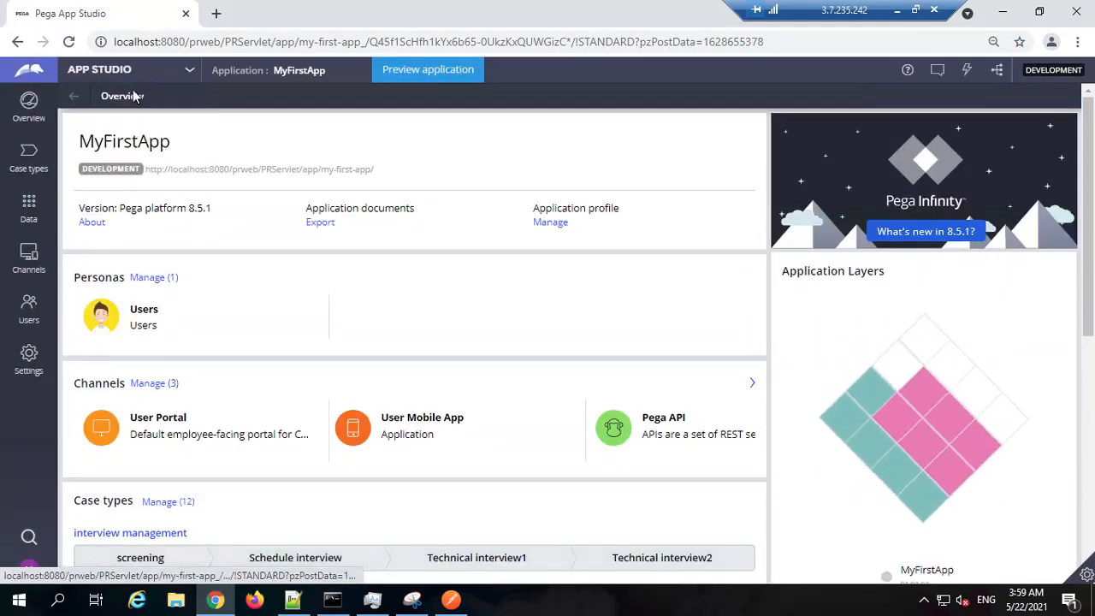
pyautogui.moveTo(158, 76)
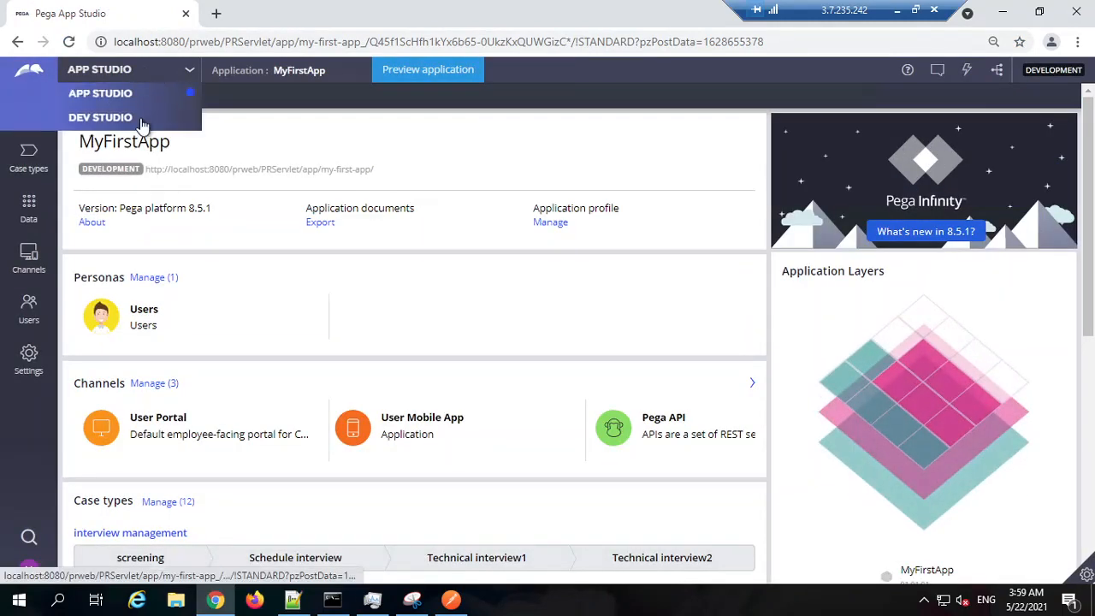
pyautogui.click(142, 122)
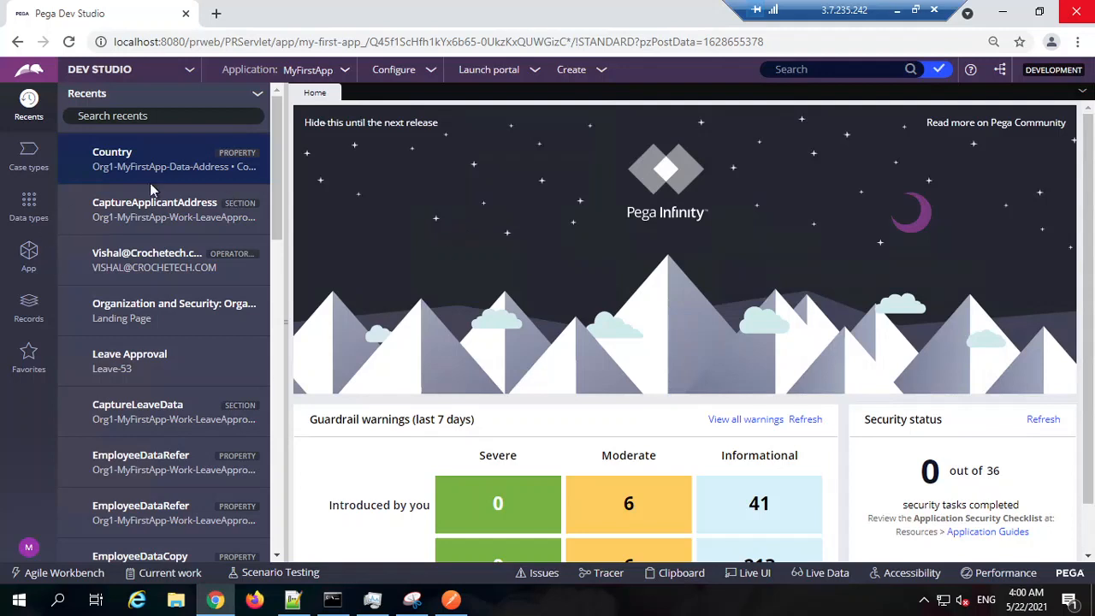
# Open the LeaveApproval class definition from the application's class list, dismissing the Chrome presenting notification.
pyautogui.click(39, 257)
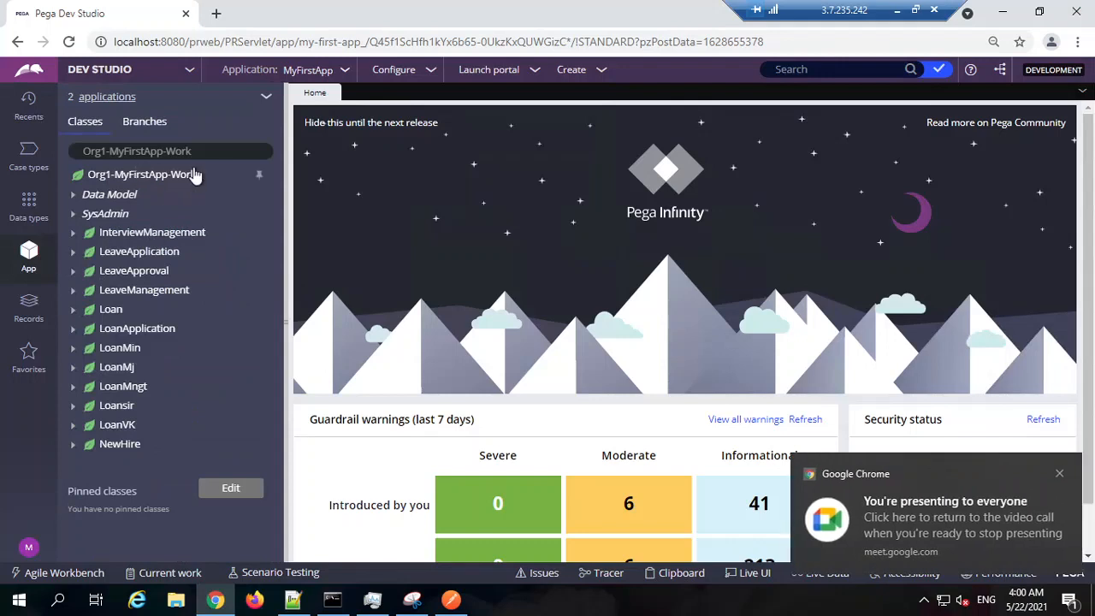
pyautogui.click(1060, 474)
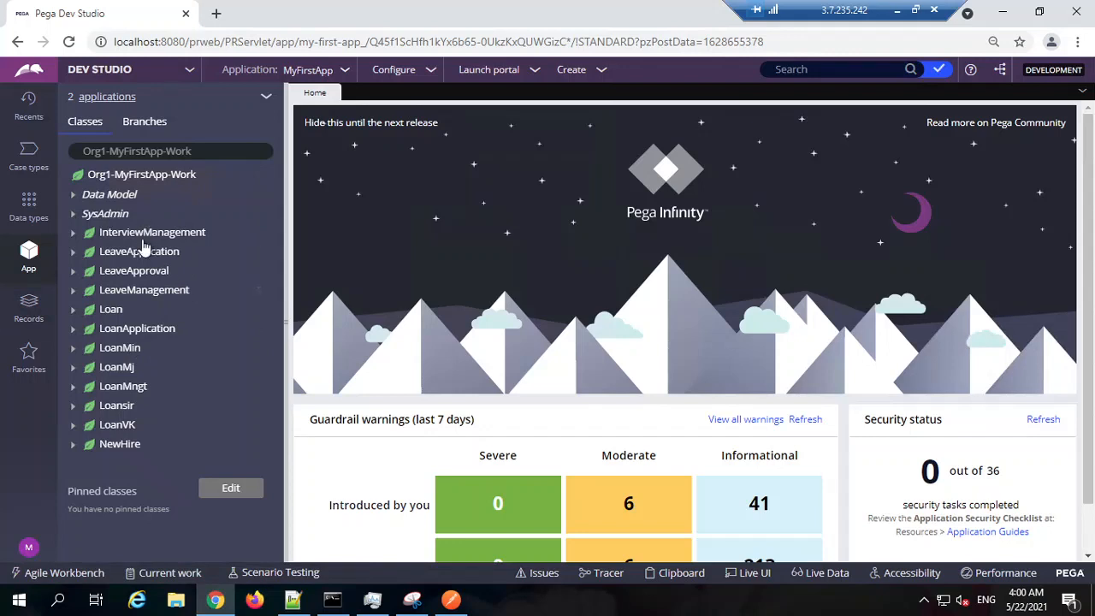
pyautogui.rightClick(147, 274)
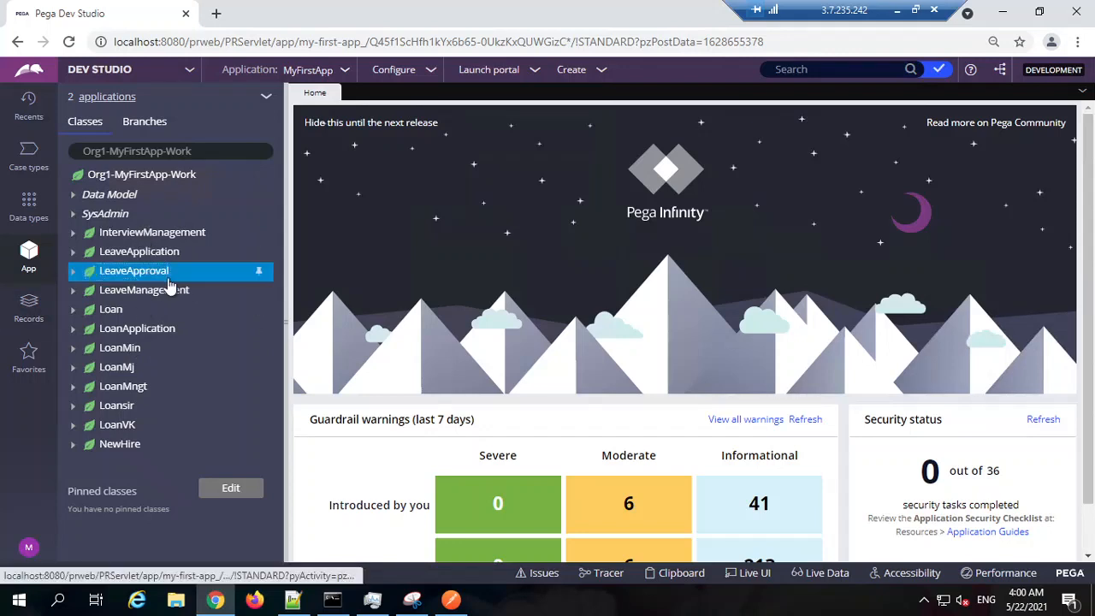
pyautogui.click(125, 332)
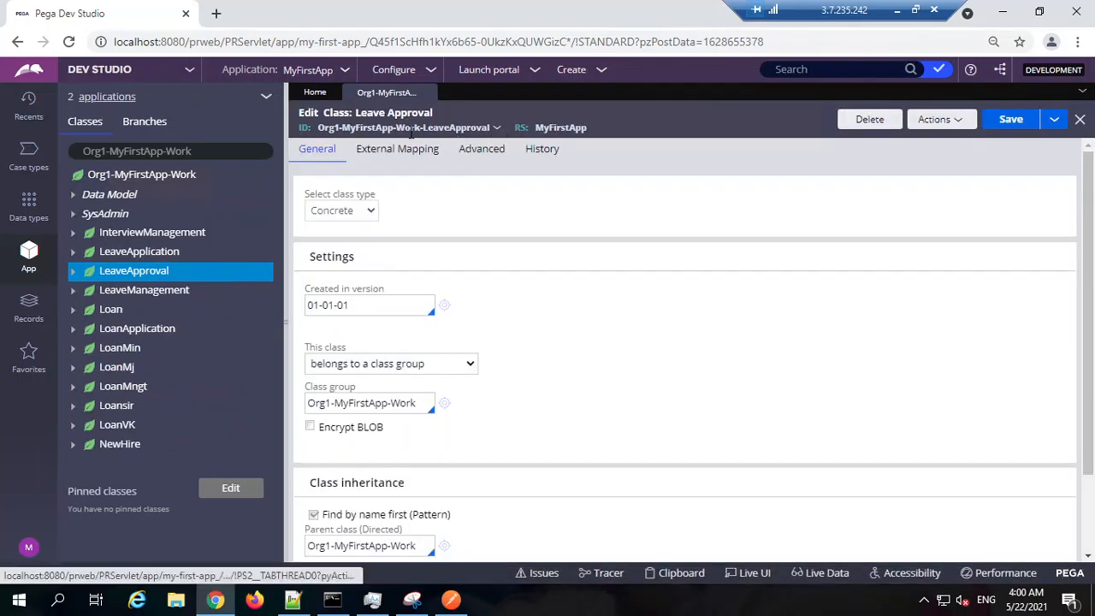
# Test the LeaveApproval class's database connection, highlight the mapped table name in the results and close the results window.
pyautogui.scroll(-2, 471, 299)
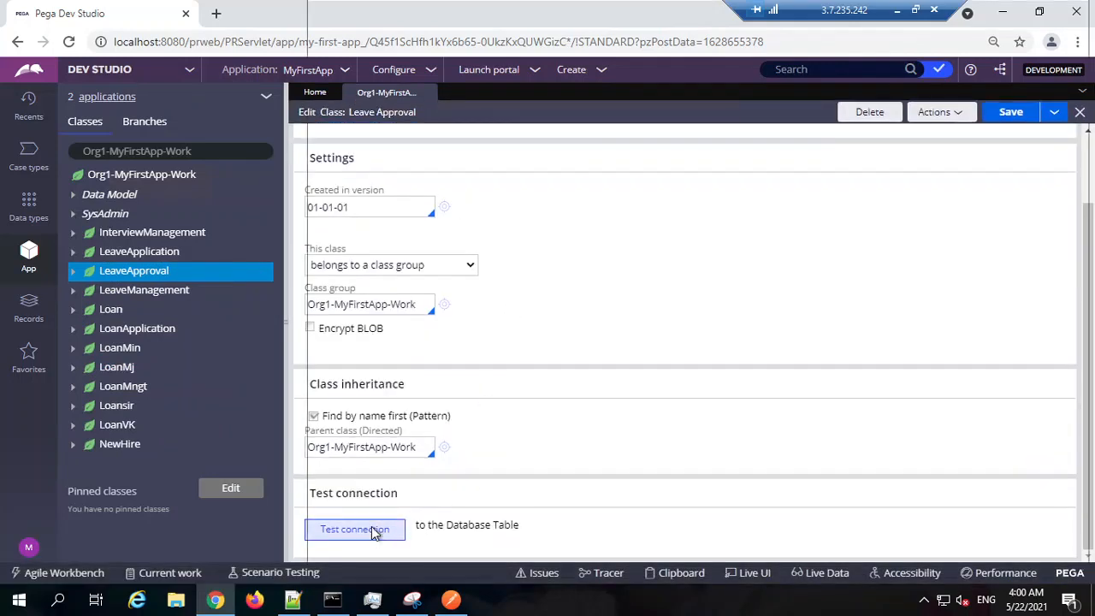
pyautogui.click(355, 529)
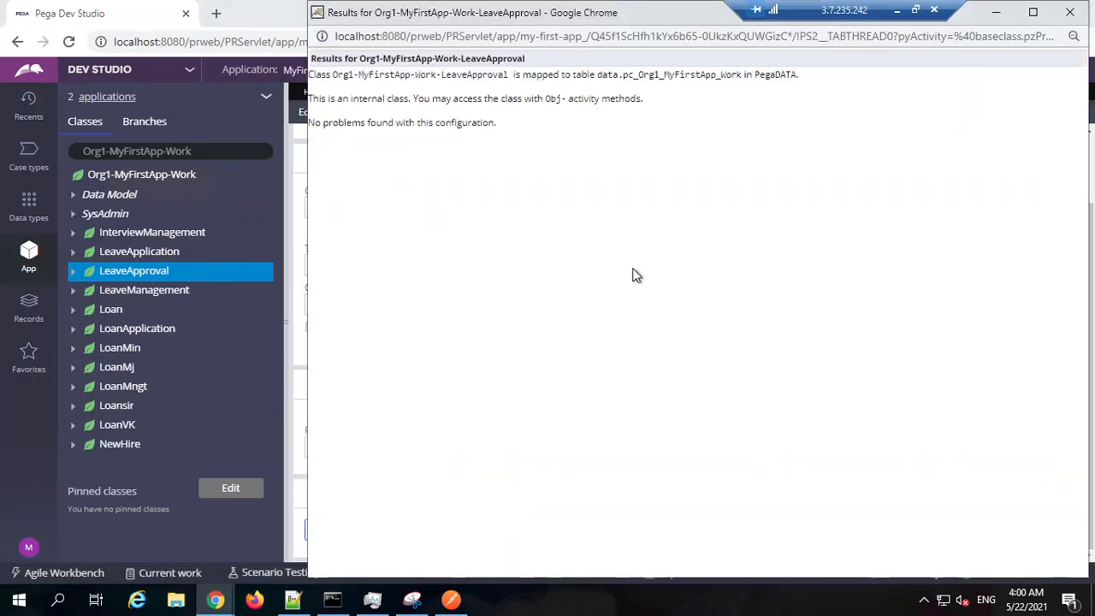
pyautogui.doubleClick(610, 74)
pyautogui.moveTo(622, 74); pyautogui.dragTo(737, 73)
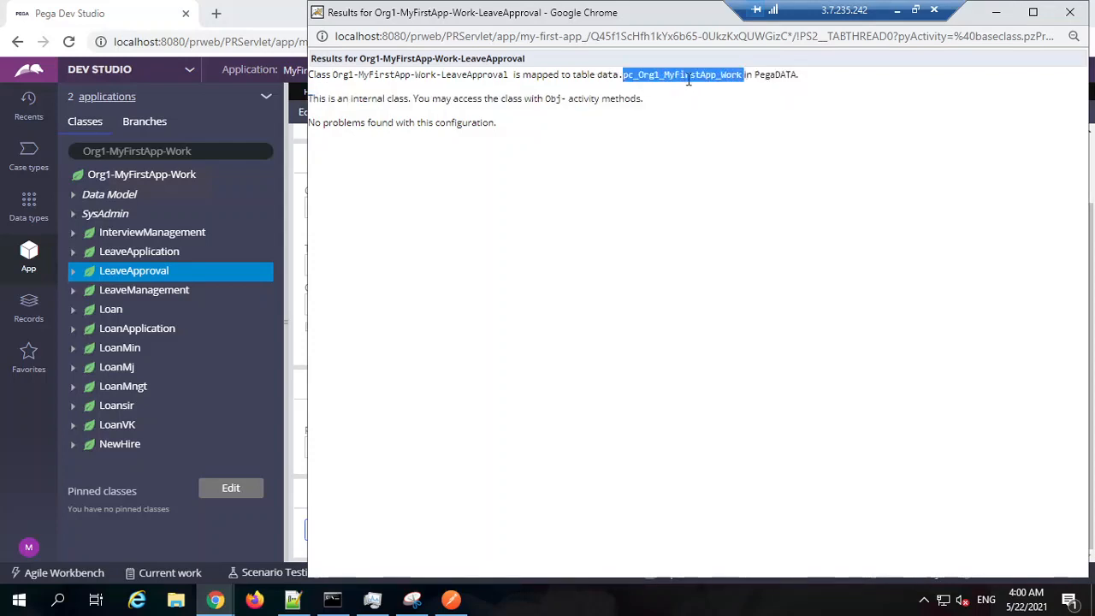
pyautogui.click(1069, 12)
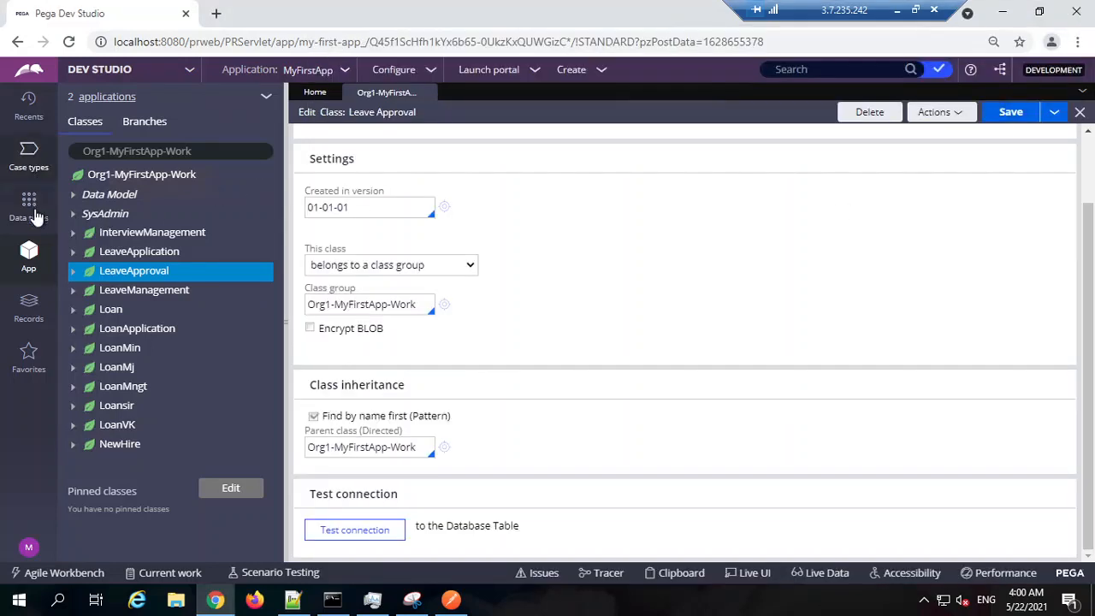
# Open the adress data type, check its records source and highlight the table name in its database information.
pyautogui.click(29, 205)
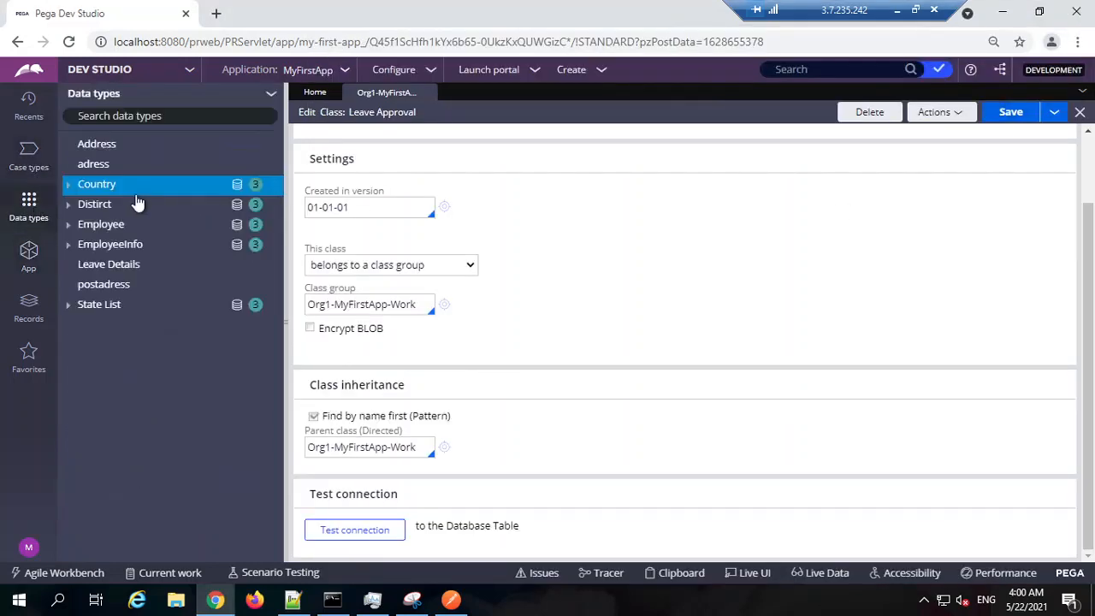
pyautogui.click(94, 165)
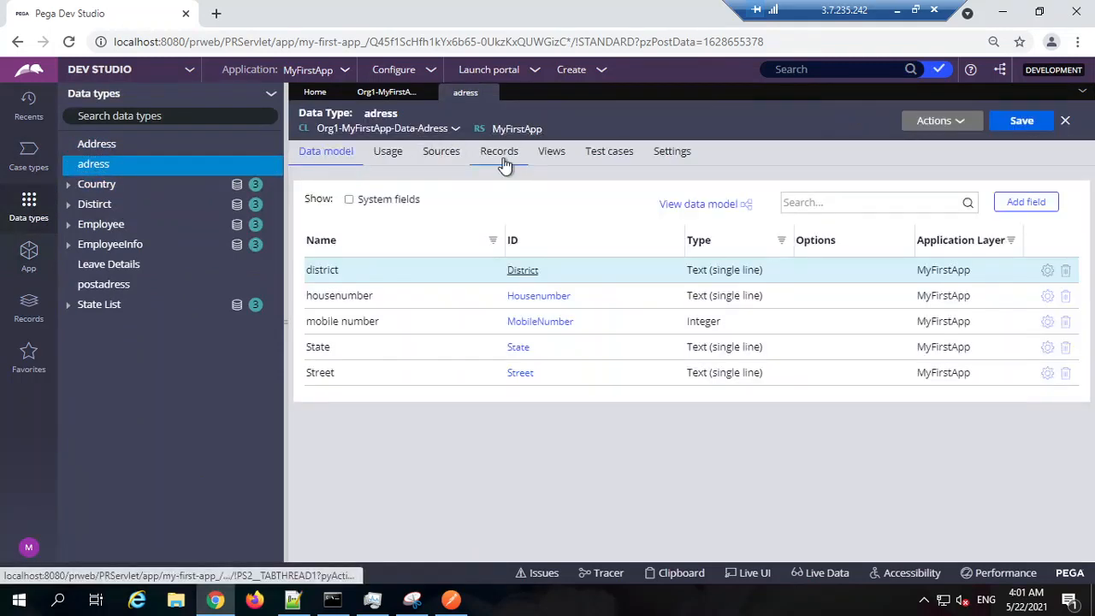
pyautogui.click(504, 159)
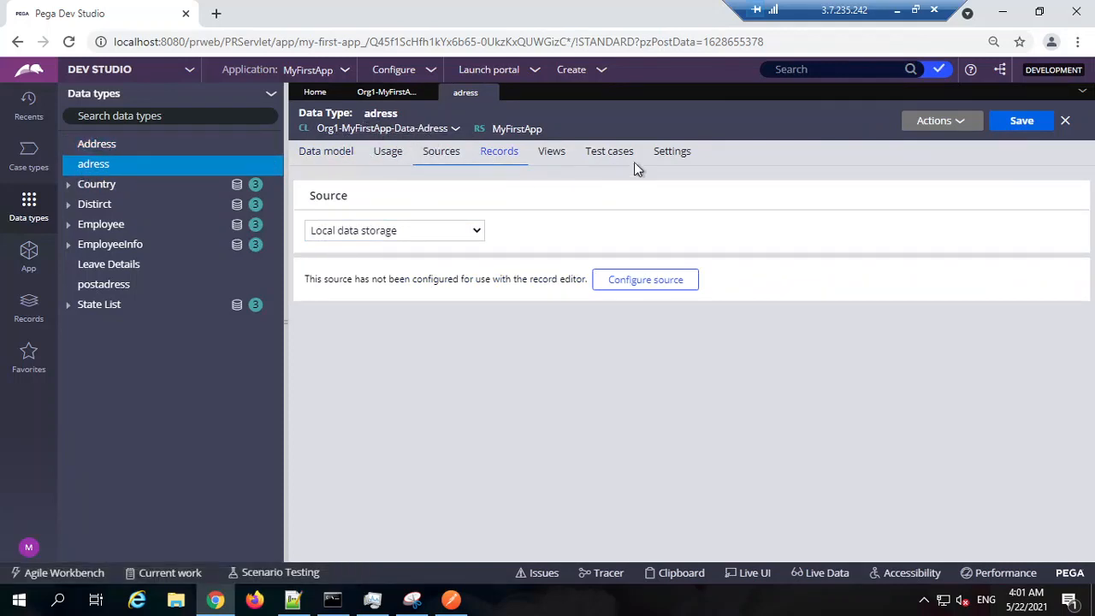
pyautogui.click(672, 155)
pyautogui.click(349, 248)
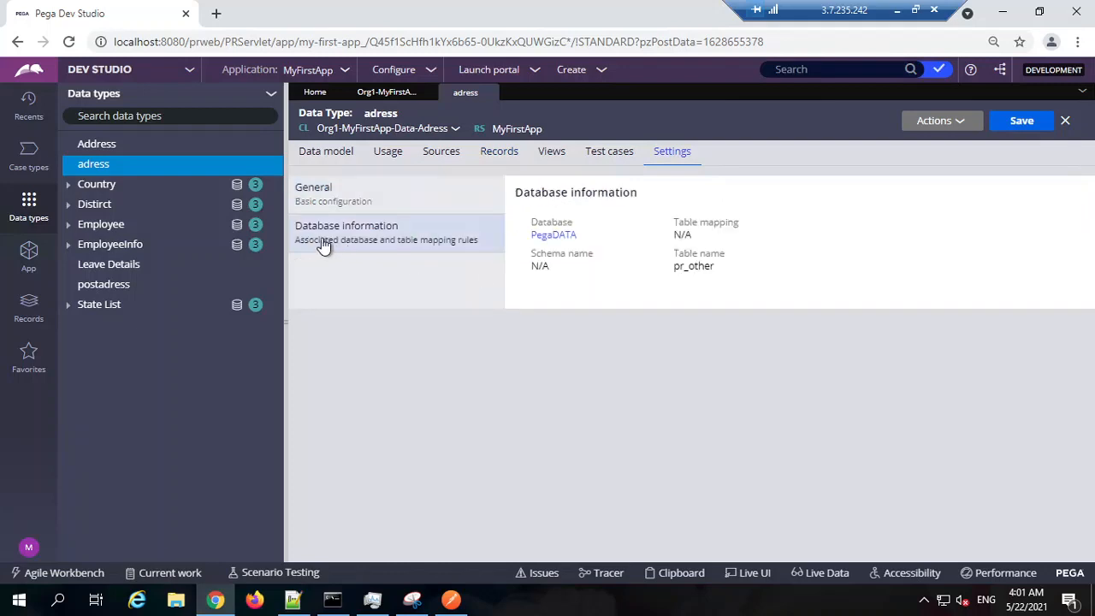
pyautogui.doubleClick(706, 268)
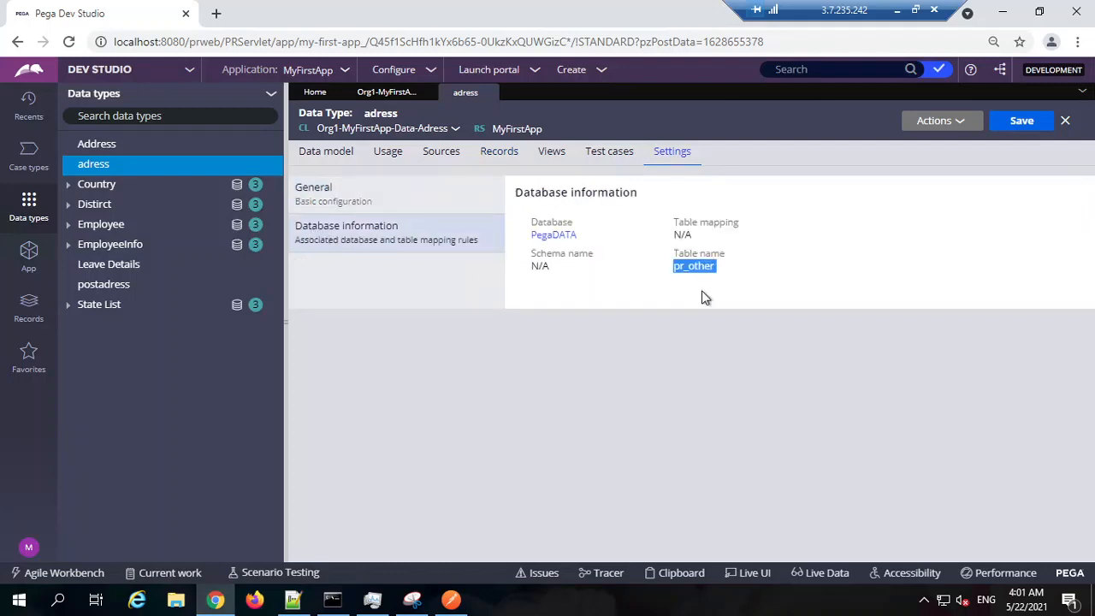
pyautogui.click(702, 292)
pyautogui.doubleClick(694, 265)
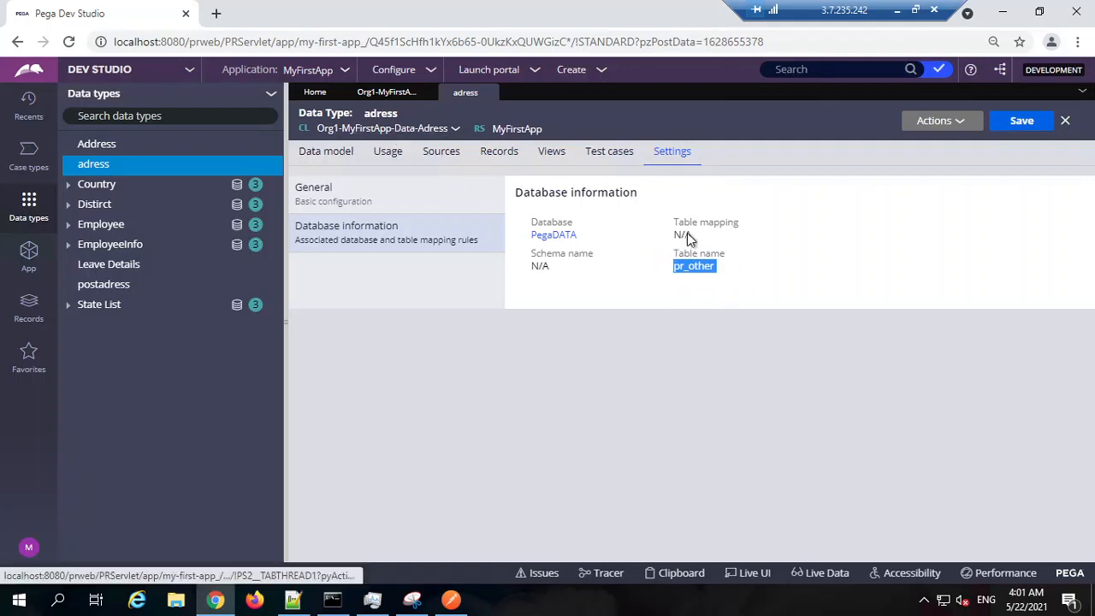
# Open the Employee data type, review its records and highlight the table name in its database information.
pyautogui.click(108, 229)
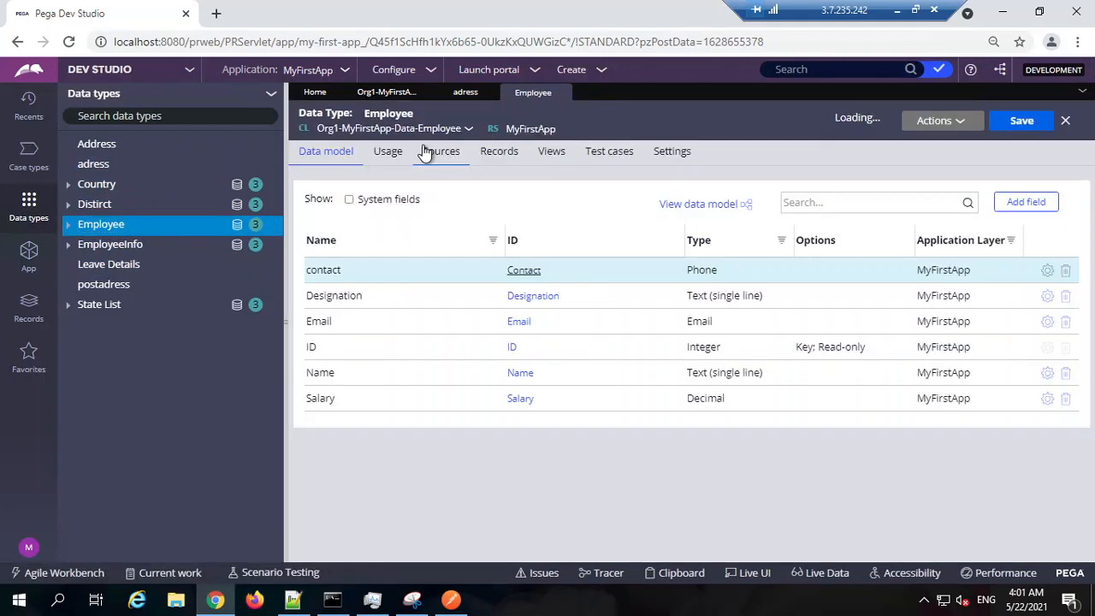
pyautogui.click(501, 158)
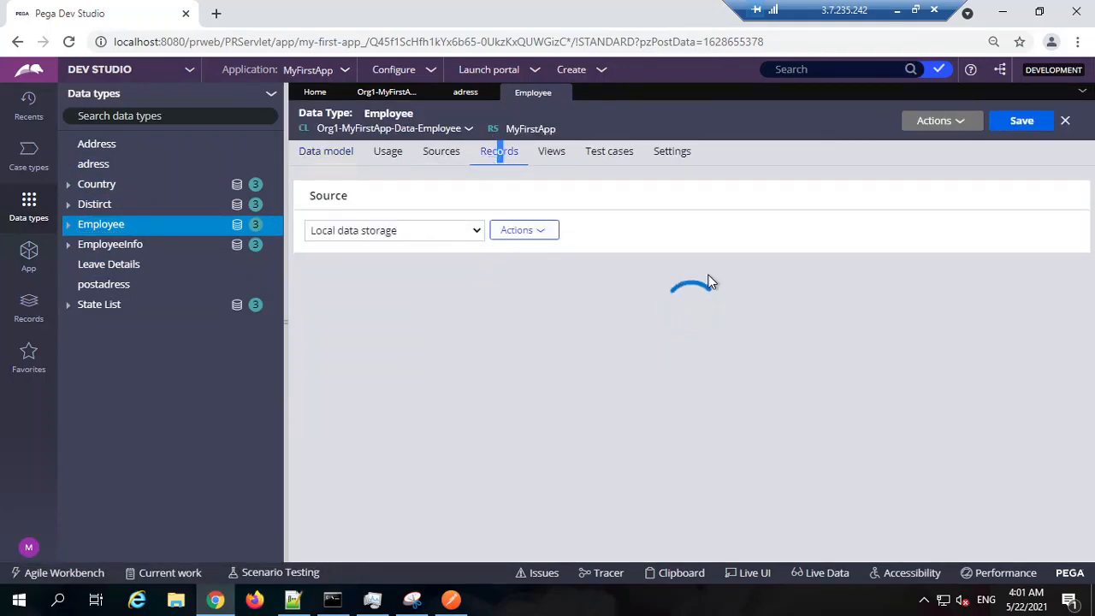
pyautogui.click(546, 339)
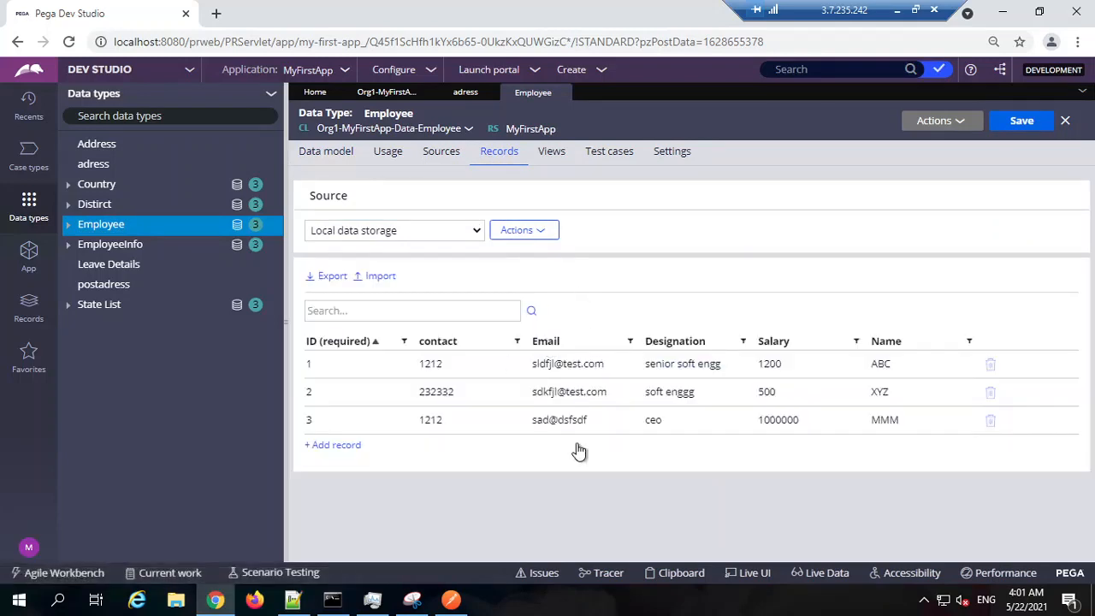
pyautogui.click(672, 154)
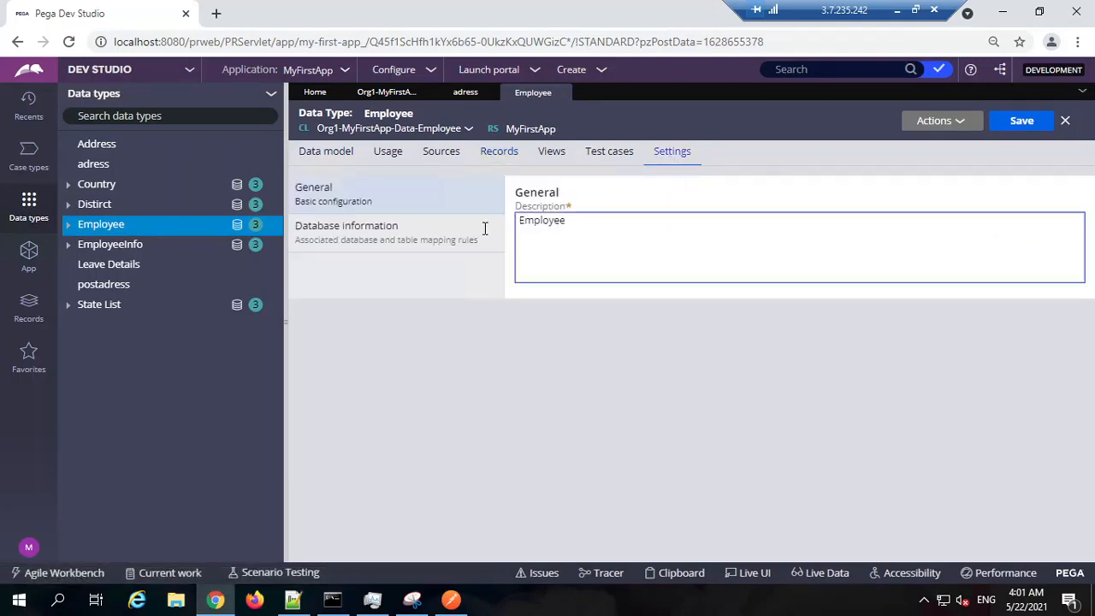
pyautogui.click(389, 242)
pyautogui.doubleClick(717, 267)
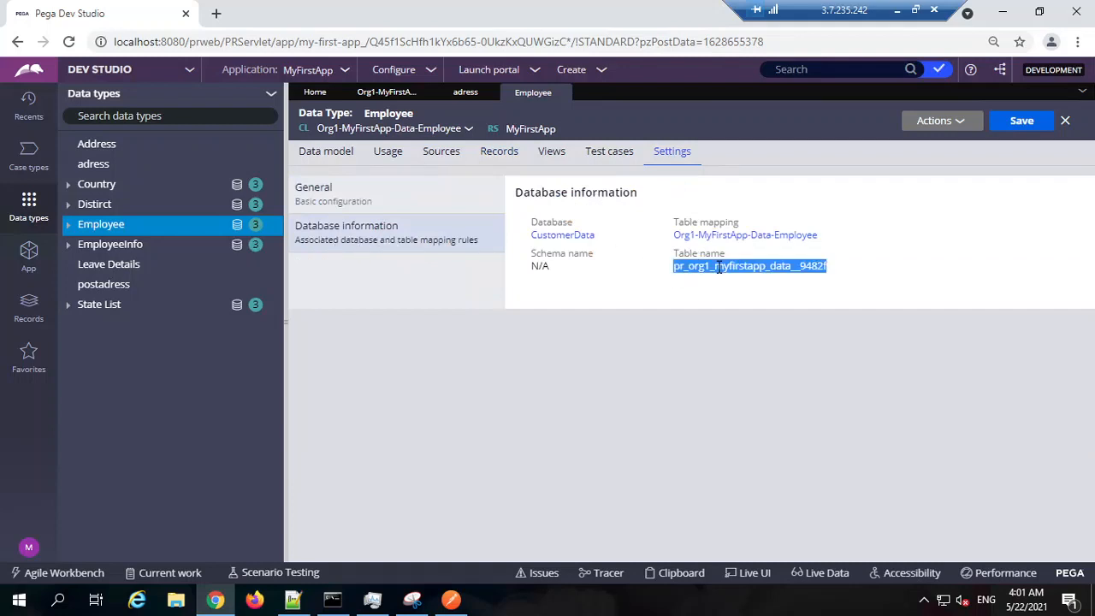
pyautogui.click(724, 345)
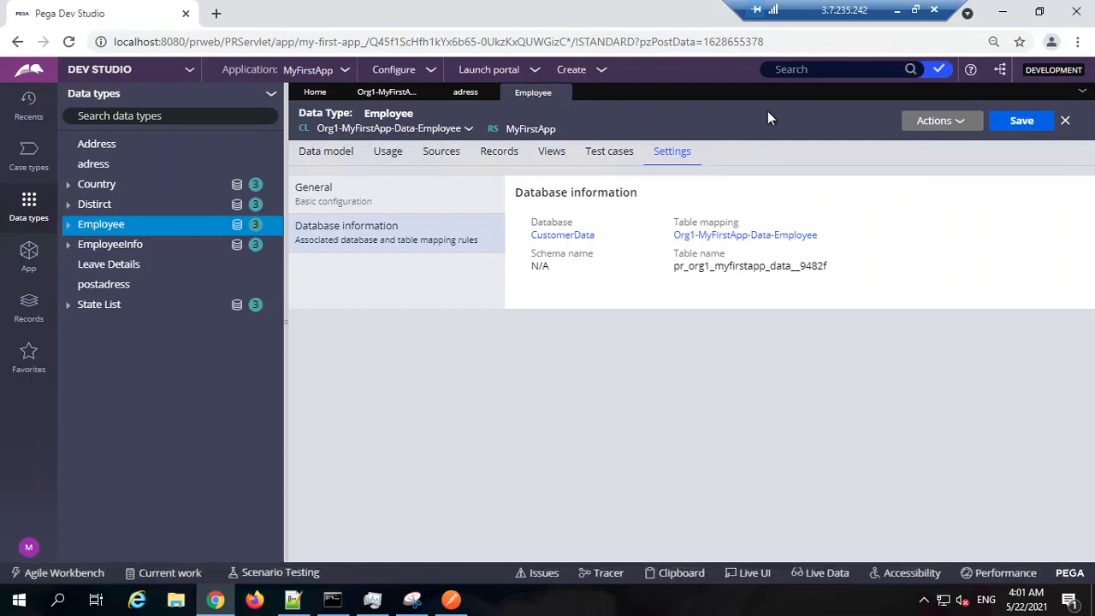
# Compare the database table names of the adress and Employee data types by highlighting each one.
pyautogui.click(465, 96)
pyautogui.doubleClick(687, 267)
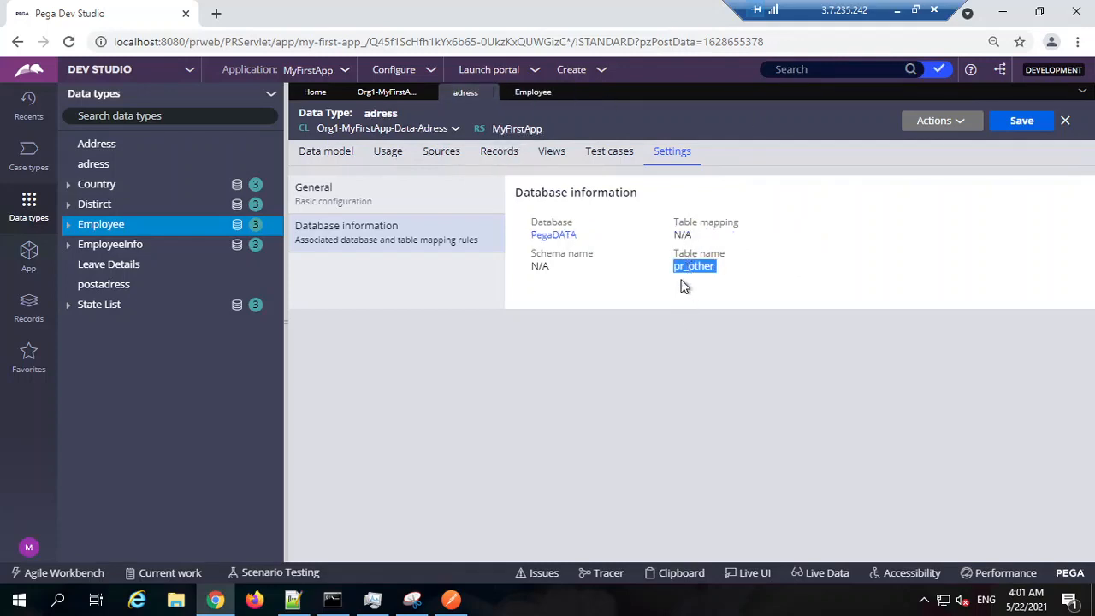
pyautogui.click(534, 96)
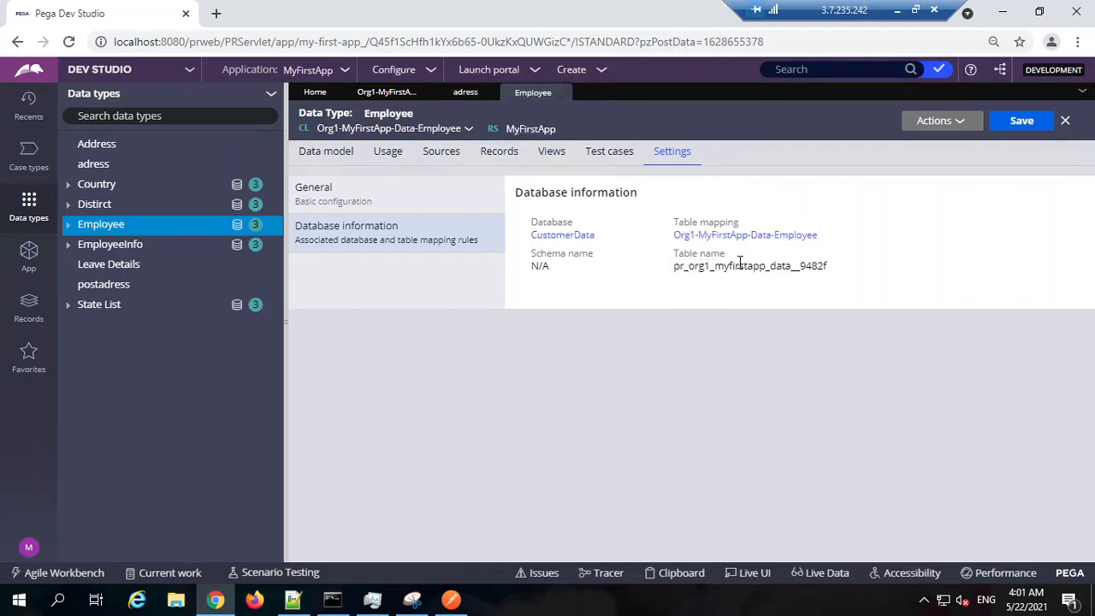
pyautogui.doubleClick(740, 265)
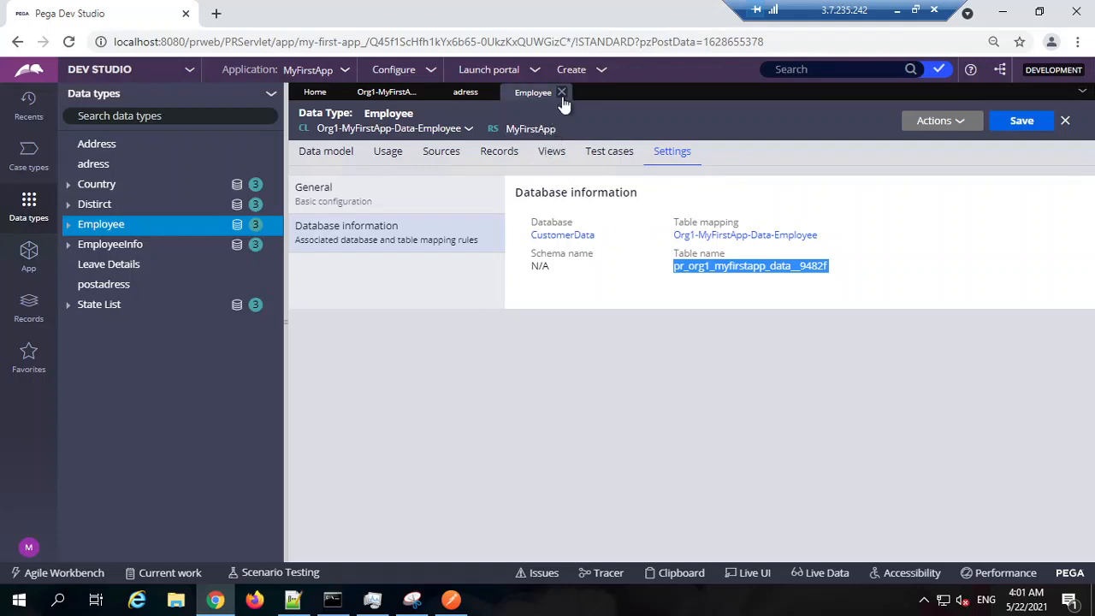
pyautogui.click(453, 308)
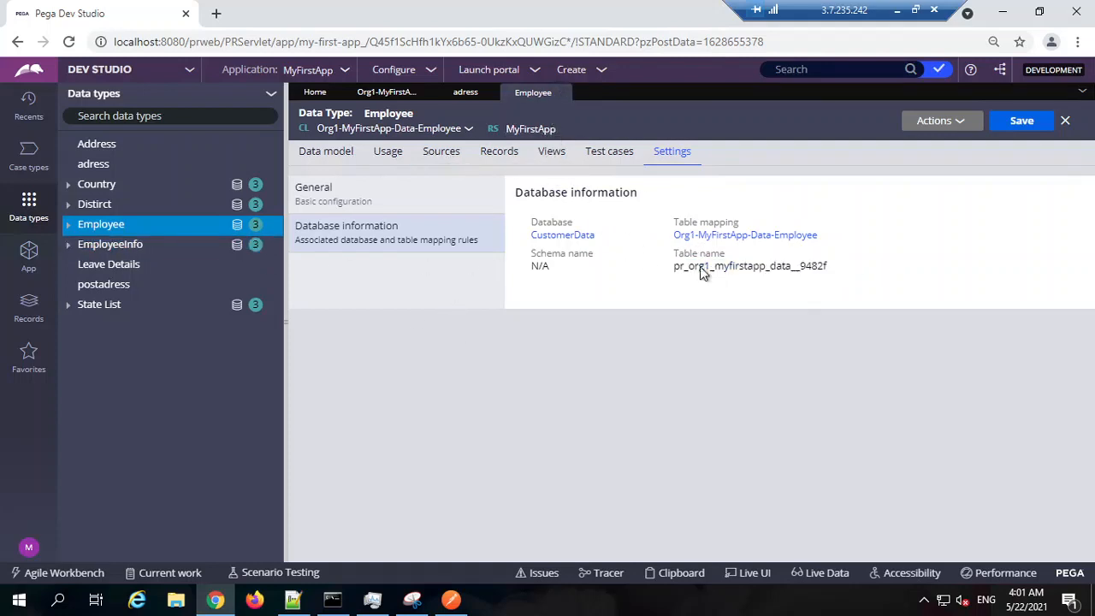
pyautogui.doubleClick(762, 267)
pyautogui.click(672, 380)
# Show the Org1-MyFirstApp-Data-Employee class in the App explorer and open its DataTableEditorReport report definition.
pyautogui.click(443, 130)
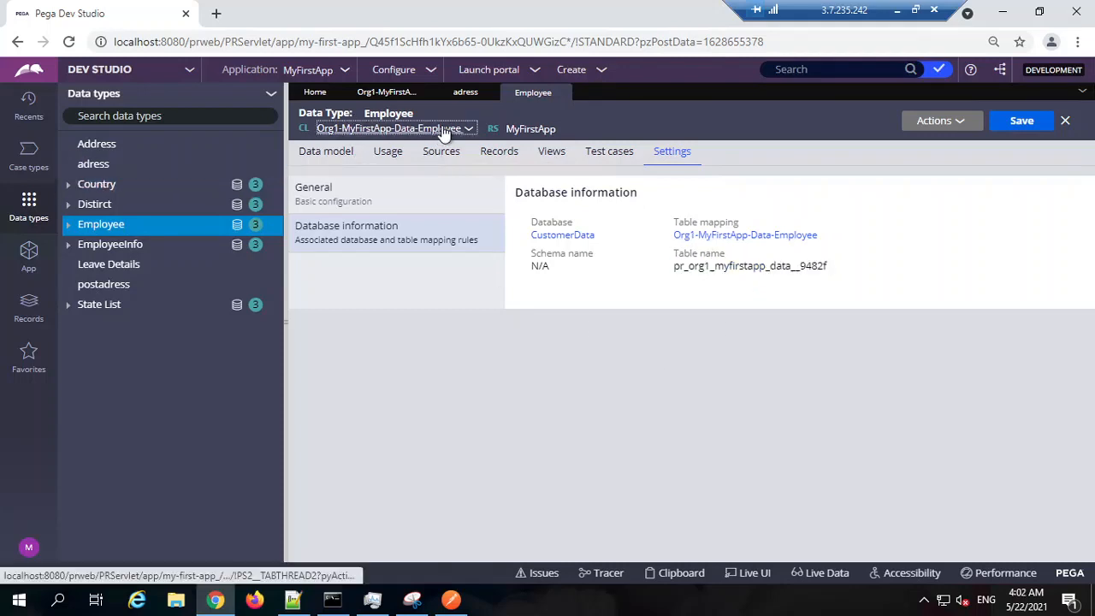
pyautogui.click(368, 145)
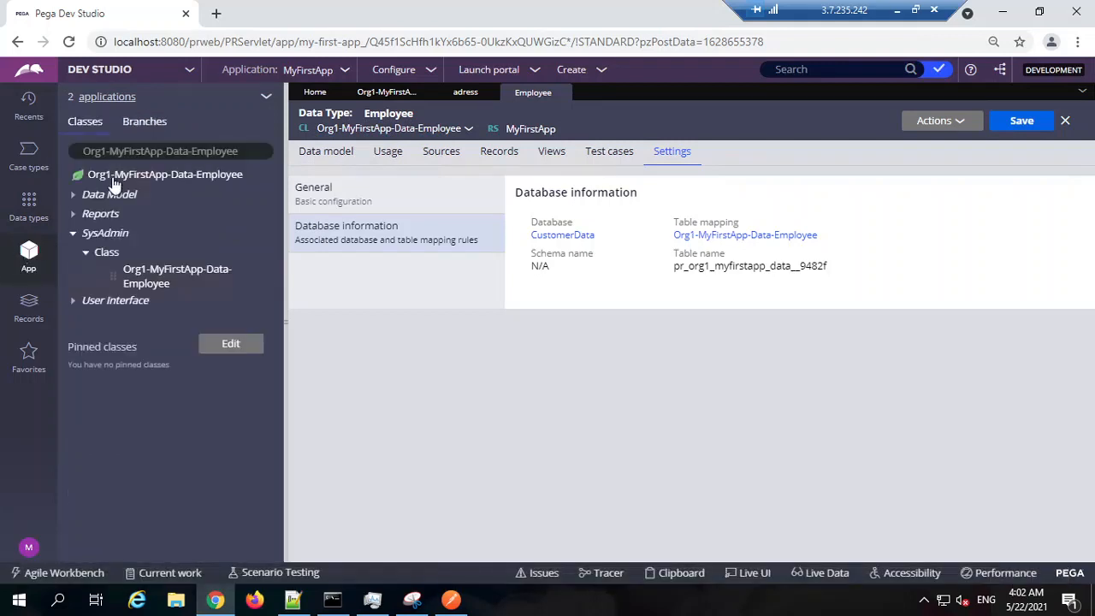
pyautogui.click(128, 154)
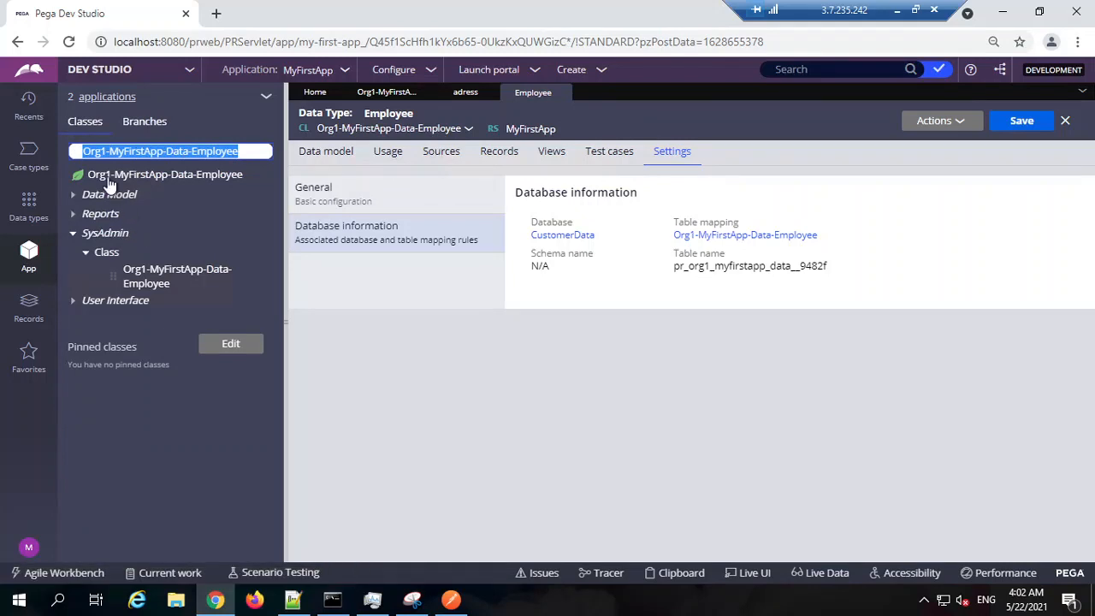
pyautogui.click(101, 215)
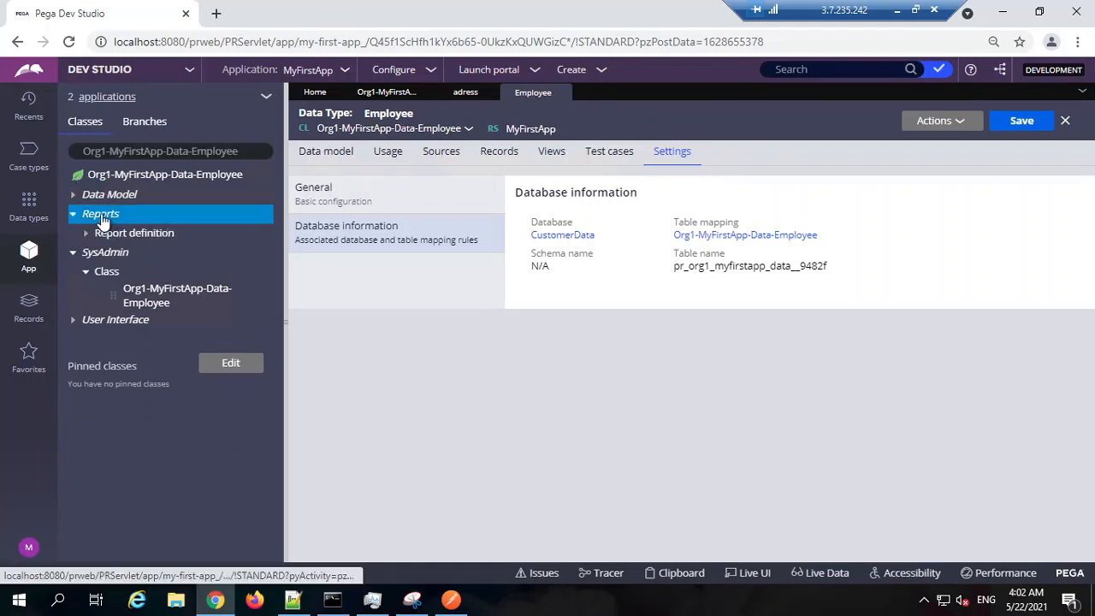
pyautogui.click(88, 235)
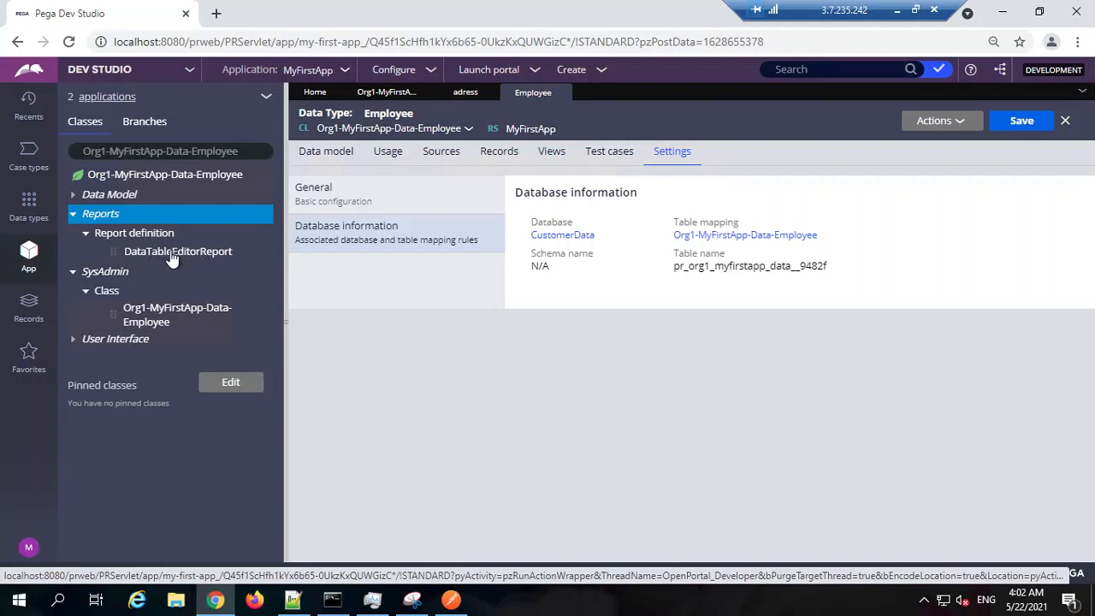
pyautogui.click(187, 253)
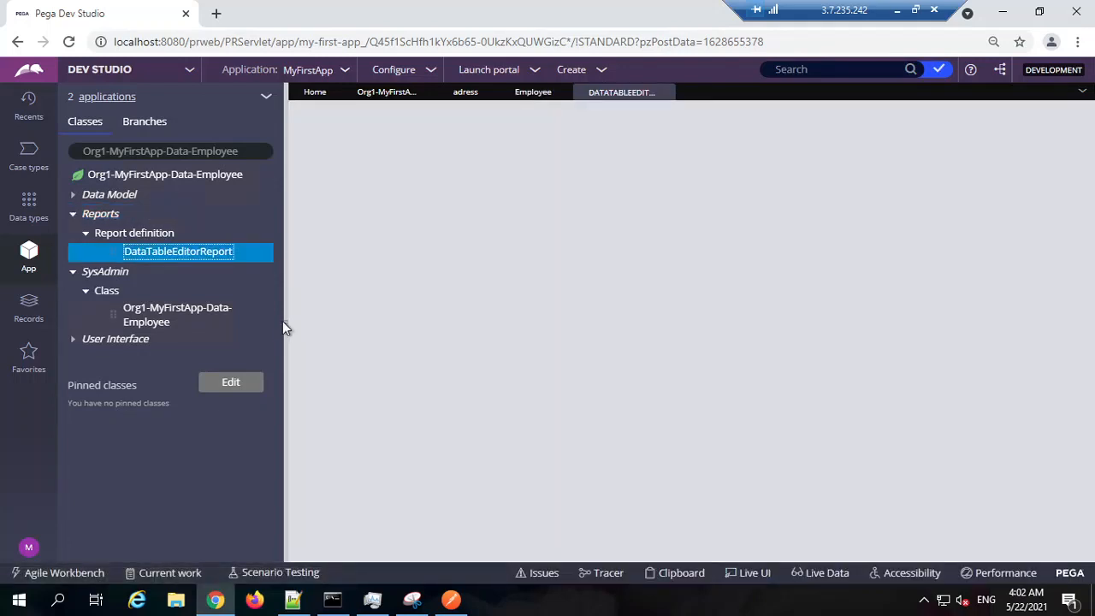
# Collapse the explorer pane, then run the Employee DataTableEditorReport and view its output in a maximized window.
pyautogui.click(284, 323)
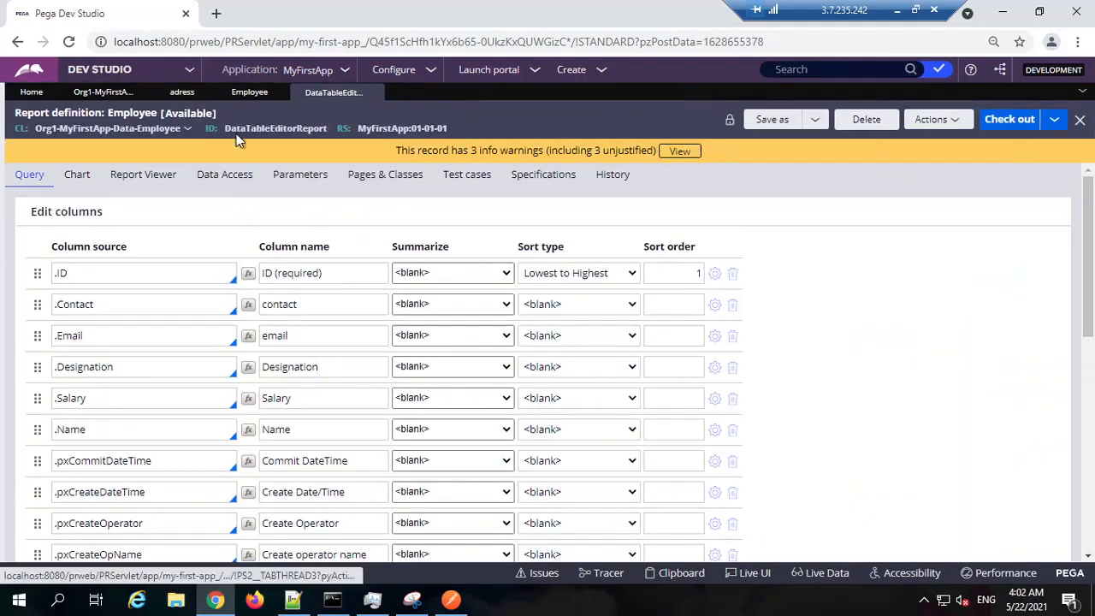
pyautogui.click(936, 120)
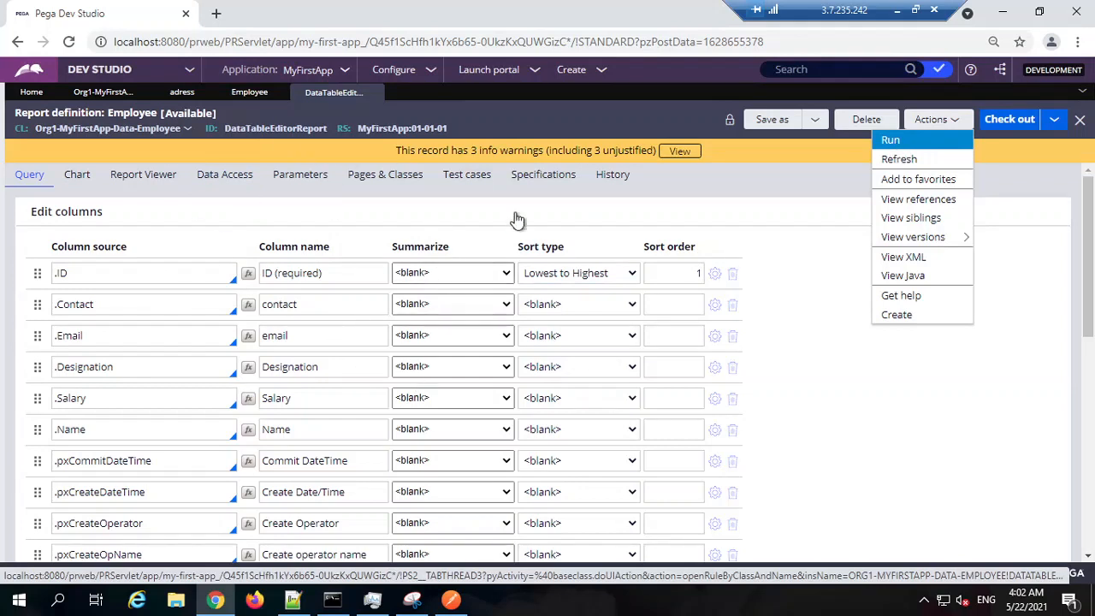
pyautogui.click(885, 143)
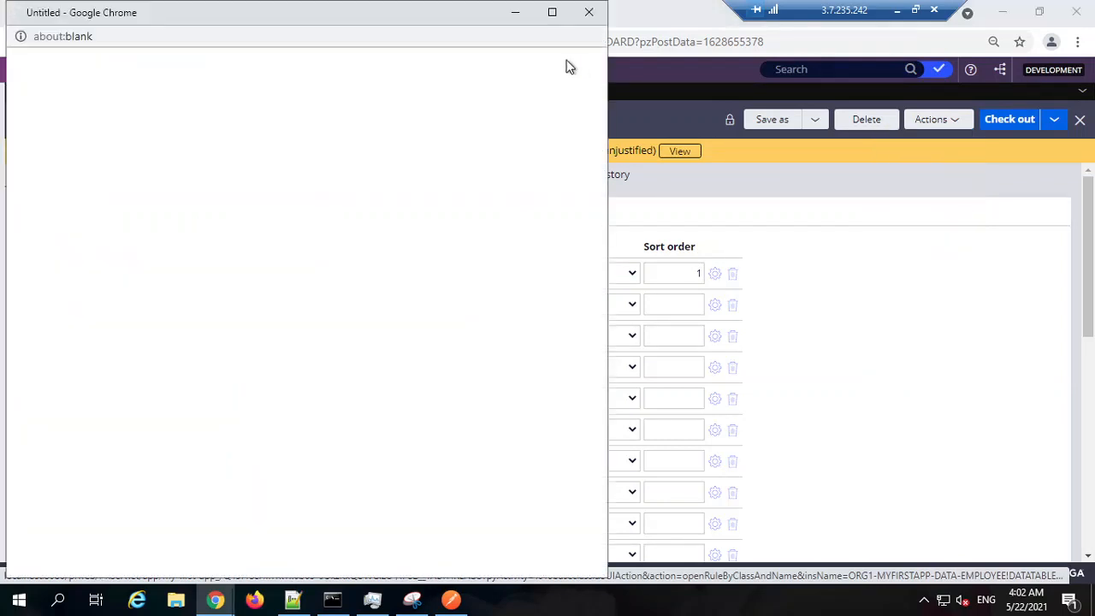
pyautogui.click(553, 13)
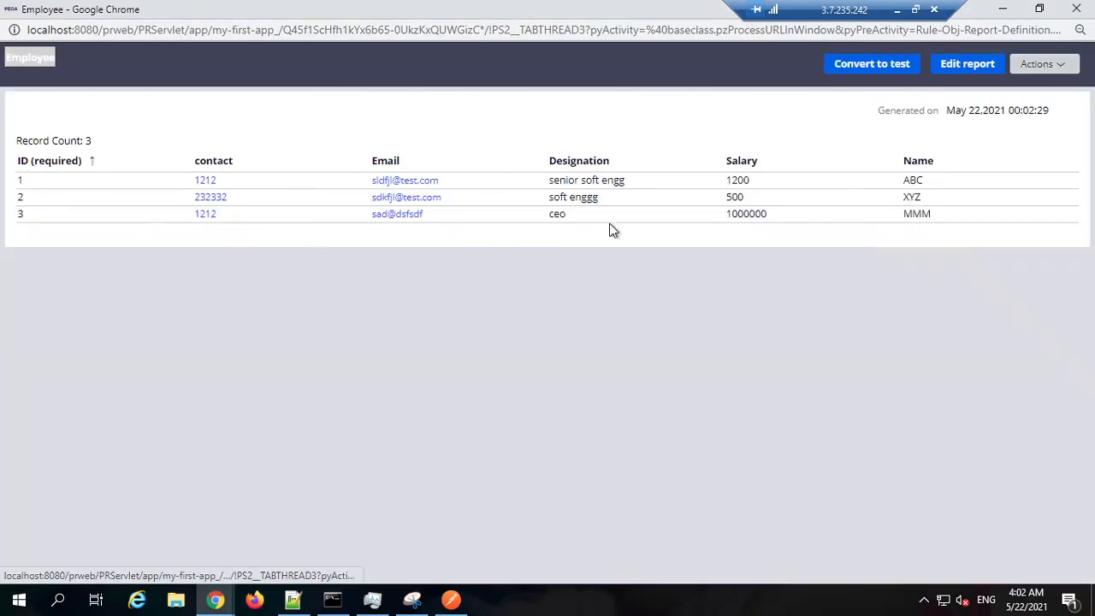
pyautogui.click(1002, 9)
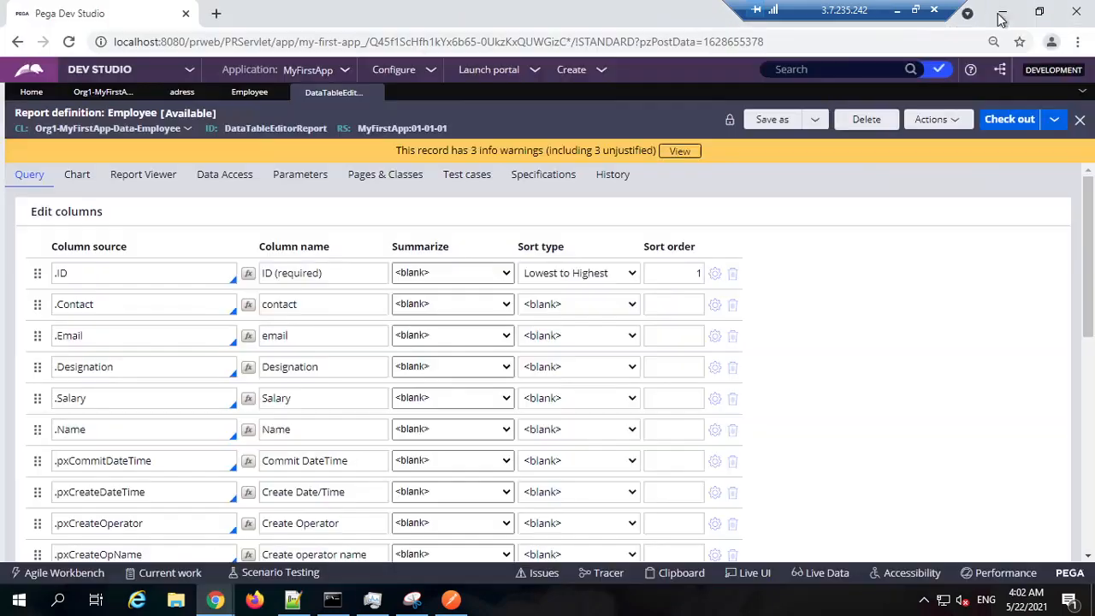
# Compare the Employee data type's records with the rows in the DataTableEditorReport output.
pyautogui.click(248, 92)
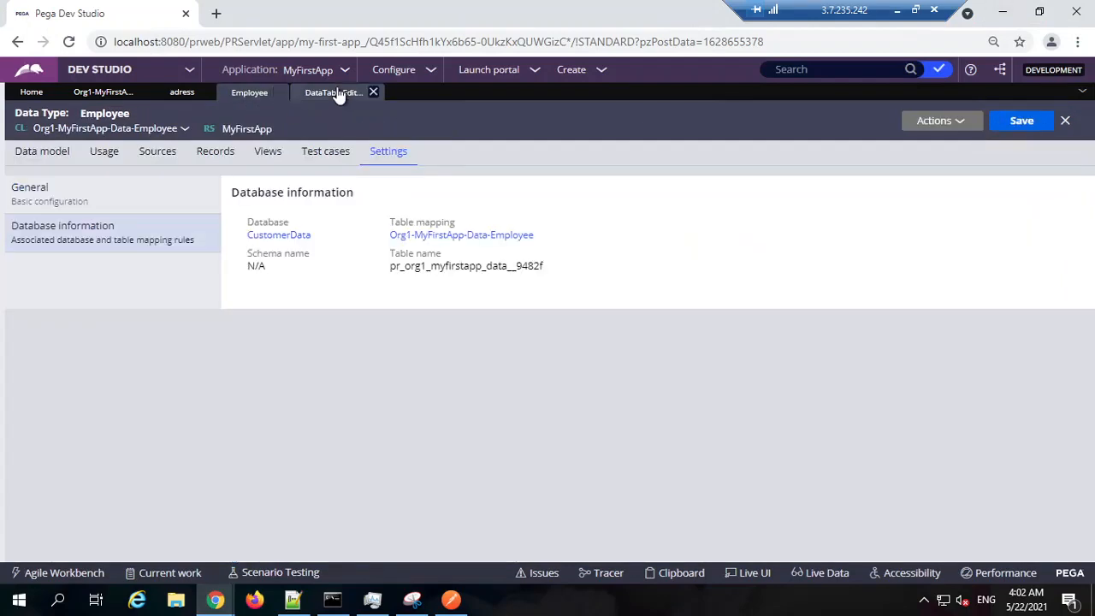
pyautogui.click(336, 93)
pyautogui.click(249, 93)
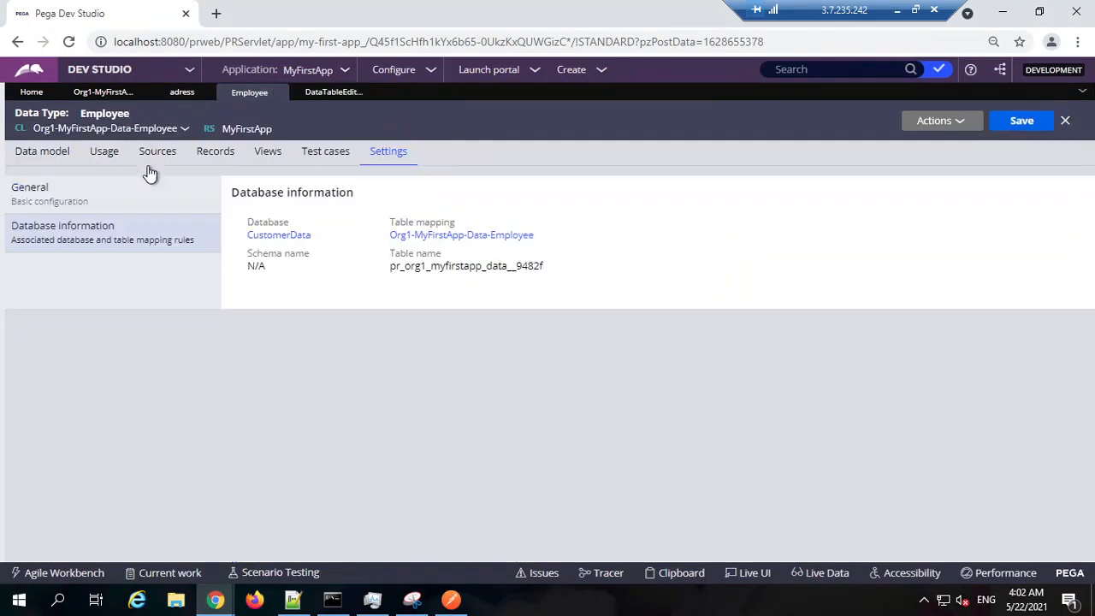
pyautogui.click(213, 154)
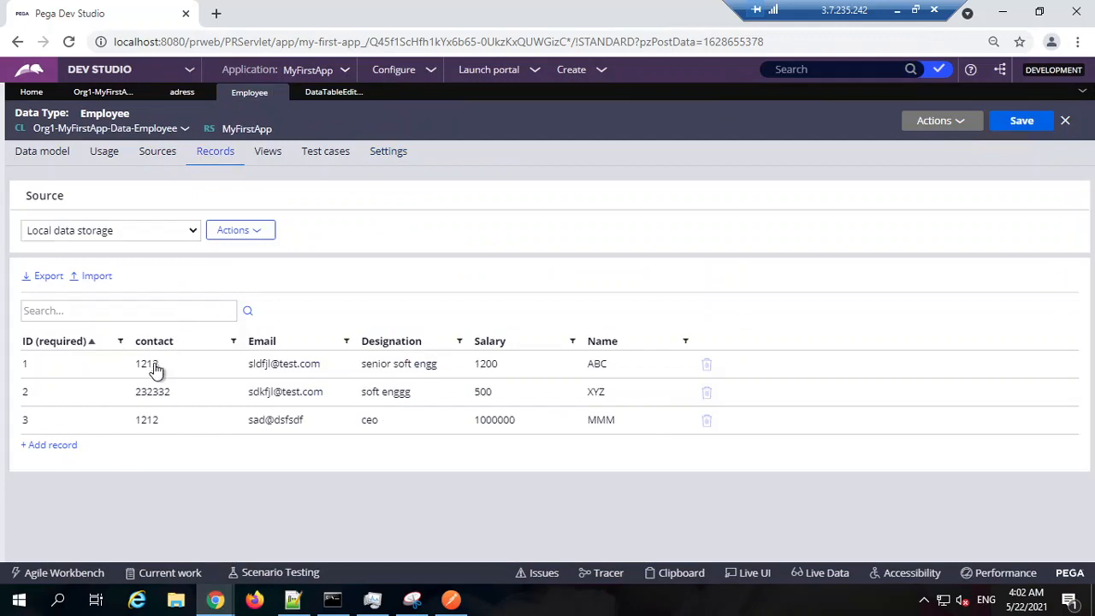
pyautogui.moveTo(221, 602)
pyautogui.click(335, 541)
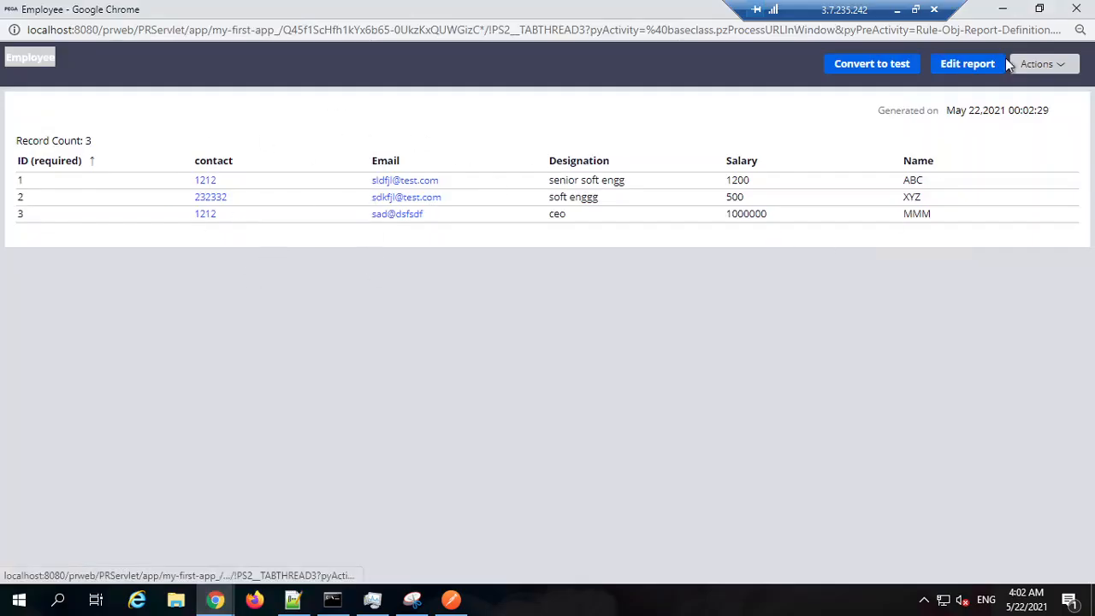
pyautogui.click(1001, 14)
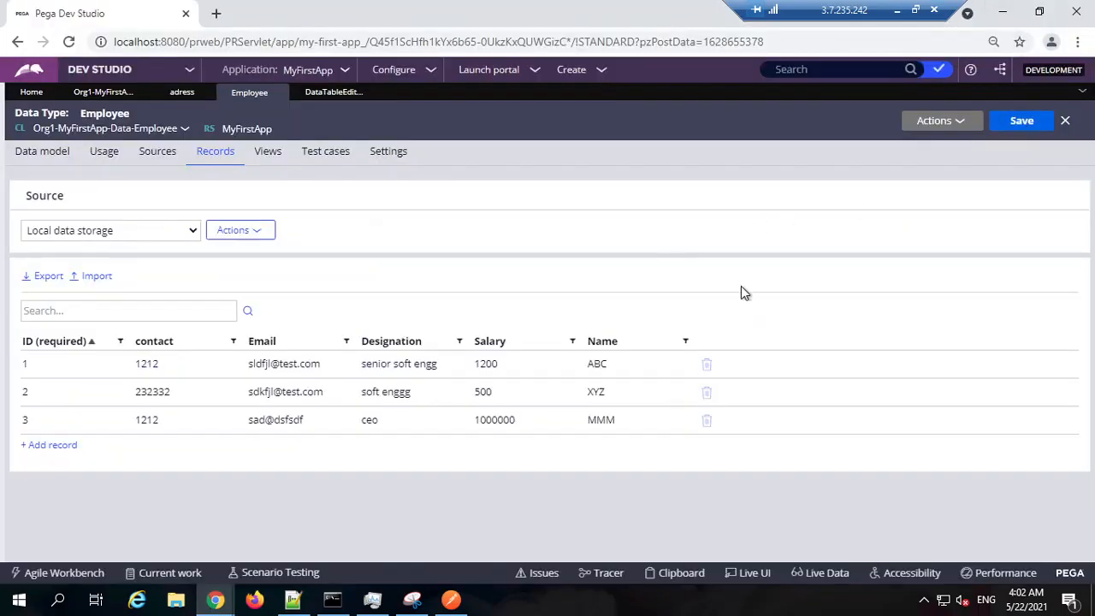
# Review the DataTableEditorReport's Data Access, Report Viewer and Chart settings and its Query columns.
pyautogui.click(334, 91)
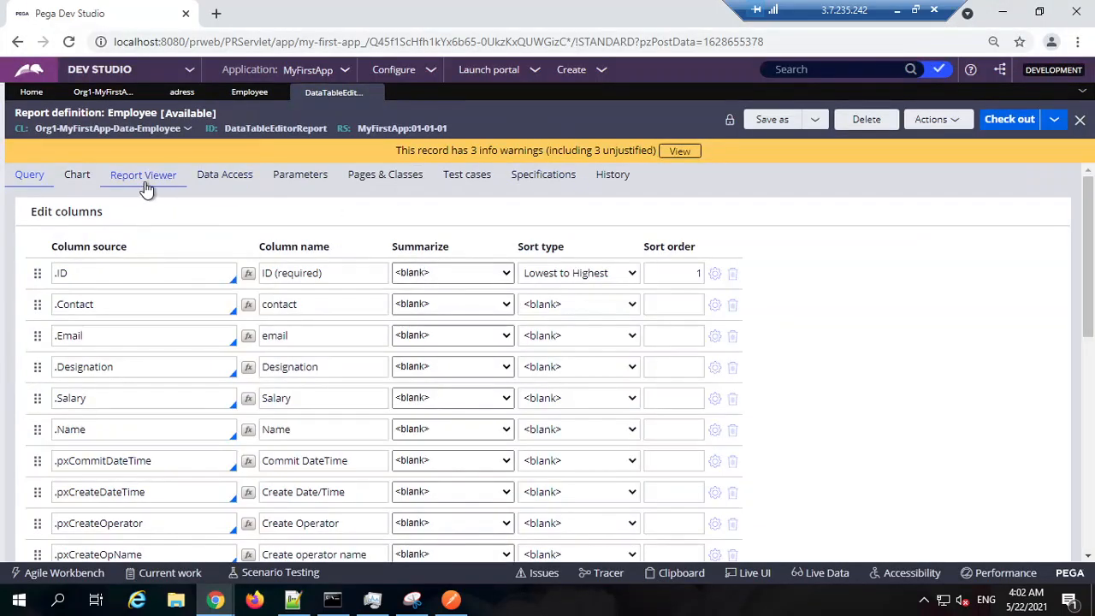
pyautogui.click(219, 176)
pyautogui.scroll(-5, 325, 360)
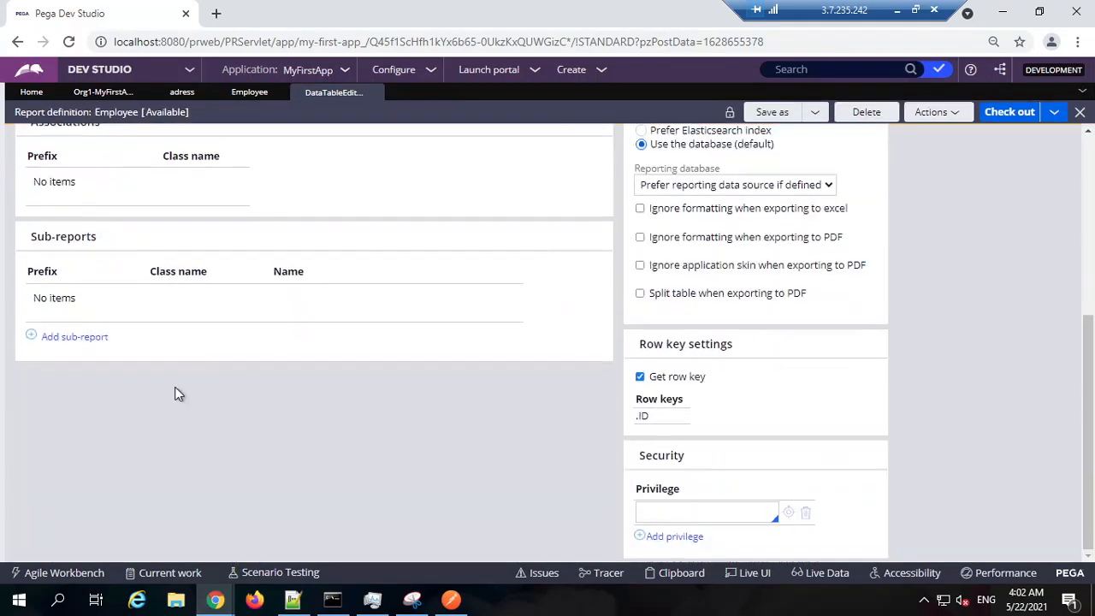
pyautogui.scroll(5, 335, 392)
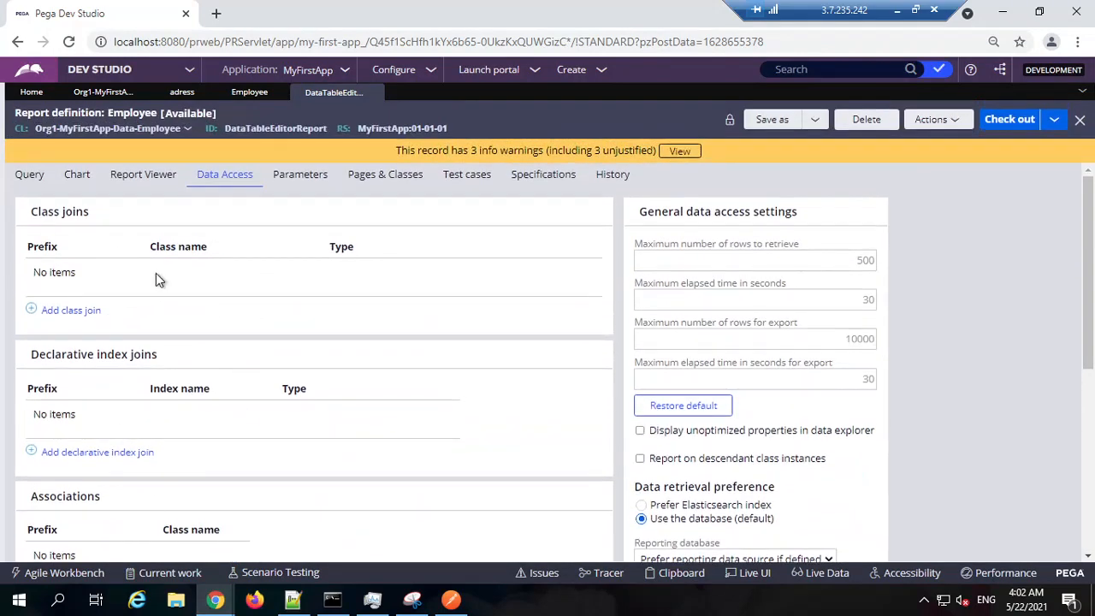
pyautogui.click(143, 177)
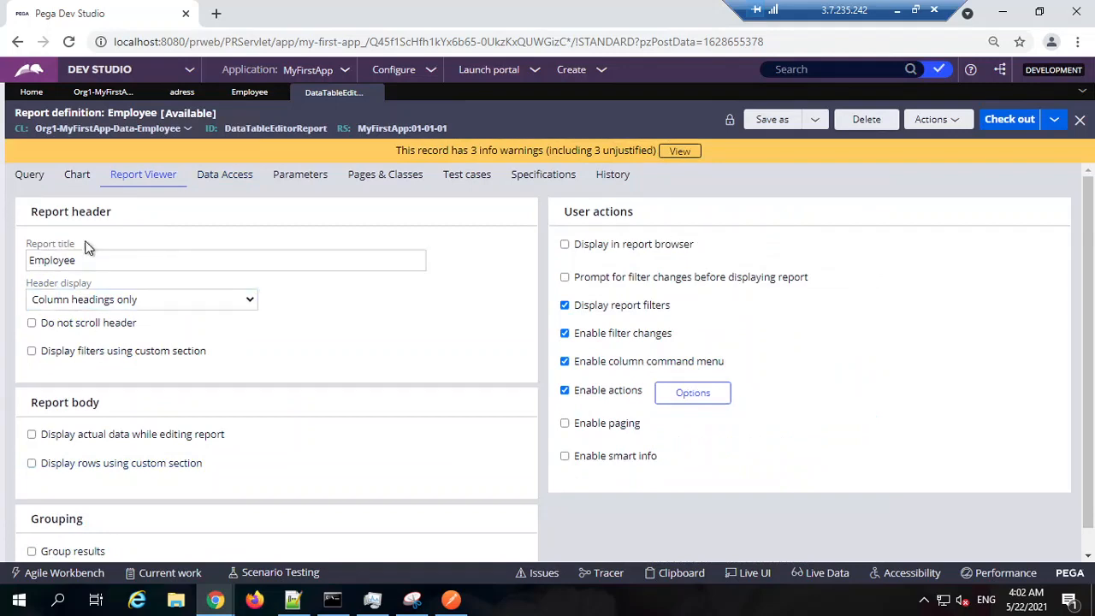
pyautogui.click(77, 177)
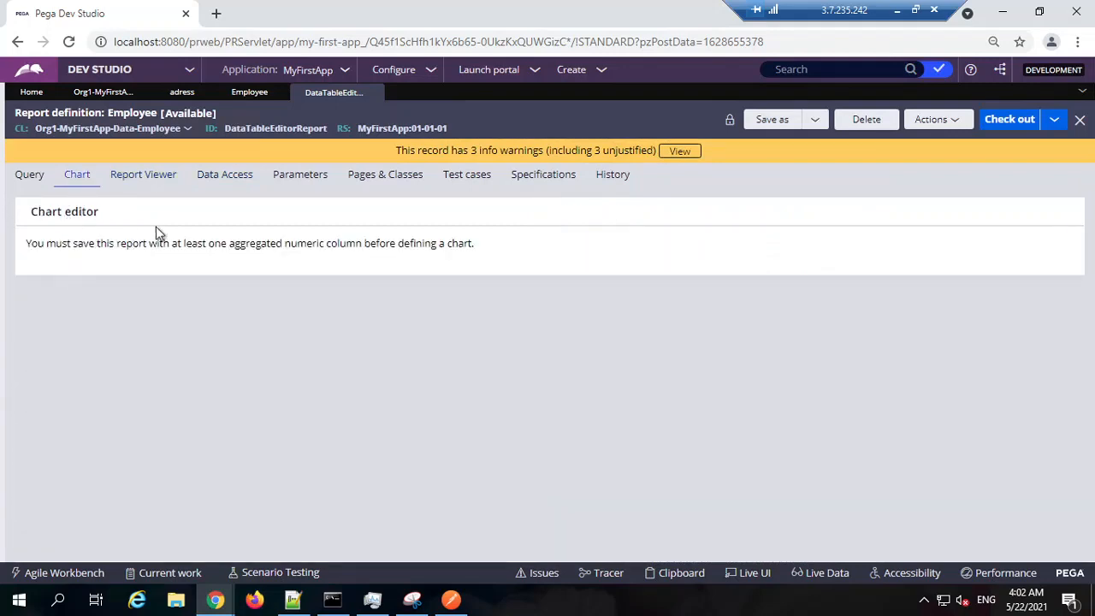
pyautogui.click(37, 181)
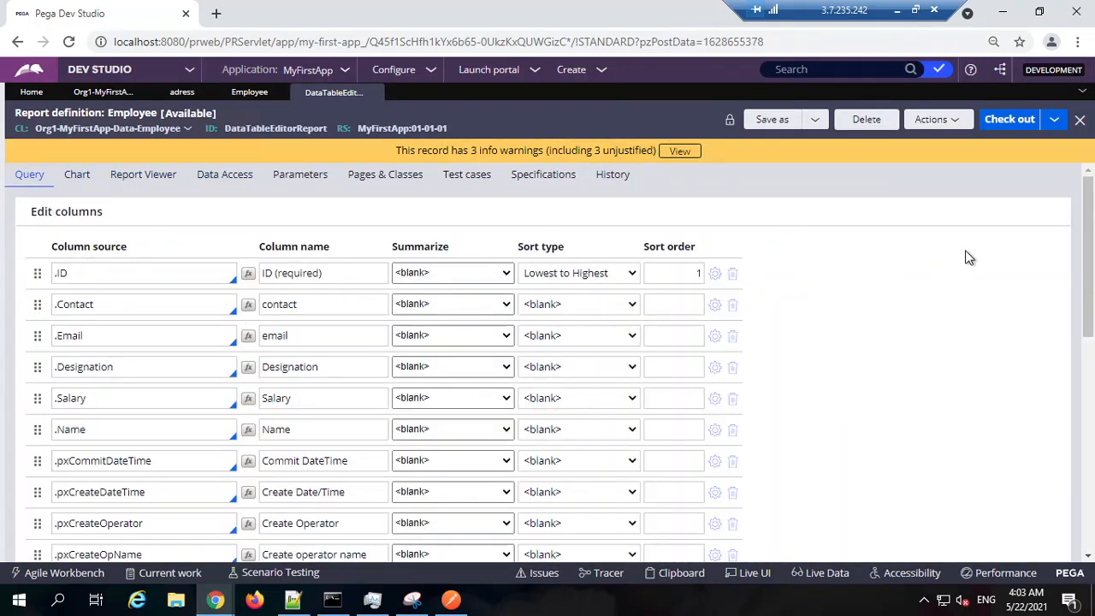
pyautogui.scroll(-1, 982, 253)
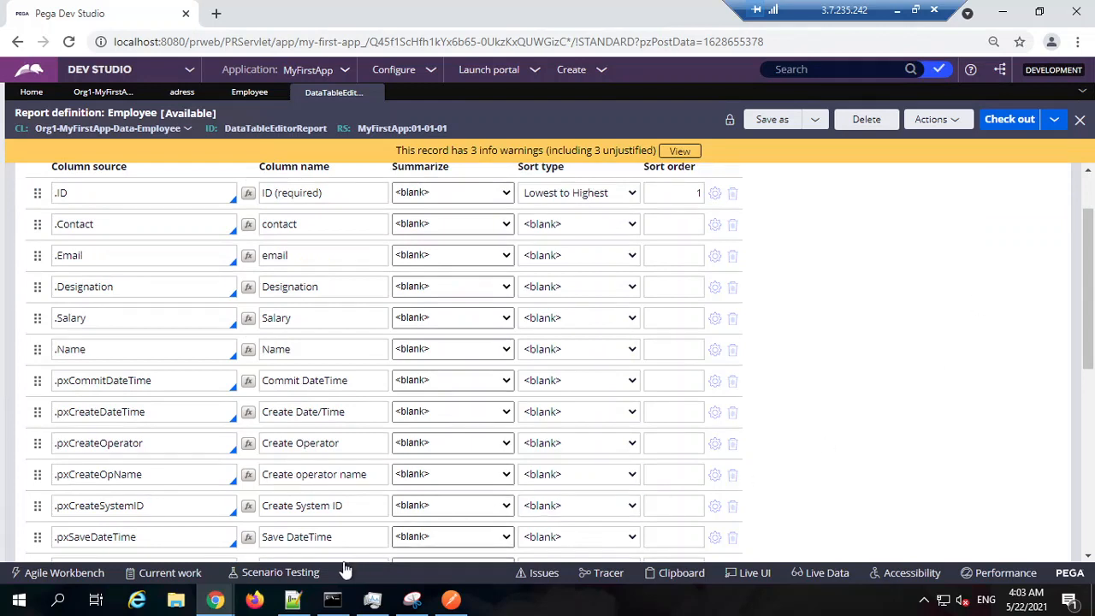
# Switch to Notepad++ and write the query "select col1, col2, col3 from tablename where colo1='abc' and col2>22 ;" on line 3.
pyautogui.click(293, 599)
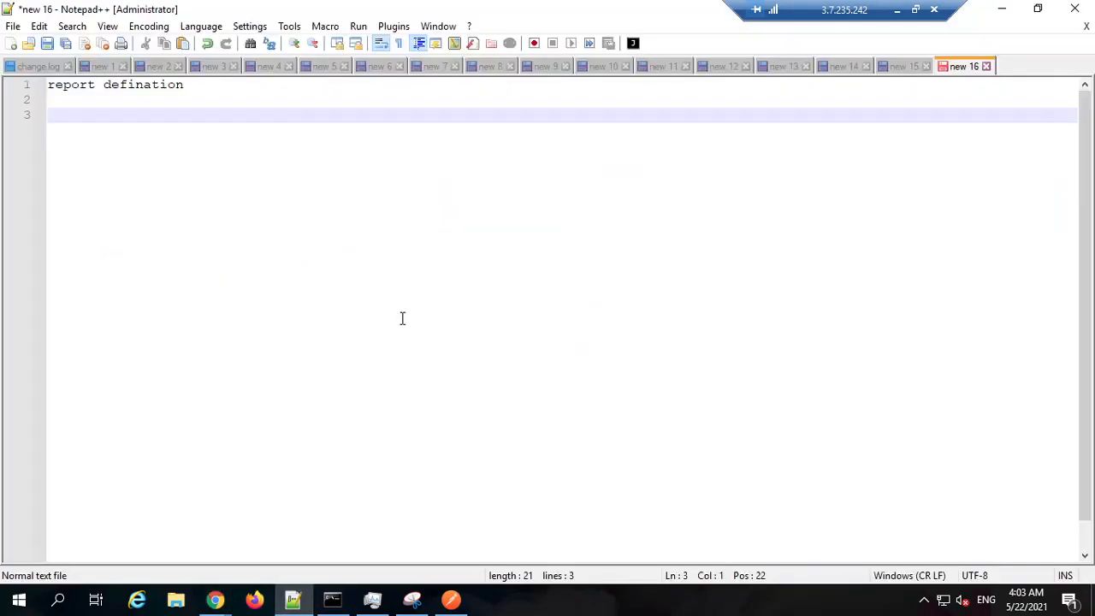
pyautogui.write('select col1, col2')
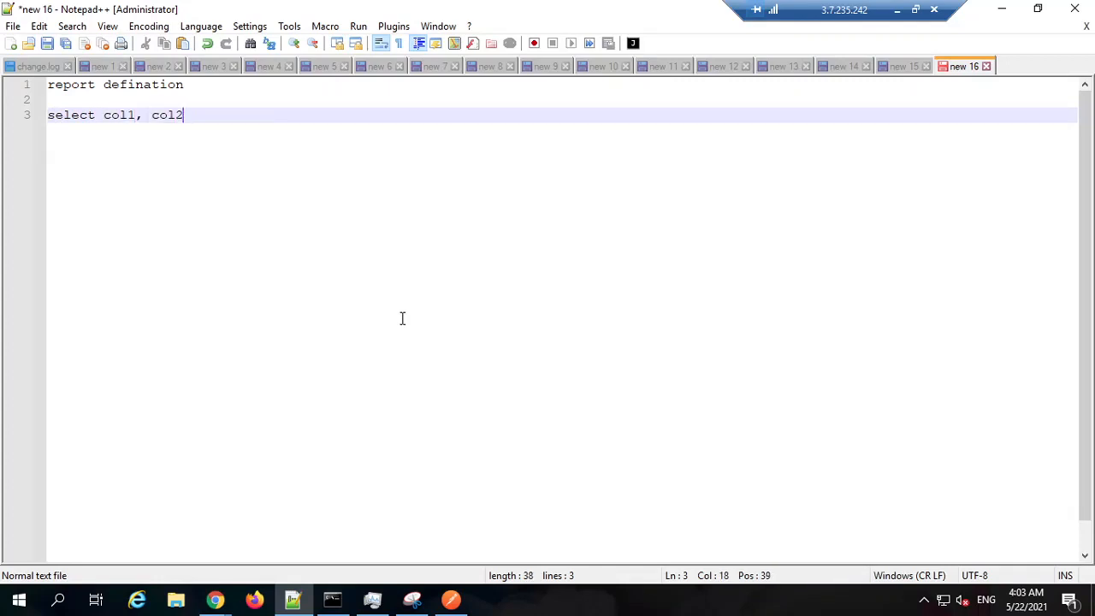
pyautogui.write(', col3 from tablena')
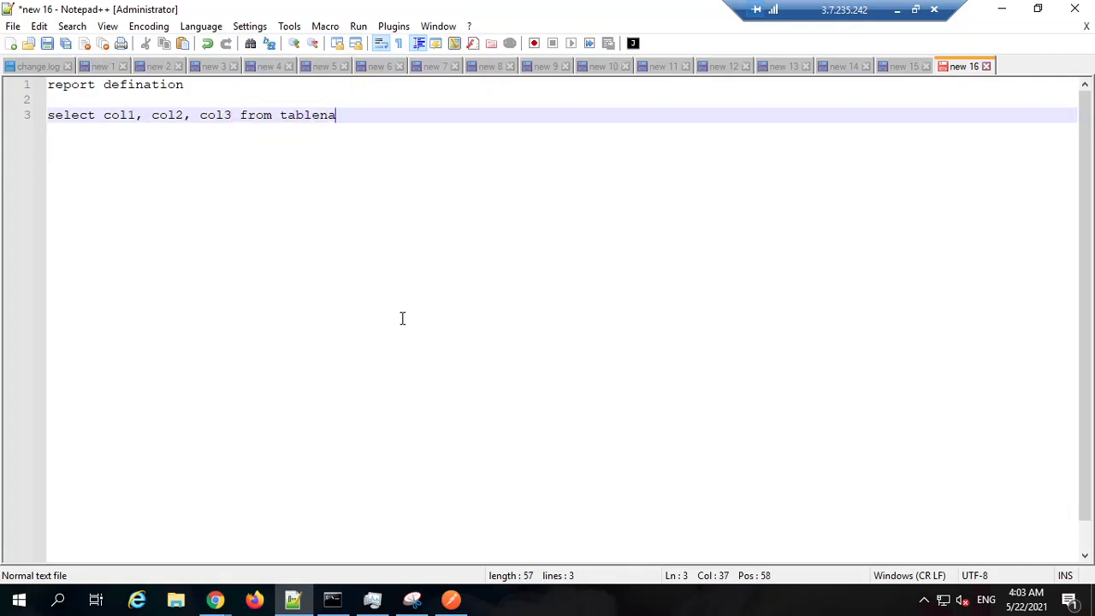
pyautogui.write('me where colo')
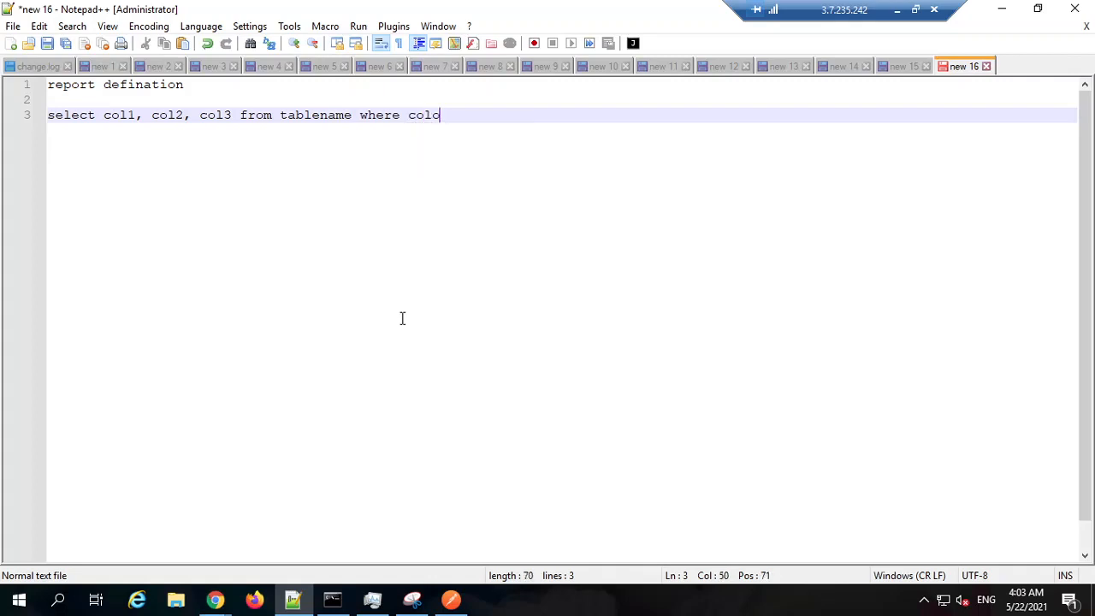
pyautogui.write("1='abc' and c")
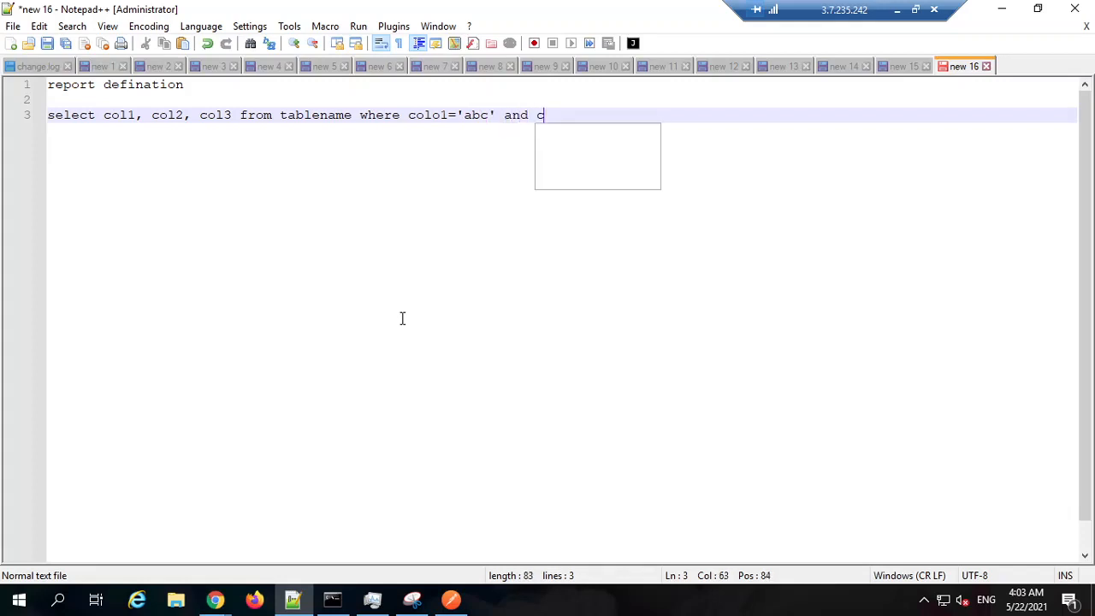
pyautogui.write('ol2>')
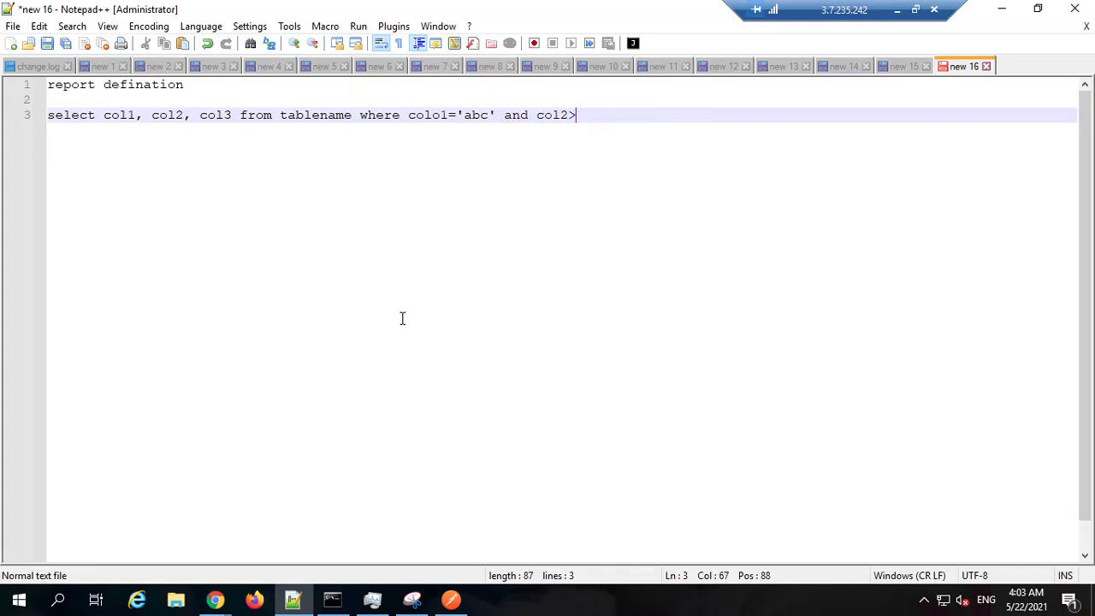
pyautogui.write('22 ;')
# Highlight the whole query, and its select, from, tablename and where words one by one.
pyautogui.moveTo(609, 116); pyautogui.dragTo(64, 116)
pyautogui.click(84, 174)
pyautogui.click(77, 119)
pyautogui.doubleClick(77, 119)
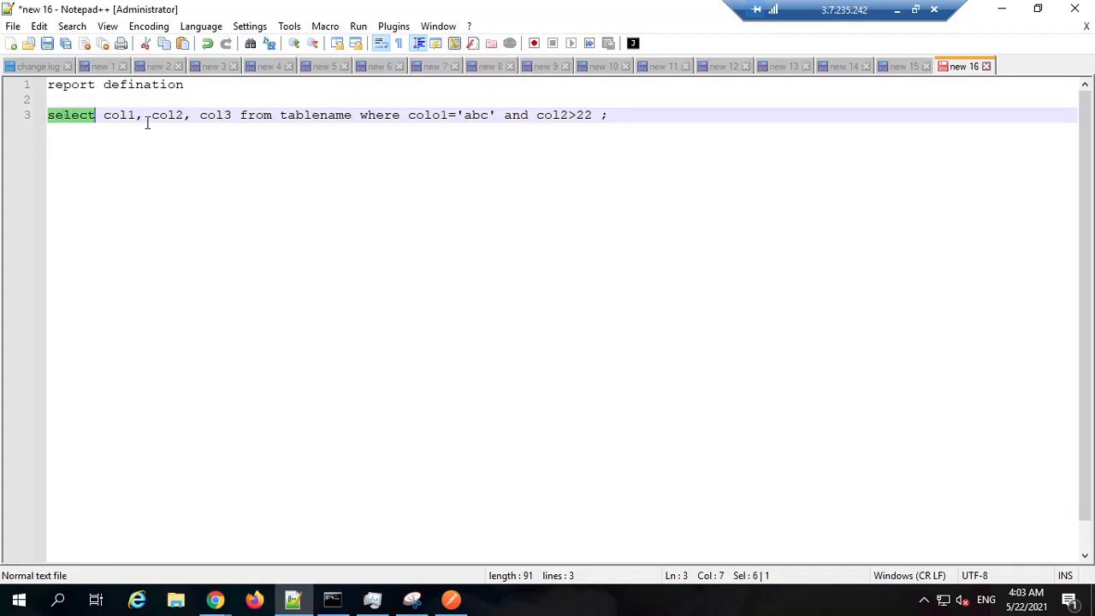
pyautogui.click(246, 115)
pyautogui.doubleClick(246, 116)
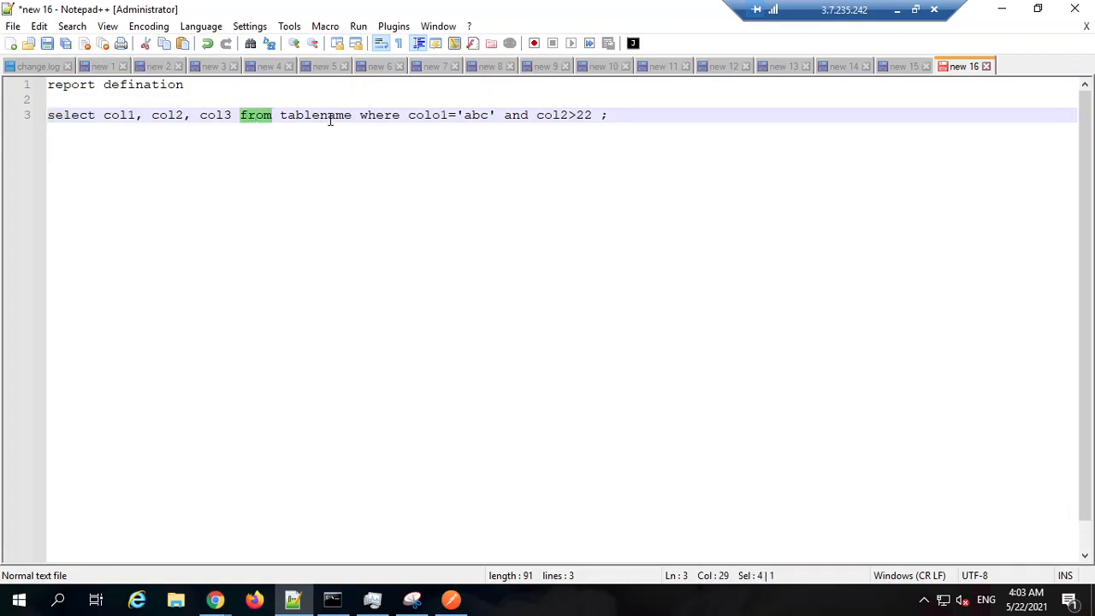
pyautogui.doubleClick(330, 120)
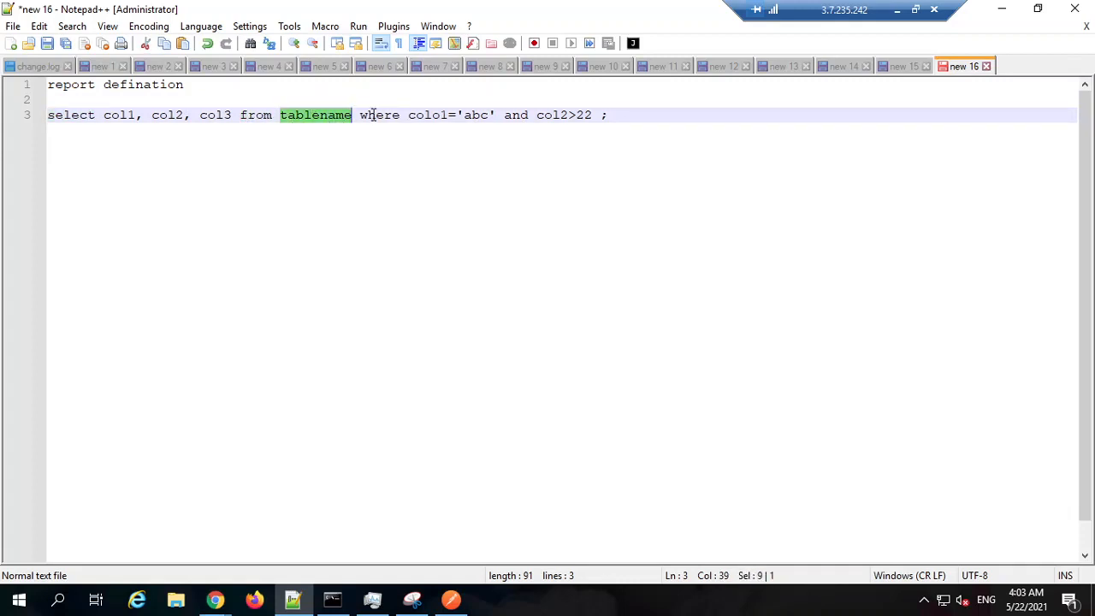
pyautogui.doubleClick(372, 115)
# Highlight the query's column list and the conditions of its where clause.
pyautogui.press('End')
pyautogui.moveTo(101, 115); pyautogui.dragTo(231, 116)
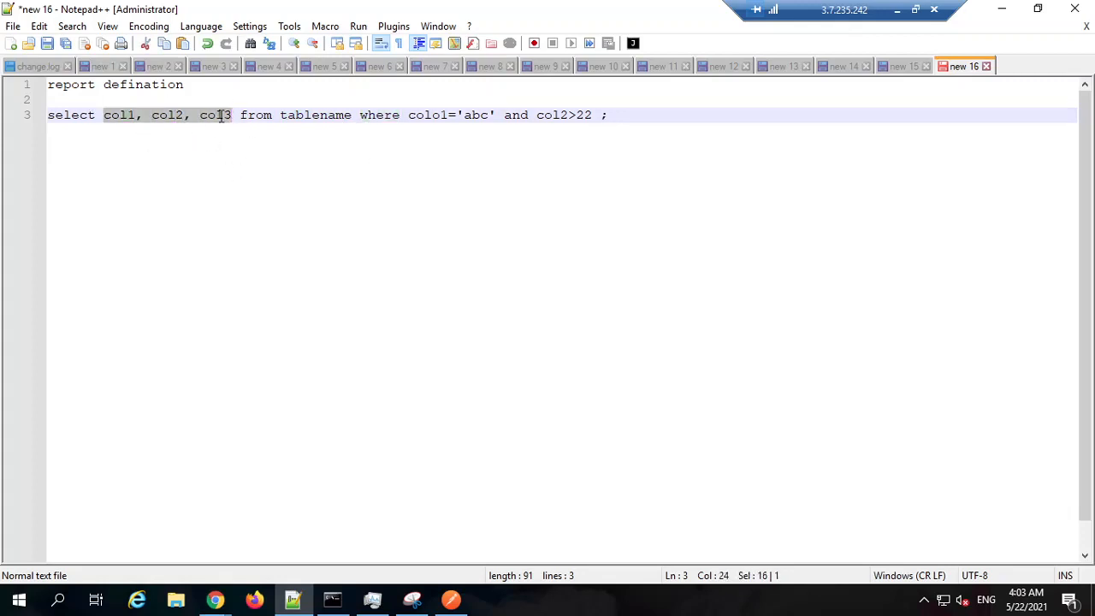
pyautogui.press('End')
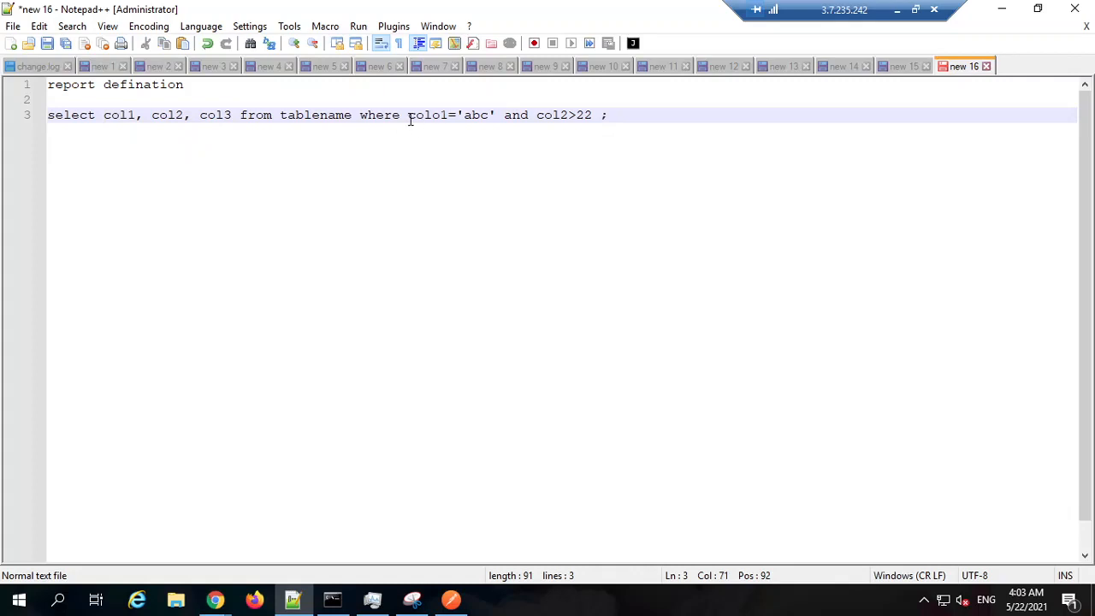
pyautogui.moveTo(410, 118); pyautogui.dragTo(594, 118)
pyautogui.click(594, 152)
pyautogui.click(611, 163)
# Add the result header "col1,col2,col3" below the query, separated by a blank line.
pyautogui.press('Return')
pyautogui.press('Return')
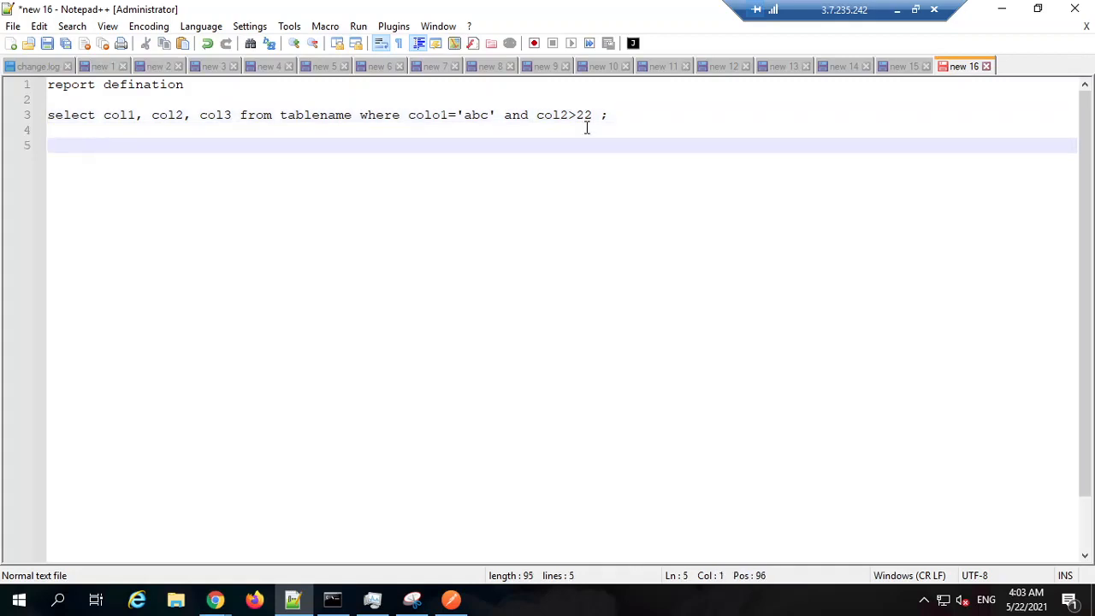
pyautogui.write('col1,')
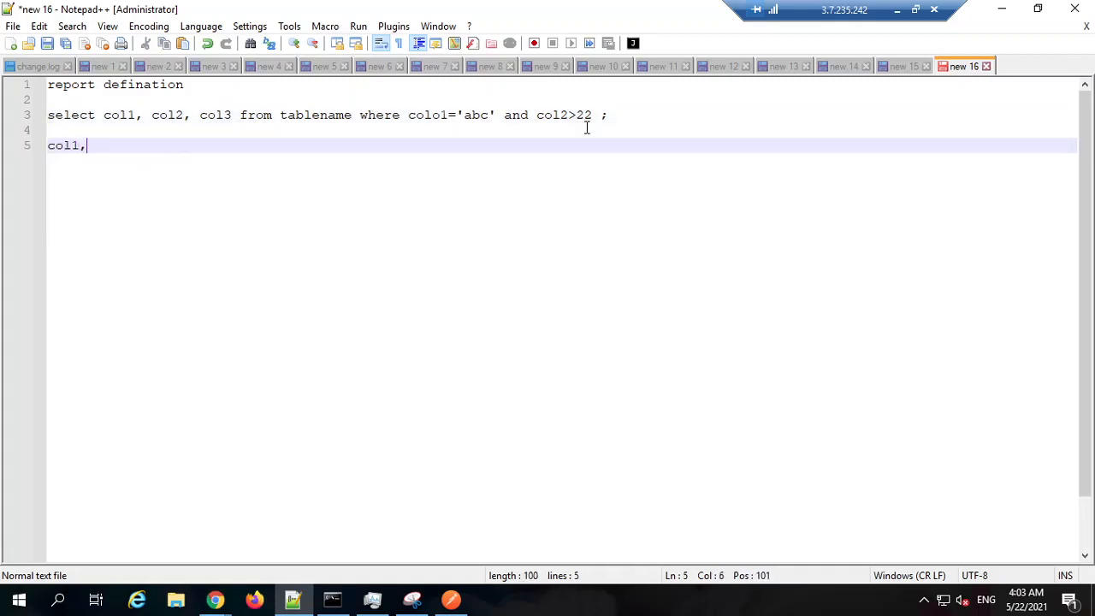
pyautogui.write('c')
pyautogui.press('BackSpace')
pyautogui.write('col2')
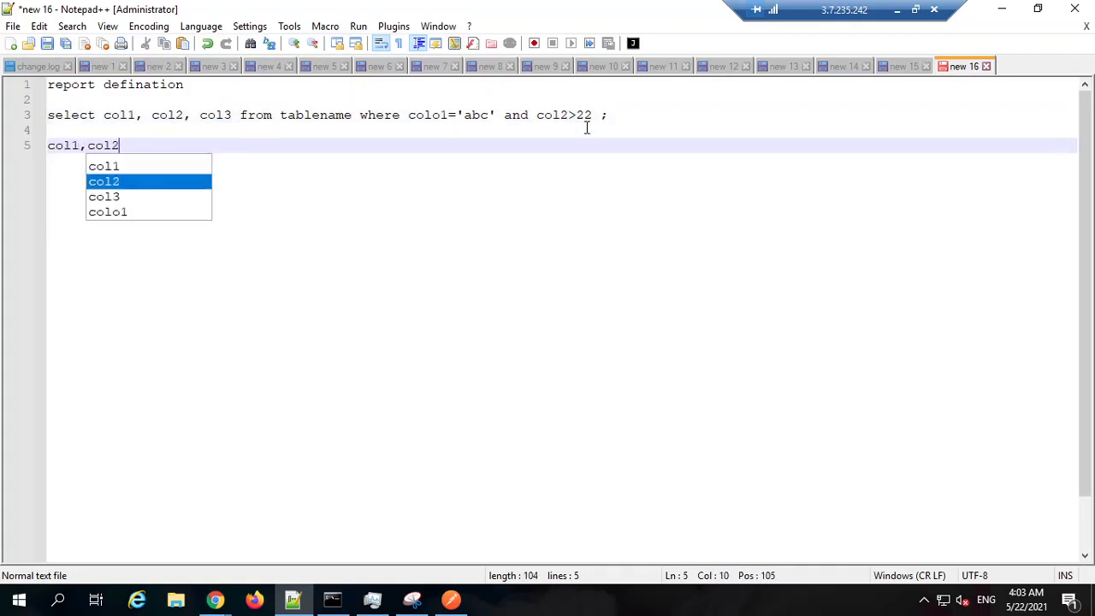
pyautogui.write(',col3')
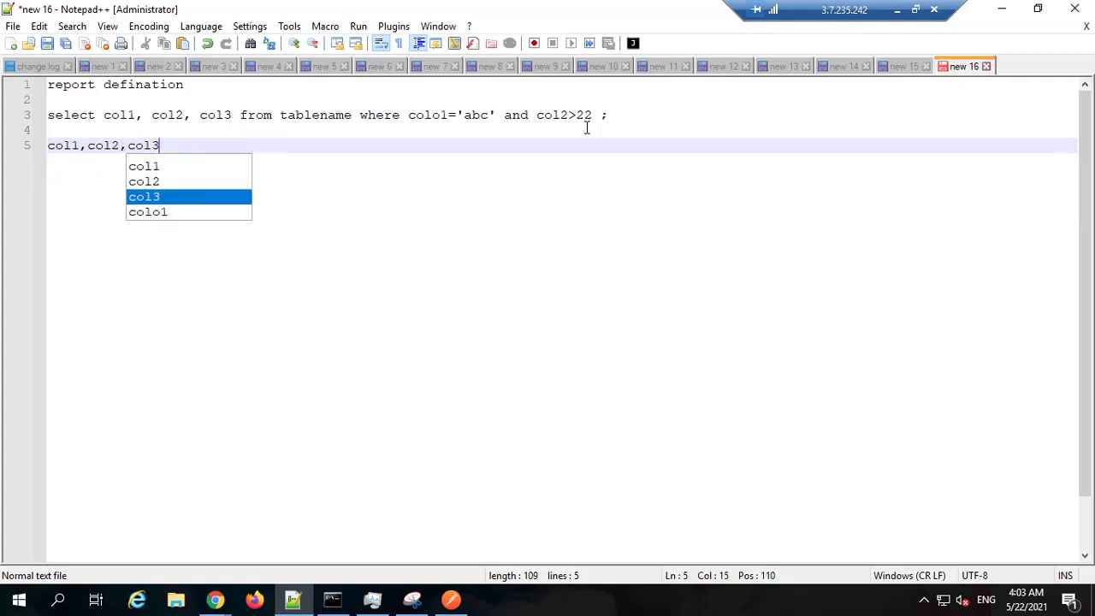
pyautogui.press('Escape')
pyautogui.doubleClick(476, 115)
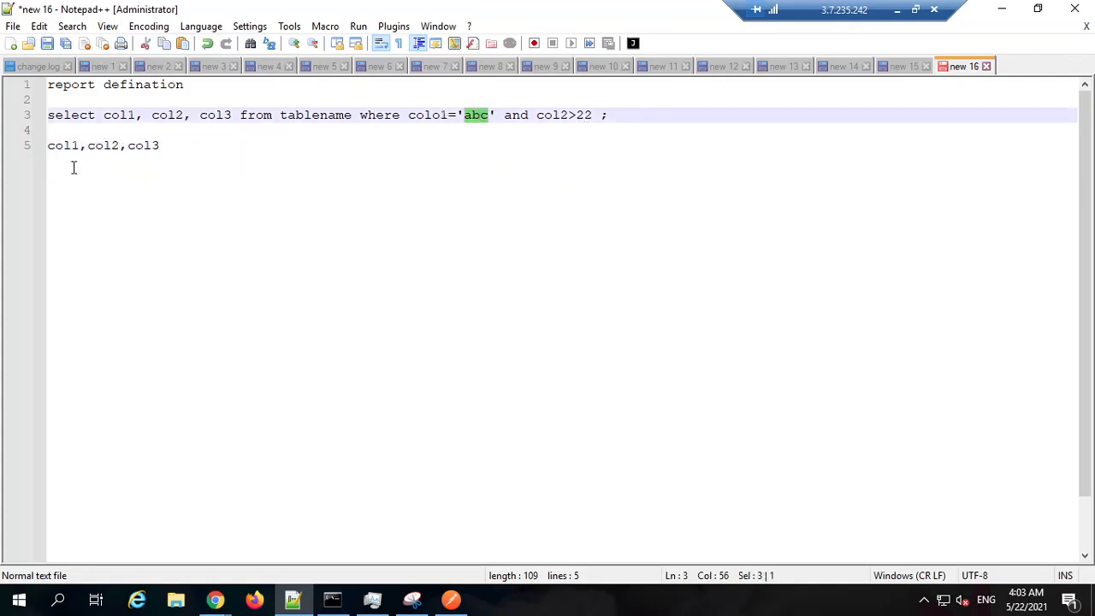
pyautogui.hotkey('ctrl', 'End')
pyautogui.press('Return')
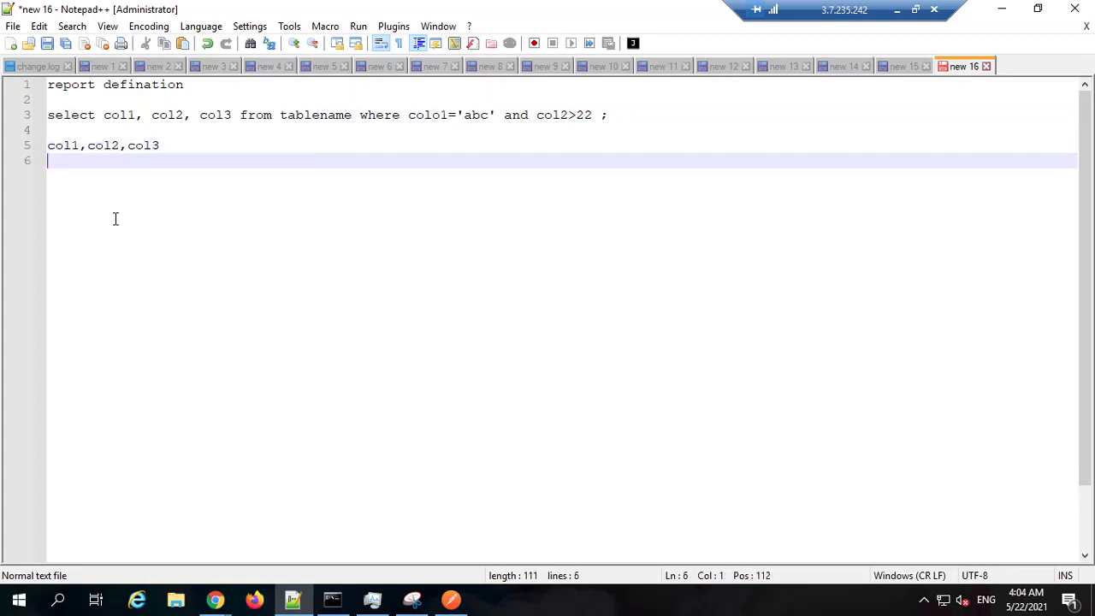
pyautogui.write('abc 1212 ')
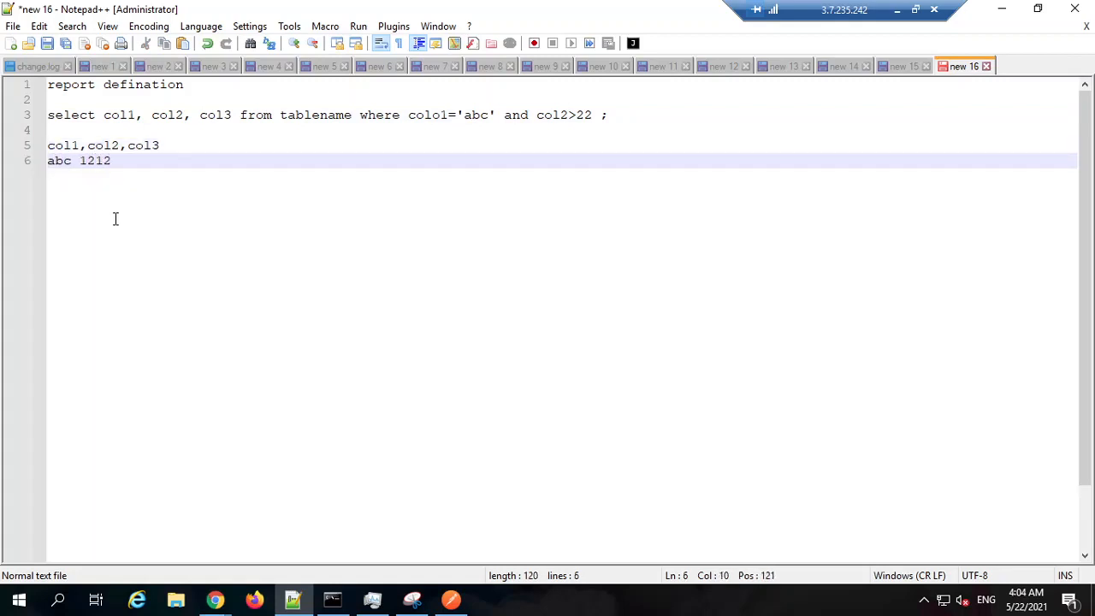
pyautogui.write('23')
pyautogui.press('Return')
pyautogui.write('abc')
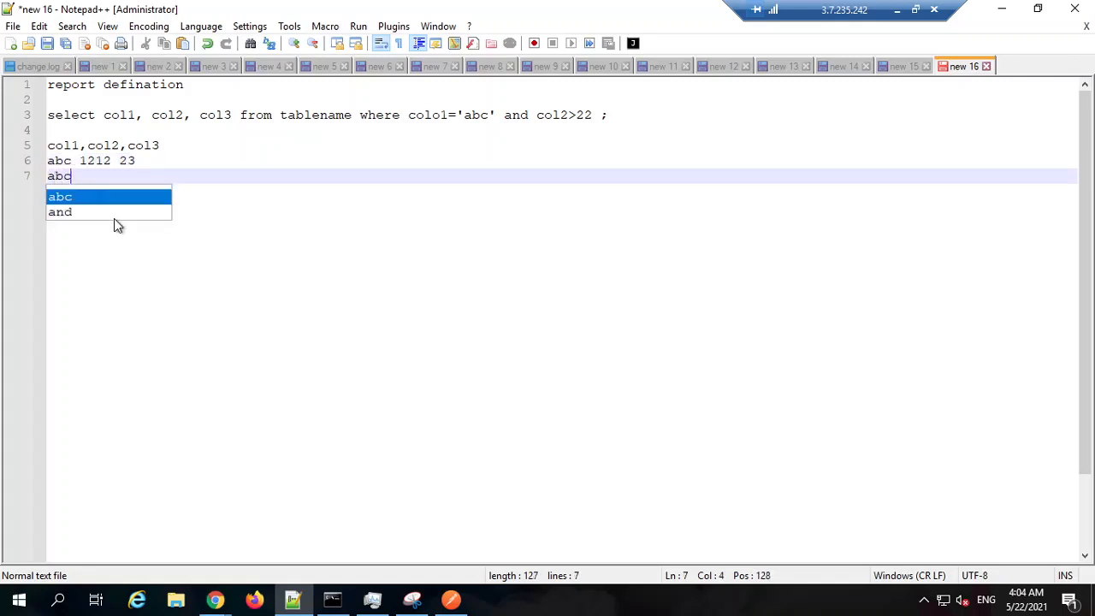
pyautogui.write(' 12121212 ')
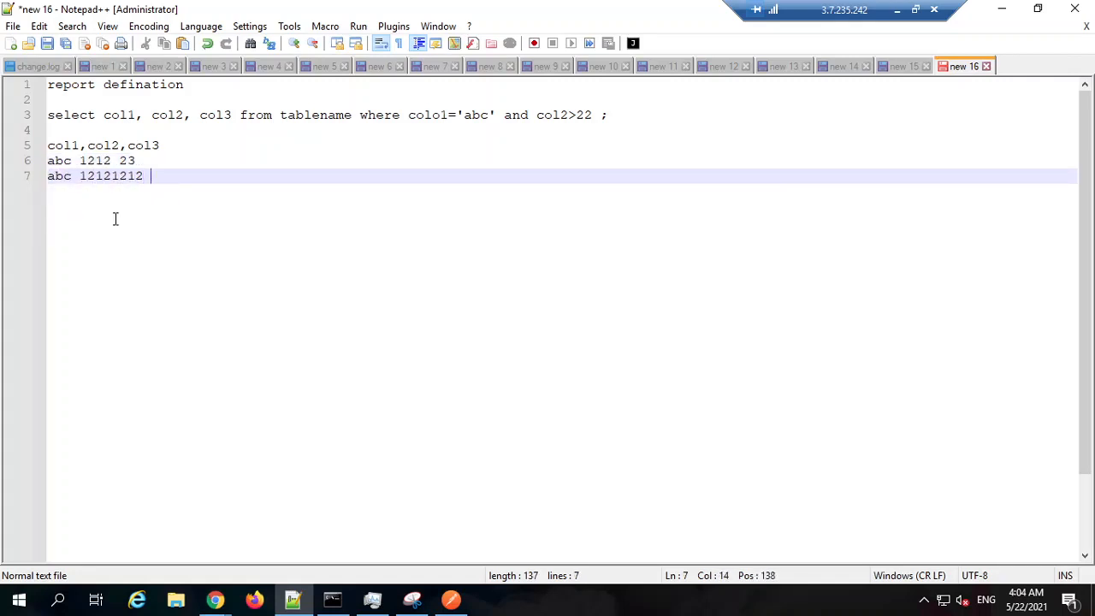
pyautogui.write('67')
# Highlight the sample result block, including its header, and the whole select query on line 3.
pyautogui.moveTo(159, 175); pyautogui.dragTo(63, 145)
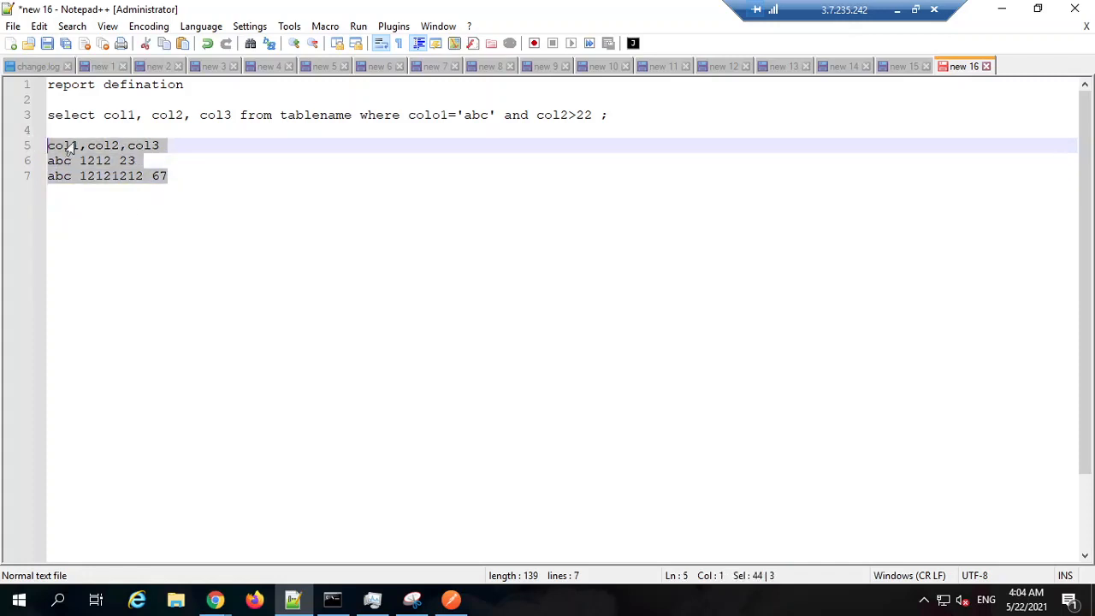
pyautogui.click(635, 118)
pyautogui.moveTo(635, 114); pyautogui.dragTo(48, 103)
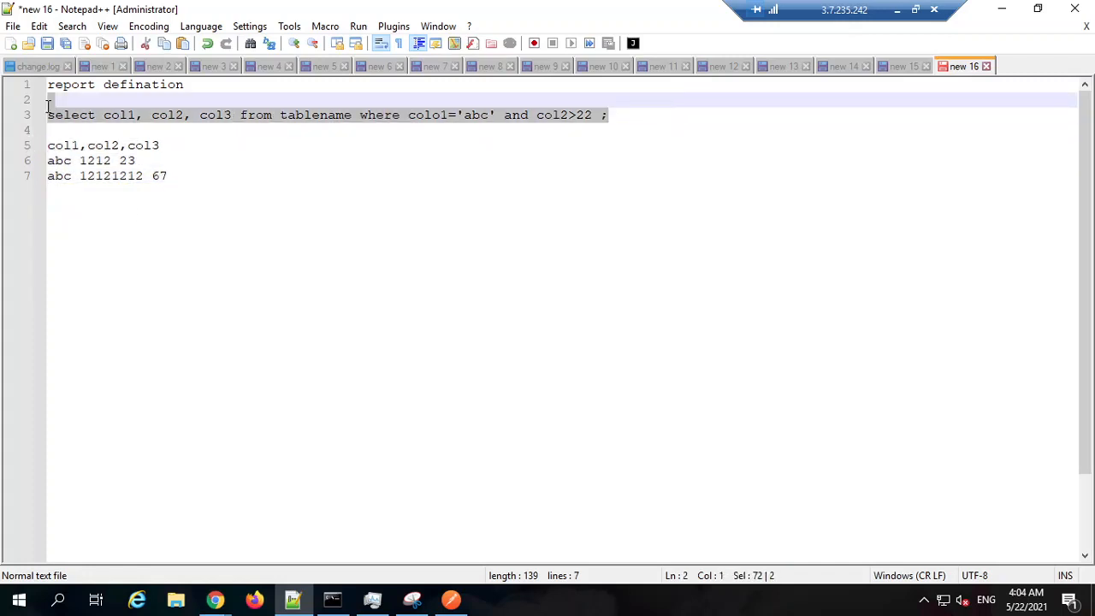
pyautogui.click(595, 133)
pyautogui.moveTo(616, 113); pyautogui.dragTo(49, 112)
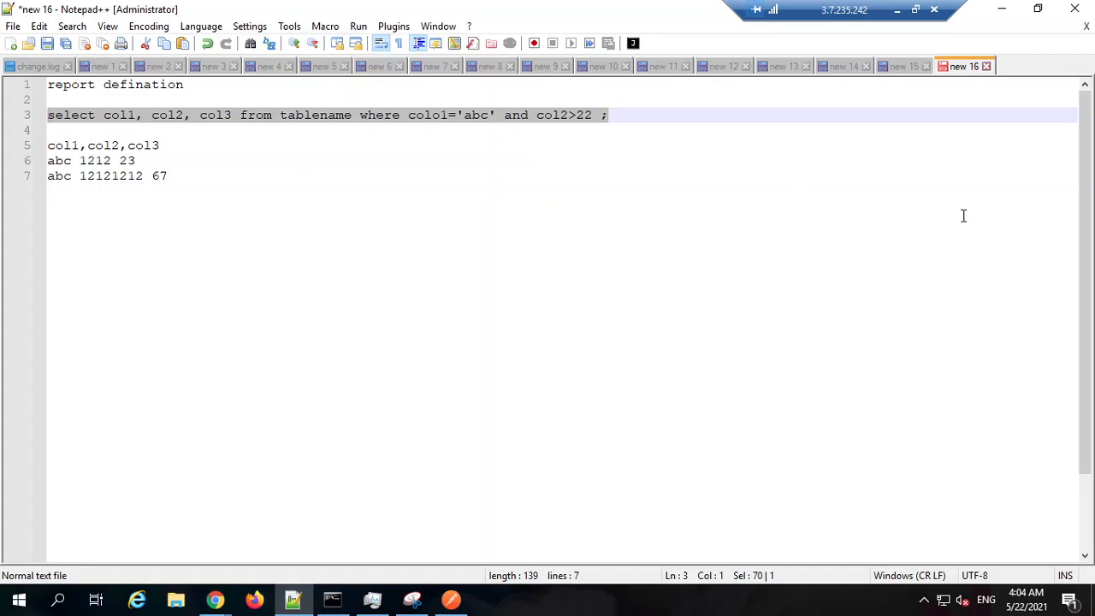
# Switch to Pega Dev Studio and review the column sources listed in the Employee report definition.
pyautogui.click(1002, 9)
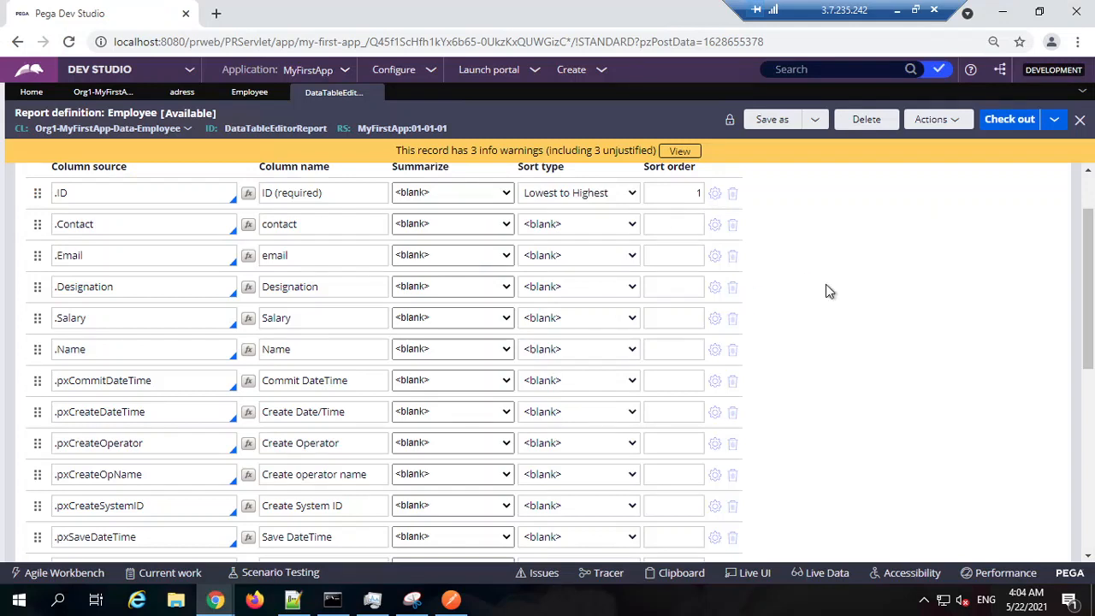
pyautogui.scroll(1, 827, 291)
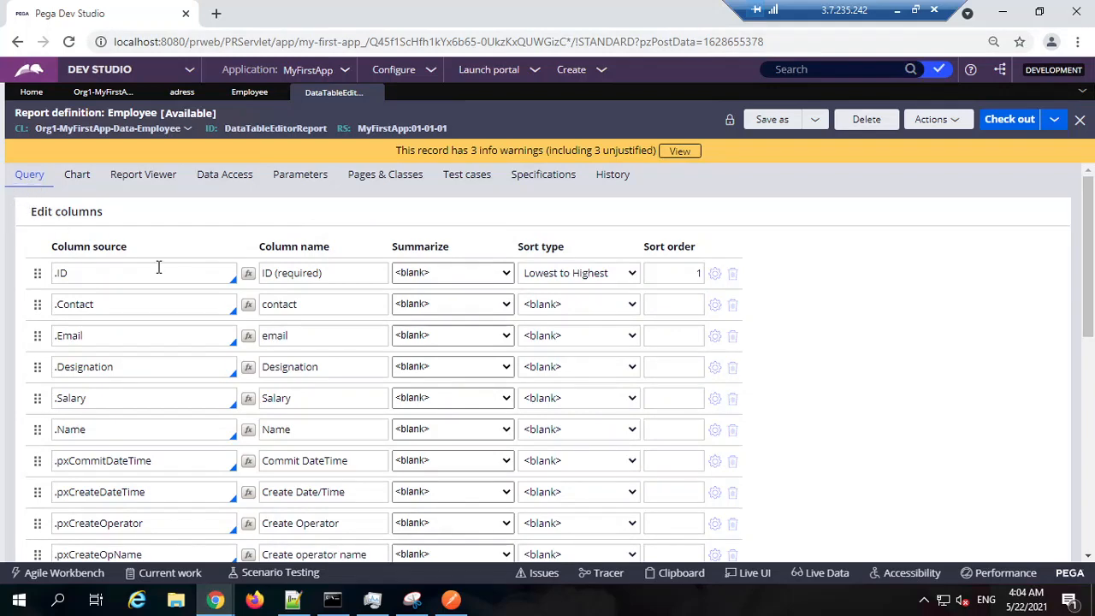
pyautogui.scroll(-1, 159, 266)
pyautogui.scroll(1, 96, 259)
pyautogui.scroll(-6, 103, 384)
pyautogui.scroll(6, 118, 402)
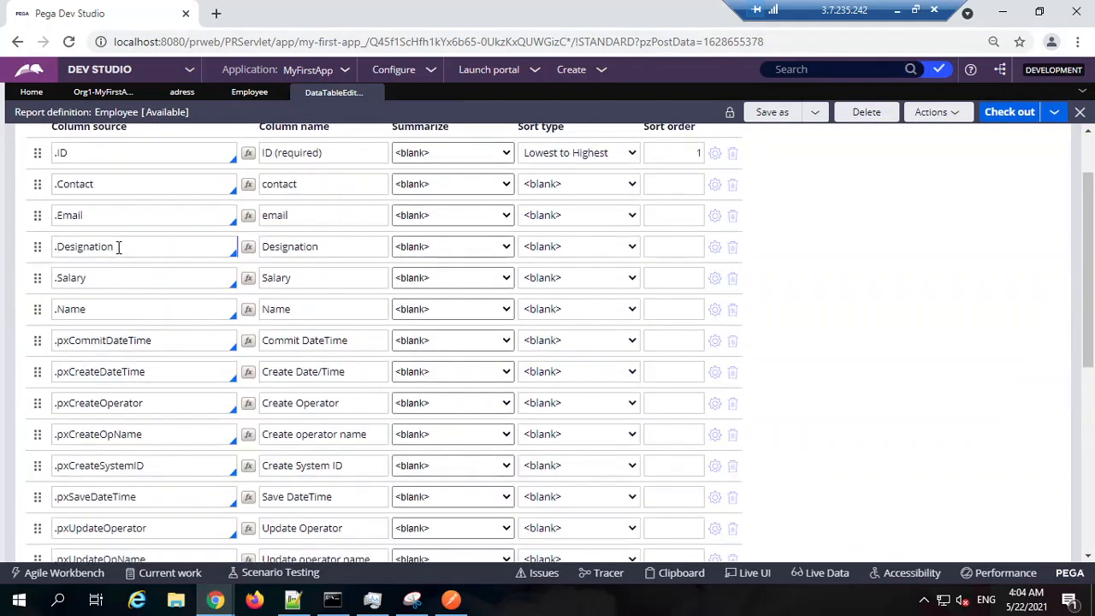
# Compare the query's column list in Notepad++ with the .Contact and .ID column sources of the Pega report definition.
pyautogui.click(294, 598)
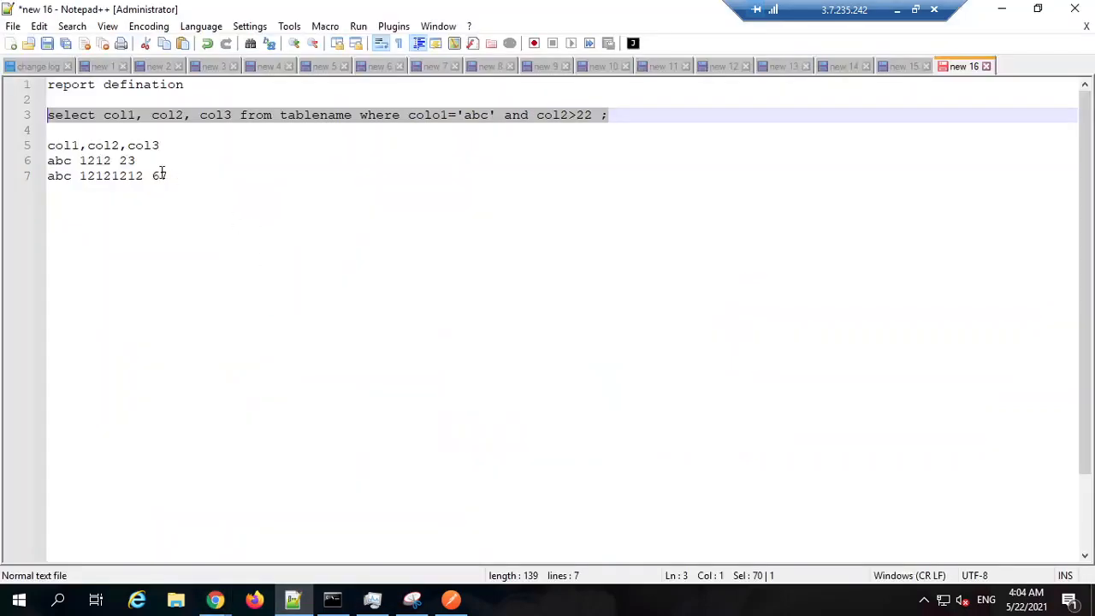
pyautogui.click(100, 129)
pyautogui.moveTo(100, 117); pyautogui.dragTo(240, 117)
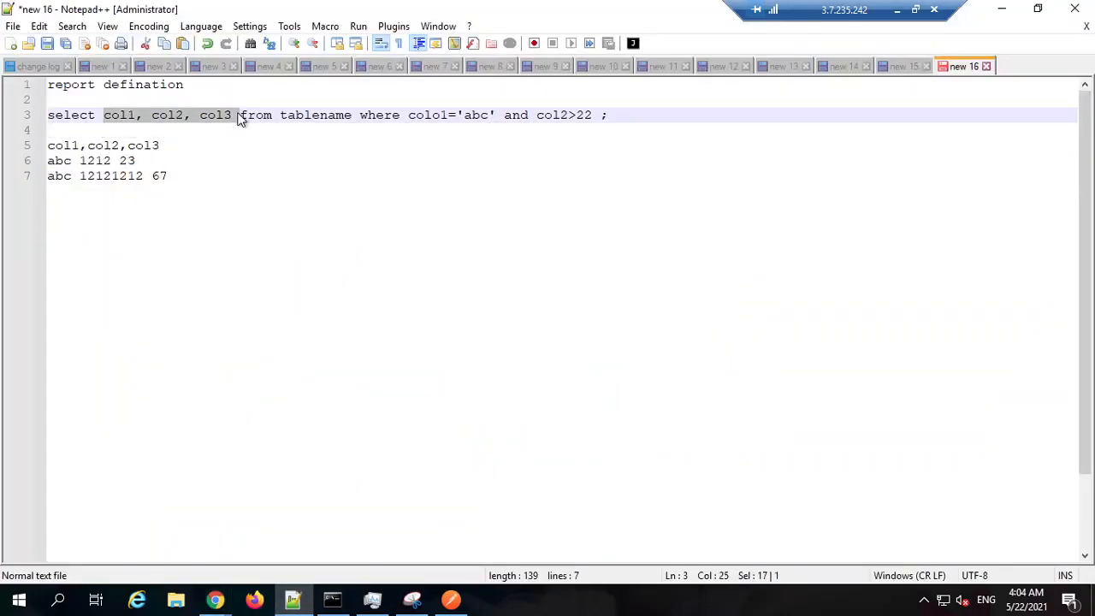
pyautogui.click(997, 10)
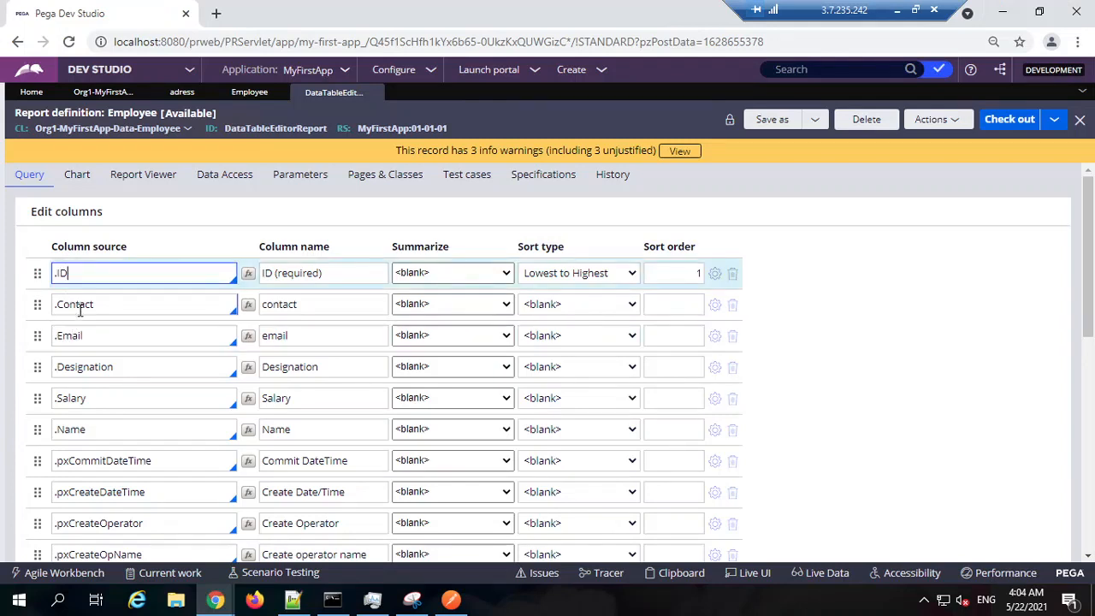
pyautogui.click(77, 304)
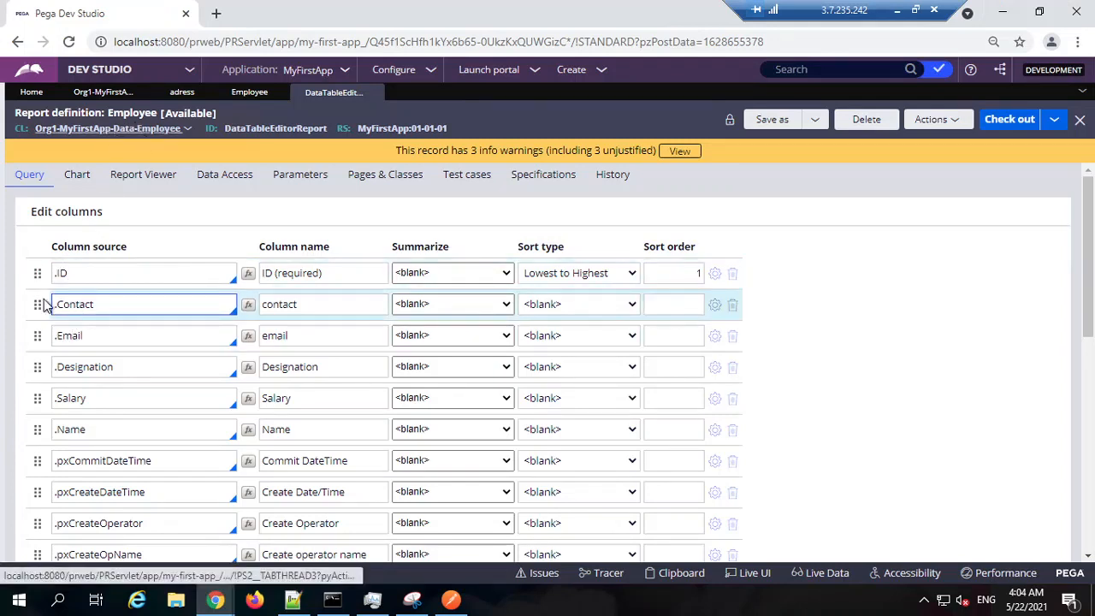
pyautogui.click(83, 273)
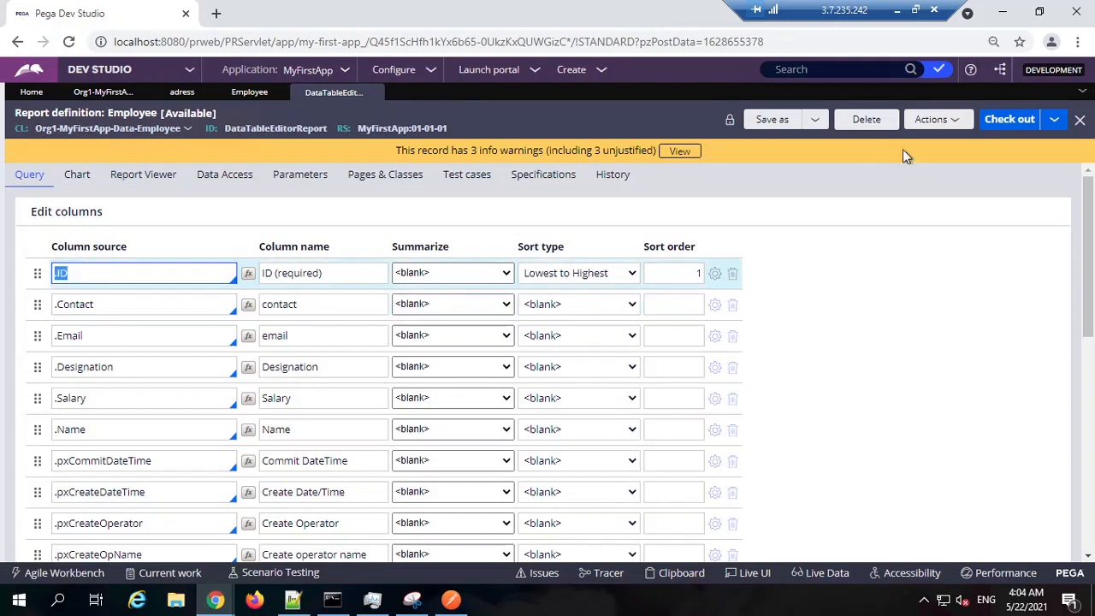
# Check out the DataTableEditorReport report definition, close it, and bring back the class explorer beside the Employee data type.
pyautogui.click(995, 121)
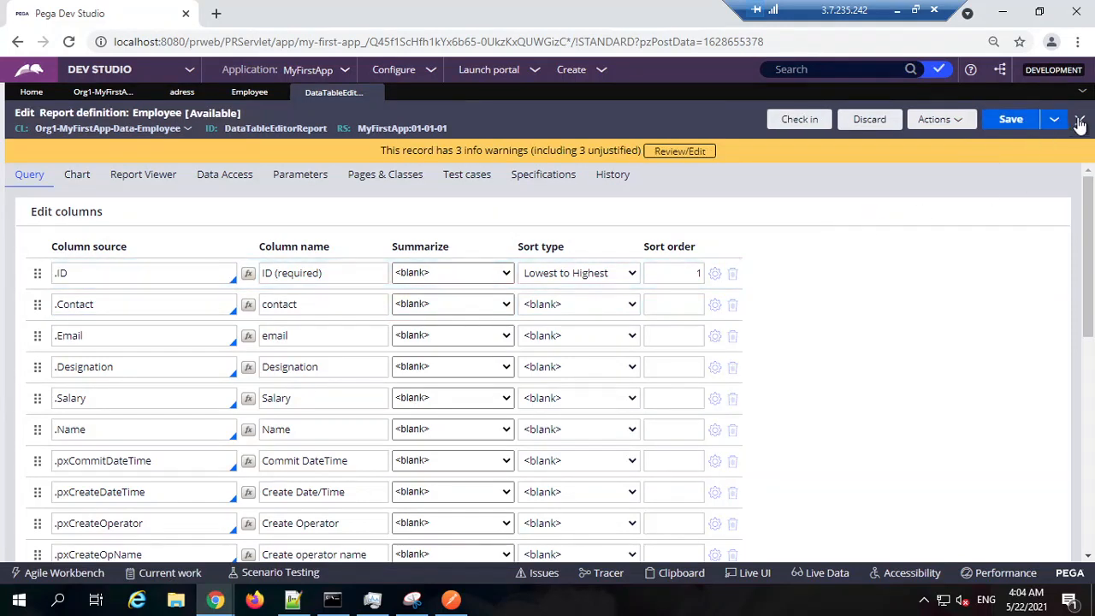
pyautogui.click(1079, 120)
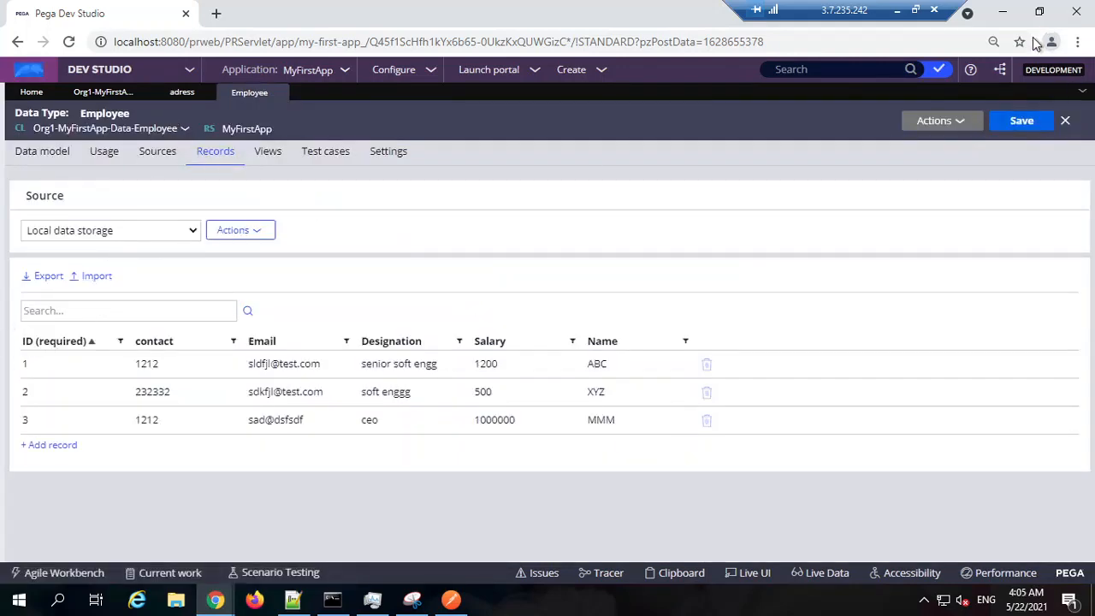
pyautogui.click(1039, 11)
pyautogui.click(1040, 16)
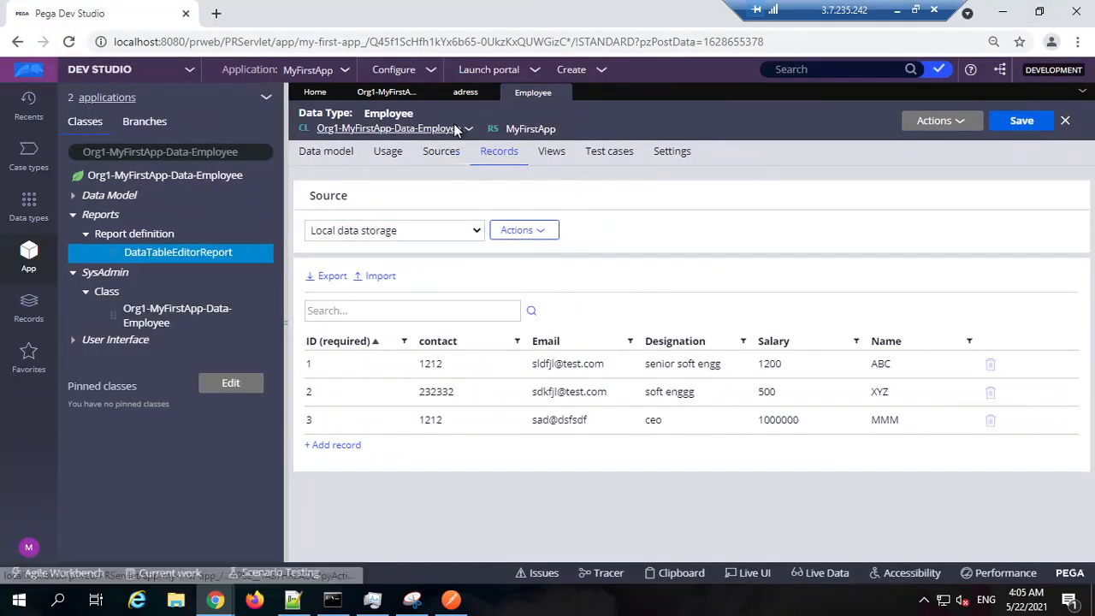
pyautogui.rightClick(203, 176)
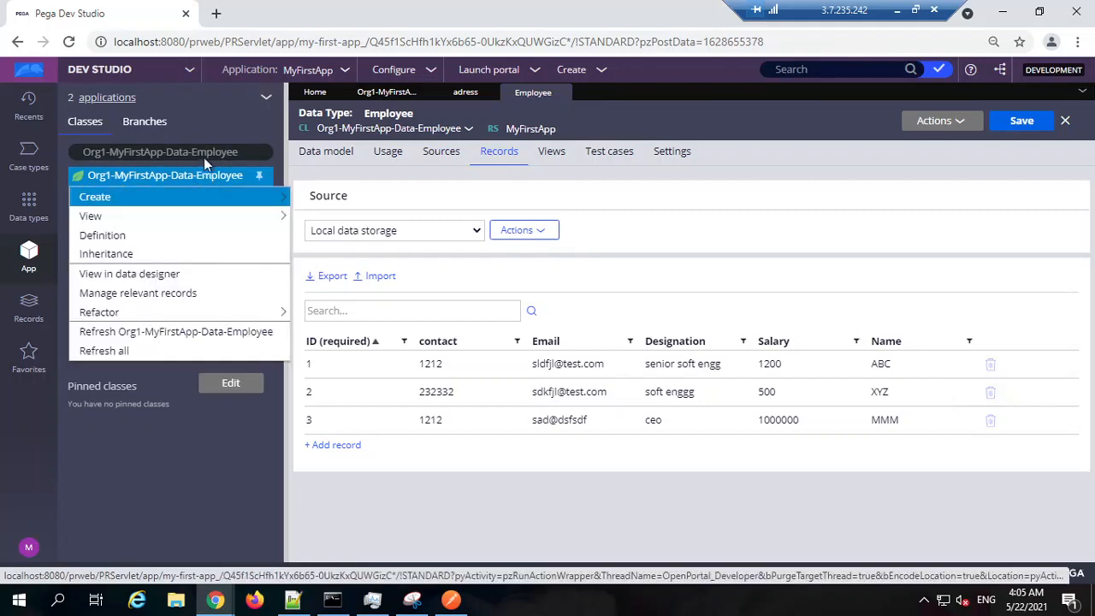
pyautogui.moveTo(162, 198)
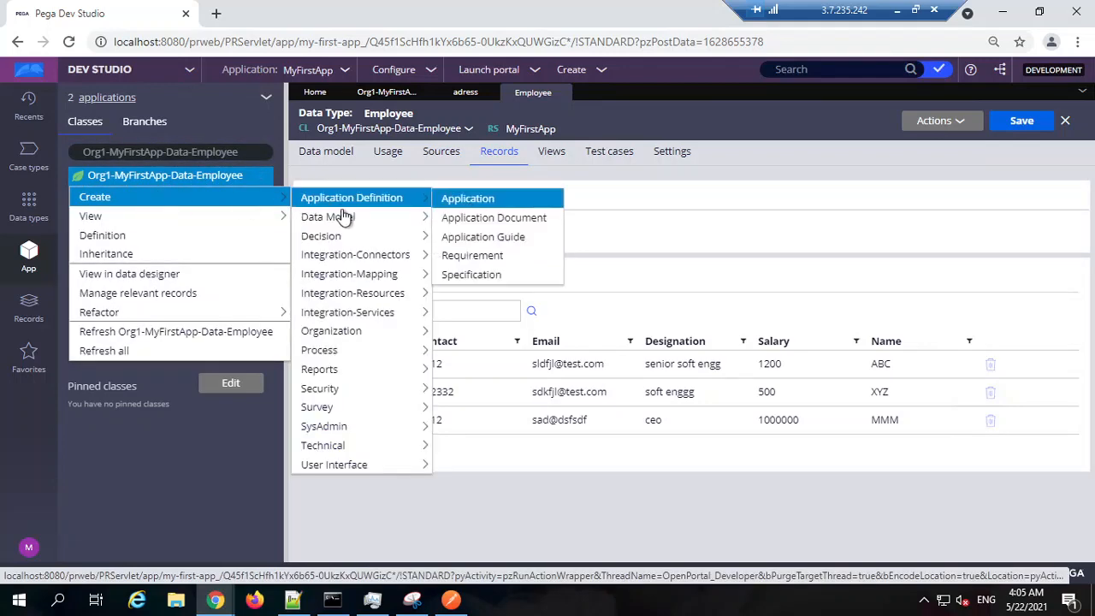
pyautogui.moveTo(354, 371)
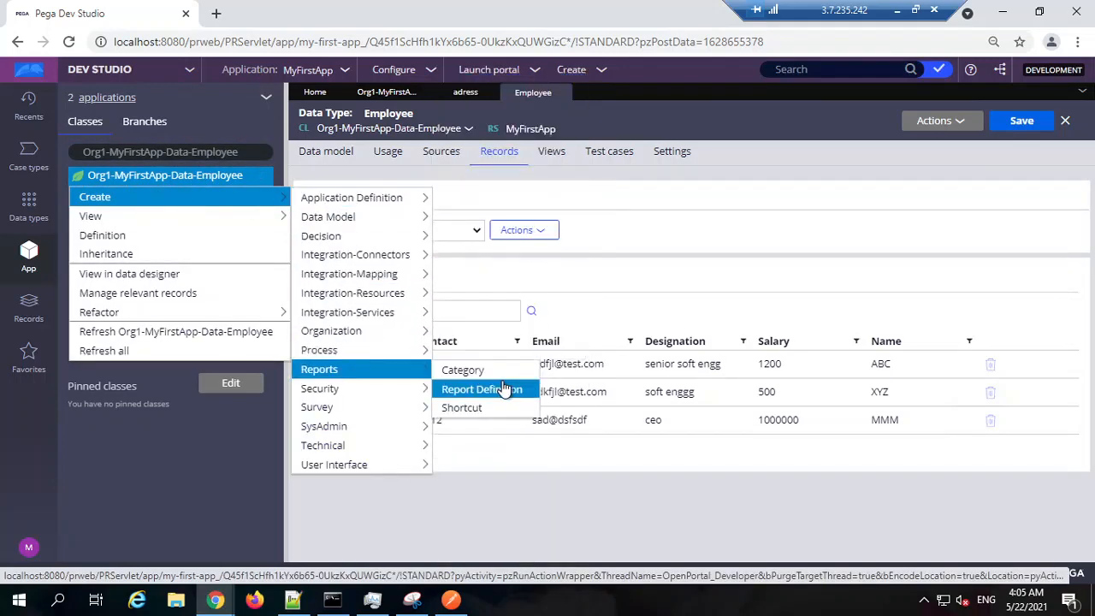
pyautogui.click(738, 138)
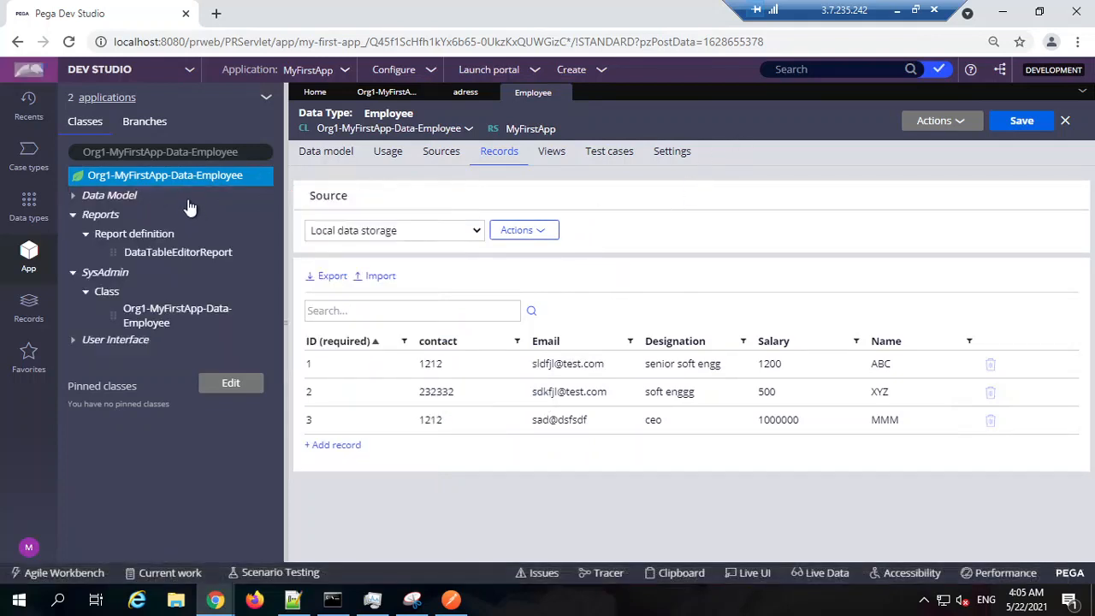
# Start a new report definition for the Org1-MyFirstApp-Data-Employee class and set its development branch to [No branch].
pyautogui.rightClick(120, 239)
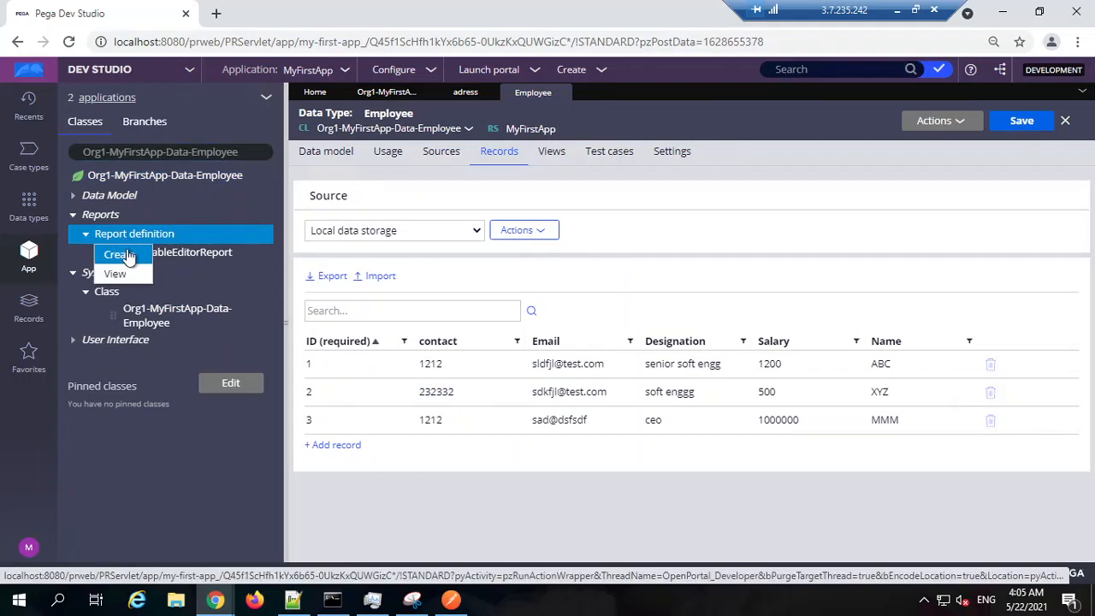
pyautogui.click(119, 254)
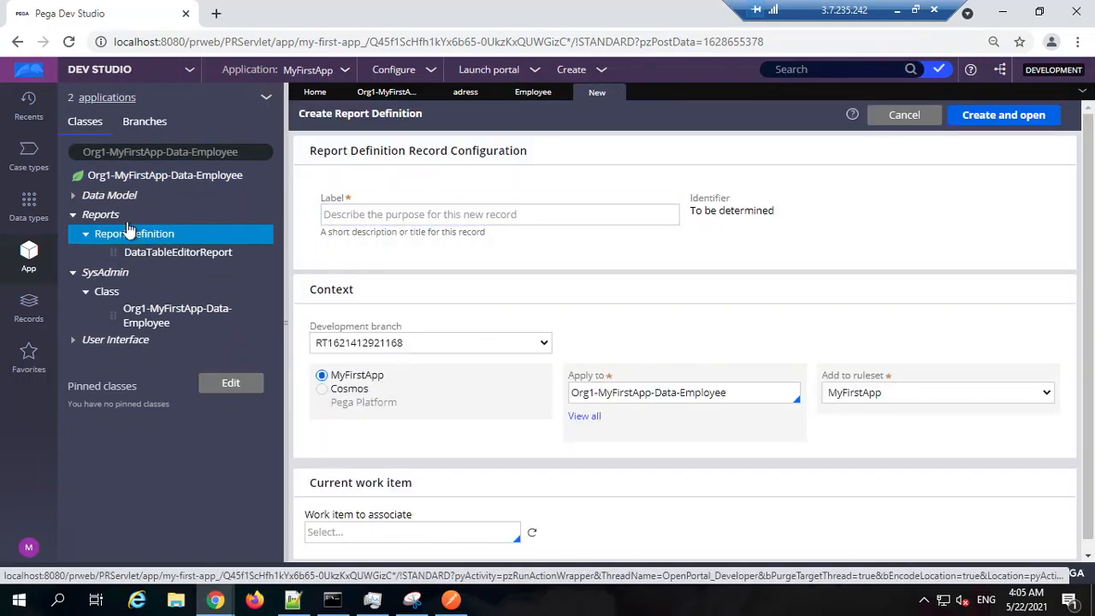
pyautogui.click(414, 343)
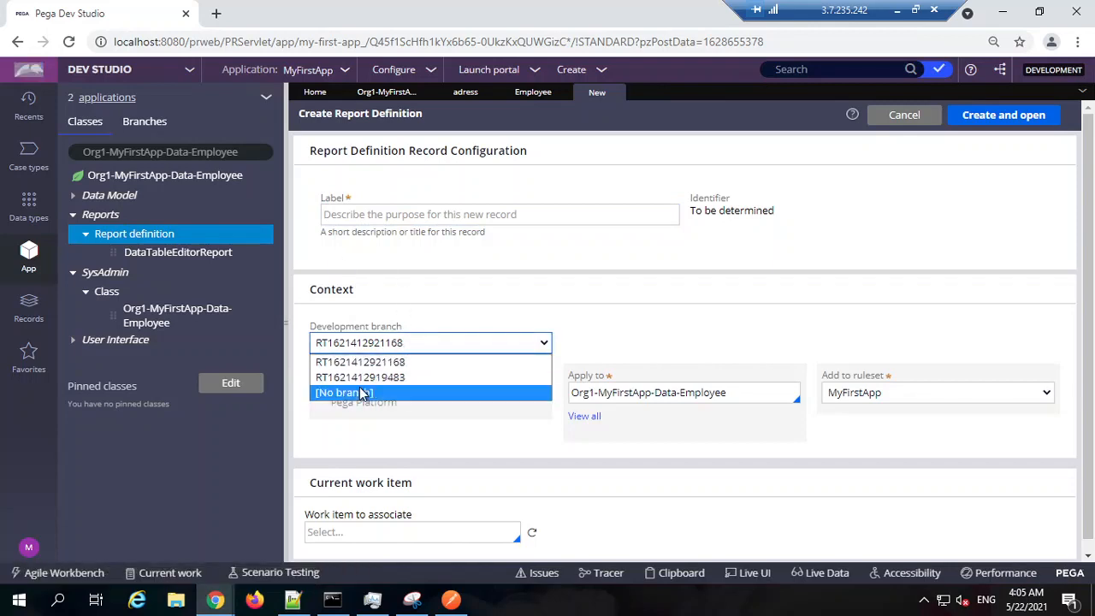
pyautogui.click(398, 392)
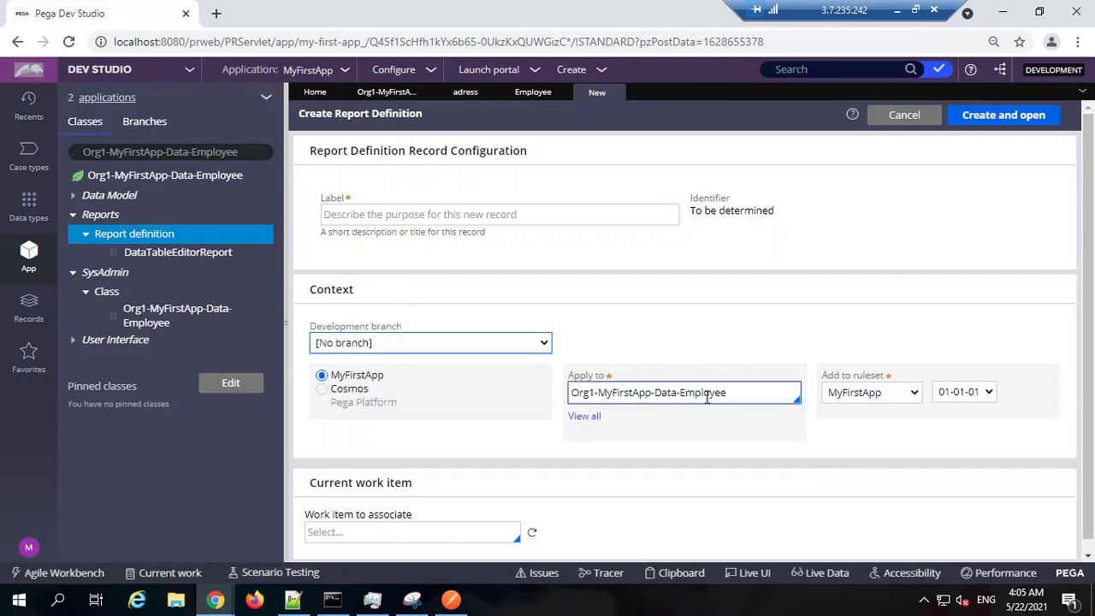
# Check the Apply to class against the explorer's Org1-MyFirstApp-Data-Employee class and choose MyFirstApp as the ruleset.
pyautogui.tripleClick(682, 401)
pyautogui.tripleClick(197, 154)
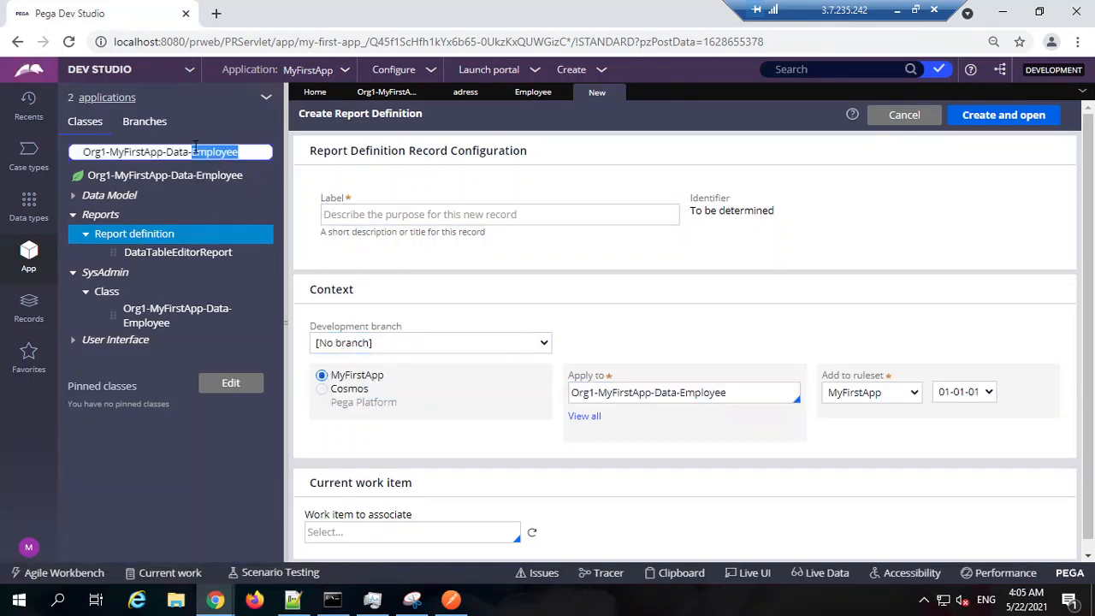
pyautogui.click(662, 392)
pyautogui.tripleClick(662, 393)
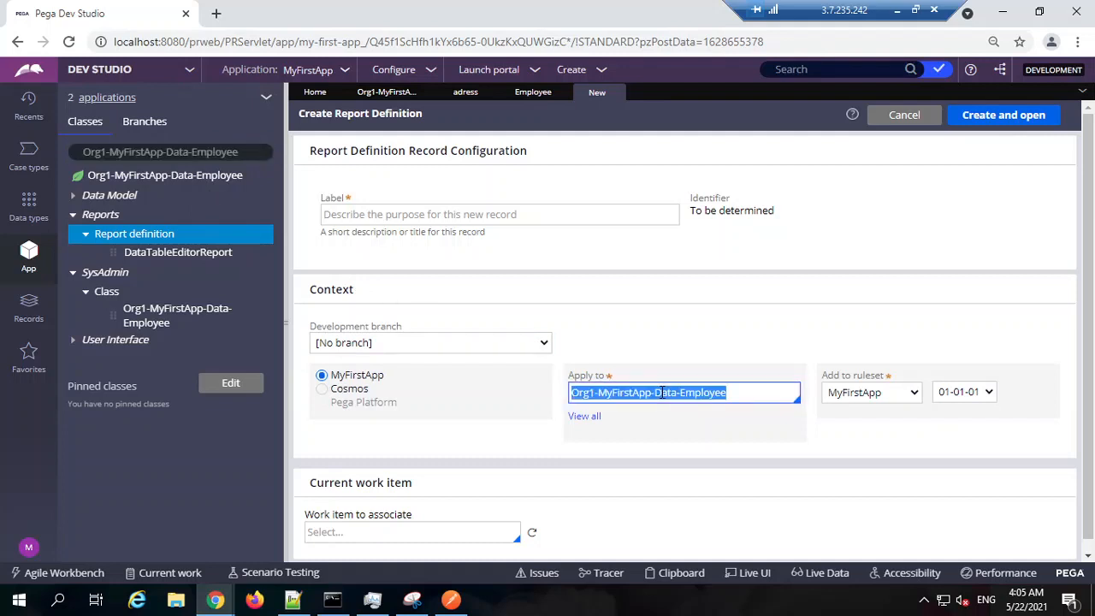
pyautogui.click(897, 398)
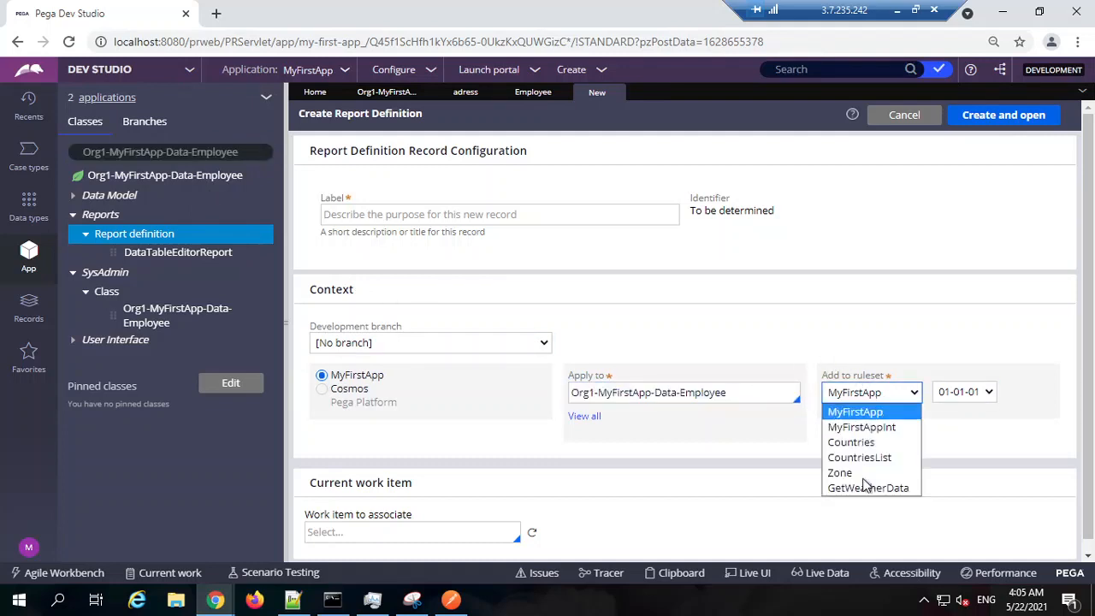
pyautogui.click(860, 413)
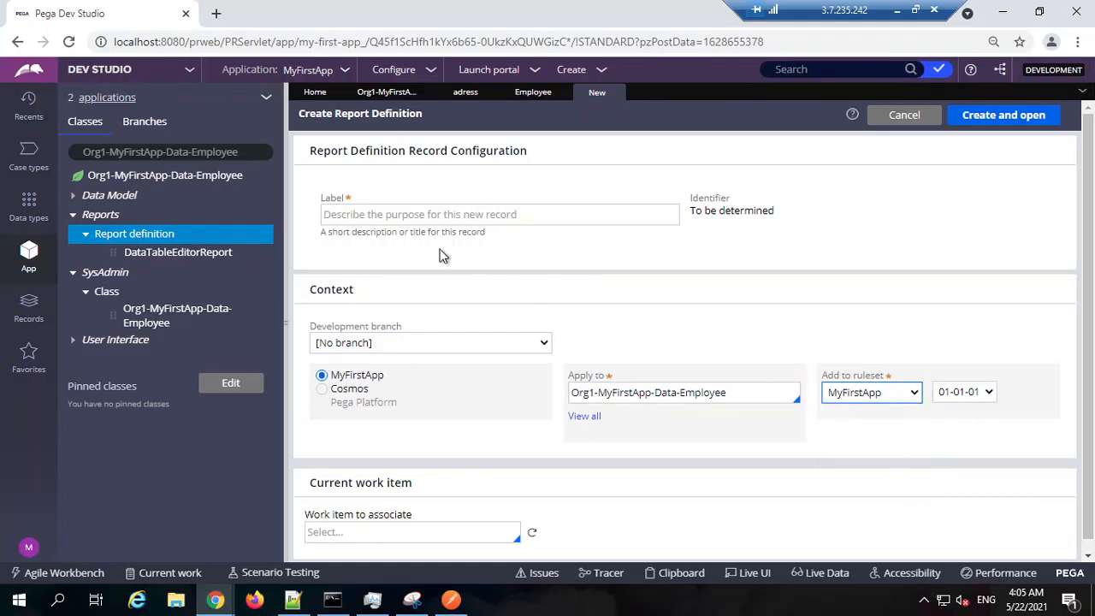
# Label the new report definition GetEmployeeSalGreaterThan10000, consulting the salaries in the Employee data type's records.
pyautogui.click(447, 214)
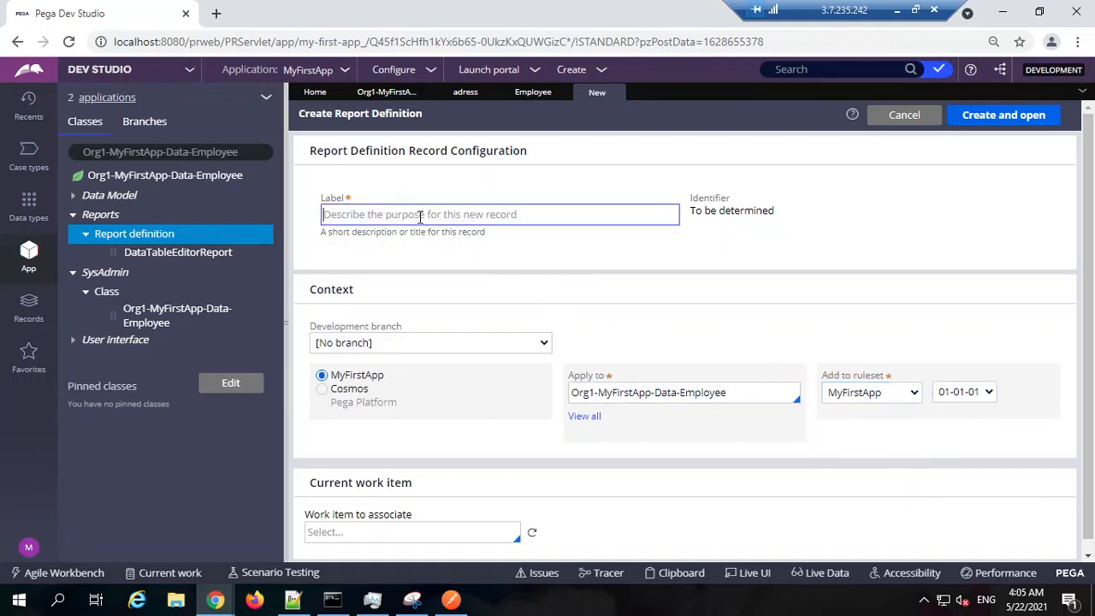
pyautogui.write('Get')
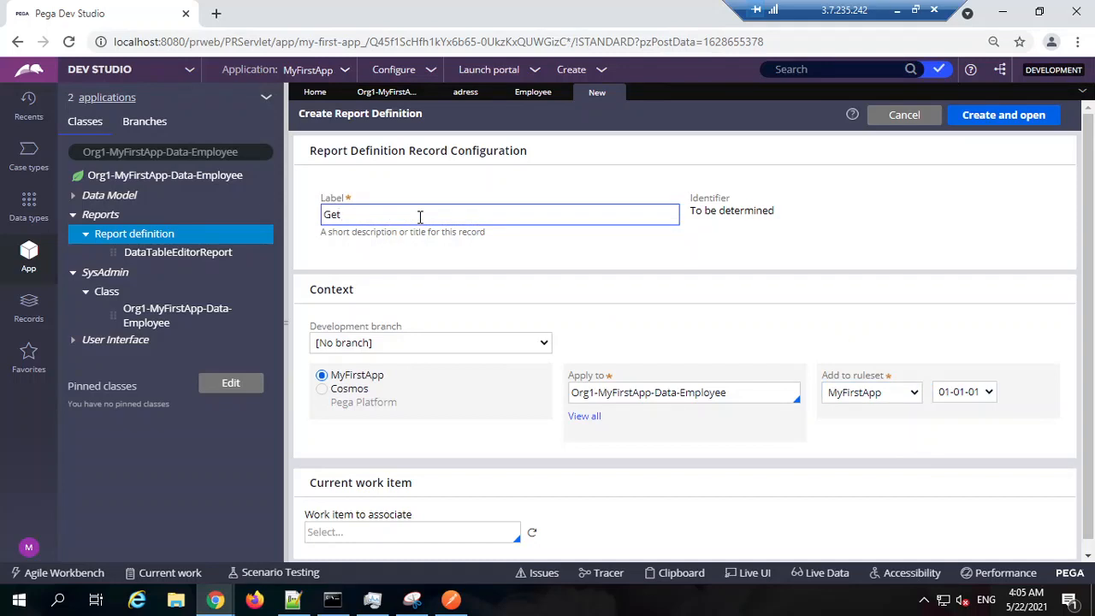
pyautogui.click(530, 92)
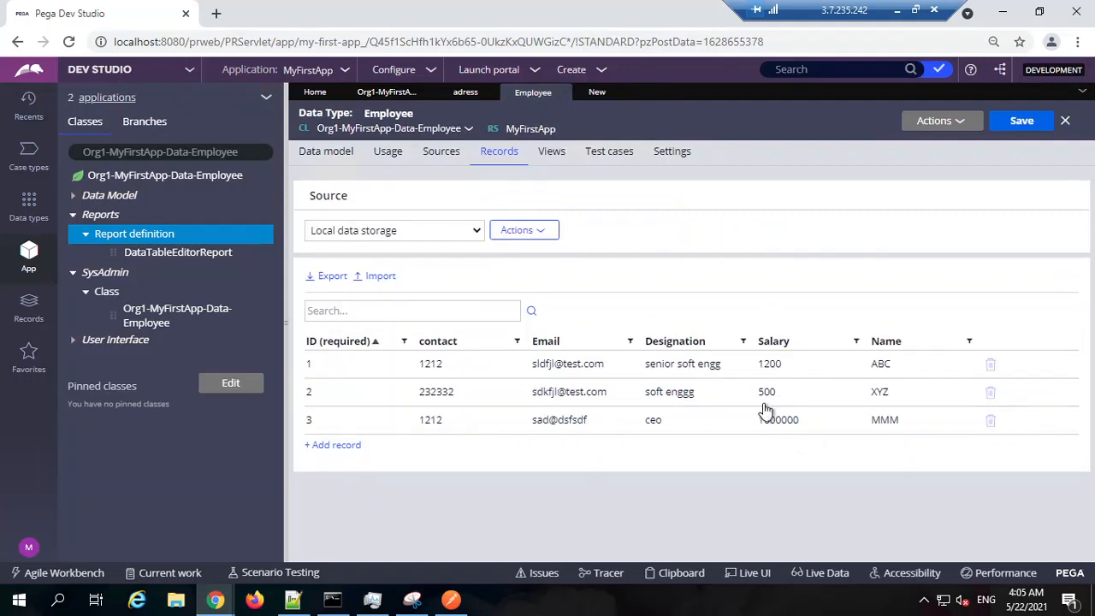
pyautogui.click(596, 93)
pyautogui.click(366, 214)
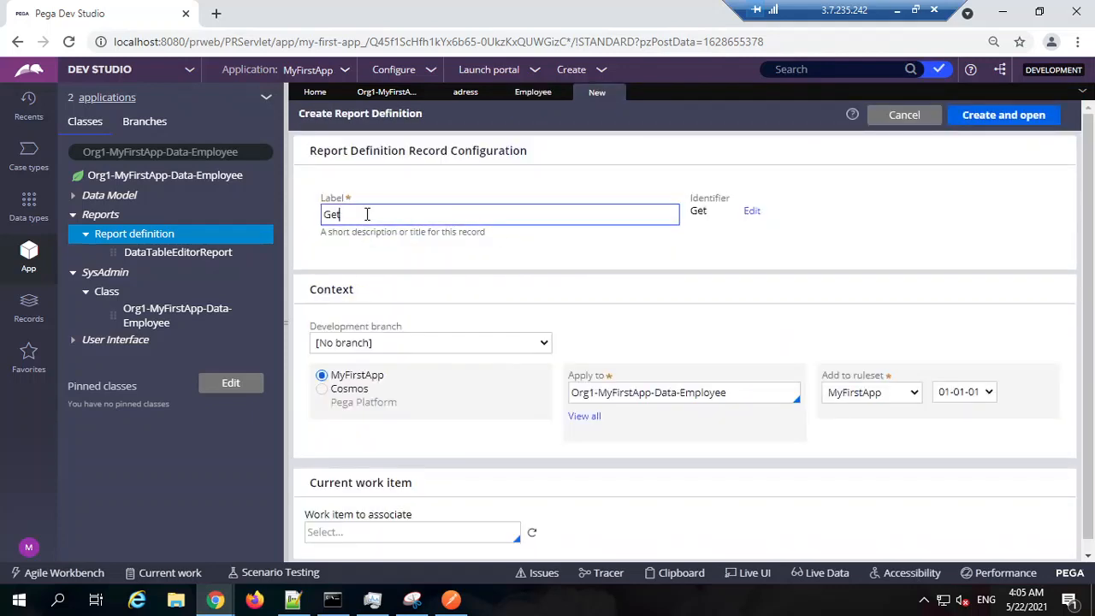
pyautogui.write('EmployeeSalGreaterThan10000')
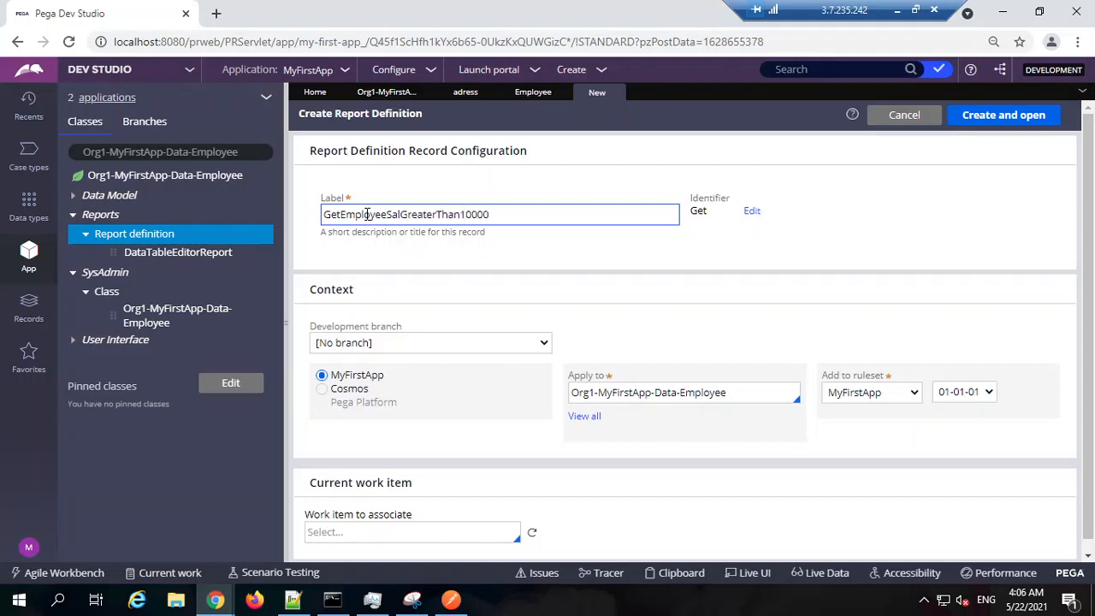
pyautogui.click(811, 251)
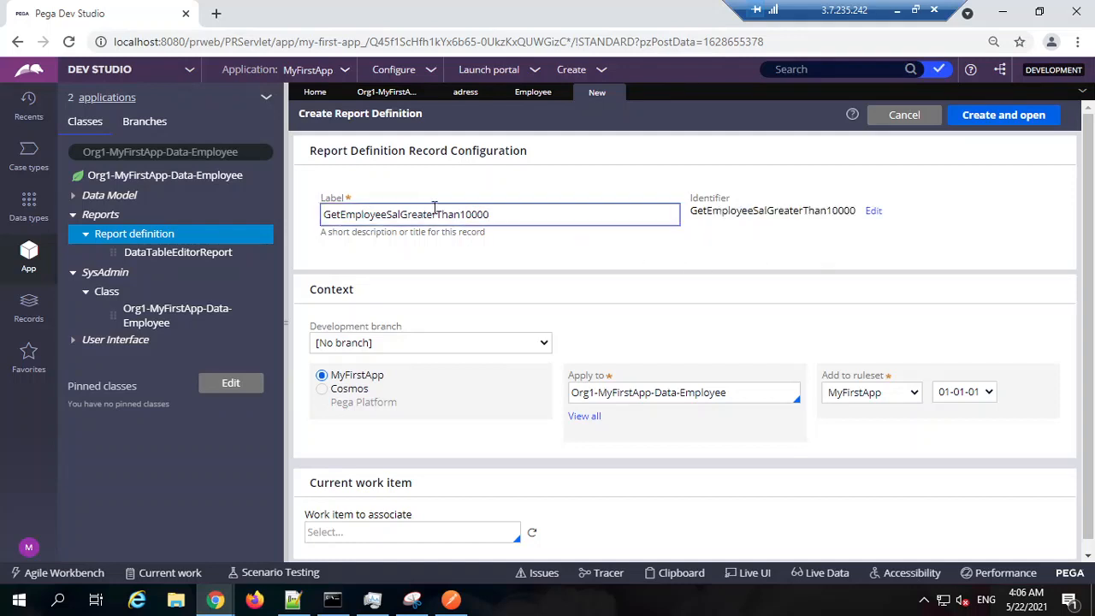
# Compare the label with the identifier, create and open the report definition, and try to save it with its column source blank.
pyautogui.doubleClick(543, 215)
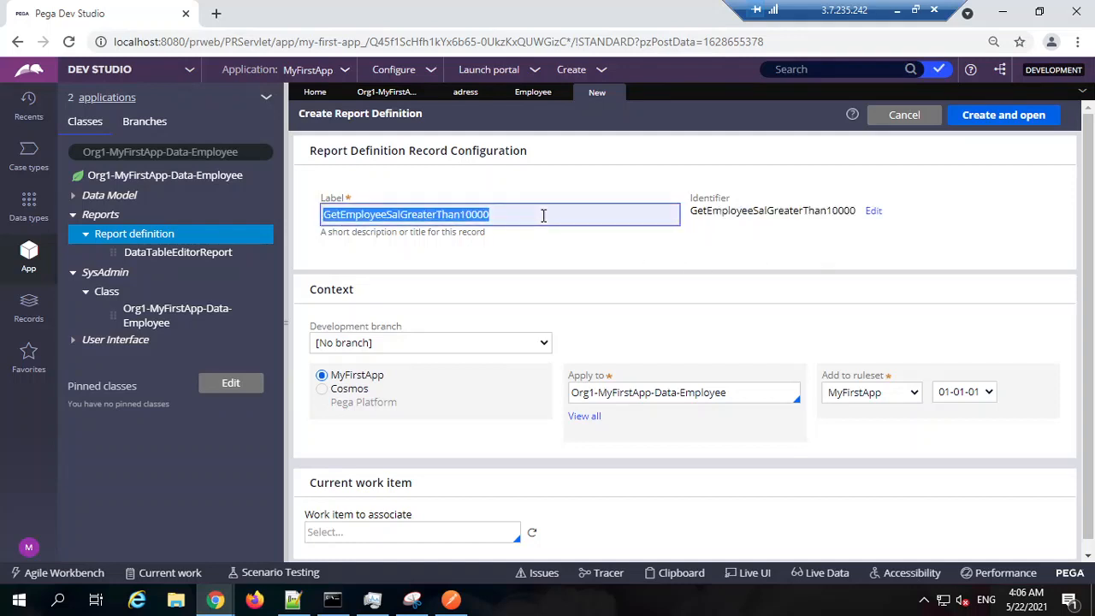
pyautogui.doubleClick(839, 210)
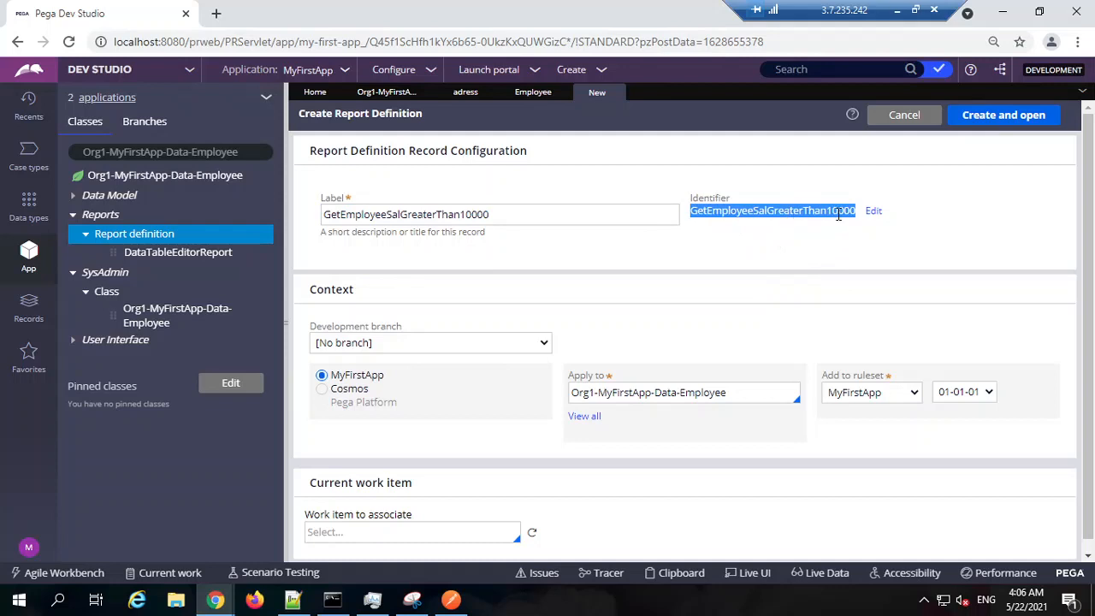
pyautogui.click(1013, 119)
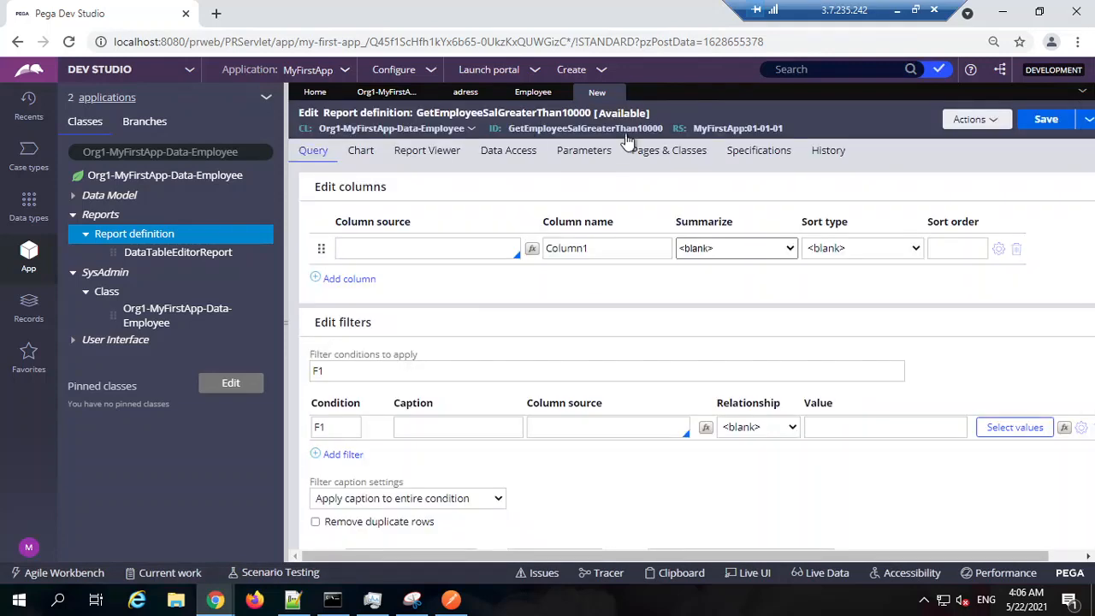
pyautogui.doubleClick(579, 128)
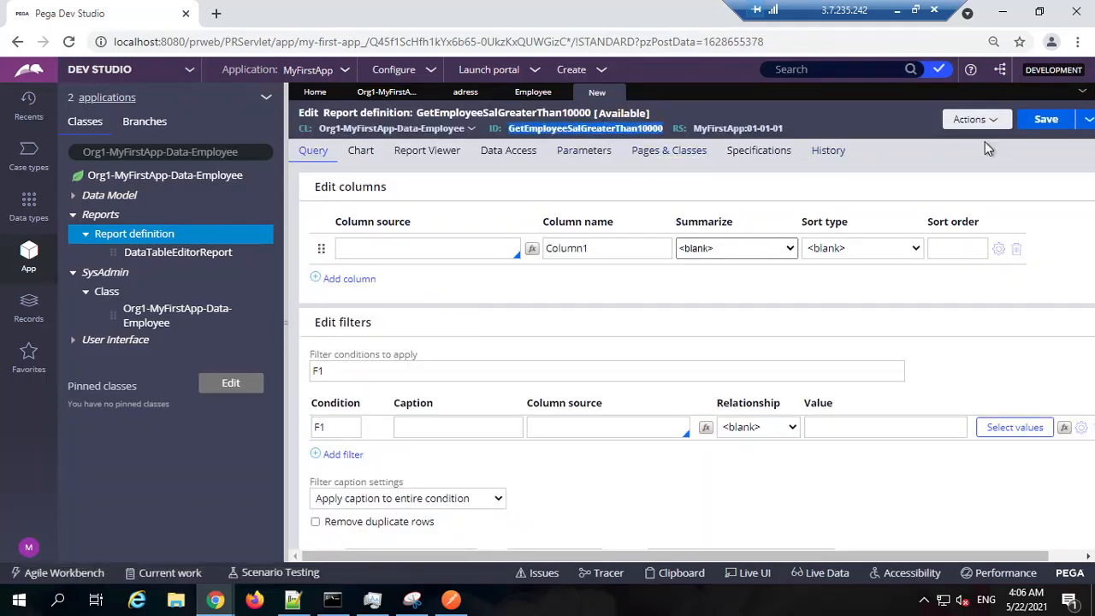
pyautogui.click(1049, 119)
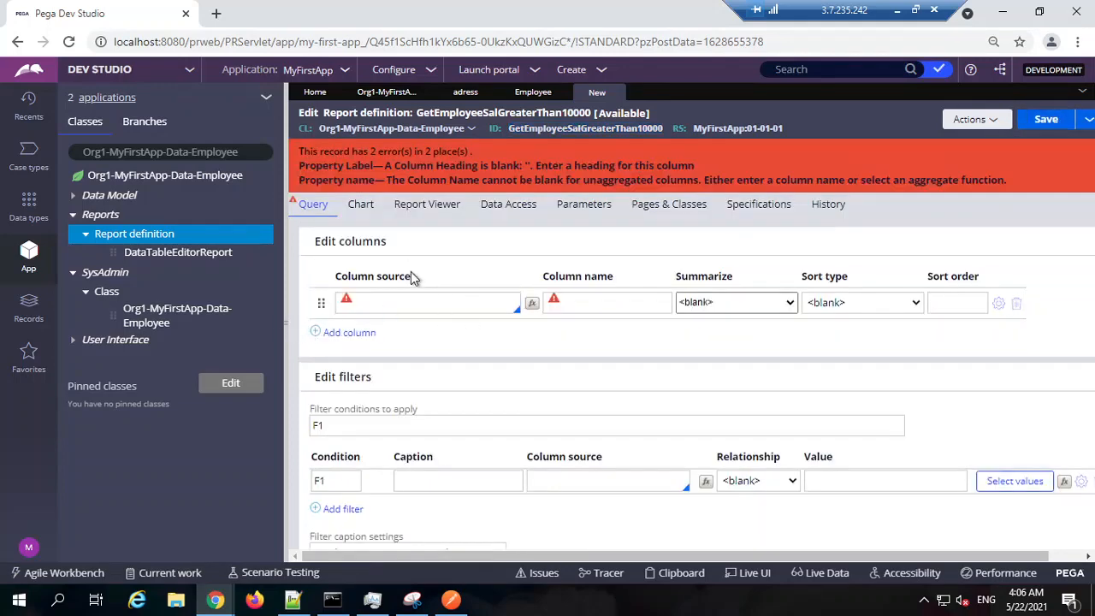
# Give the report form more room by collapsing the explorer, and browse the property suggestions for the first column source by entering ".".
pyautogui.click(286, 324)
pyautogui.click(193, 306)
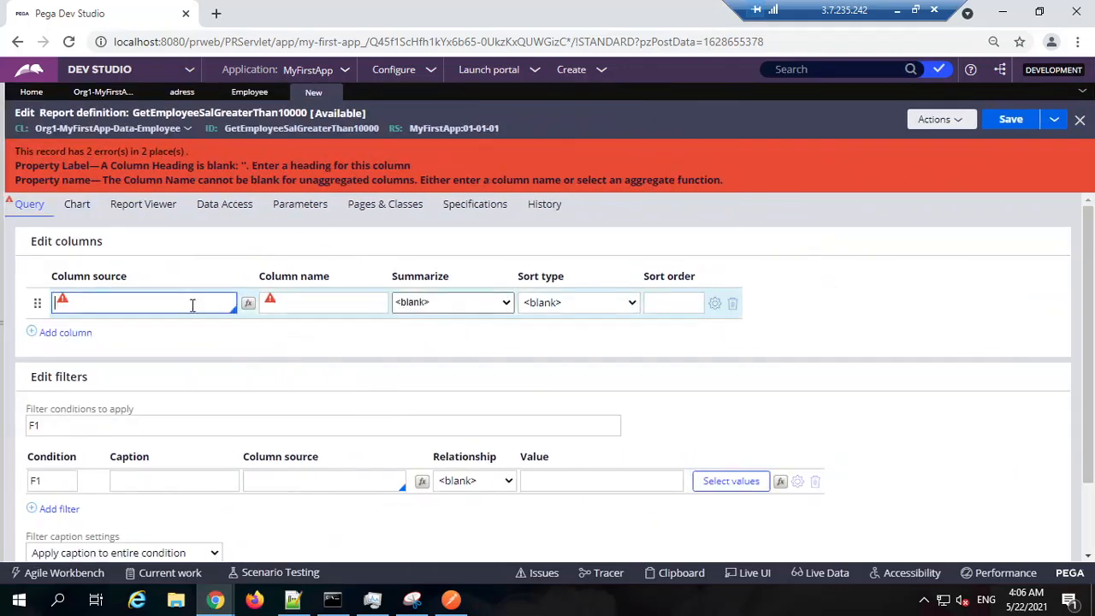
pyautogui.write('.')
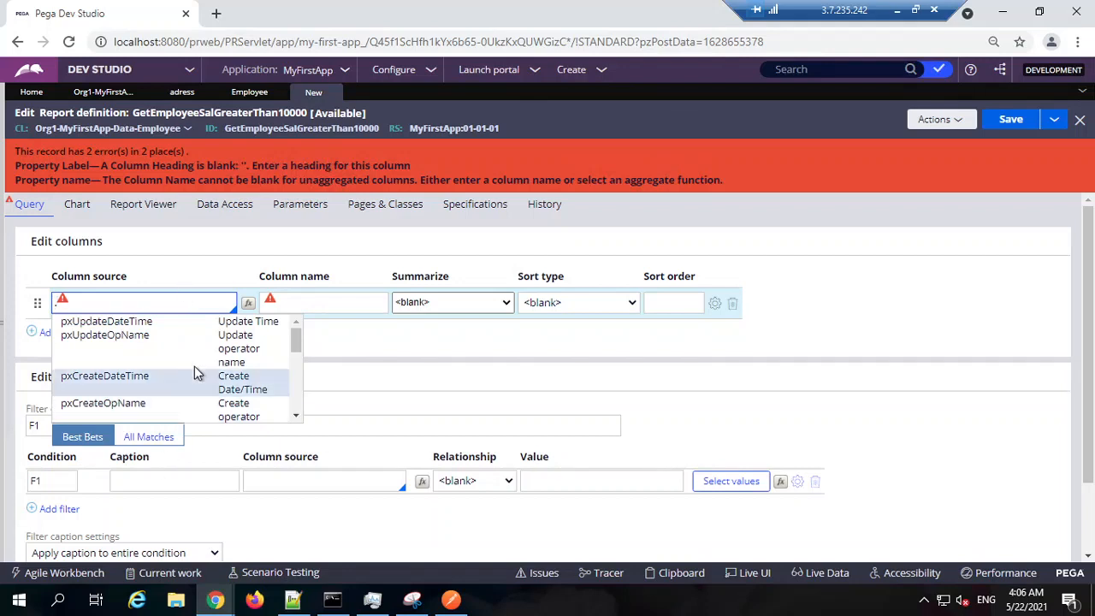
pyautogui.scroll(-5, 196, 373)
pyautogui.scroll(5, 196, 373)
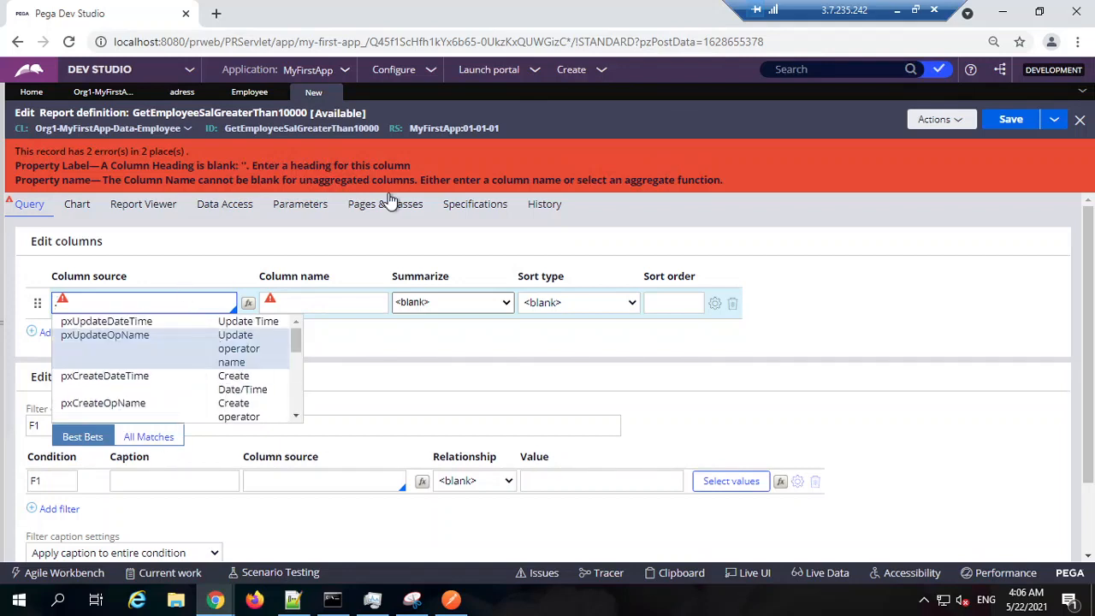
# Look up the Employee records and the class's data model properties in the explorer, and return to the new report definition.
pyautogui.click(249, 92)
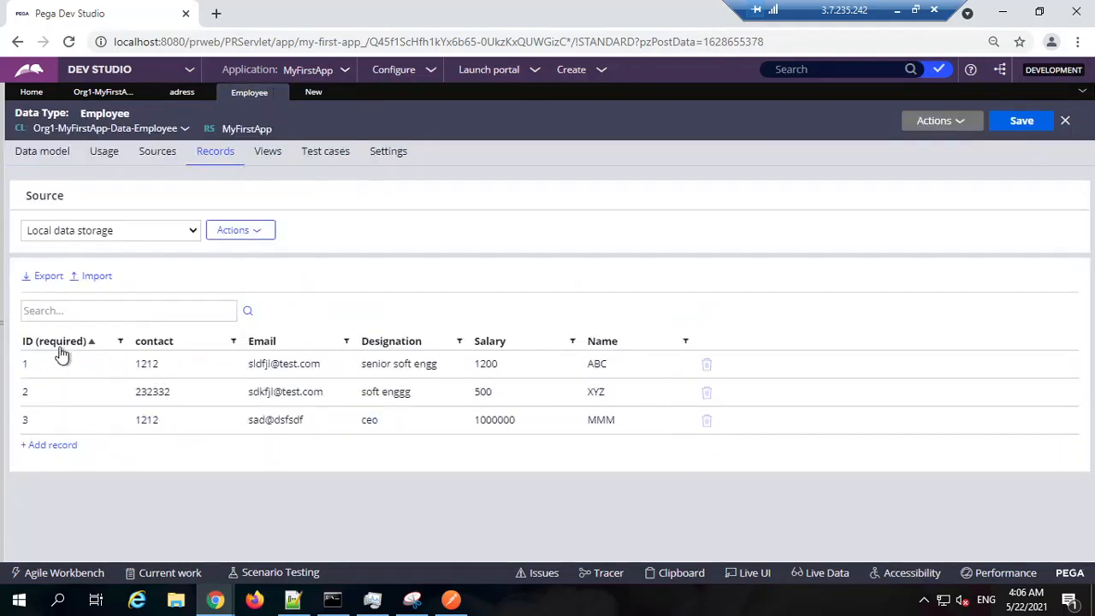
pyautogui.click(7, 334)
pyautogui.click(85, 202)
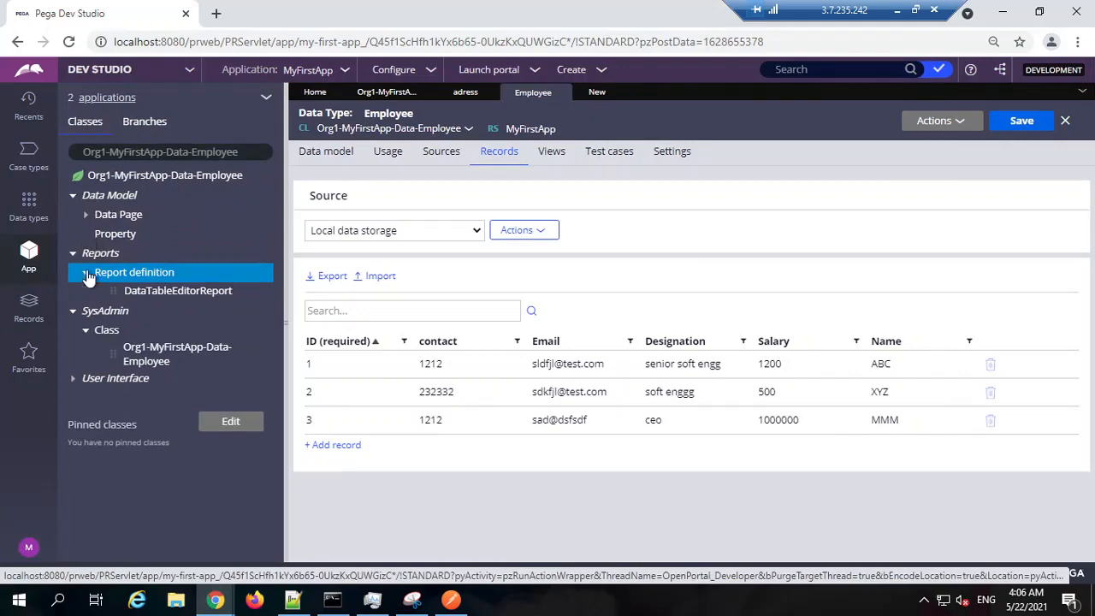
pyautogui.click(96, 236)
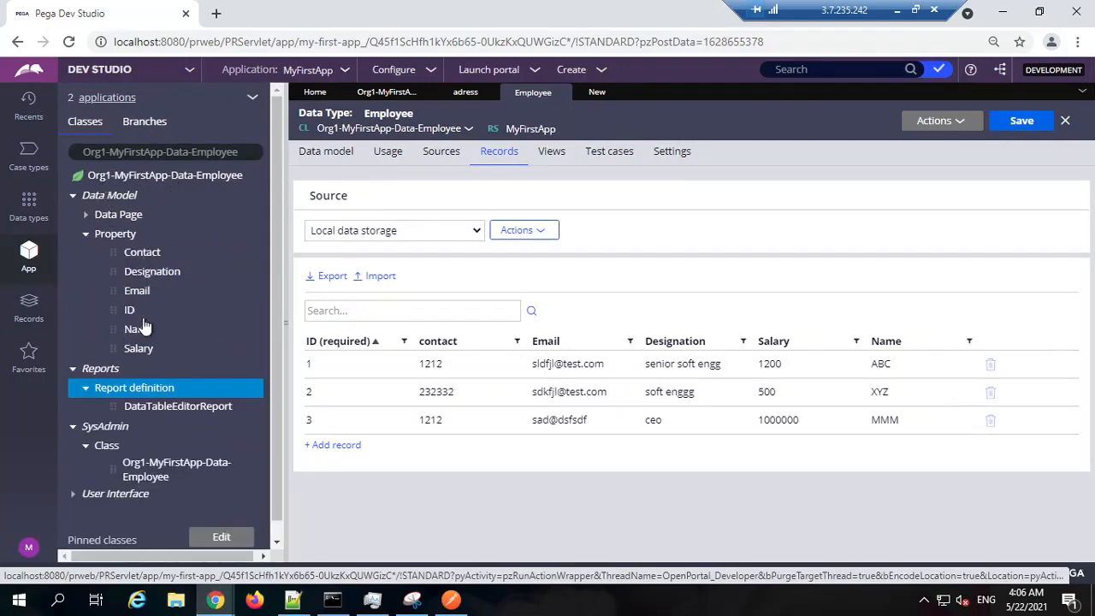
pyautogui.click(596, 93)
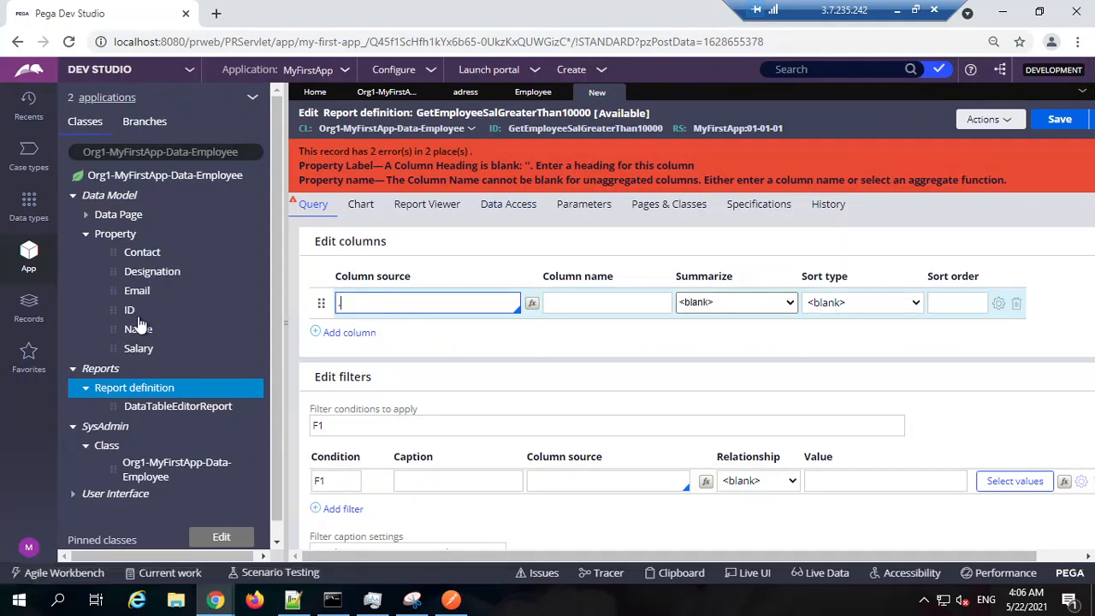
# Set the first column's source to .Name and add a second column with .Salary as its source.
pyautogui.write('na')
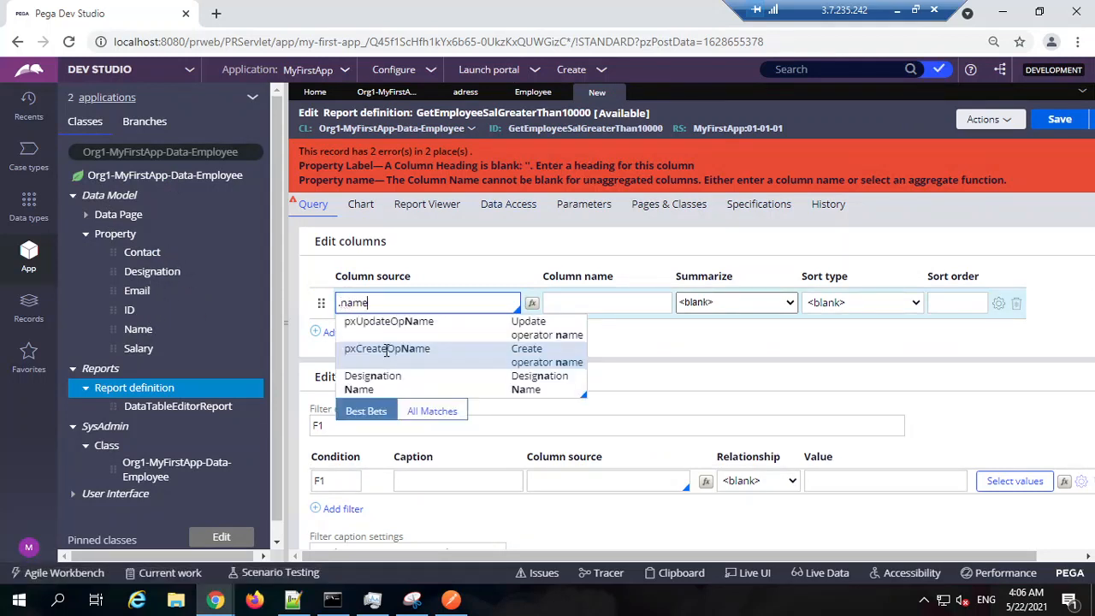
pyautogui.write('me')
pyautogui.click(382, 384)
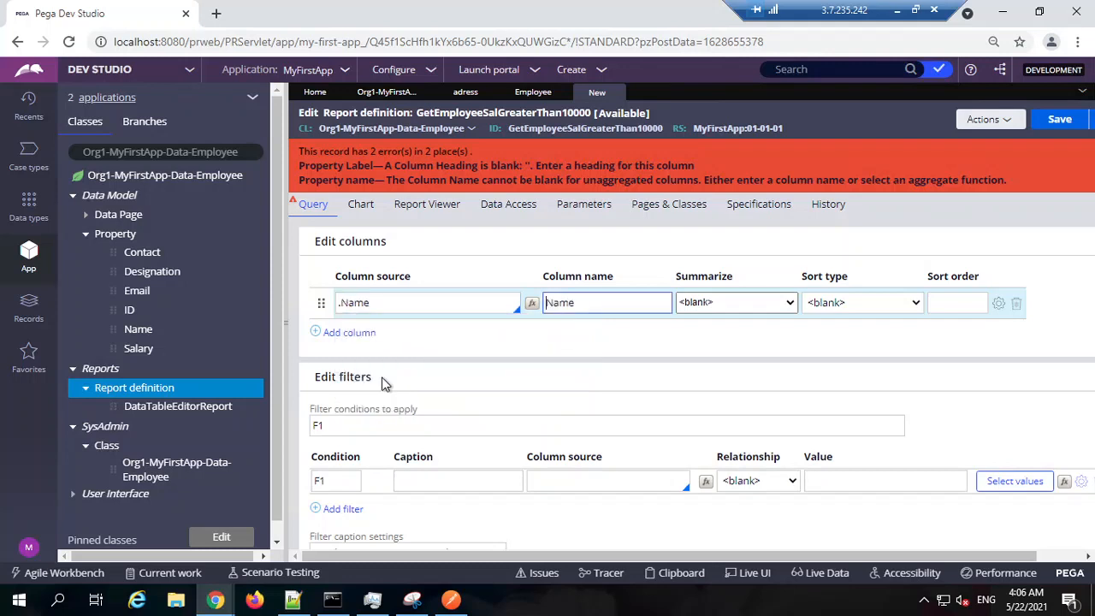
pyautogui.click(351, 333)
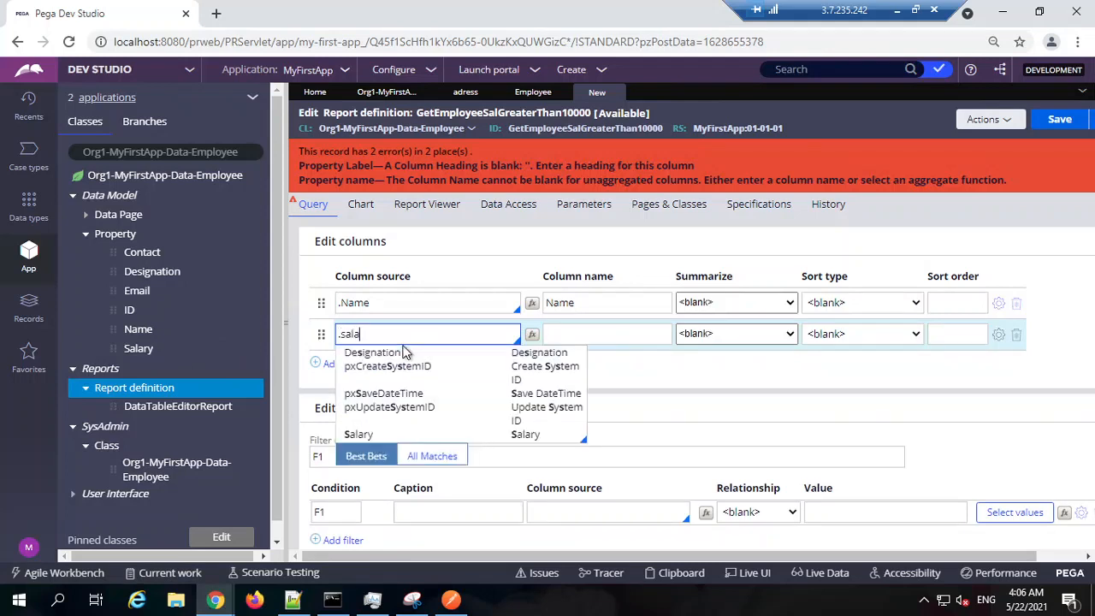
pyautogui.write('.sala')
pyautogui.click(372, 351)
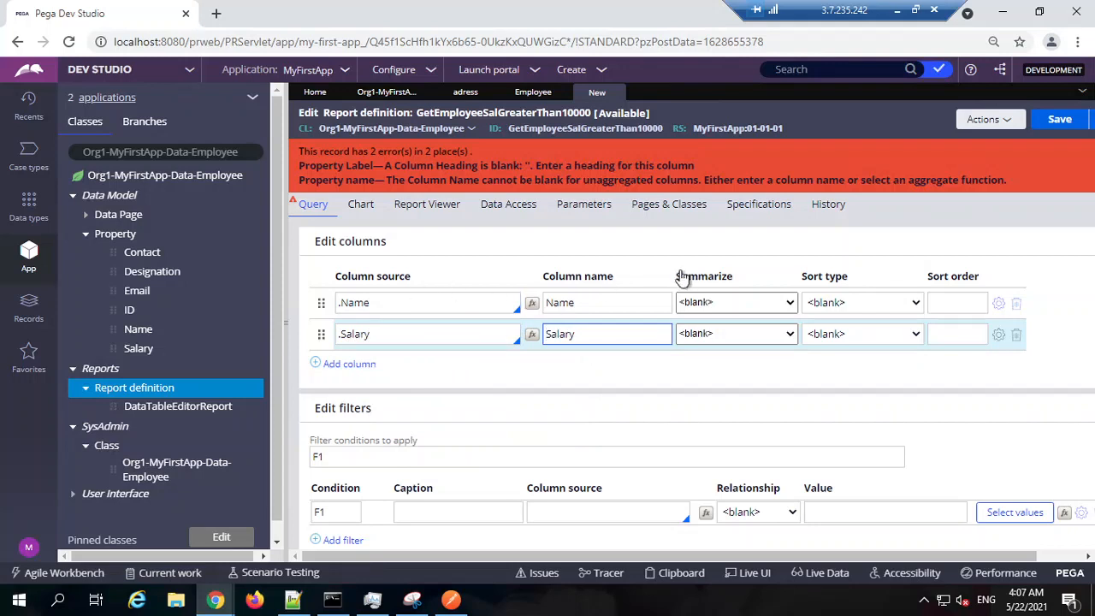
# Set up filter condition F1 so that .Salary is greater than 10000.
pyautogui.scroll(-1, 523, 362)
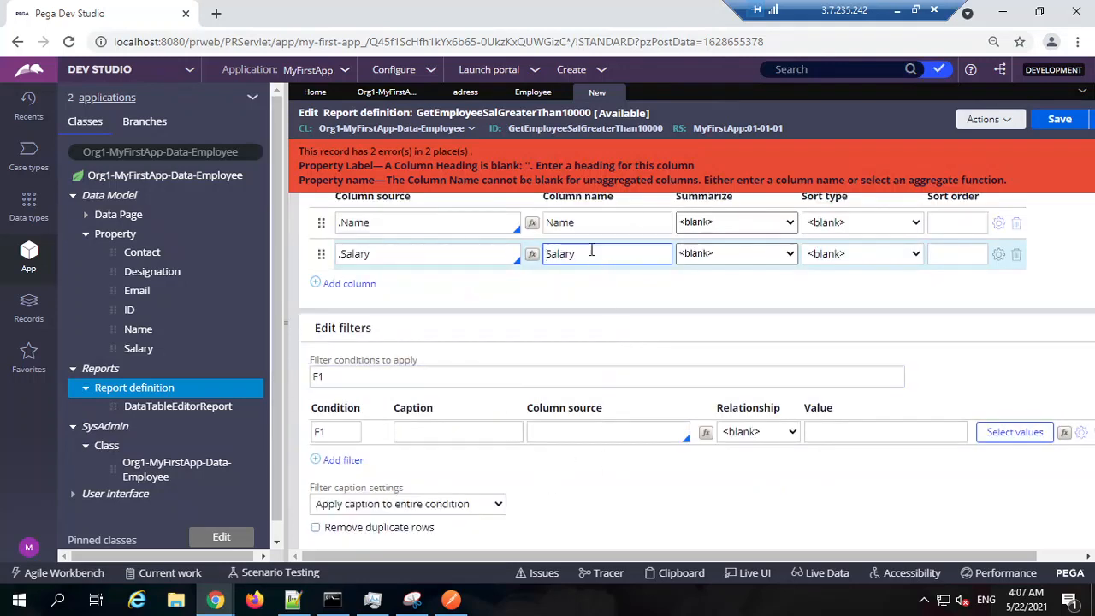
pyautogui.click(595, 432)
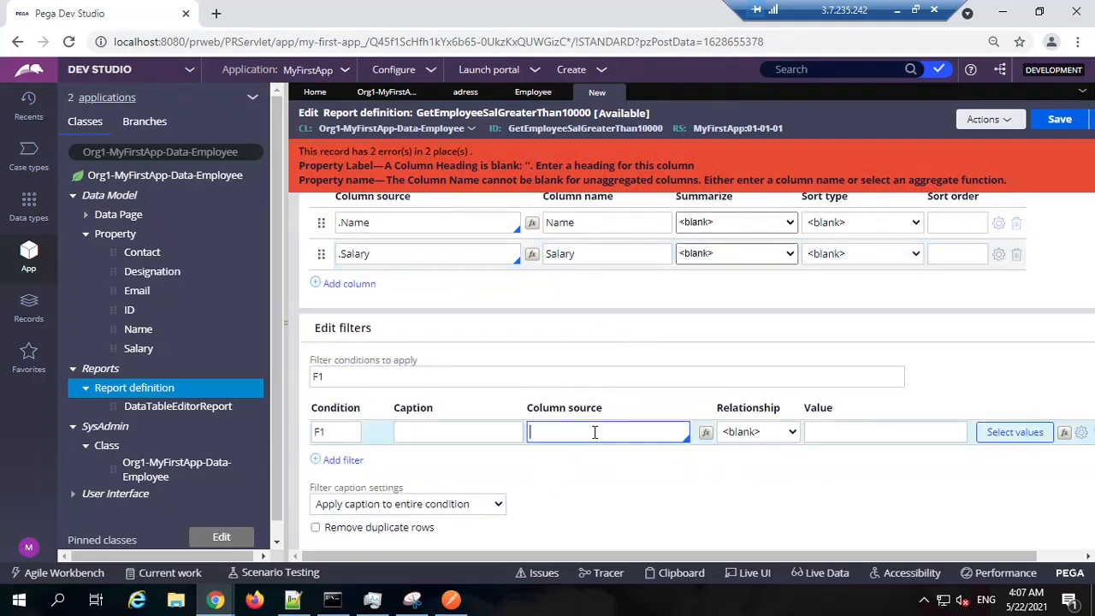
pyautogui.write('.')
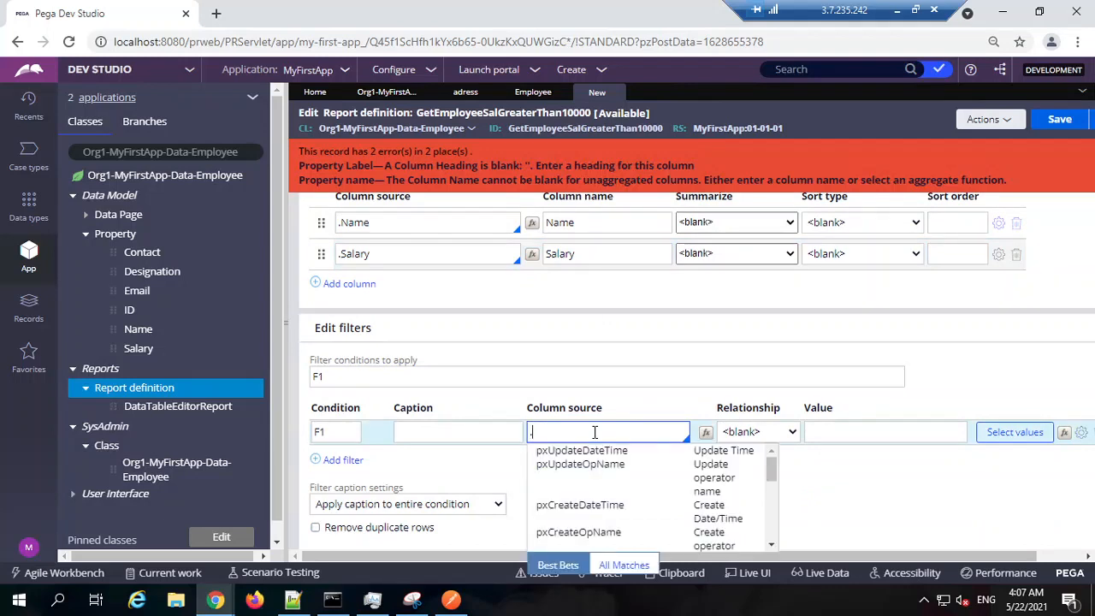
pyautogui.write('sala')
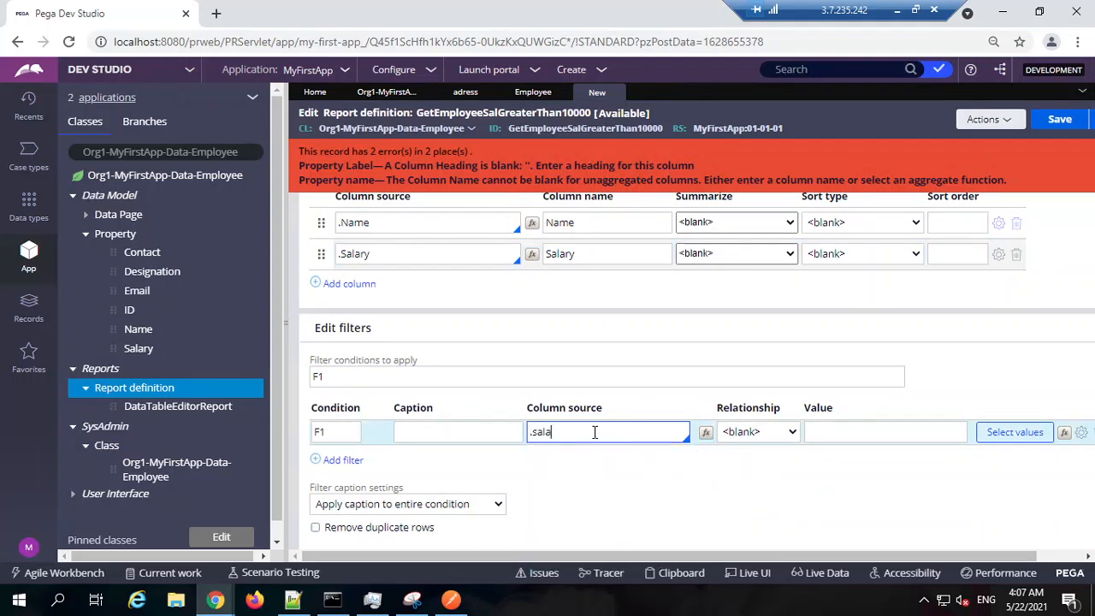
pyautogui.click(589, 451)
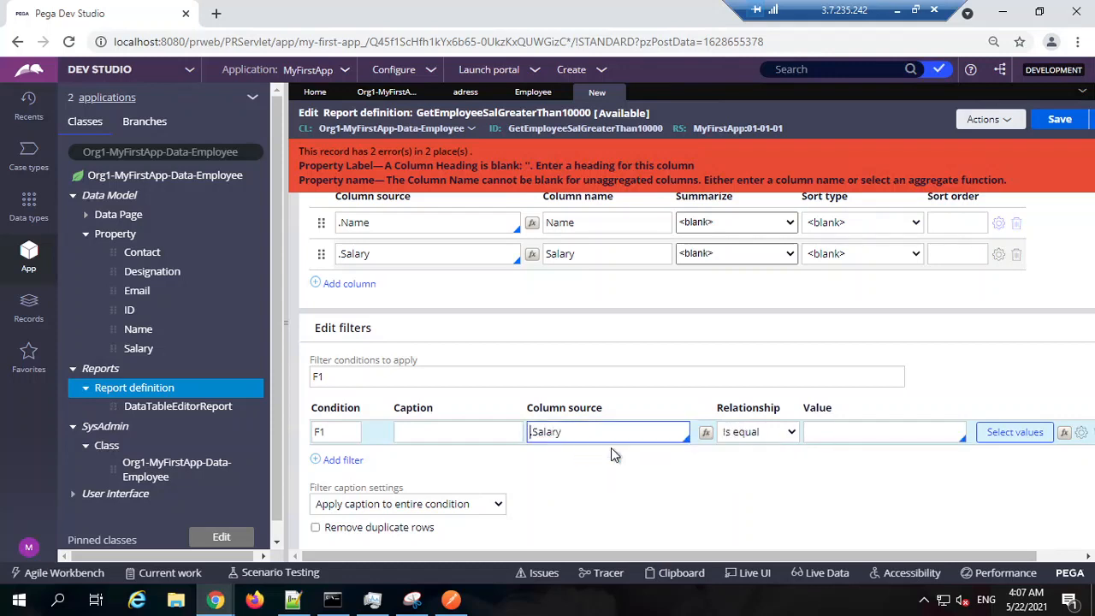
pyautogui.click(791, 434)
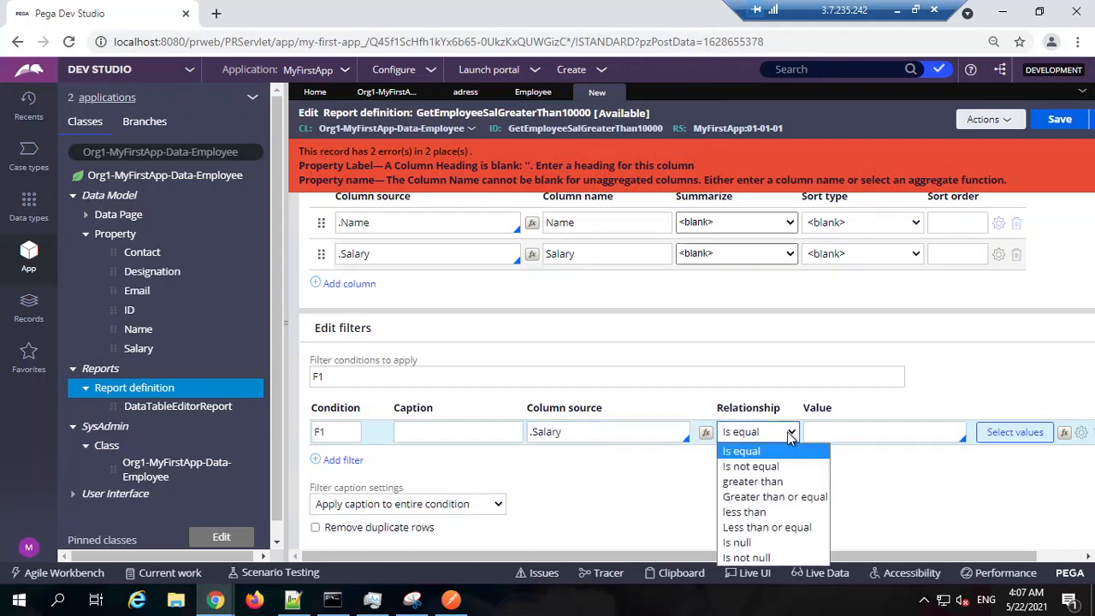
pyautogui.click(753, 482)
pyautogui.click(866, 431)
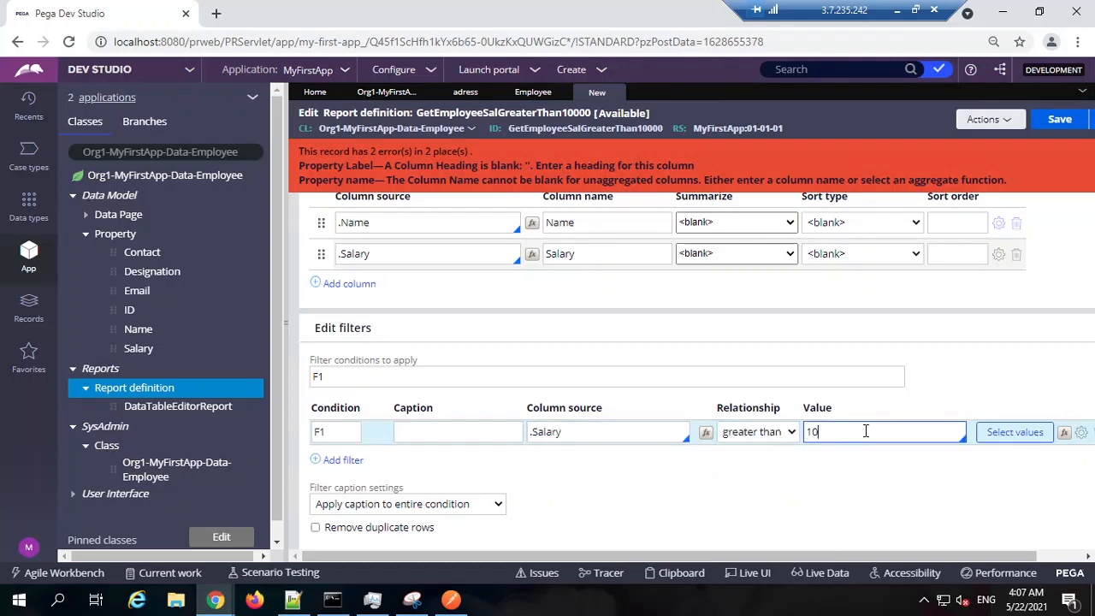
pyautogui.click(879, 518)
pyautogui.click(319, 361)
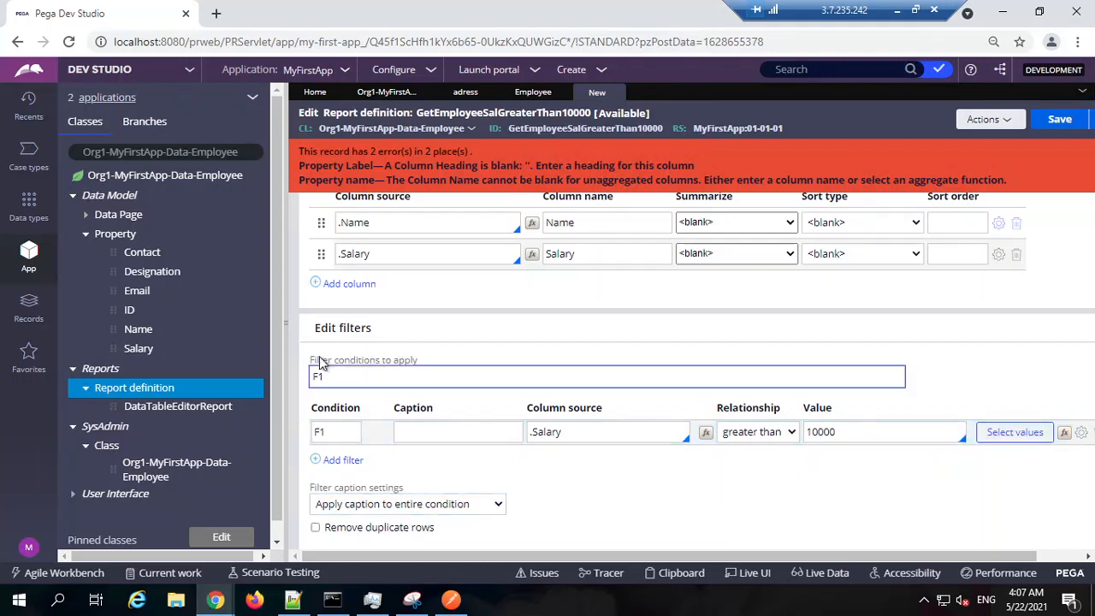
pyautogui.click(335, 351)
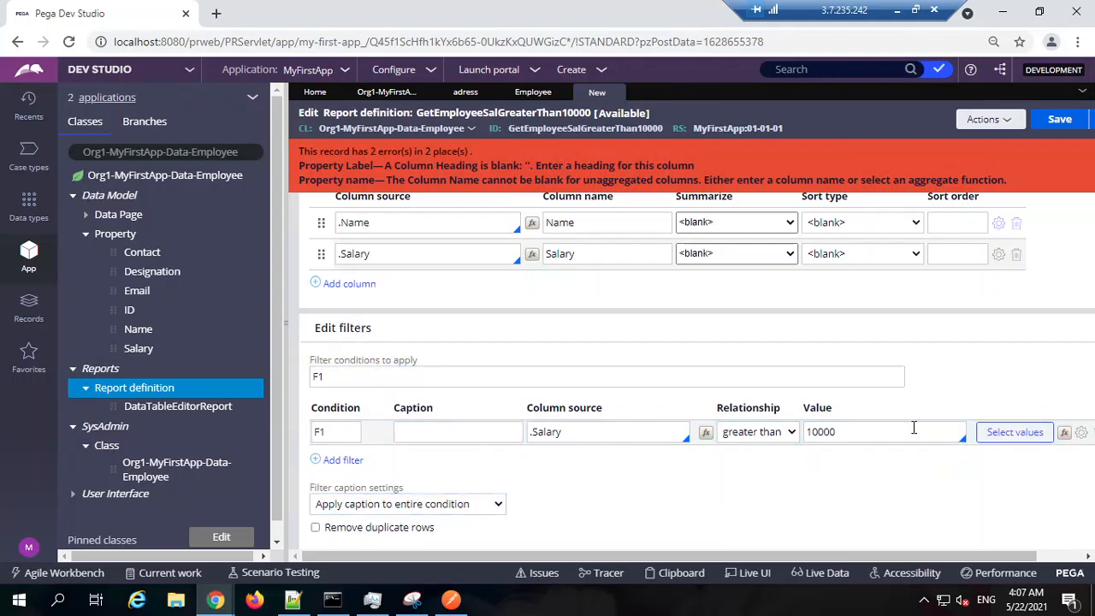
# Add a second filter condition F2 with .Name as column source, the relationship Starts with, and the value "A".
pyautogui.click(336, 460)
pyautogui.click(559, 465)
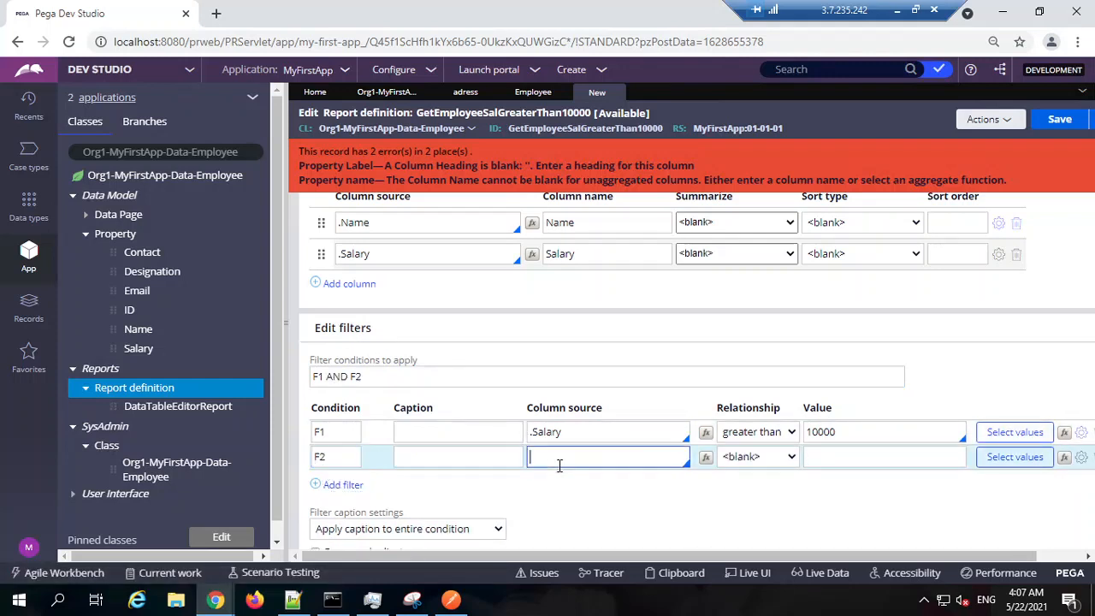
pyautogui.write('.name')
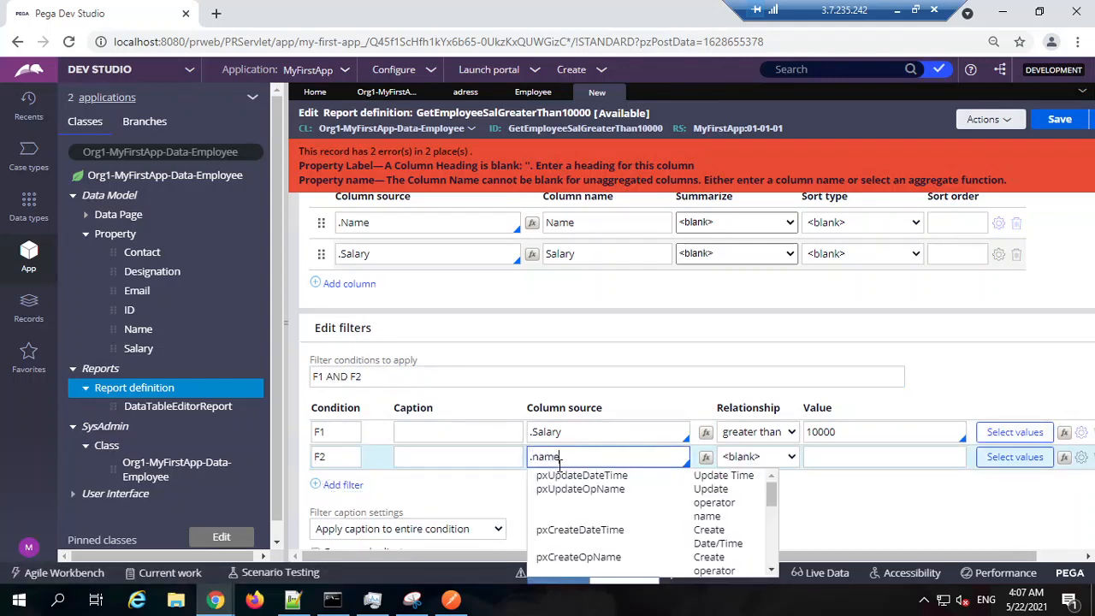
pyautogui.click(556, 529)
pyautogui.click(768, 463)
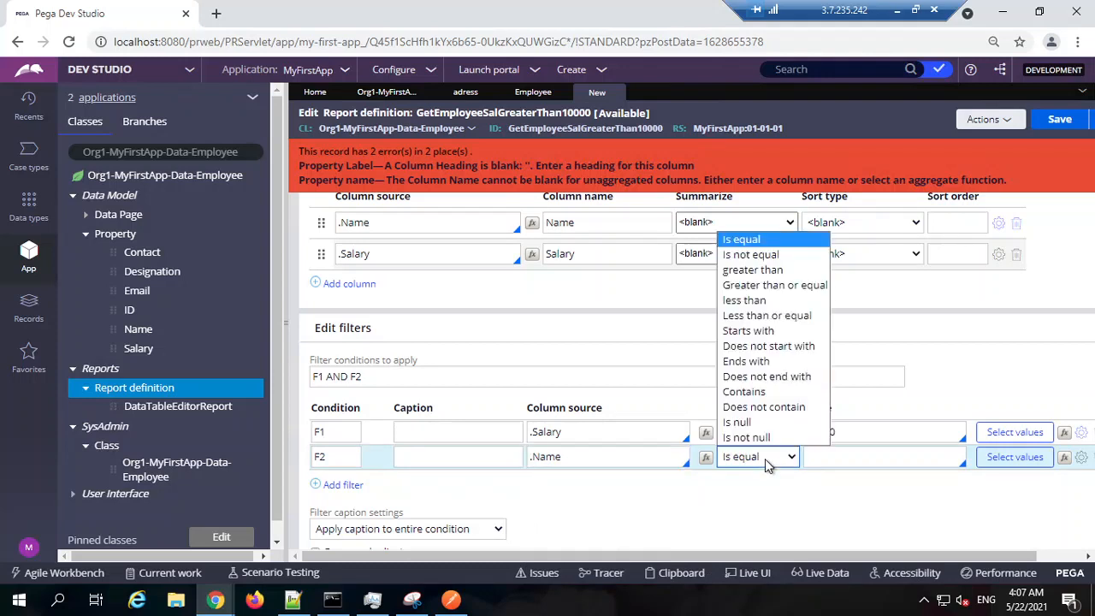
pyautogui.press('s')
pyautogui.press('Return')
pyautogui.click(844, 457)
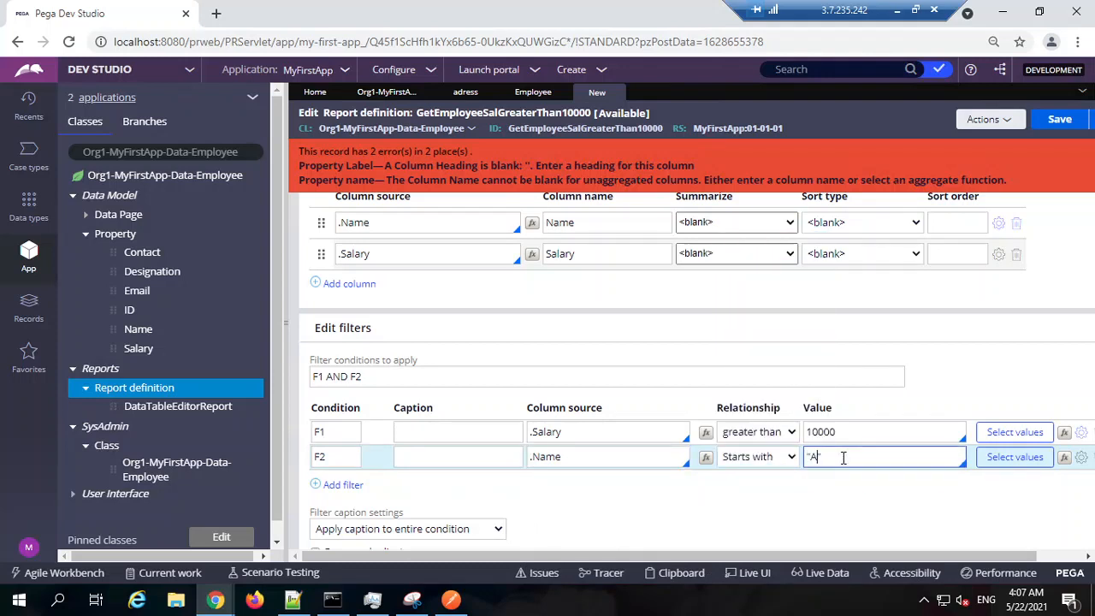
# Check the Employee records and change filter condition F2's relationship to Is not null.
pyautogui.click(520, 96)
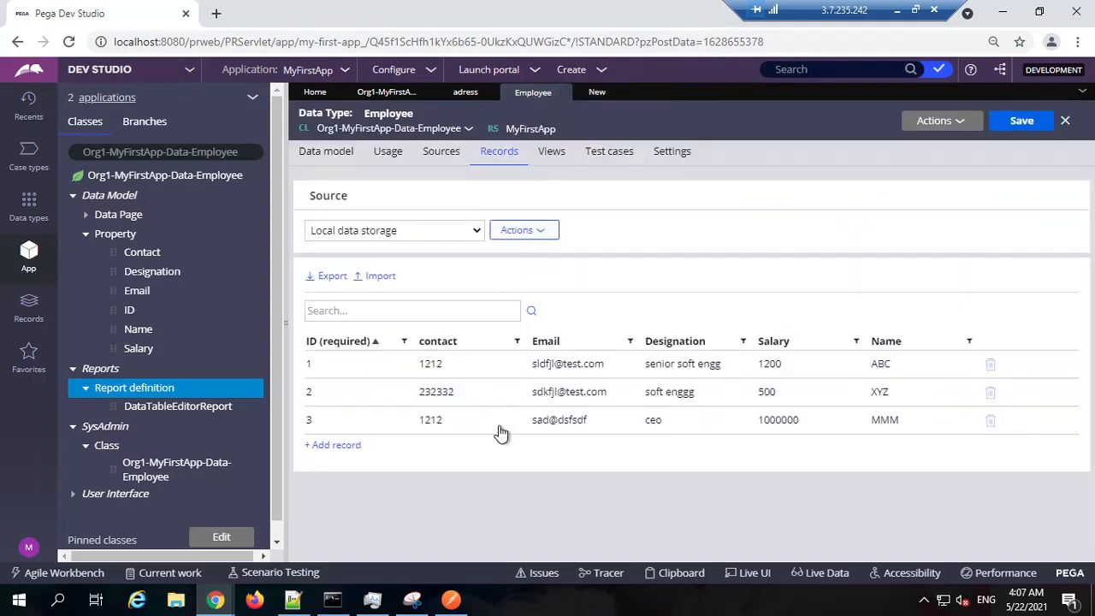
pyautogui.click(597, 94)
pyautogui.click(775, 458)
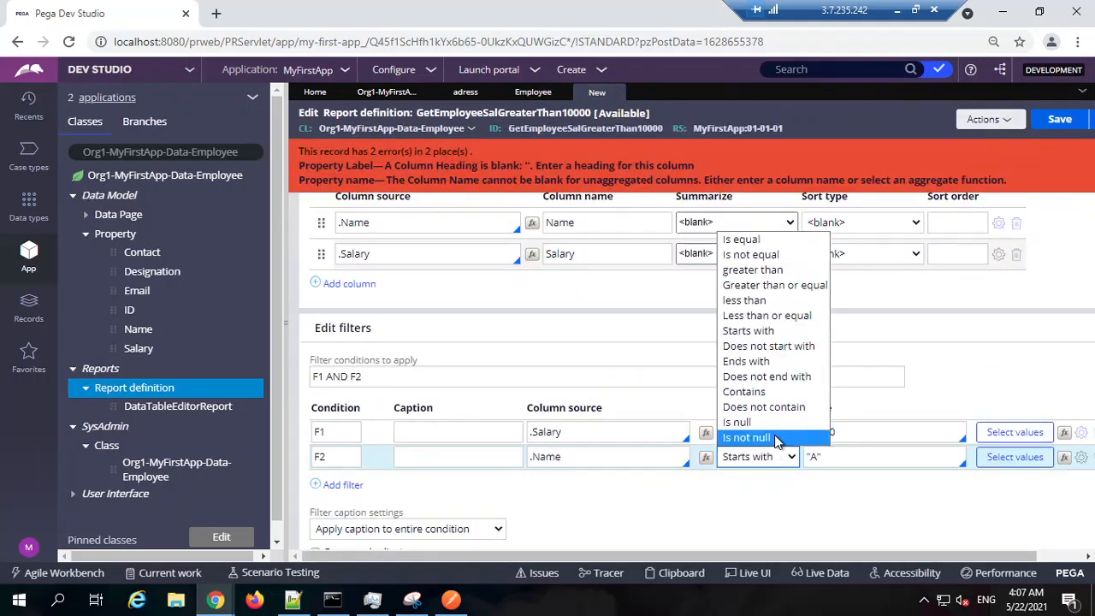
pyautogui.click(774, 438)
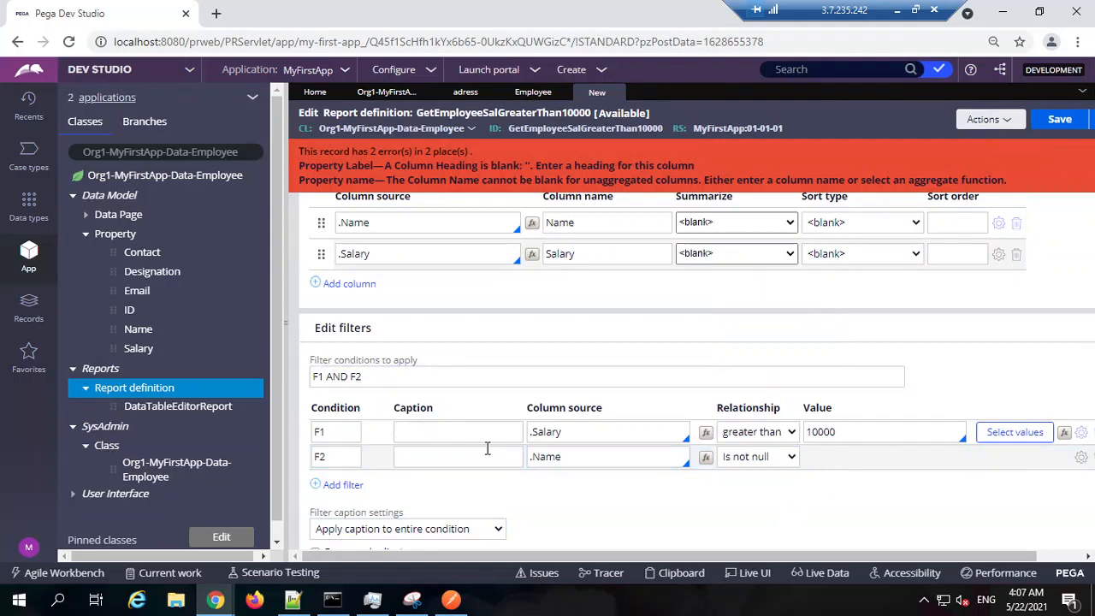
# Examine the F1 AND F2 filter logic and compare it with the where clause of the sample SQL query in Notepad++.
pyautogui.doubleClick(337, 377)
pyautogui.moveTo(424, 382); pyautogui.dragTo(303, 384)
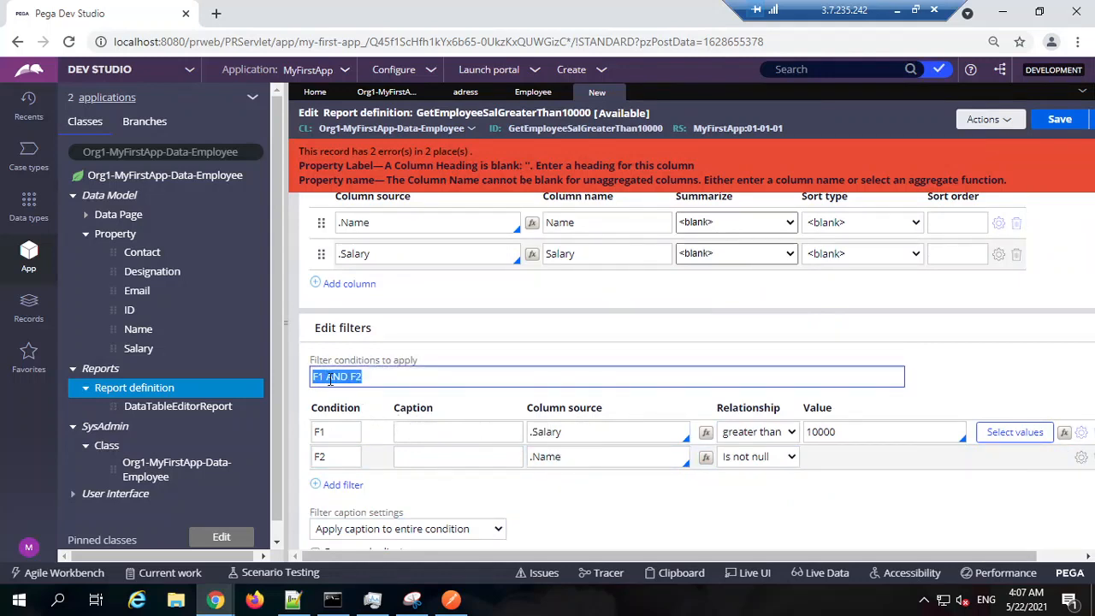
pyautogui.tripleClick(330, 379)
pyautogui.moveTo(392, 379); pyautogui.dragTo(289, 379)
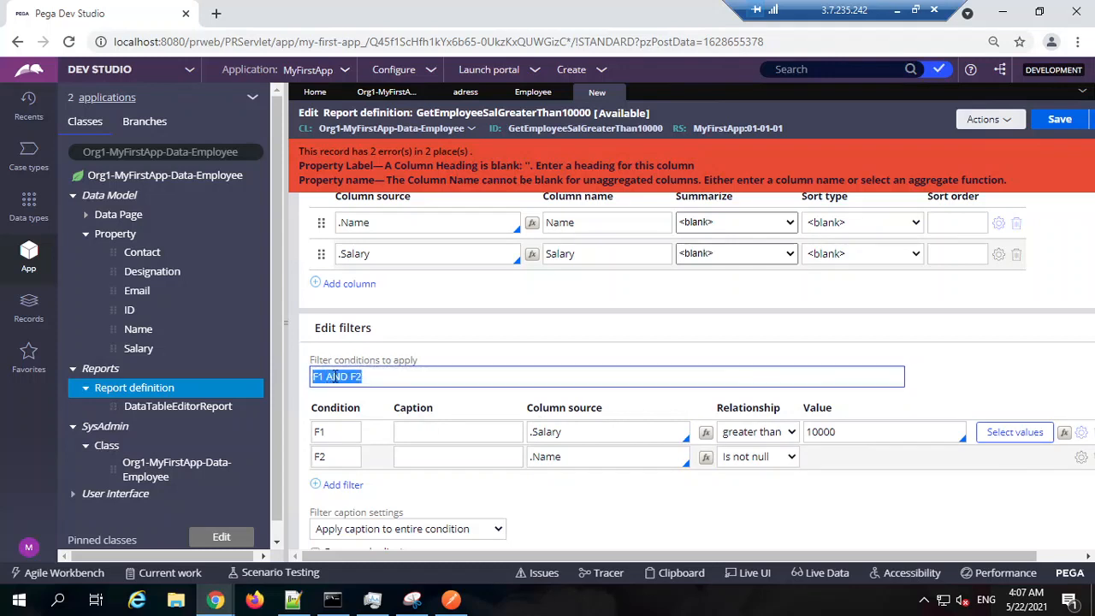
pyautogui.click(394, 379)
pyautogui.doubleClick(335, 379)
pyautogui.click(381, 376)
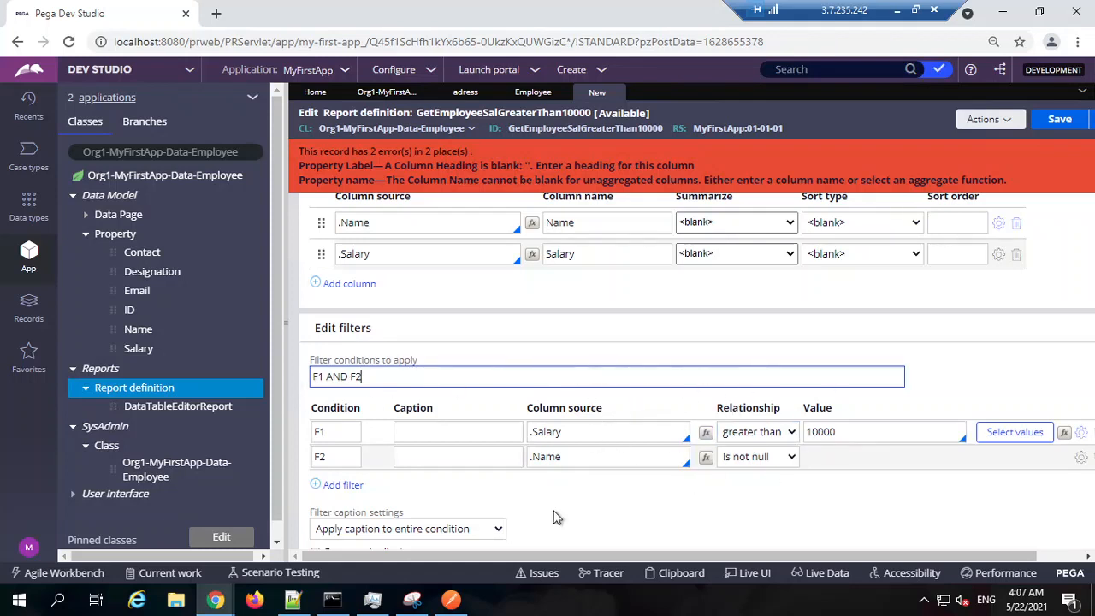
pyautogui.click(294, 599)
pyautogui.click(565, 313)
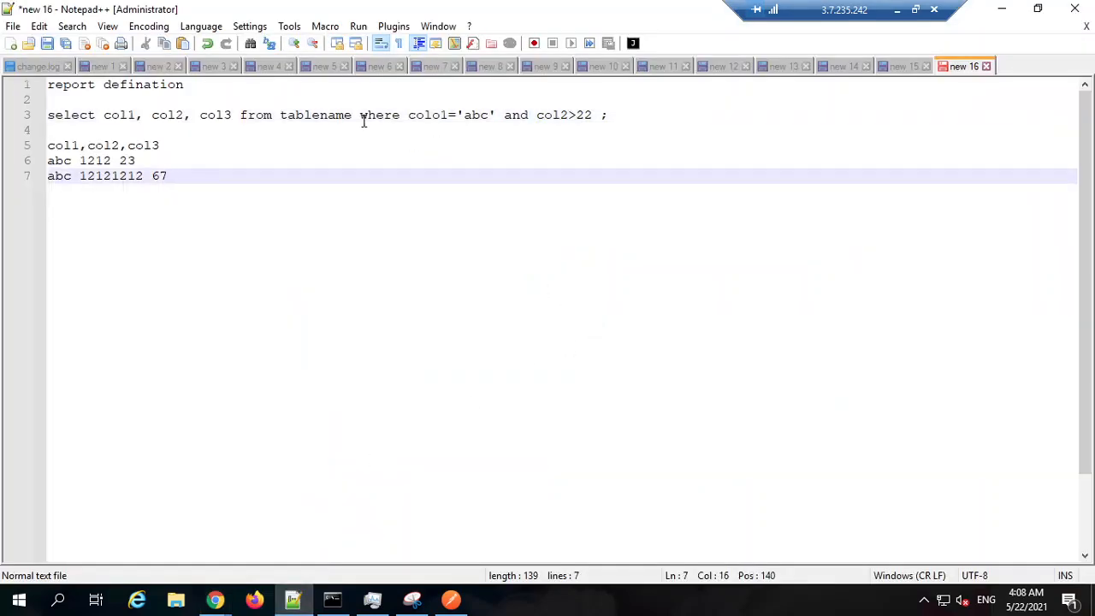
pyautogui.moveTo(363, 121); pyautogui.dragTo(597, 109)
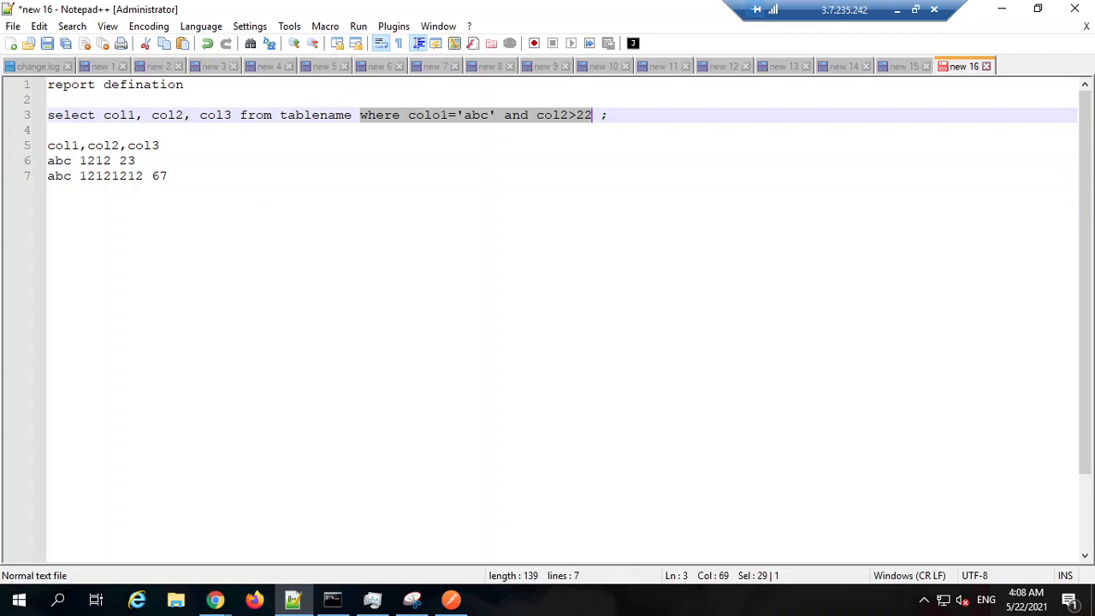
pyautogui.click(1008, 12)
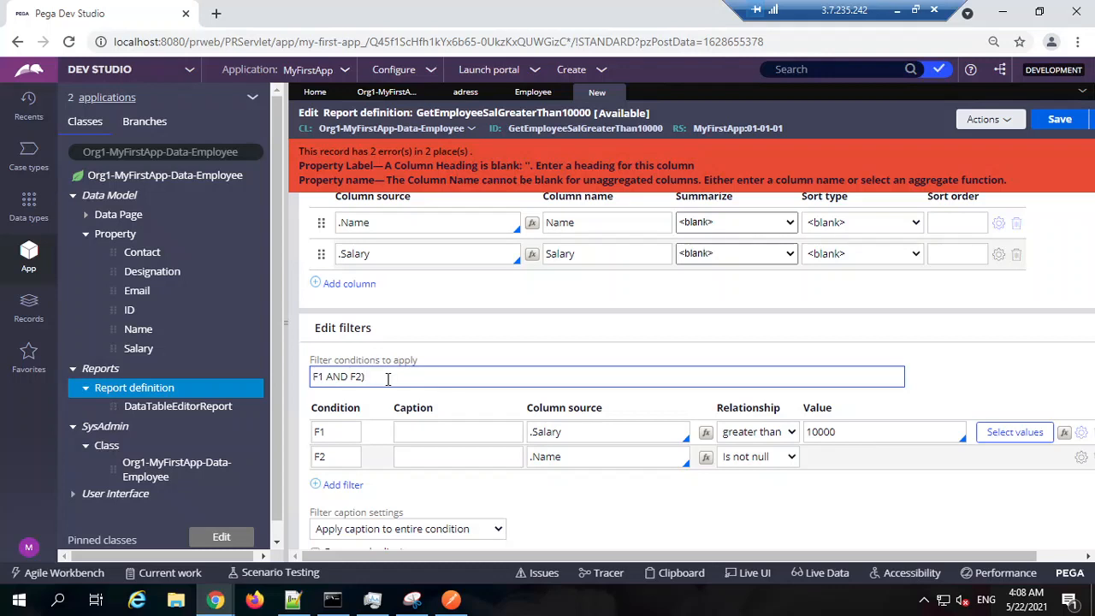
# Try the filter logic (F1 AND F2) OR F1 and restore it to F1 AND F2.
pyautogui.write('(')
pyautogui.moveTo(313, 377); pyautogui.dragTo(370, 378)
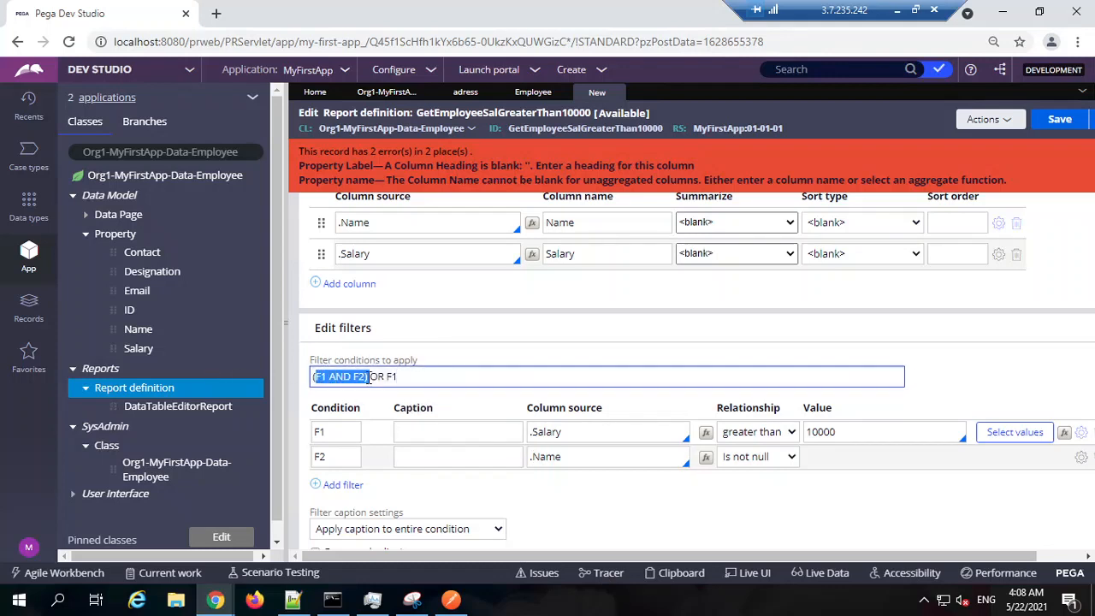
pyautogui.click(395, 378)
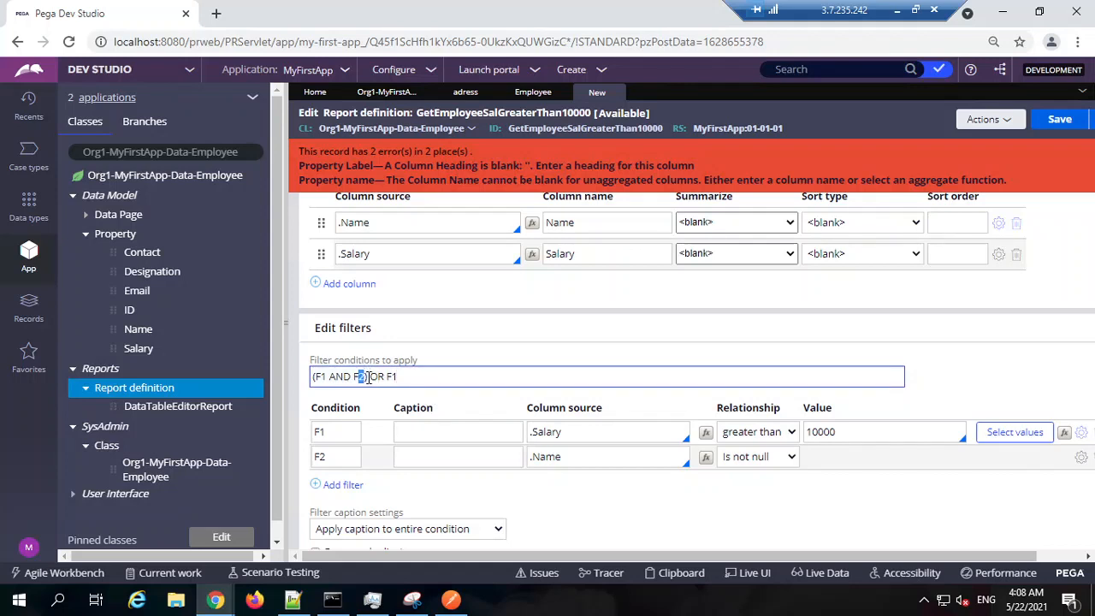
pyautogui.click(368, 378)
pyautogui.press('BackSpace')
pyautogui.press('Home')
pyautogui.press('Delete')
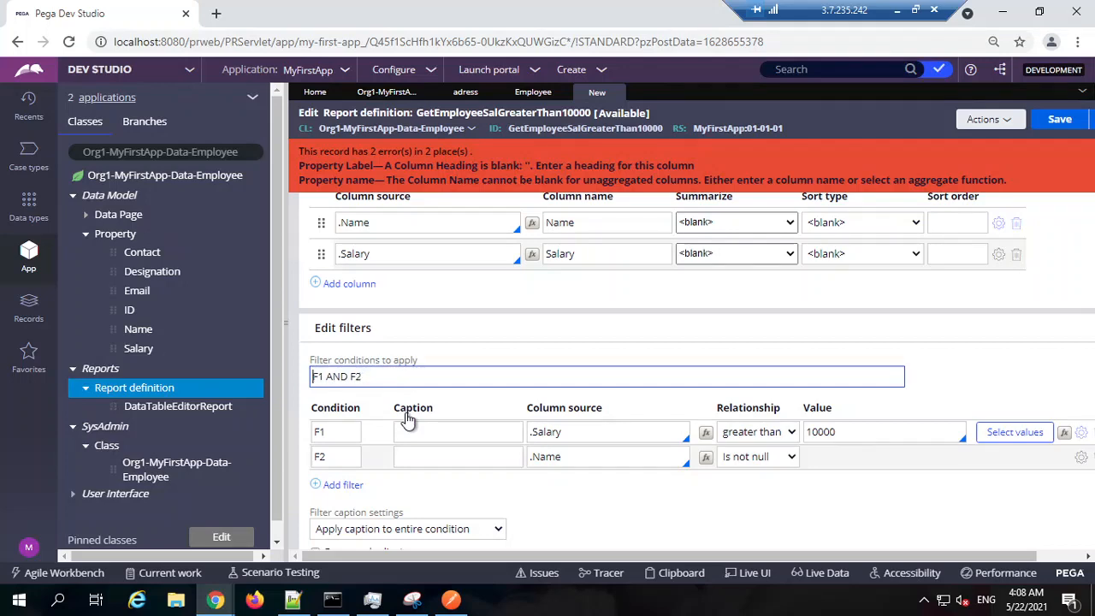
pyautogui.click(696, 493)
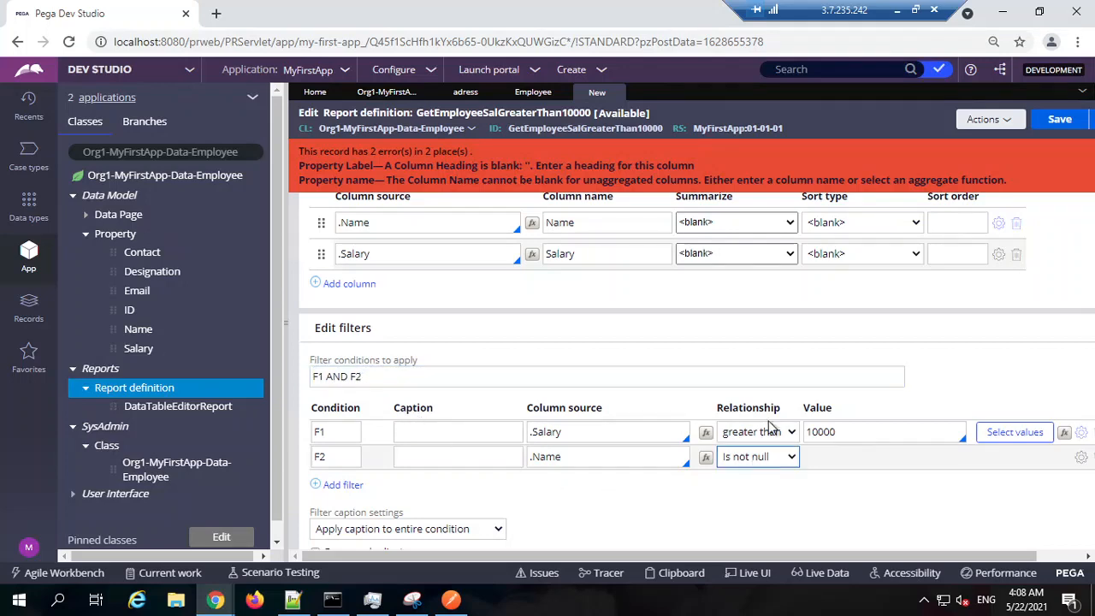
# Switch to Notepad++ to examine the sample query's where keyword and its conditions, and return to the report definition.
pyautogui.click(293, 599)
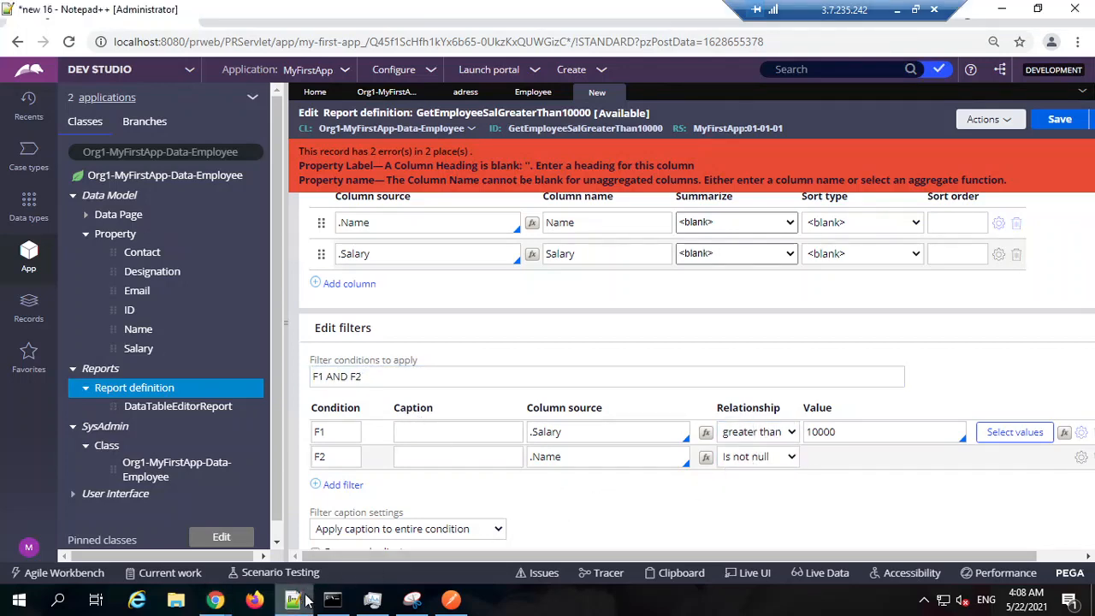
pyautogui.click(533, 241)
pyautogui.doubleClick(376, 115)
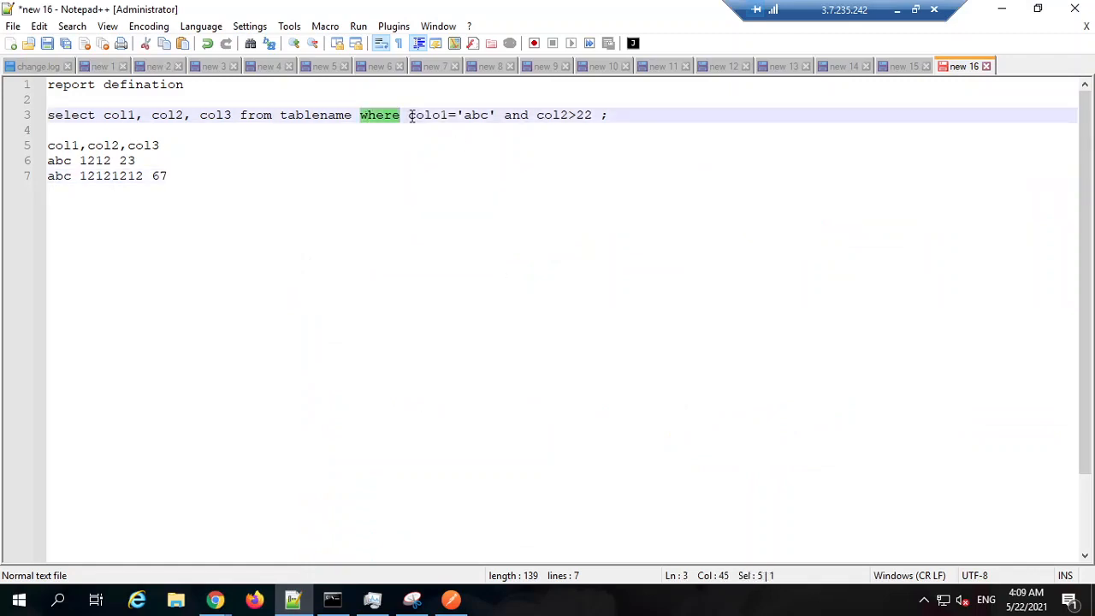
pyautogui.moveTo(411, 114); pyautogui.dragTo(585, 122)
pyautogui.click(614, 199)
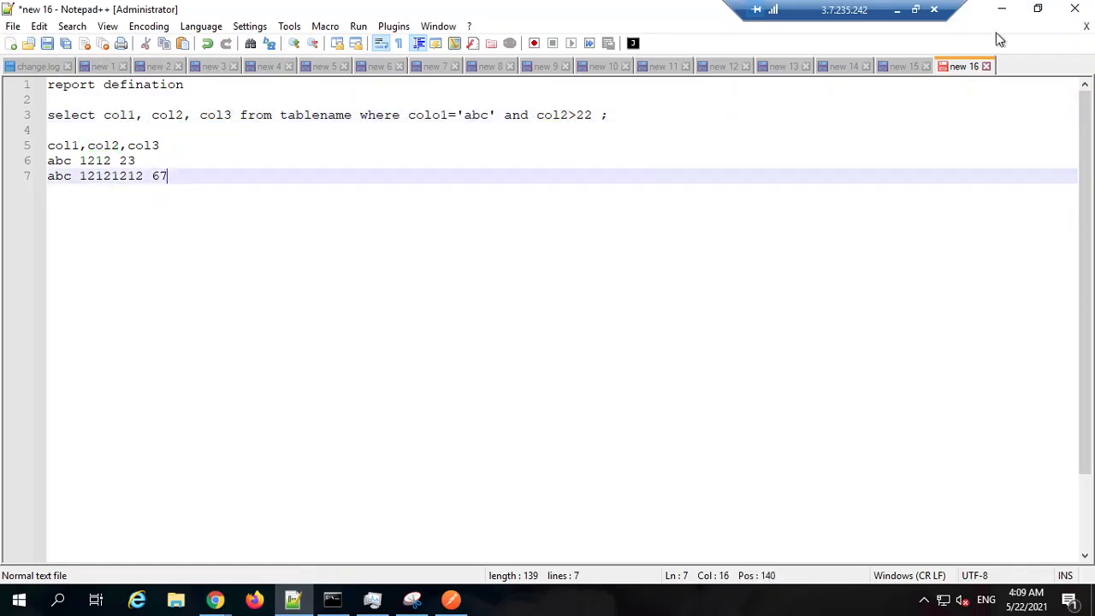
pyautogui.click(1001, 9)
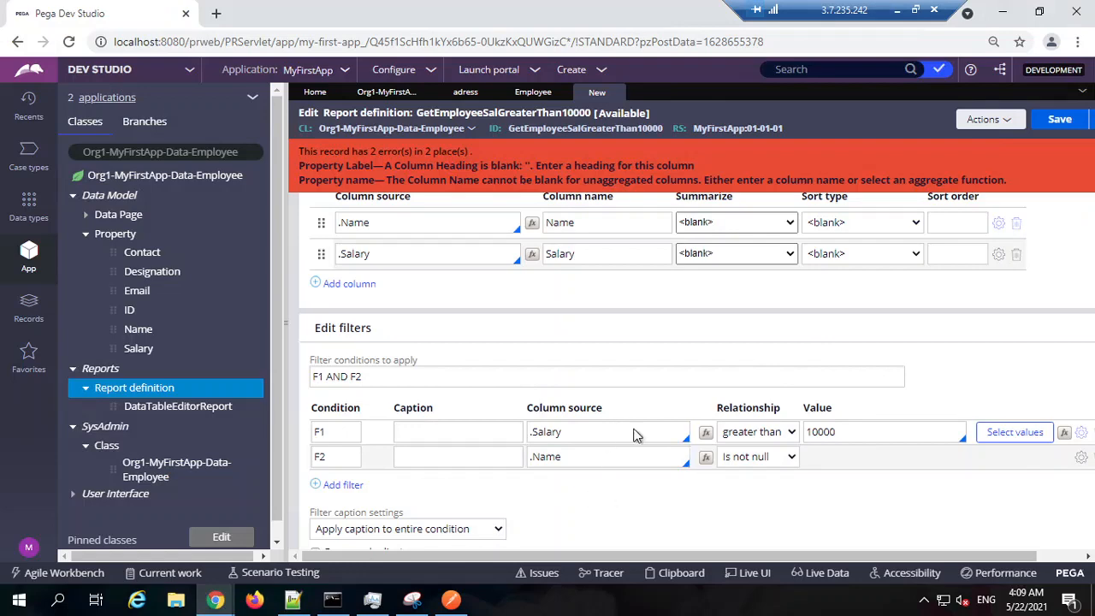
# Hide the explorer to widen the report definition and review the .Name and .Salary column sources.
pyautogui.moveTo(285, 332); pyautogui.dragTo(249, 332)
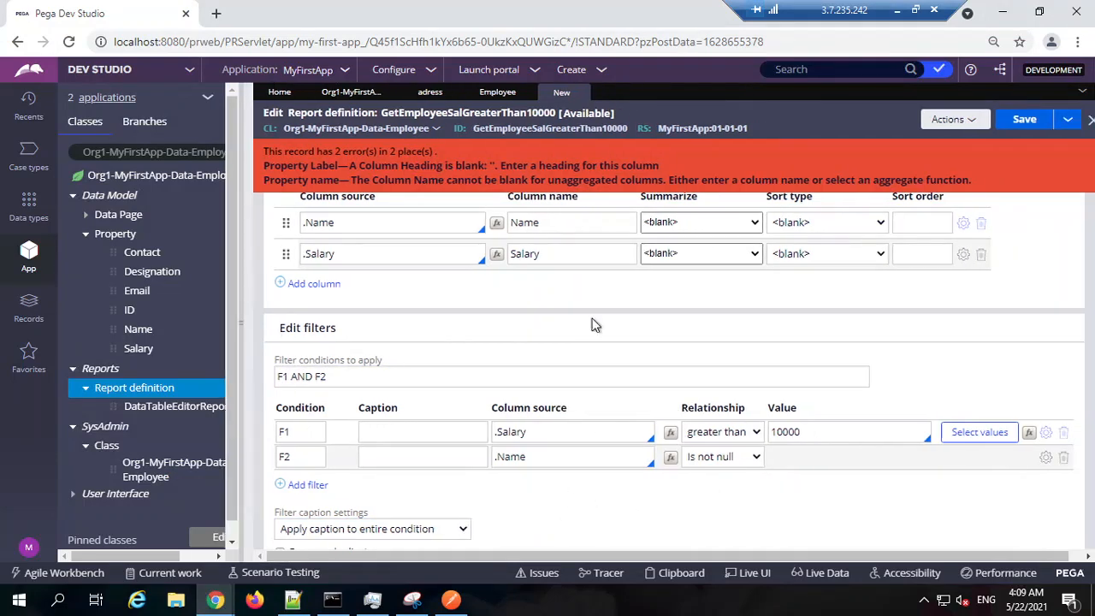
pyautogui.scroll(1, 596, 325)
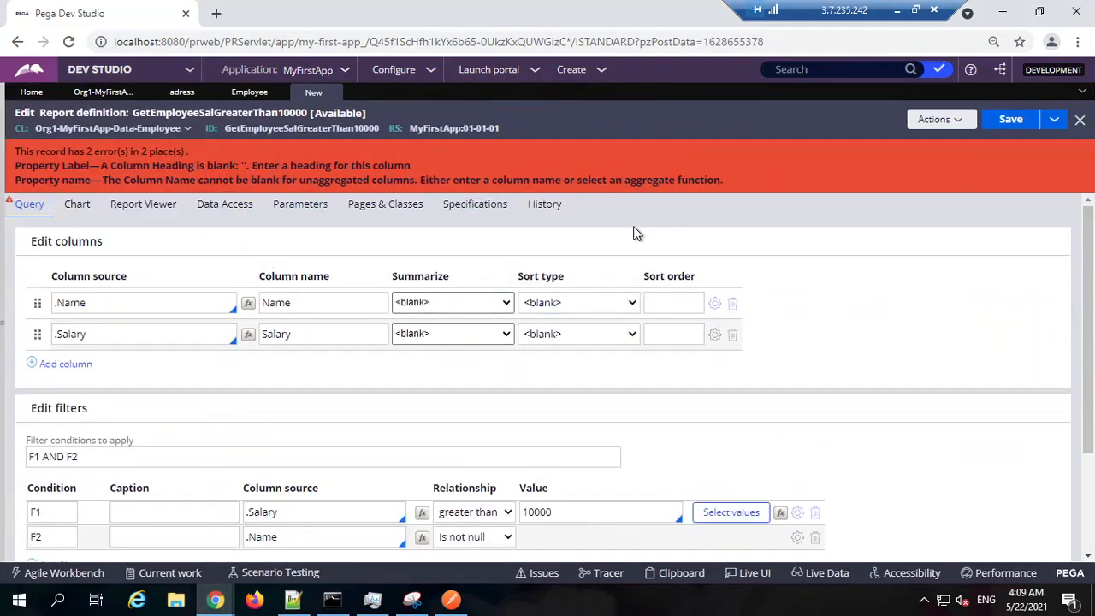
pyautogui.click(86, 302)
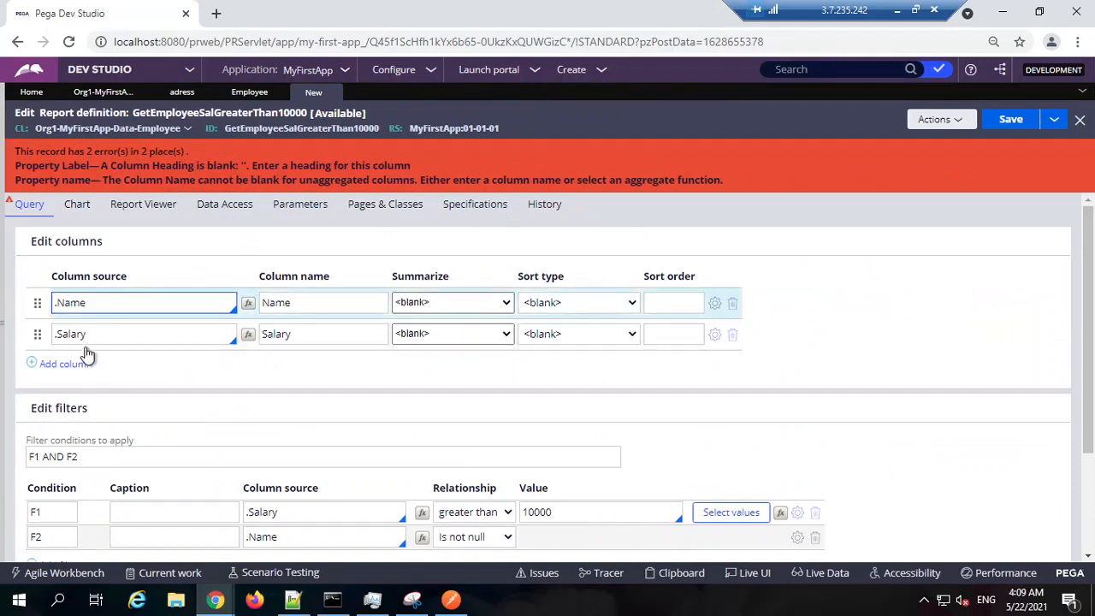
pyautogui.click(85, 335)
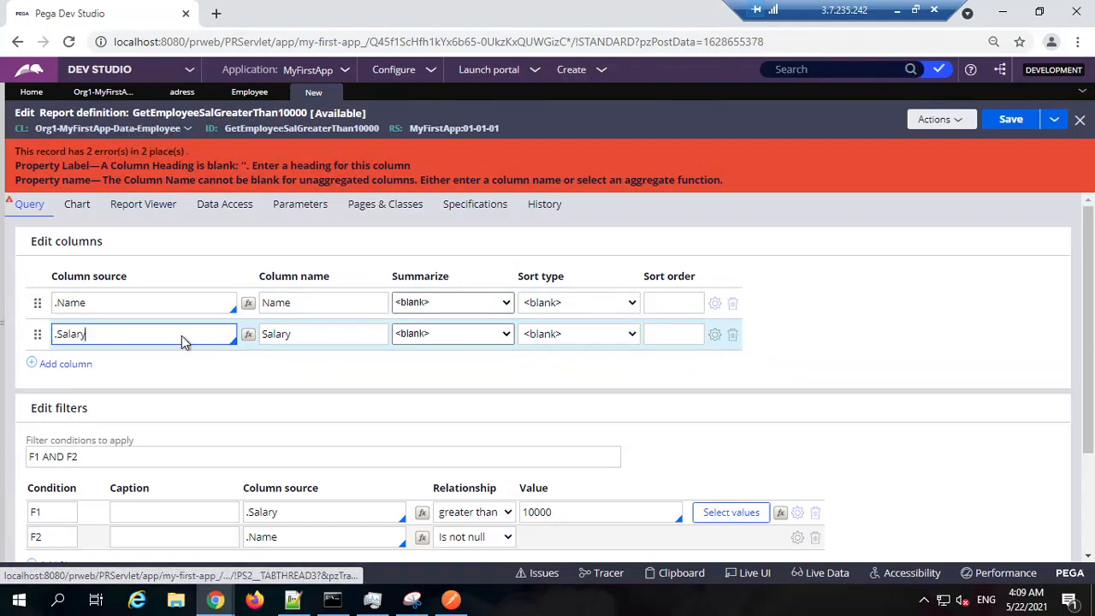
pyautogui.scroll(-1, 325, 304)
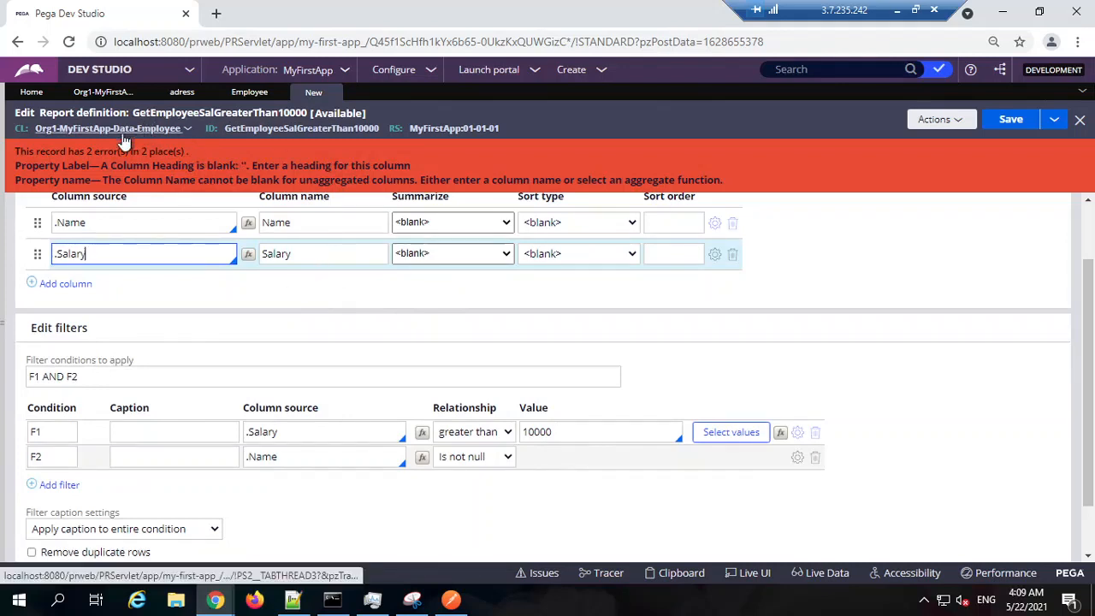
# Open the Employee class record, test its database connection, examine the mapped table name, and close the results.
pyautogui.click(122, 134)
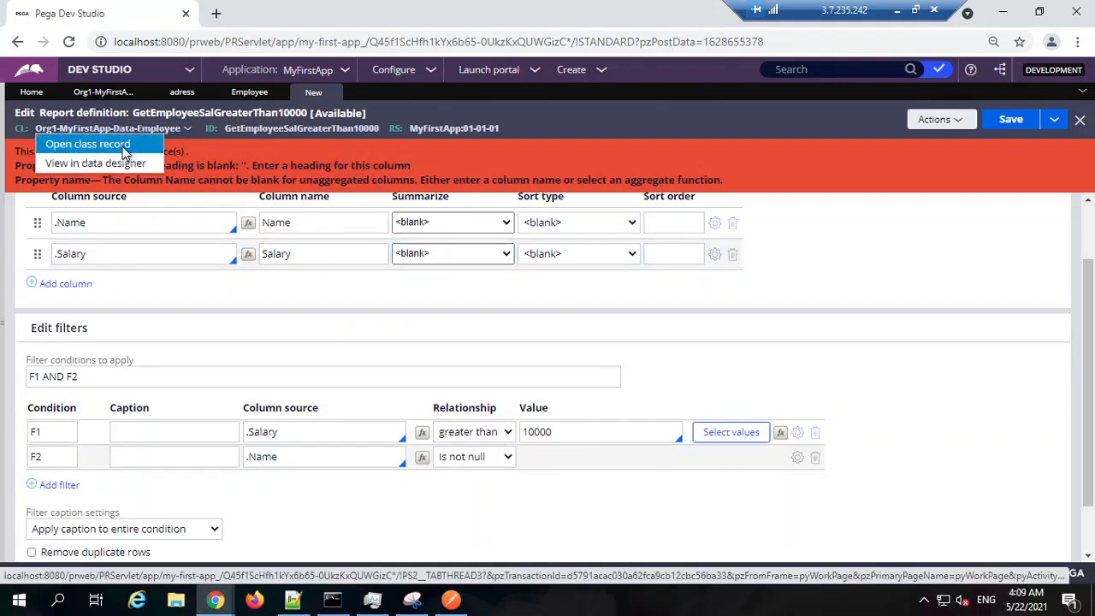
pyautogui.click(120, 145)
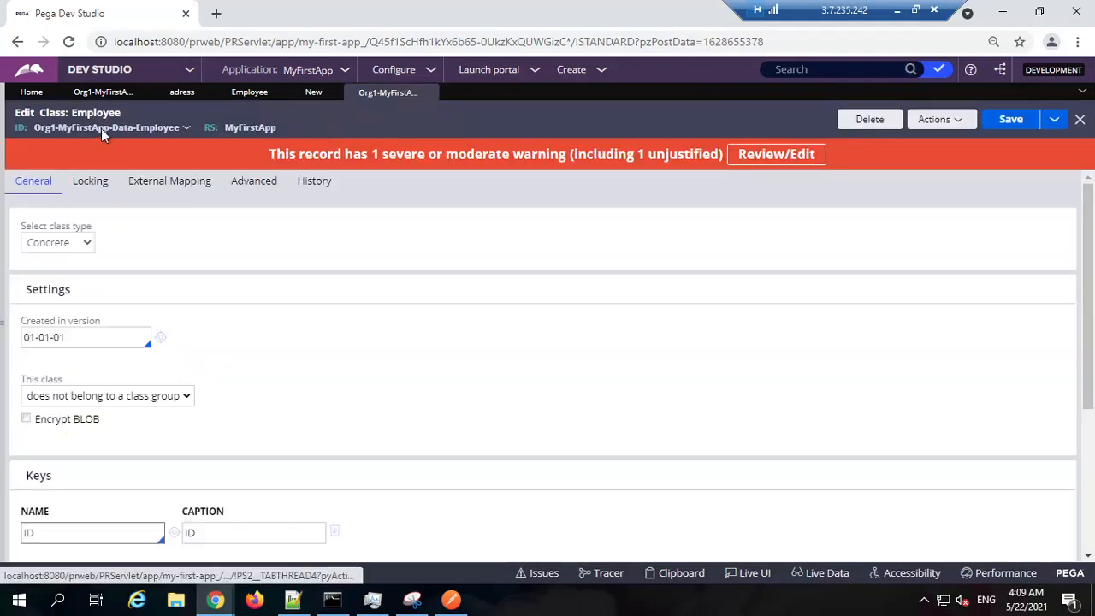
pyautogui.scroll(-1, 183, 411)
pyautogui.scroll(-1, 183, 417)
pyautogui.click(84, 532)
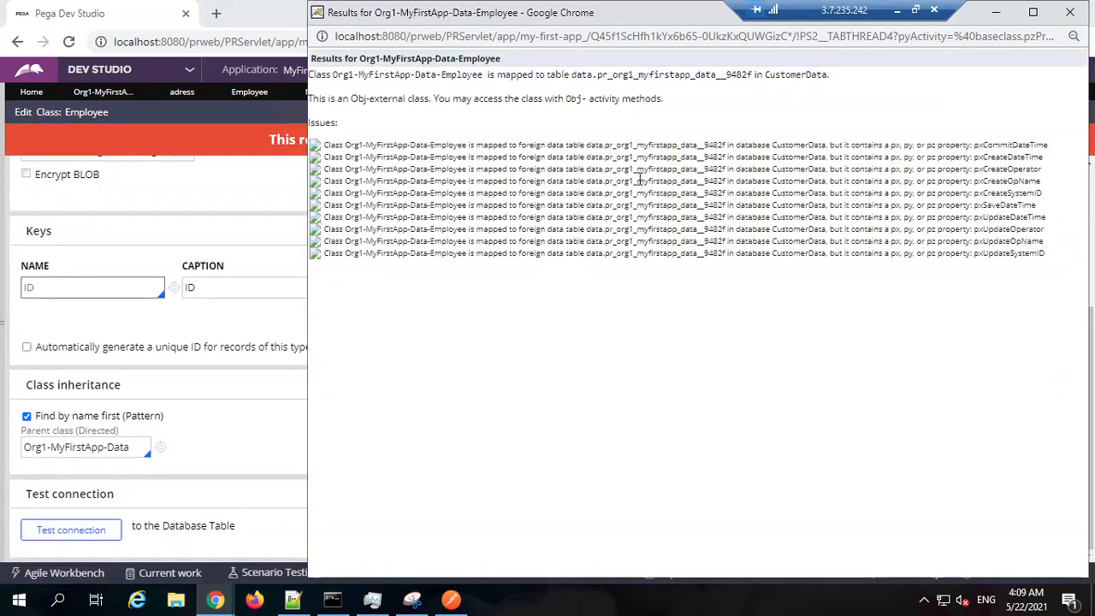
pyautogui.doubleClick(644, 75)
pyautogui.moveTo(755, 75); pyautogui.dragTo(530, 75)
pyautogui.click(1070, 12)
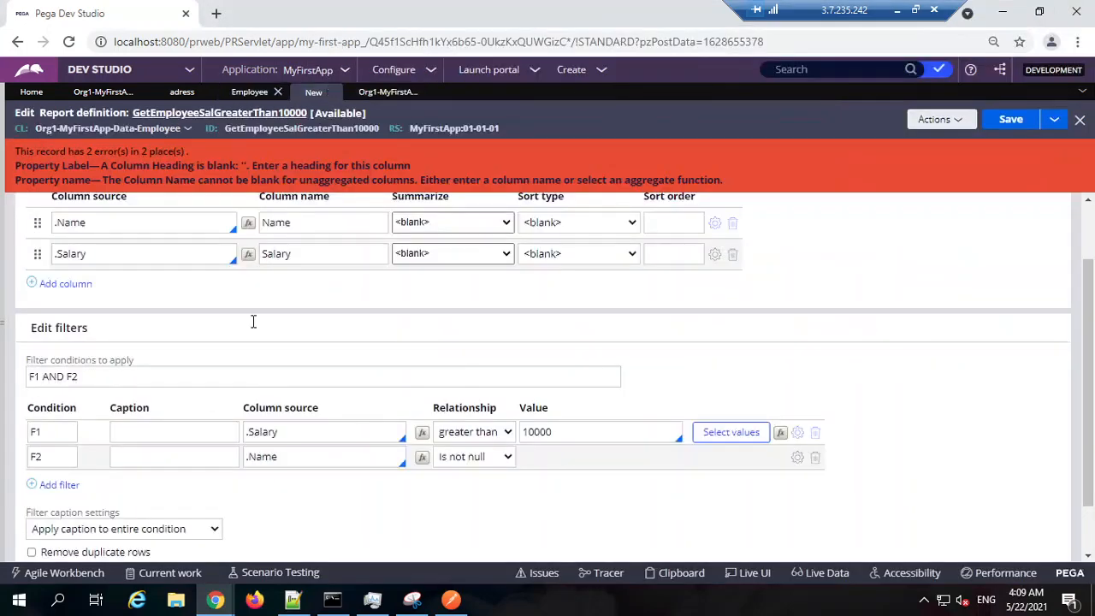
# Review the .Salary and .Name filter conditions and save the report definition.
pyautogui.click(294, 434)
pyautogui.doubleClick(294, 434)
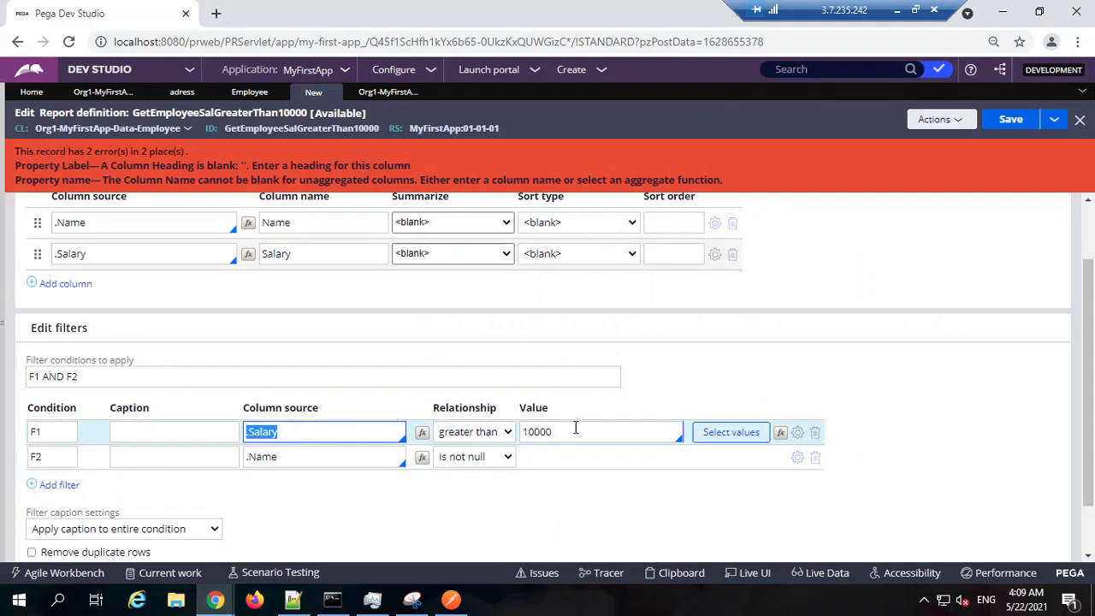
pyautogui.doubleClick(592, 427)
pyautogui.click(293, 462)
pyautogui.doubleClick(293, 462)
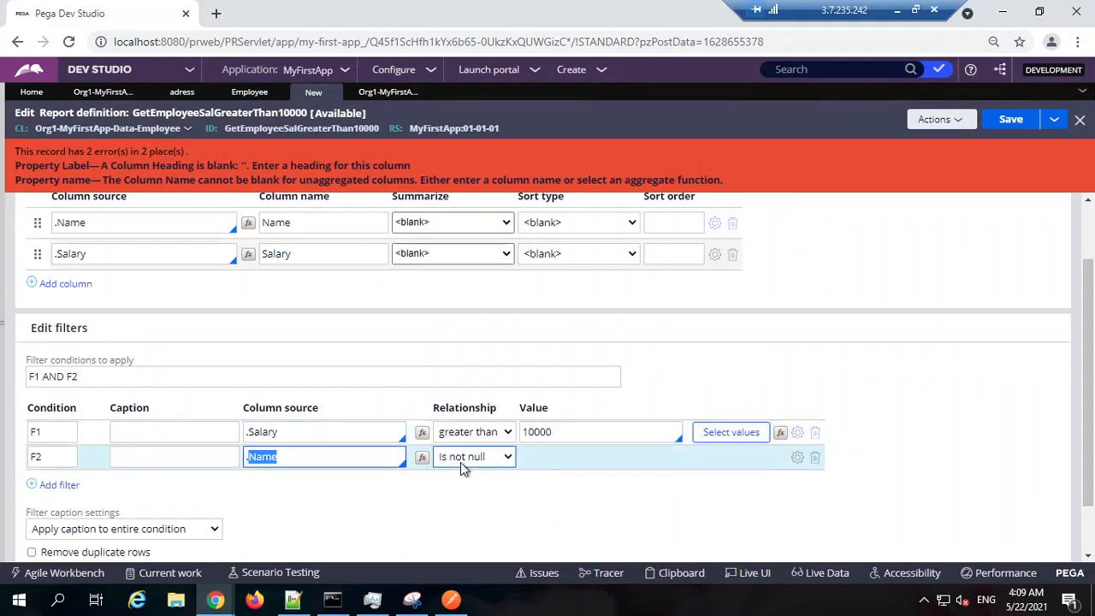
pyautogui.click(1006, 119)
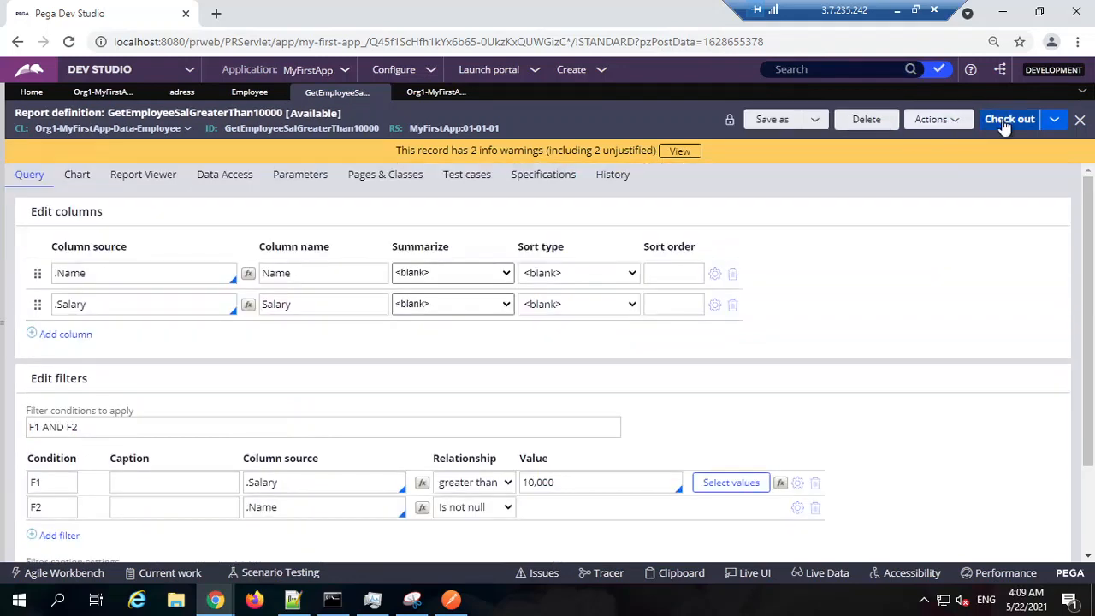
# Run the GetEmployeeSalGreaterThan10000 report, view its results in a maximized window, and minimize that window.
pyautogui.click(941, 120)
pyautogui.click(907, 139)
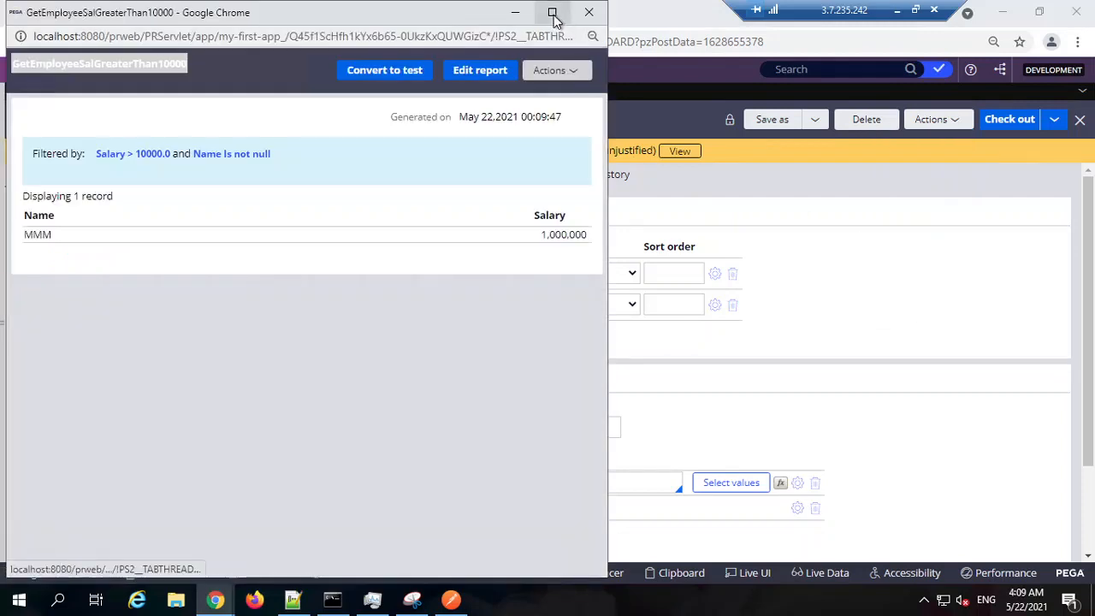
pyautogui.click(551, 12)
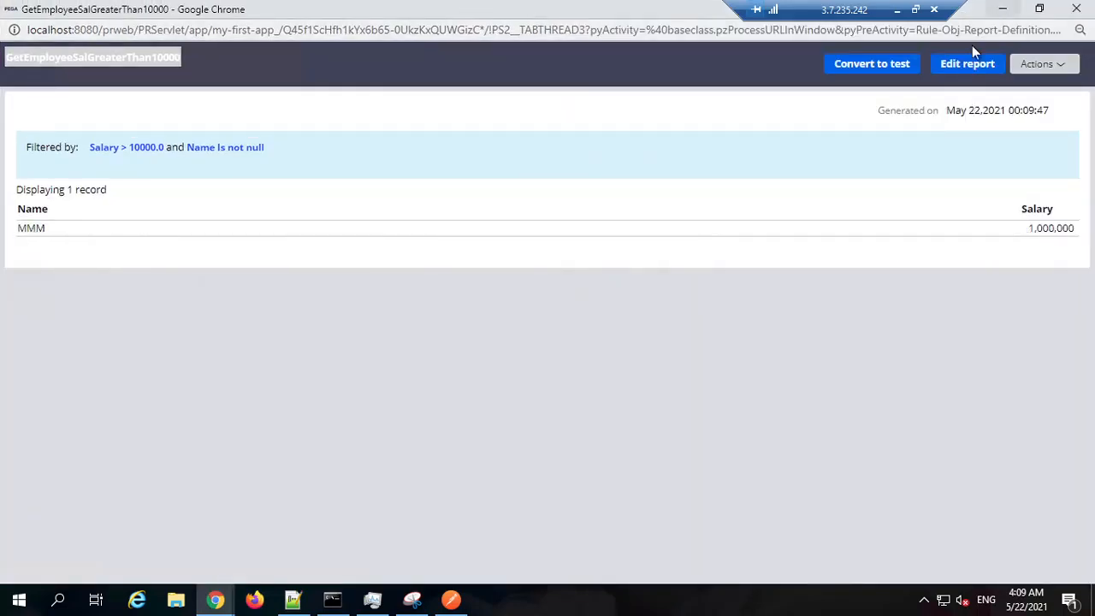
pyautogui.click(1003, 9)
# Change the salary of Employee record 1 to 12000, save the data type, and leave its records.
pyautogui.click(276, 91)
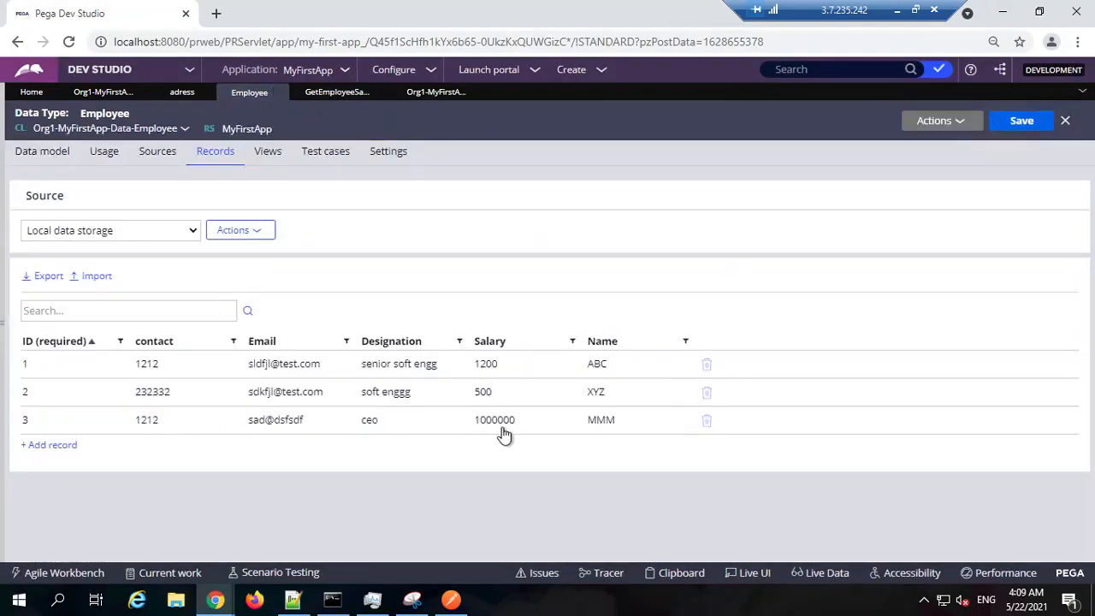
pyautogui.click(489, 367)
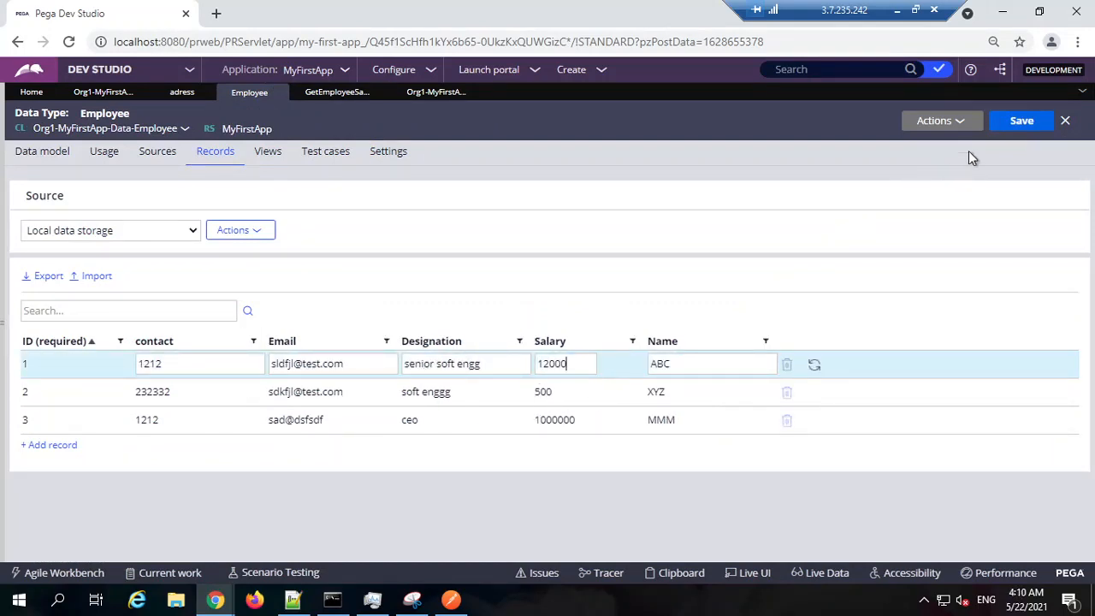
pyautogui.click(1018, 124)
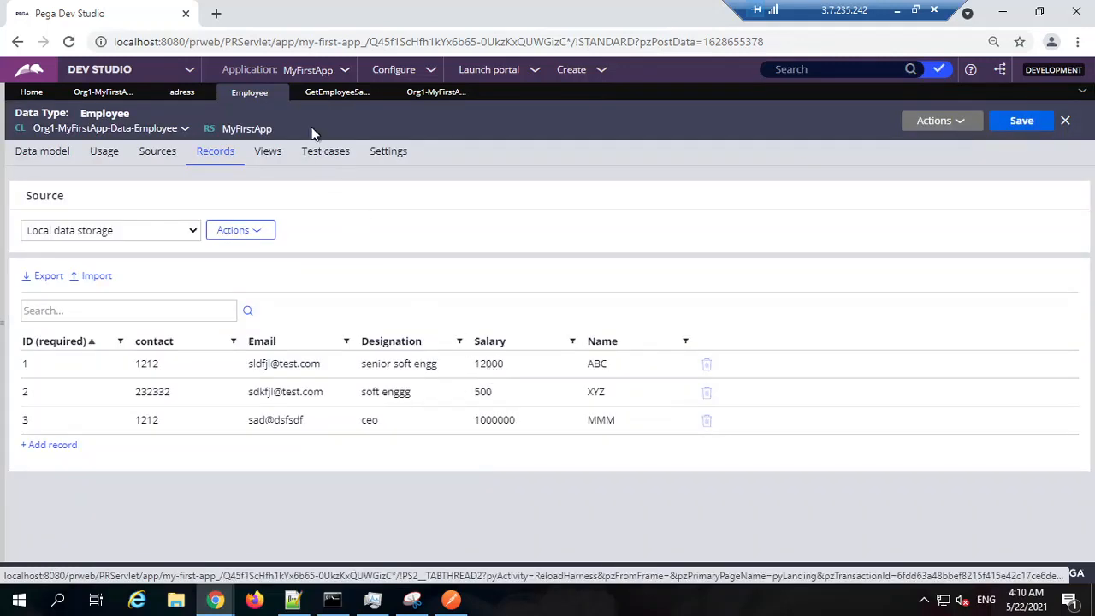
pyautogui.click(418, 94)
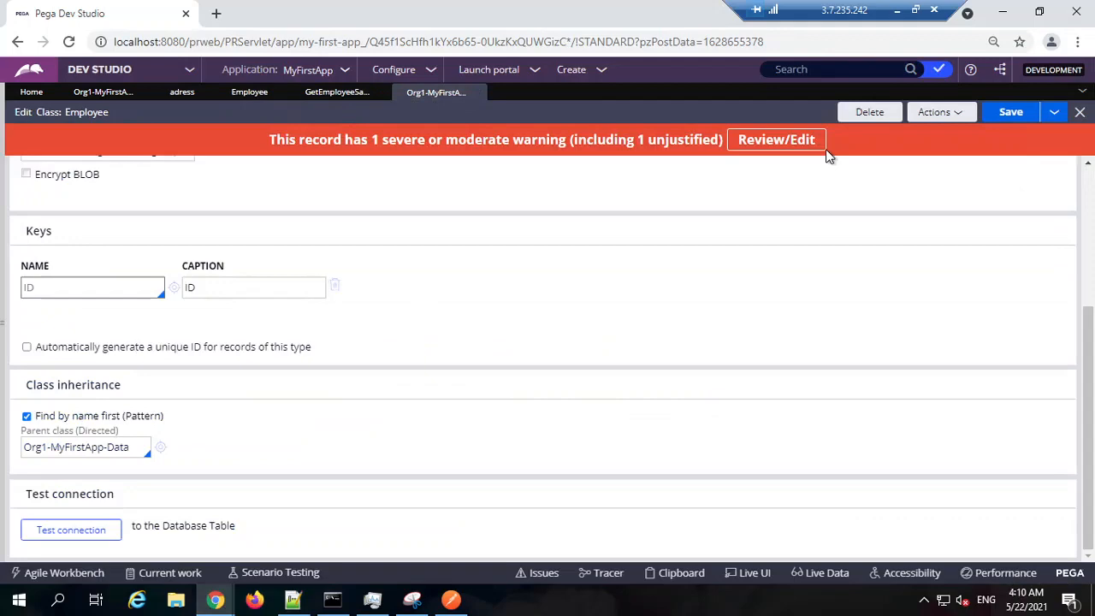
# Run the GetEmployeeSalGreaterThan10000 report again, view its filtered records, and minimize the results window.
pyautogui.click(337, 91)
pyautogui.click(950, 120)
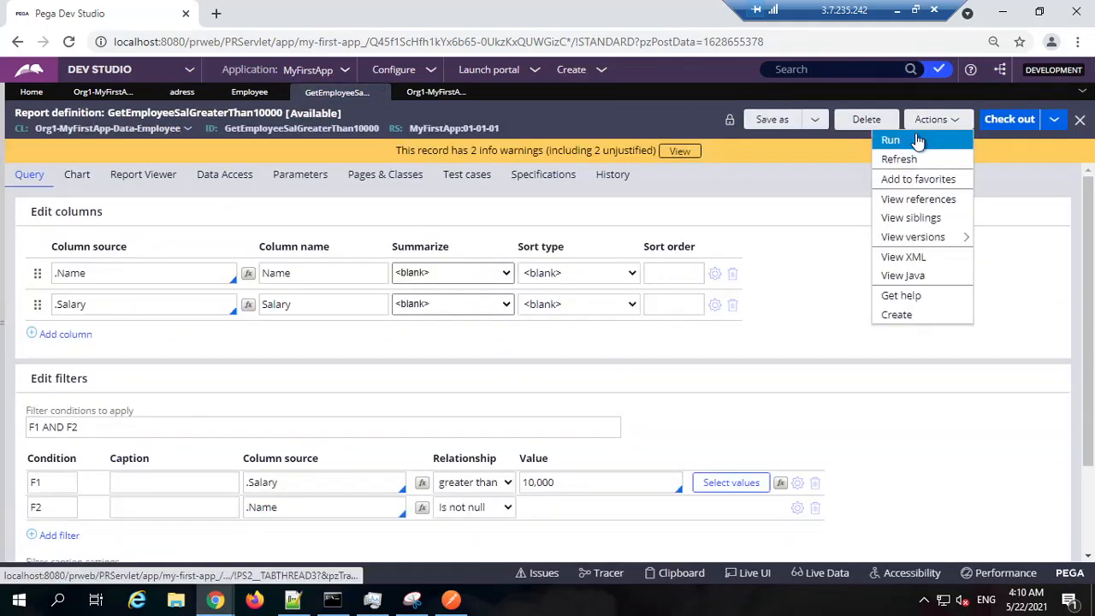
pyautogui.click(889, 142)
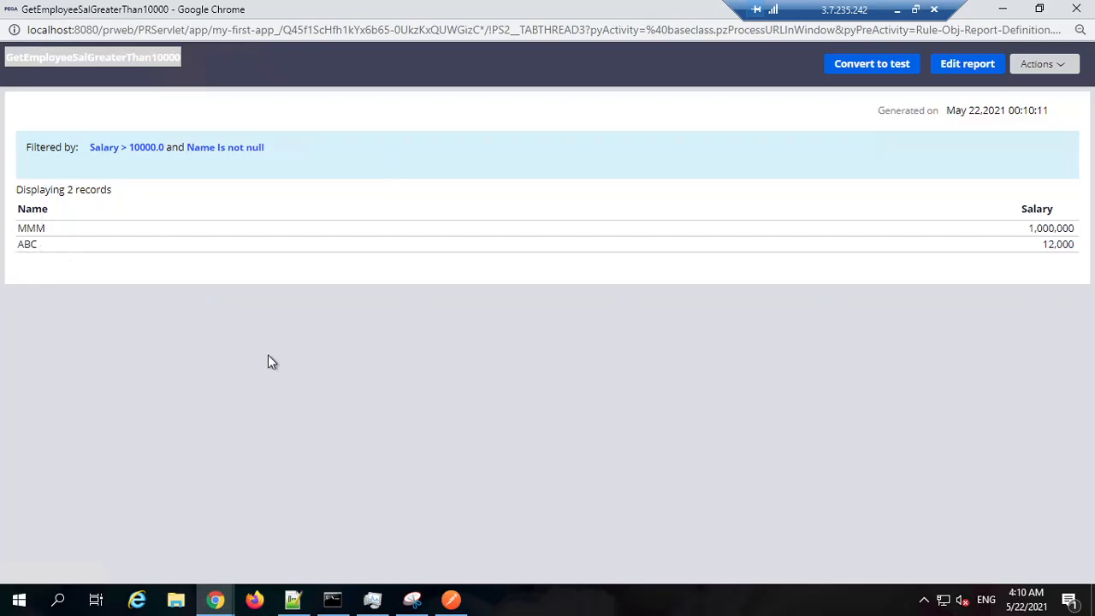
pyautogui.click(1004, 11)
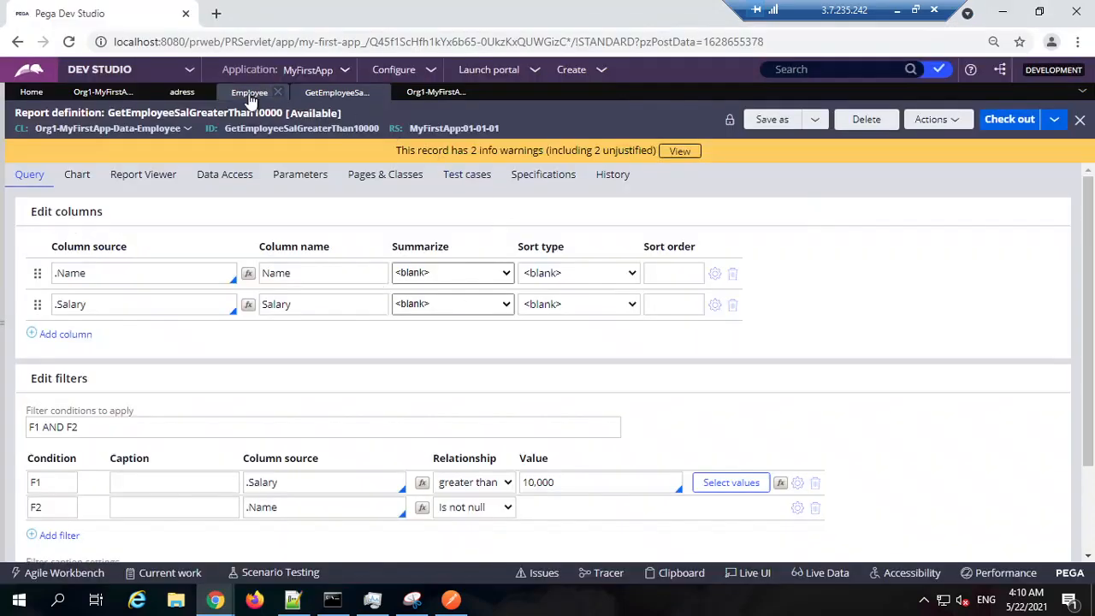
# Review the Employee records, open the Employee class record, and examine its key name.
pyautogui.click(250, 94)
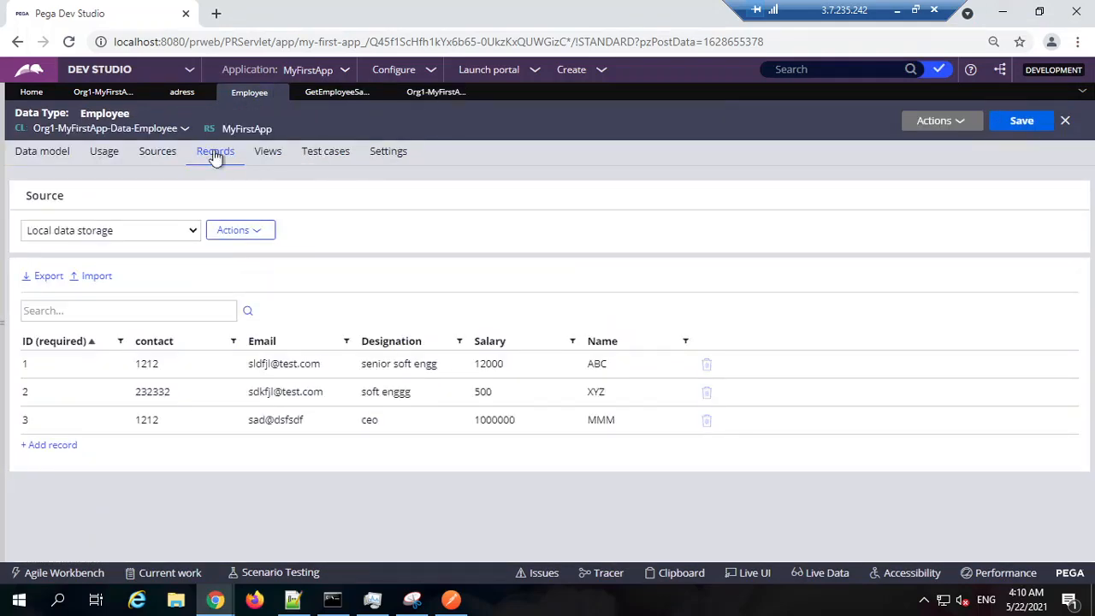
pyautogui.click(181, 128)
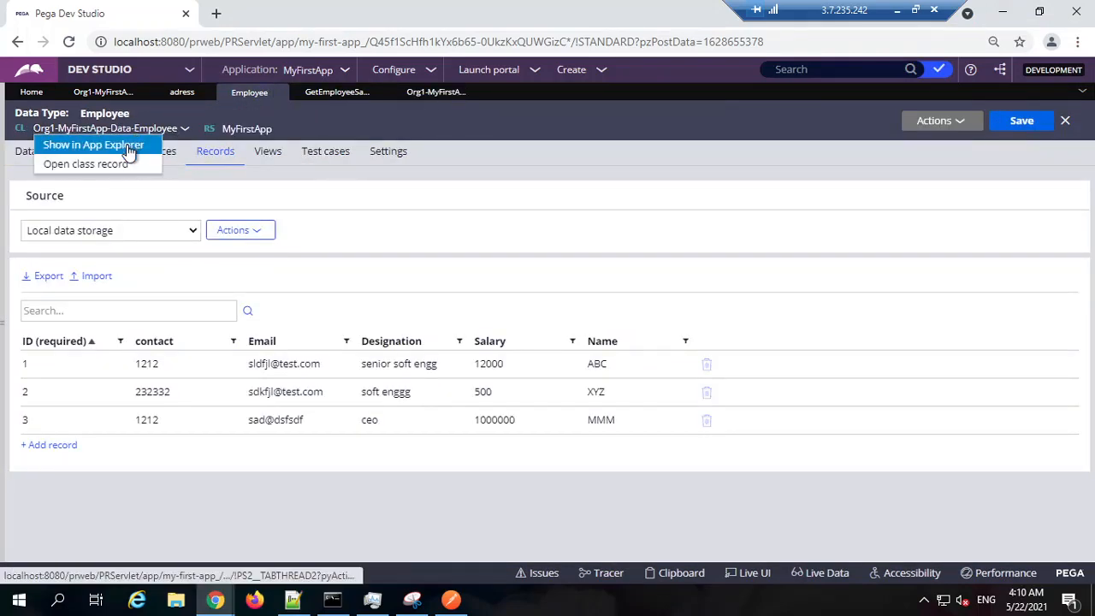
pyautogui.click(119, 164)
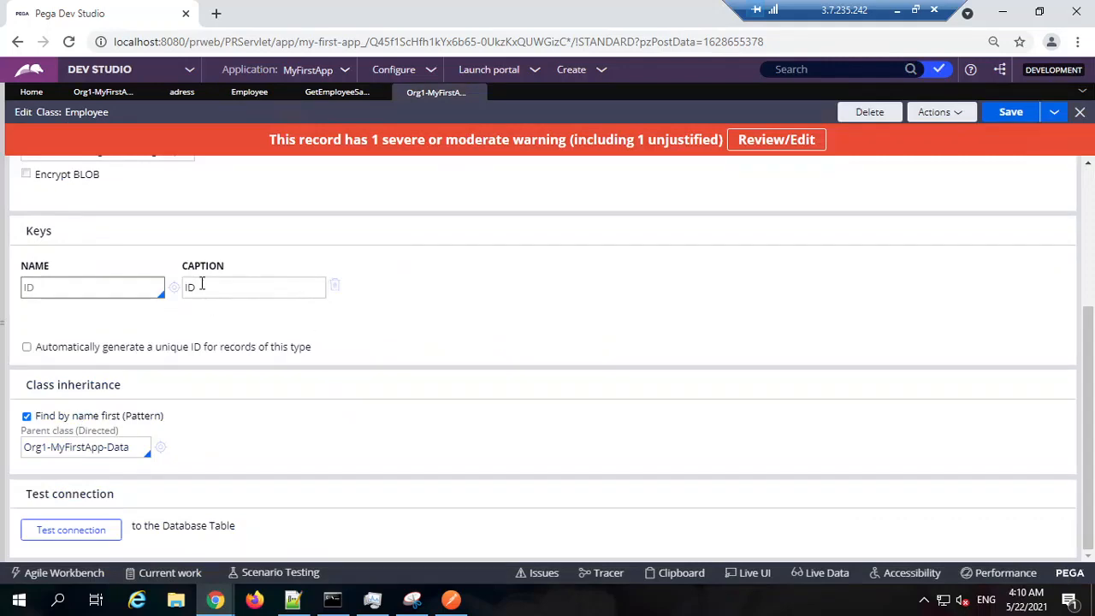
pyautogui.click(50, 291)
pyautogui.doubleClick(49, 291)
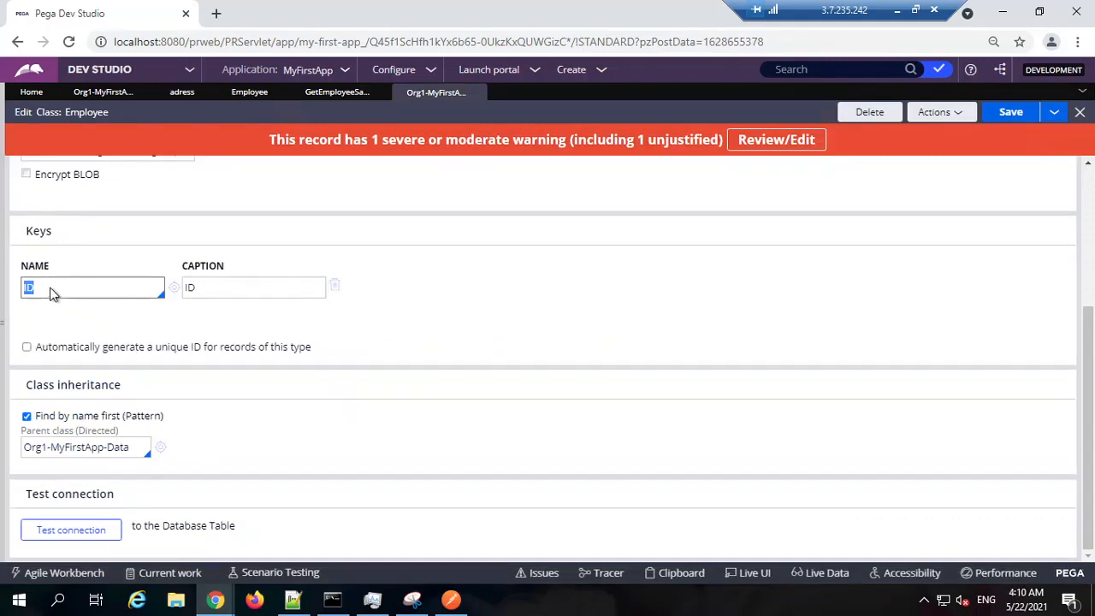
# Delete the .Salary and .Name filter conditions from the GetEmployeeSalGreaterThan10000 report definition.
pyautogui.click(337, 92)
pyautogui.scroll(-3, 317, 392)
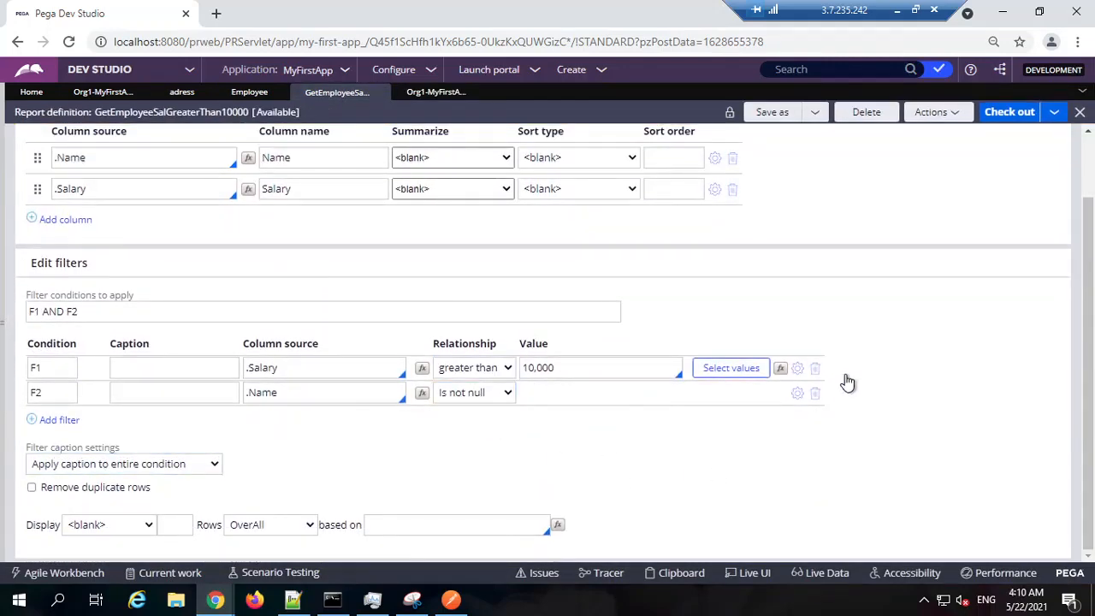
pyautogui.click(816, 368)
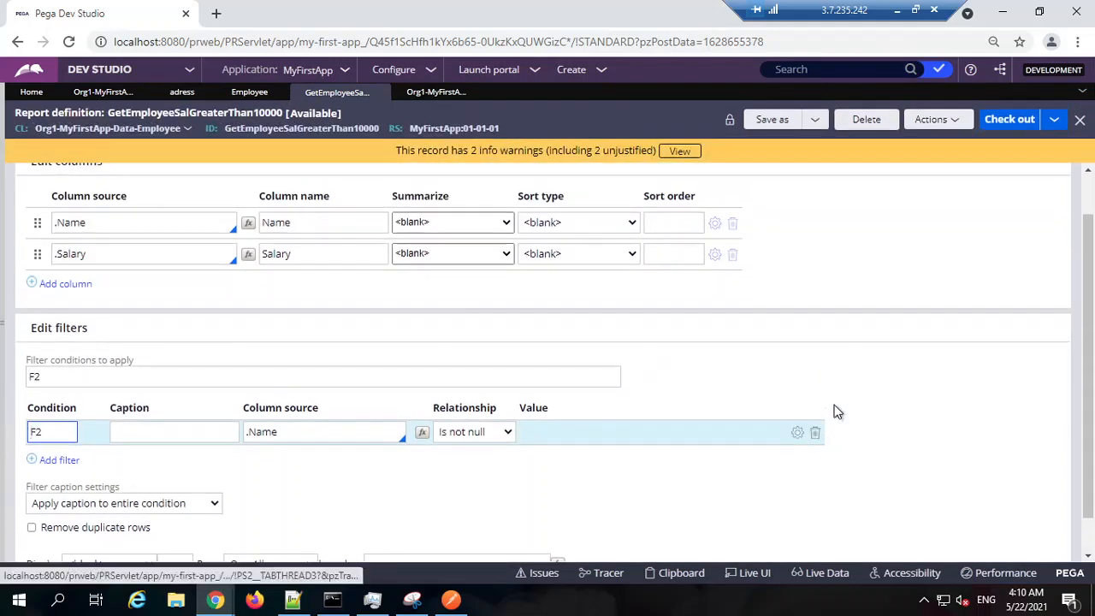
pyautogui.click(816, 432)
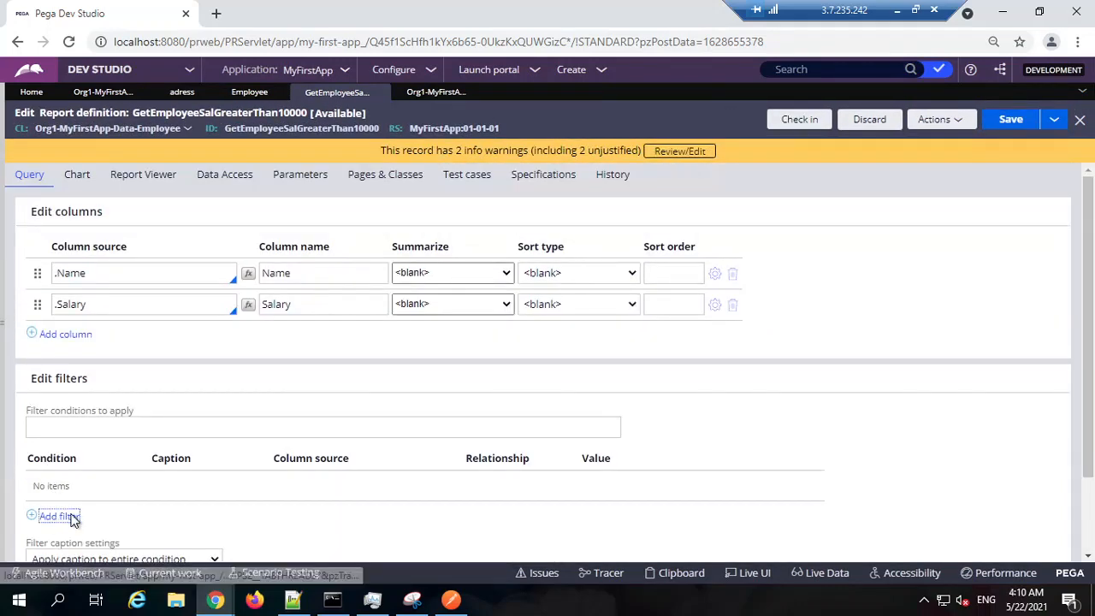
# Add a filter condition where .ID is equal to Param.ID.
pyautogui.click(57, 516)
pyautogui.click(270, 482)
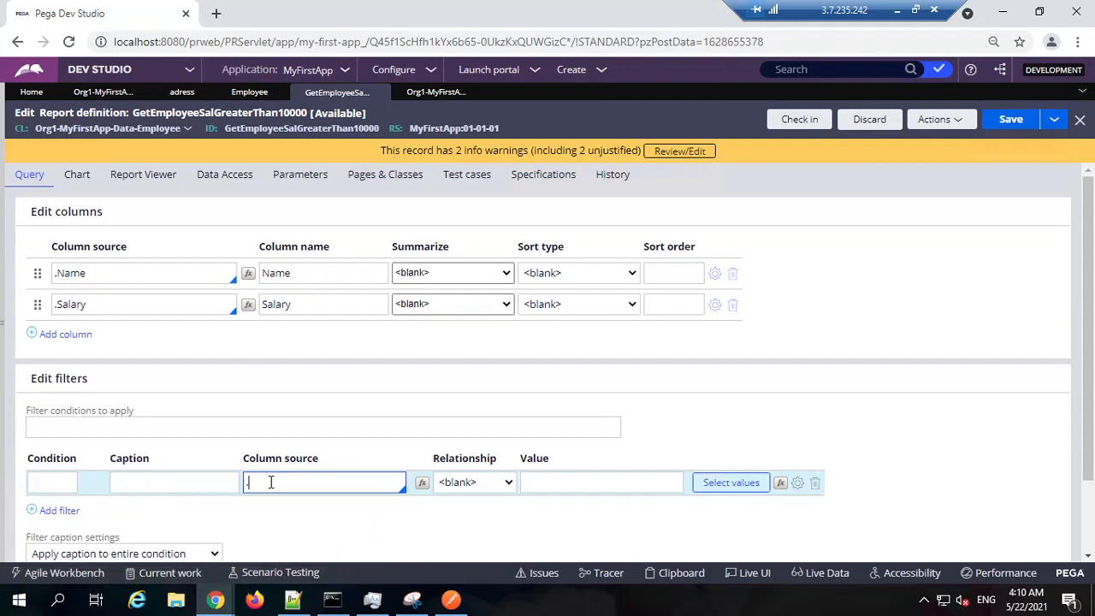
pyautogui.click(260, 502)
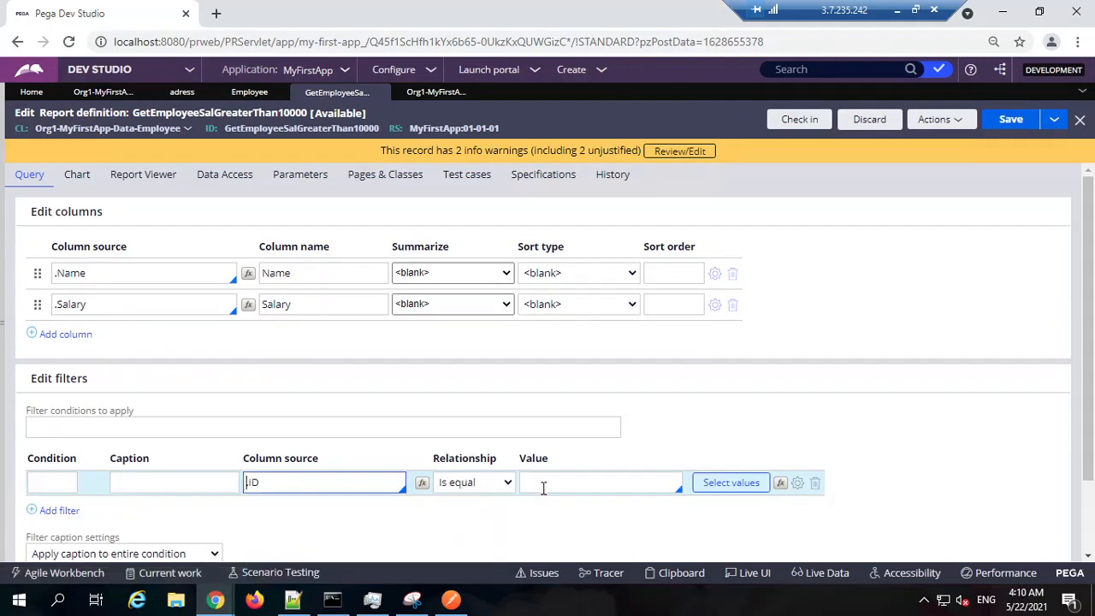
pyautogui.click(607, 484)
pyautogui.write('P')
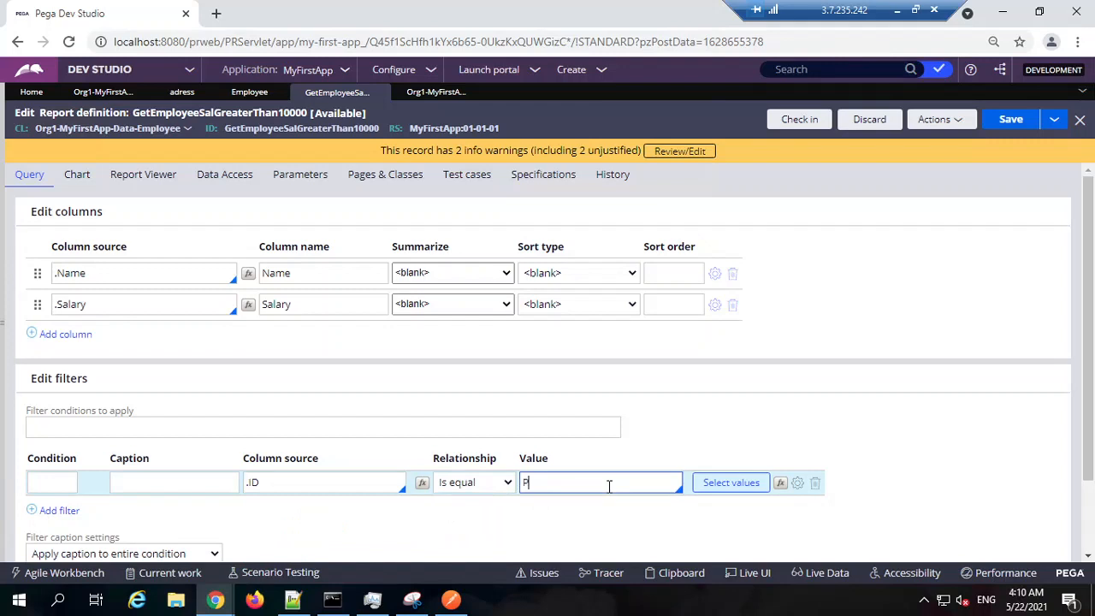
pyautogui.write('aram.ID')
# Define a report parameter named ID with data type Integer and save the report definition.
pyautogui.doubleClick(560, 484)
pyautogui.hotkey('ctrl', 'c')
pyautogui.click(301, 174)
pyautogui.click(80, 272)
pyautogui.hotkey('ctrl', 'v')
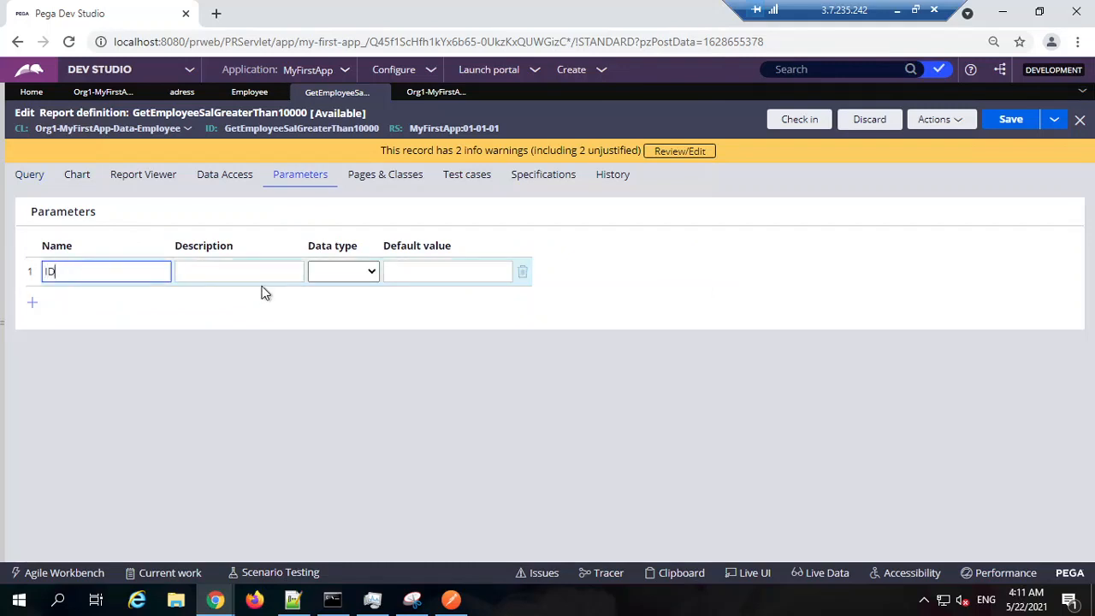
pyautogui.click(337, 273)
pyautogui.press('Down')
pyautogui.press('Down')
pyautogui.press('Return')
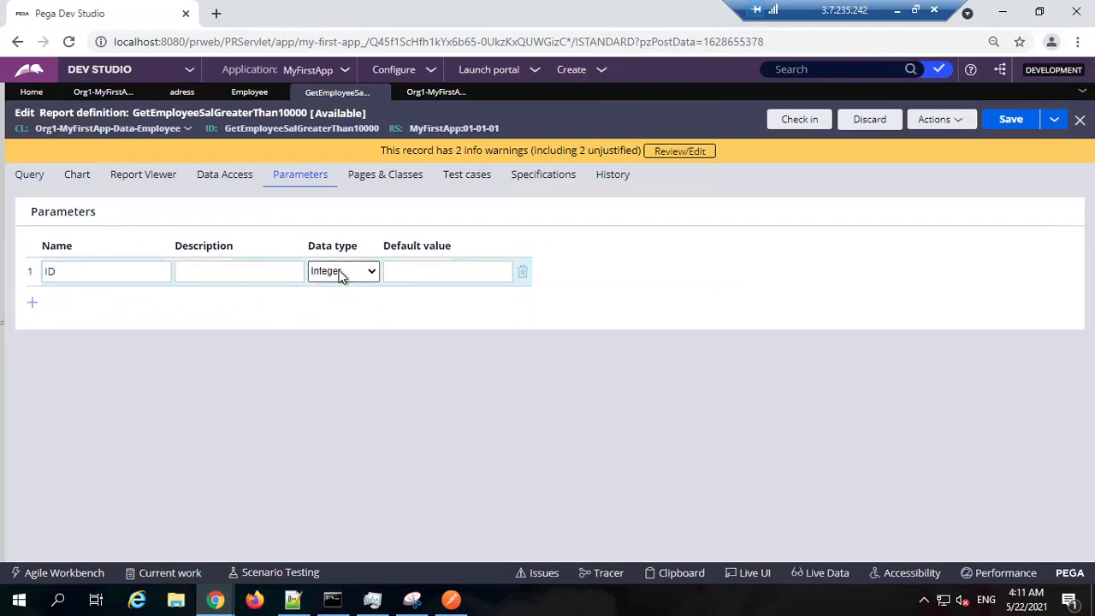
pyautogui.click(1011, 120)
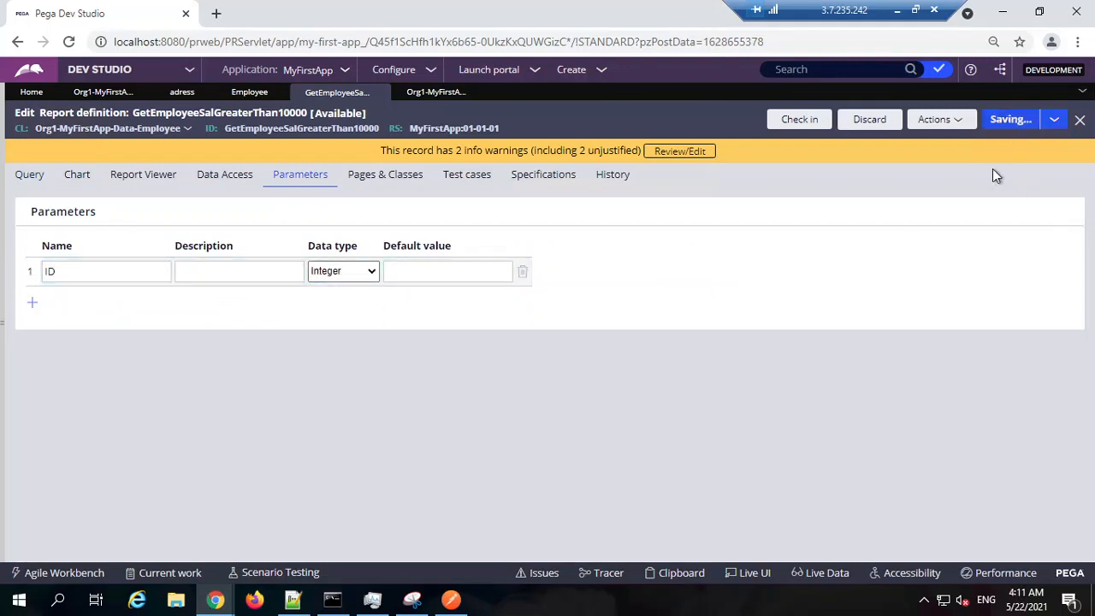
# Review the .ID filter condition in the query and run the report.
pyautogui.click(29, 185)
pyautogui.click(941, 119)
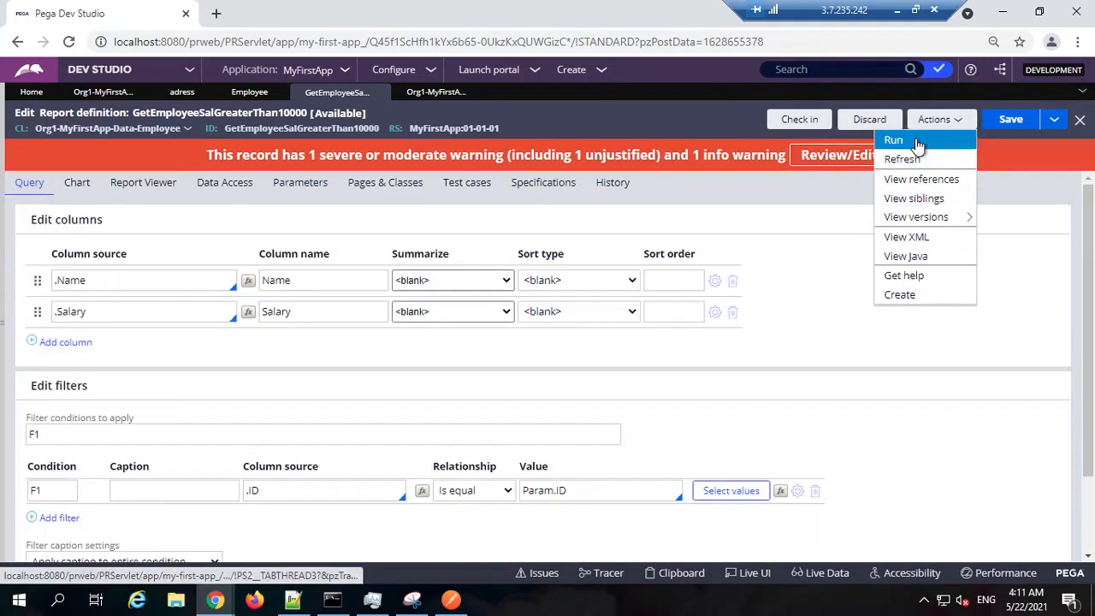
pyautogui.click(915, 141)
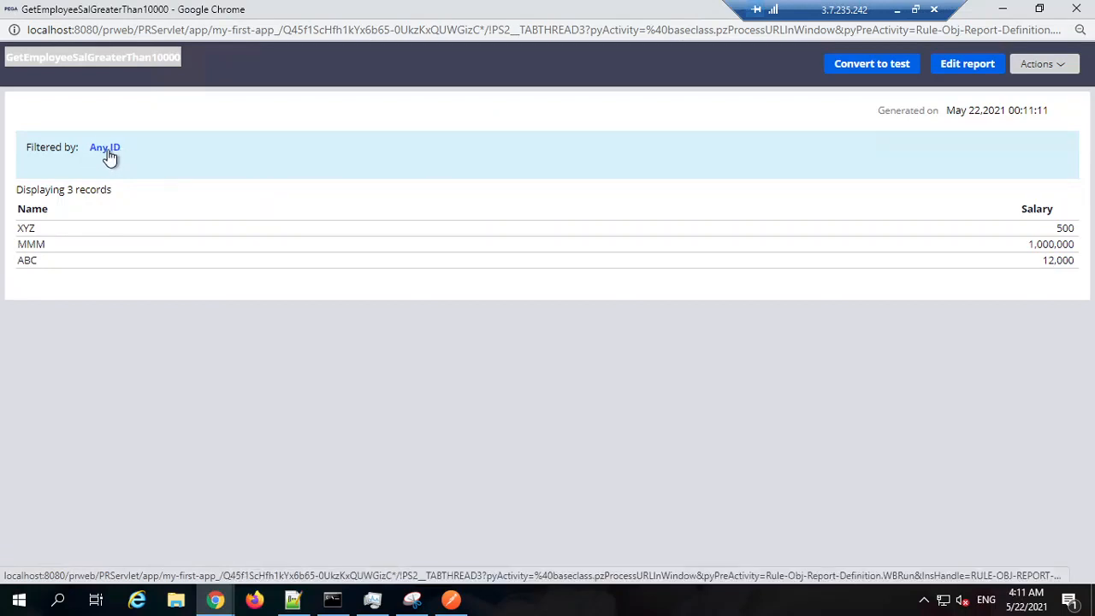
# Edit the ID filter in the report results to the available value 1, apply it, and minimize the results window.
pyautogui.click(107, 150)
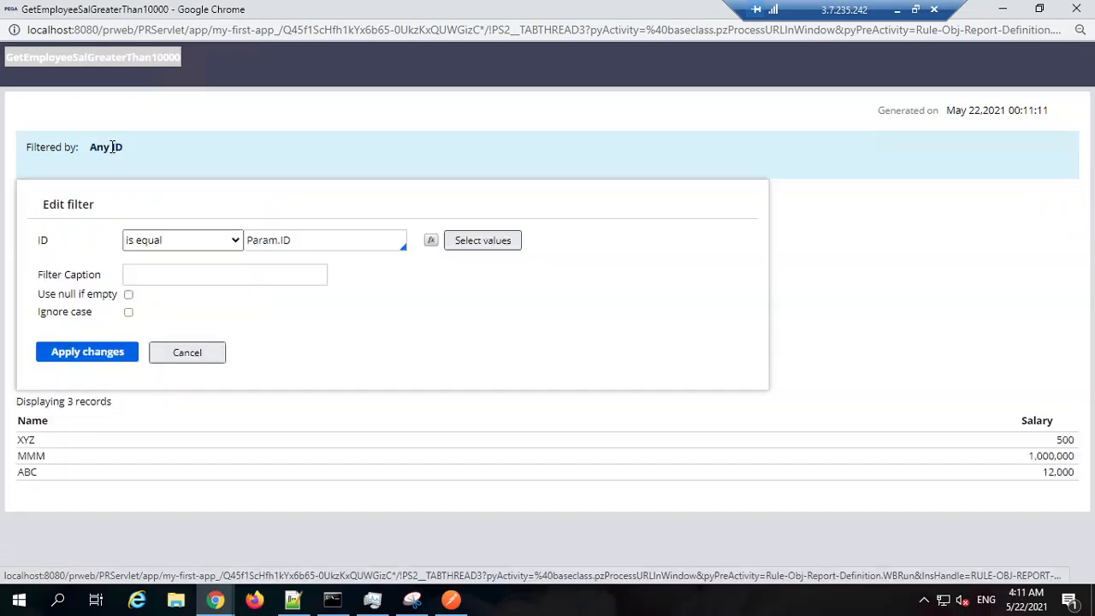
pyautogui.click(476, 243)
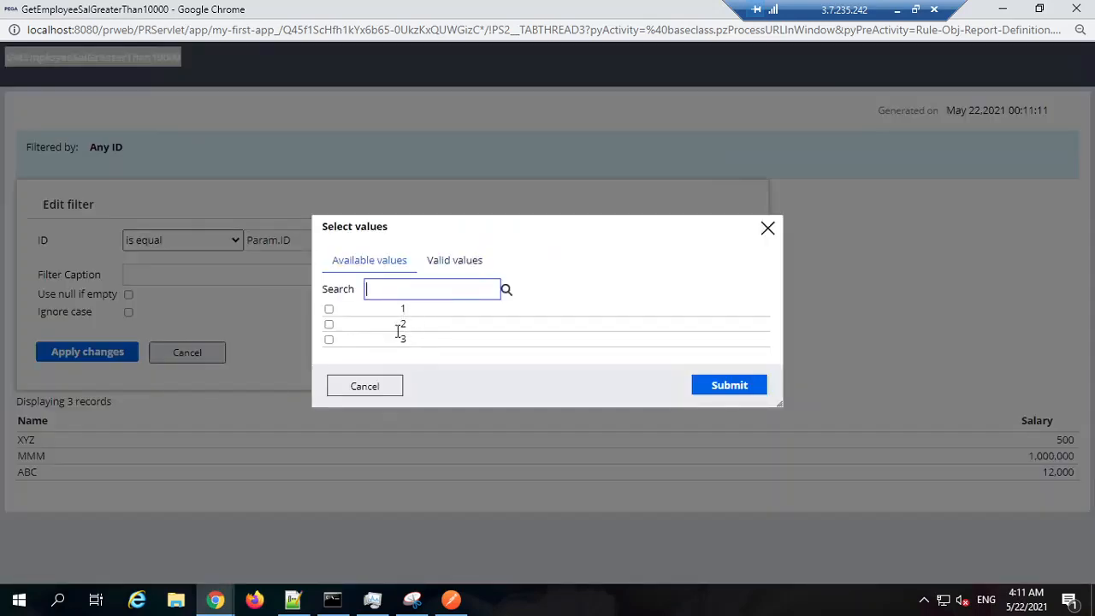
pyautogui.click(330, 309)
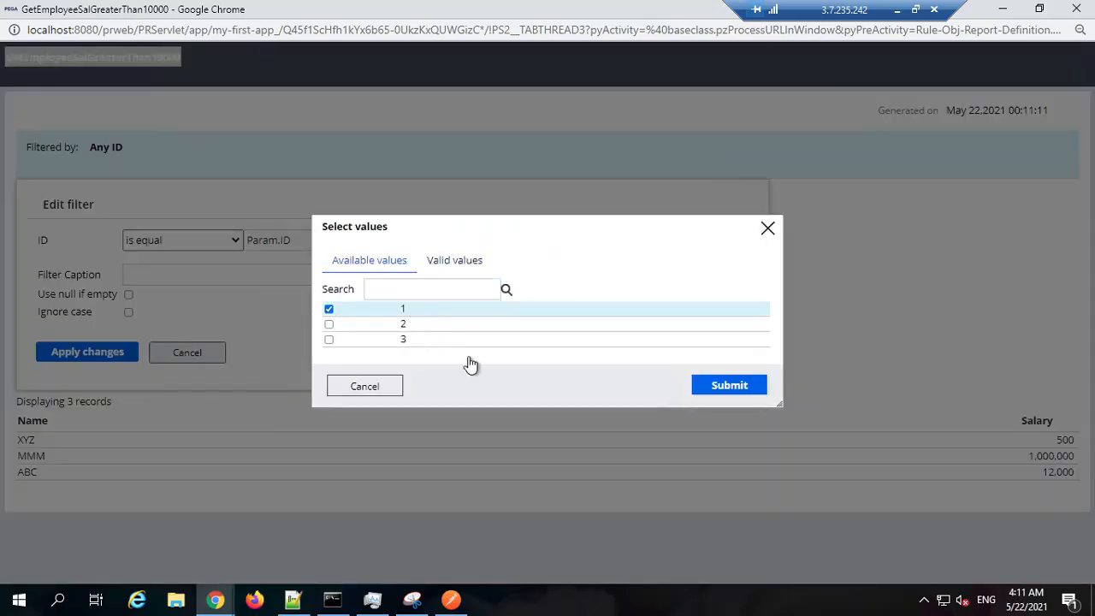
pyautogui.click(708, 389)
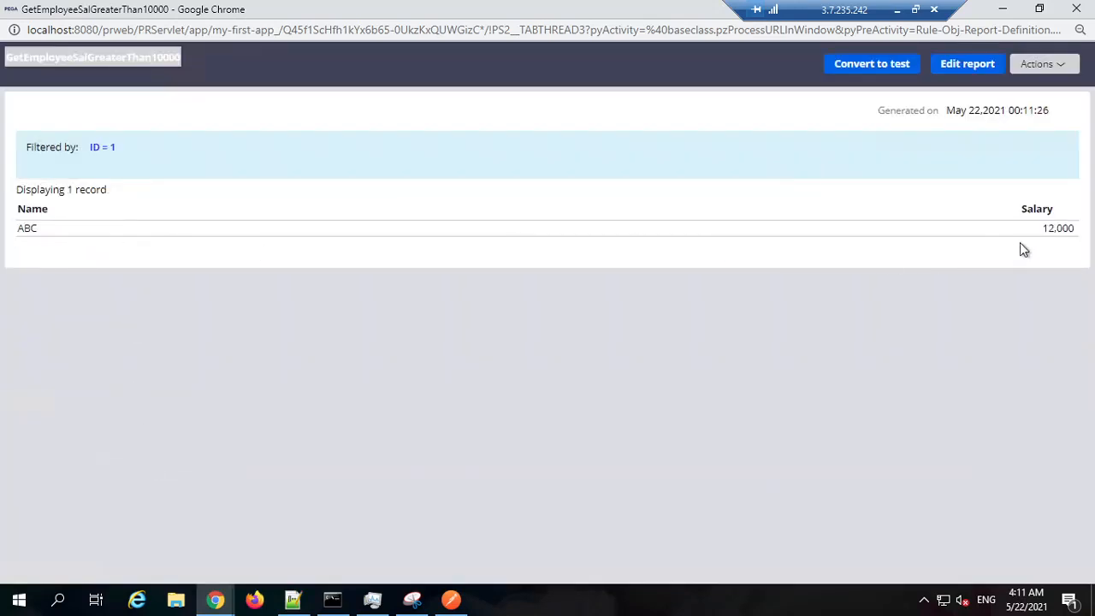
pyautogui.click(1004, 14)
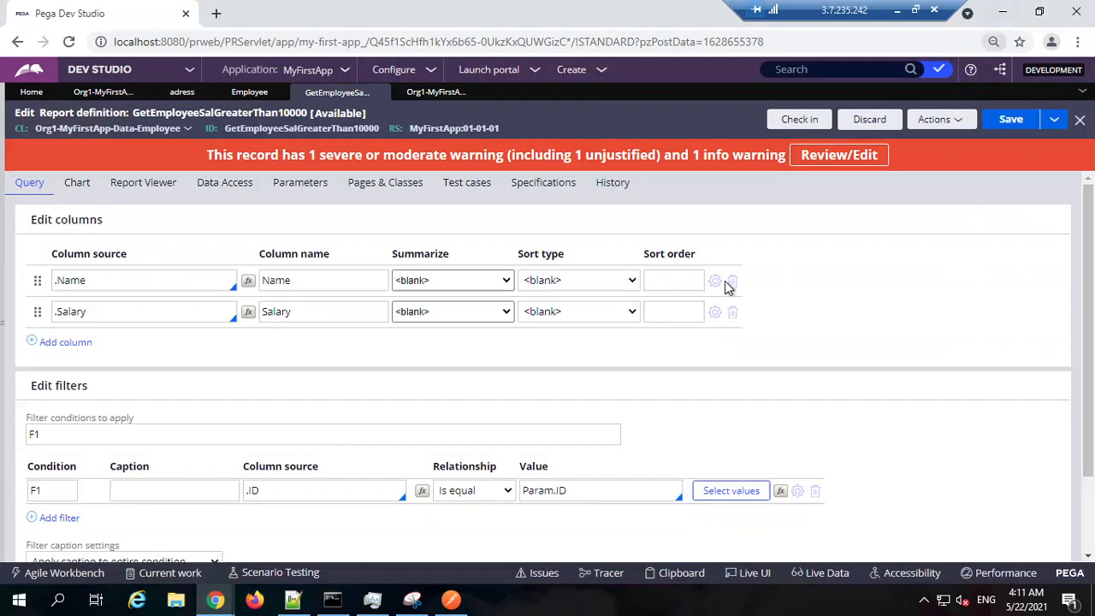
# Compare the .ID filter column with the Employee class key and the IDs in the Employee records.
pyautogui.click(275, 491)
pyautogui.tripleClick(276, 491)
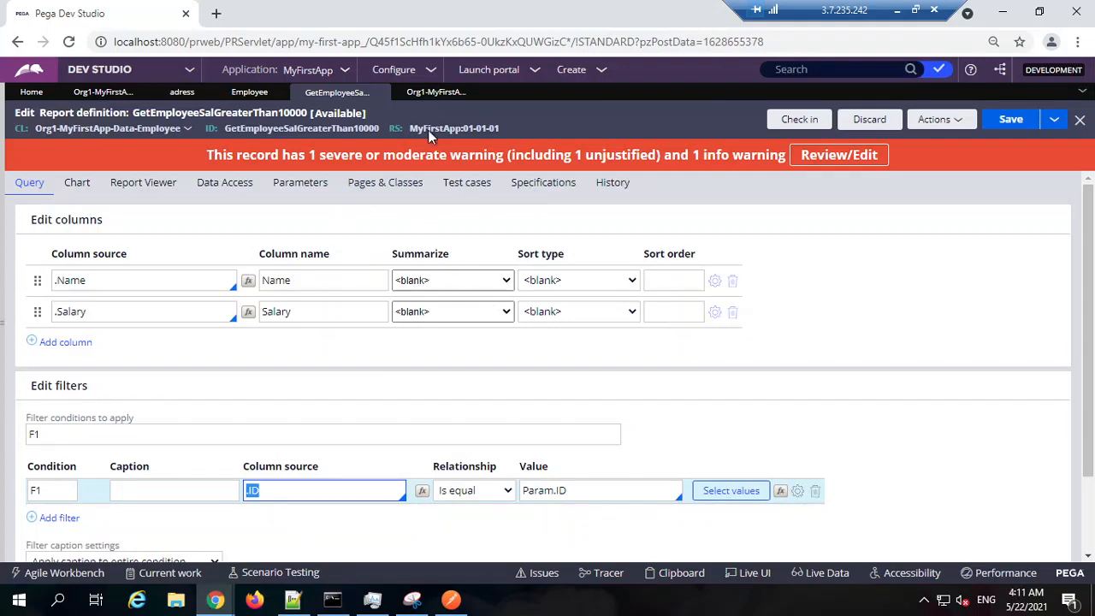
pyautogui.click(436, 92)
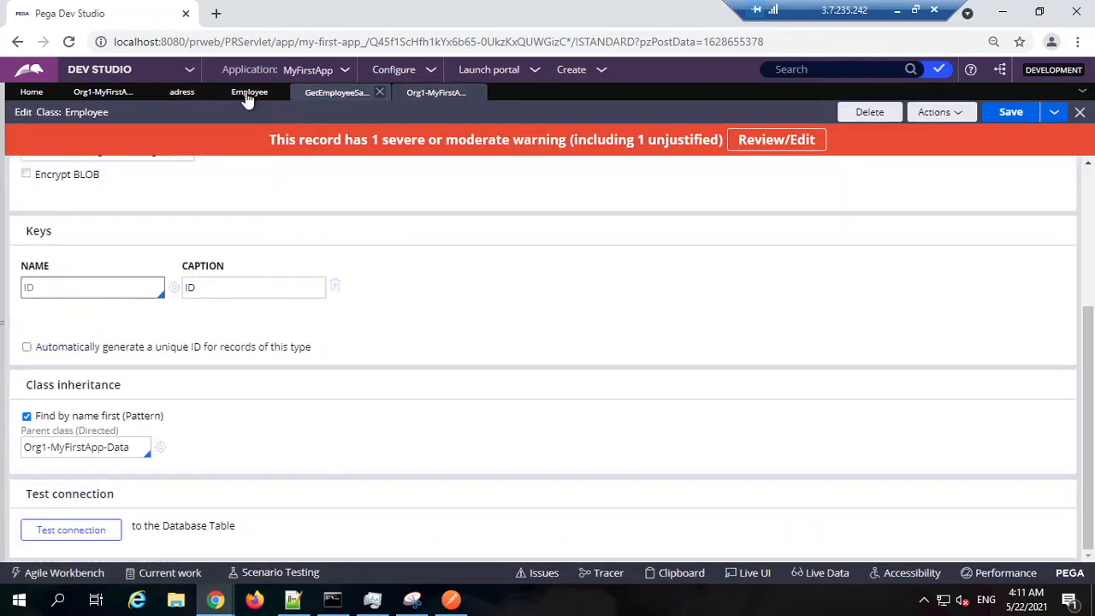
pyautogui.click(249, 91)
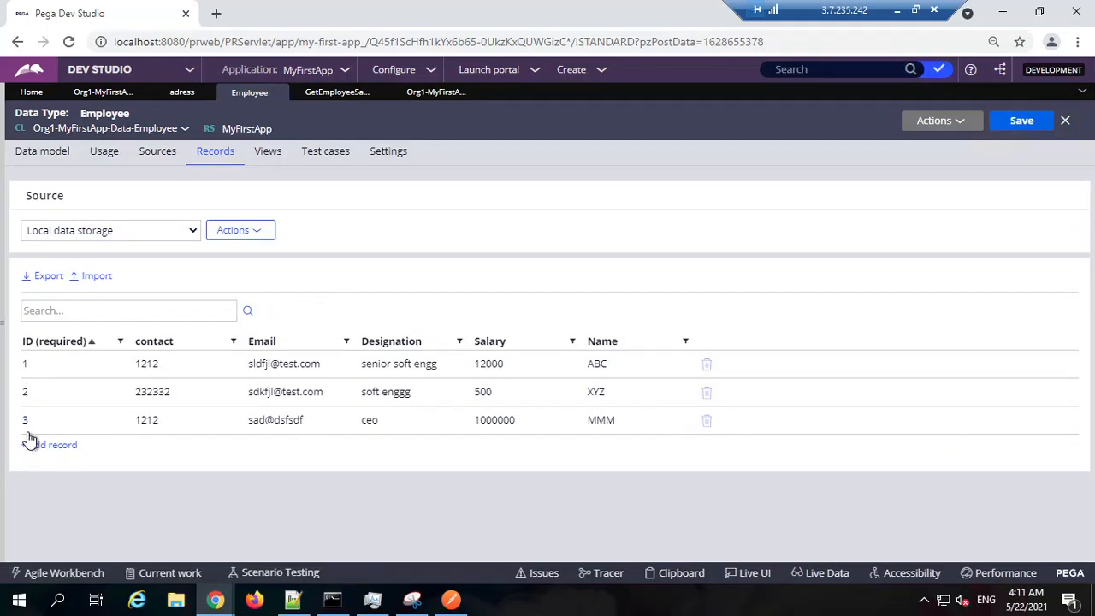
pyautogui.click(435, 94)
pyautogui.click(337, 92)
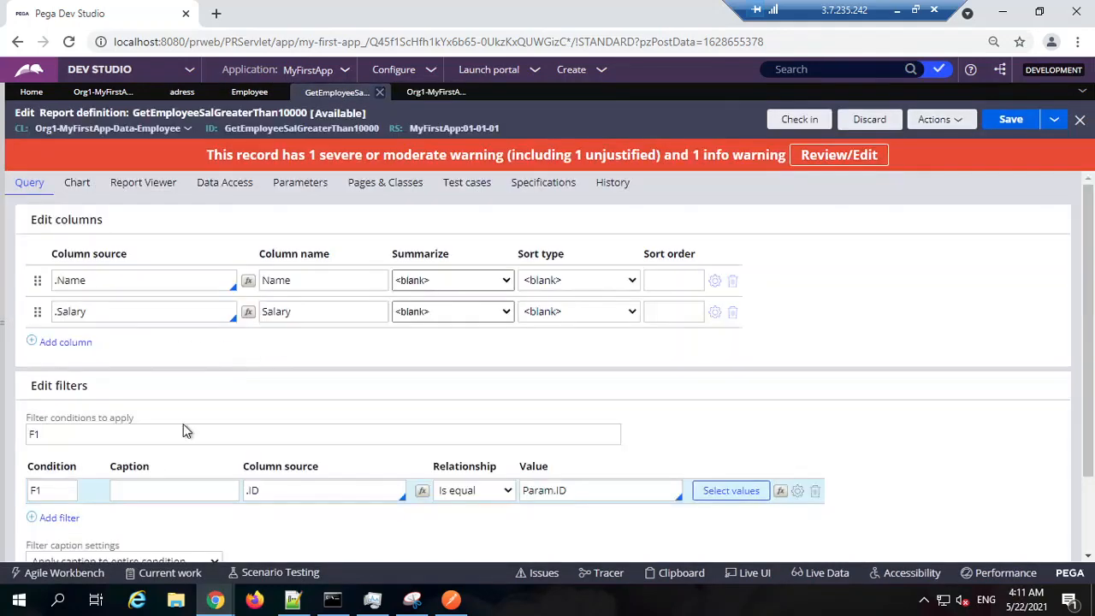
# Examine the .ID filter's Param.ID value, the report definition's name, and the Employee records, ending at the report's query.
pyautogui.click(336, 411)
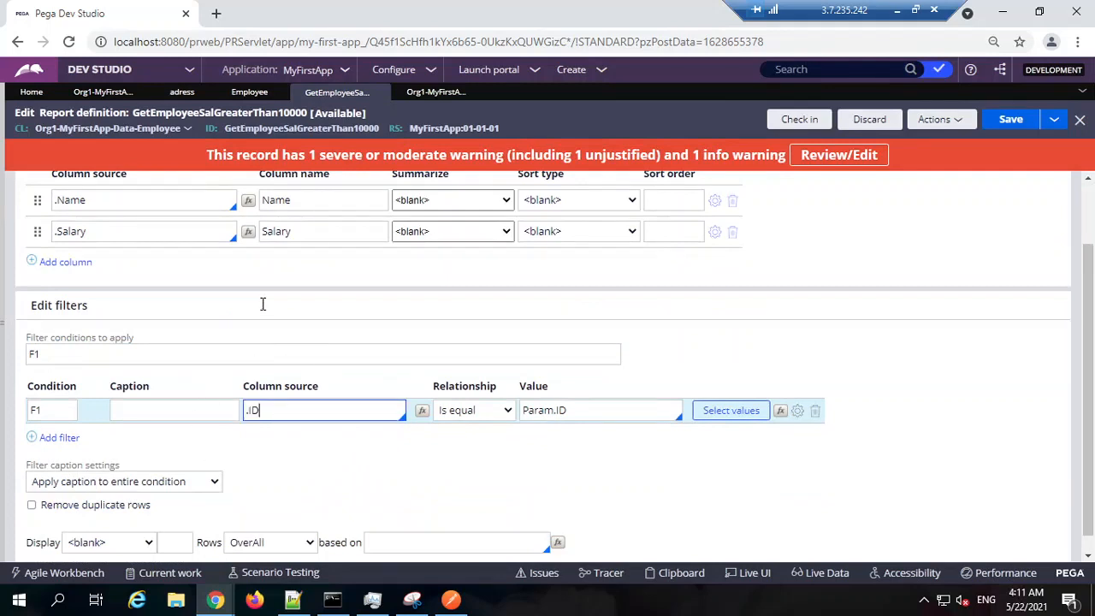
pyautogui.scroll(1, 321, 201)
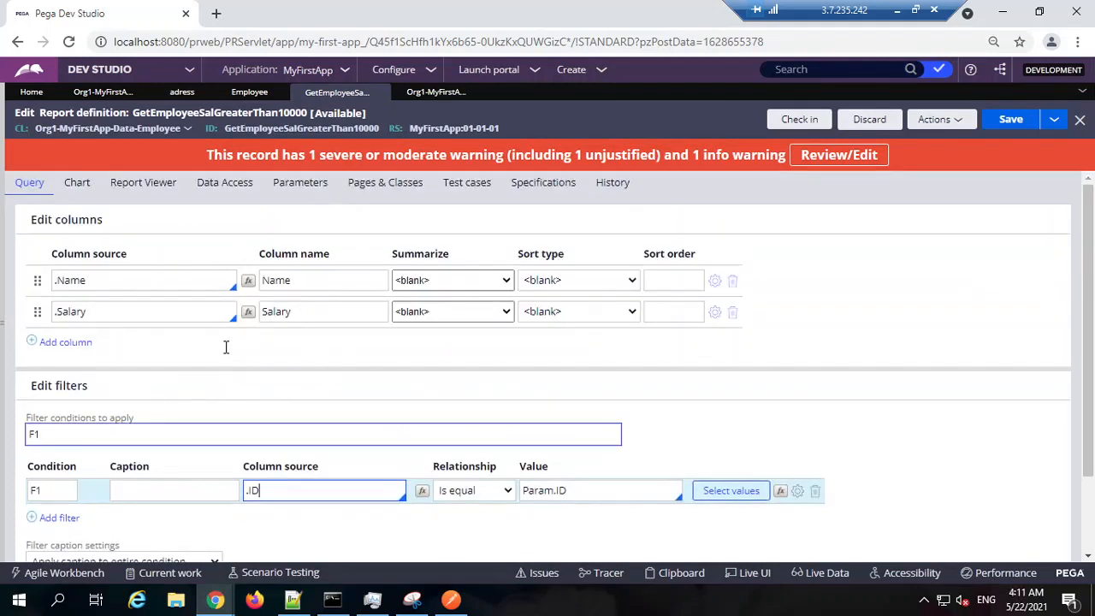
pyautogui.doubleClick(585, 492)
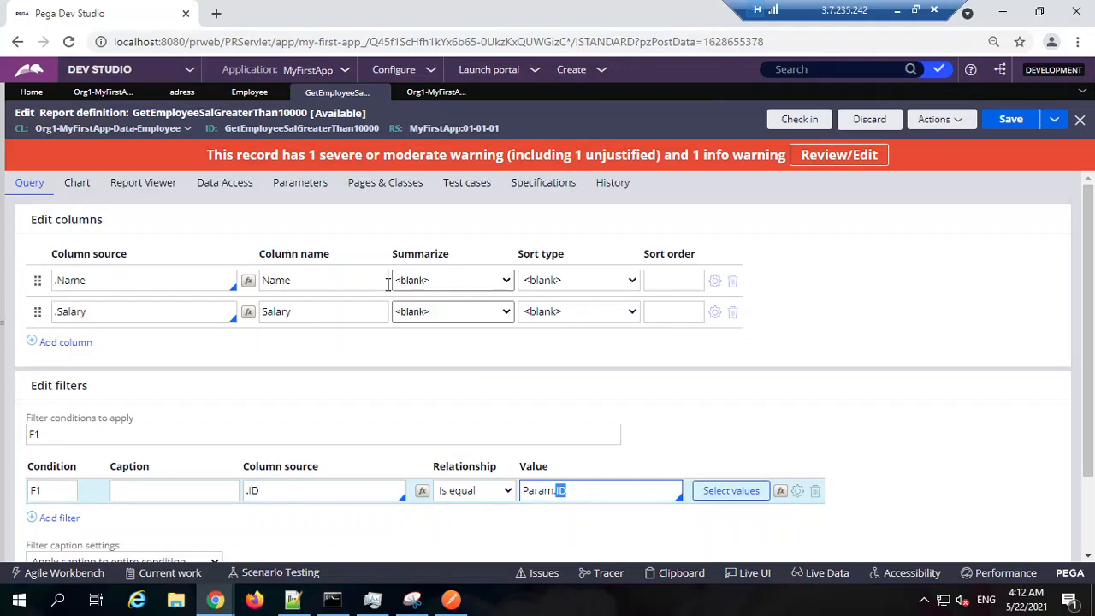
pyautogui.click(693, 310)
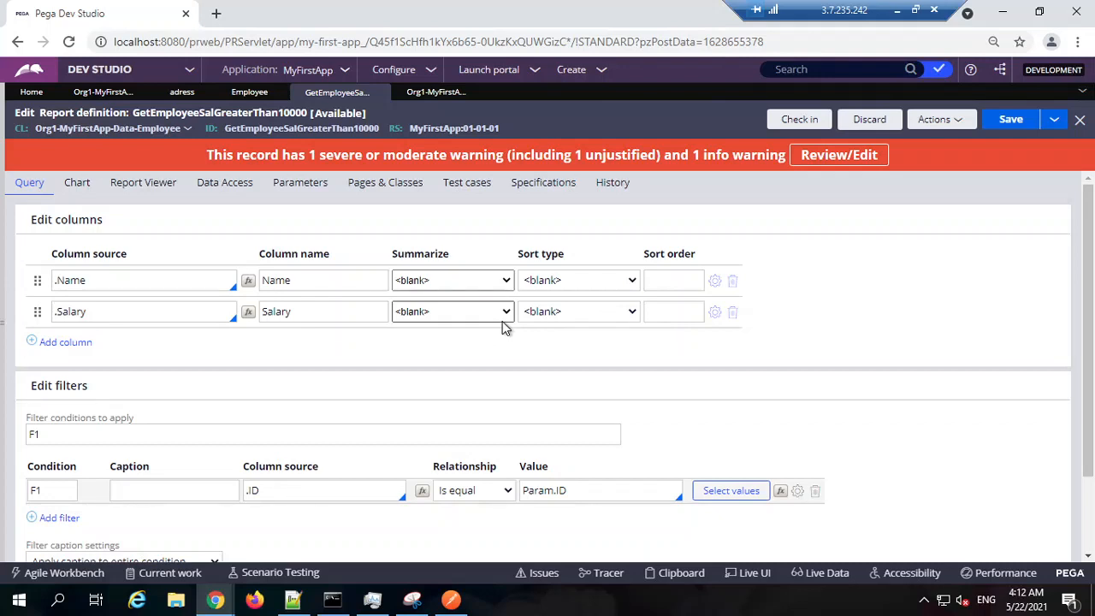
pyautogui.doubleClick(334, 129)
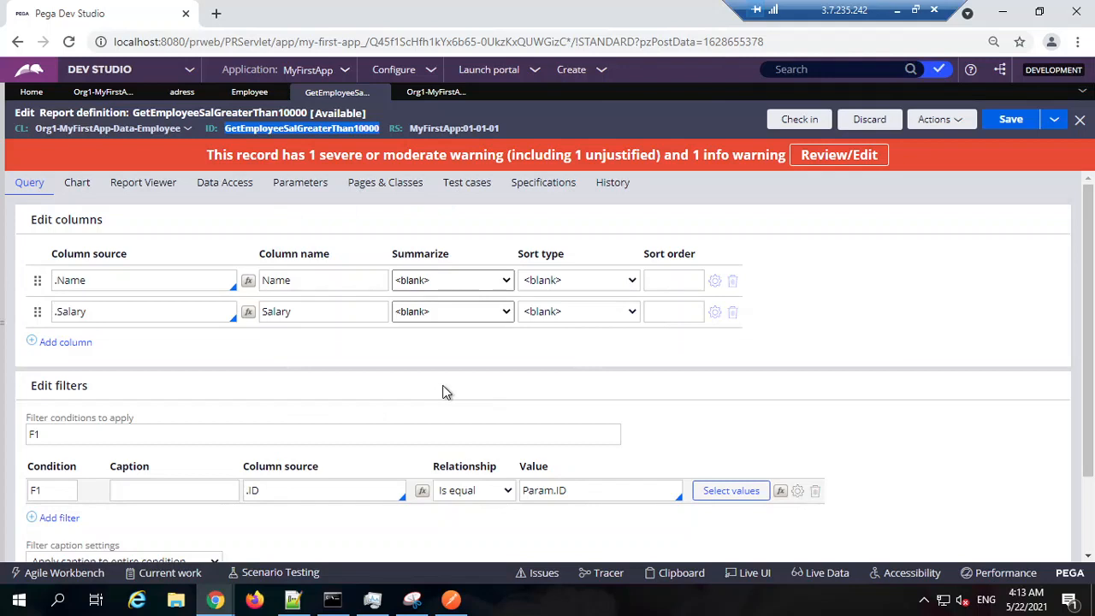
pyautogui.click(236, 92)
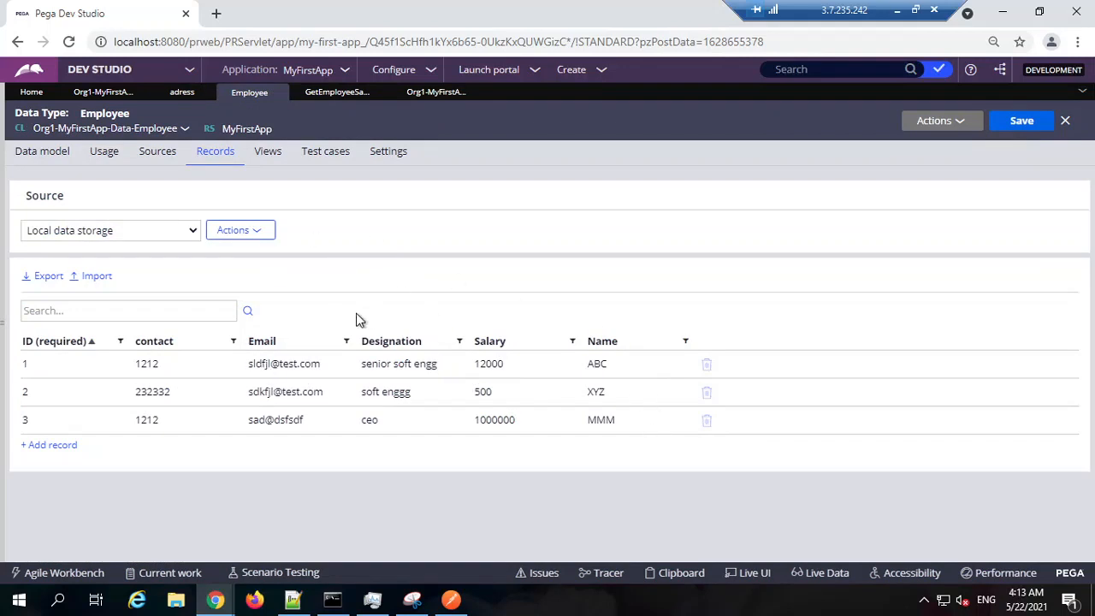
pyautogui.click(341, 94)
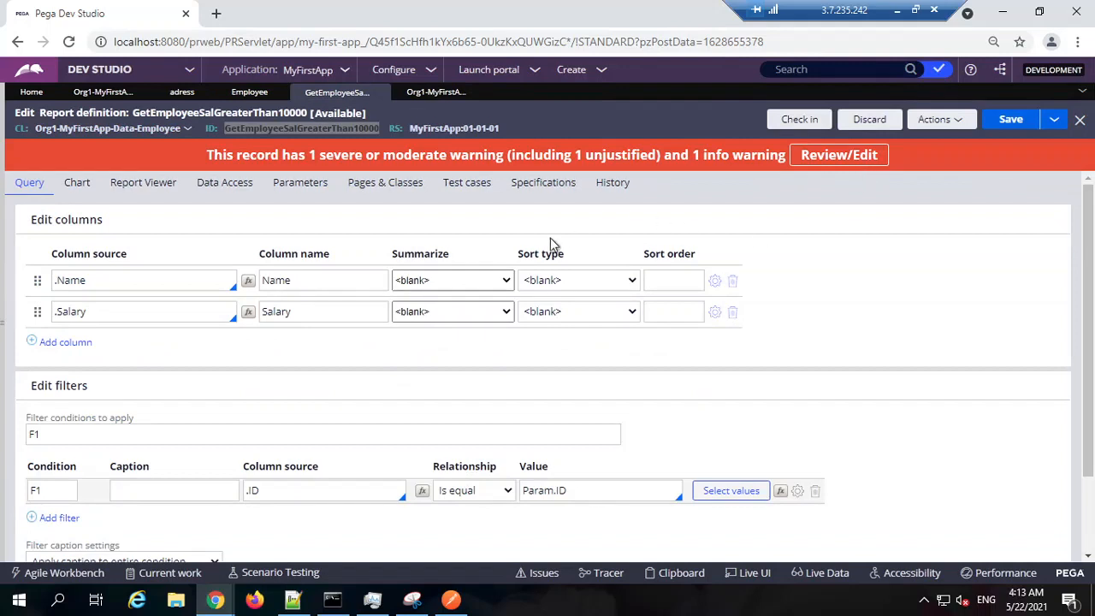
# Check in the report definition with "wip" as both warning justifications and as the check-in comment.
pyautogui.click(796, 119)
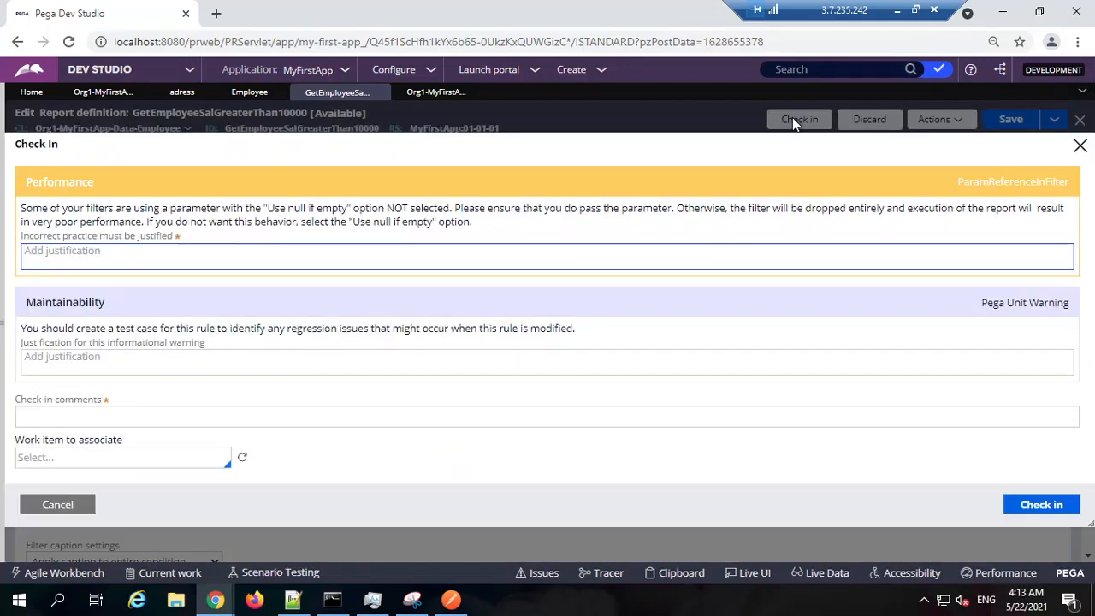
pyautogui.write('wip')
pyautogui.press('Tab')
pyautogui.write('wip')
pyautogui.press('Tab')
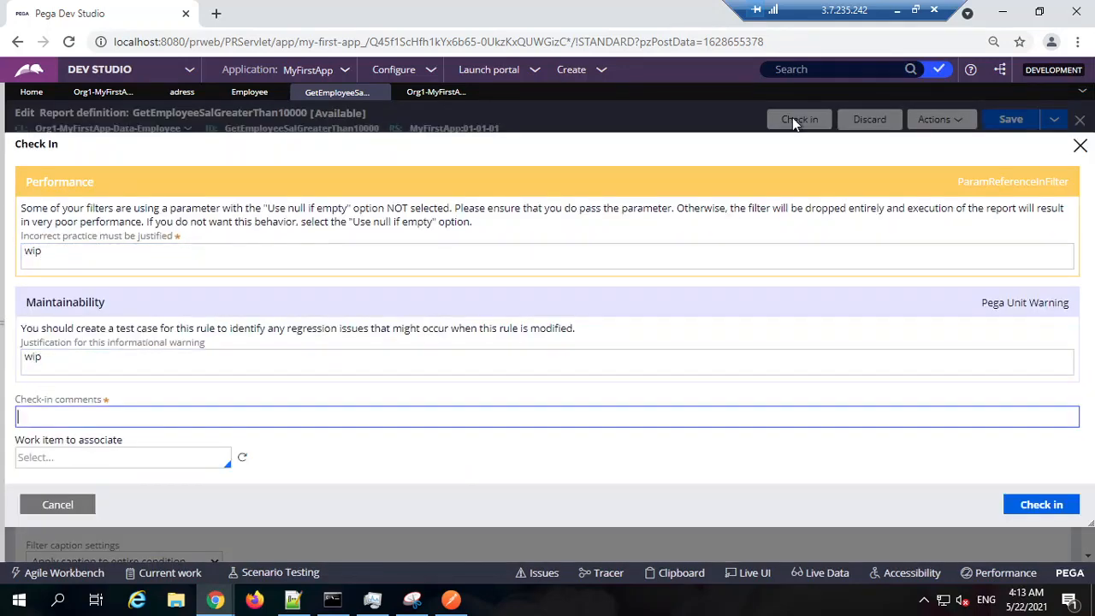
pyautogui.write('wip')
pyautogui.press('Return')
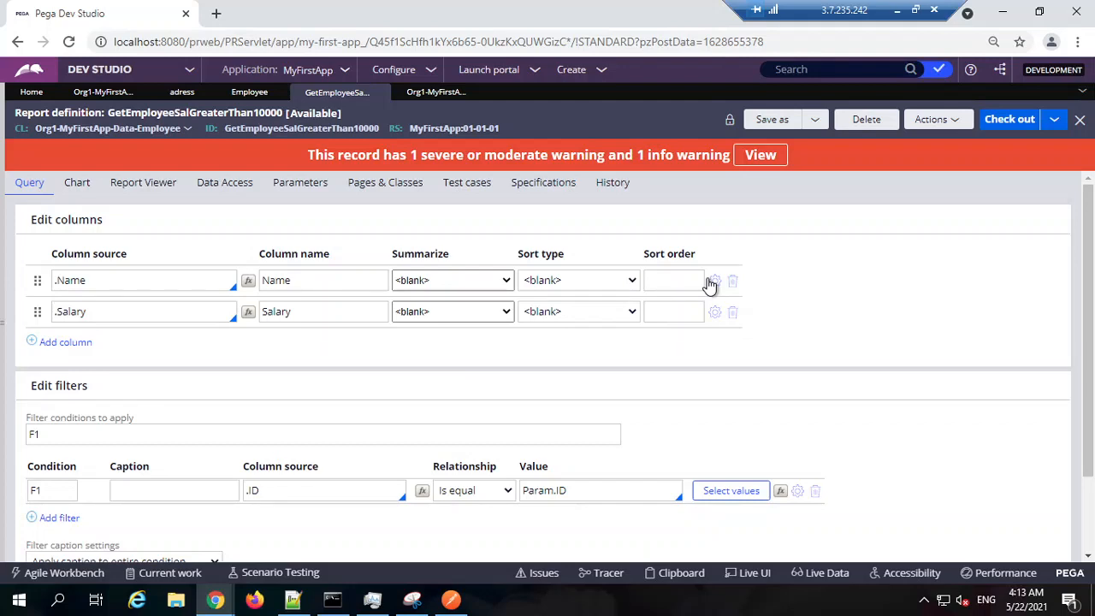
# Compare the filter's Param.ID value with the ID entry in the report definition's parameter list.
pyautogui.doubleClick(584, 487)
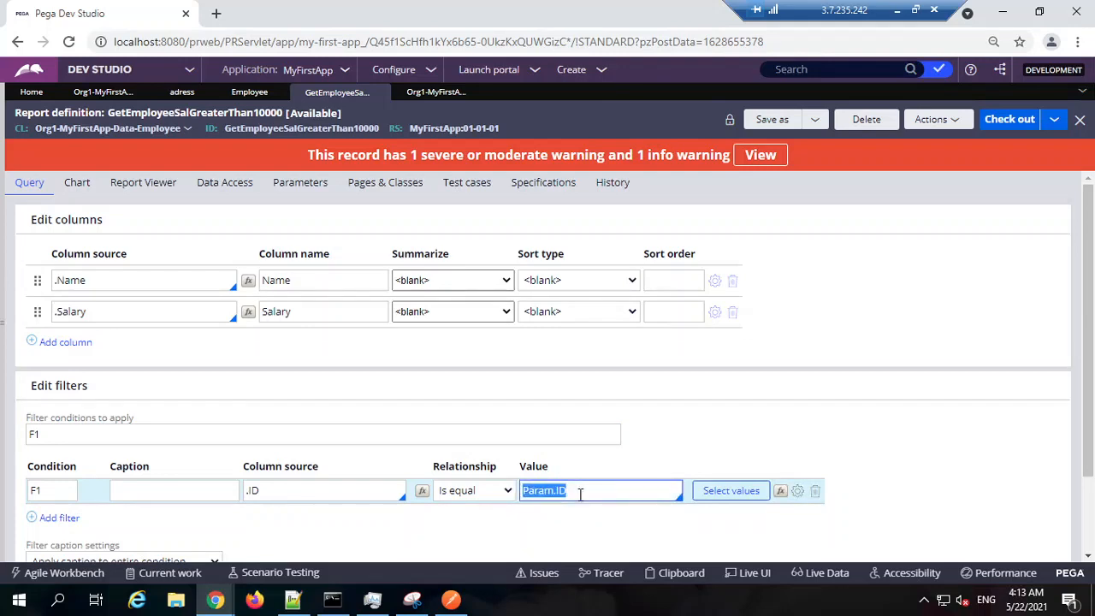
pyautogui.click(297, 185)
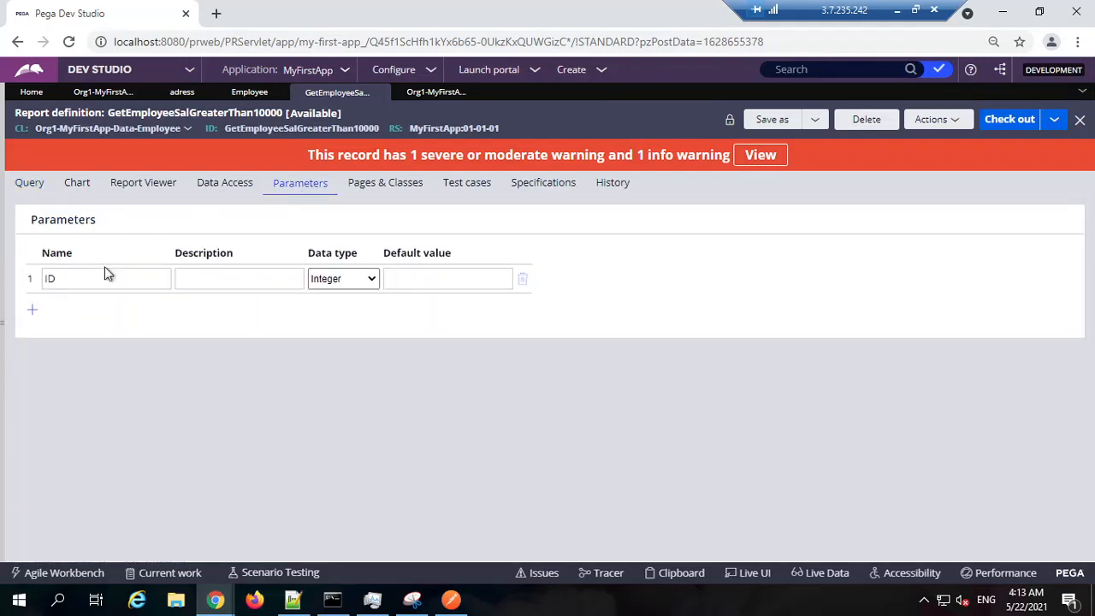
pyautogui.click(75, 274)
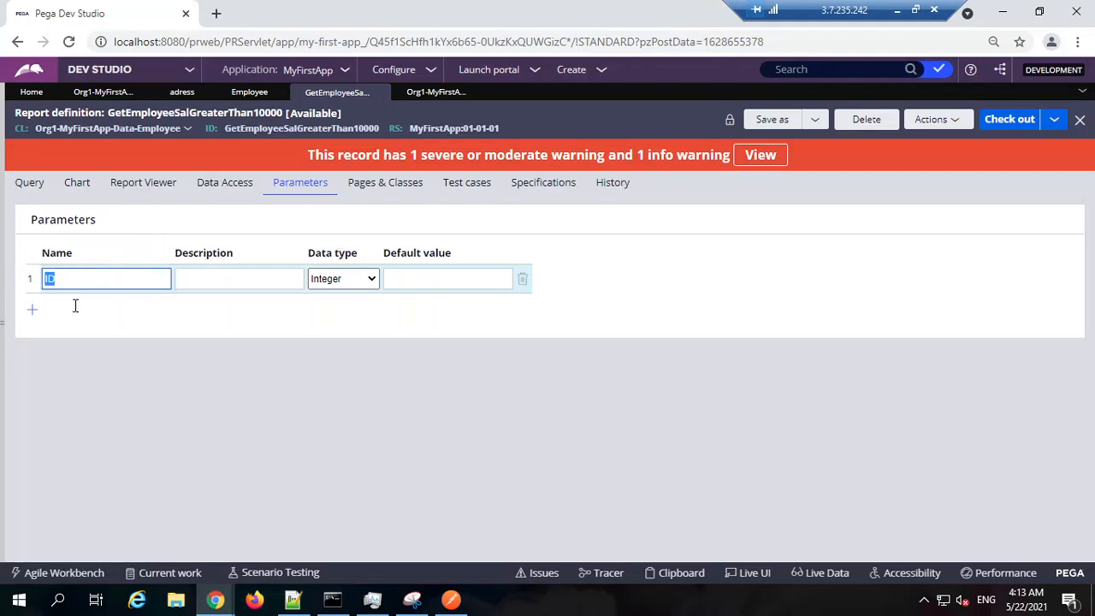
pyautogui.click(107, 280)
pyautogui.doubleClick(107, 281)
pyautogui.click(143, 365)
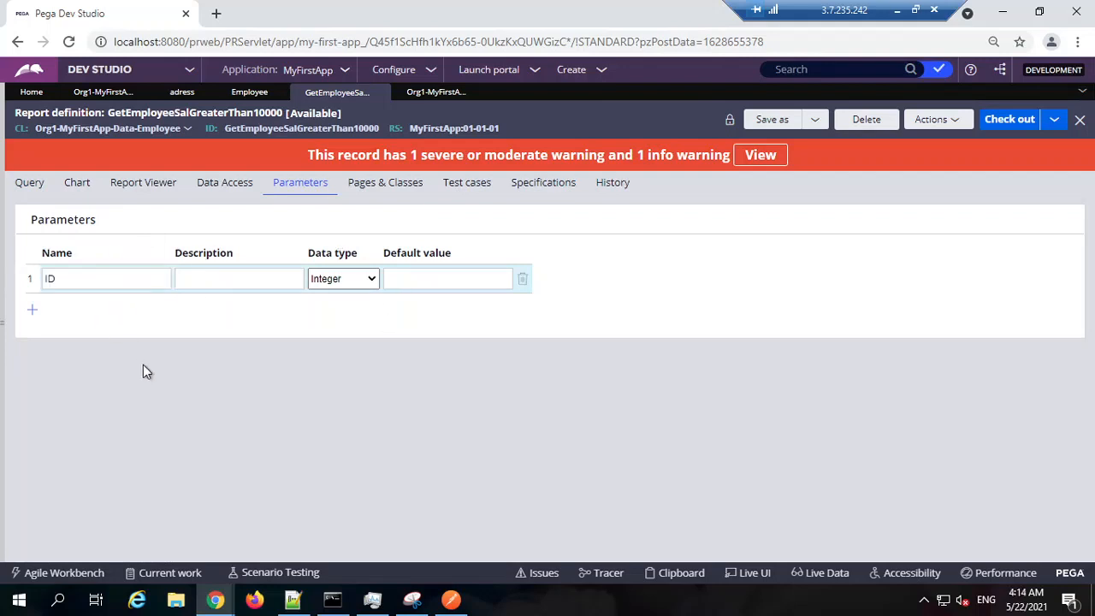
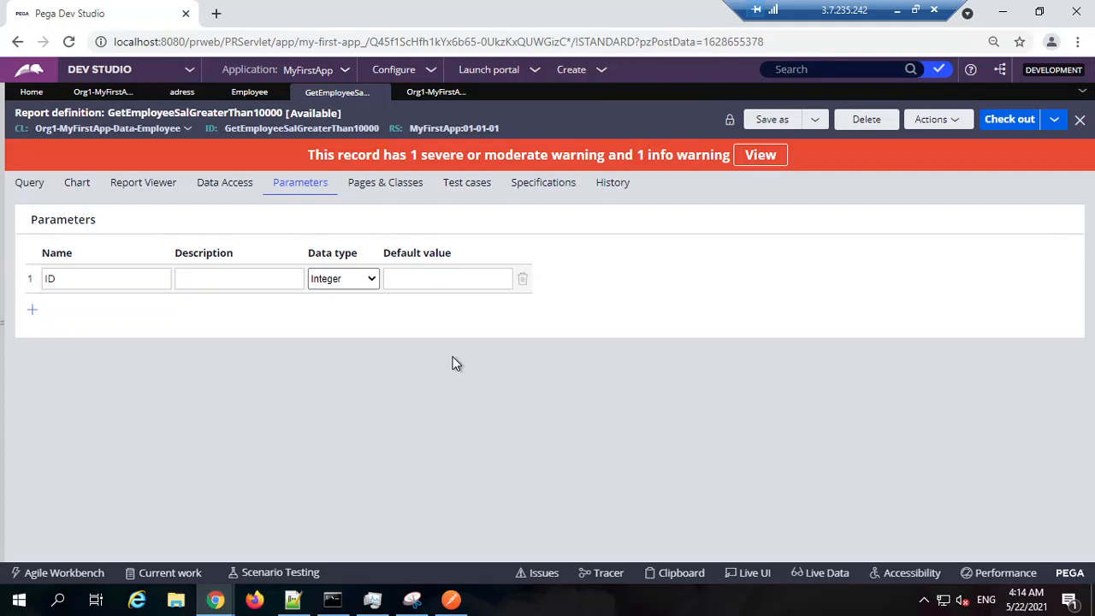
pyautogui.doubleClick(91, 284)
# Change filter condition F1 in the query to .Salary greater than Param.Salary.
pyautogui.click(26, 183)
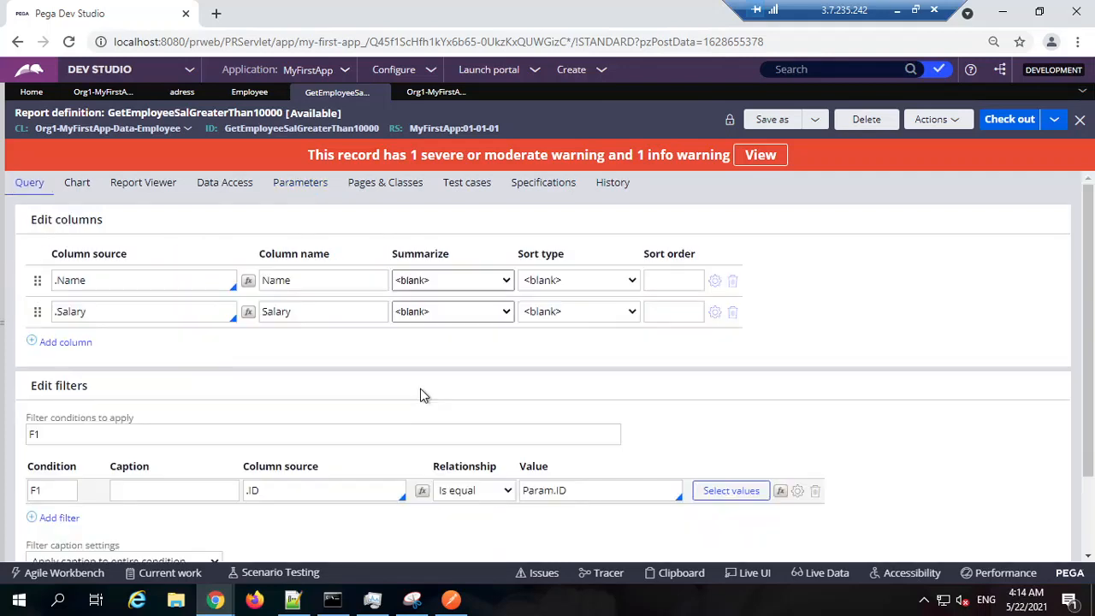
pyautogui.click(283, 487)
pyautogui.hotkey('ctrl', 'a')
pyautogui.press('BackSpace')
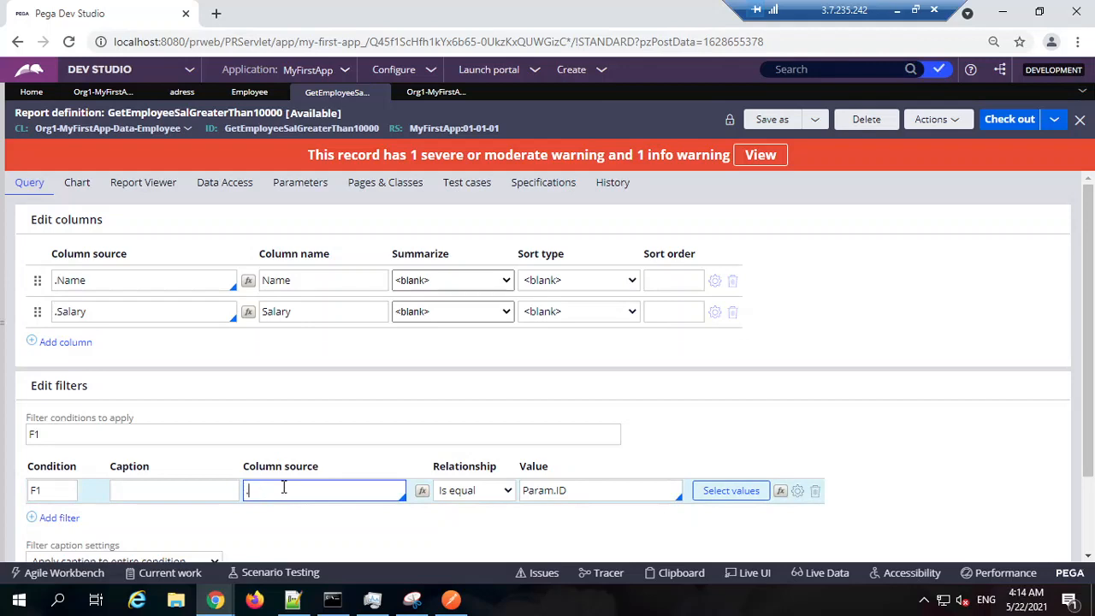
pyautogui.write('.sala')
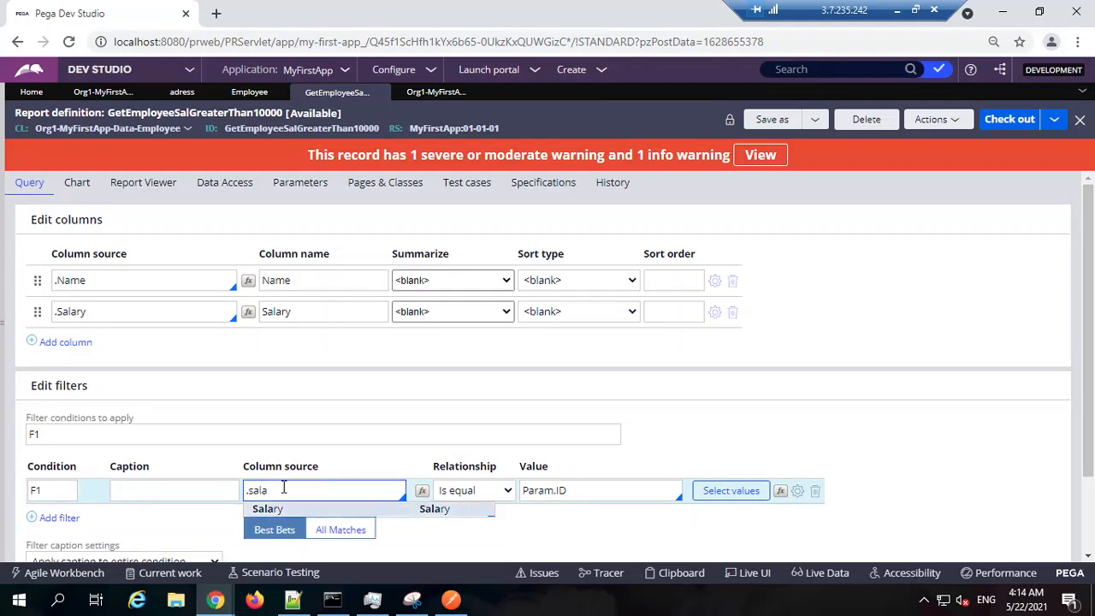
pyautogui.press('Return')
pyautogui.click(479, 500)
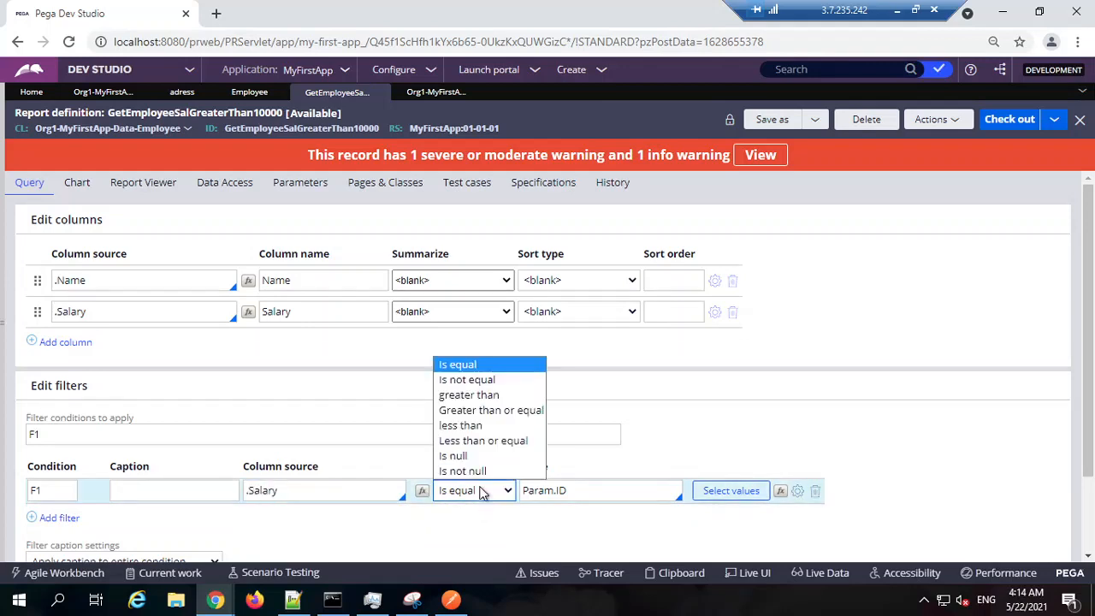
pyautogui.click(492, 394)
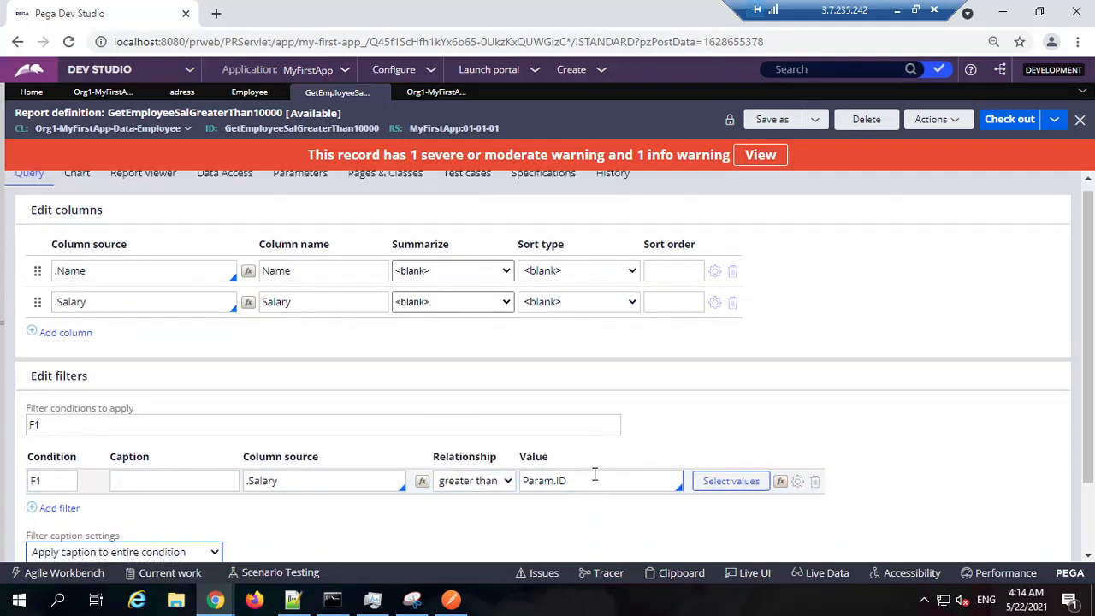
pyautogui.click(594, 475)
pyautogui.doubleClick(595, 475)
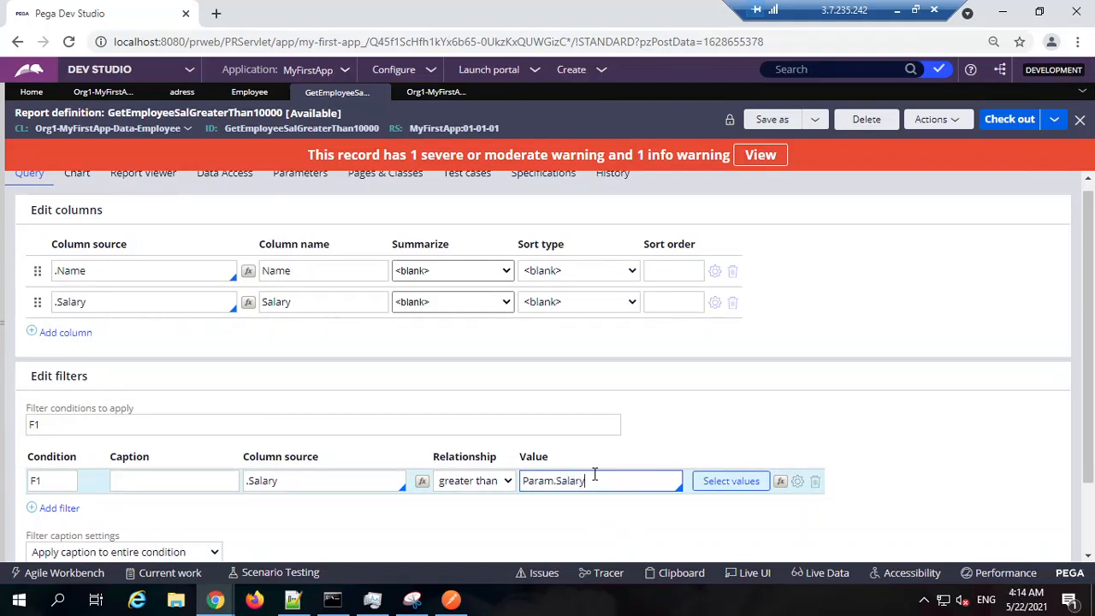
# Look up the property type of Salary in the Employee data model.
pyautogui.click(332, 481)
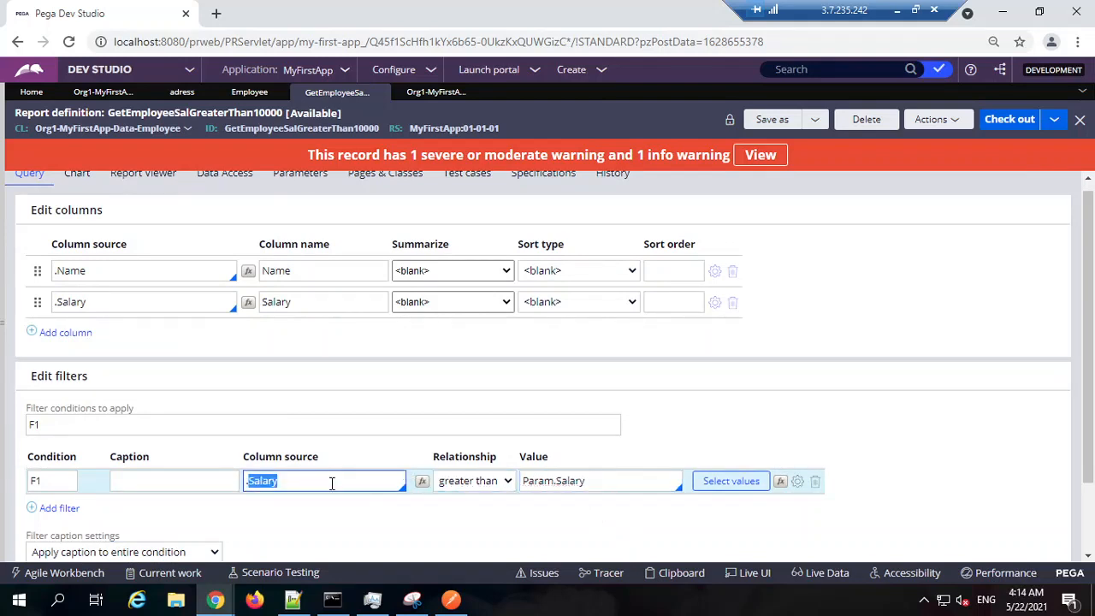
pyautogui.click(249, 92)
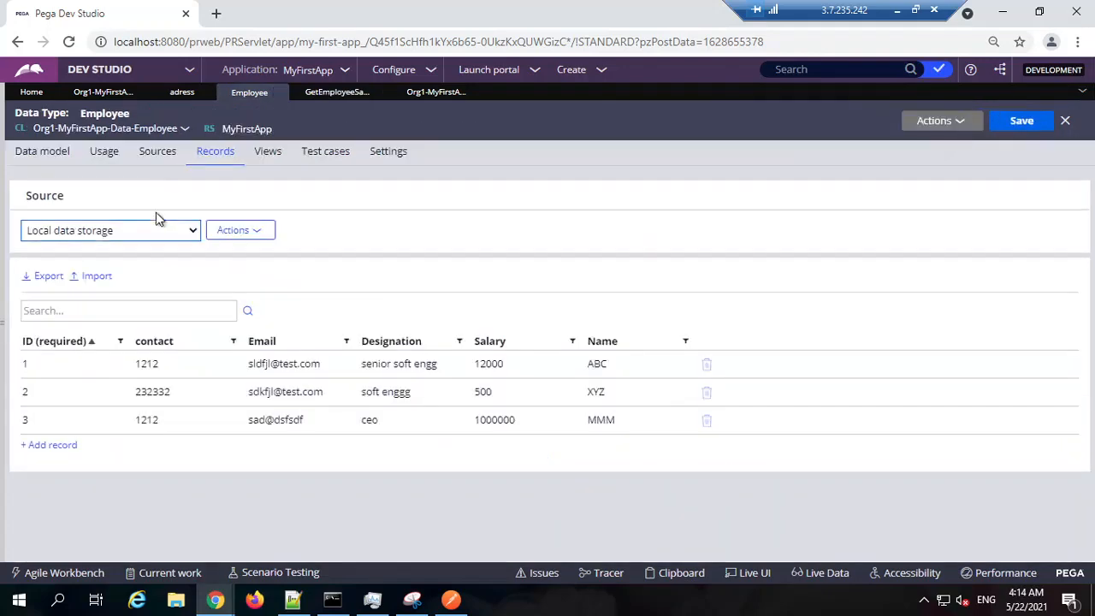
pyautogui.click(47, 152)
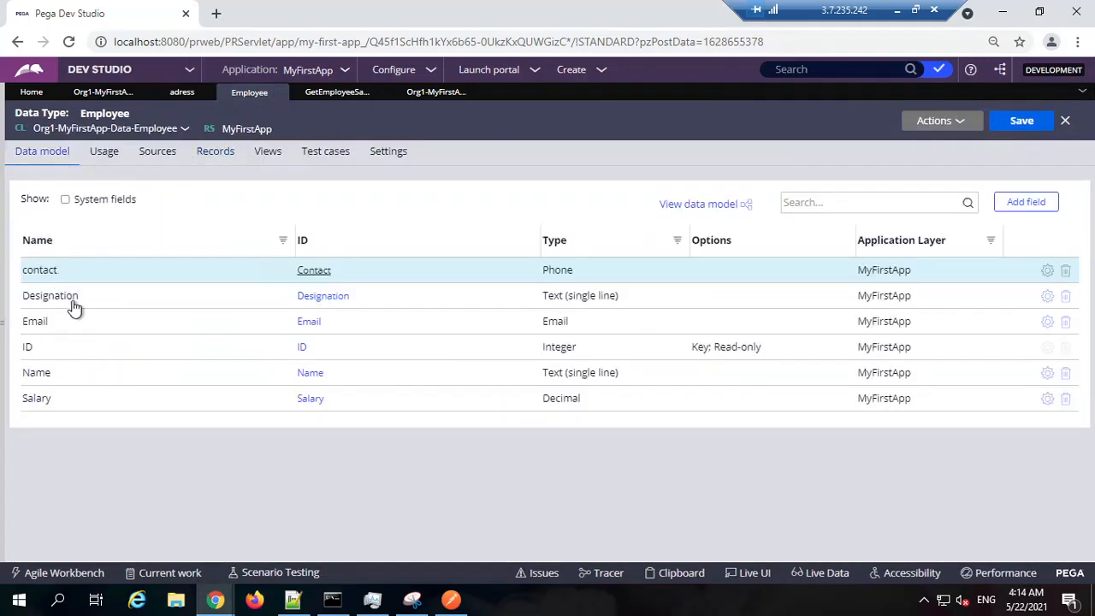
pyautogui.click(312, 400)
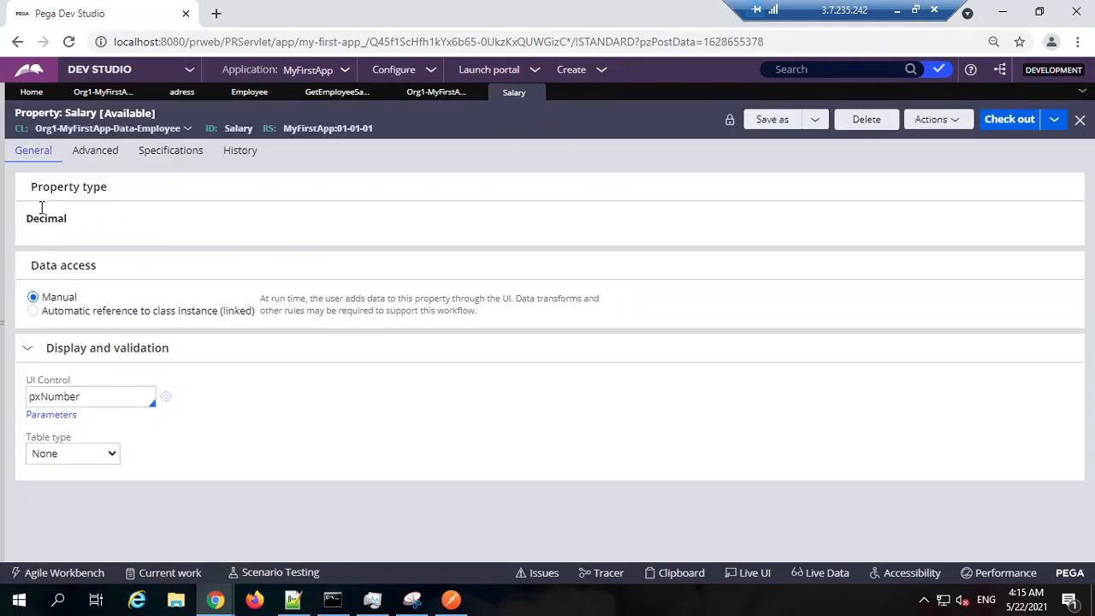
pyautogui.doubleClick(42, 217)
pyautogui.click(421, 92)
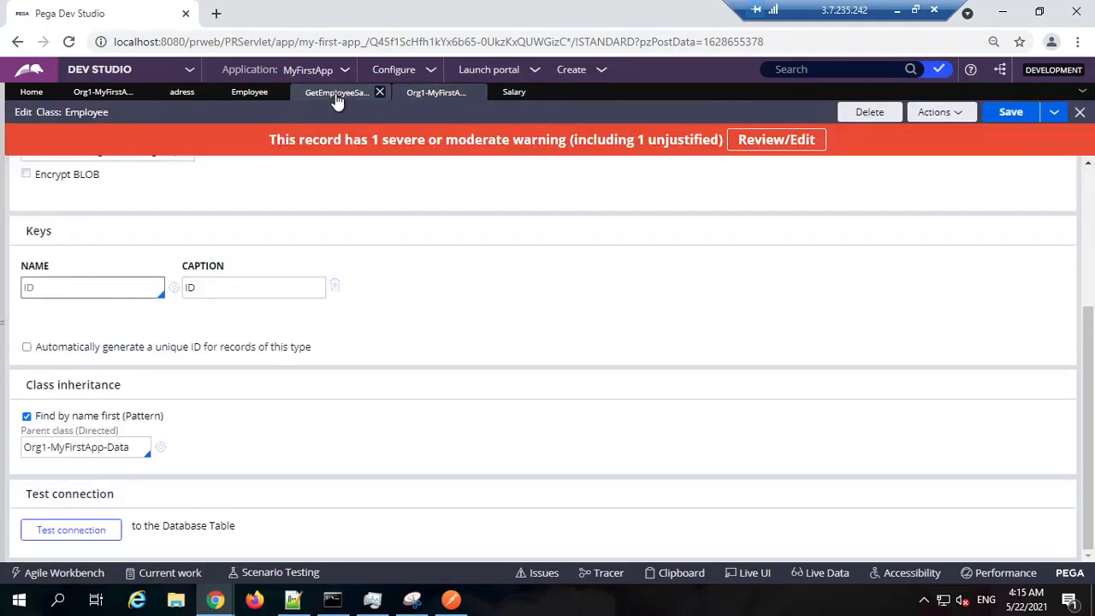
# Rename the report definition's ID parameter to Salary, copying the name from the filter value.
pyautogui.click(337, 92)
pyautogui.click(299, 181)
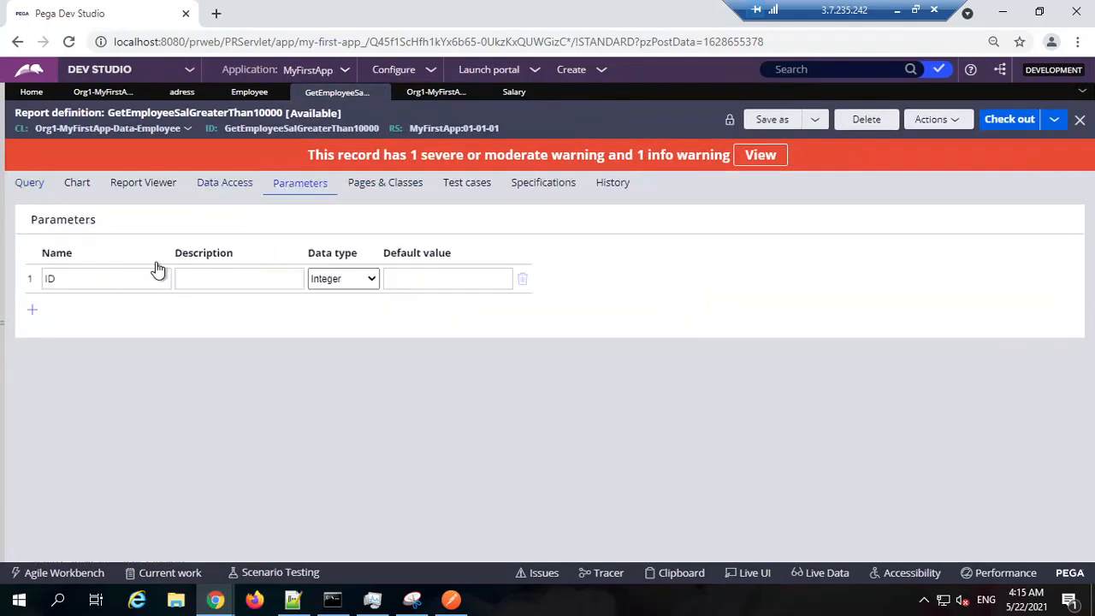
pyautogui.doubleClick(94, 280)
pyautogui.click(27, 182)
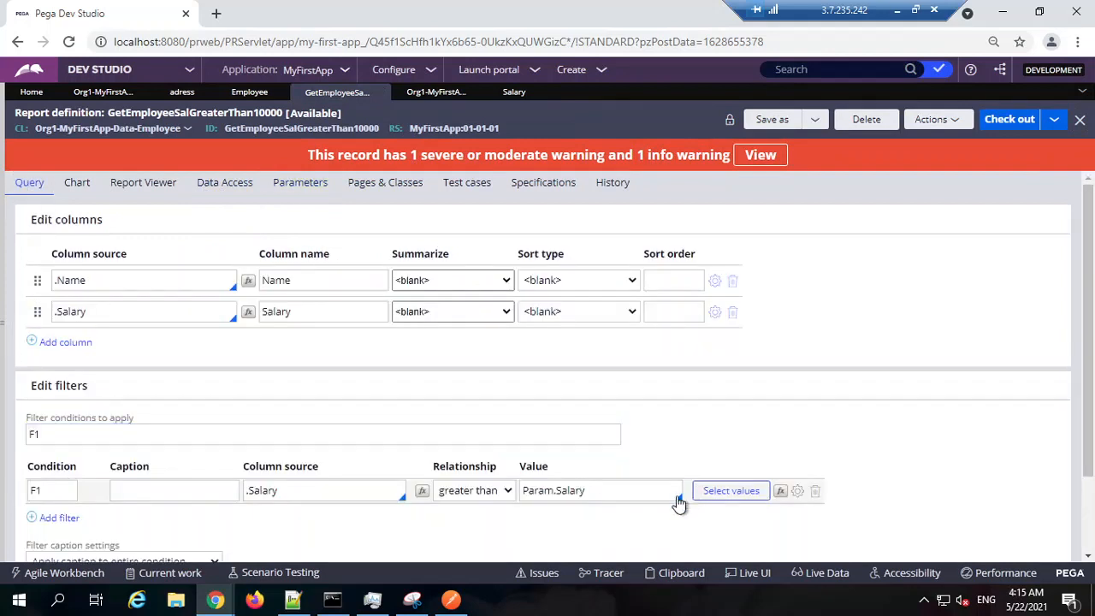
pyautogui.doubleClick(585, 490)
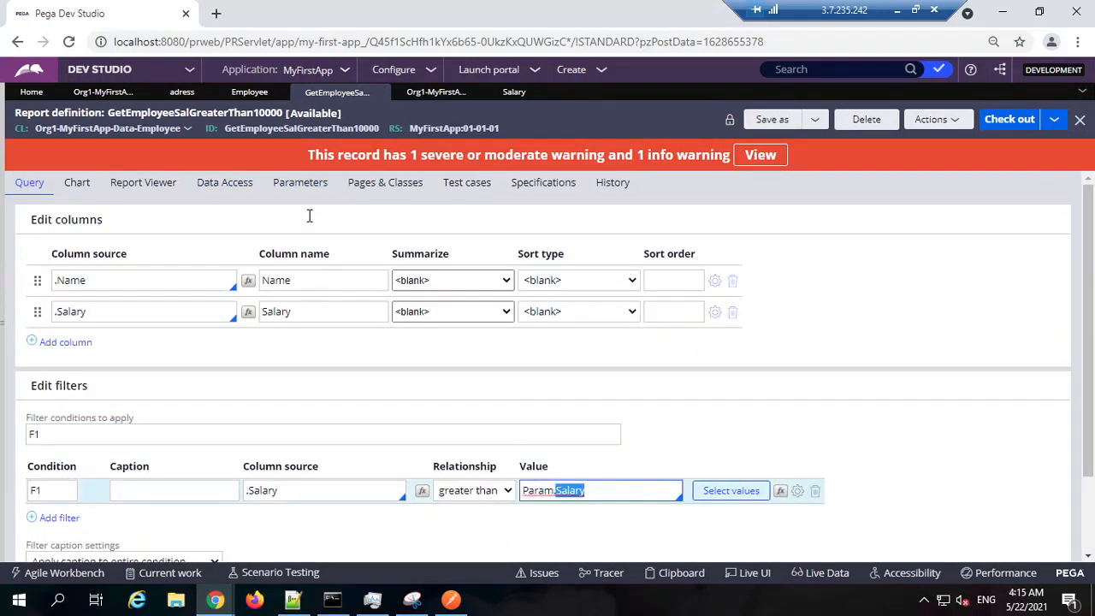
pyautogui.click(567, 491)
pyautogui.doubleClick(570, 488)
pyautogui.tripleClick(576, 492)
pyautogui.click(579, 493)
pyautogui.doubleClick(579, 493)
pyautogui.hotkey('ctrl', 'c')
pyautogui.click(300, 182)
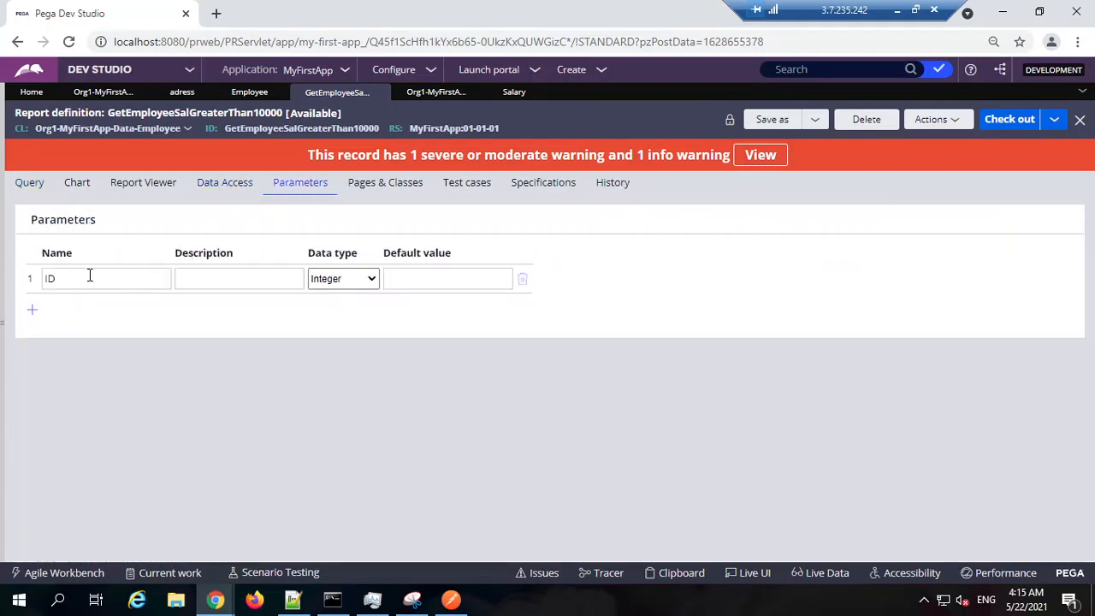
pyautogui.doubleClick(90, 276)
pyautogui.hotkey('ctrl', 'v')
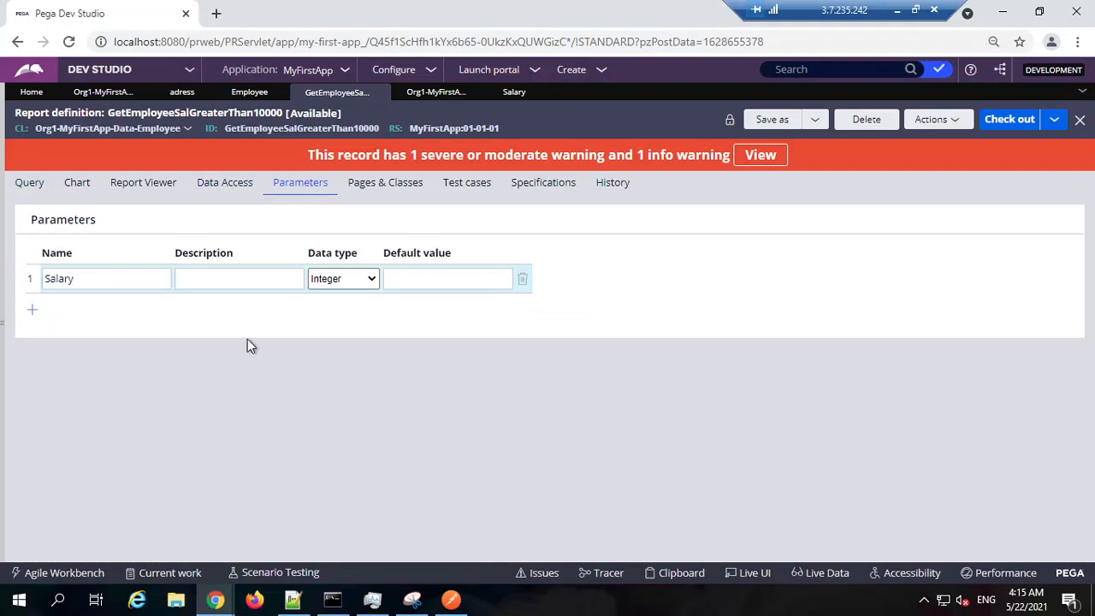
# Set the Salary parameter's data type to Double, then check out and save the report definition.
pyautogui.click(370, 279)
pyautogui.click(361, 336)
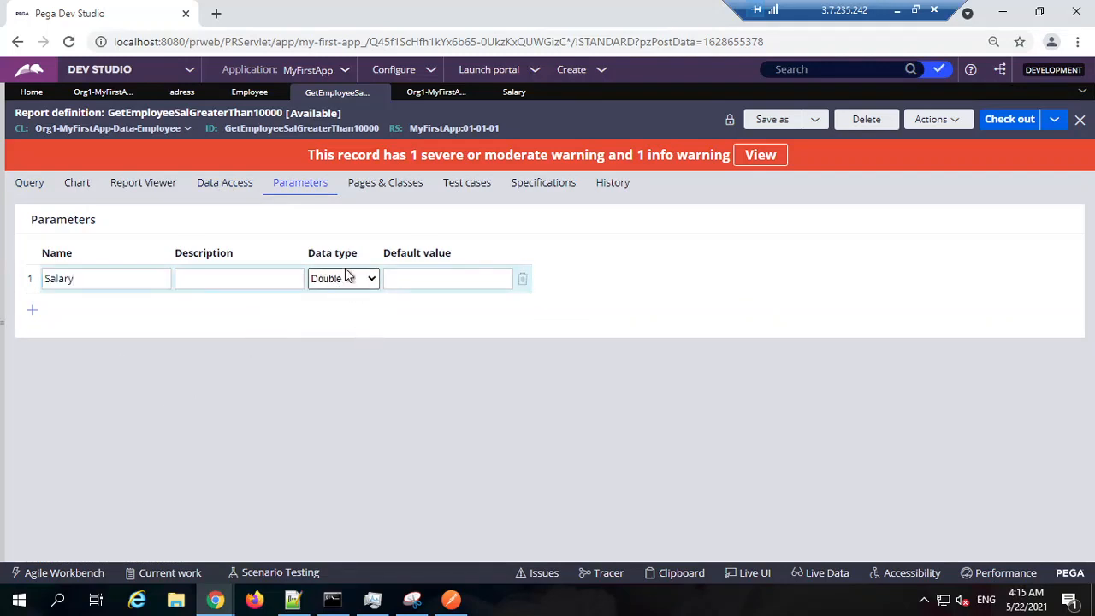
pyautogui.click(996, 127)
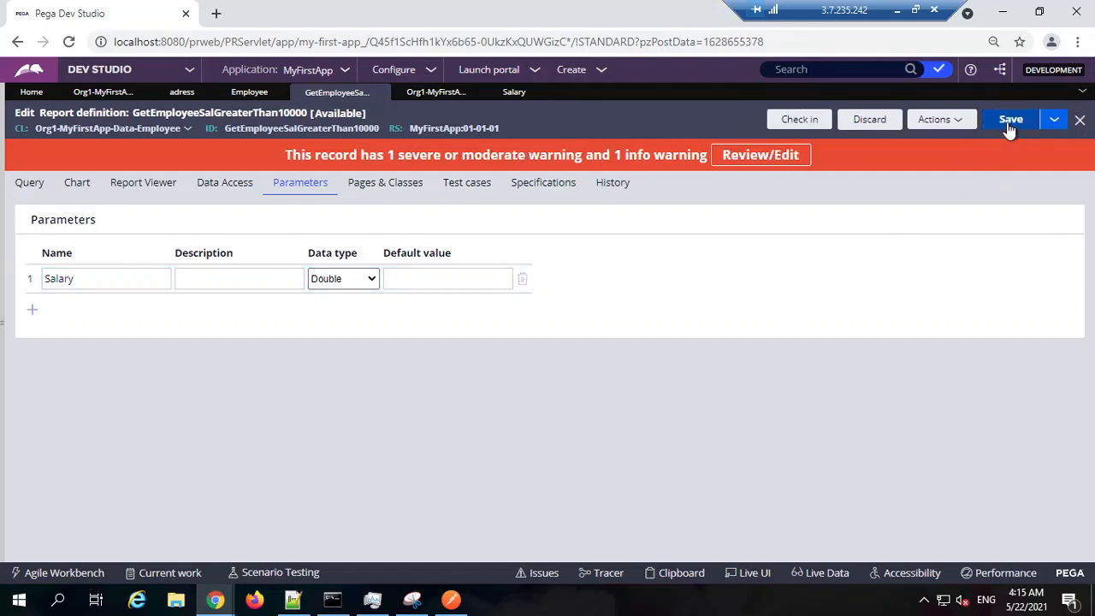
pyautogui.click(1008, 124)
# Set the Salary parameter's data type to Decimal and save the report definition.
pyautogui.click(362, 279)
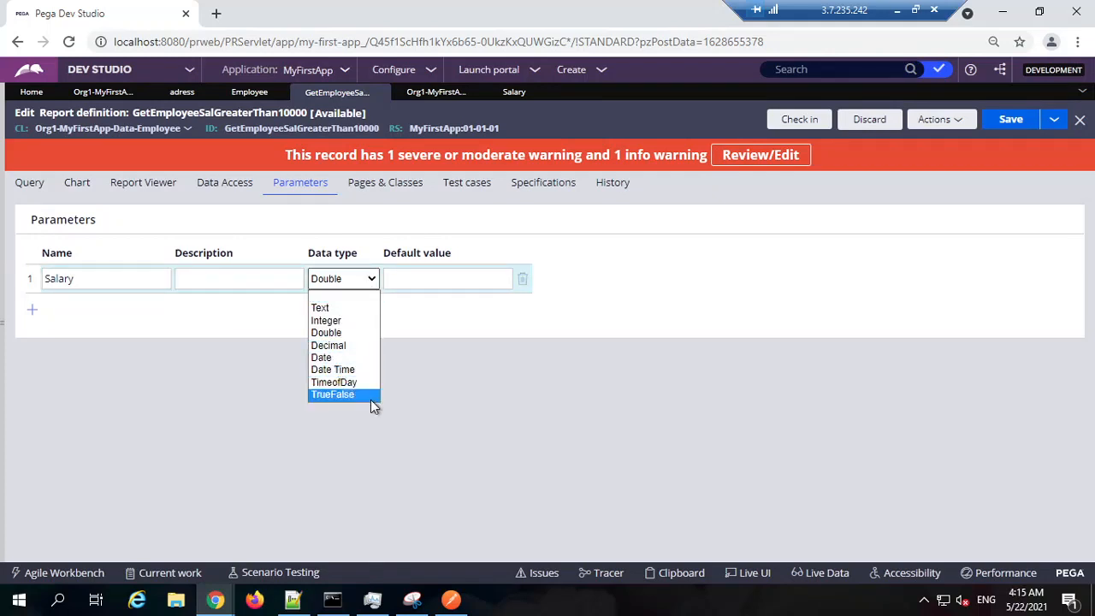
pyautogui.click(365, 346)
pyautogui.click(1003, 125)
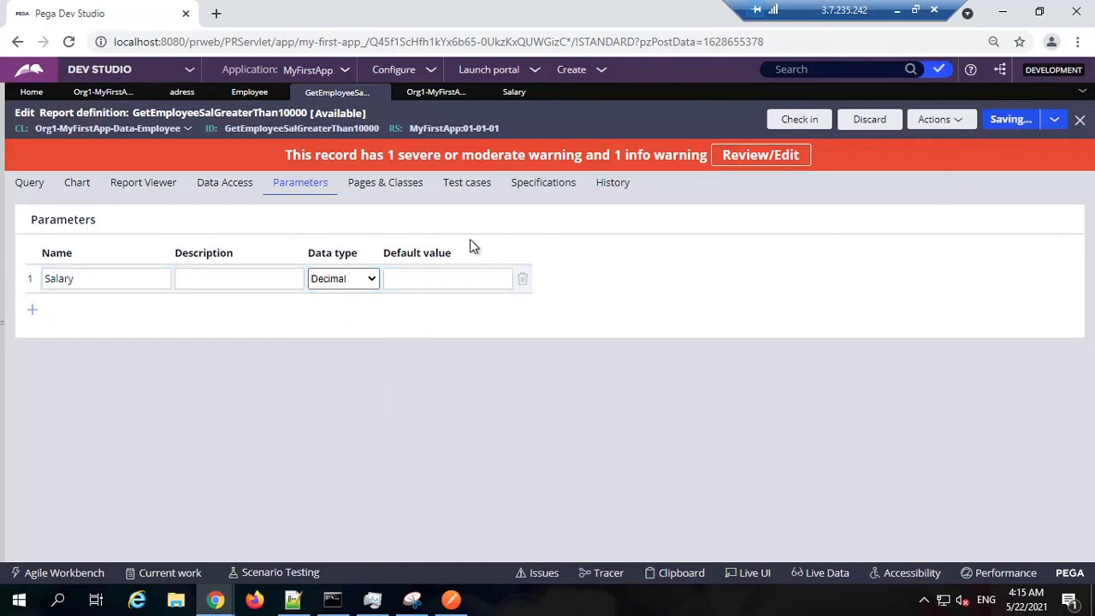
pyautogui.click(358, 289)
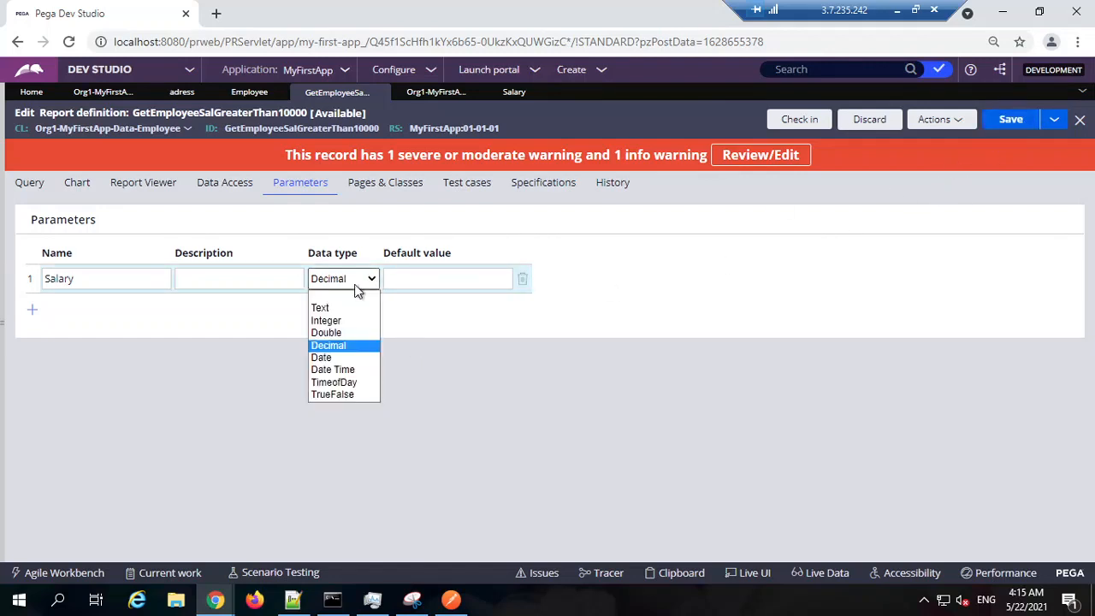
pyautogui.click(360, 346)
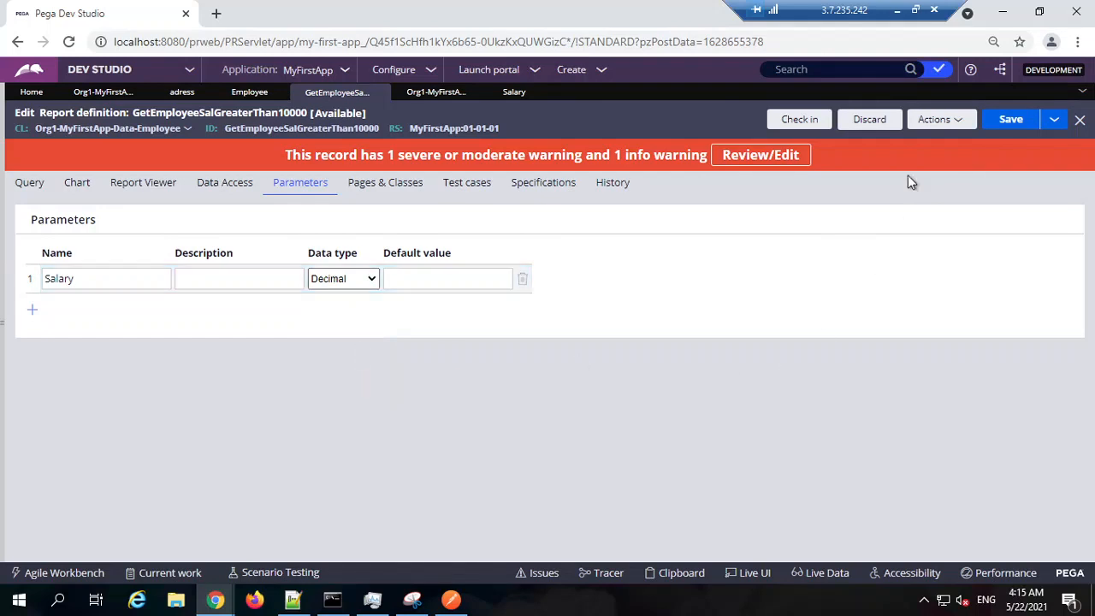
pyautogui.click(1007, 119)
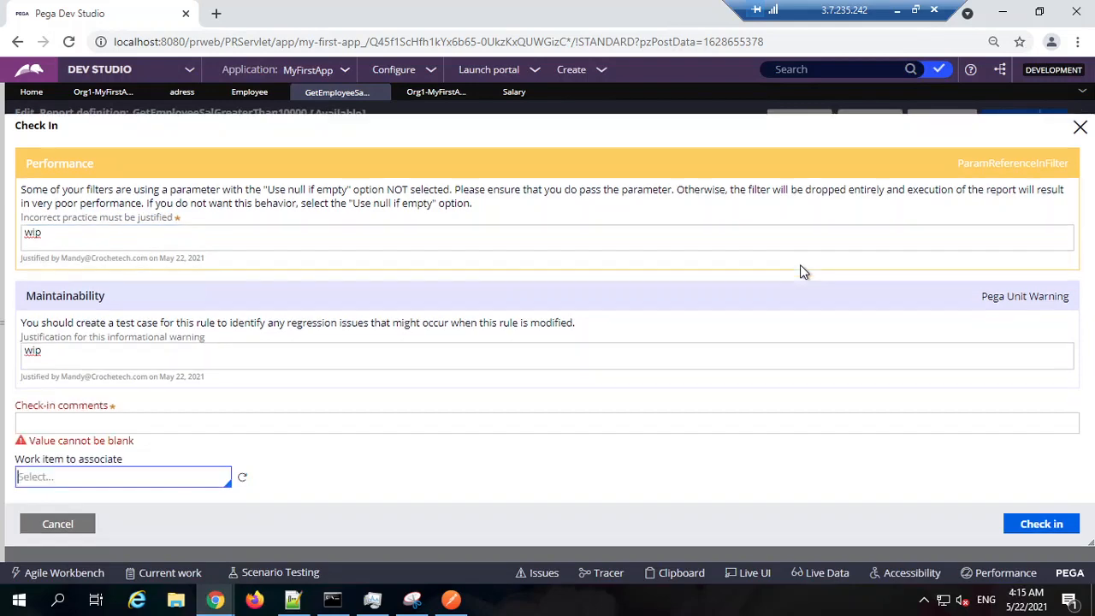
# Check in the report definition with the check-in comment "wip".
pyautogui.click(649, 424)
pyautogui.write('wip')
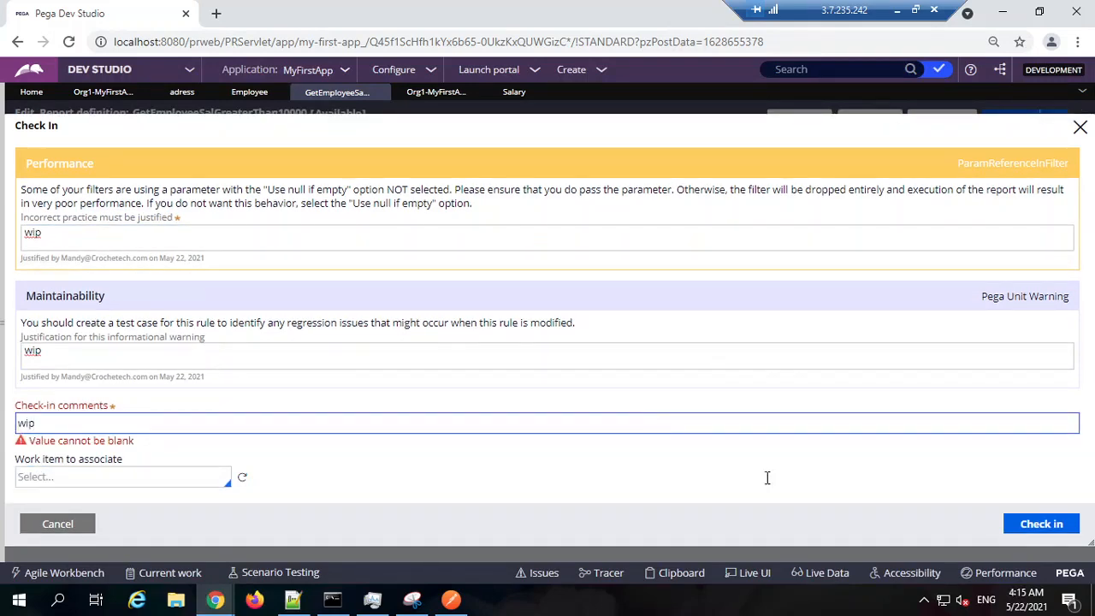
pyautogui.click(1037, 524)
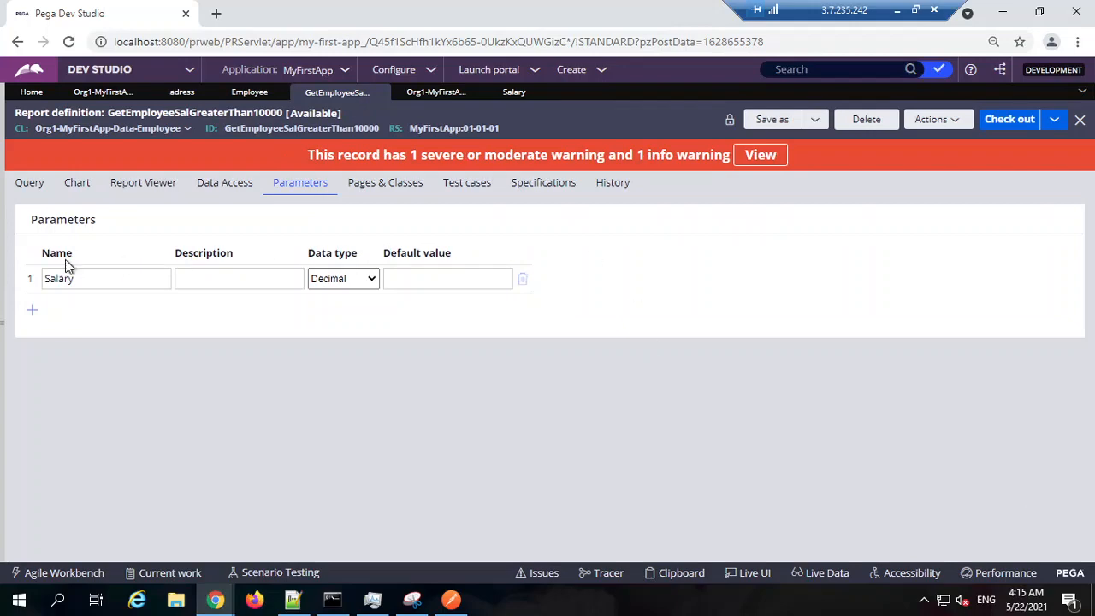
# Reopen the Leave Approval class record and switch the application explorer to the Org1-MyFirstApp-Work class.
pyautogui.doubleClick(87, 278)
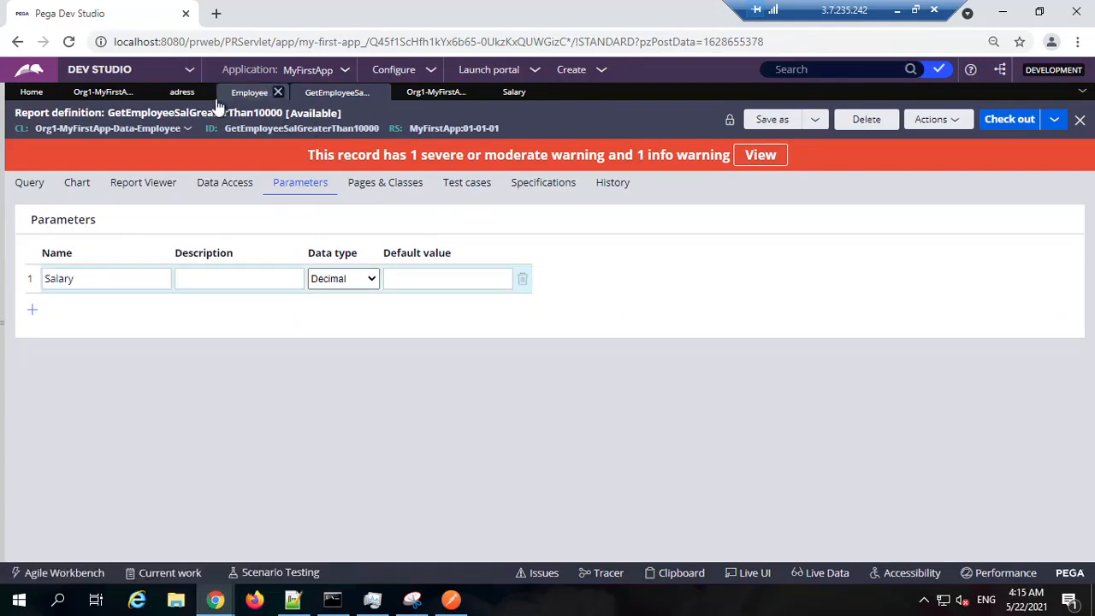
pyautogui.click(224, 94)
pyautogui.click(122, 99)
pyautogui.click(2, 385)
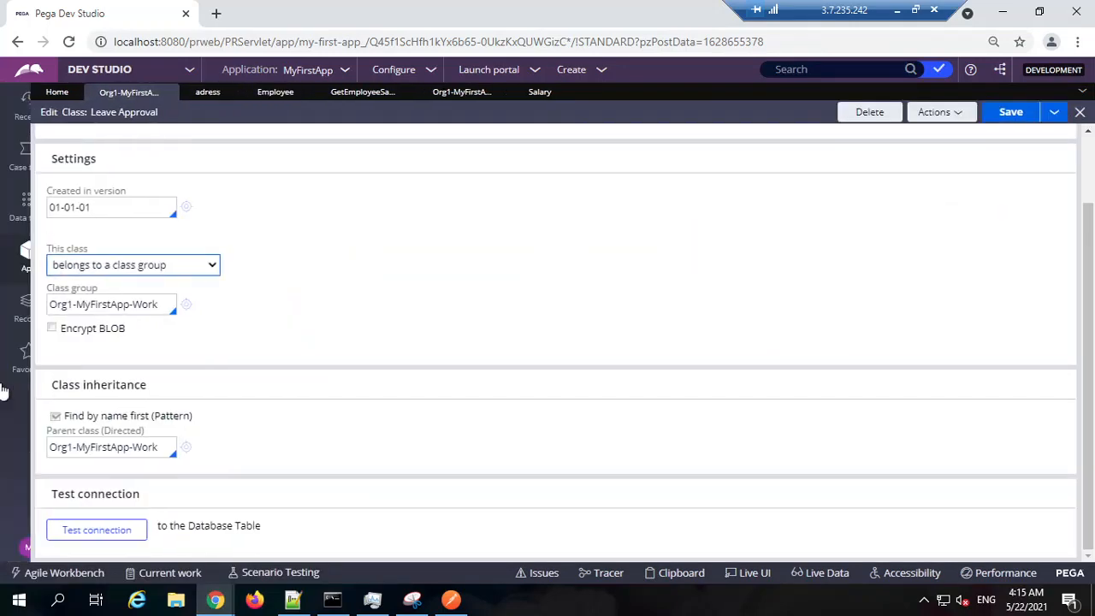
pyautogui.click(112, 211)
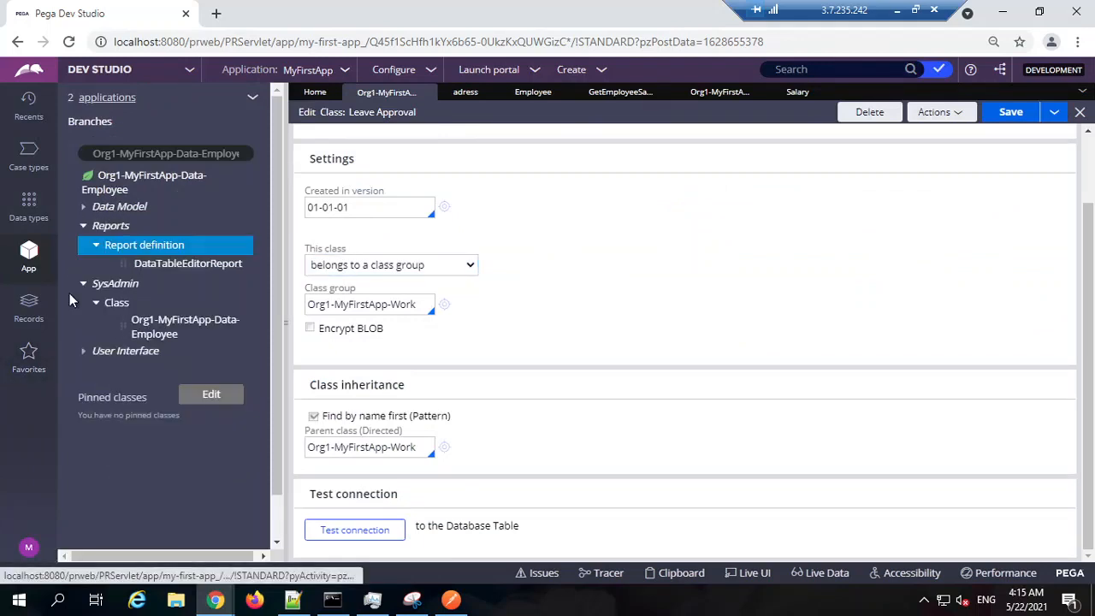
pyautogui.doubleClick(130, 152)
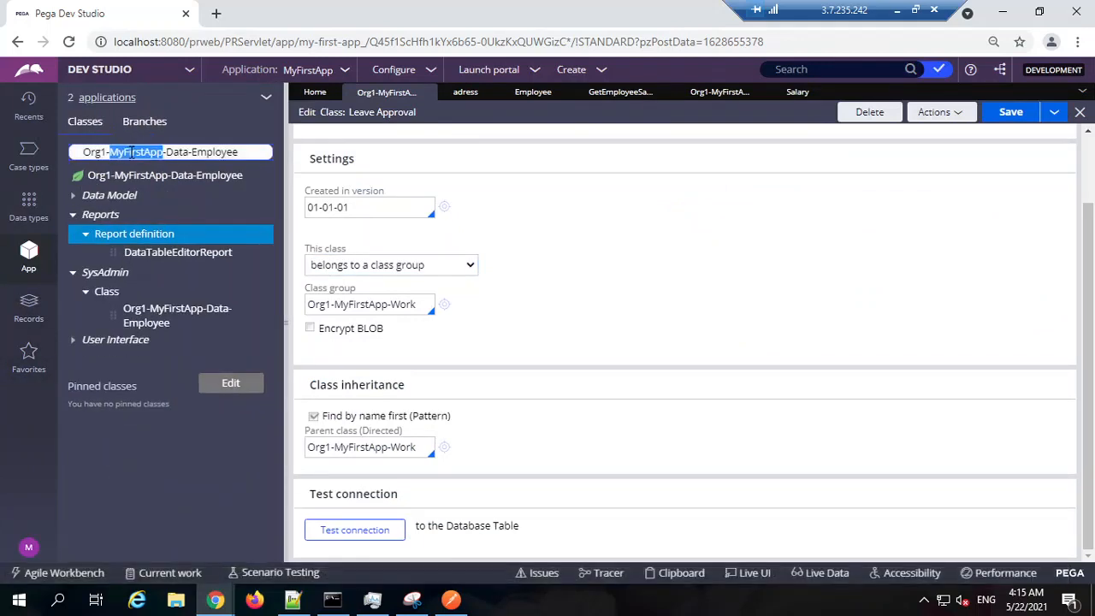
pyautogui.hotkey('ctrl', 'a')
pyautogui.press('BackSpace')
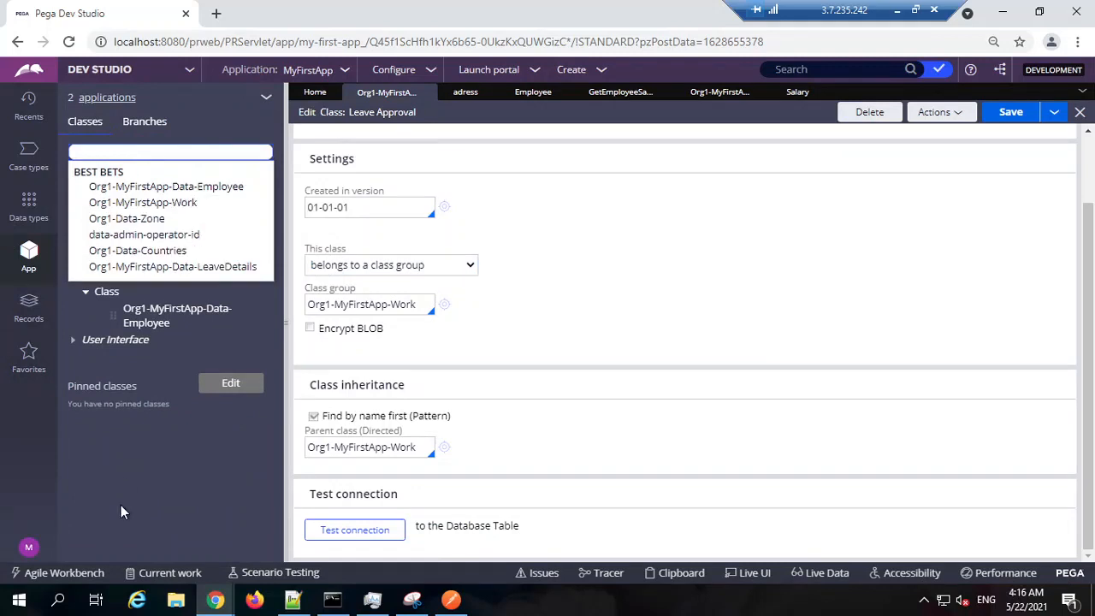
pyautogui.click(157, 205)
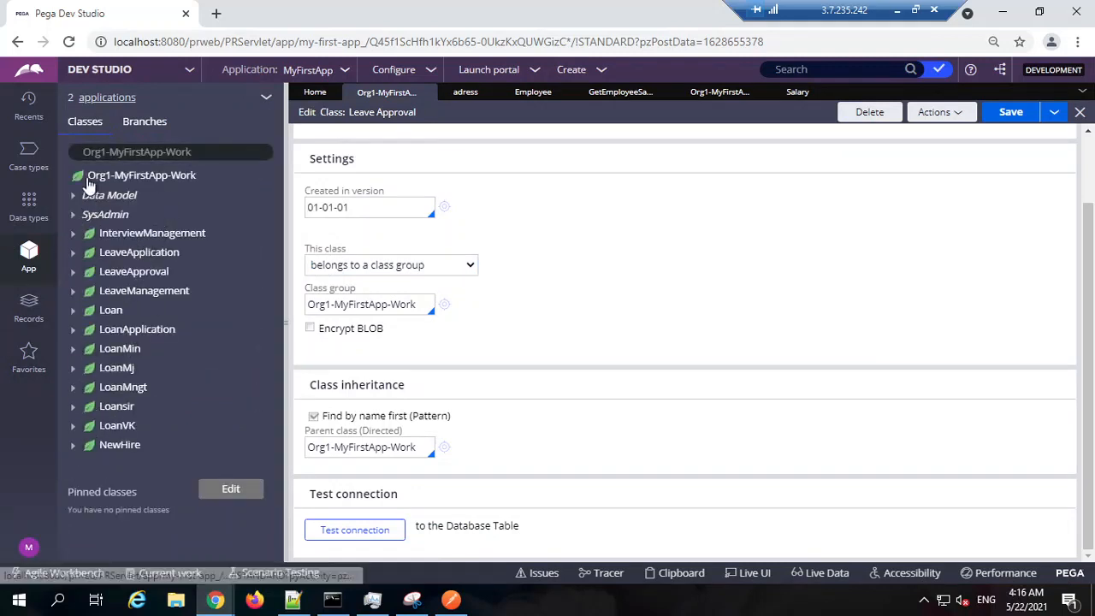
# Browse the LeaveApproval class down to its user interface sections and widen the explorer to read their full names.
pyautogui.click(74, 273)
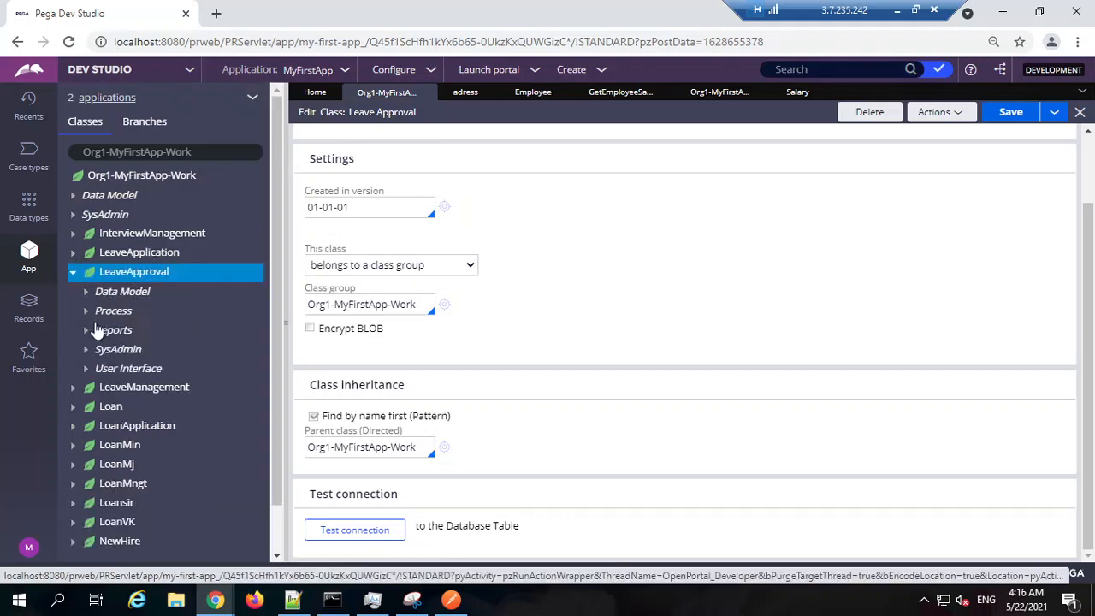
pyautogui.click(86, 291)
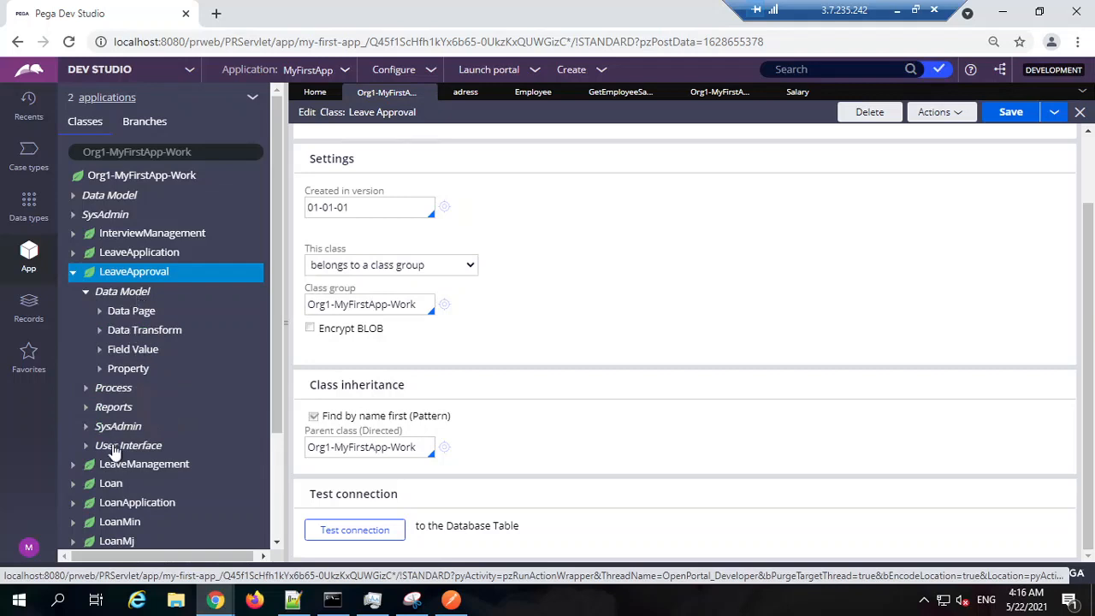
pyautogui.click(85, 291)
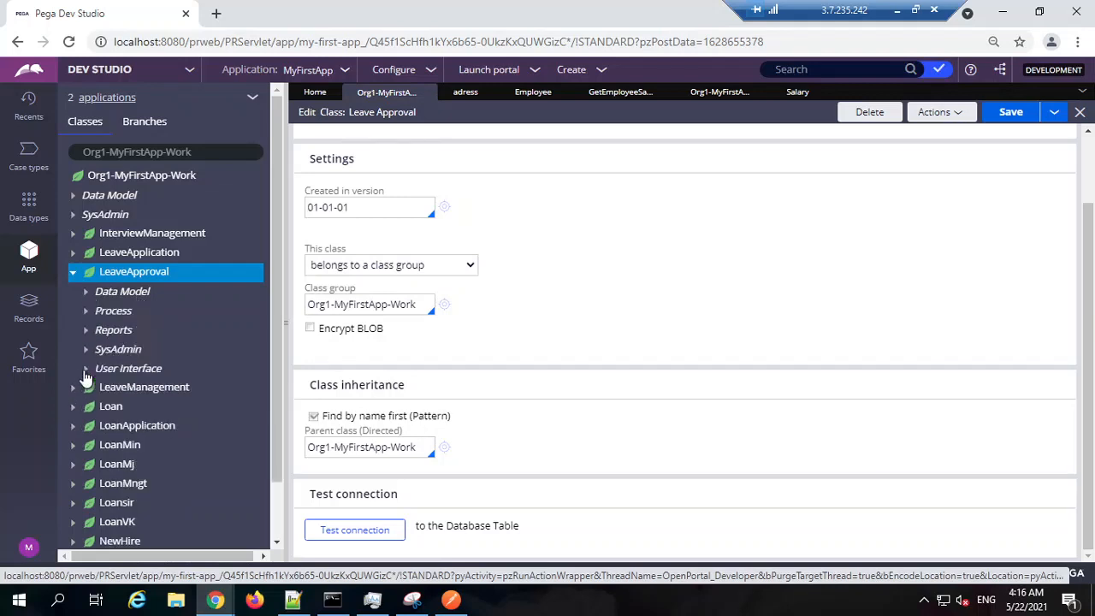
pyautogui.click(149, 373)
pyautogui.click(101, 325)
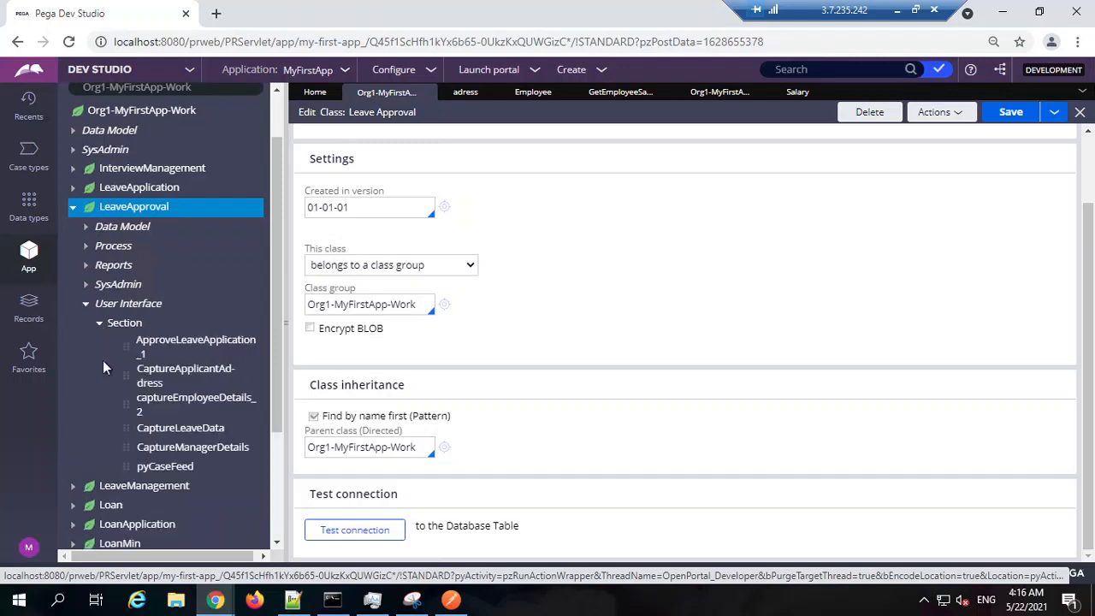
pyautogui.moveTo(284, 348); pyautogui.dragTo(387, 347)
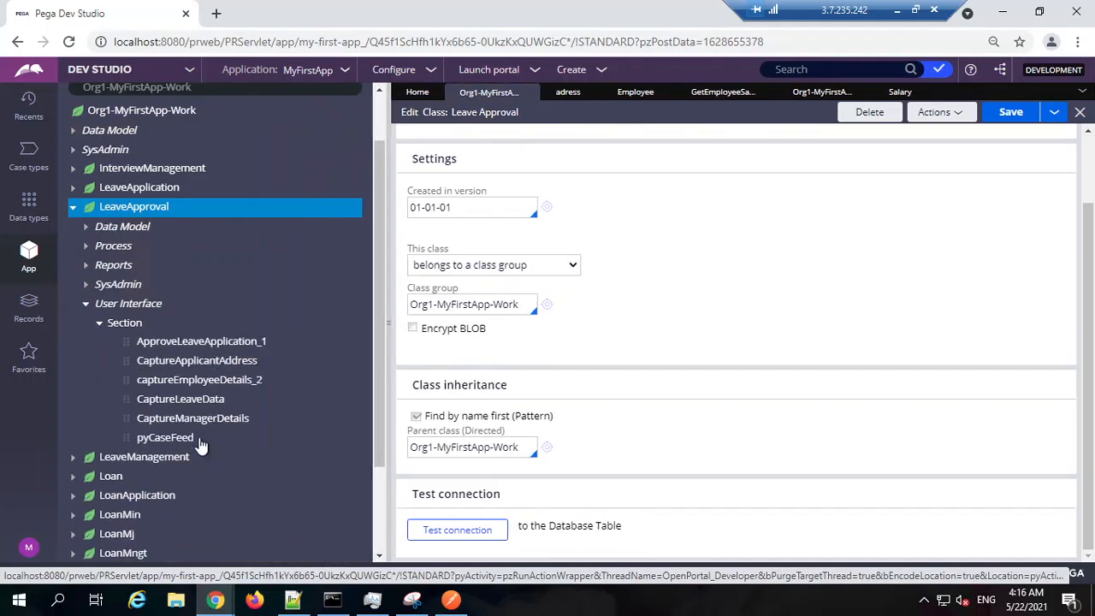
# Create a new Leave Approval case.
pyautogui.click(579, 76)
pyautogui.moveTo(588, 88)
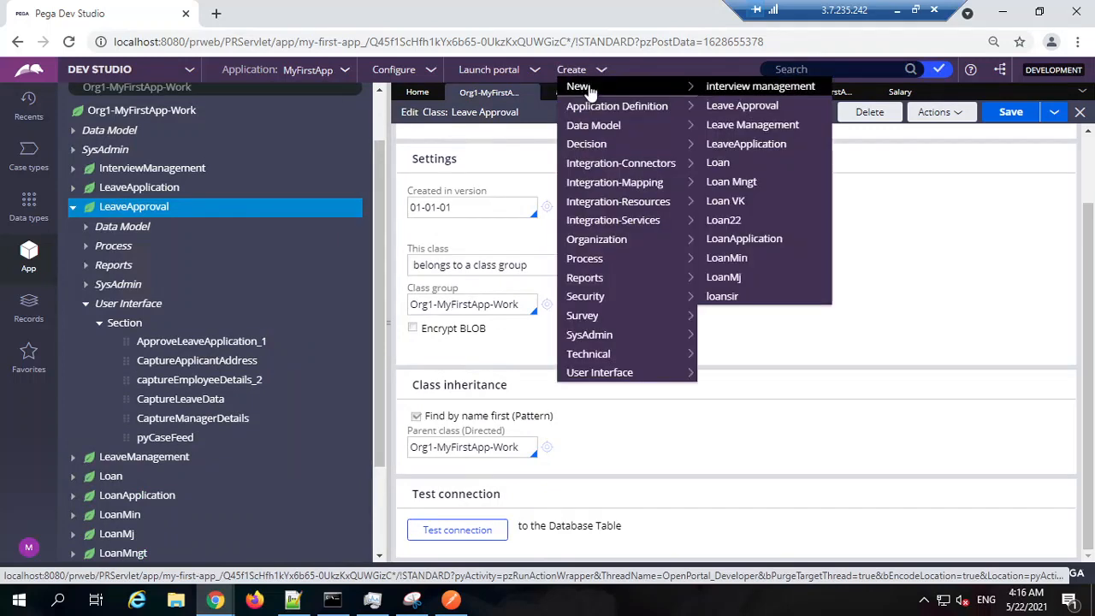
pyautogui.click(749, 109)
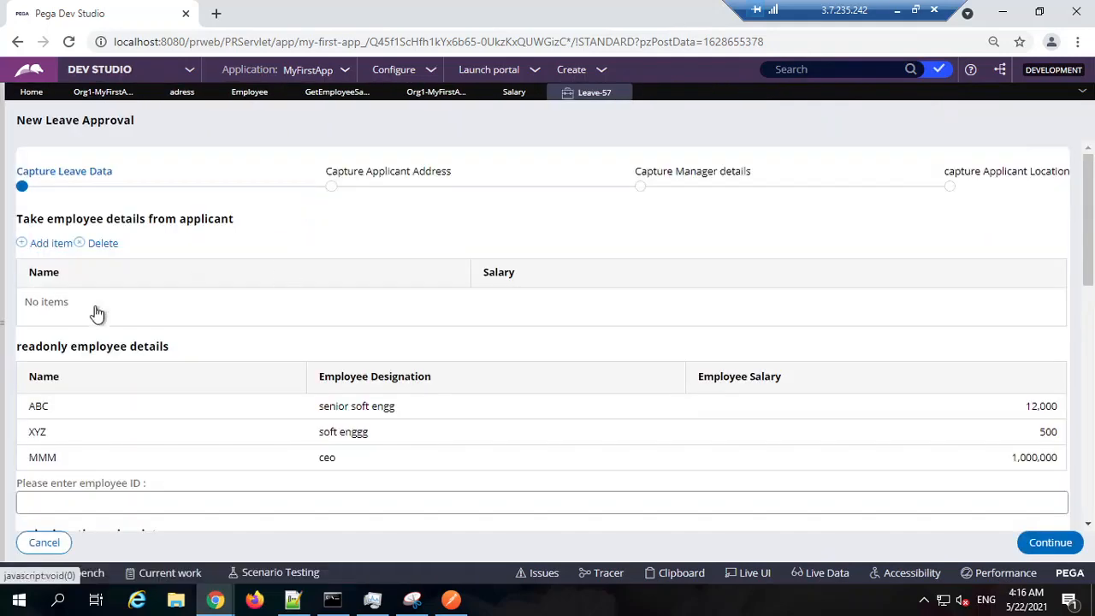
# Examine the Capture Leave Data form, including the employee tables, the employee ID field and the applicant details.
pyautogui.scroll(-2, 510, 342)
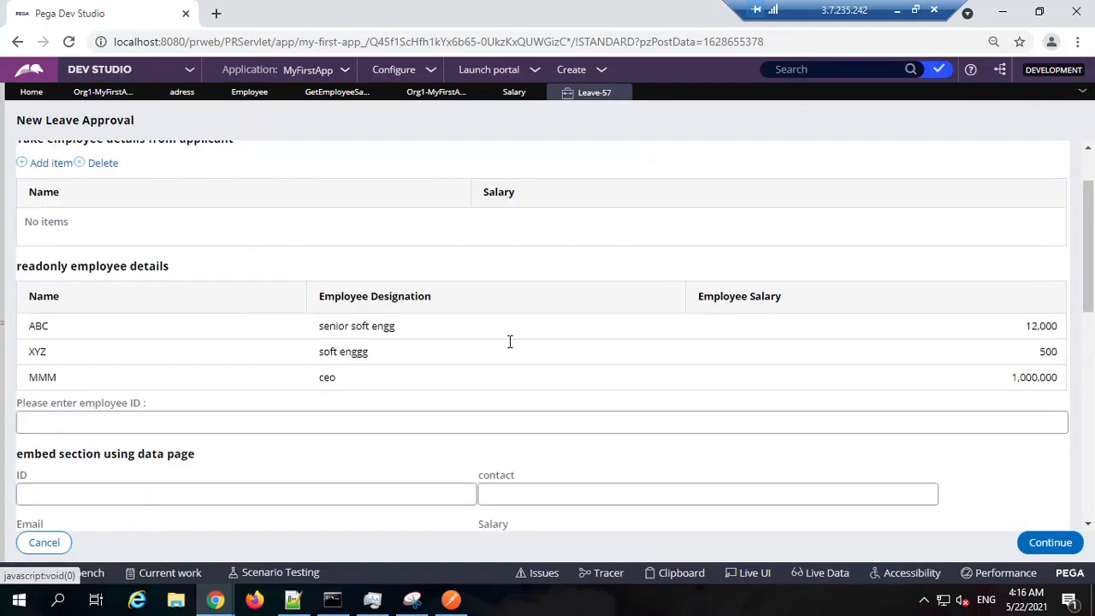
pyautogui.click(81, 292)
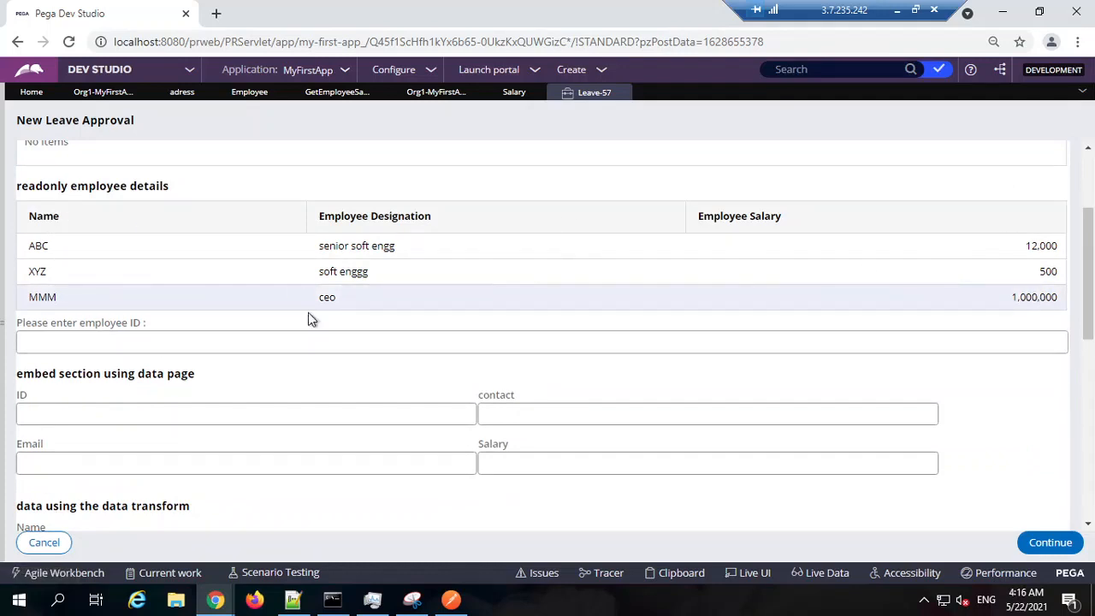
pyautogui.click(141, 342)
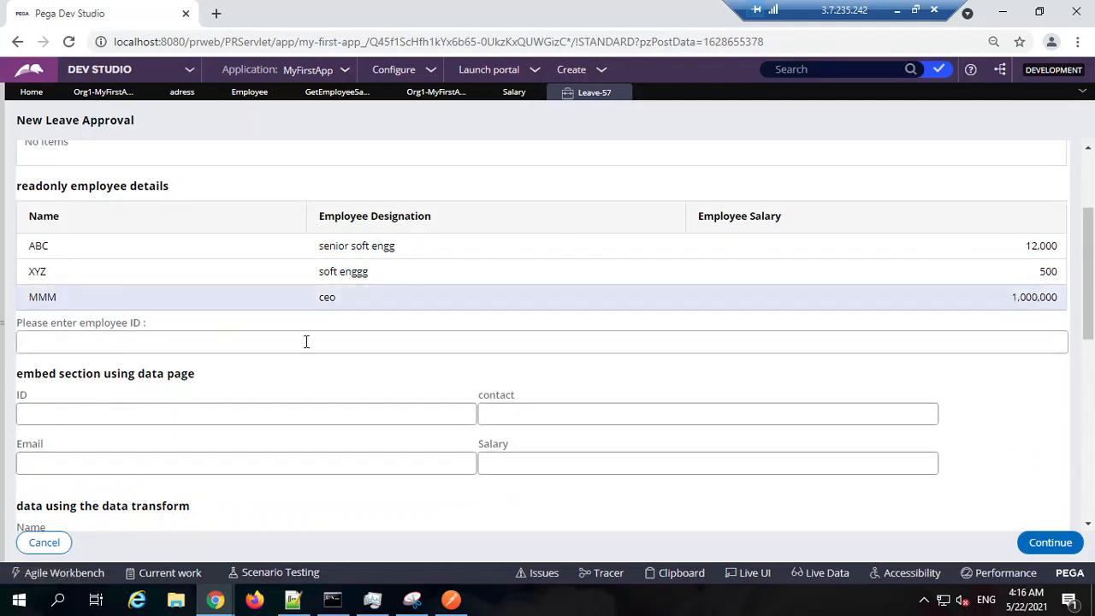
pyautogui.scroll(-3, 307, 341)
pyautogui.scroll(2, 203, 360)
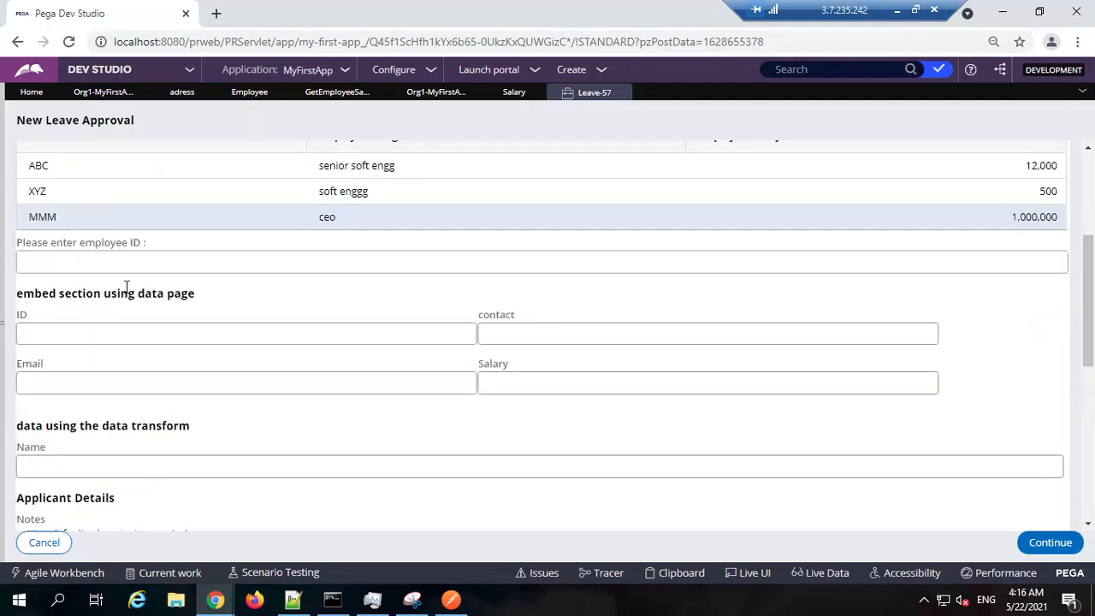
pyautogui.scroll(3, 141, 294)
pyautogui.scroll(-4, 158, 301)
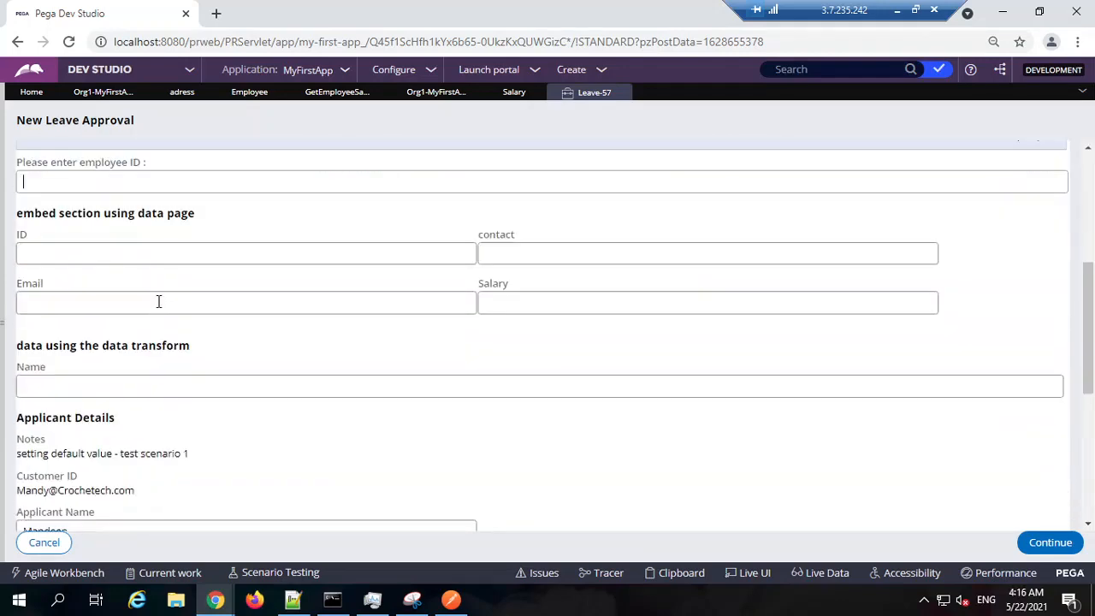
pyautogui.scroll(-4, 157, 302)
pyautogui.scroll(8, 357, 346)
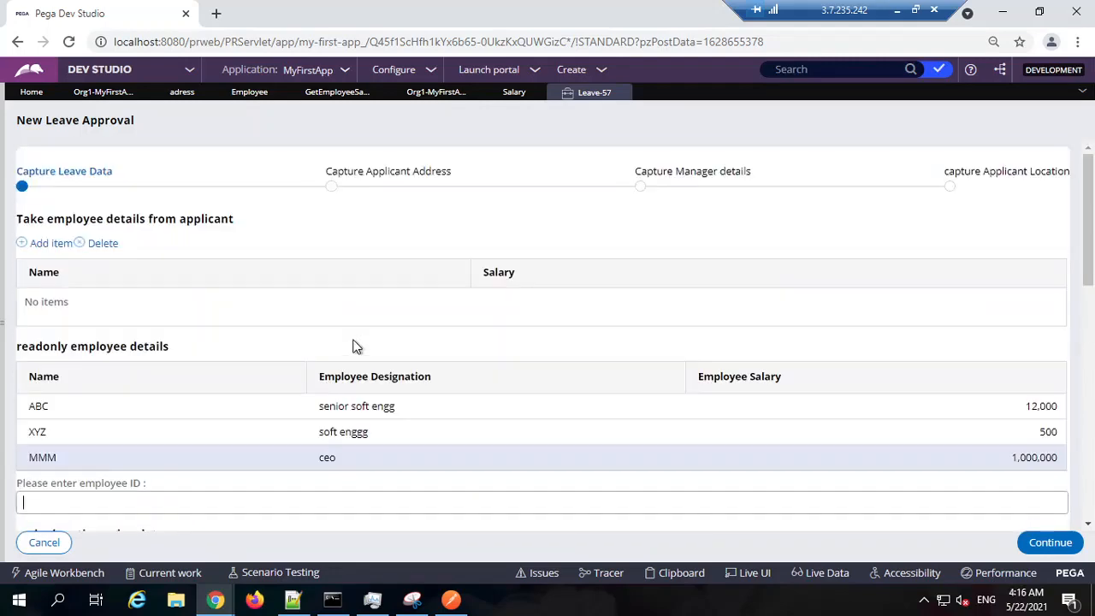
pyautogui.scroll(-1, 356, 331)
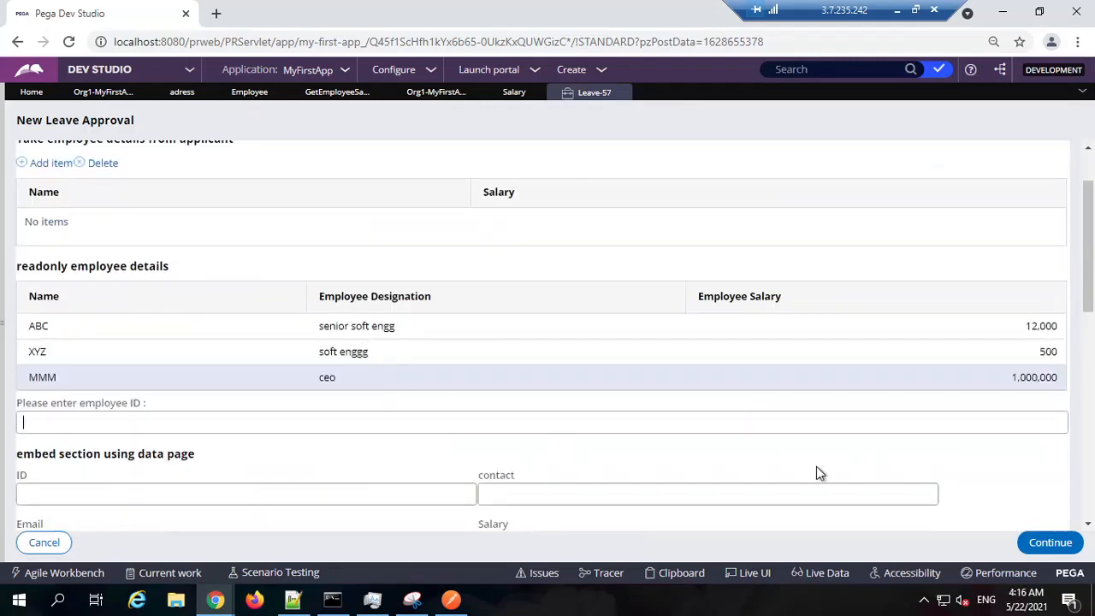
# Inspect the form with Live UI and open the CaptureLeaveData section from the "Take employee details from applicant" table layout.
pyautogui.click(740, 578)
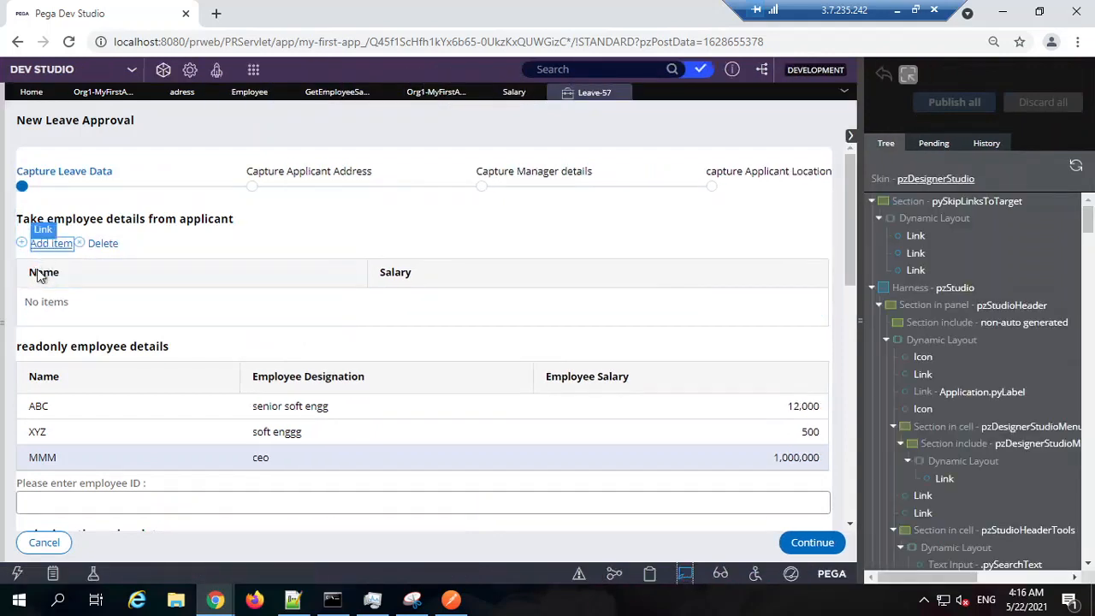
pyautogui.click(53, 377)
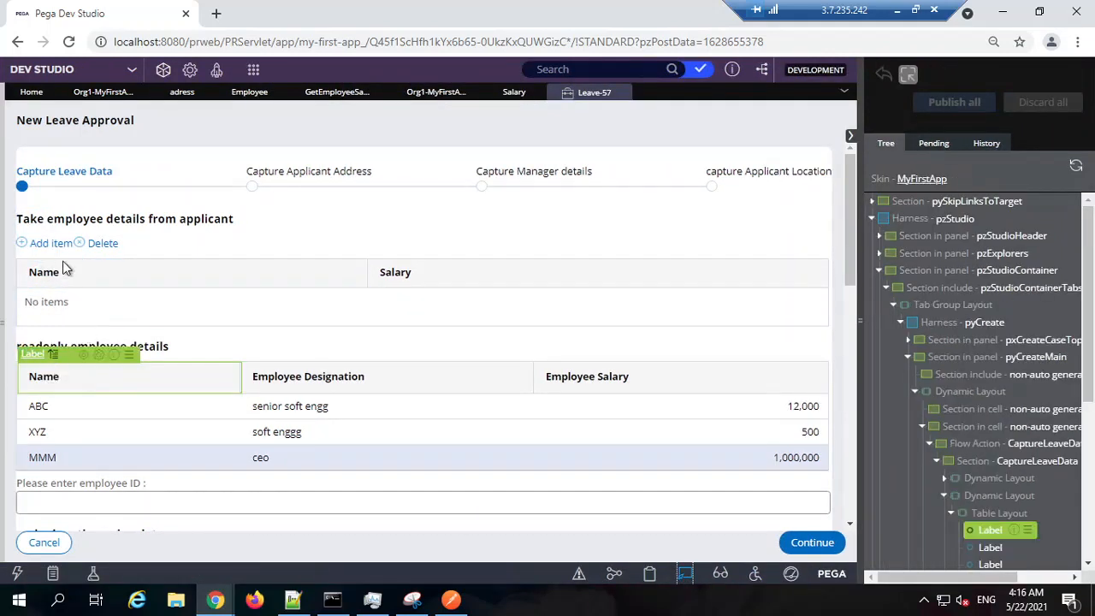
pyautogui.click(67, 222)
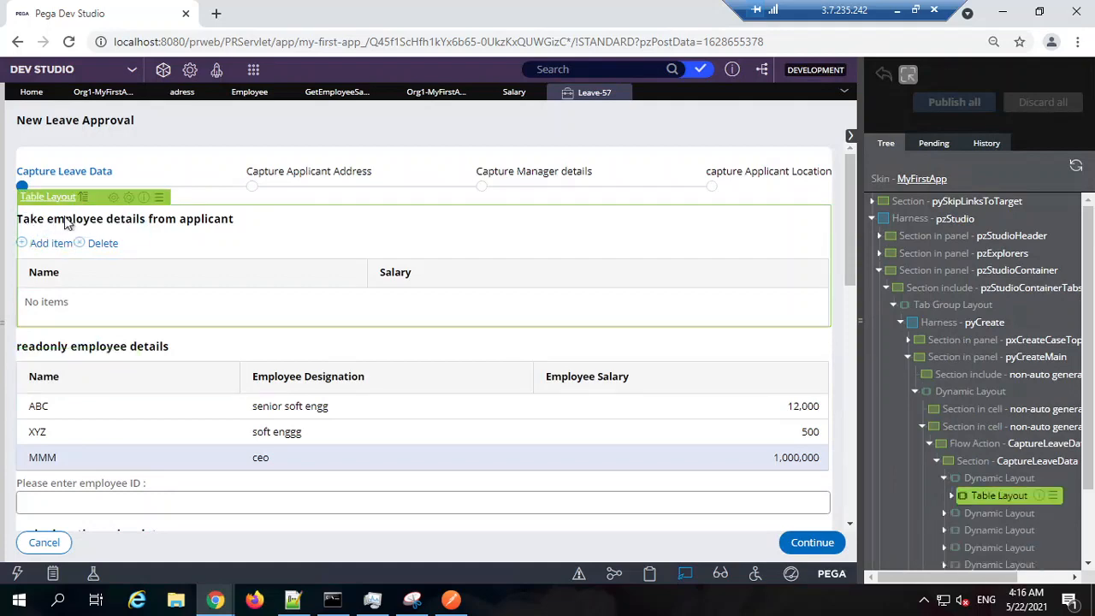
pyautogui.click(112, 198)
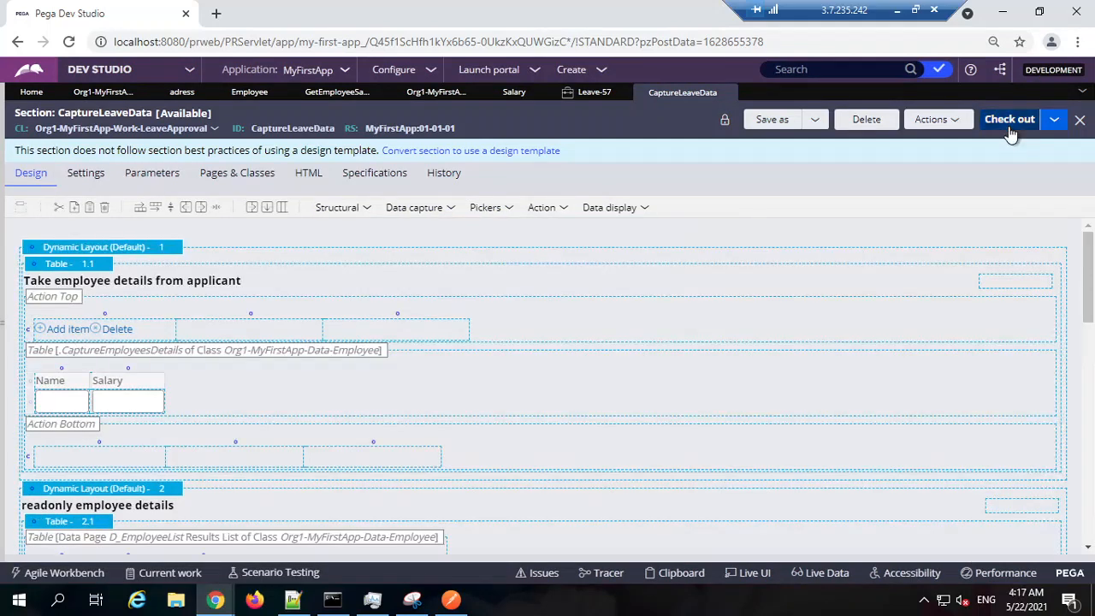
# Check out the CaptureLeaveData section and add an empty dynamic layout above the existing layouts.
pyautogui.rightClick(149, 243)
pyautogui.click(132, 257)
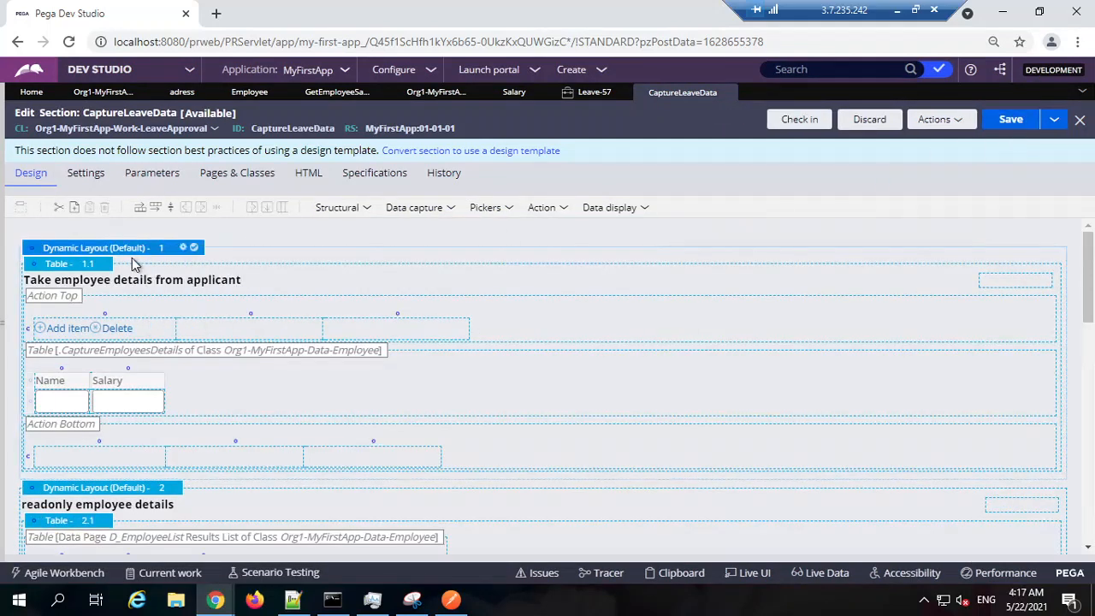
pyautogui.click(349, 210)
pyautogui.moveTo(349, 229); pyautogui.dragTo(162, 246)
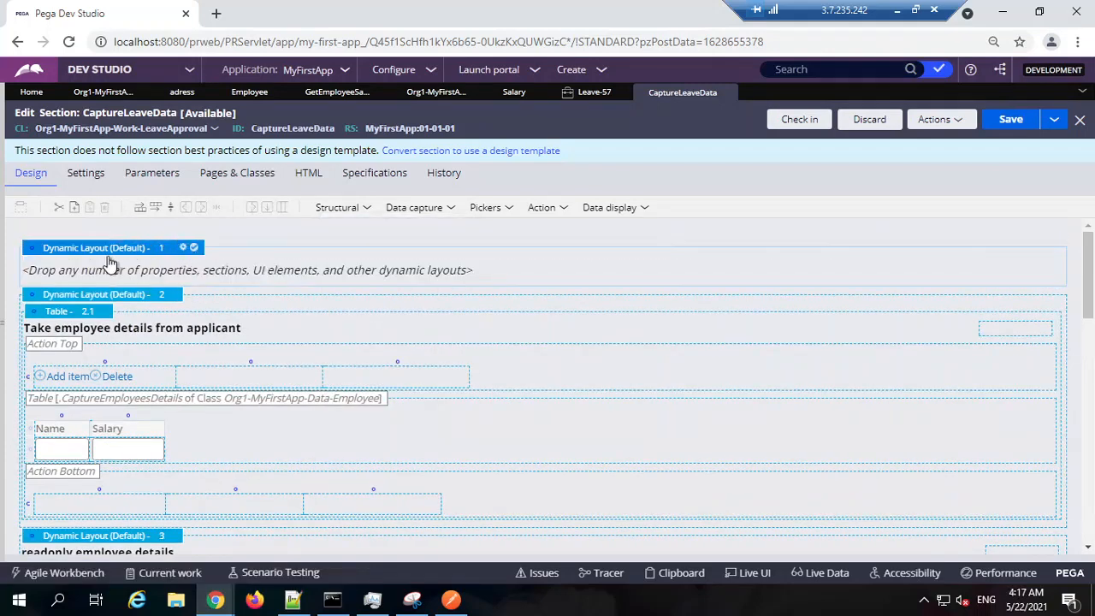
# Give the new dynamic layout the text title "Report Definition", correcting the misspelled second word, and submit its properties.
pyautogui.click(181, 248)
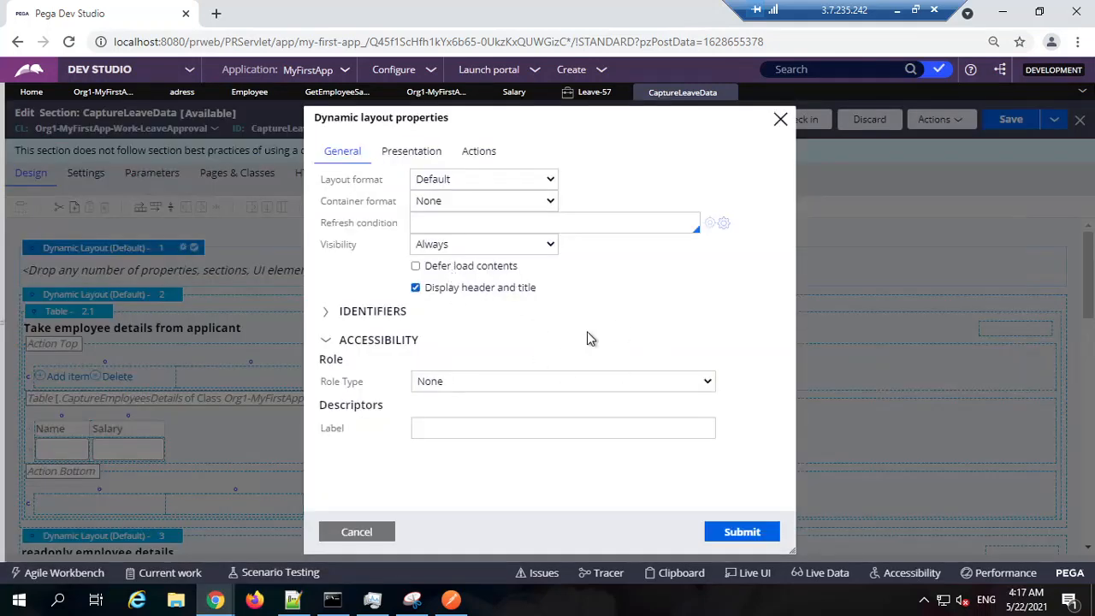
pyautogui.doubleClick(659, 329)
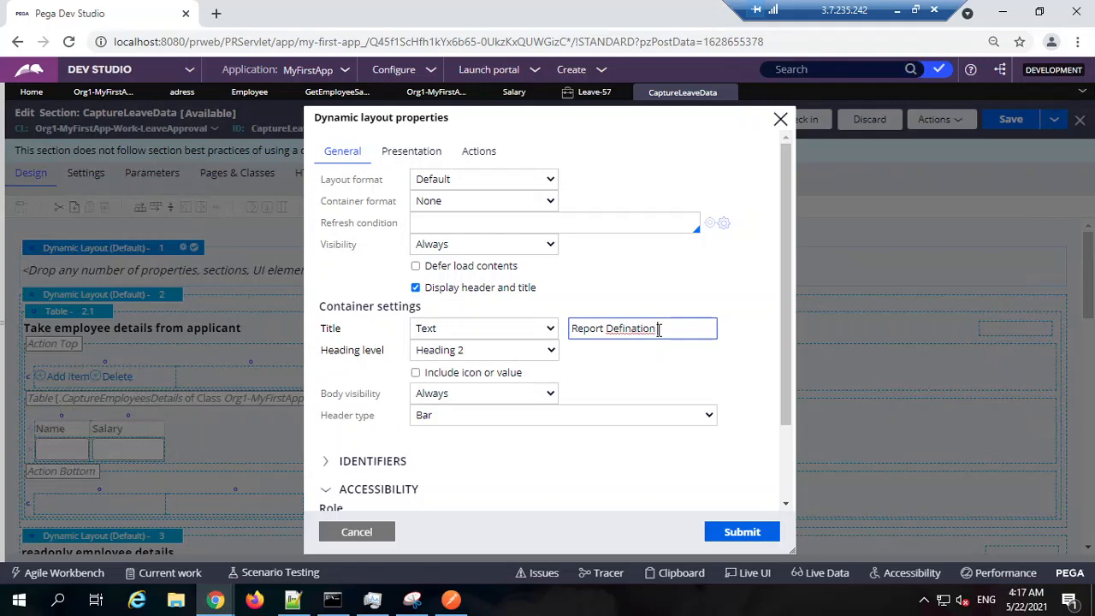
pyautogui.rightClick(633, 332)
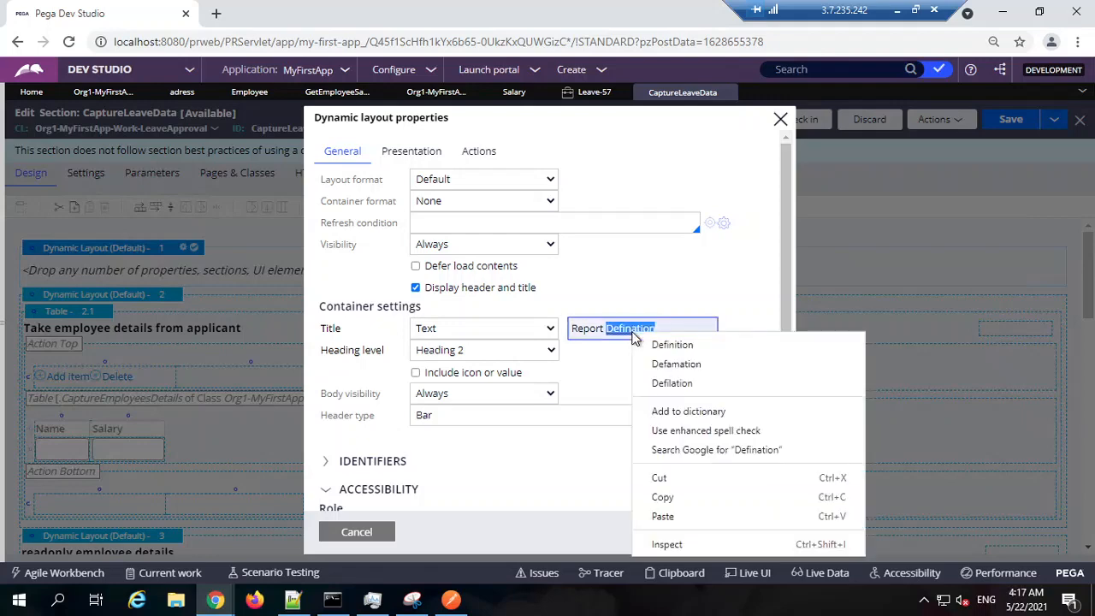
pyautogui.click(660, 345)
pyautogui.click(741, 532)
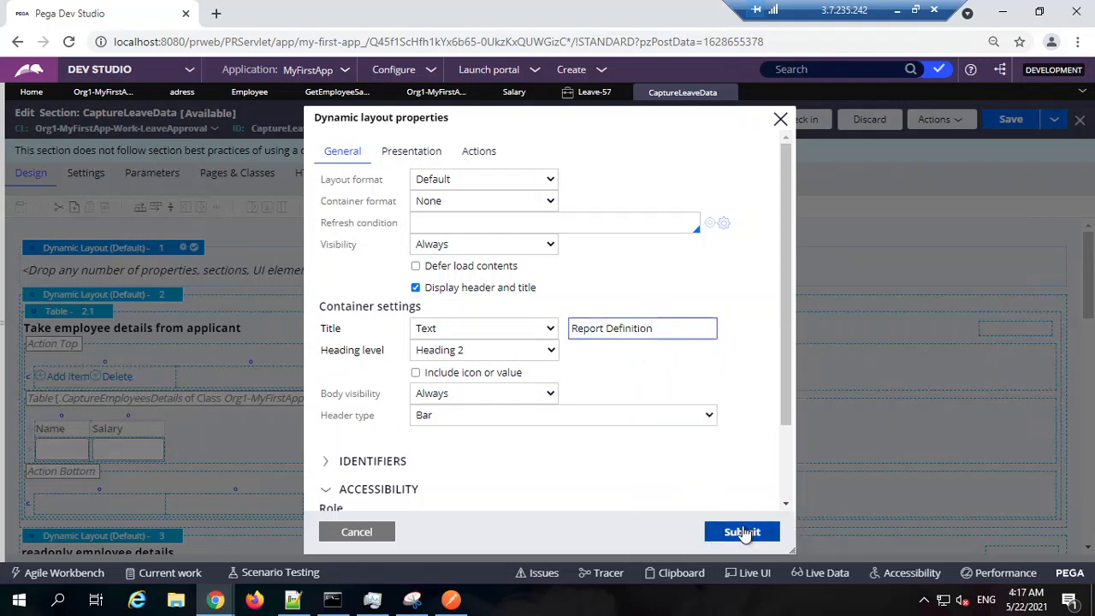
# Add a text input to the Report Definition layout.
pyautogui.click(366, 210)
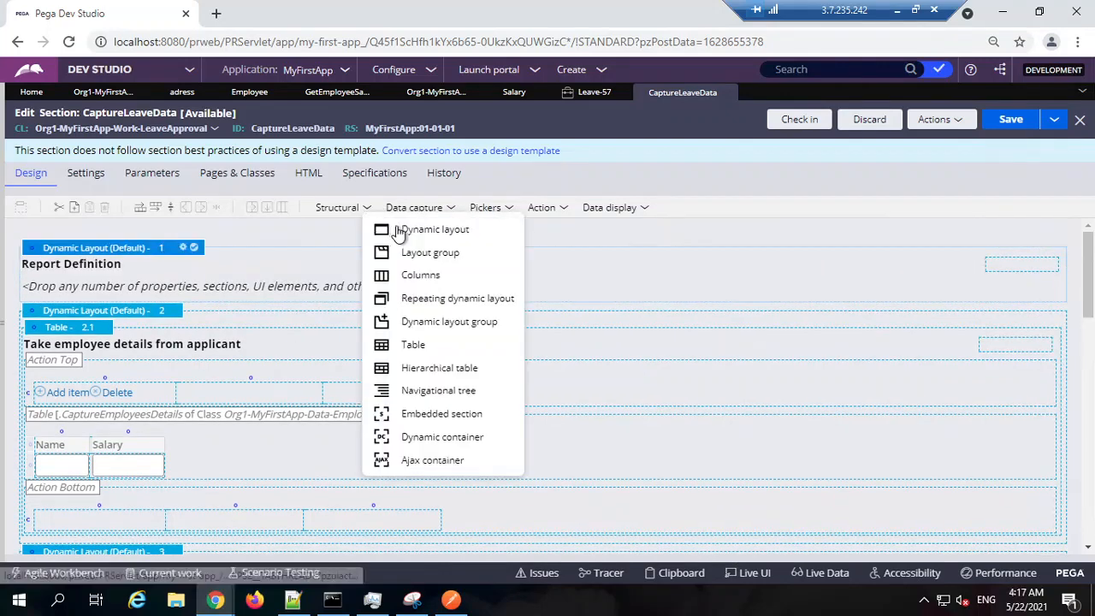
pyautogui.click(432, 209)
pyautogui.moveTo(437, 231); pyautogui.dragTo(248, 287)
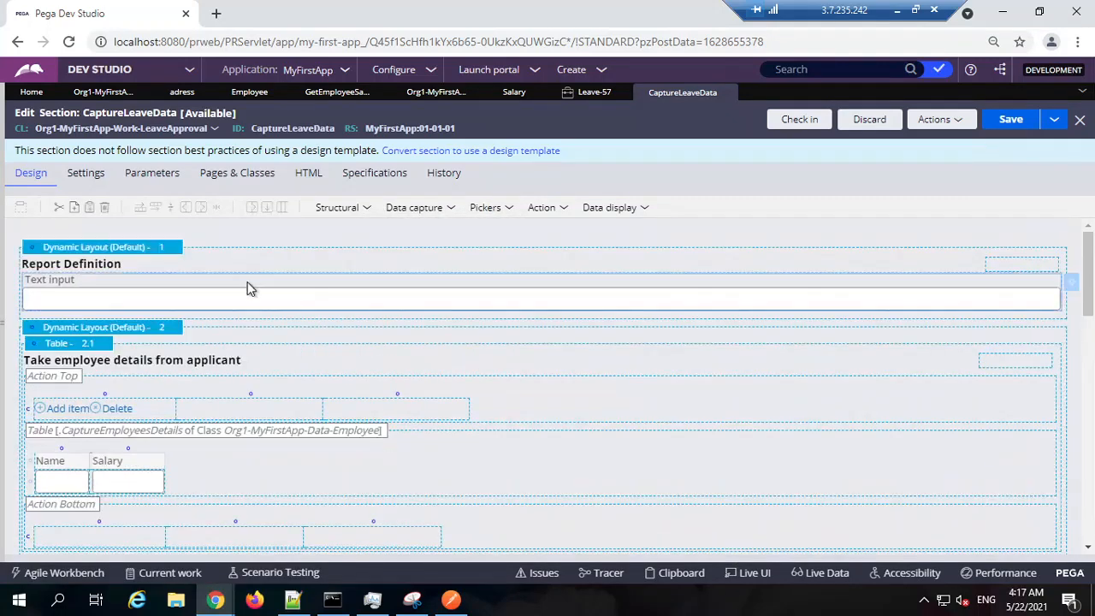
# Change the new text input's control to Dropdown and enter a property name starting with .TestReportD.
pyautogui.doubleClick(256, 293)
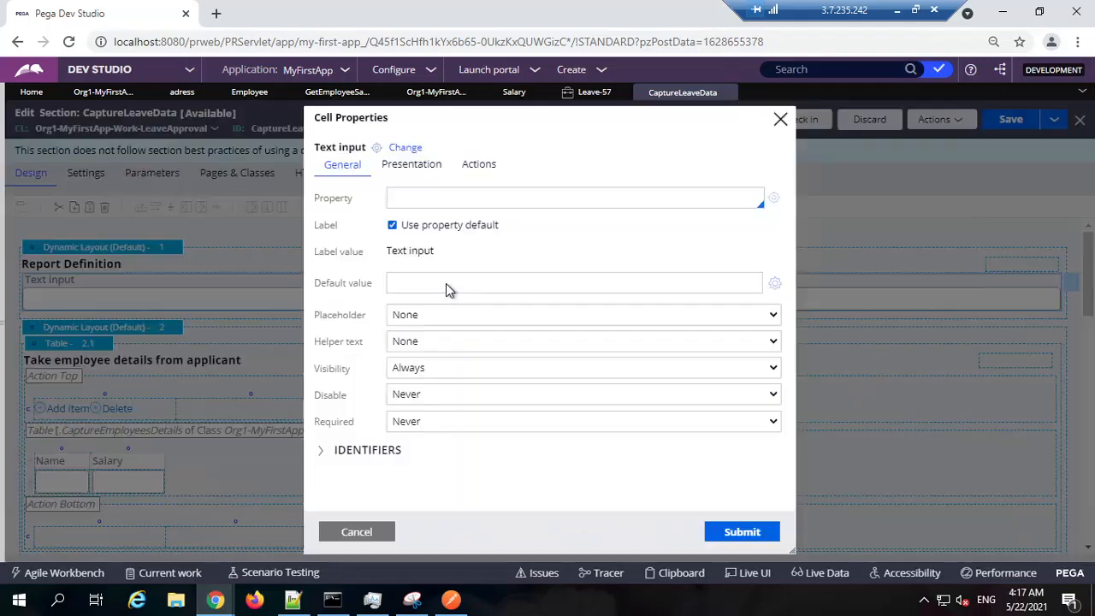
pyautogui.click(405, 151)
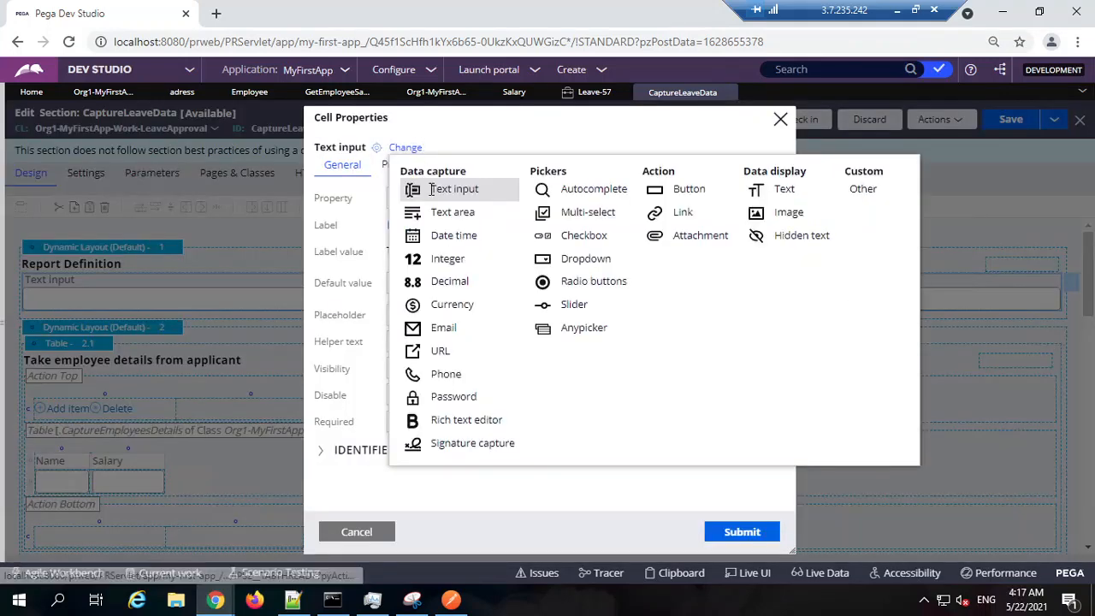
pyautogui.click(587, 260)
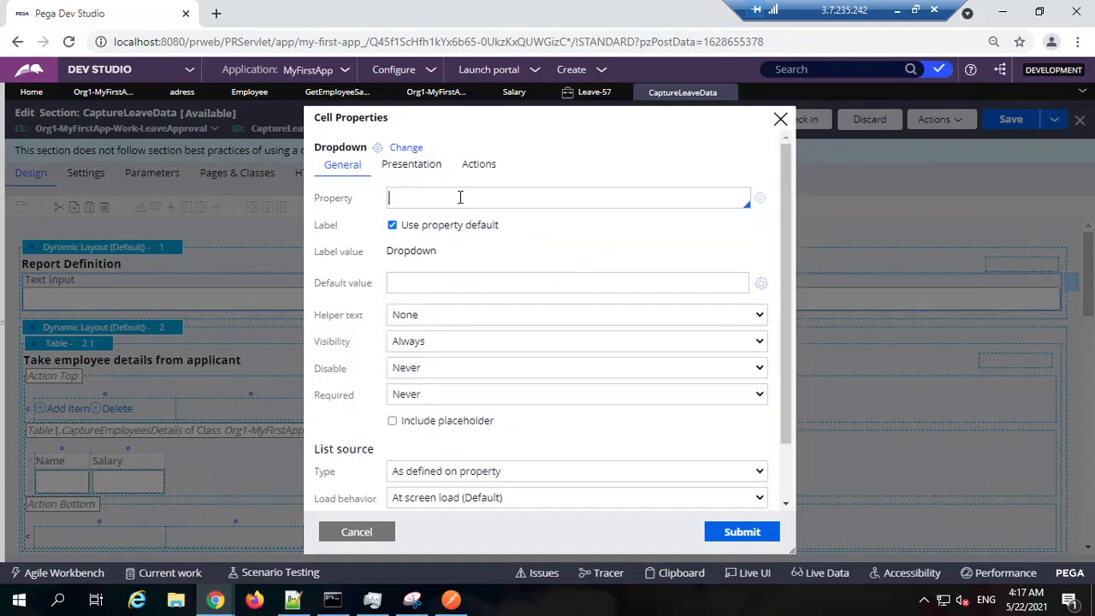
pyautogui.click(459, 198)
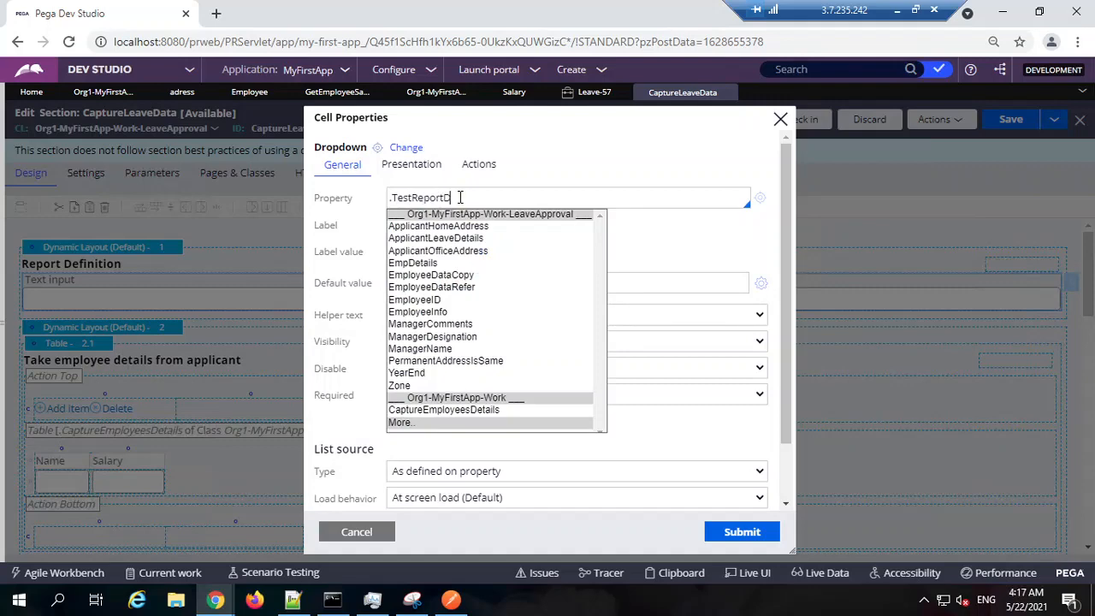
# Create and save the TestReportDef property in the Org1-MyFirstApp-Work-LeaveApproval class, and return to the dropdown's cell properties.
pyautogui.click(760, 198)
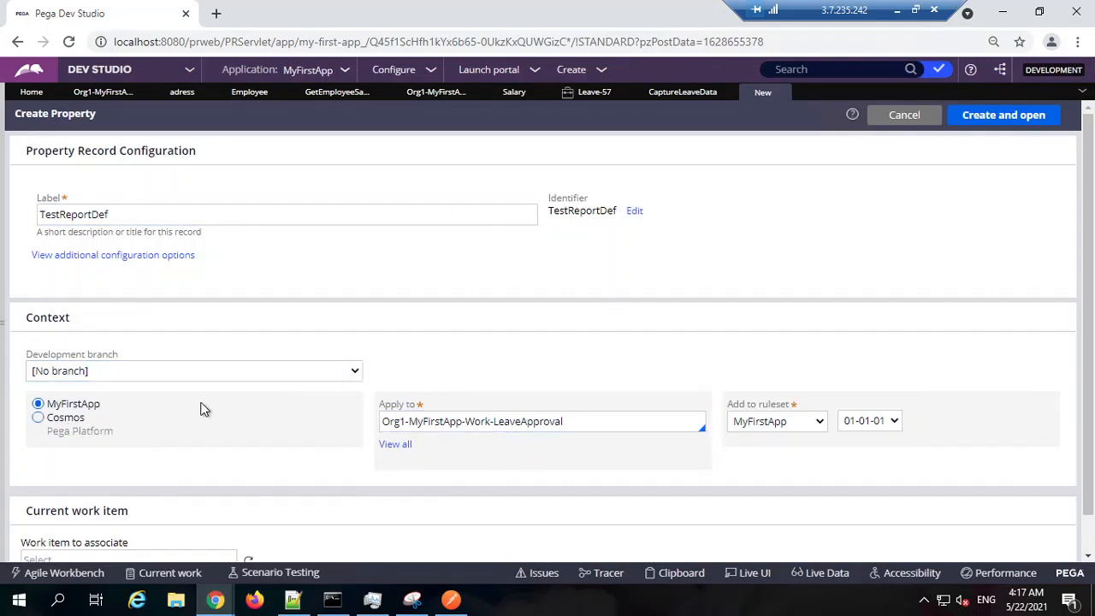
pyautogui.click(996, 120)
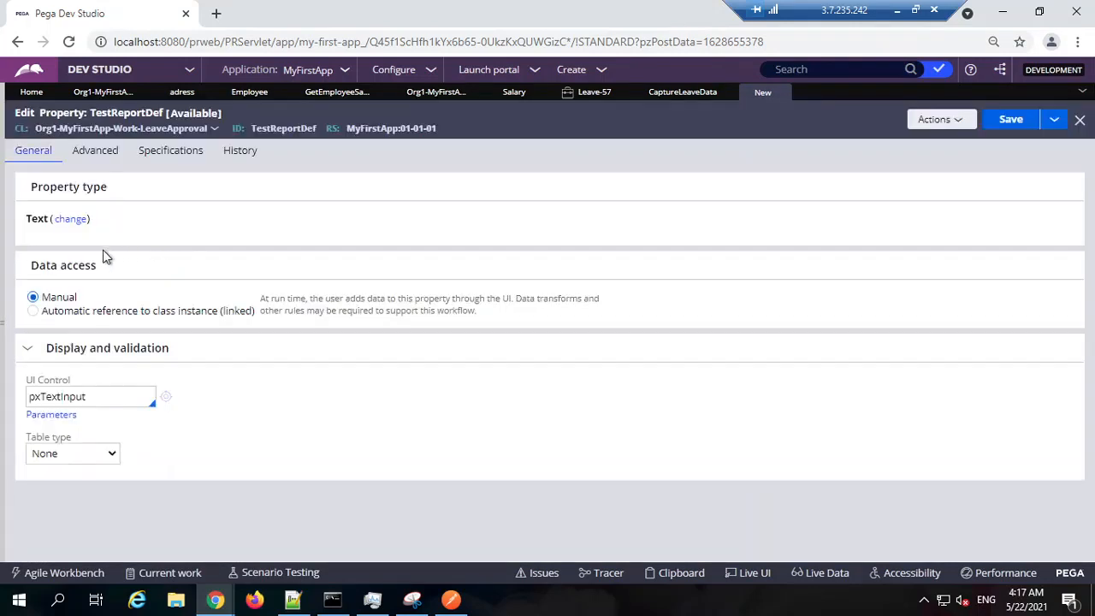
pyautogui.click(999, 121)
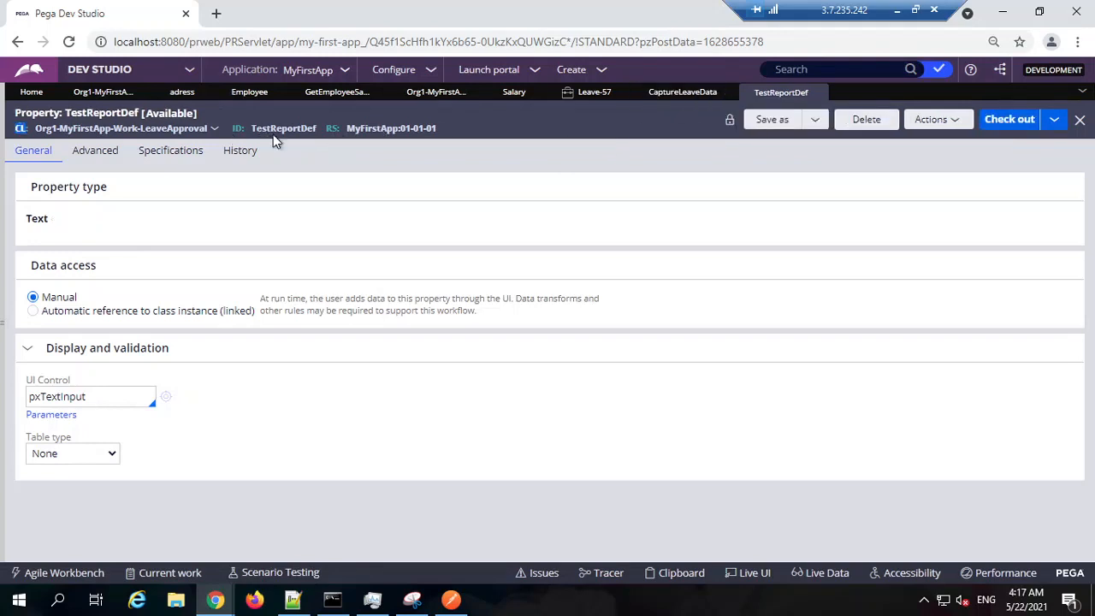
pyautogui.click(682, 92)
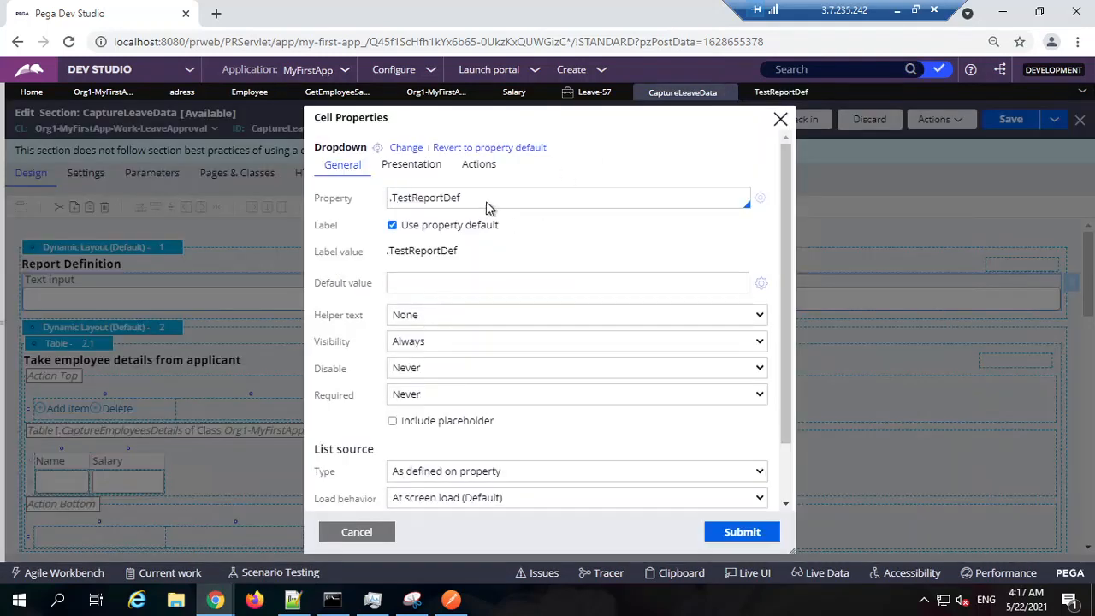
pyautogui.click(489, 205)
pyautogui.click(340, 150)
pyautogui.scroll(-1, 484, 308)
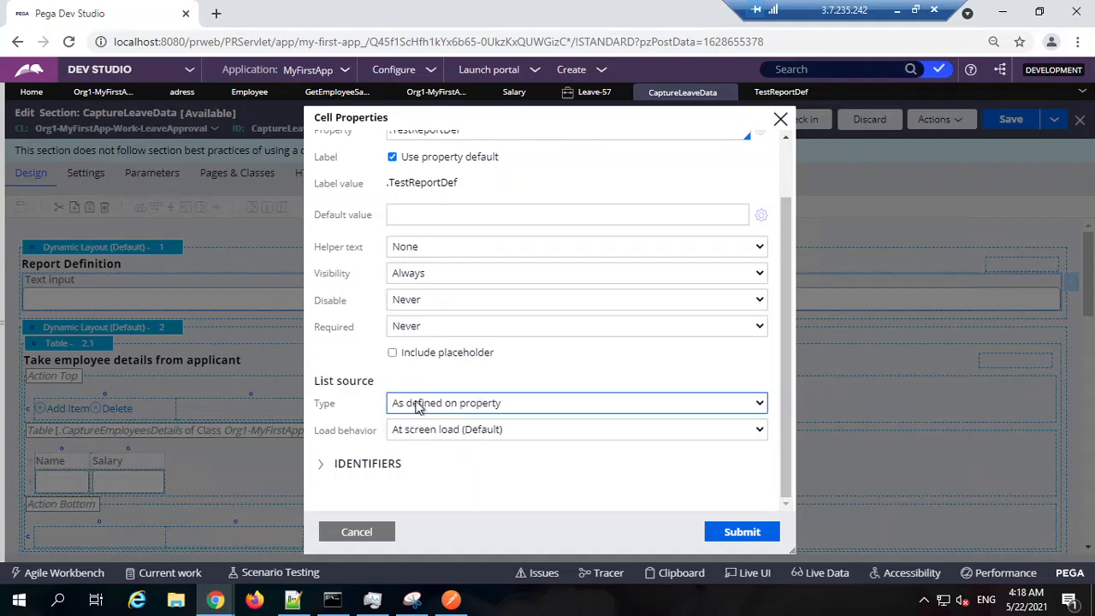
pyautogui.scroll(2, 496, 398)
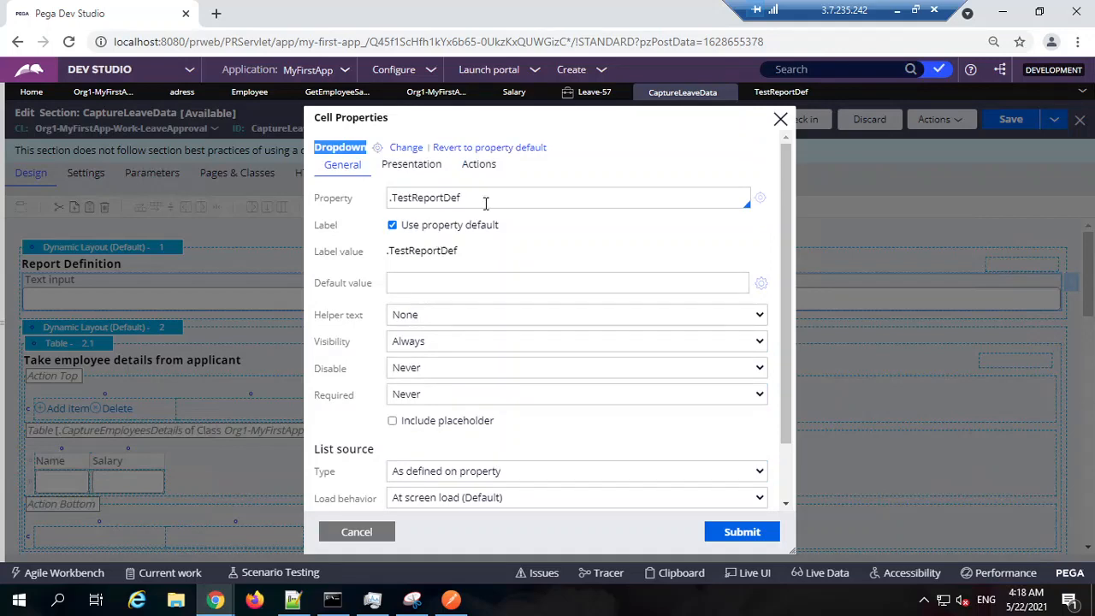
# Try the Local List table type on the TestReportDef property and discard the change.
pyautogui.doubleClick(485, 200)
pyautogui.click(761, 200)
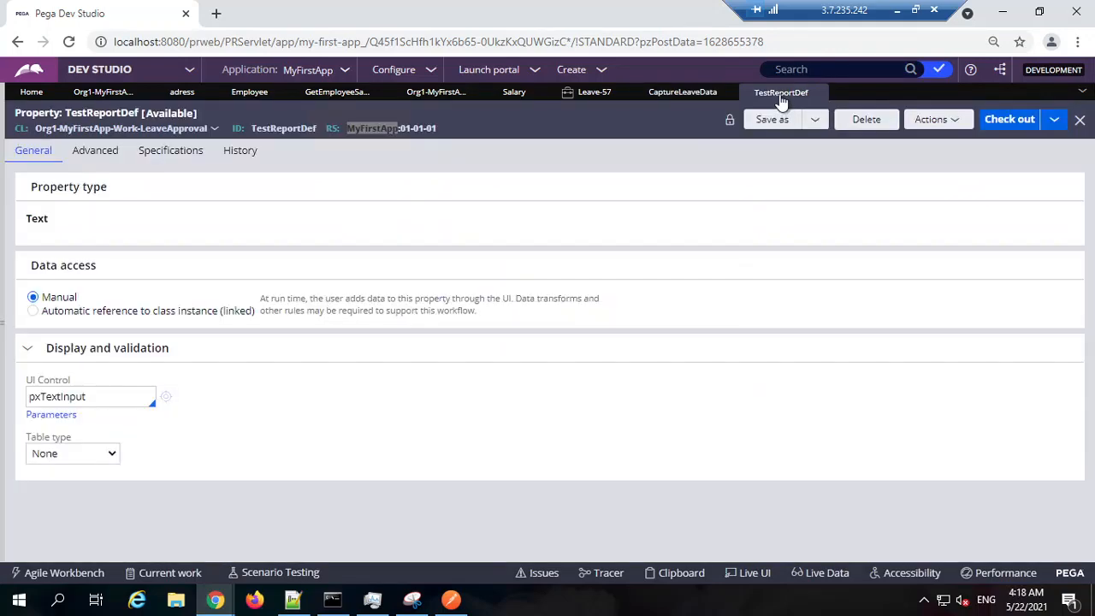
pyautogui.click(85, 455)
pyautogui.click(77, 487)
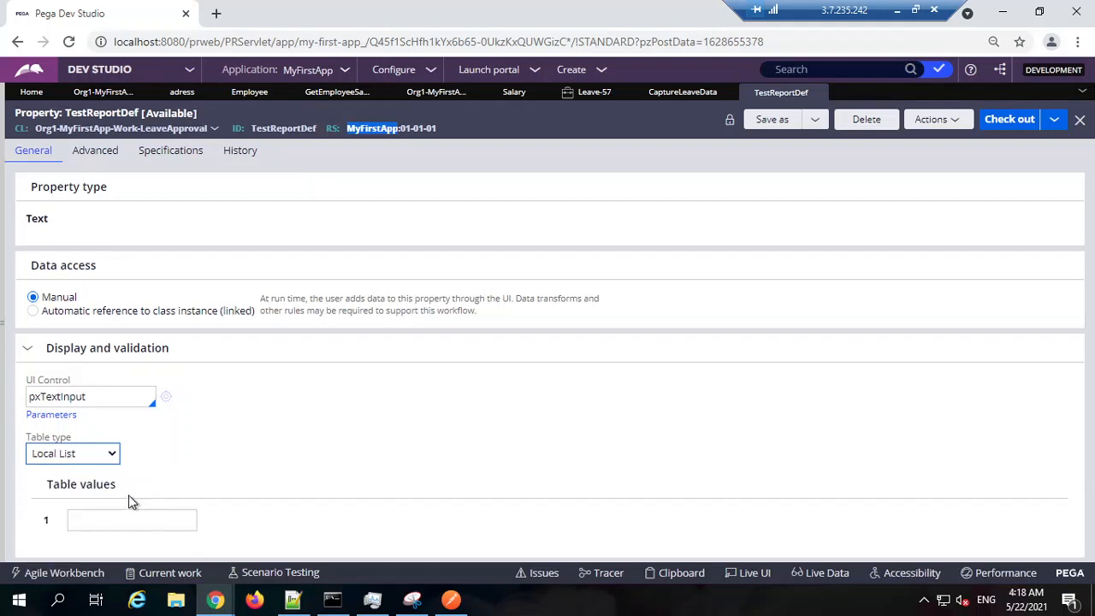
pyautogui.click(109, 455)
pyautogui.click(77, 487)
pyautogui.click(167, 513)
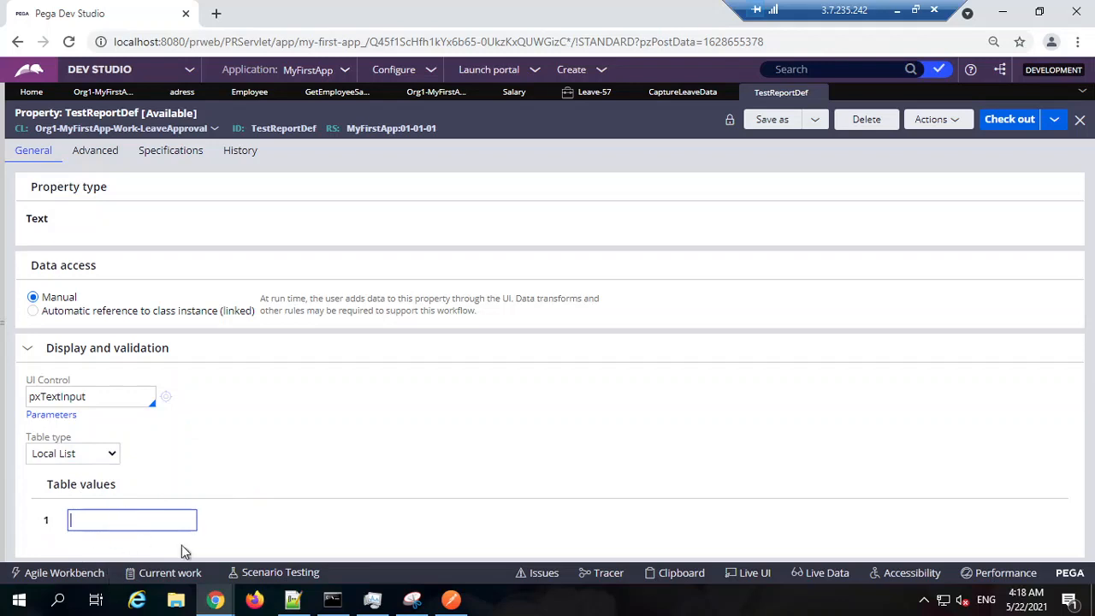
pyautogui.click(930, 125)
pyautogui.click(896, 159)
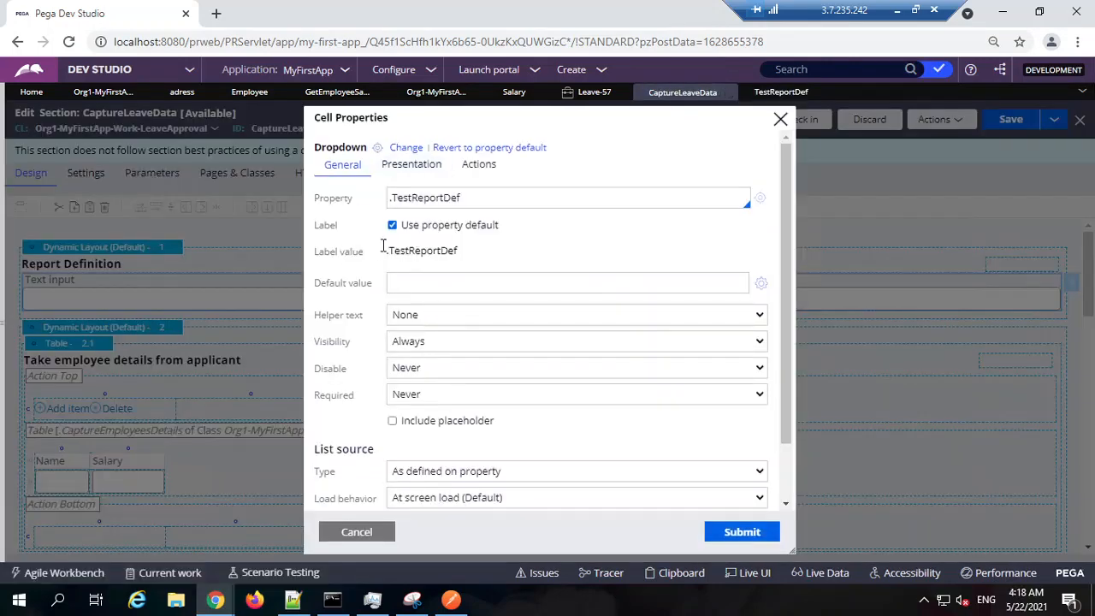
# Set the list source type of the TestReportDef dropdown to Report definition.
pyautogui.scroll(-1, 417, 458)
pyautogui.click(438, 404)
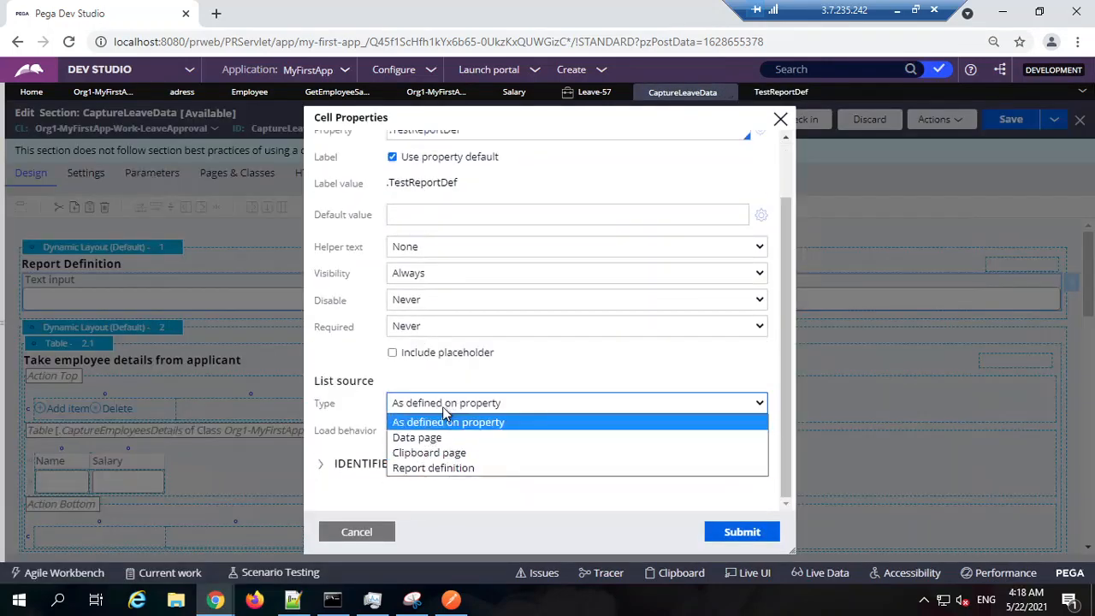
pyautogui.click(433, 468)
pyautogui.click(445, 432)
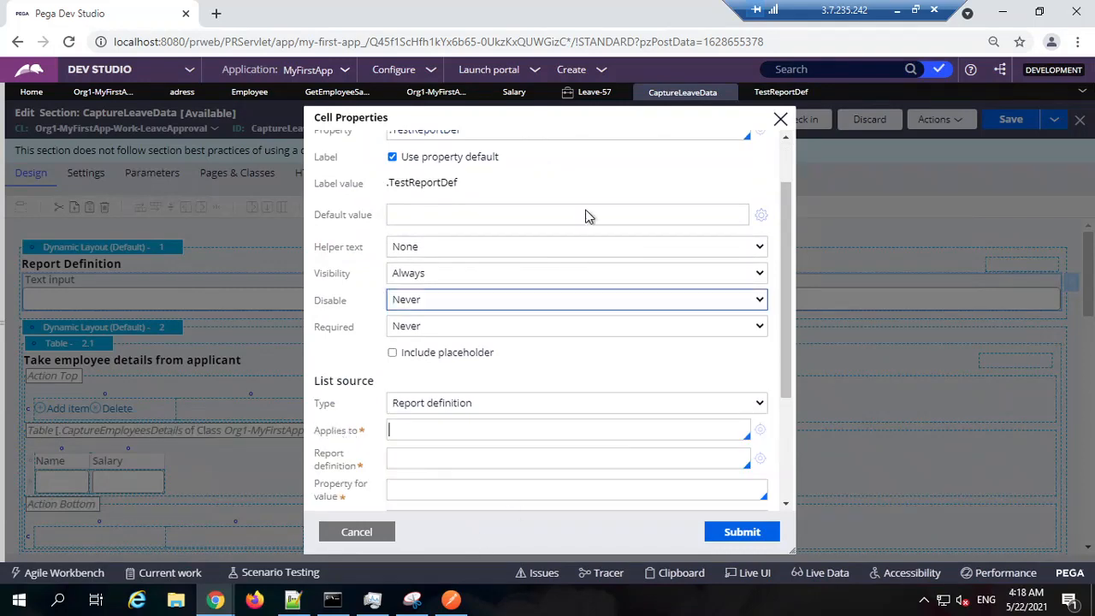
# Close the Employee class record and show the query of the GetEmployeeSalGreaterThan10000 report definition.
pyautogui.click(435, 92)
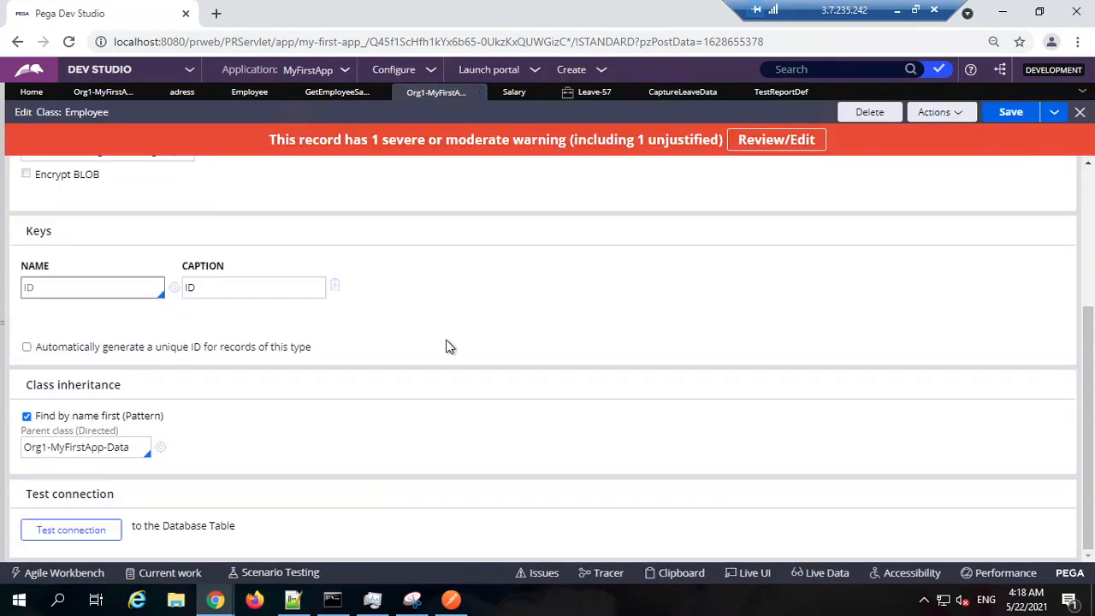
pyautogui.click(476, 92)
pyautogui.click(337, 92)
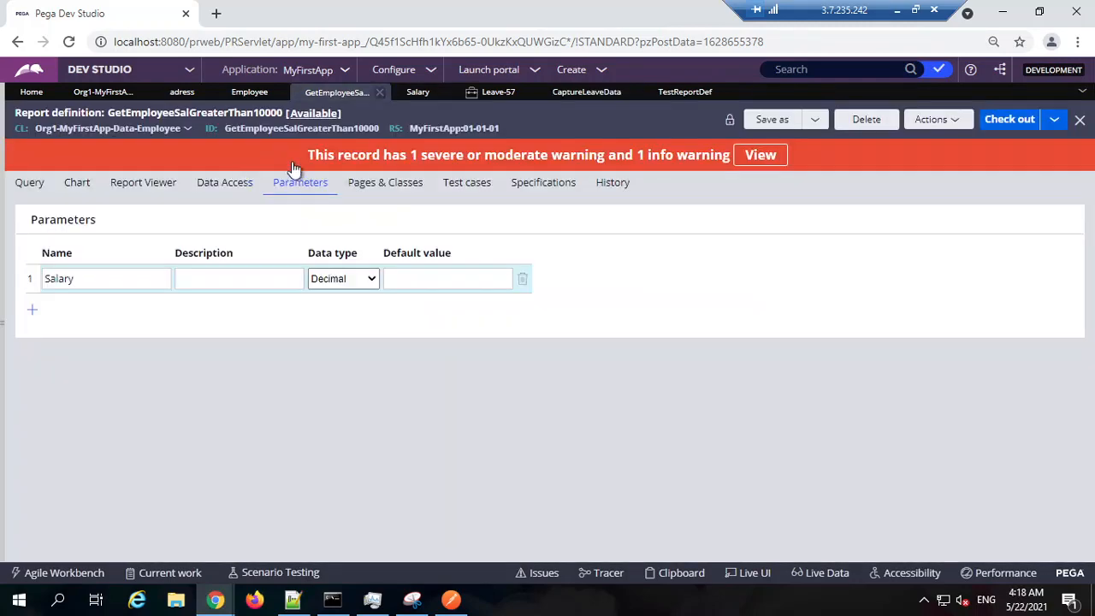
pyautogui.click(28, 190)
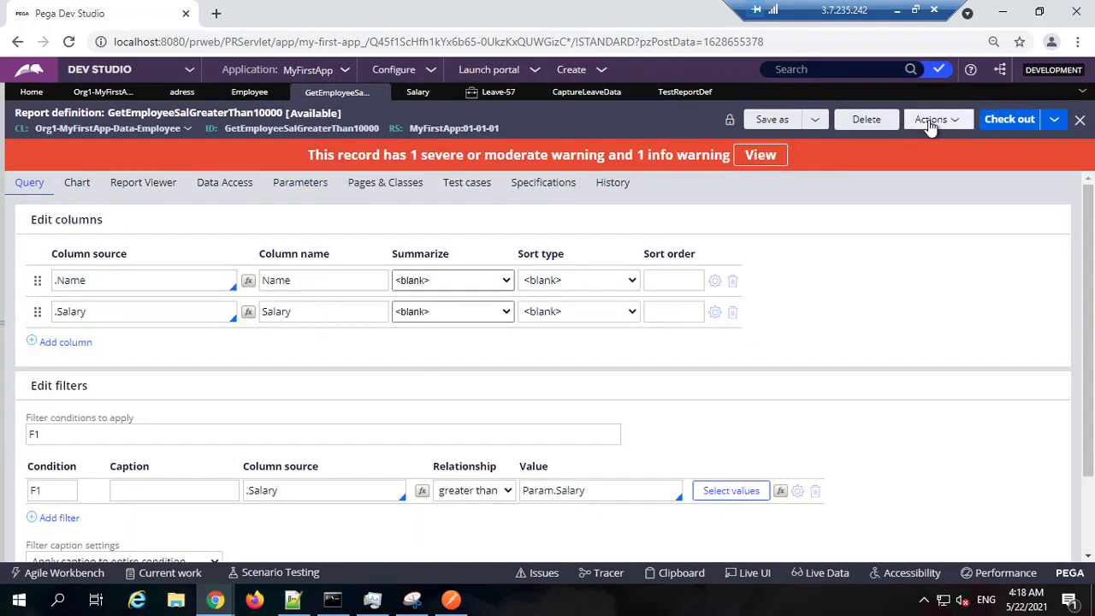
# Run the GetEmployeeSalGreaterThan10000 report, filter it to salaries greater than 500, and close the report window.
pyautogui.click(933, 118)
pyautogui.click(892, 141)
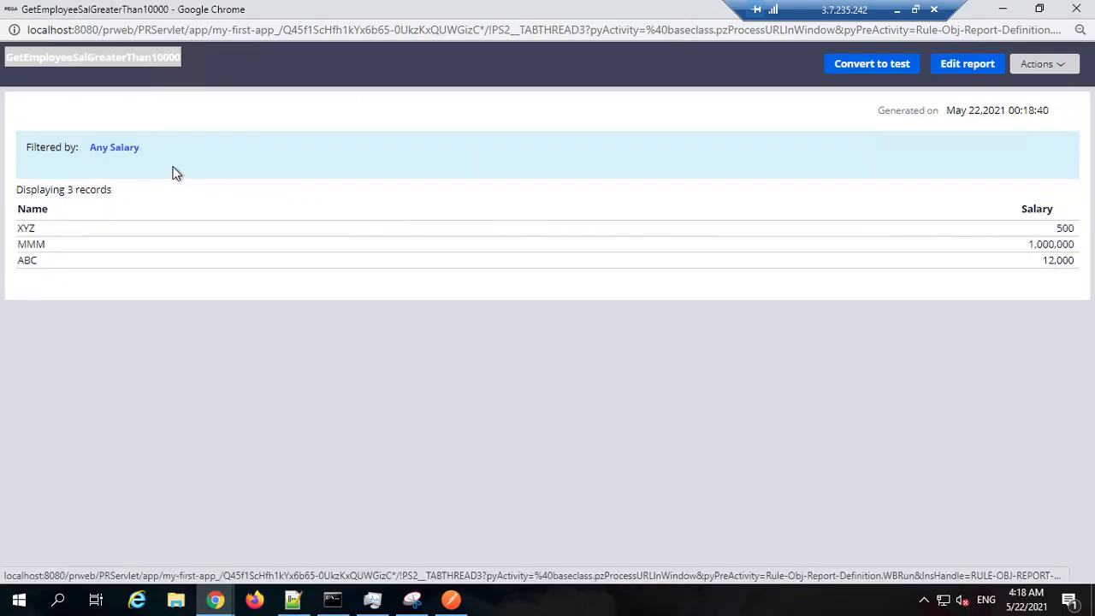
pyautogui.click(131, 149)
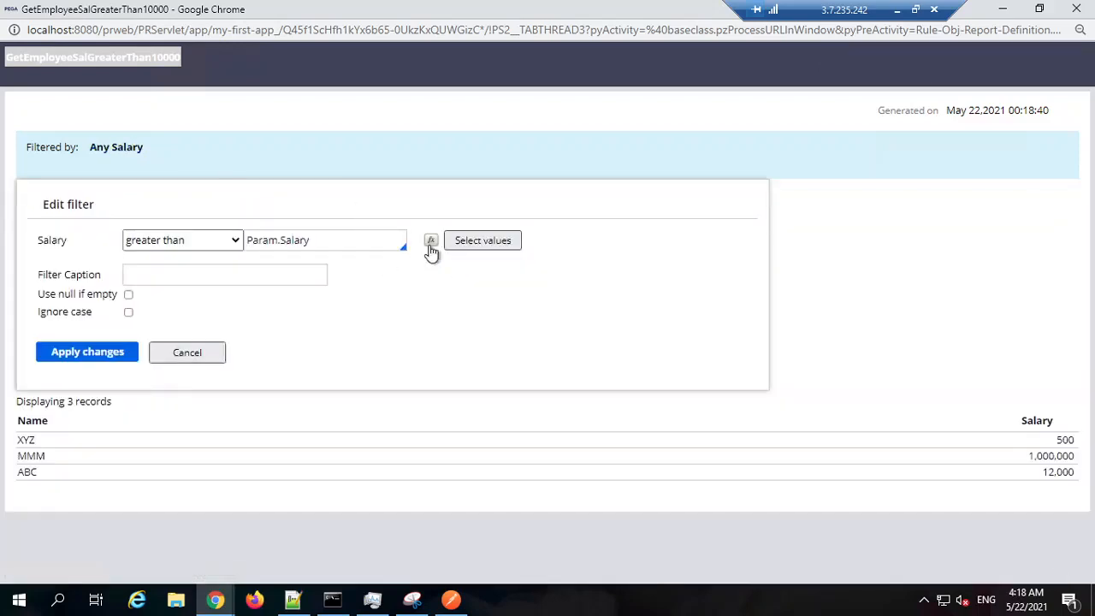
pyautogui.click(481, 243)
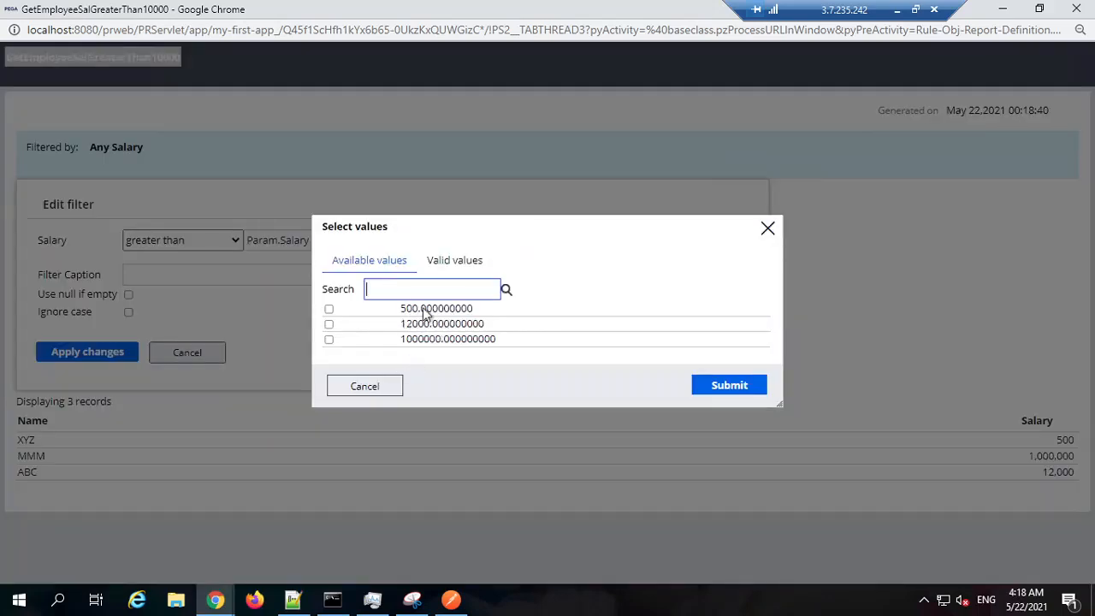
pyautogui.click(328, 310)
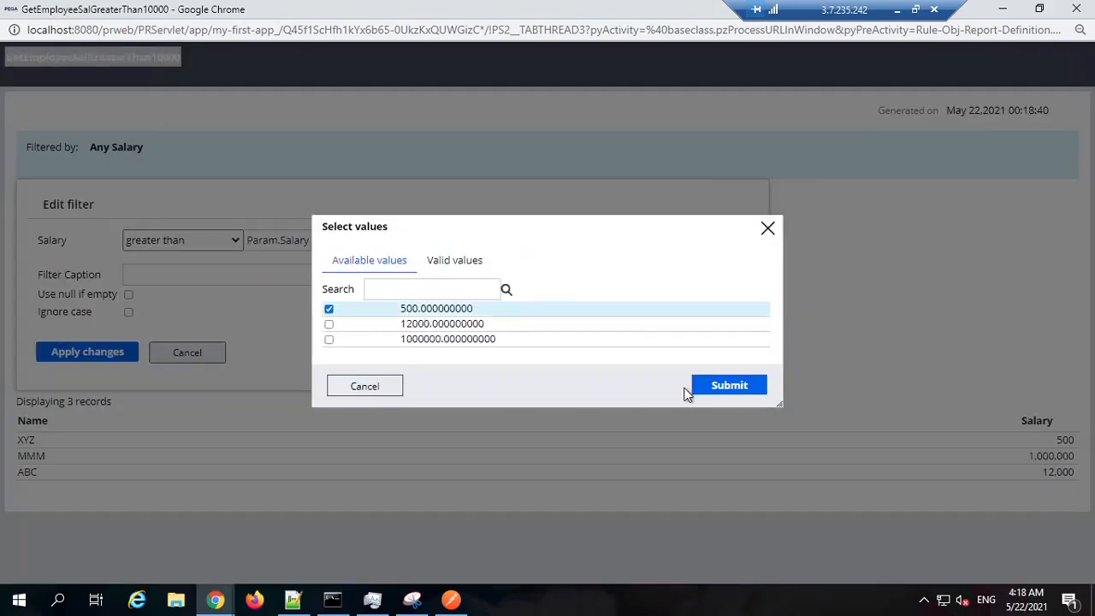
pyautogui.click(745, 389)
pyautogui.click(62, 359)
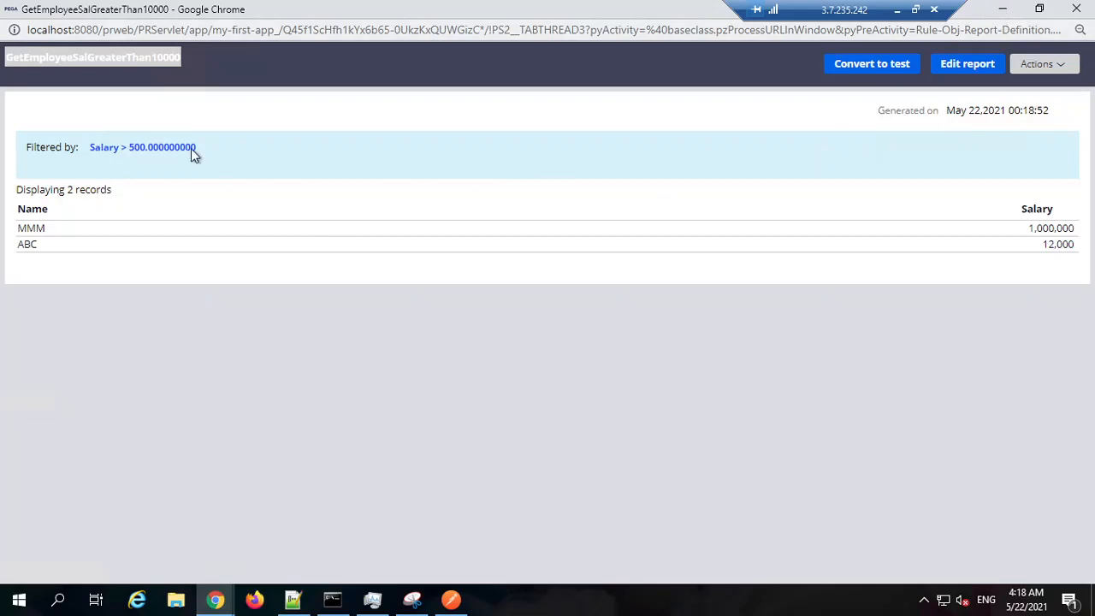
pyautogui.click(1076, 8)
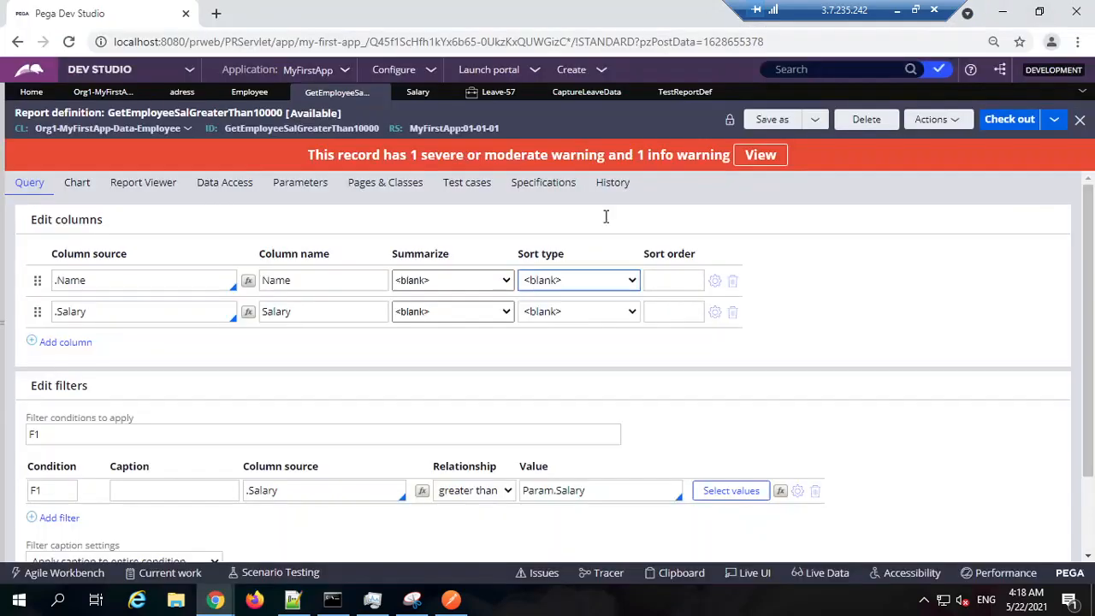
# Set the dropdown list source's Applies to class to Org1-MyFirstApp-Data-Employee and its report definition to GetEmployeeSalGreaterThan10000.
pyautogui.click(674, 93)
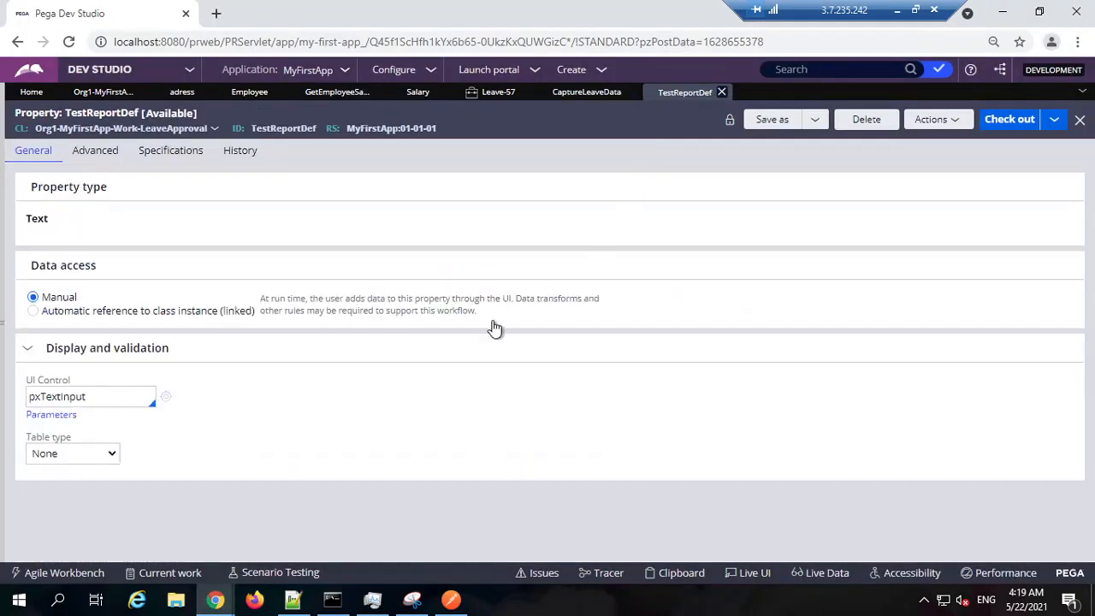
pyautogui.click(582, 95)
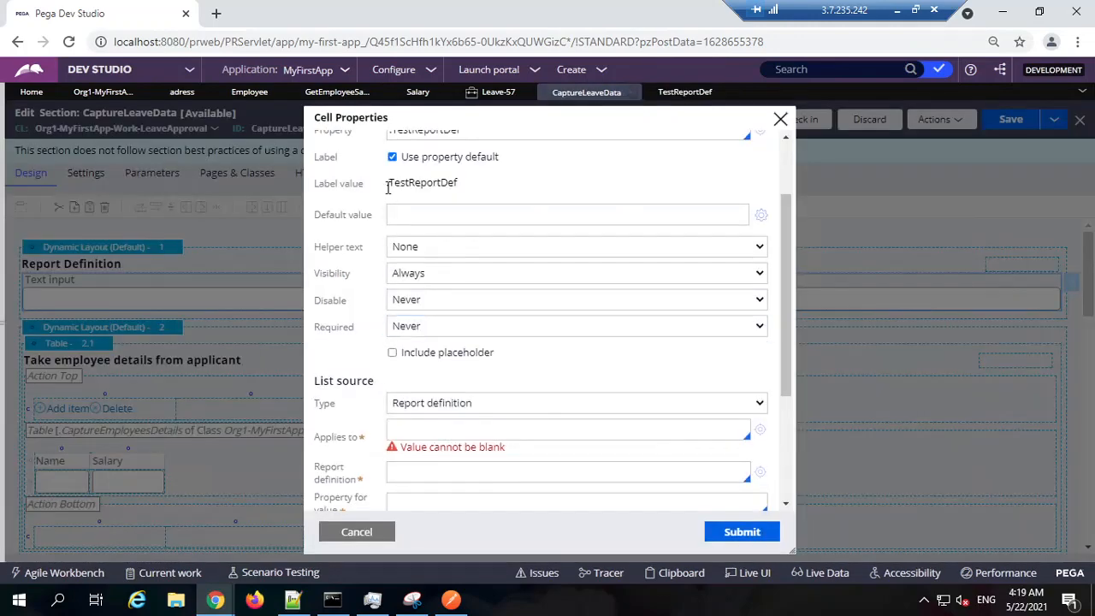
pyautogui.scroll(2, 387, 186)
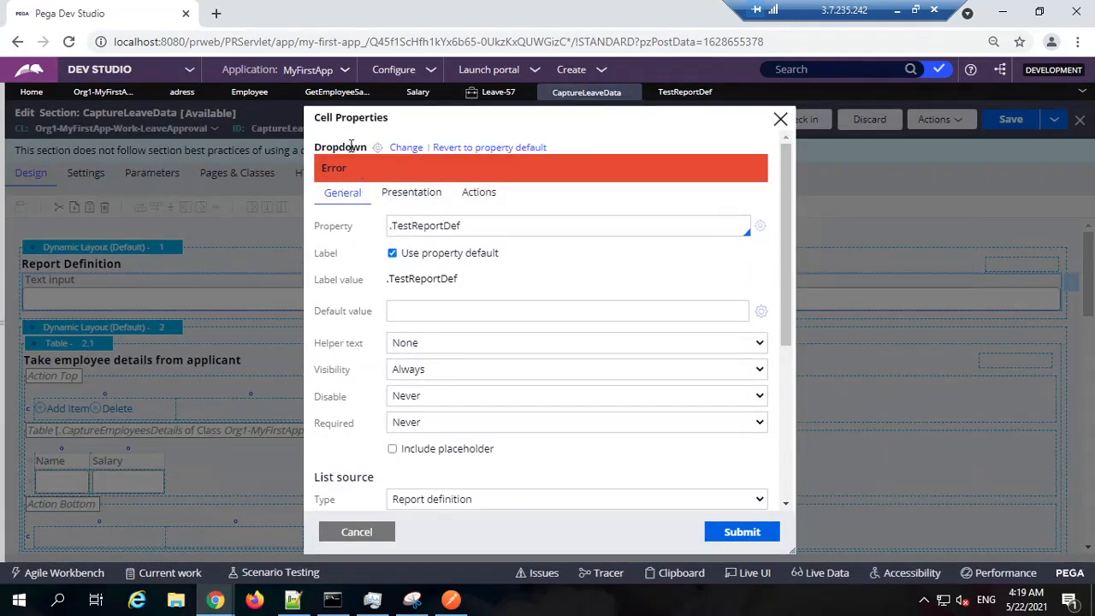
pyautogui.scroll(-2, 471, 294)
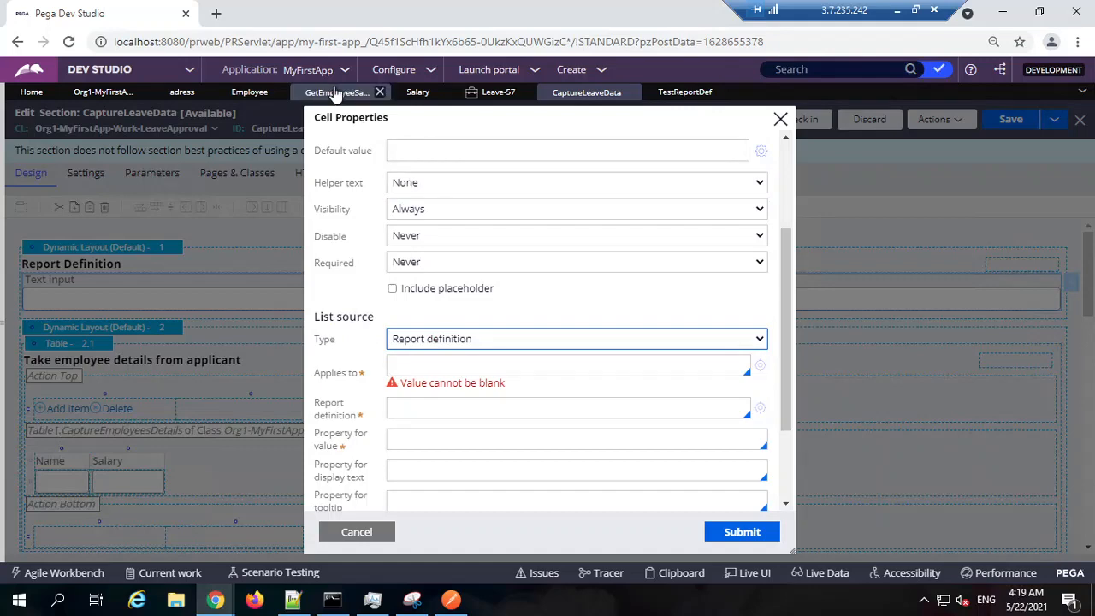
pyautogui.click(336, 92)
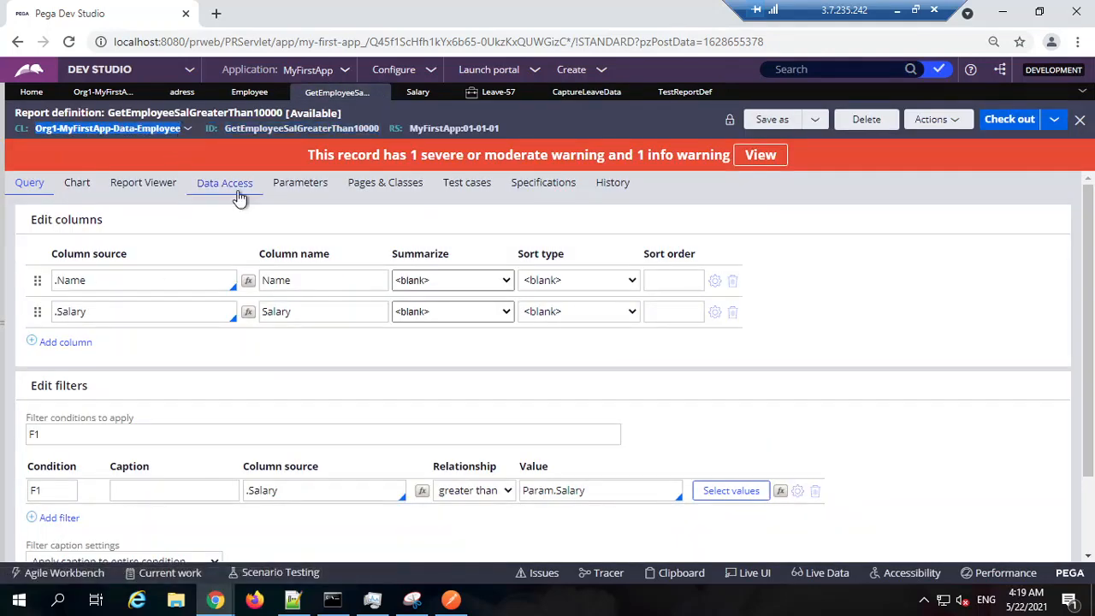
pyautogui.click(591, 93)
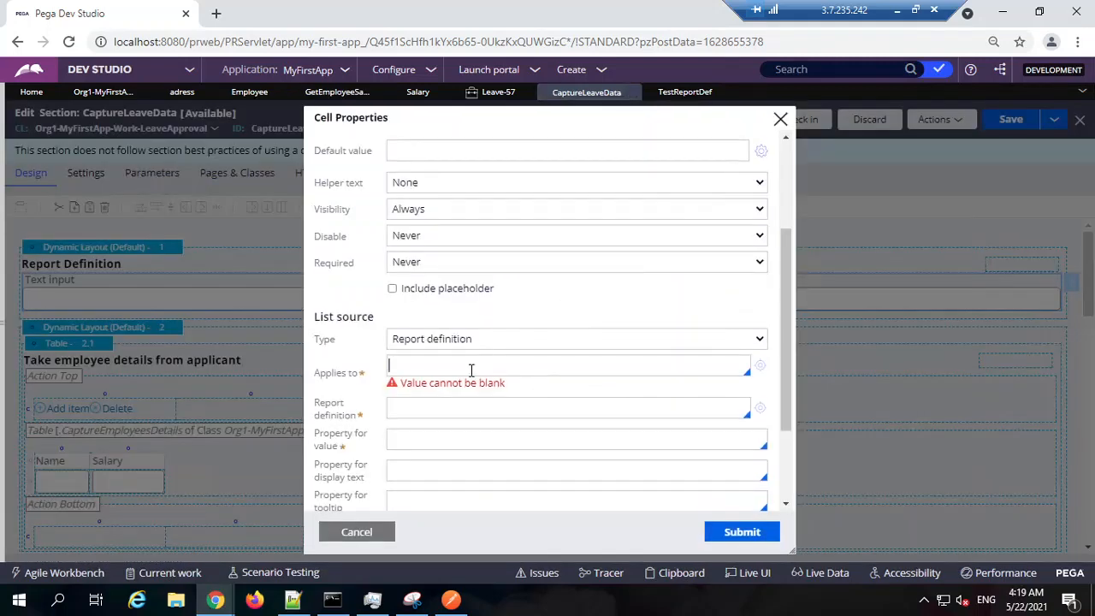
pyautogui.write('Org1-MyFirstApp-Data-Employee')
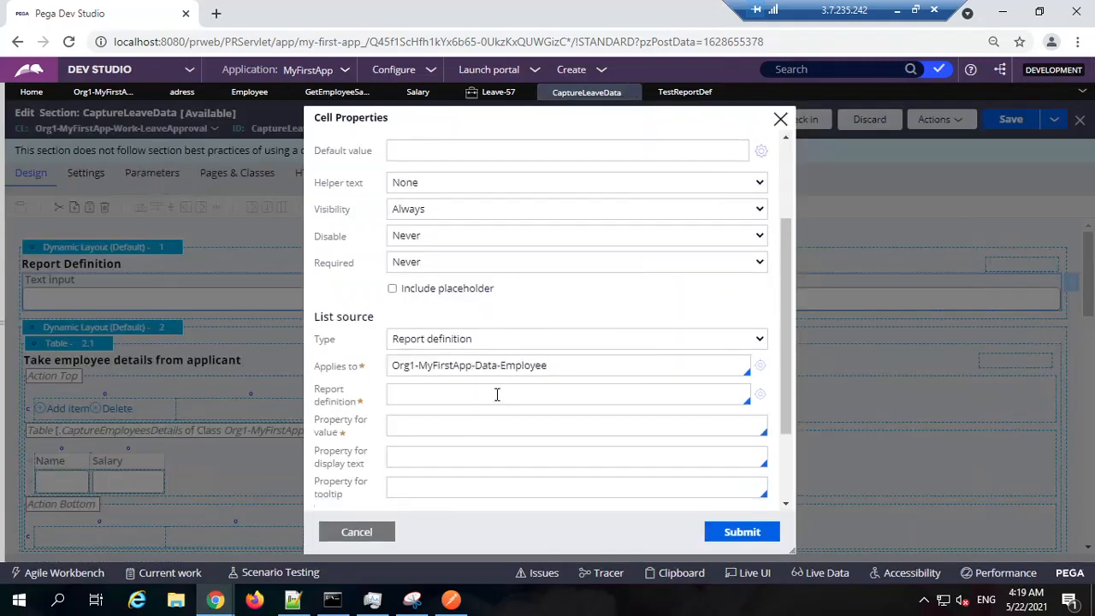
pyautogui.click(496, 395)
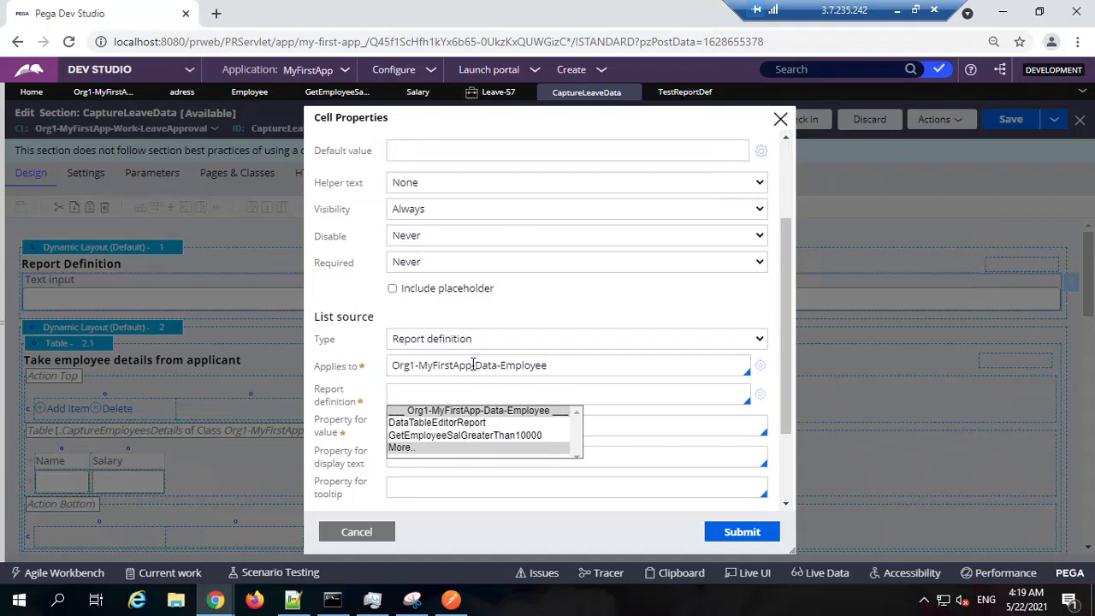
pyautogui.click(523, 435)
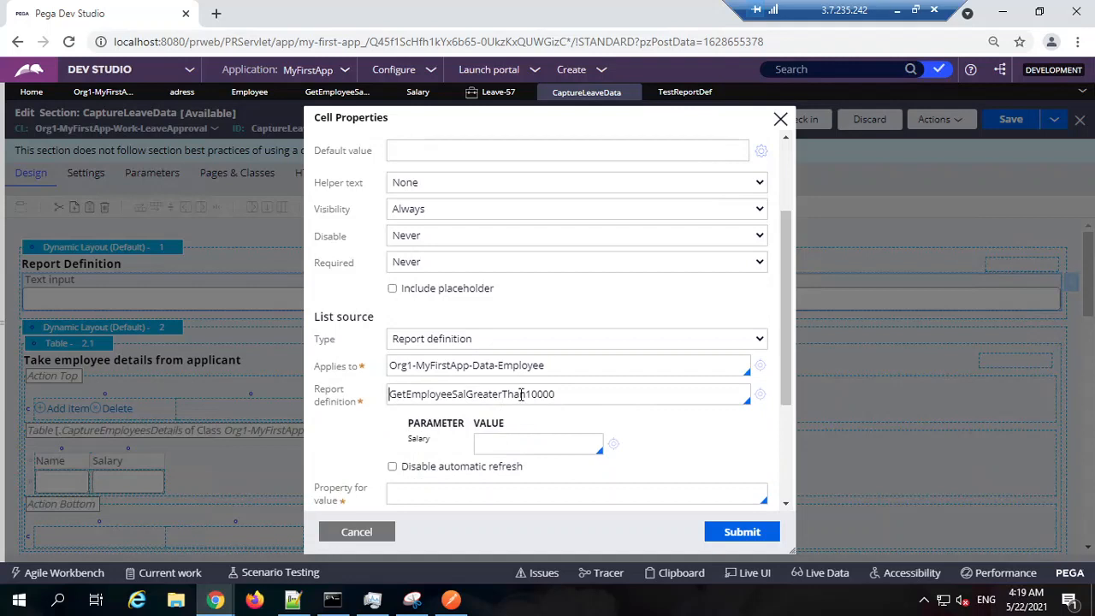
pyautogui.doubleClick(521, 394)
# Set the report definition's Salary parameter value to .SalaryParameter in the dropdown's list source.
pyautogui.click(510, 446)
pyautogui.write('.SalaryParameter')
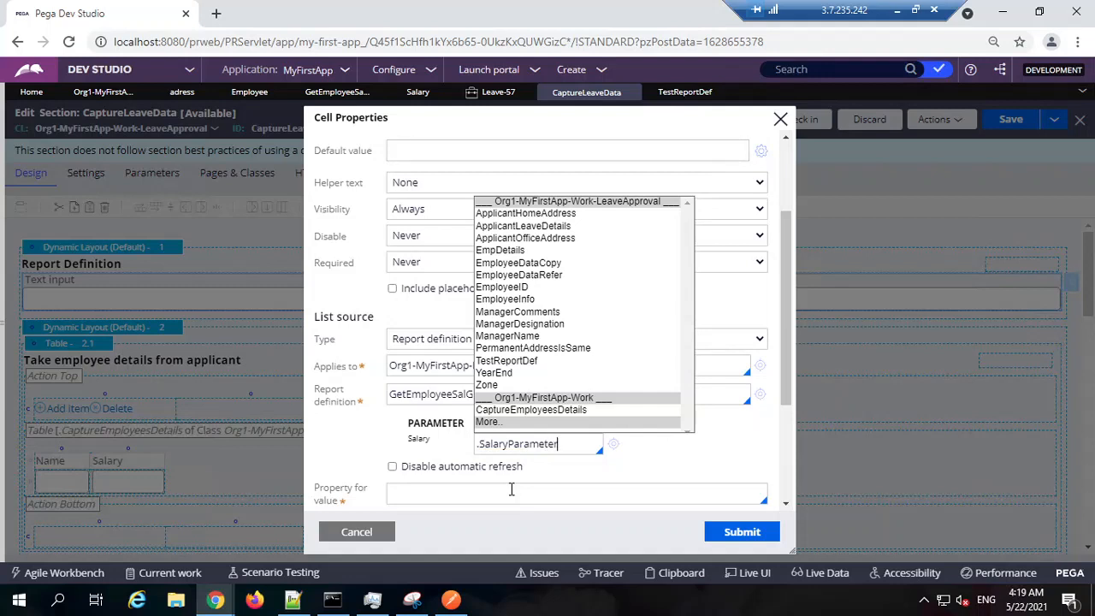
pyautogui.click(713, 449)
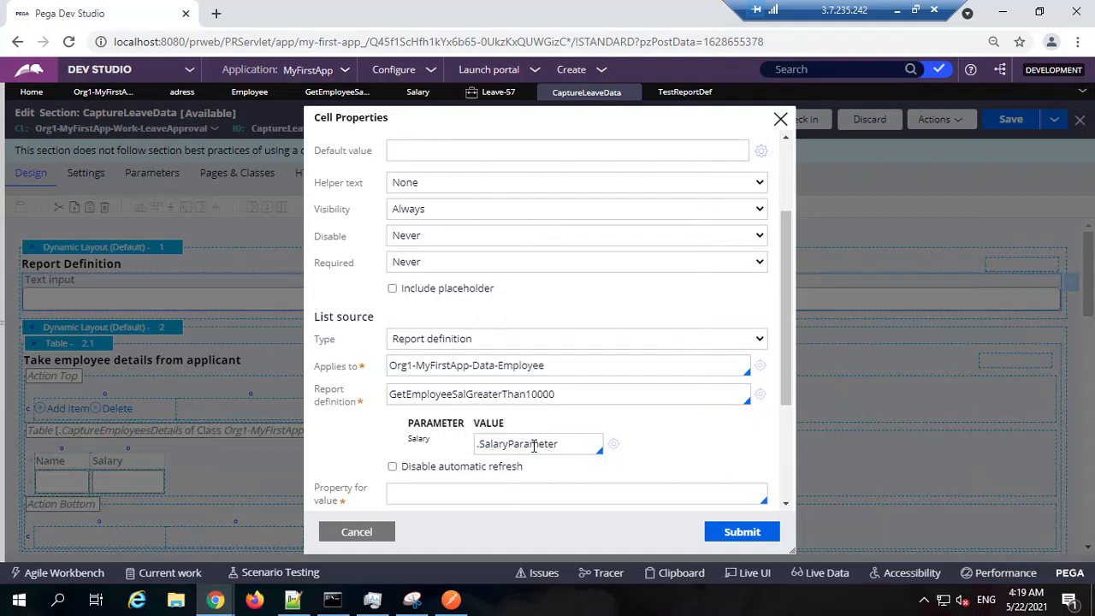
pyautogui.doubleClick(533, 445)
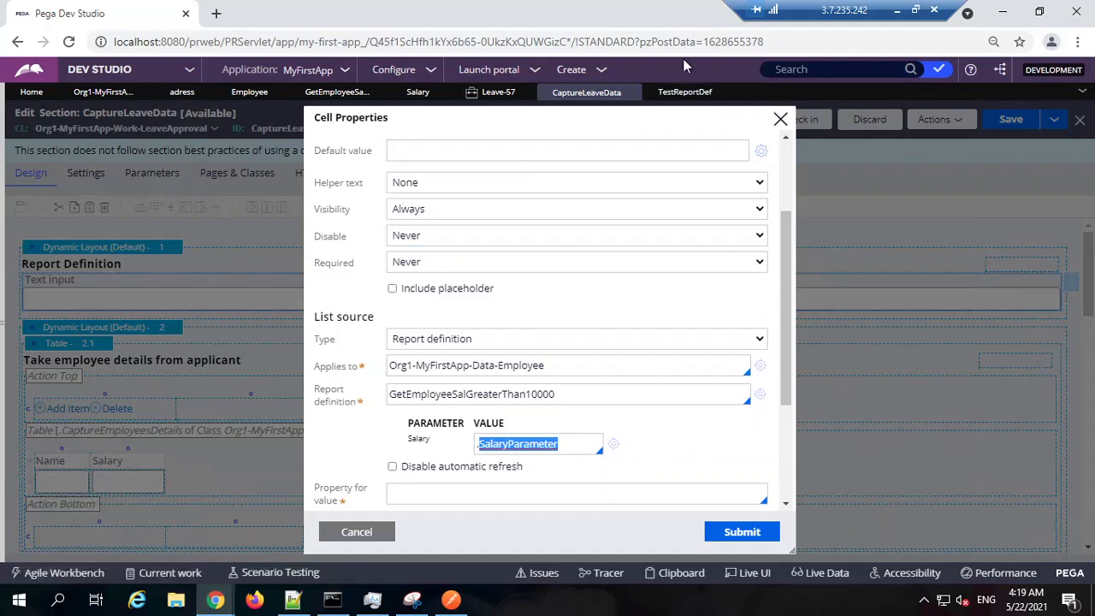
pyautogui.click(666, 451)
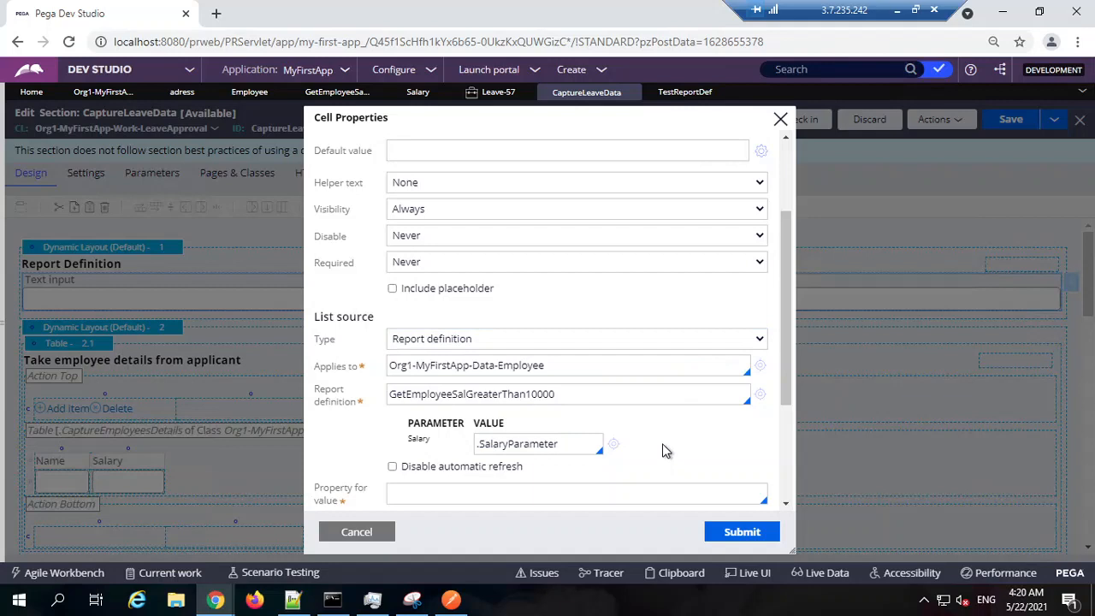
pyautogui.tripleClick(535, 444)
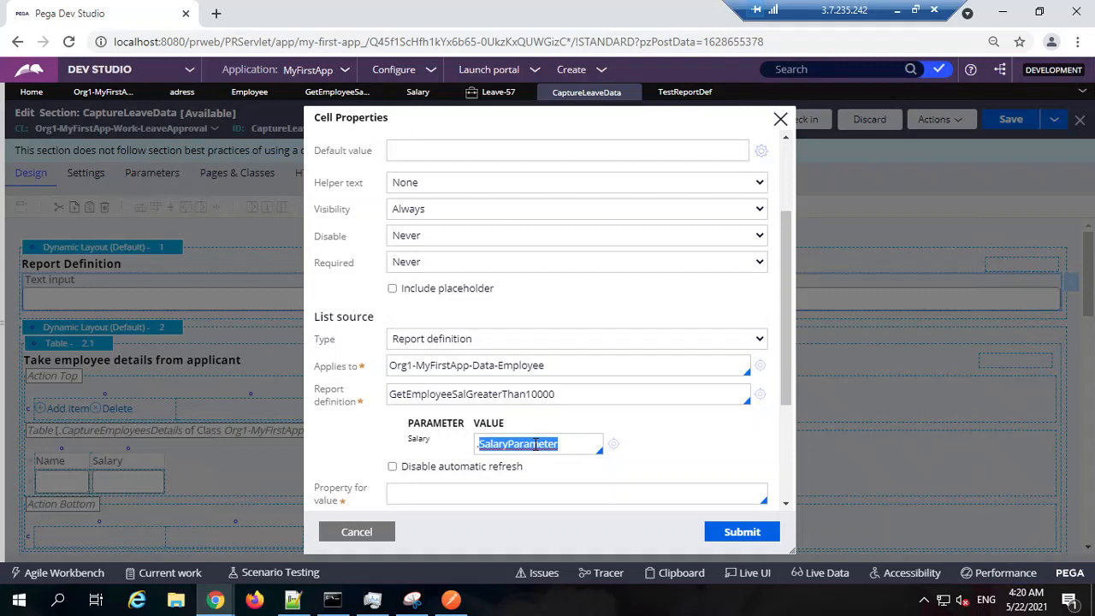
# Set the report definition's Salary parameter value to 1000 in the dropdown's list source and try to submit the cell properties.
pyautogui.tripleClick(513, 394)
pyautogui.doubleClick(418, 439)
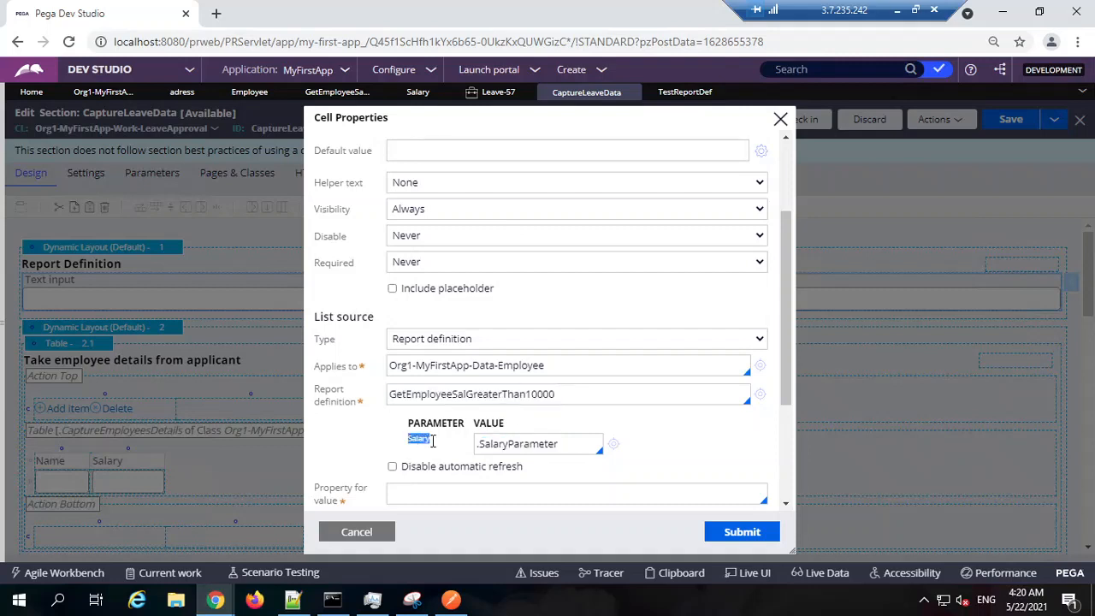
pyautogui.doubleClick(531, 443)
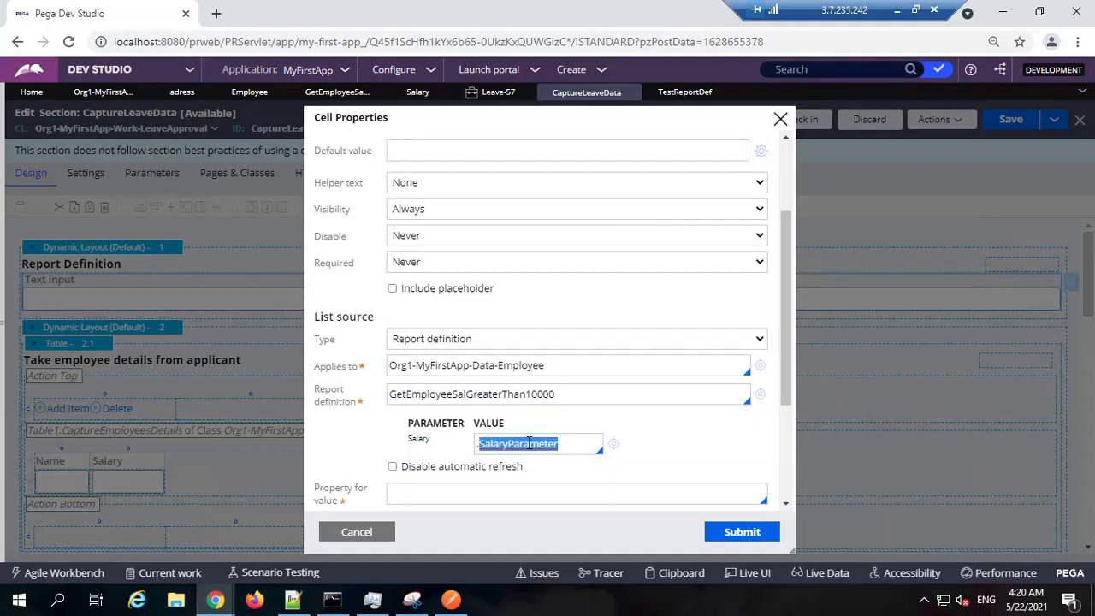
pyautogui.doubleClick(530, 442)
pyautogui.tripleClick(528, 442)
pyautogui.write('1000')
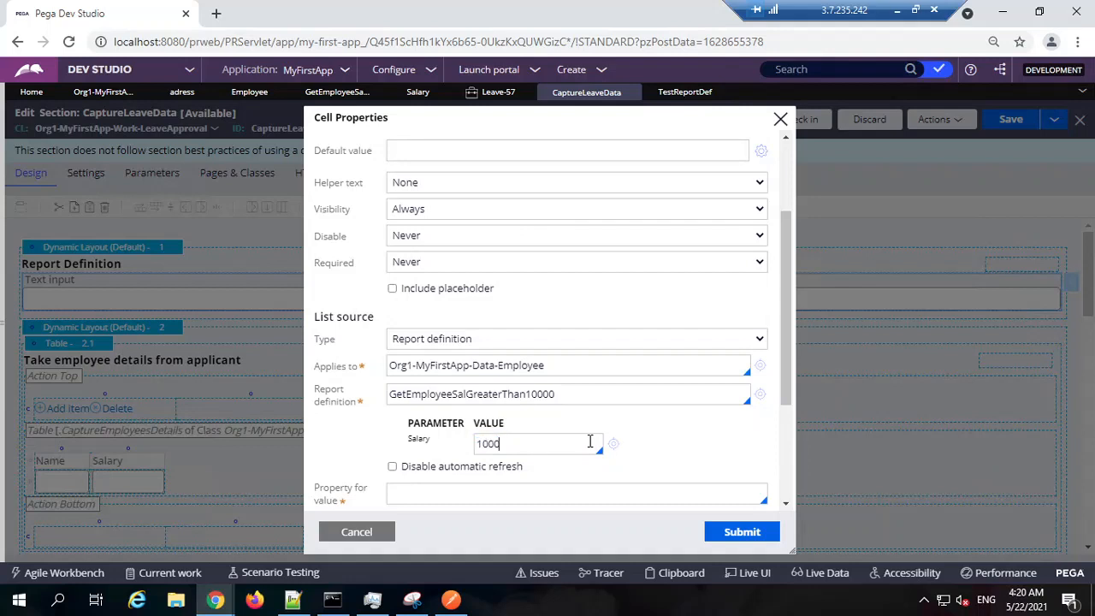
pyautogui.click(737, 531)
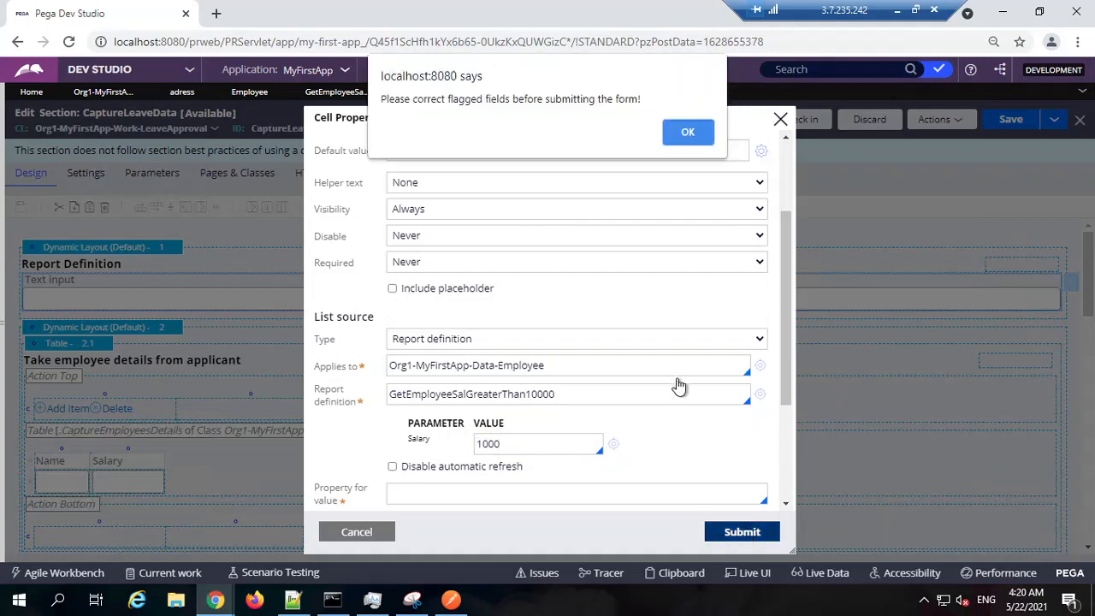
pyautogui.click(689, 134)
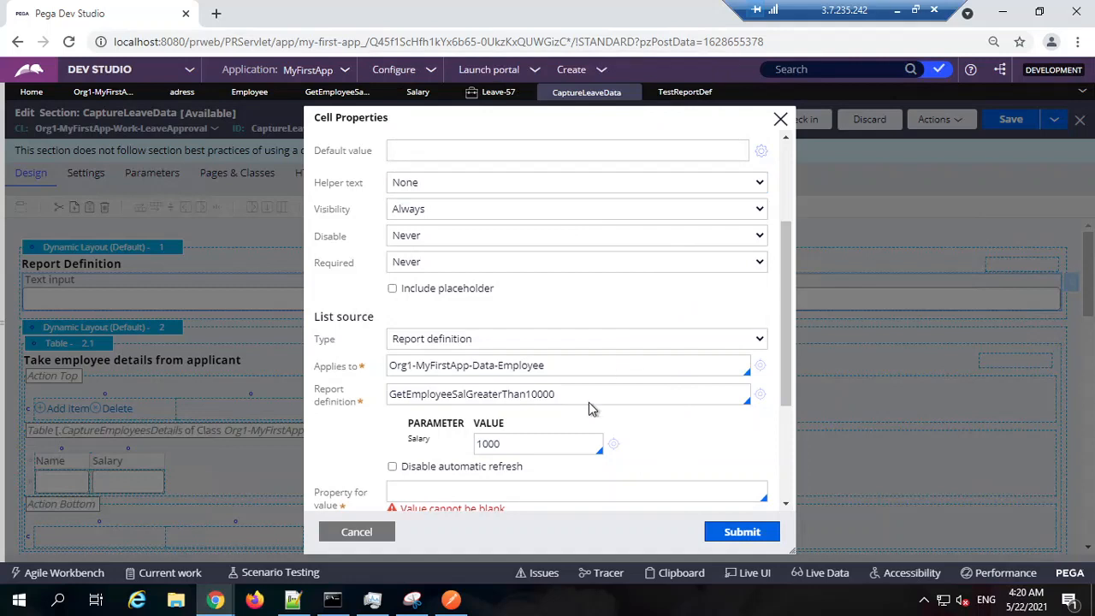
# Set the dropdown's property for value to .Name, submit the cell properties and save the CaptureLeaveData section.
pyautogui.doubleClick(537, 443)
pyautogui.scroll(-3, 650, 471)
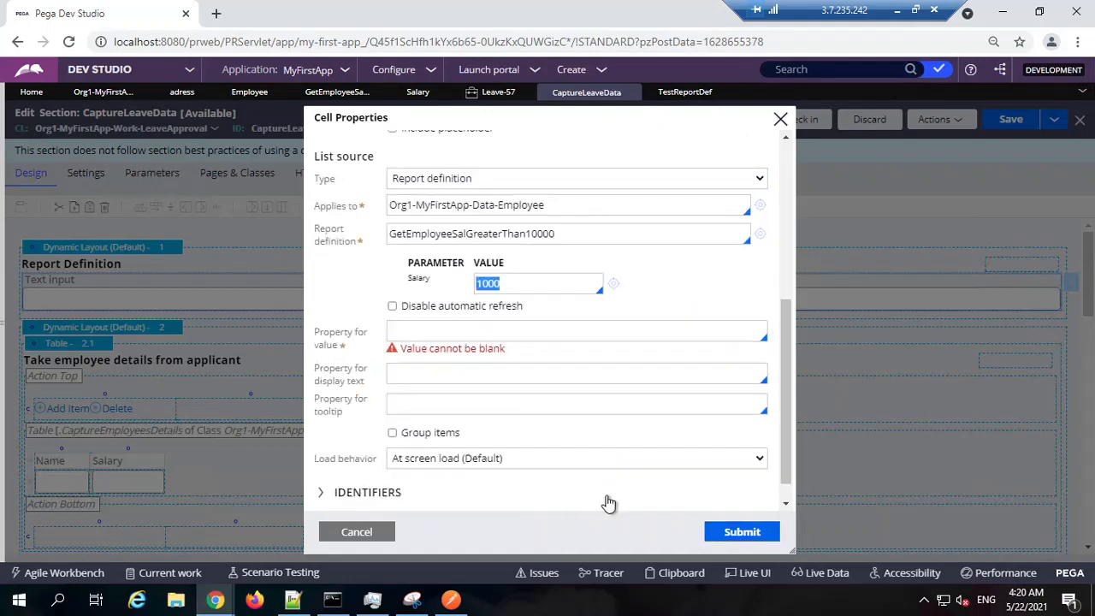
pyautogui.click(482, 331)
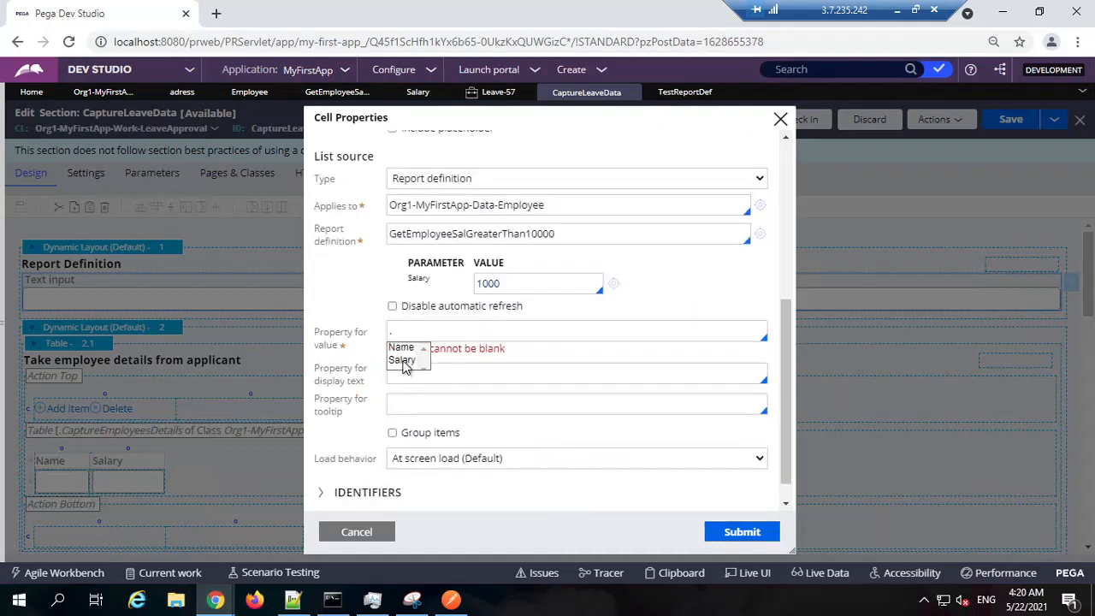
pyautogui.click(404, 347)
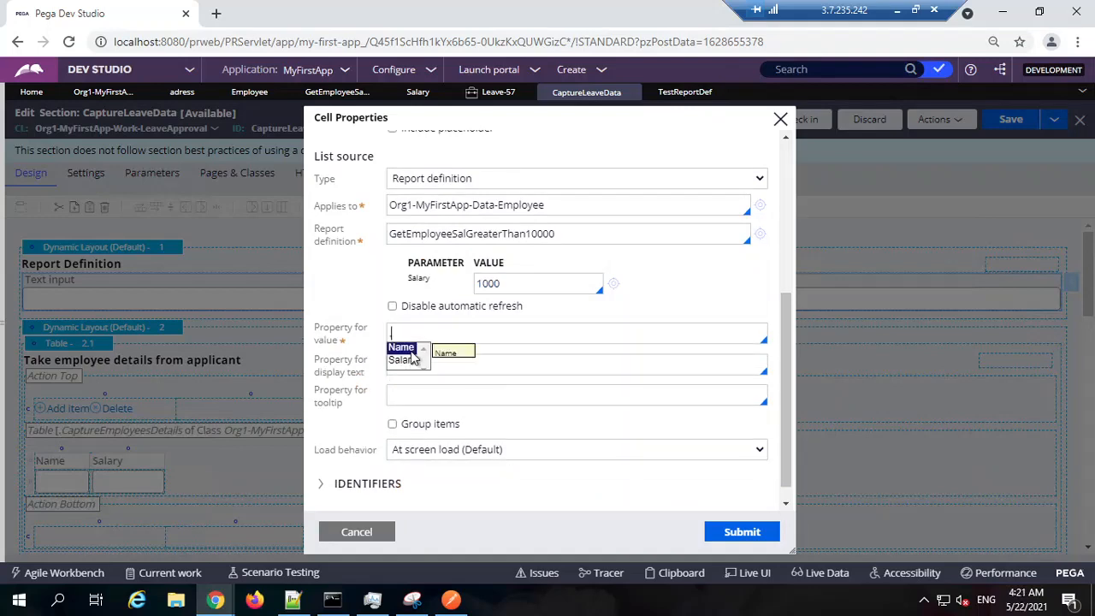
pyautogui.click(750, 537)
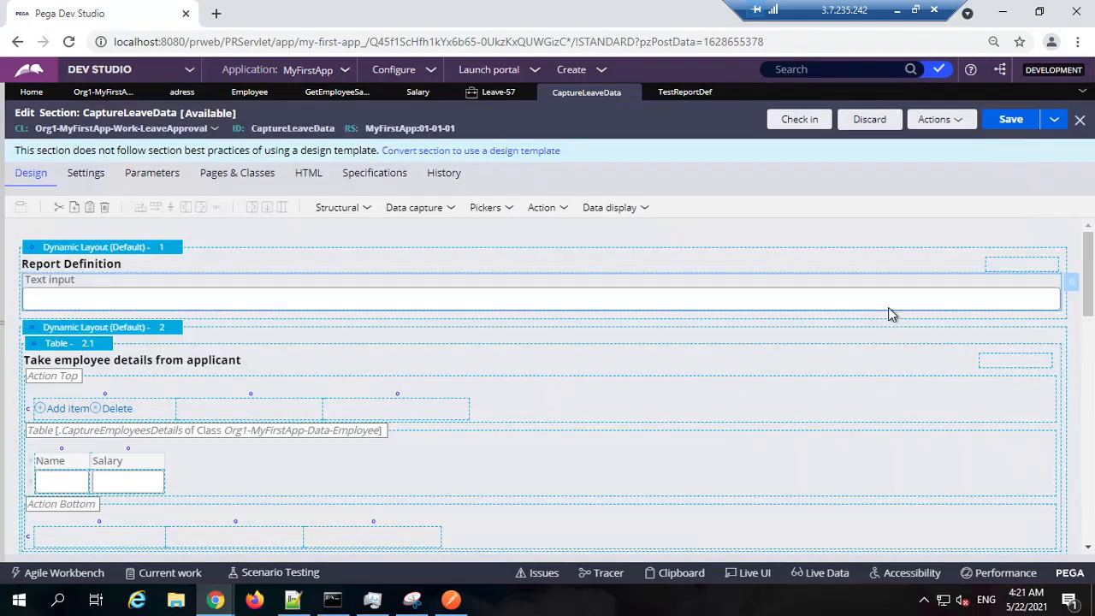
pyautogui.click(1010, 120)
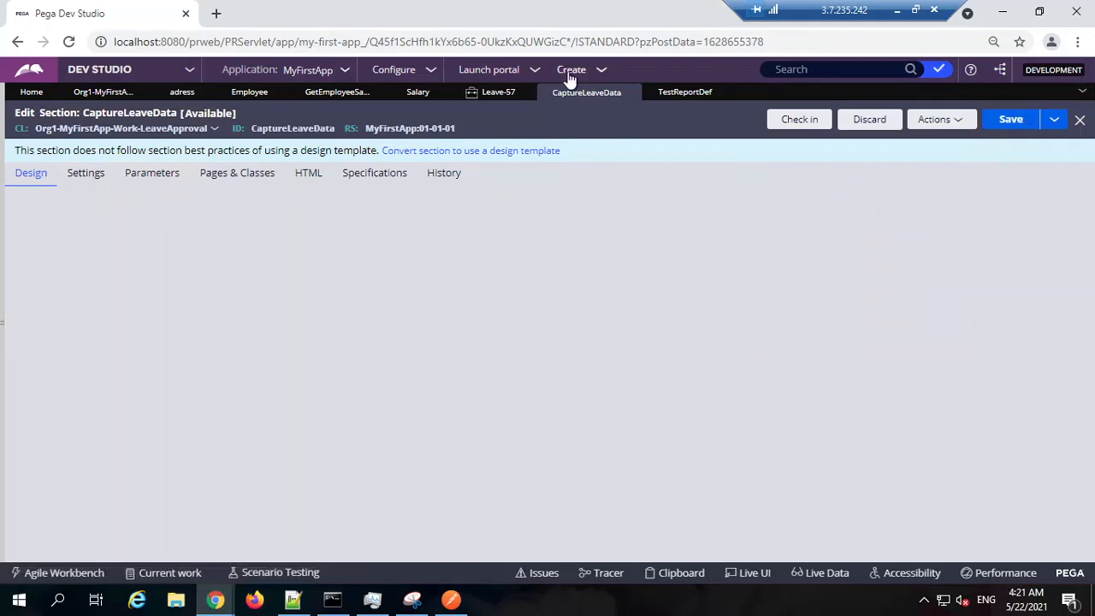
# Create a new Leave Approval case.
pyautogui.click(572, 72)
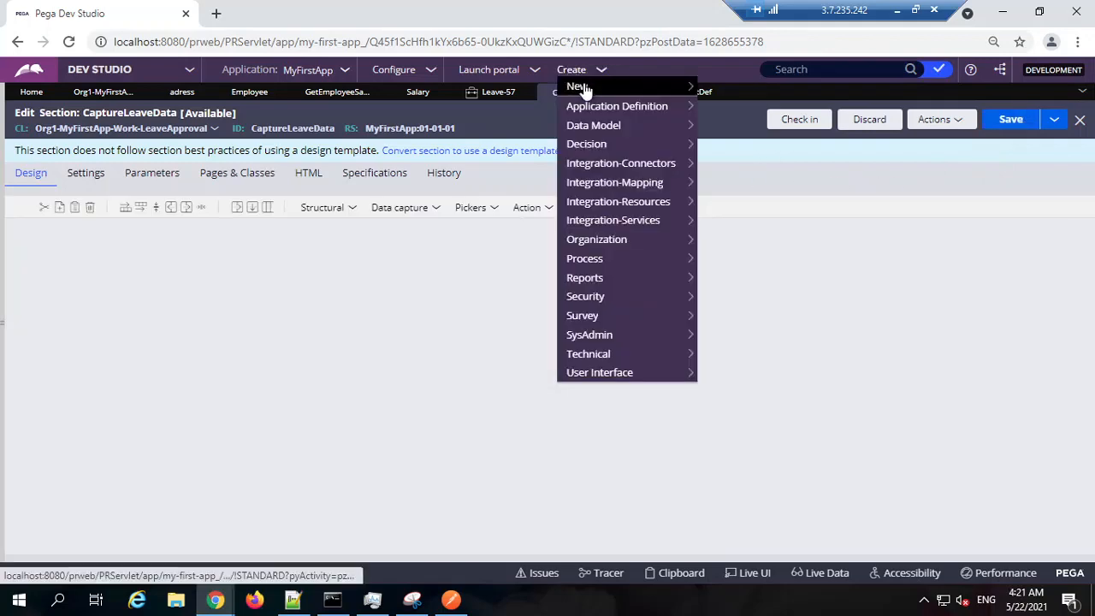
pyautogui.moveTo(689, 89)
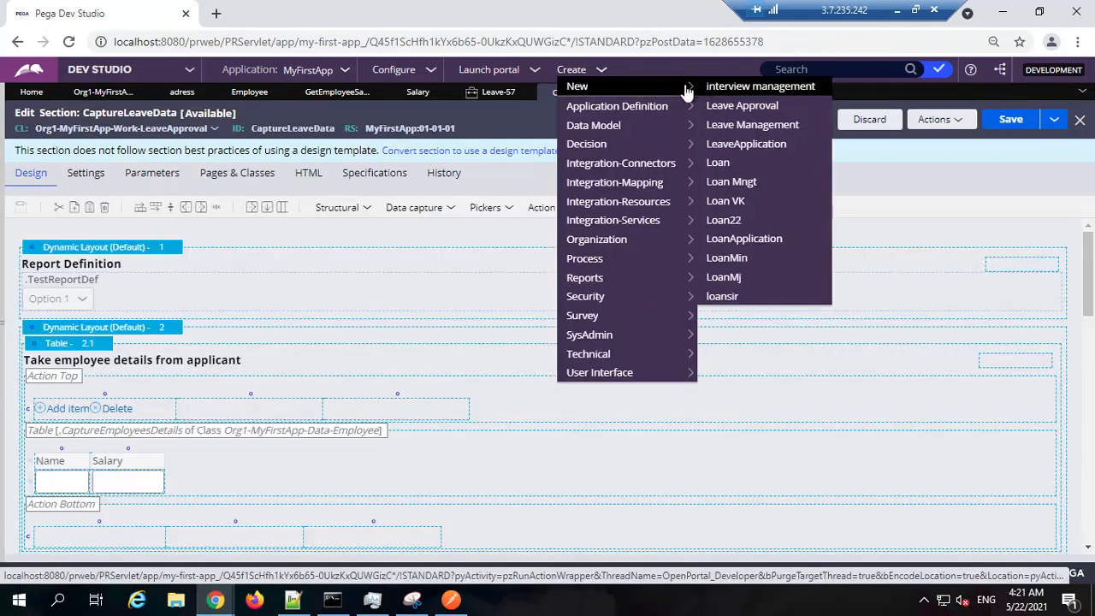
pyautogui.click(741, 107)
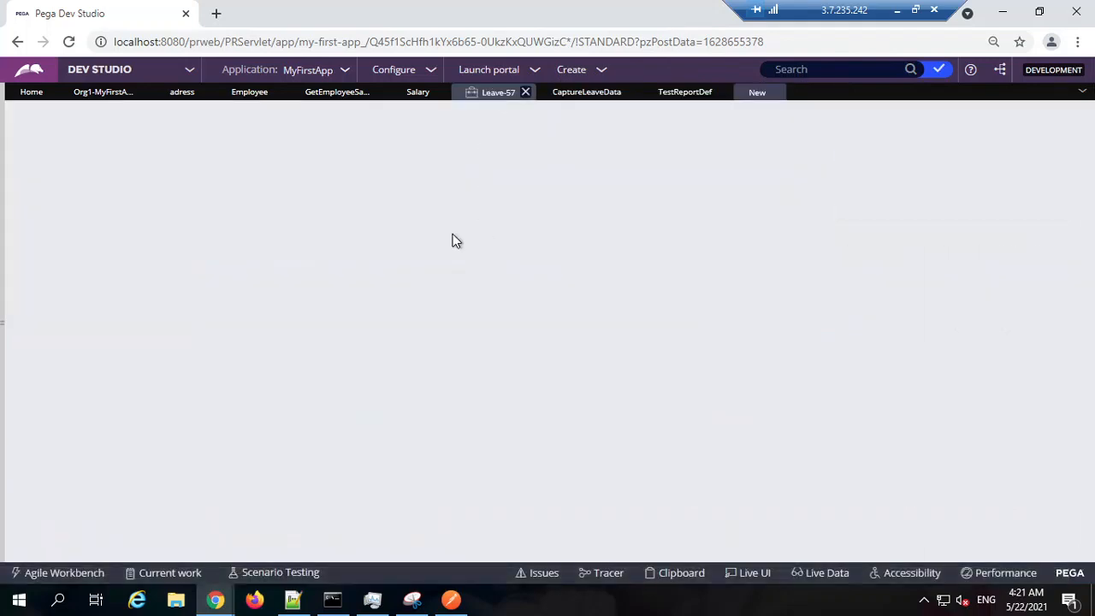
# Enter May 23, 2021 to May 24, 2021 as the leave dates and sdfsdf as the reason, and continue to the applicant address.
pyautogui.scroll(-15, 231, 368)
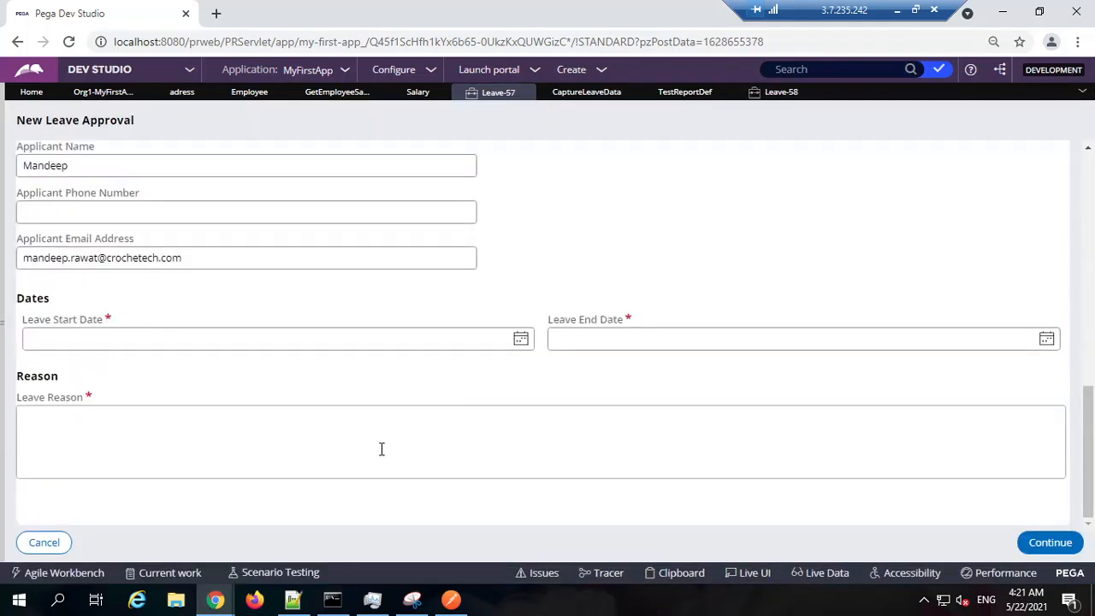
pyautogui.click(521, 339)
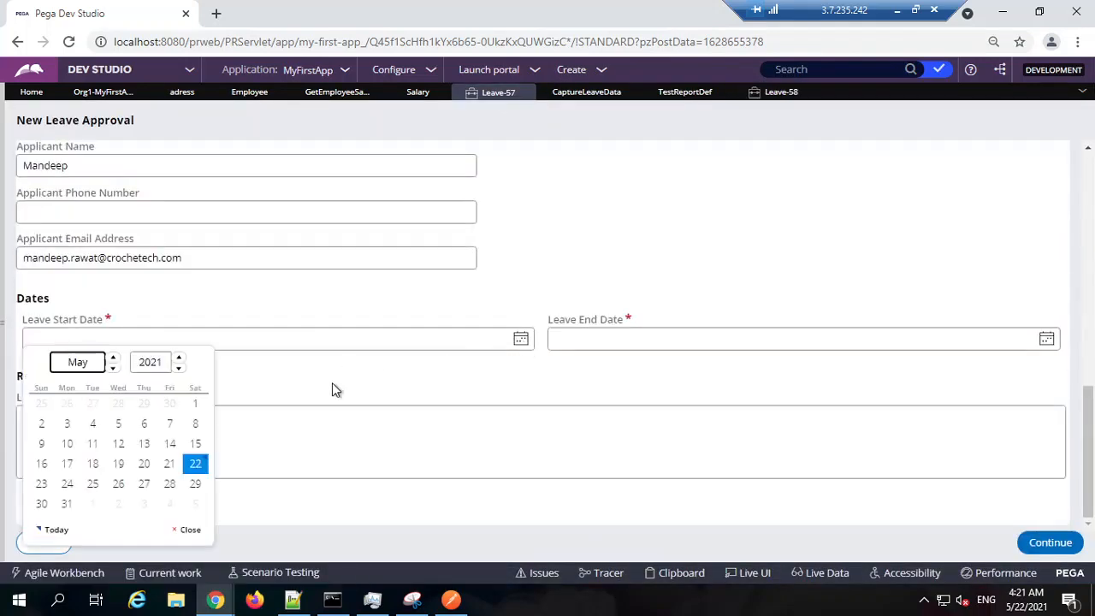
pyautogui.click(40, 482)
pyautogui.click(1047, 339)
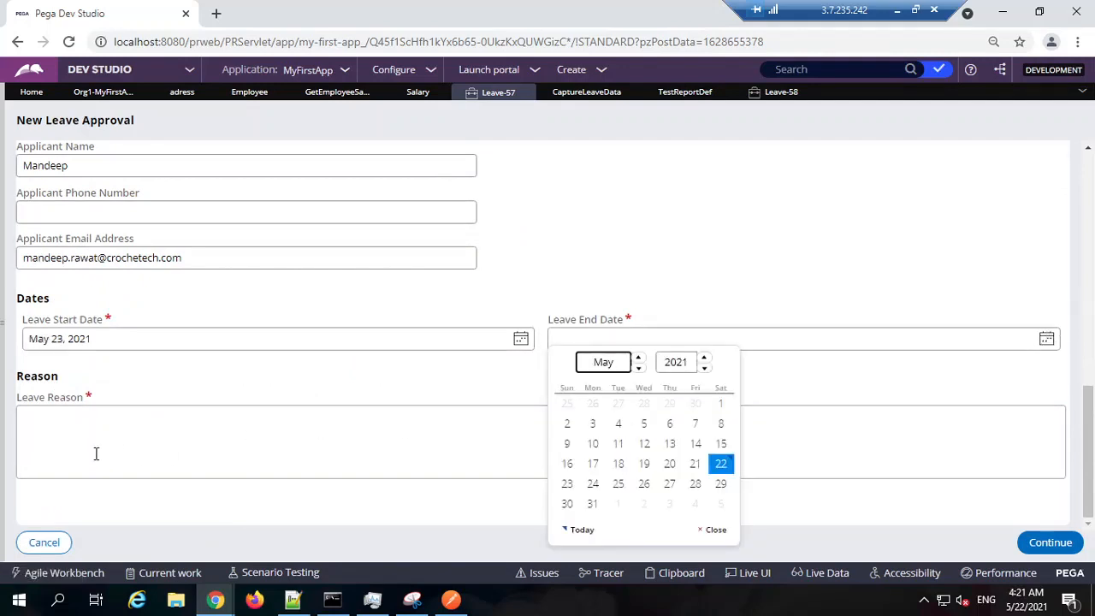
pyautogui.click(586, 482)
pyautogui.click(376, 471)
pyautogui.write('sdfsdf')
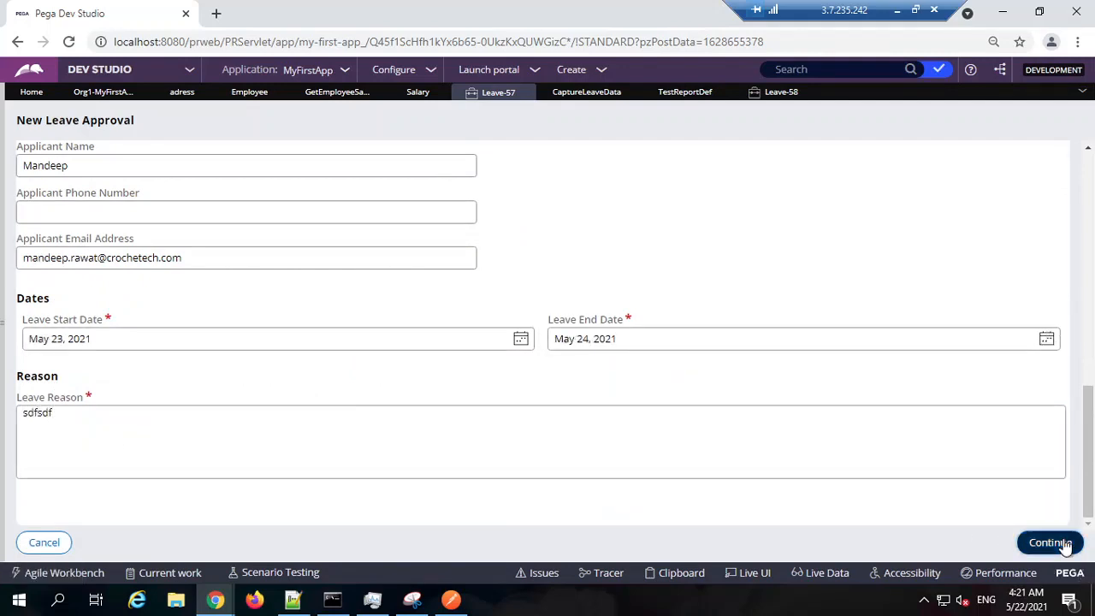
pyautogui.click(1051, 543)
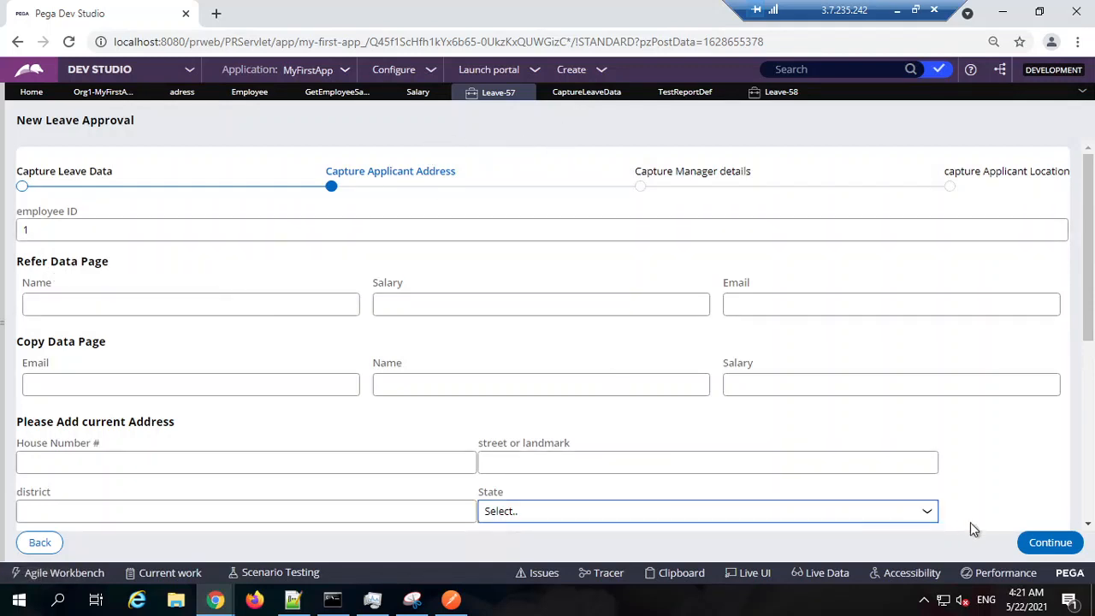
# Continue to Capture Manager details and return to Capture Applicant Address to review the Refer Data Page and Copy Data Page fields.
pyautogui.click(1045, 543)
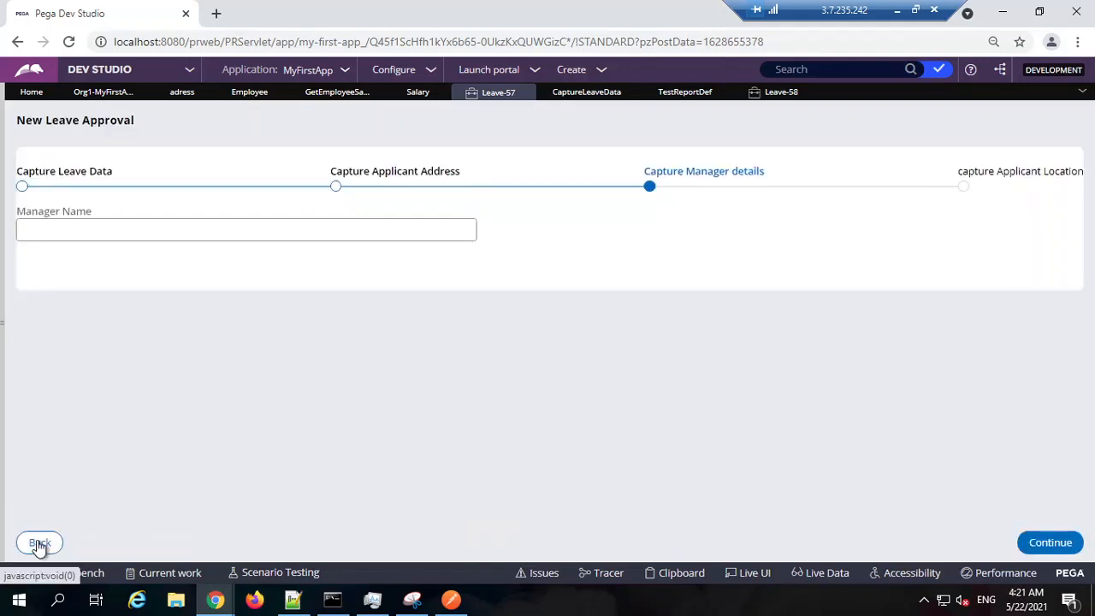
pyautogui.click(39, 542)
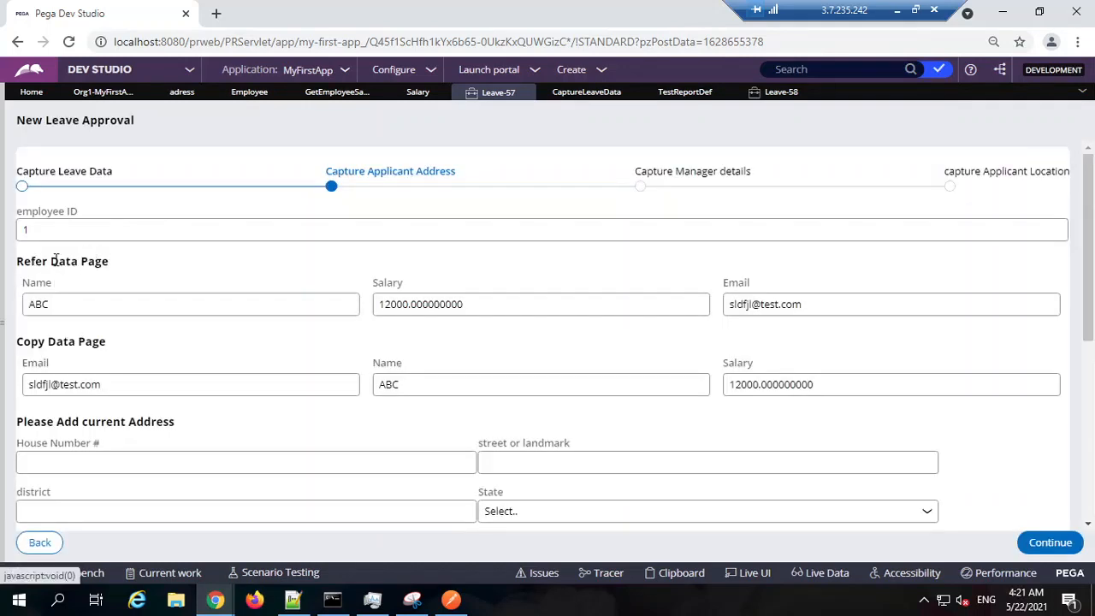
pyautogui.moveTo(17, 342); pyautogui.dragTo(75, 343)
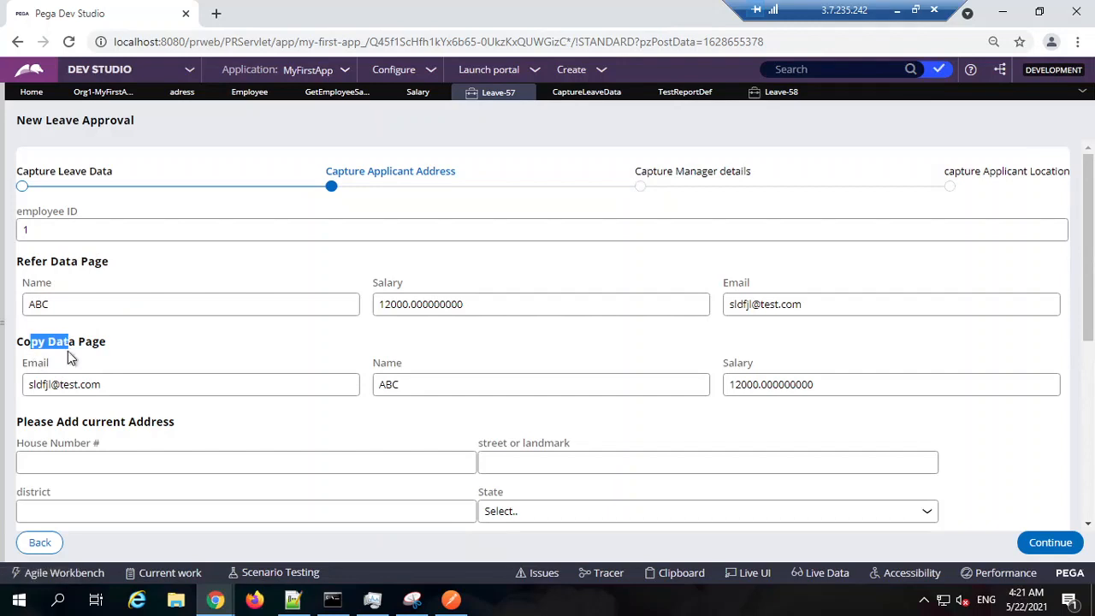
pyautogui.tripleClick(68, 265)
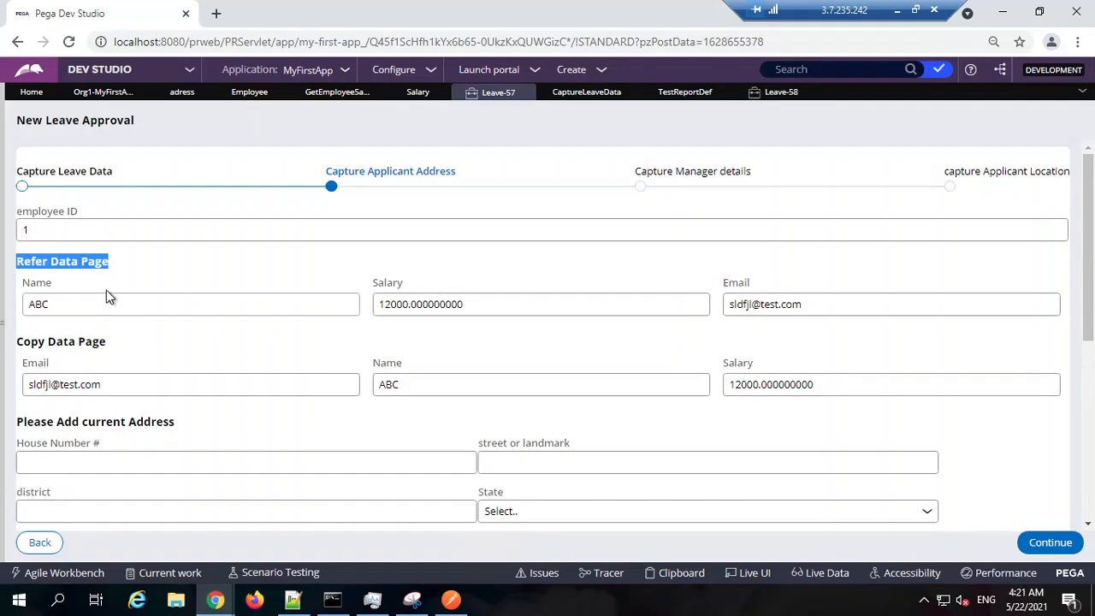
# Inspect the Name field under Refer Data Page with Live UI and open the CaptureApplicantAddress section that contains it.
pyautogui.click(750, 572)
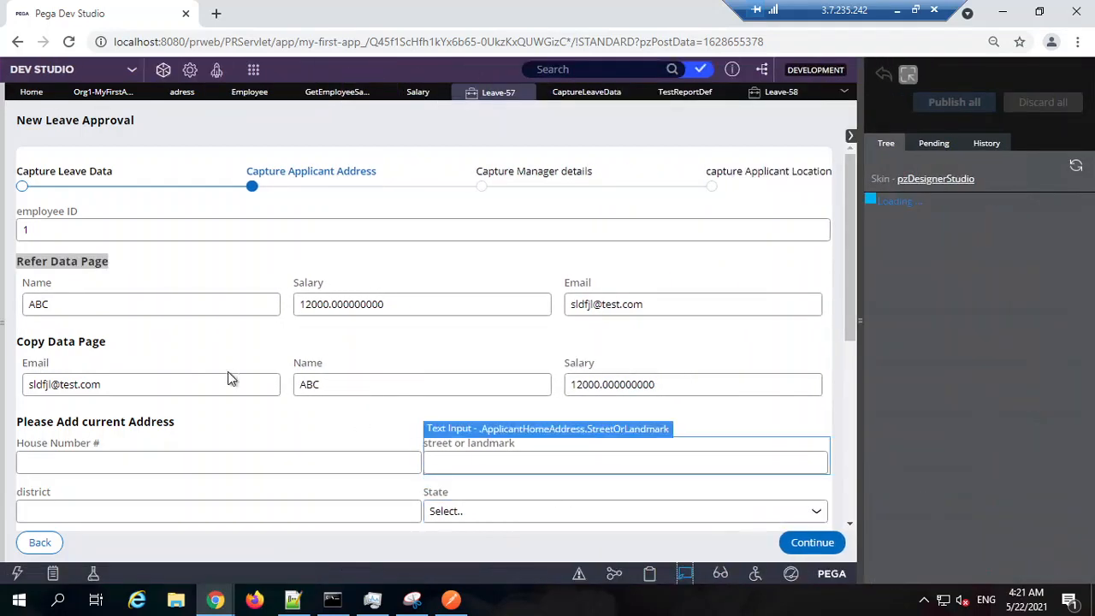
pyautogui.click(175, 288)
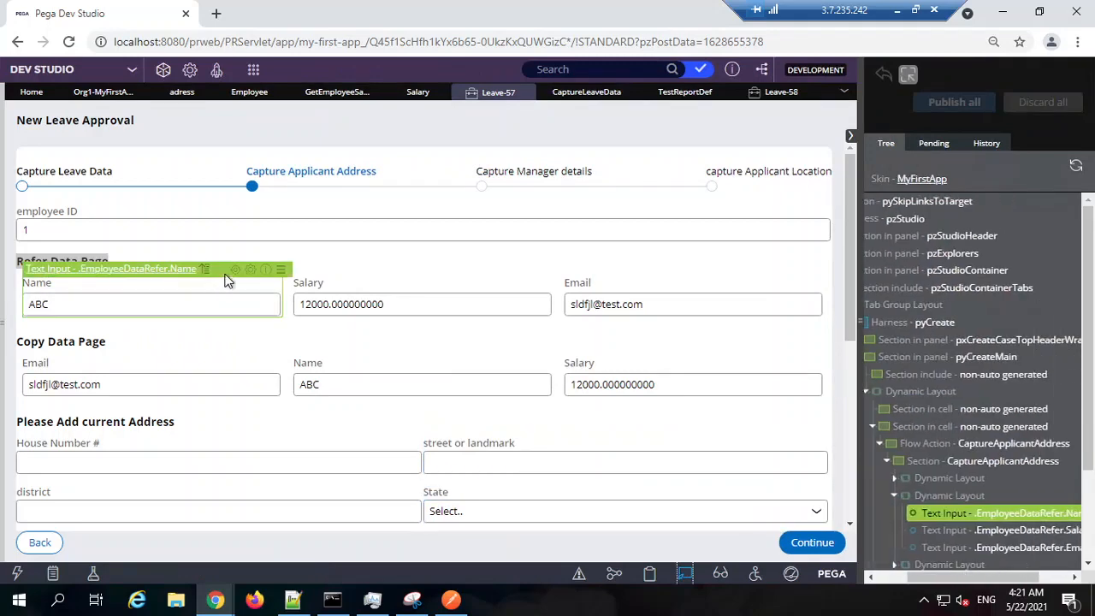
pyautogui.click(233, 272)
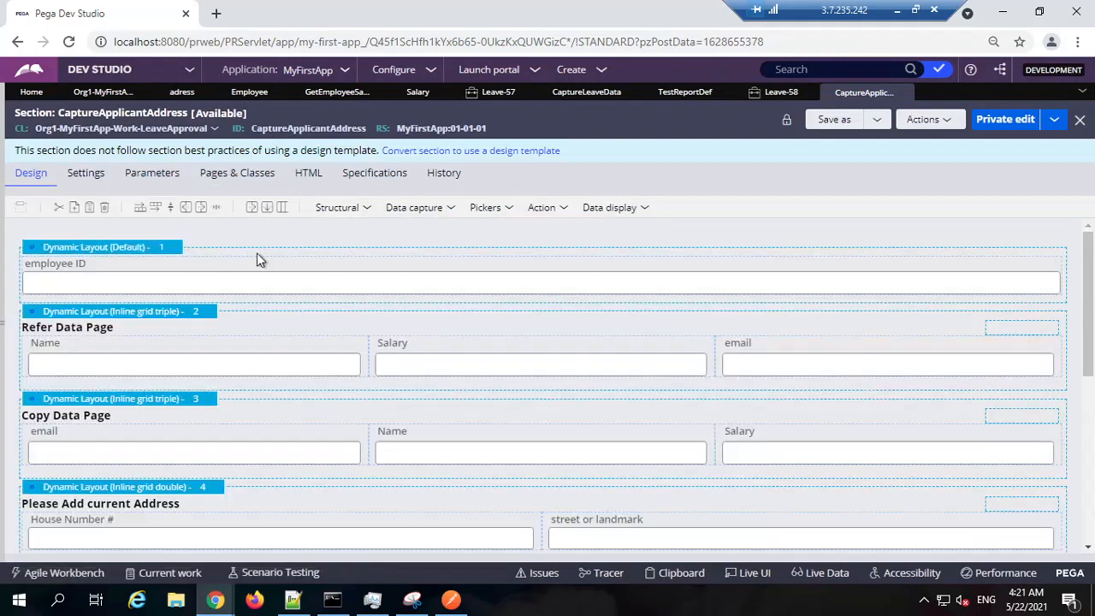
# Open the EmployeeDataRefer property record from the Refer Data Page Name field's cell properties, and discard the changes made in that dialog.
pyautogui.doubleClick(117, 351)
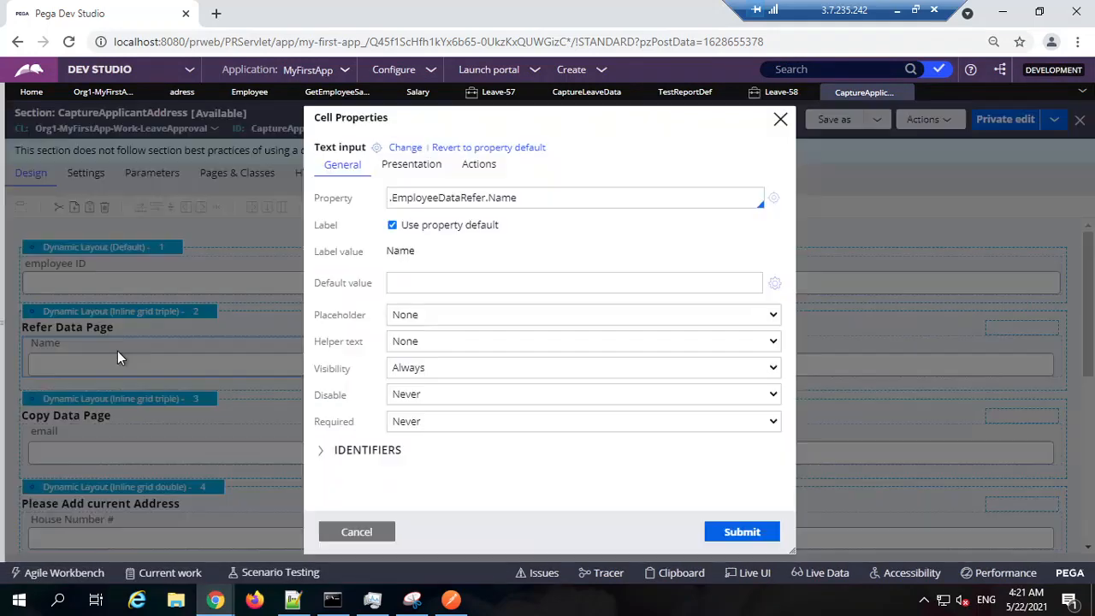
pyautogui.moveTo(489, 200); pyautogui.dragTo(624, 200)
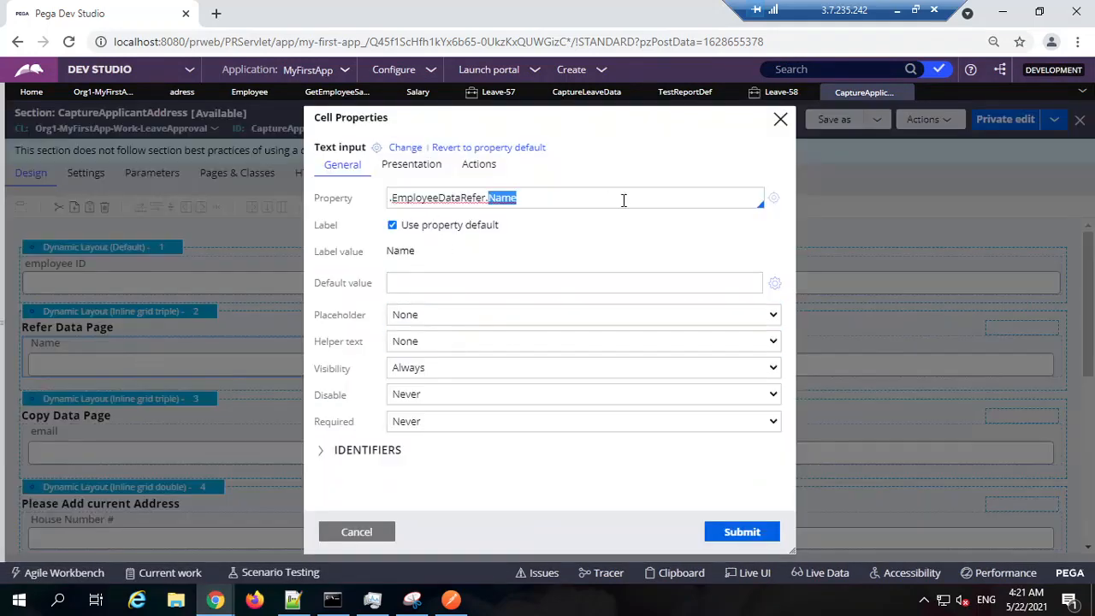
pyautogui.press('BackSpace')
pyautogui.press('BackSpace')
pyautogui.click(775, 199)
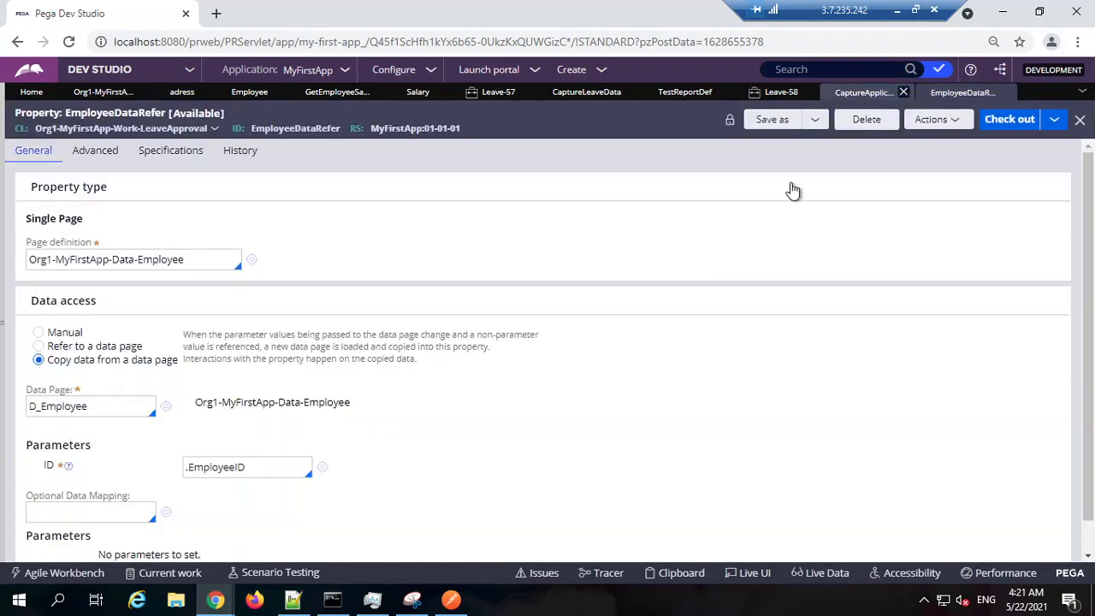
pyautogui.click(864, 93)
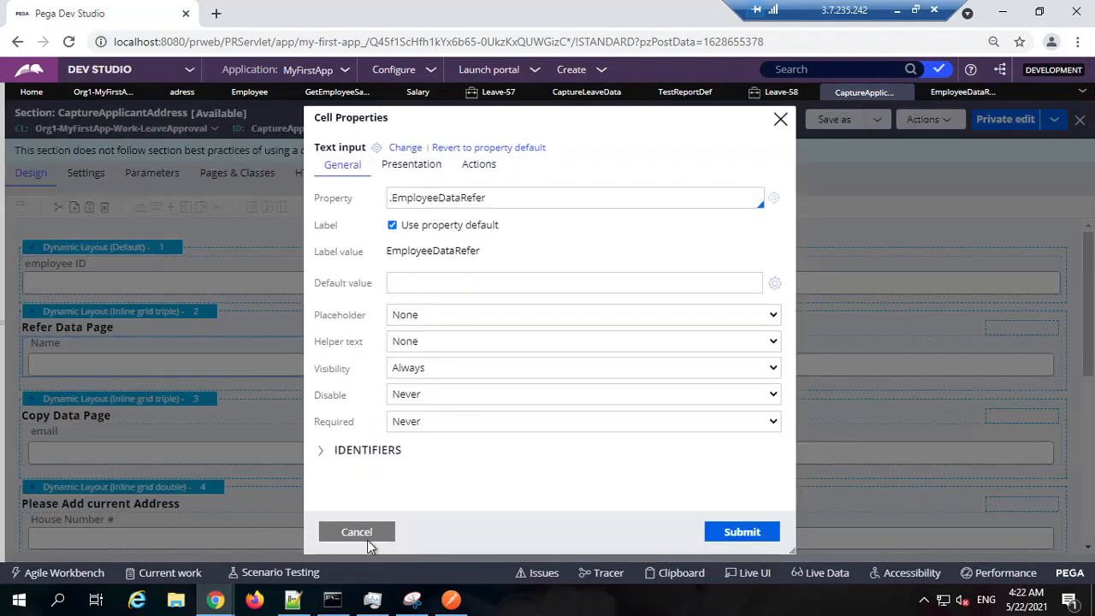
pyautogui.click(362, 532)
# Examine the EmployeeDataRefer property's page definition and its data page access settings.
pyautogui.click(958, 92)
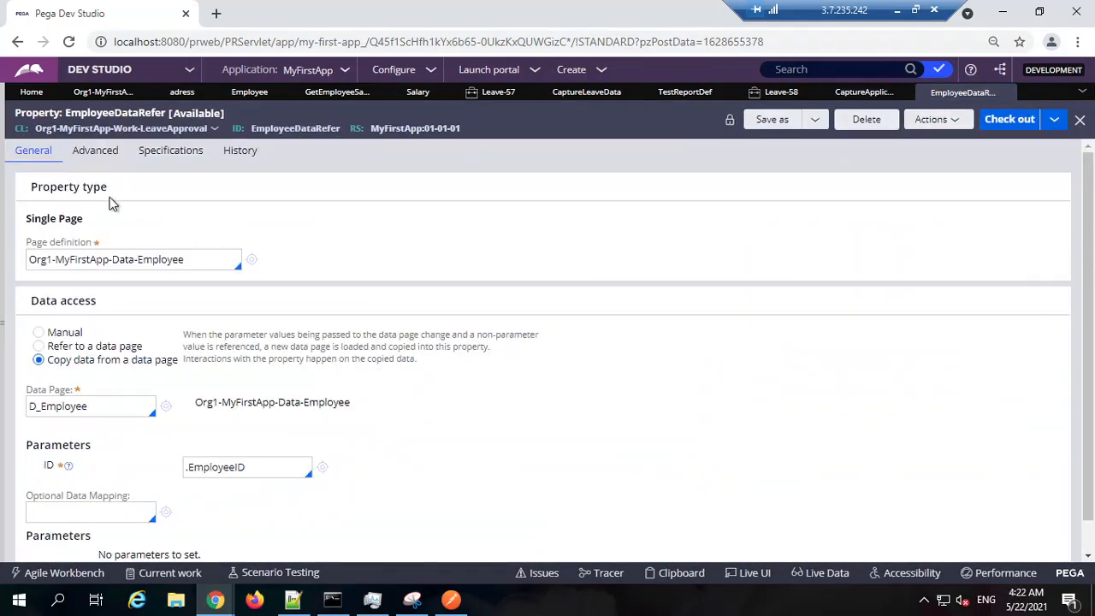
pyautogui.doubleClick(282, 128)
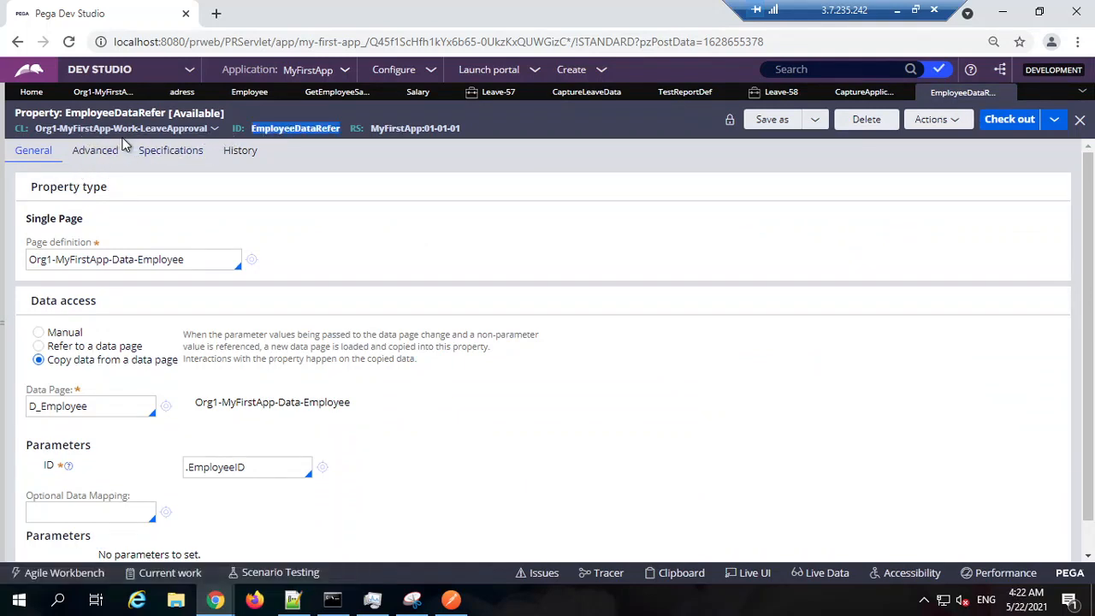
pyautogui.tripleClick(142, 259)
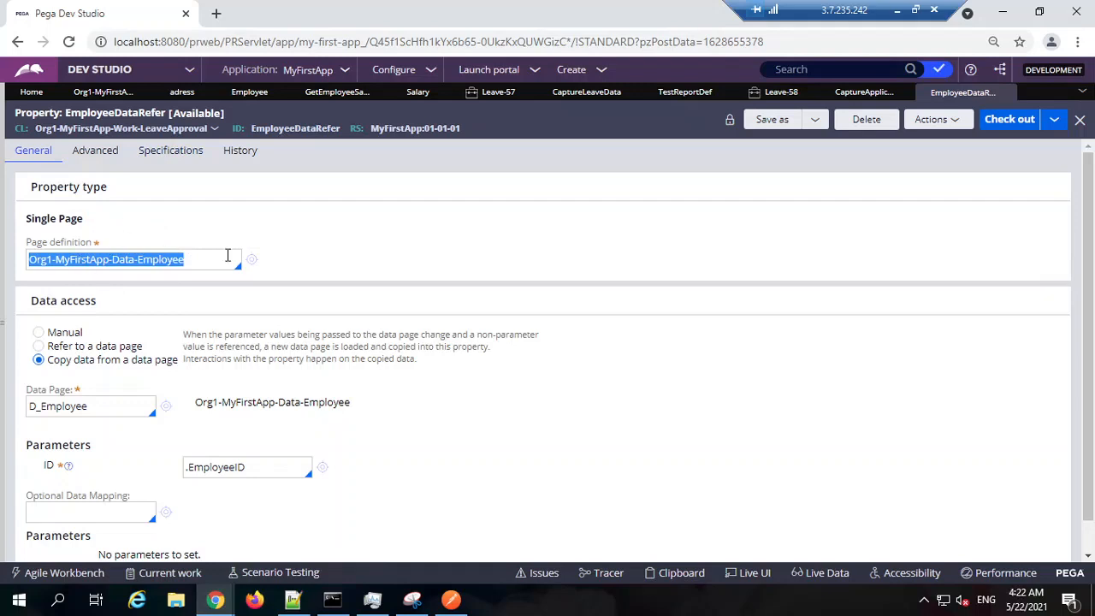
pyautogui.scroll(-1, 267, 255)
pyautogui.click(101, 377)
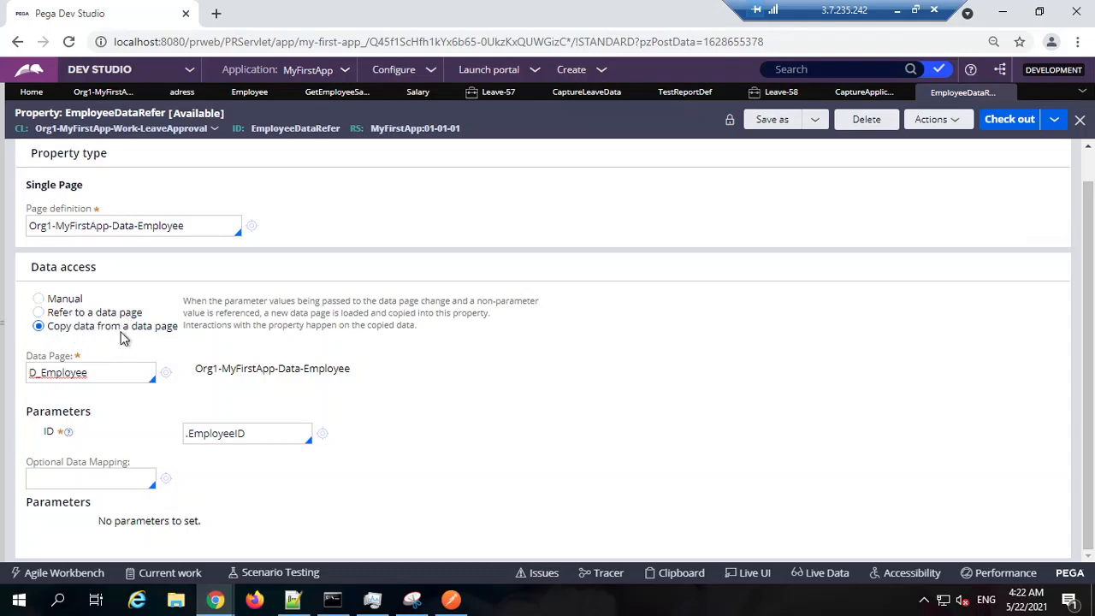
# Open the EmployeeDataCopy property record from the cell properties of the email field under Copy Data Page in the CaptureApplicantAddress section.
pyautogui.click(861, 94)
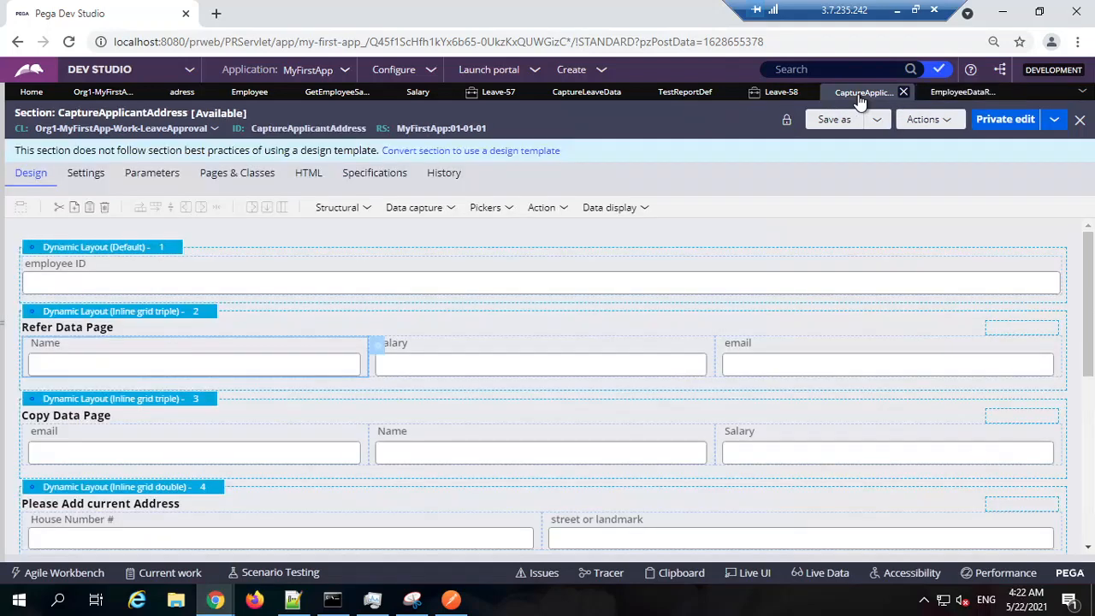
pyautogui.click(754, 572)
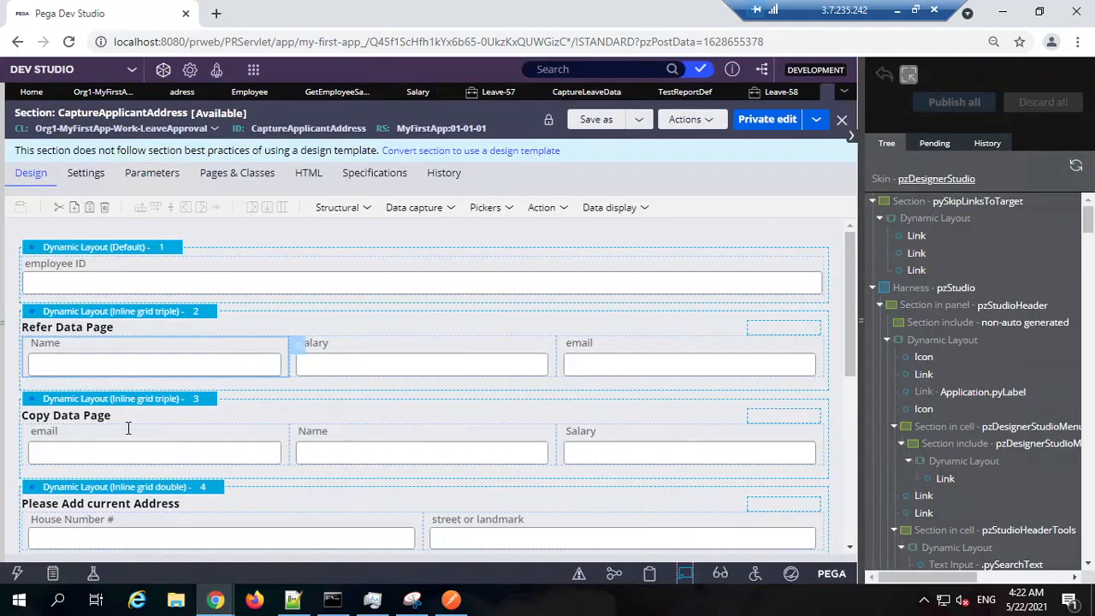
pyautogui.click(149, 445)
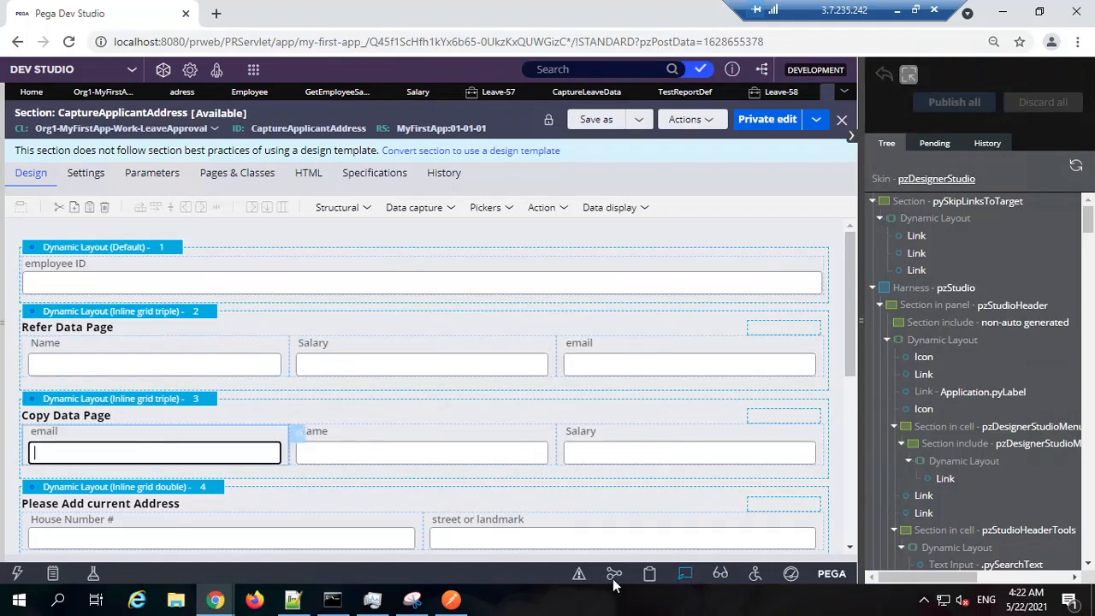
pyautogui.click(688, 574)
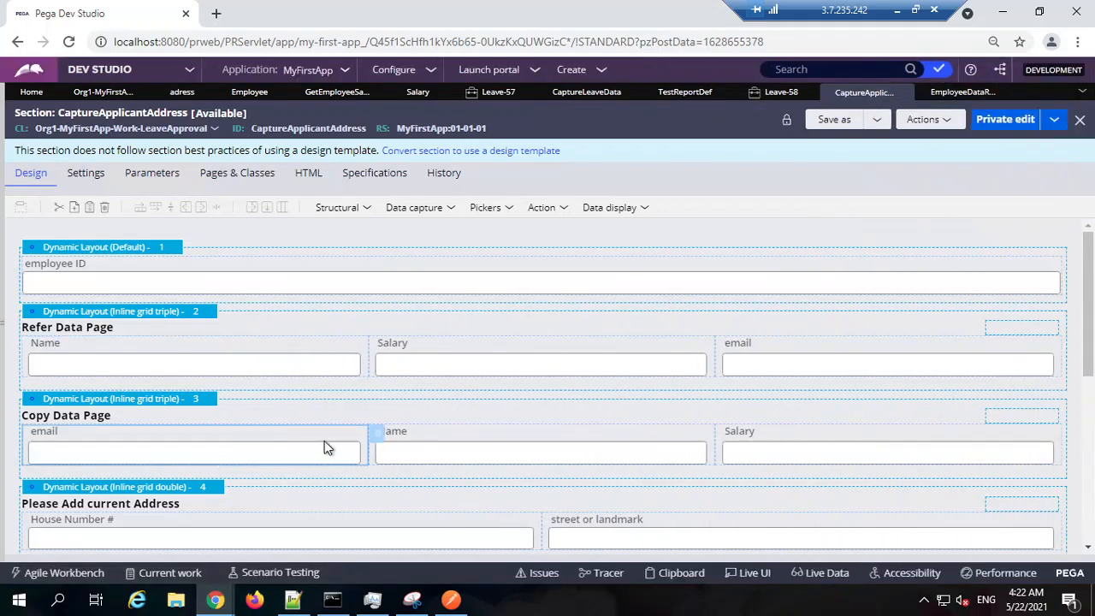
pyautogui.doubleClick(325, 446)
pyautogui.doubleClick(561, 200)
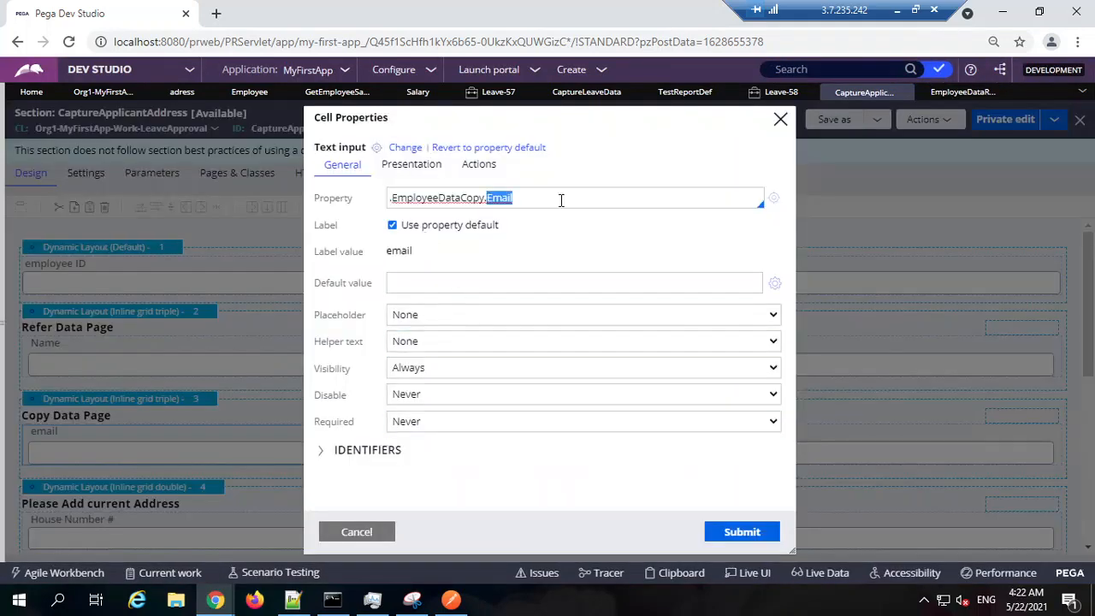
pyautogui.press('BackSpace')
pyautogui.press('BackSpace')
pyautogui.click(775, 201)
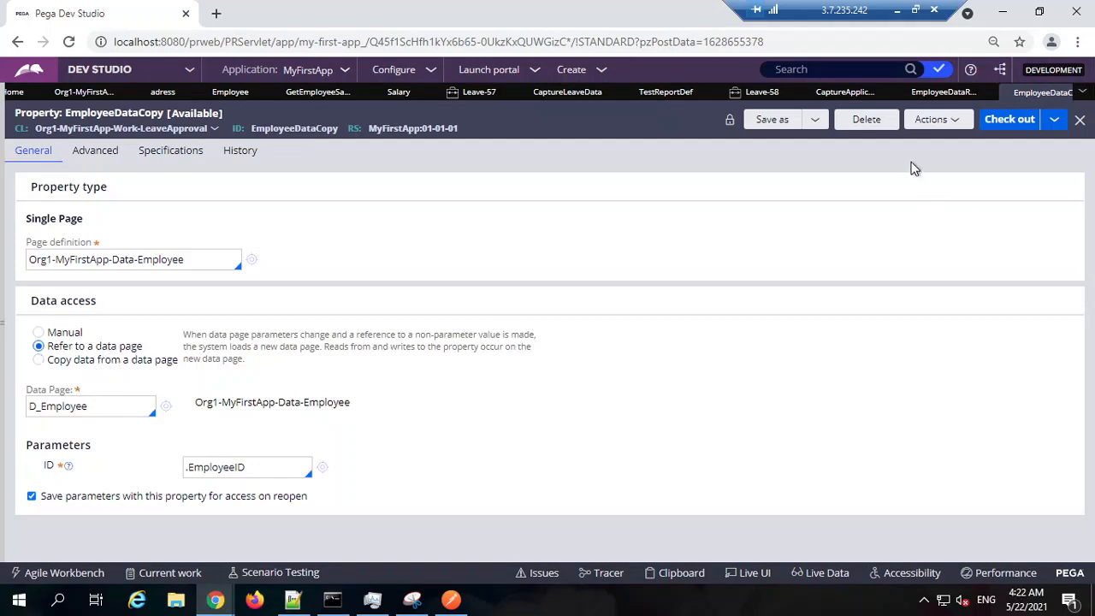
# Compare the data access mode and data page settings of the EmployeeDataRefer and EmployeeDataCopy property records.
pyautogui.click(982, 96)
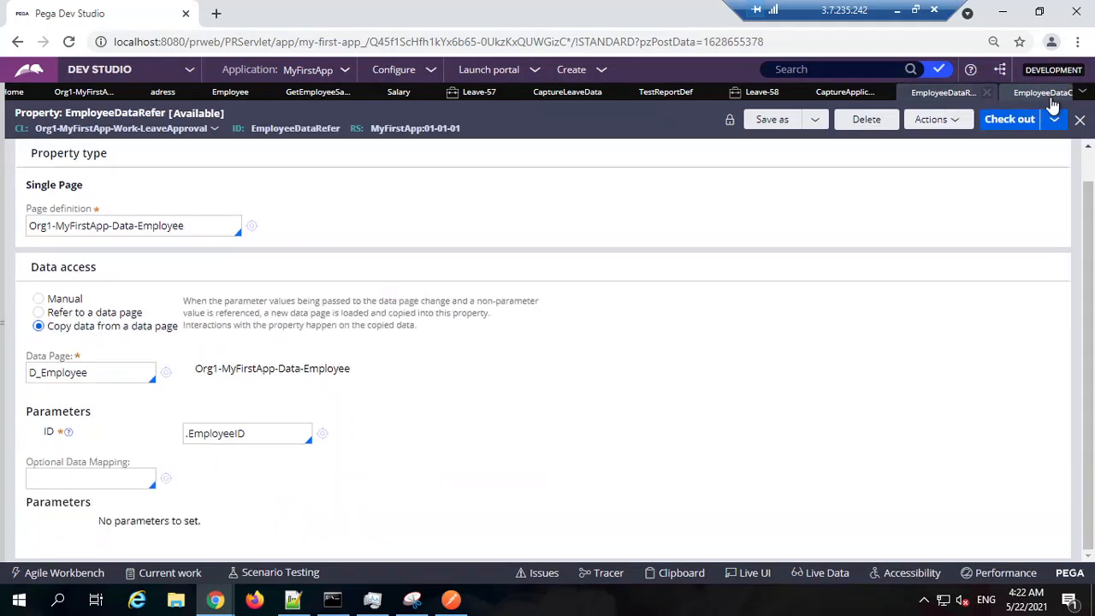
pyautogui.click(1050, 95)
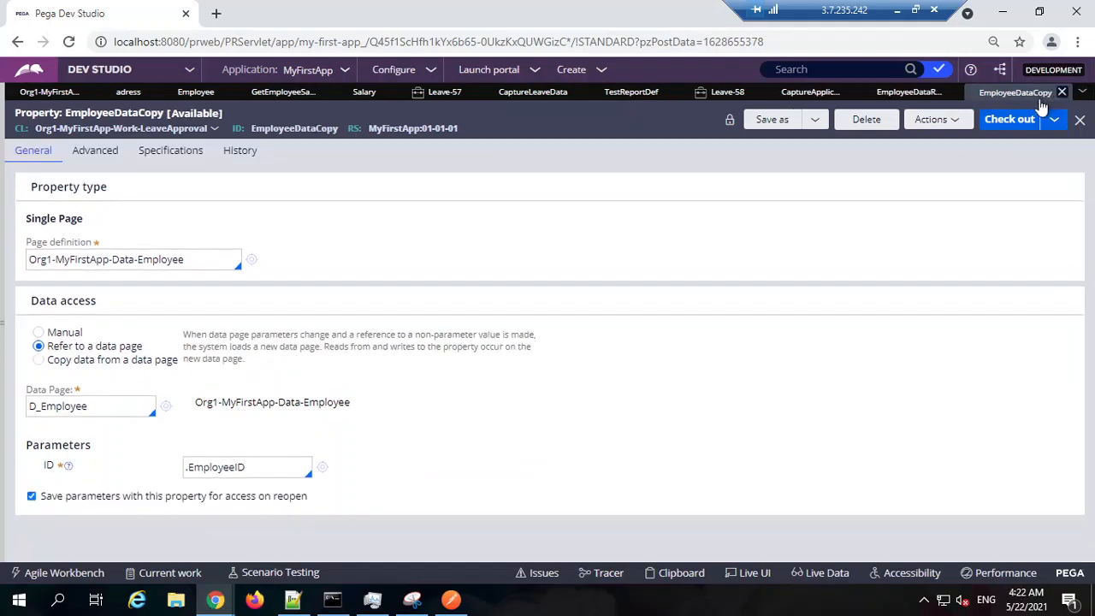
pyautogui.click(905, 94)
pyautogui.doubleClick(108, 377)
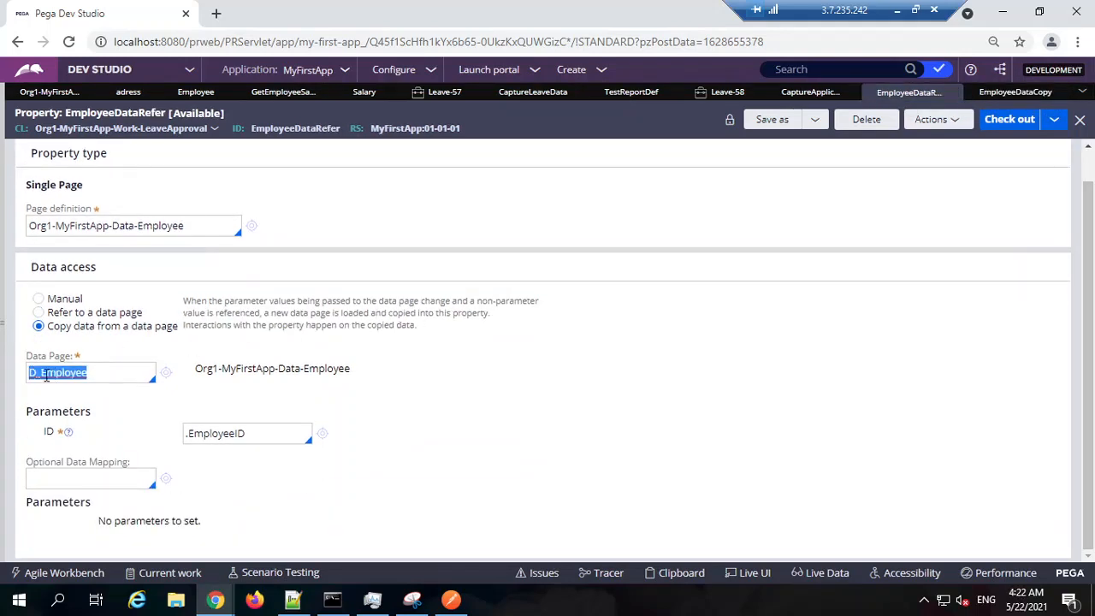
pyautogui.click(1008, 94)
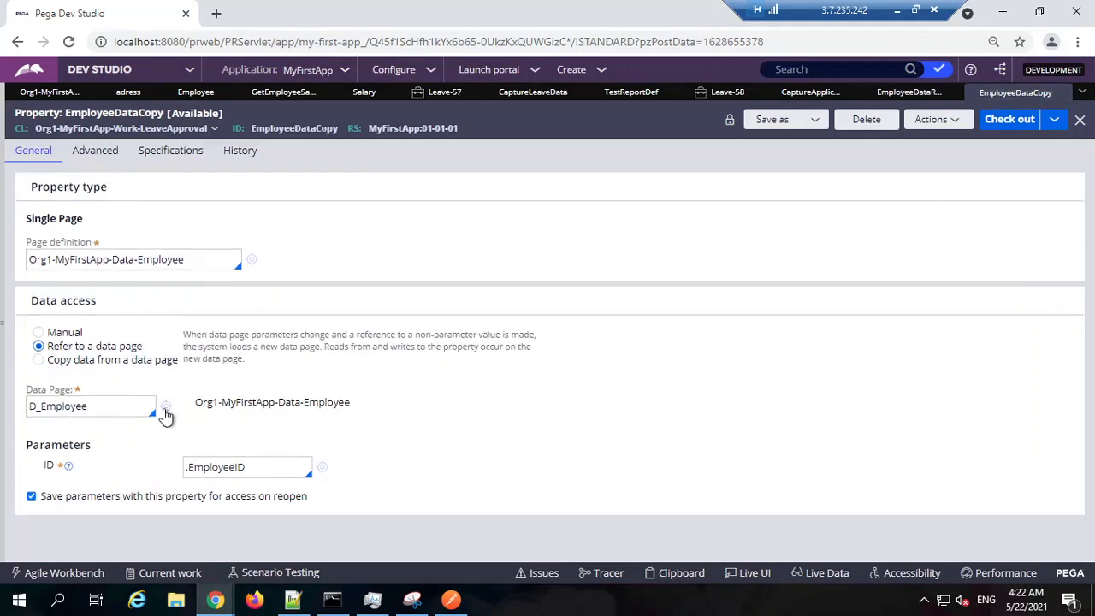
pyautogui.doubleClick(134, 410)
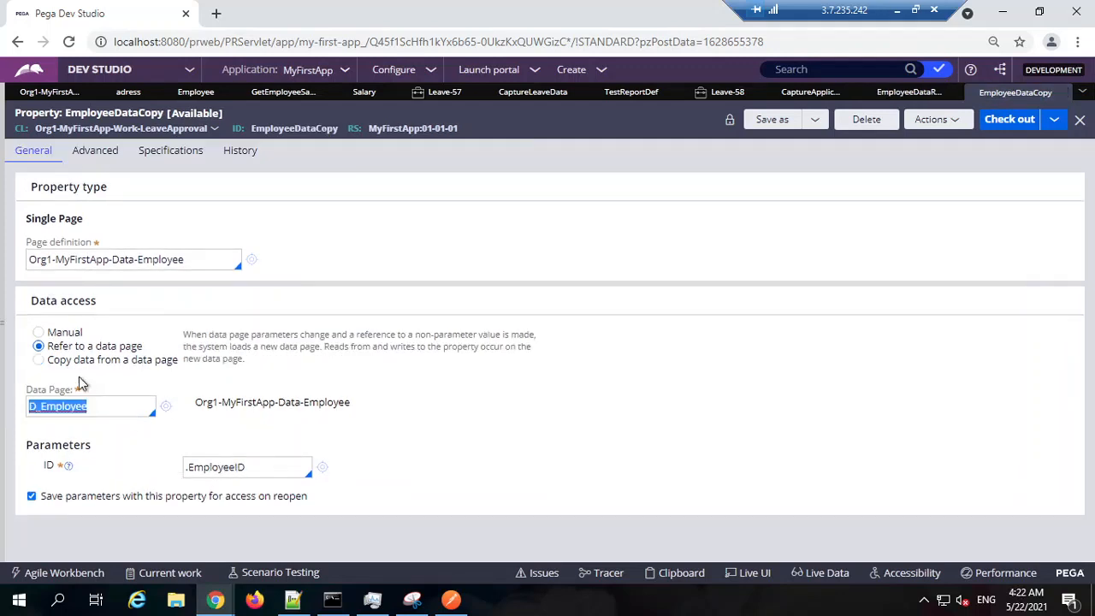
pyautogui.click(907, 91)
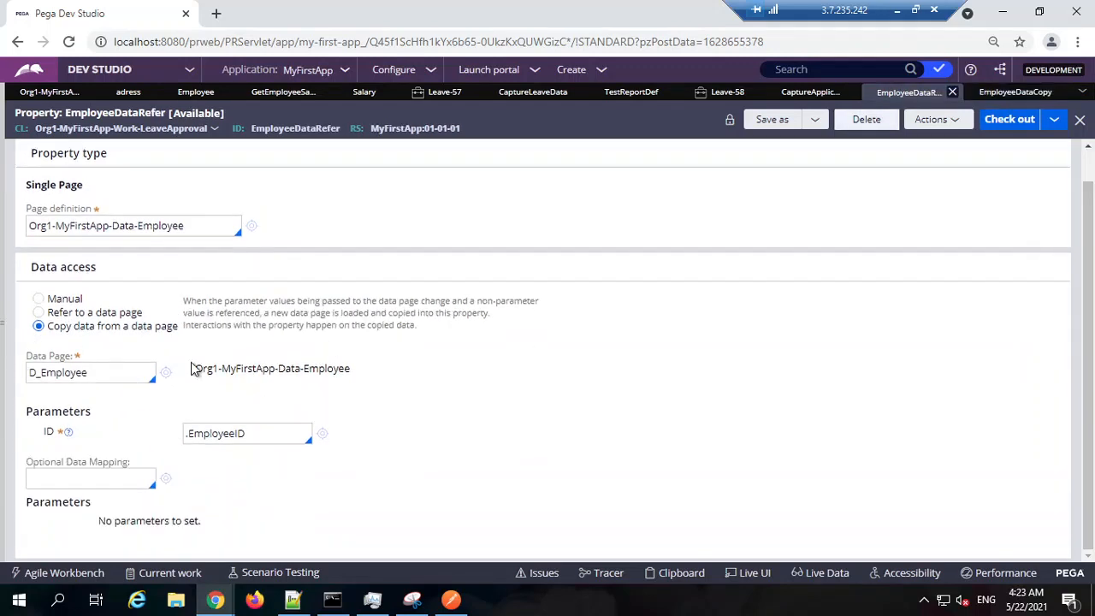
# Close both employee data property records, discard the email field's cell property changes and close the CaptureApplicantAddress section.
pyautogui.click(952, 93)
pyautogui.click(1012, 93)
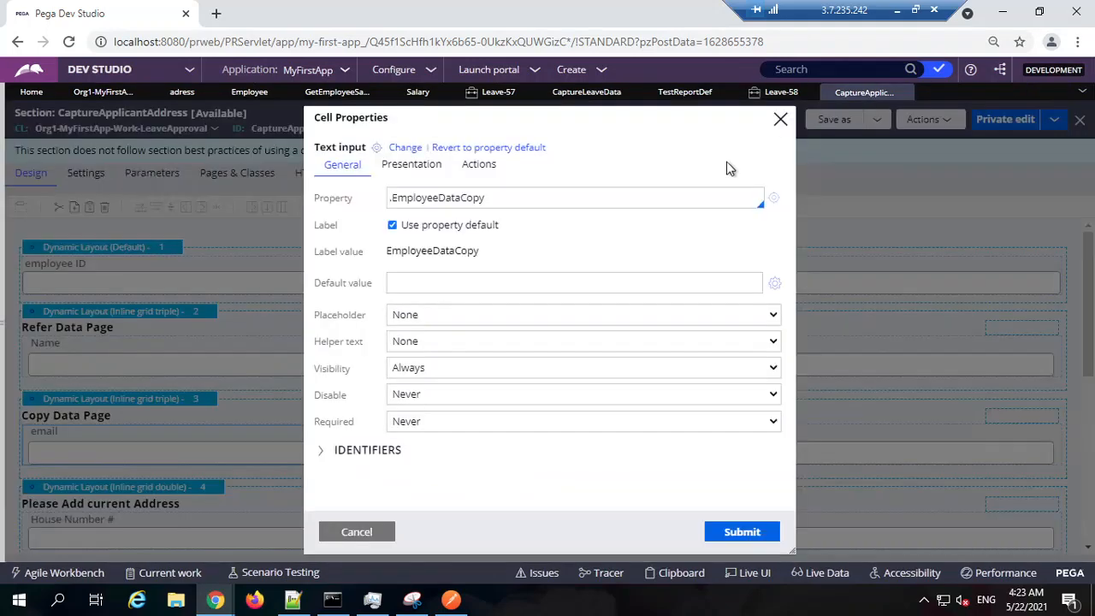
pyautogui.click(358, 532)
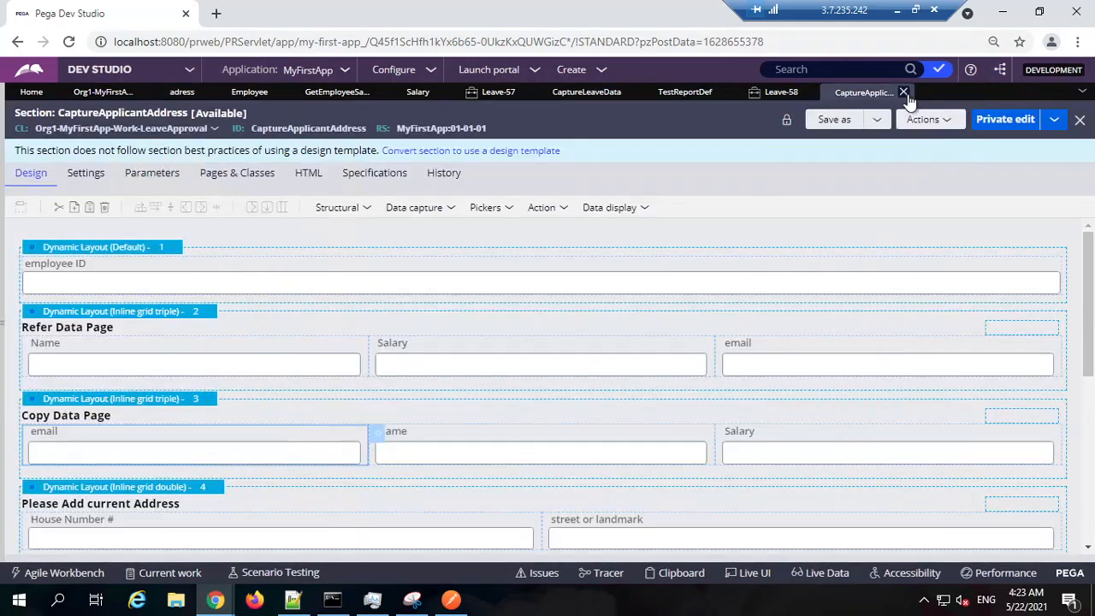
pyautogui.click(904, 92)
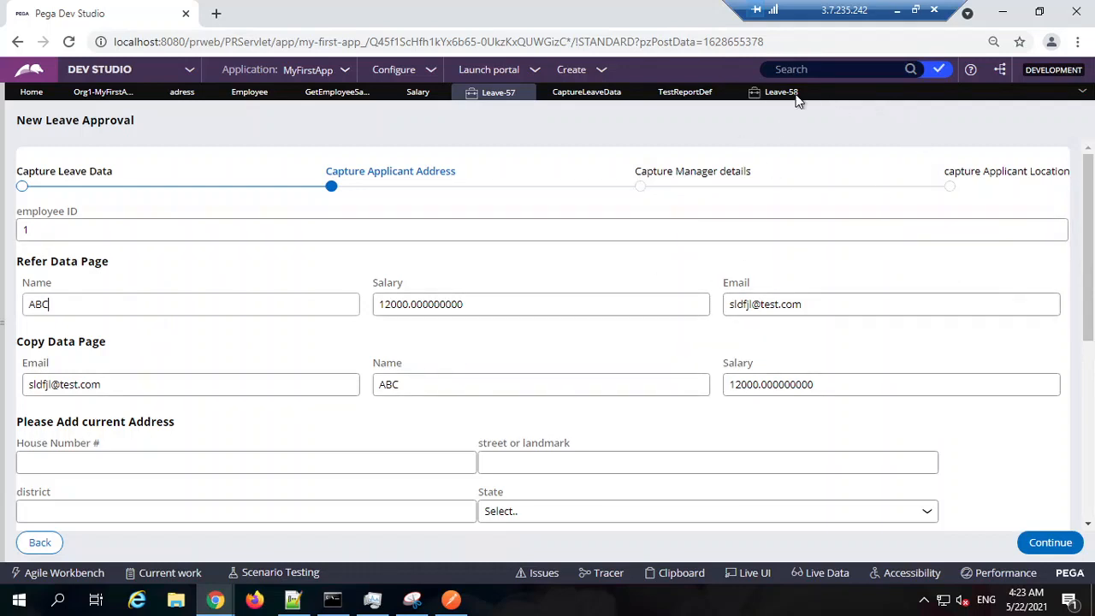
# Go back to Capture Leave Data in the Leave-57 case and view the choices of the TestReportDef dropdown.
pyautogui.scroll(-3, 103, 479)
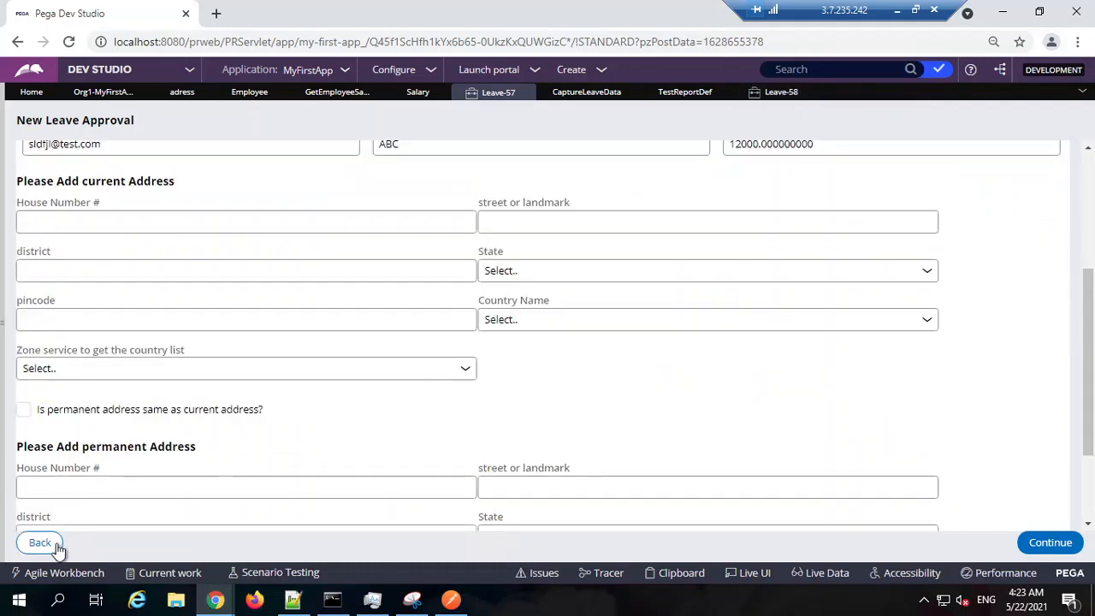
pyautogui.click(53, 544)
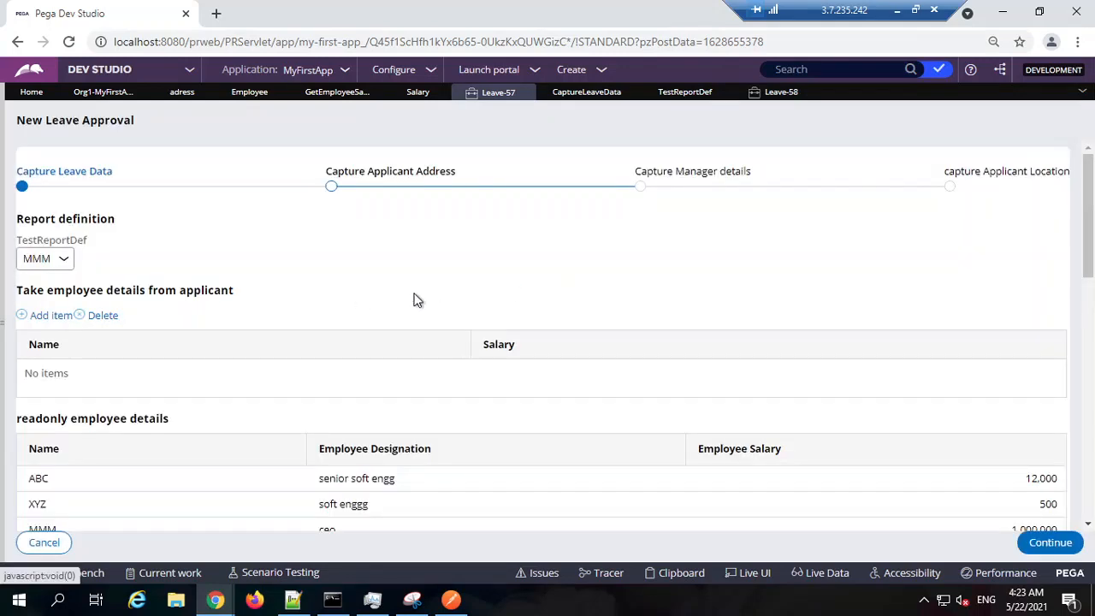
pyautogui.click(61, 264)
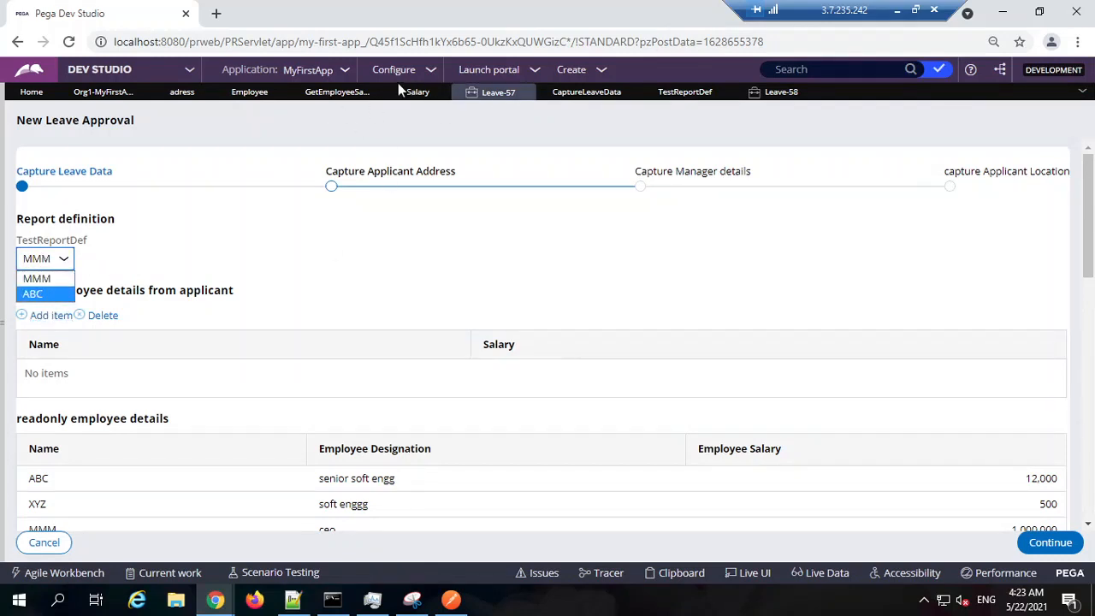
# In the CaptureLeaveData section, set the Salary report parameter of the TestReportDef dropdown to .Salary1.
pyautogui.click(586, 92)
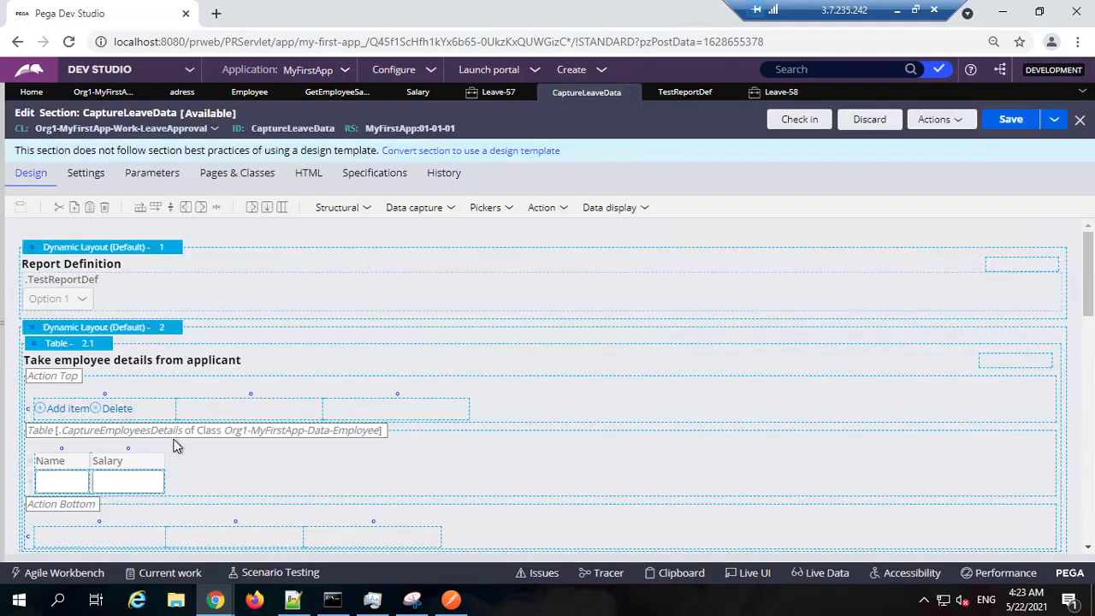
pyautogui.doubleClick(111, 290)
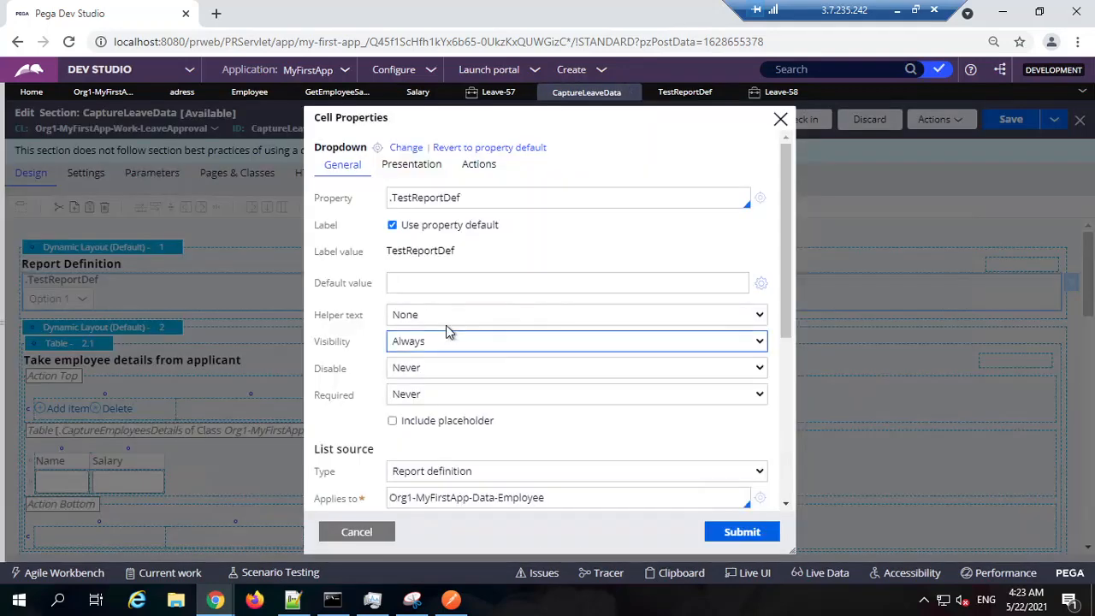
pyautogui.scroll(-3, 499, 415)
pyautogui.doubleClick(528, 339)
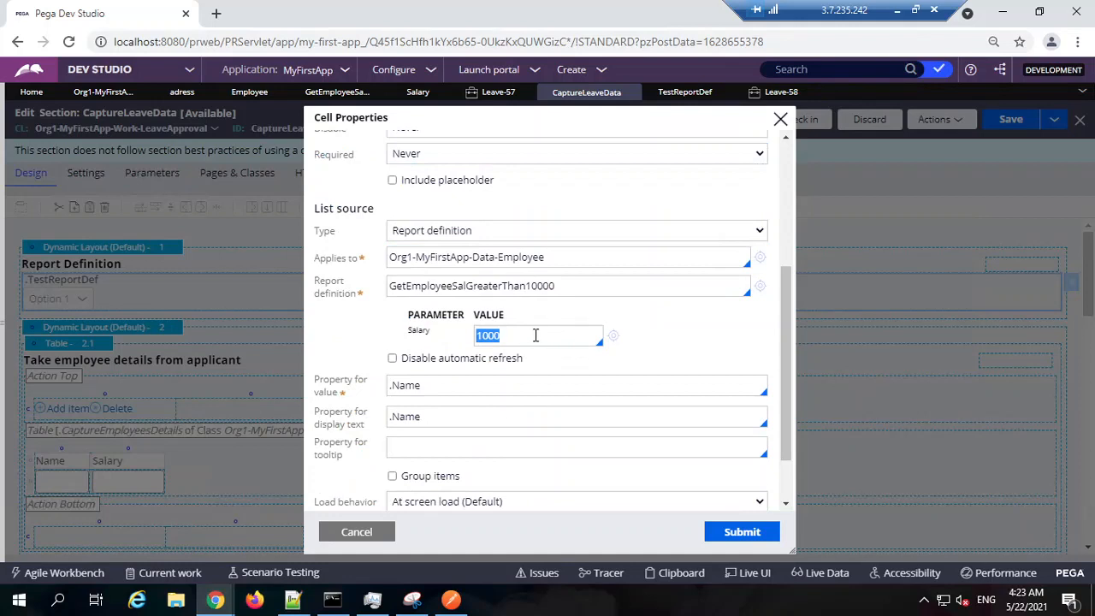
pyautogui.press('BackSpace')
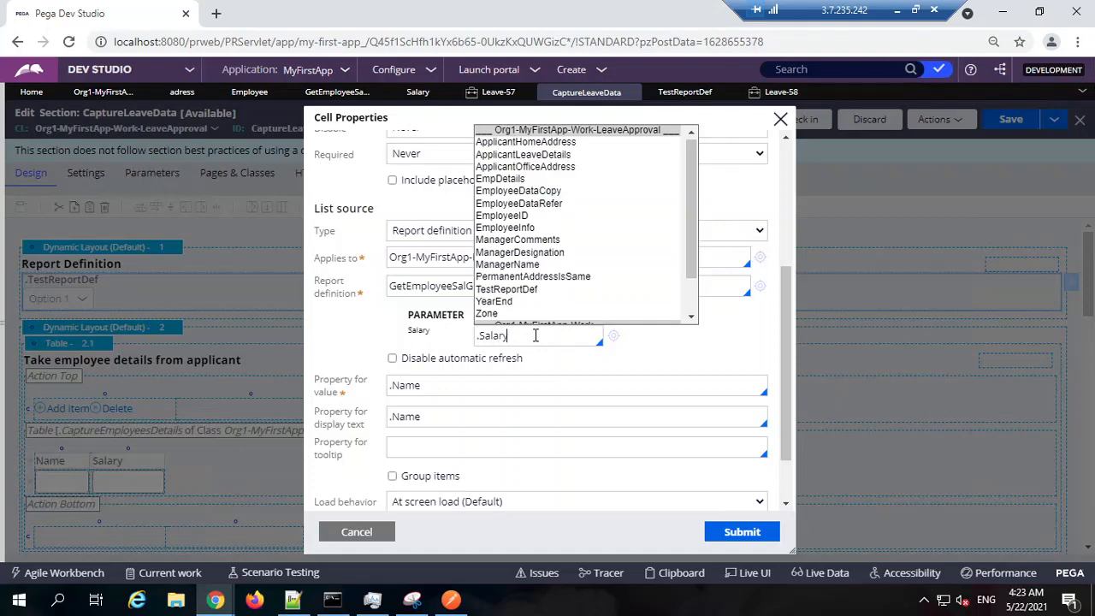
# Create the Salary1 property in Org1-MyFirstApp-Work-LeaveApproval from the parameter value, set its type to Decimal and save it.
pyautogui.click(614, 338)
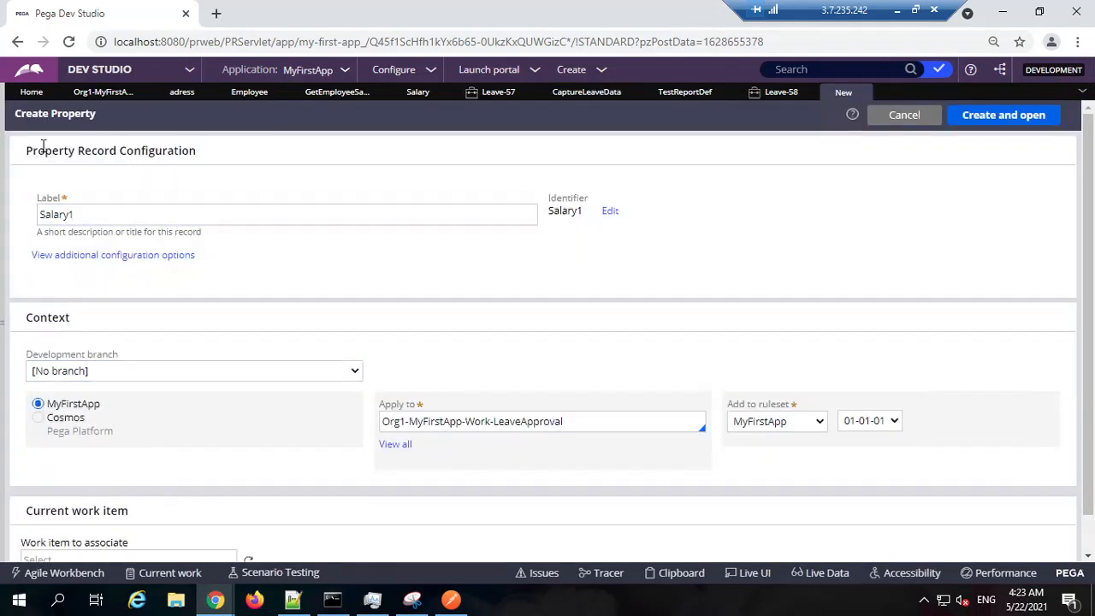
pyautogui.doubleClick(44, 151)
pyautogui.click(985, 125)
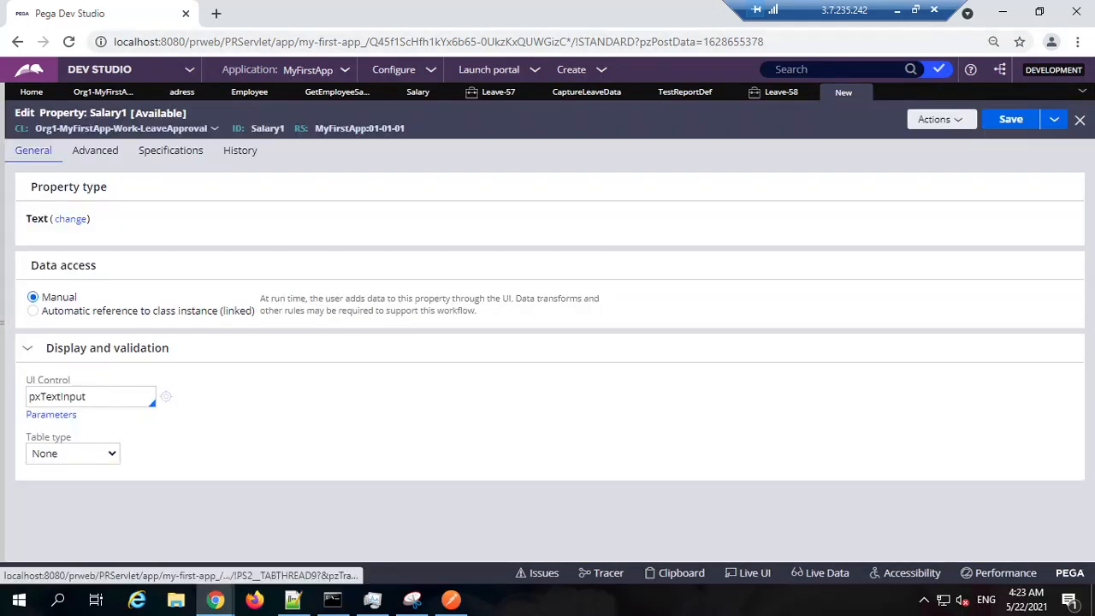
pyautogui.click(68, 221)
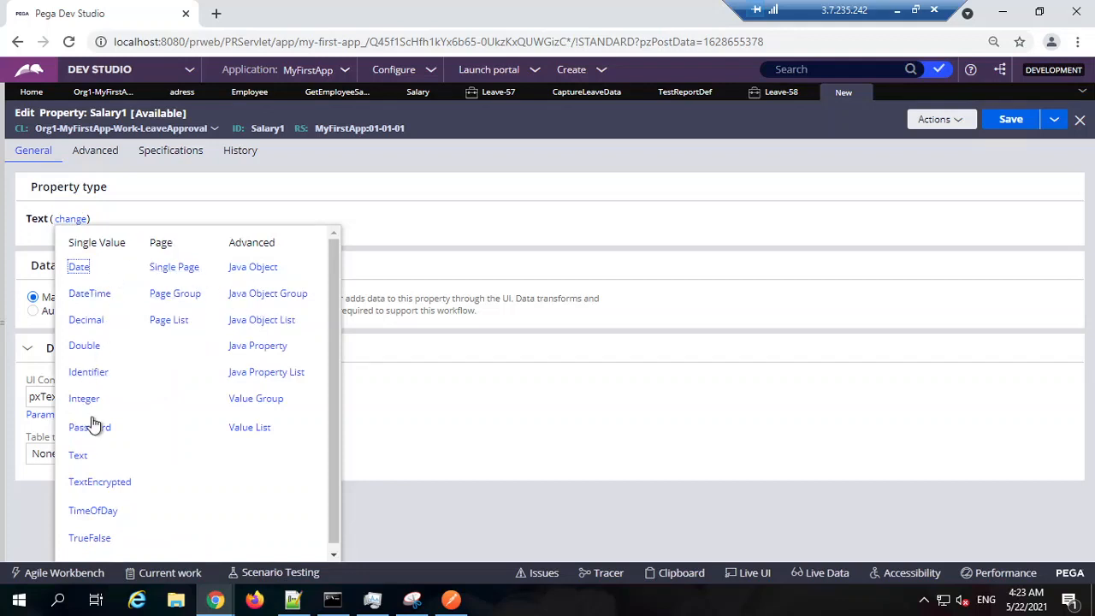
pyautogui.scroll(-1, 103, 499)
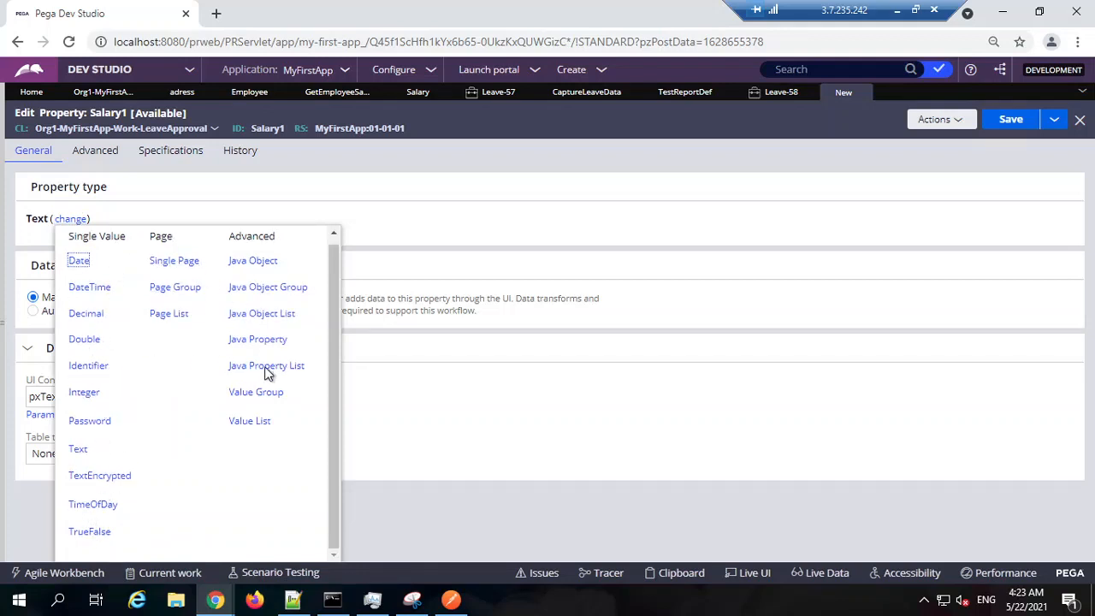
pyautogui.click(85, 314)
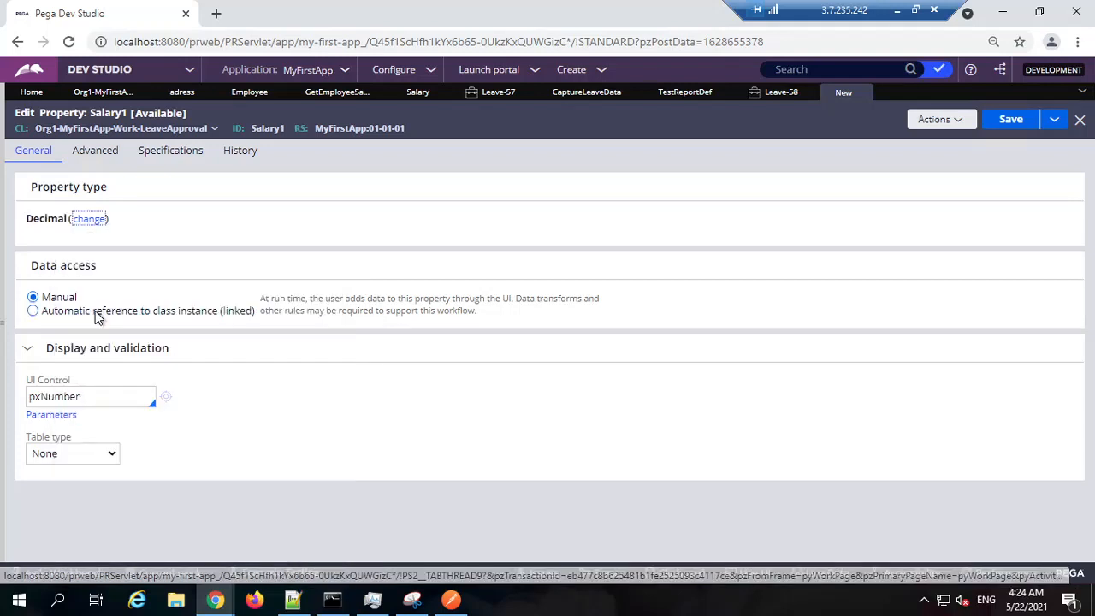
pyautogui.click(1009, 120)
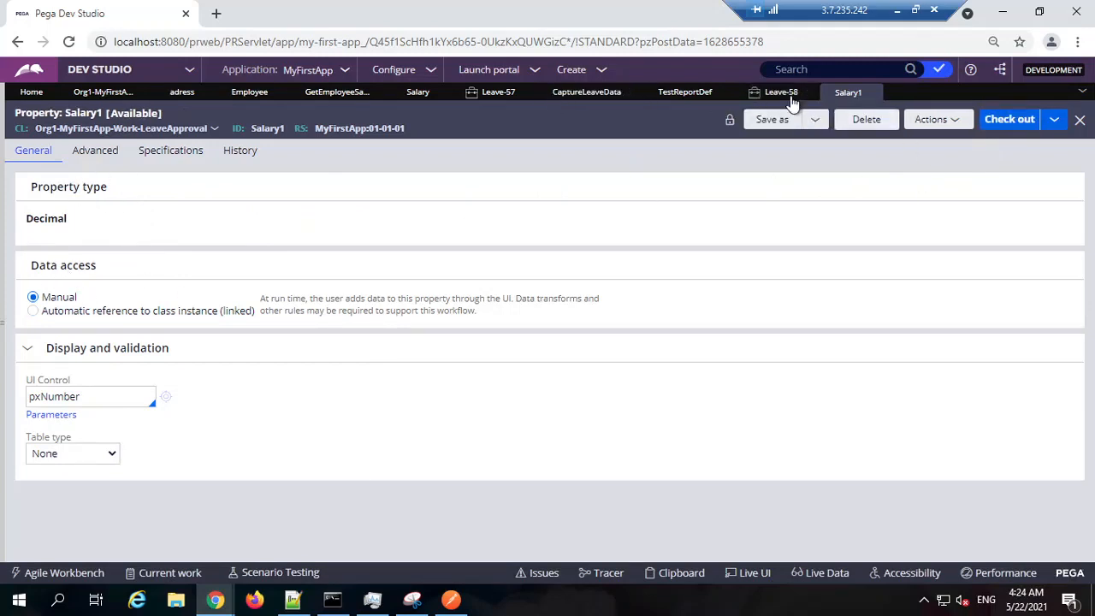
# Return to the TestReportDef dropdown's cell properties in CaptureLeaveData and discard the changes made there.
pyautogui.click(680, 93)
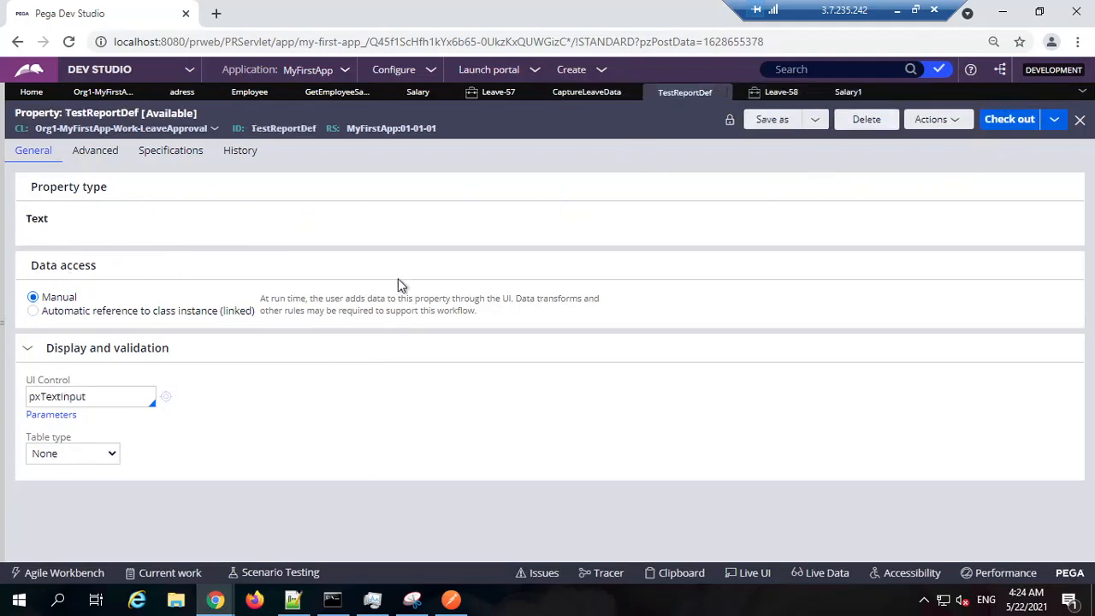
pyautogui.click(587, 92)
pyautogui.hotkey('ctrl', 'a')
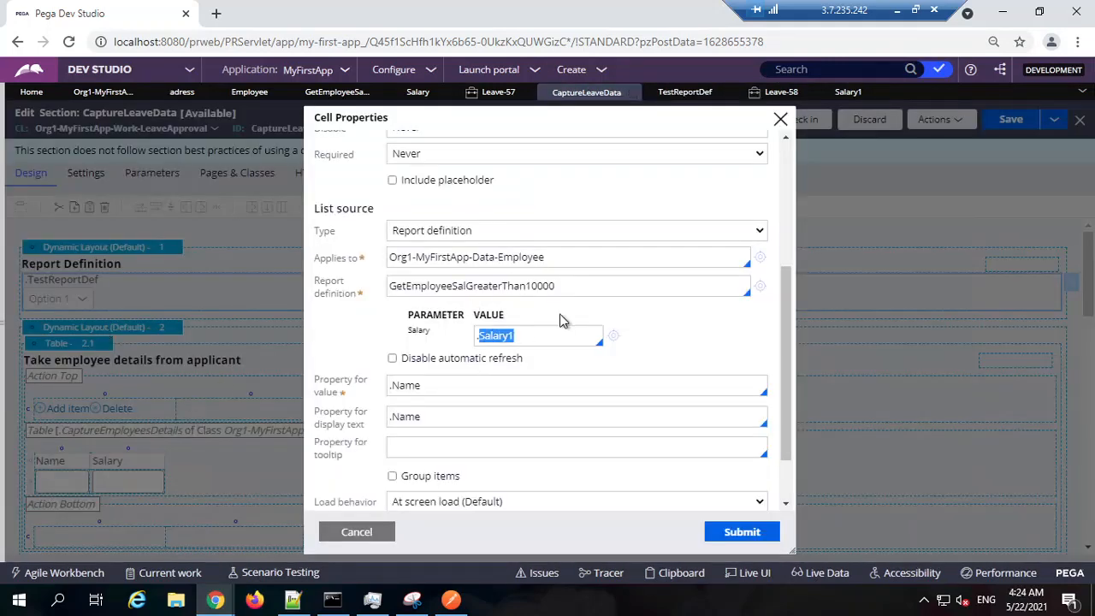
pyautogui.doubleClick(497, 341)
pyautogui.click(357, 532)
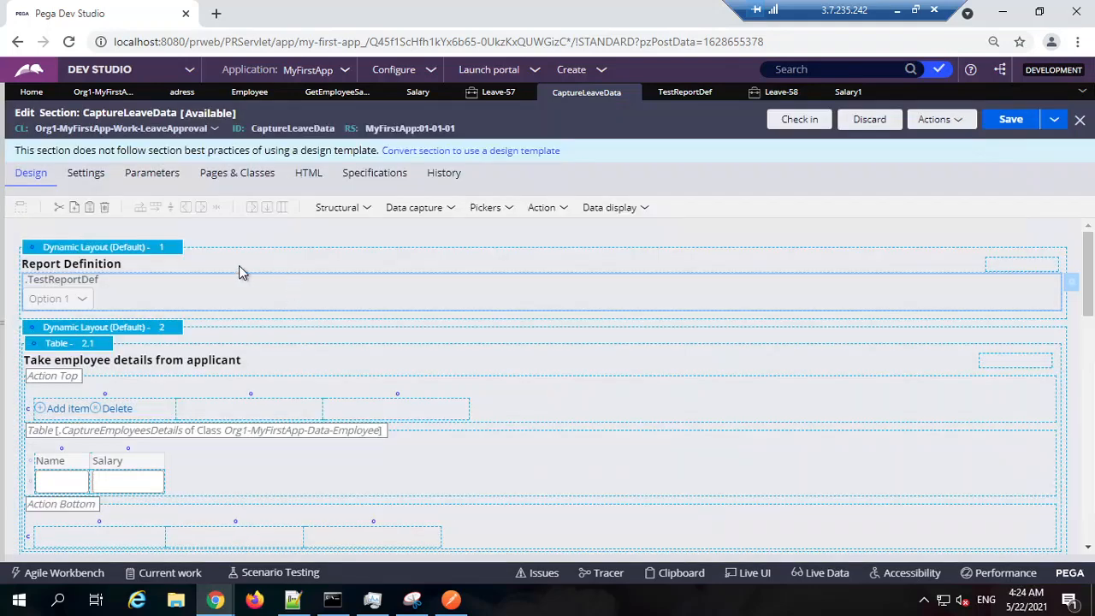
# Duplicate the TestReportDef dropdown in the Report Definition layout and turn the upper copy into a text input bound to .Salary1.
pyautogui.rightClick(158, 301)
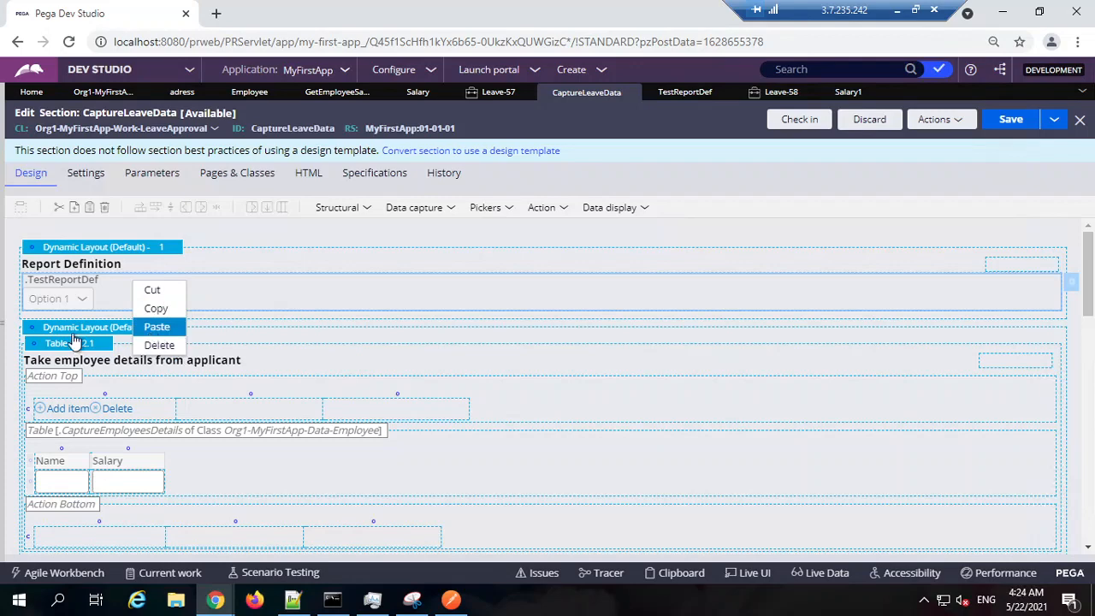
pyautogui.click(158, 330)
pyautogui.doubleClick(132, 280)
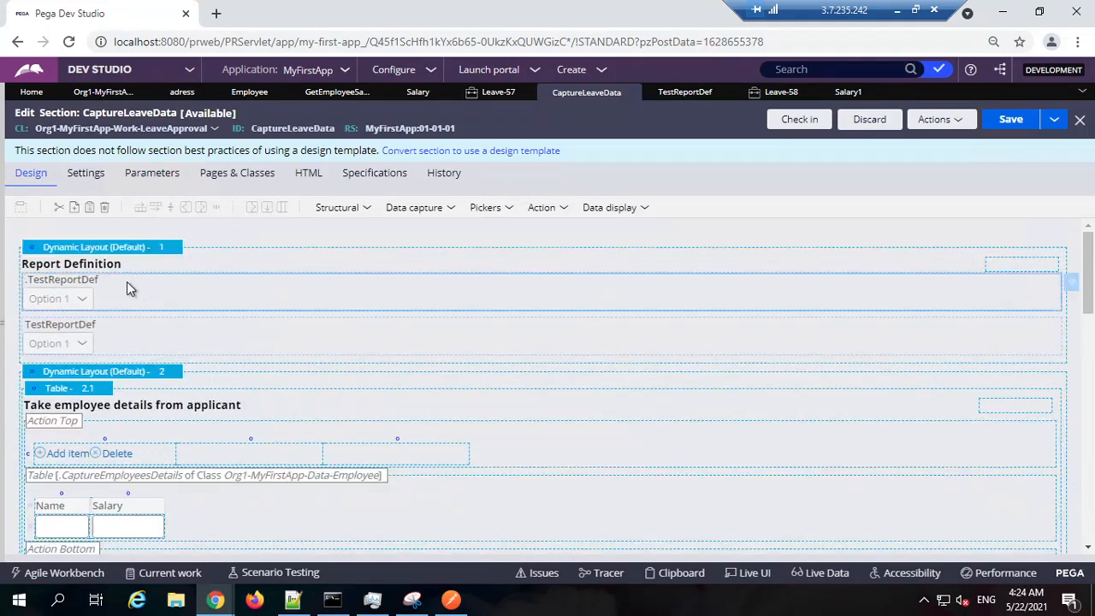
pyautogui.click(402, 149)
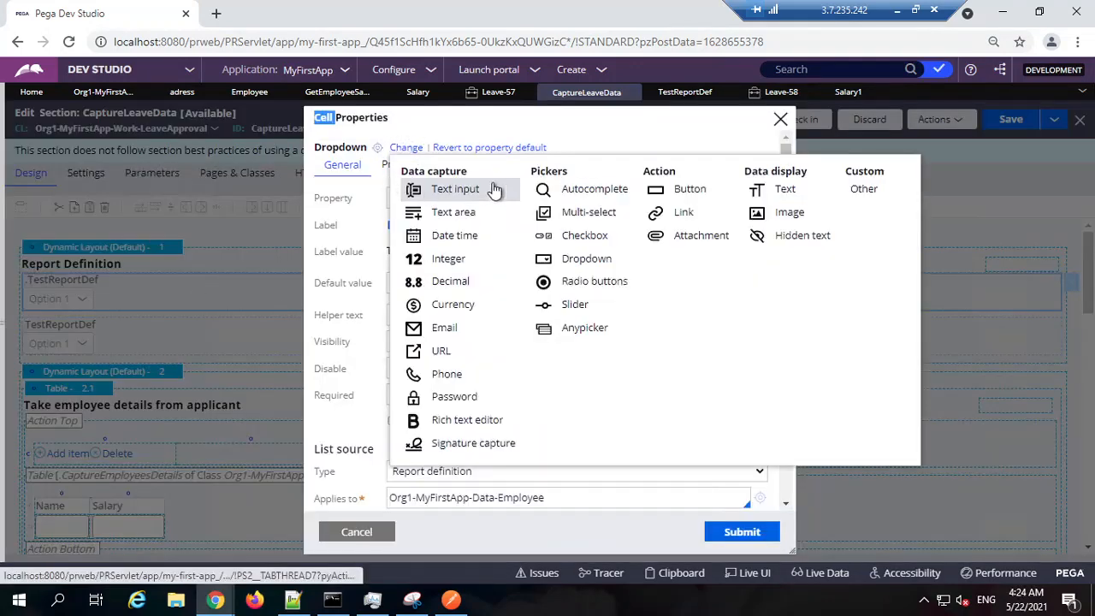
pyautogui.click(495, 190)
pyautogui.doubleClick(505, 202)
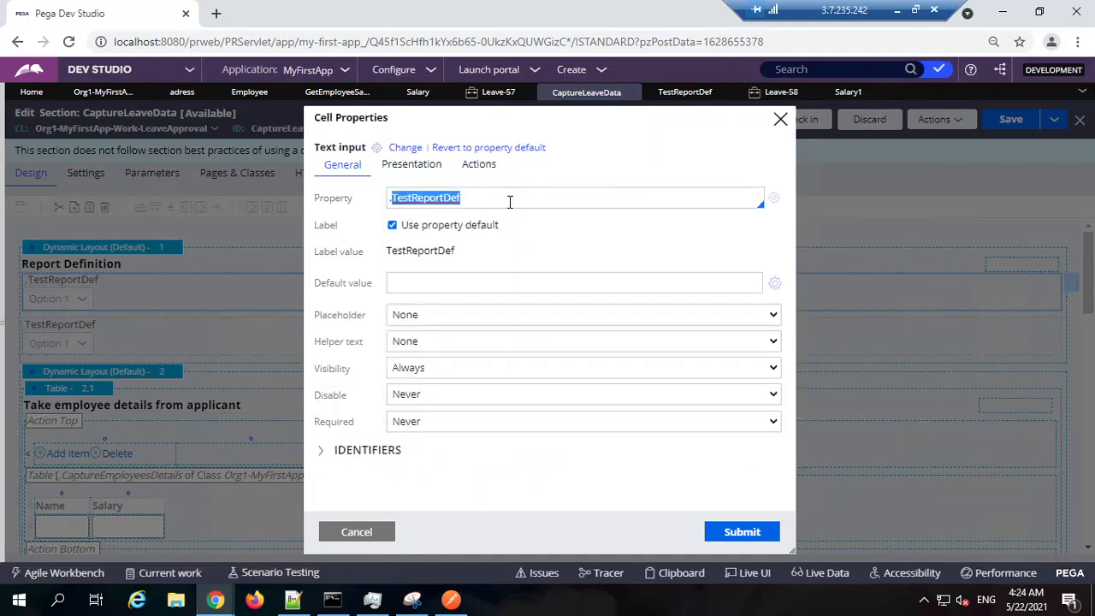
pyautogui.write('sal')
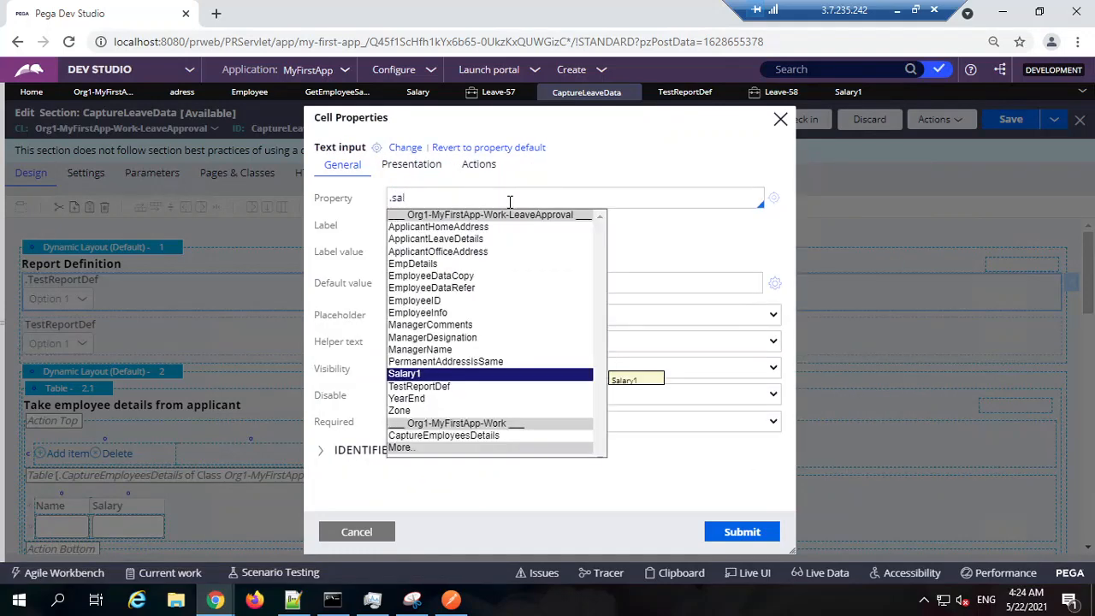
pyautogui.press('Return')
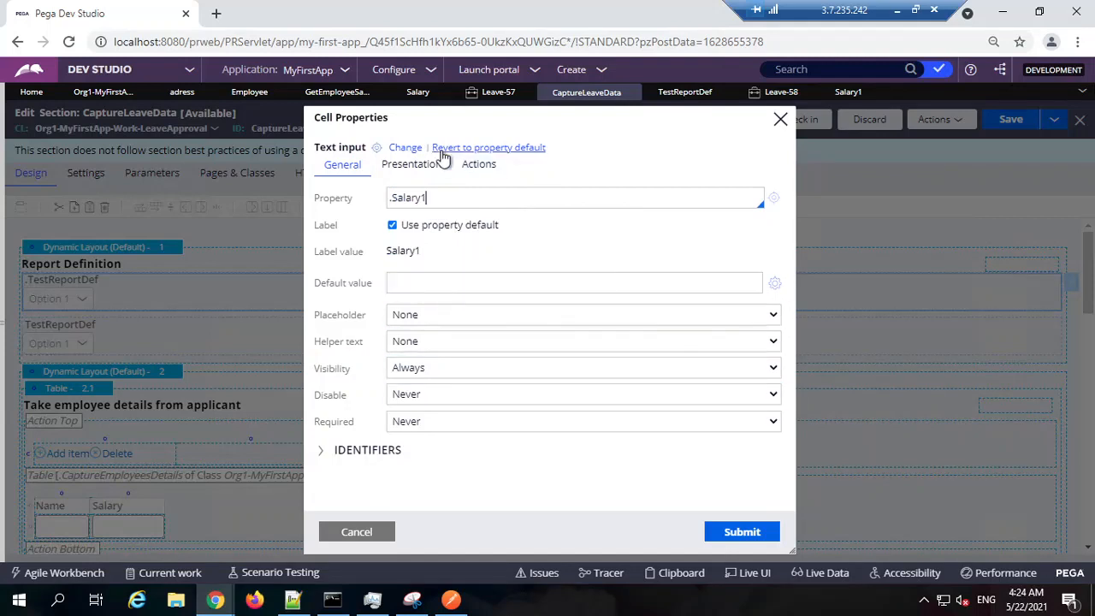
# Add a Change event with a Refresh-This section action to the Salary1 text input, submit it and save the section.
pyautogui.click(479, 165)
pyautogui.click(377, 208)
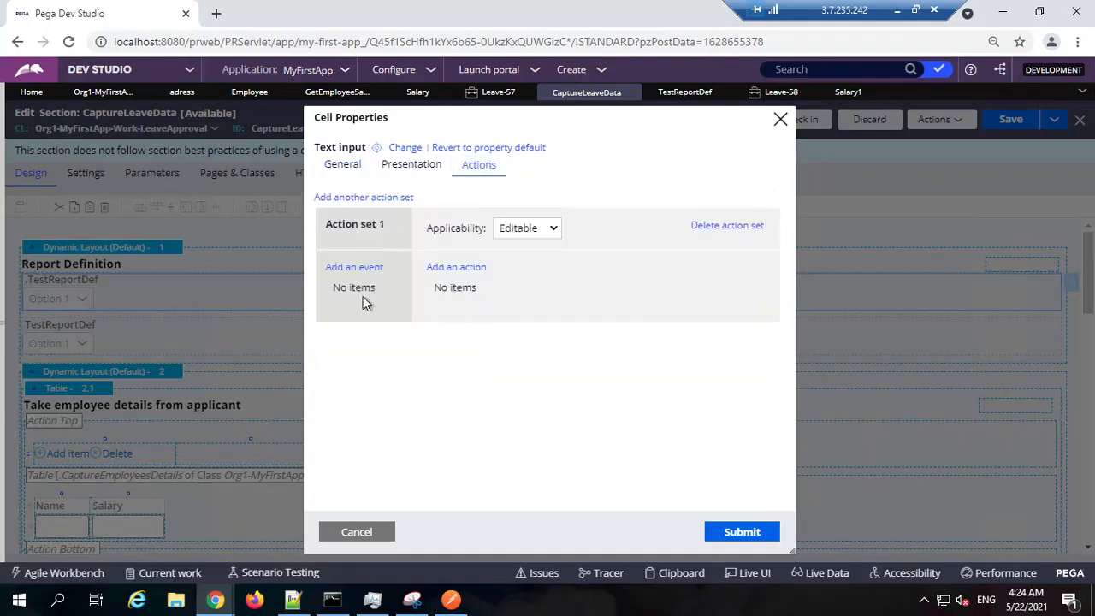
pyautogui.click(370, 267)
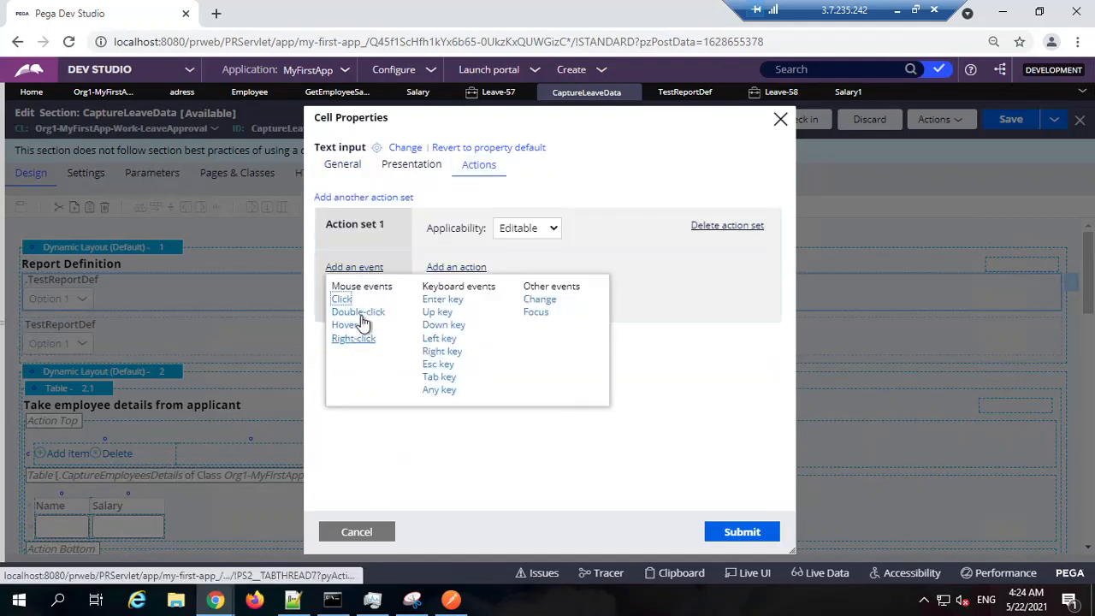
pyautogui.click(539, 299)
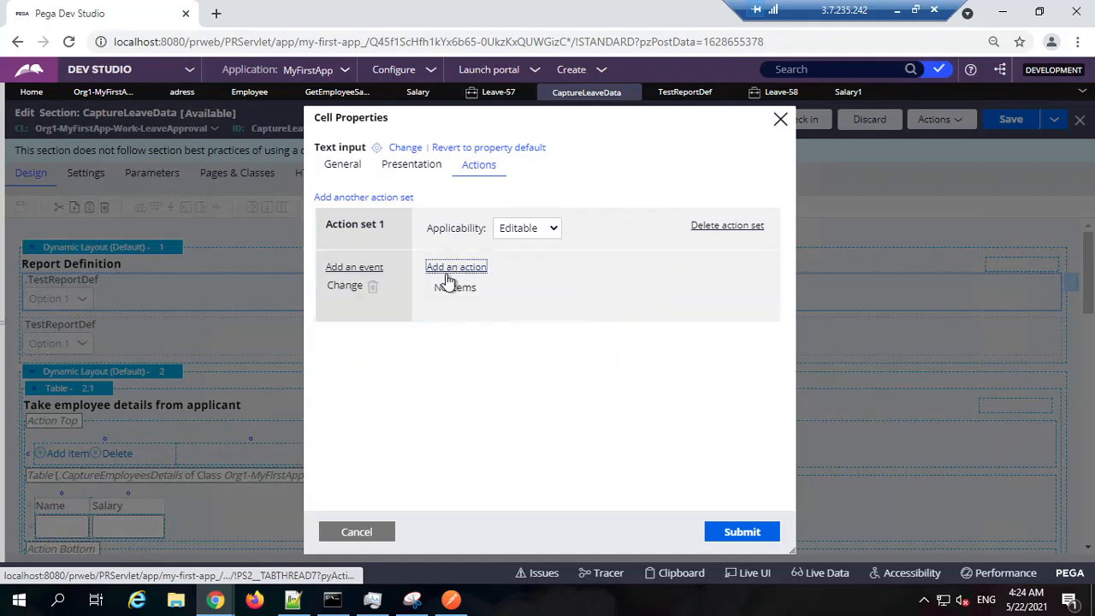
pyautogui.click(453, 267)
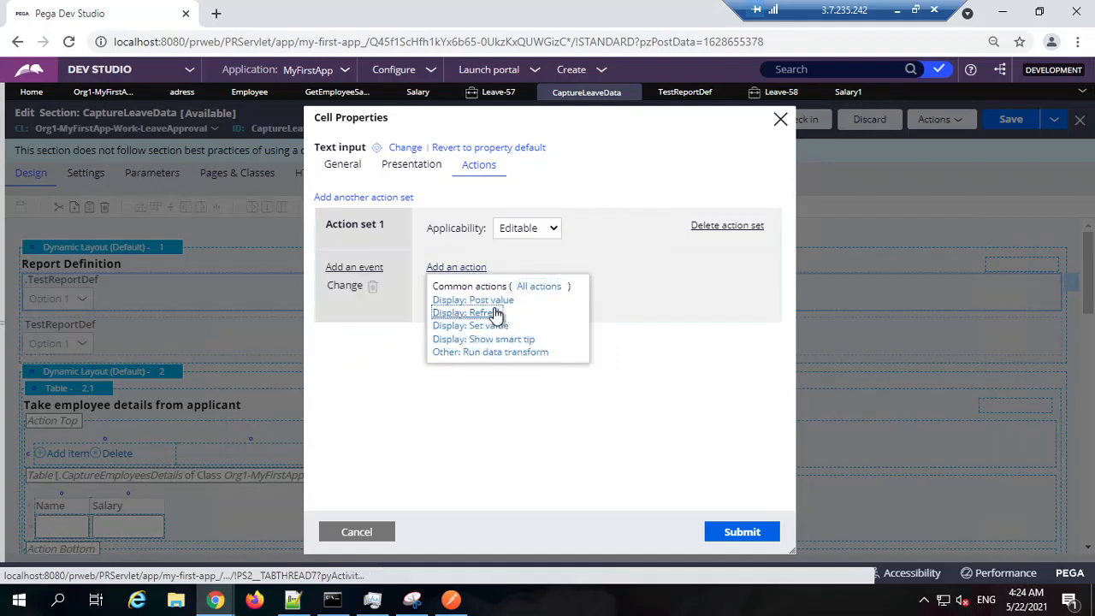
pyautogui.click(495, 315)
pyautogui.click(652, 316)
pyautogui.click(652, 326)
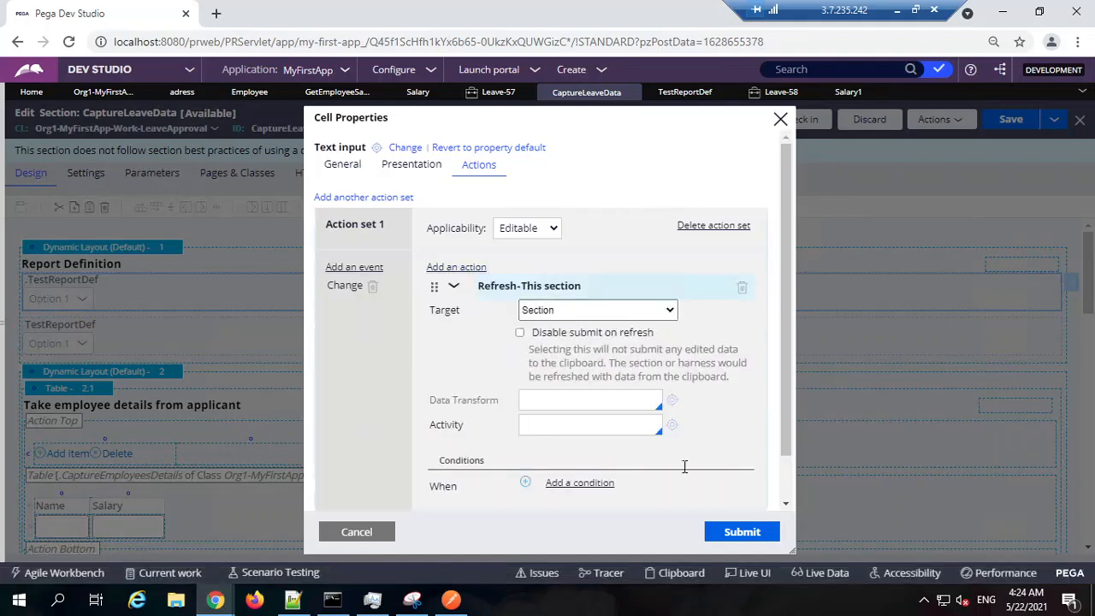
pyautogui.click(743, 532)
pyautogui.click(1028, 128)
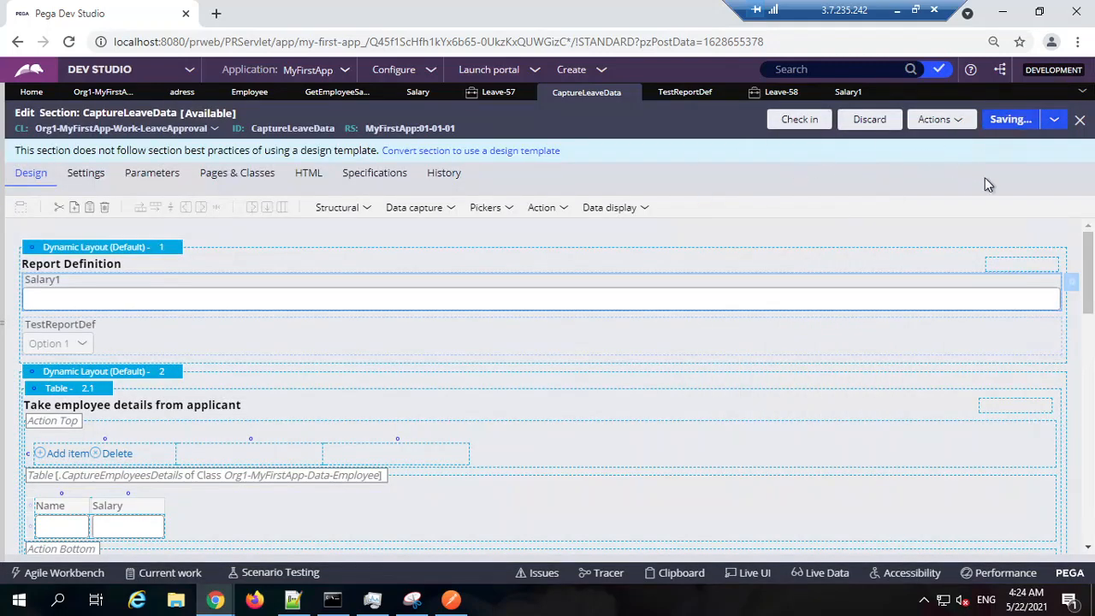
# Set the TestReportDef dropdown's Salary report parameter to .Salary1, submit the cell properties and save the section.
pyautogui.doubleClick(163, 333)
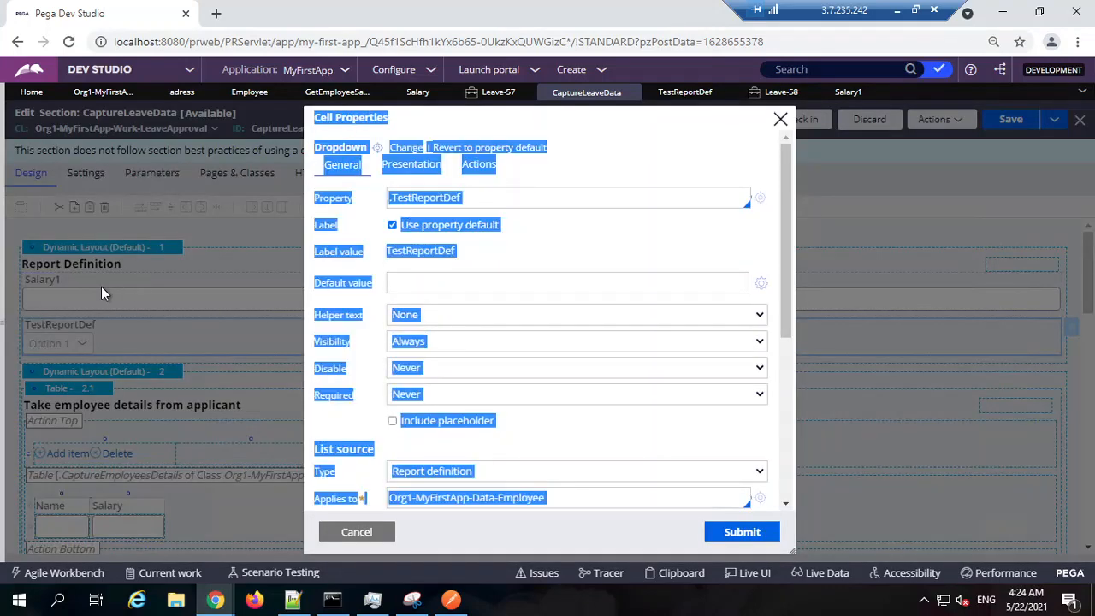
pyautogui.click(693, 120)
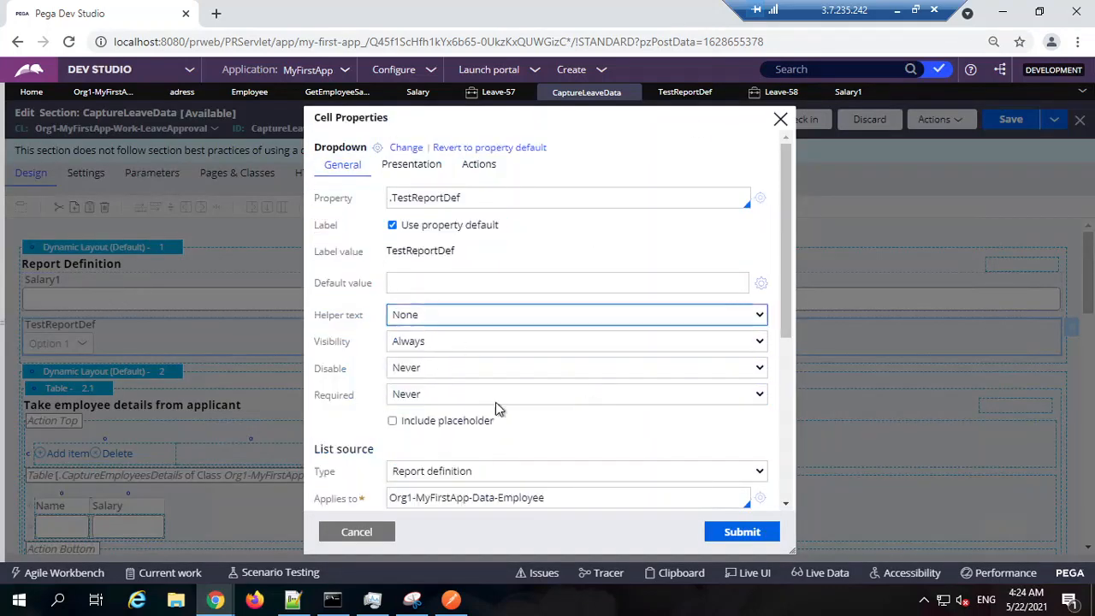
pyautogui.scroll(-2, 496, 402)
pyautogui.click(526, 414)
pyautogui.doubleClick(595, 365)
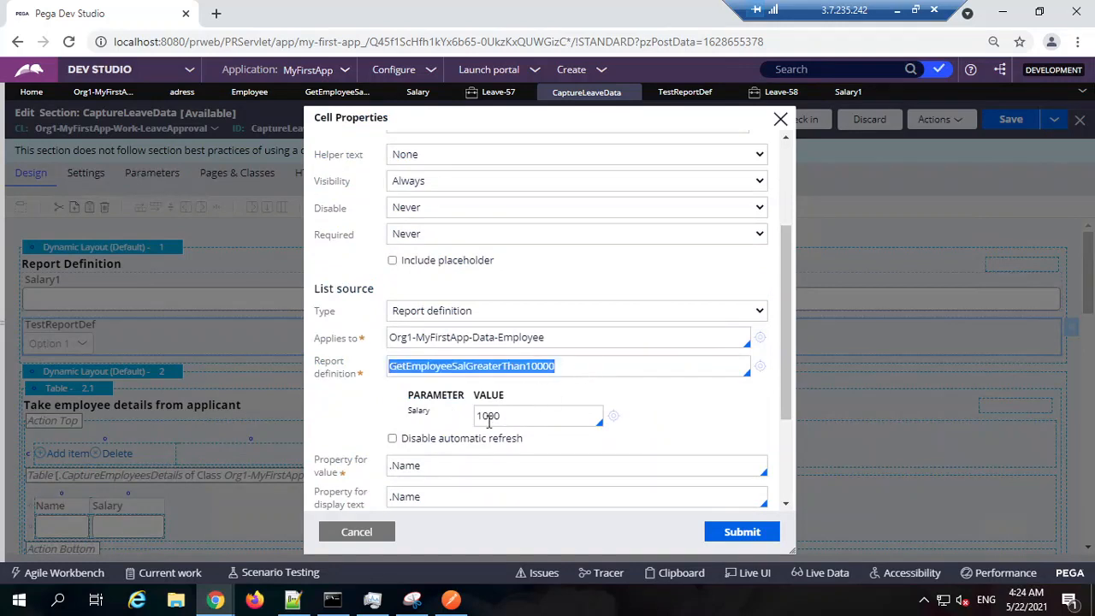
pyautogui.click(521, 417)
pyautogui.doubleClick(520, 416)
pyautogui.press('BackSpace')
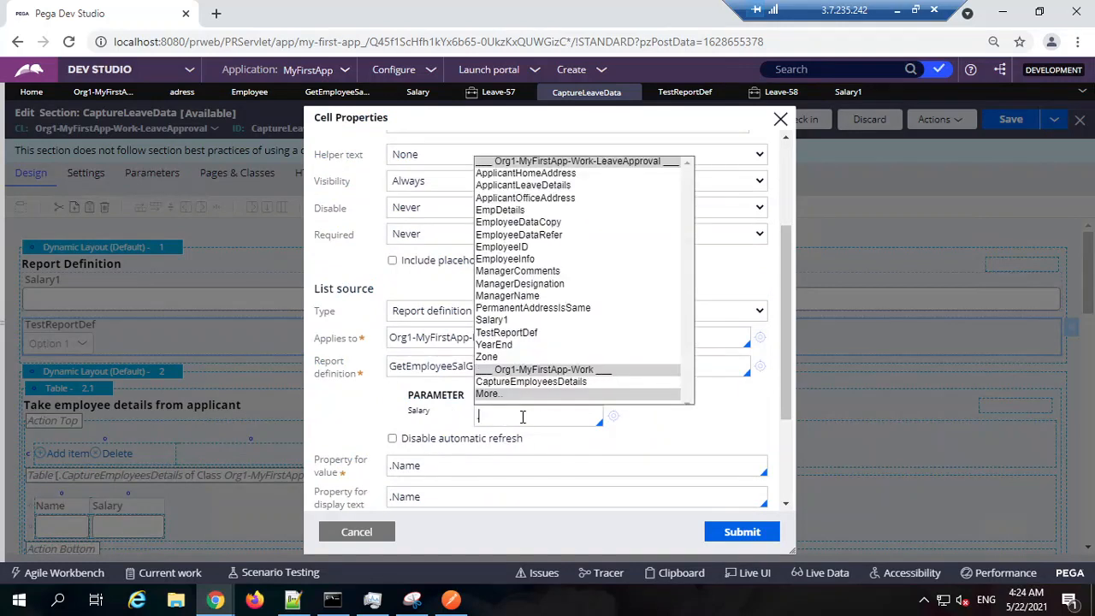
pyautogui.write('.Salary1')
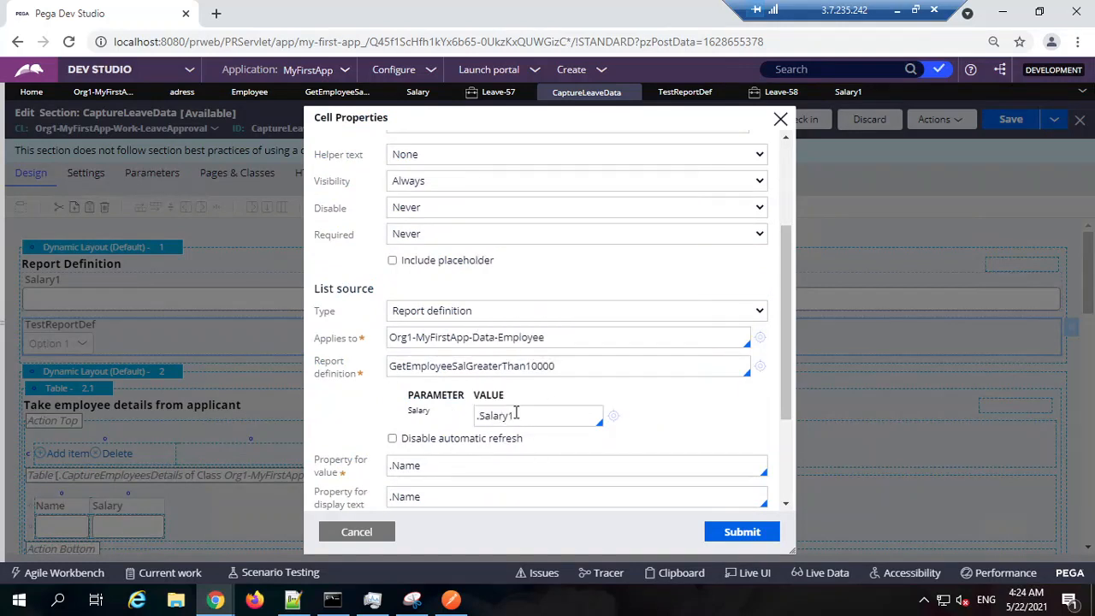
pyautogui.doubleClick(547, 417)
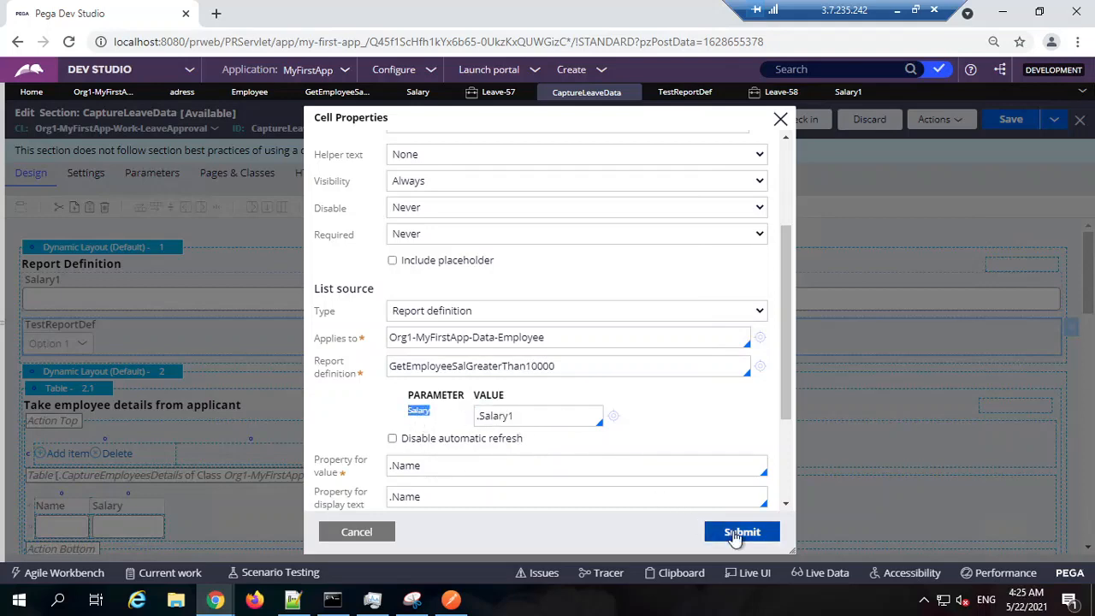
pyautogui.click(736, 529)
pyautogui.click(1013, 125)
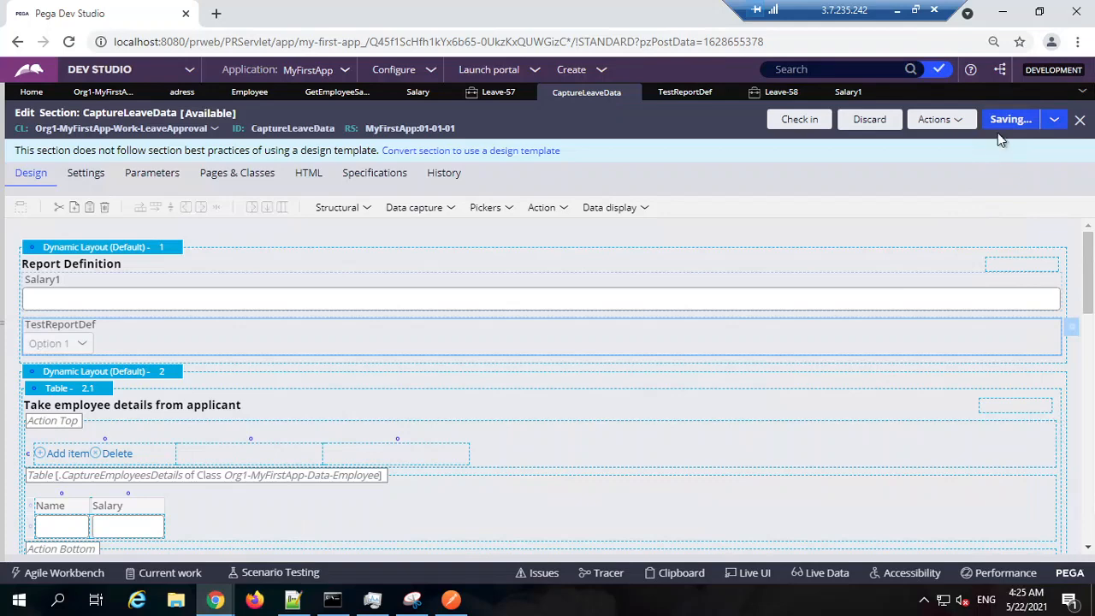
# In the Leave-58 case, set the leave start date to May 23, 2021 and the end date to May 25, 2021.
pyautogui.click(770, 91)
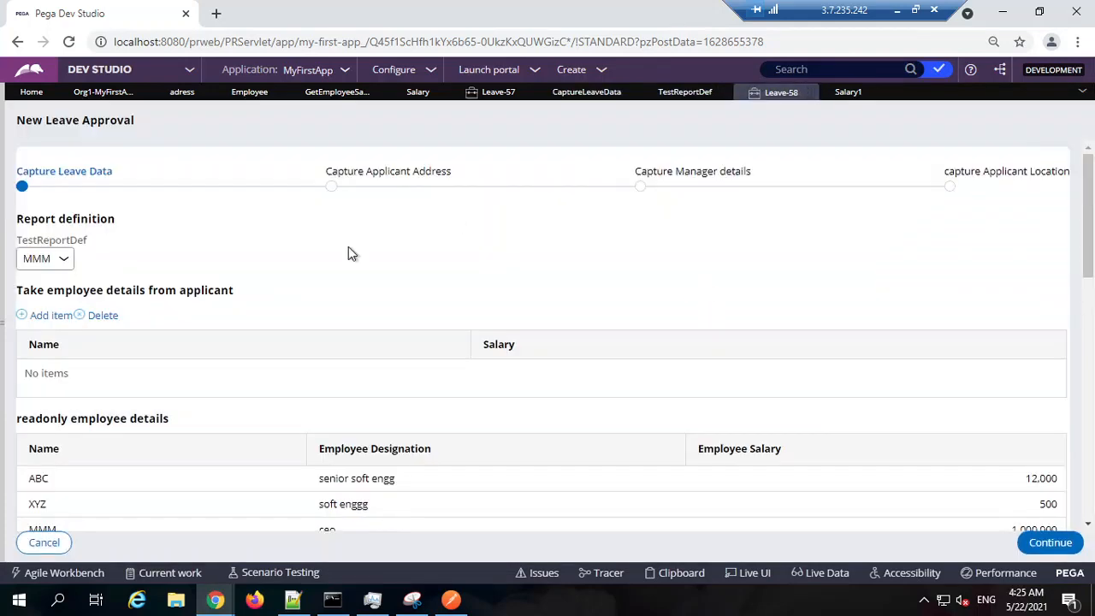
pyautogui.click(1038, 544)
pyautogui.click(688, 137)
pyautogui.scroll(-3, 247, 343)
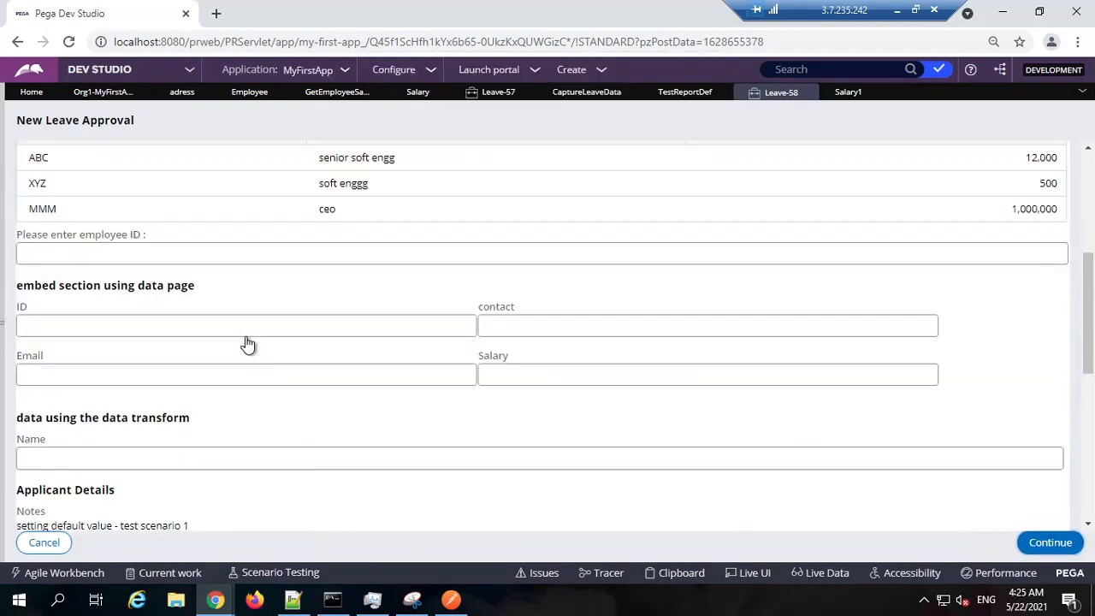
pyautogui.scroll(-4, 247, 344)
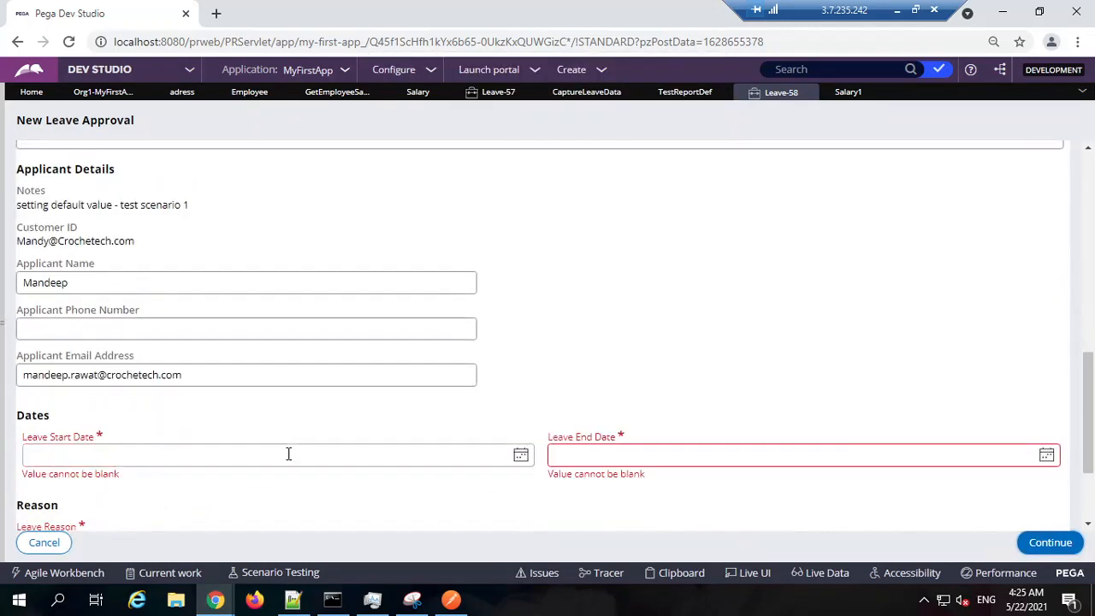
pyautogui.click(521, 454)
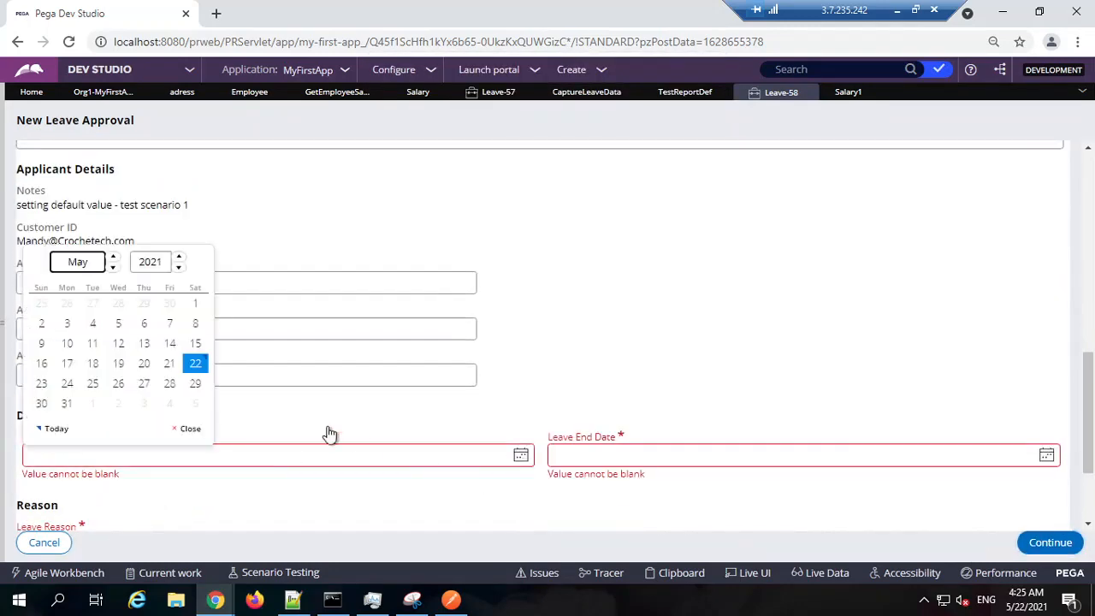
pyautogui.click(41, 383)
pyautogui.click(1046, 455)
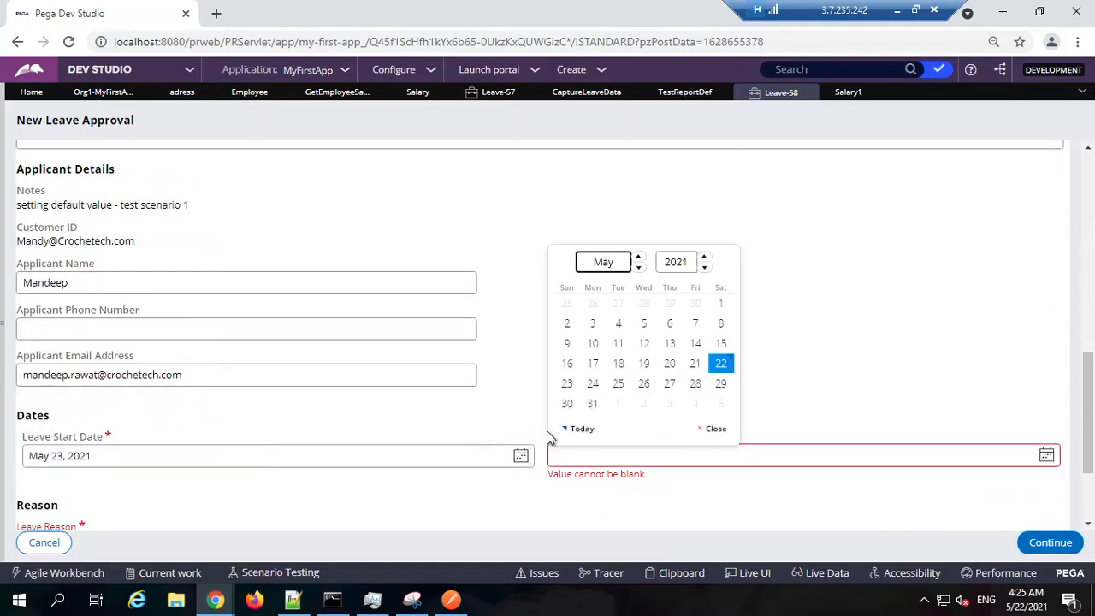
pyautogui.click(619, 383)
# Enter sfdsdf as the leave reason and continue to the Capture Applicant Address stage.
pyautogui.scroll(-2, 386, 431)
pyautogui.click(149, 445)
pyautogui.write('sfdsdf')
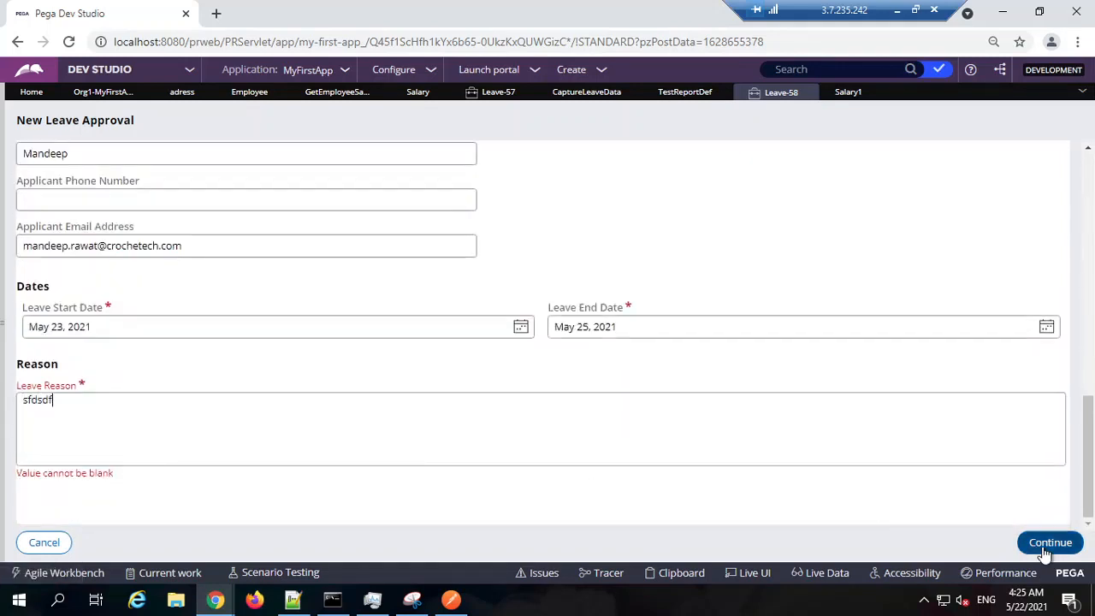
pyautogui.click(1047, 544)
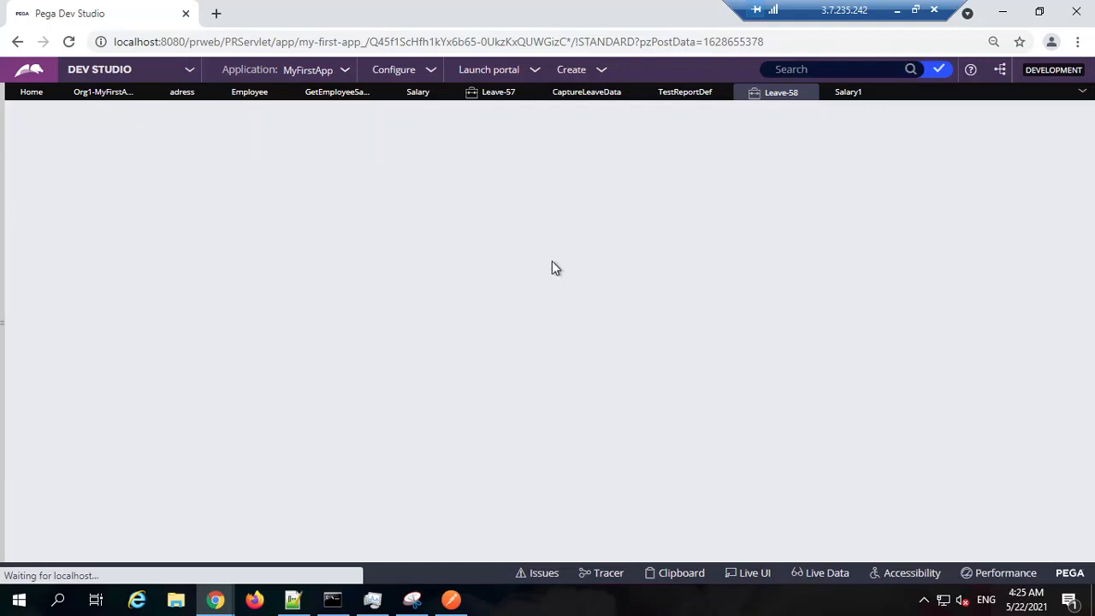
# Fill in the current address's house number, street and district, and choose Himachal Pradesh as the state.
pyautogui.scroll(-4, 257, 280)
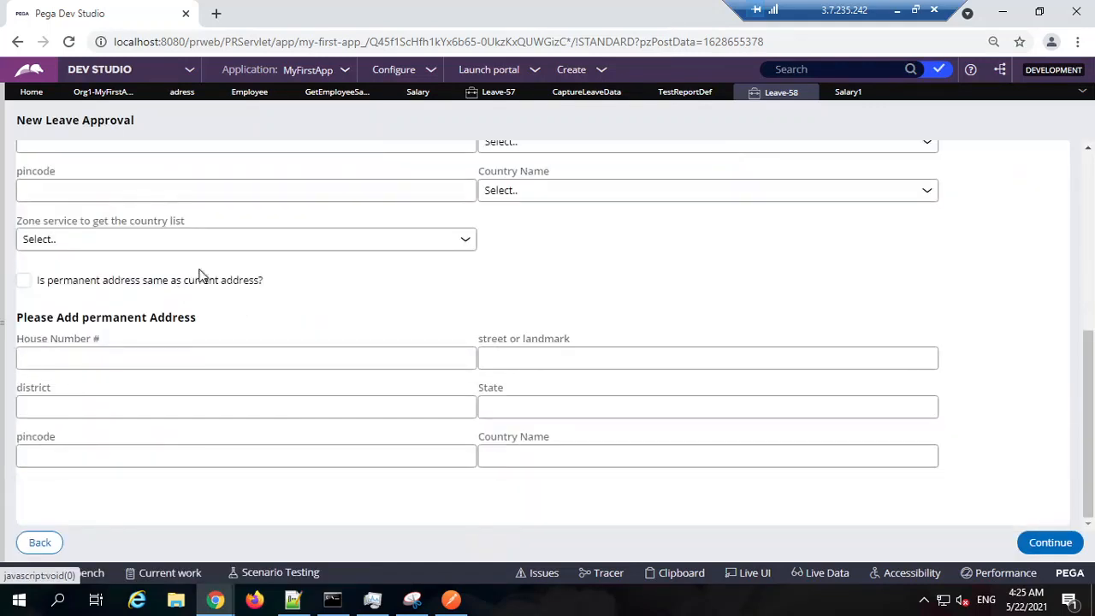
pyautogui.scroll(1, 367, 286)
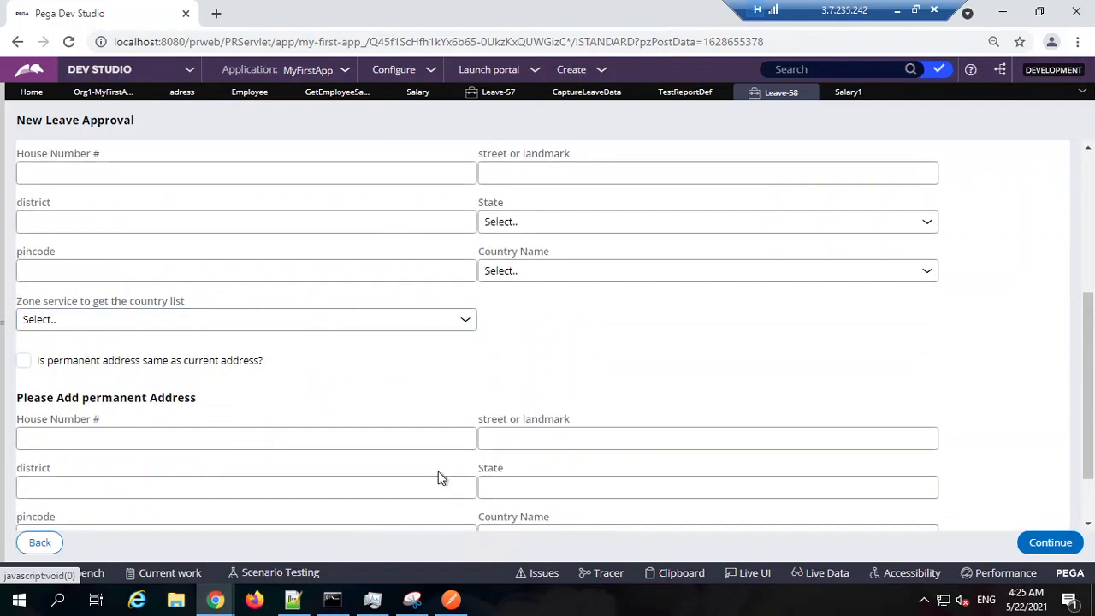
pyautogui.click(262, 172)
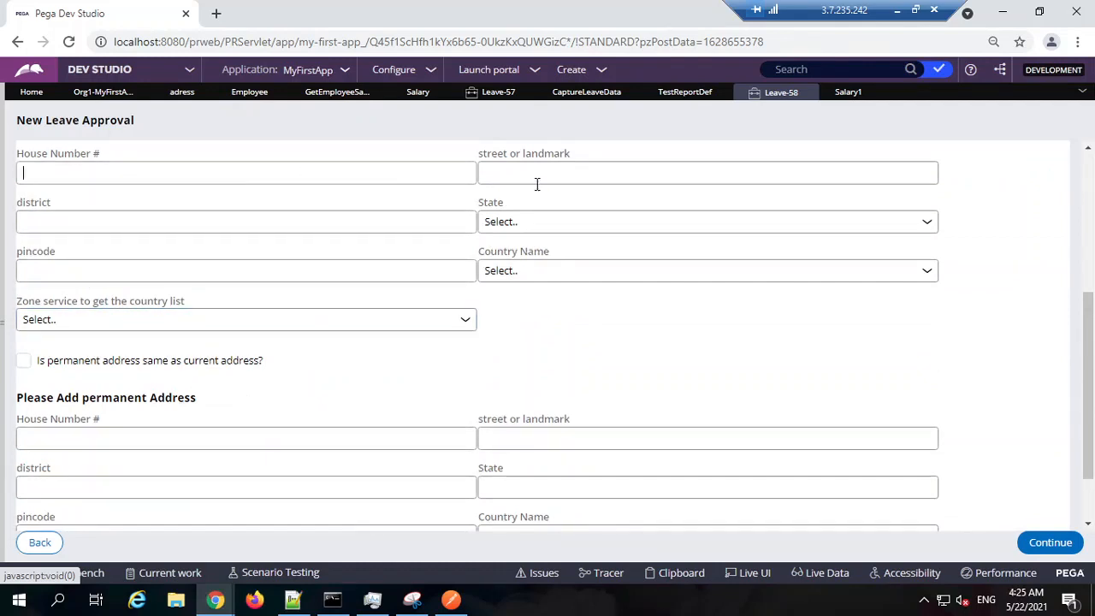
pyautogui.write('sfa')
pyautogui.click(537, 178)
pyautogui.write('dfsdf')
pyautogui.click(388, 223)
pyautogui.write('sdfsdf')
pyautogui.click(559, 228)
pyautogui.click(548, 287)
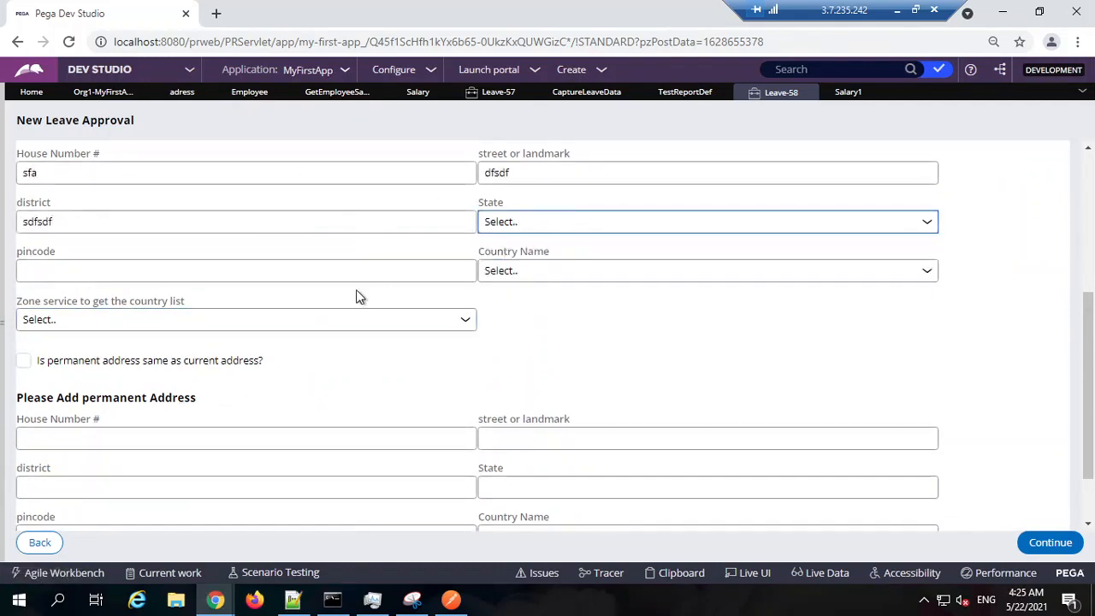
# Choose Pakistan as the current address's country and Azerbaijan as the zone service country, and fill in a numeric pincode.
pyautogui.click(363, 273)
pyautogui.write('sdfsdf')
pyautogui.click(587, 276)
pyautogui.click(586, 323)
pyautogui.click(322, 338)
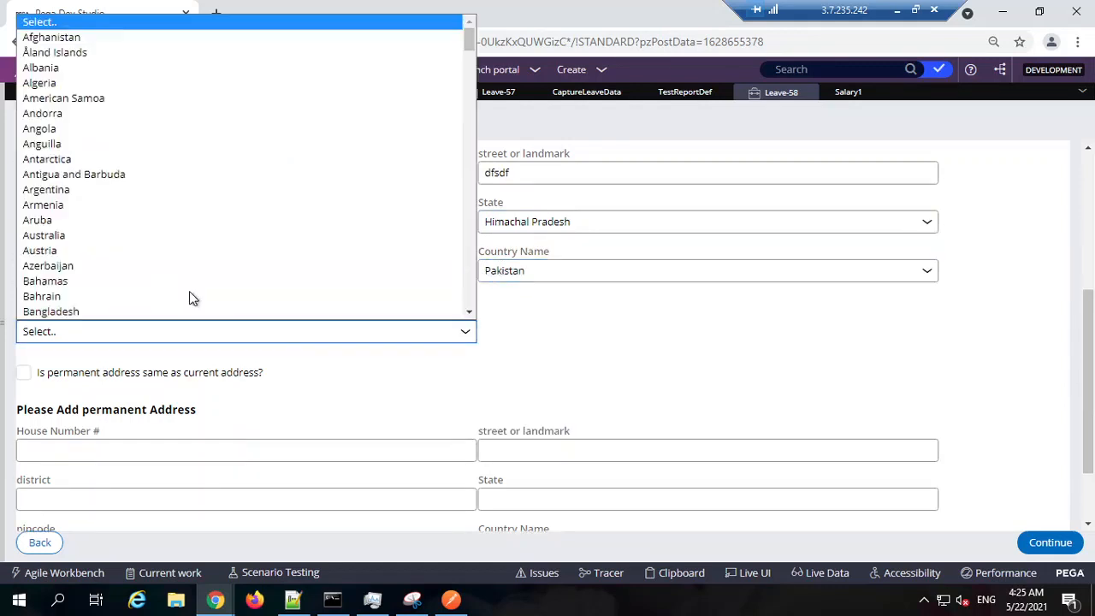
pyautogui.click(180, 278)
pyautogui.doubleClick(135, 265)
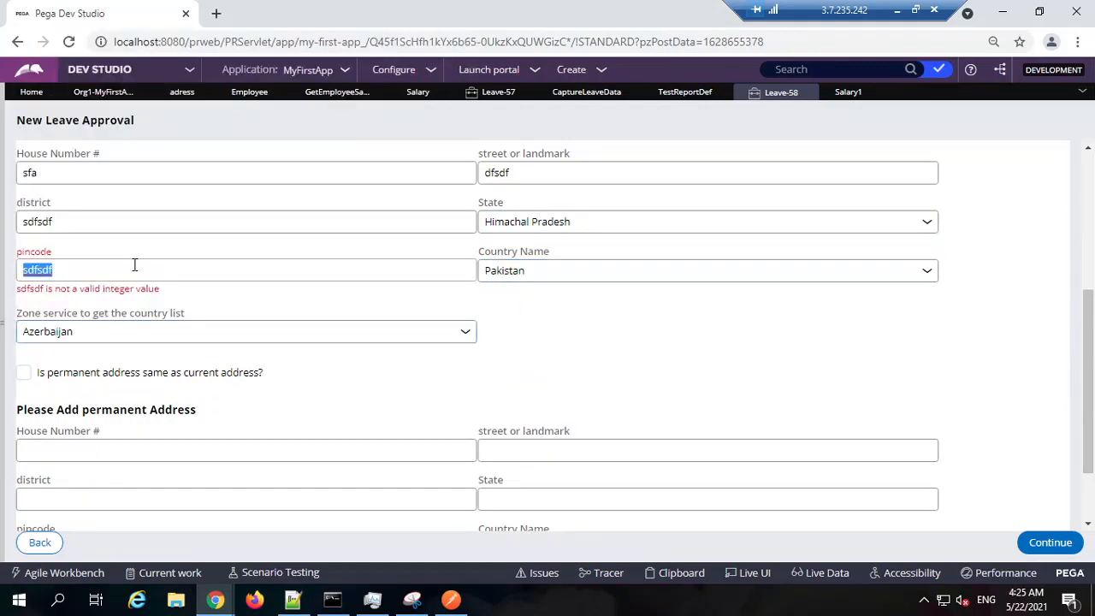
pyautogui.write('121212')
# Try turning the option for permanent address same as current address on and off, and clear the copied permanent street.
pyautogui.scroll(-1, 300, 401)
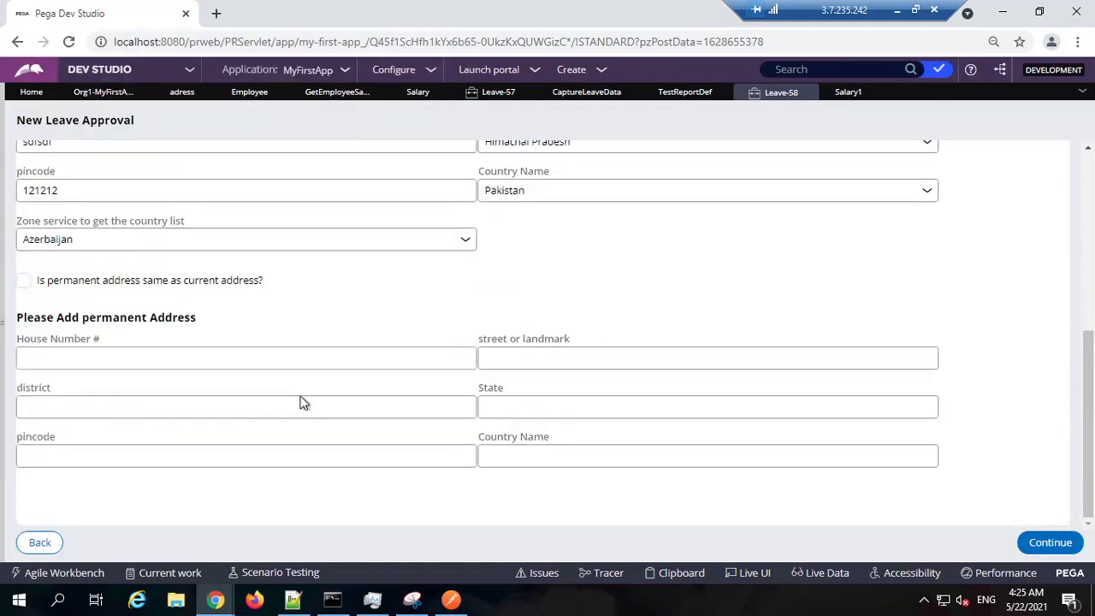
pyautogui.click(24, 283)
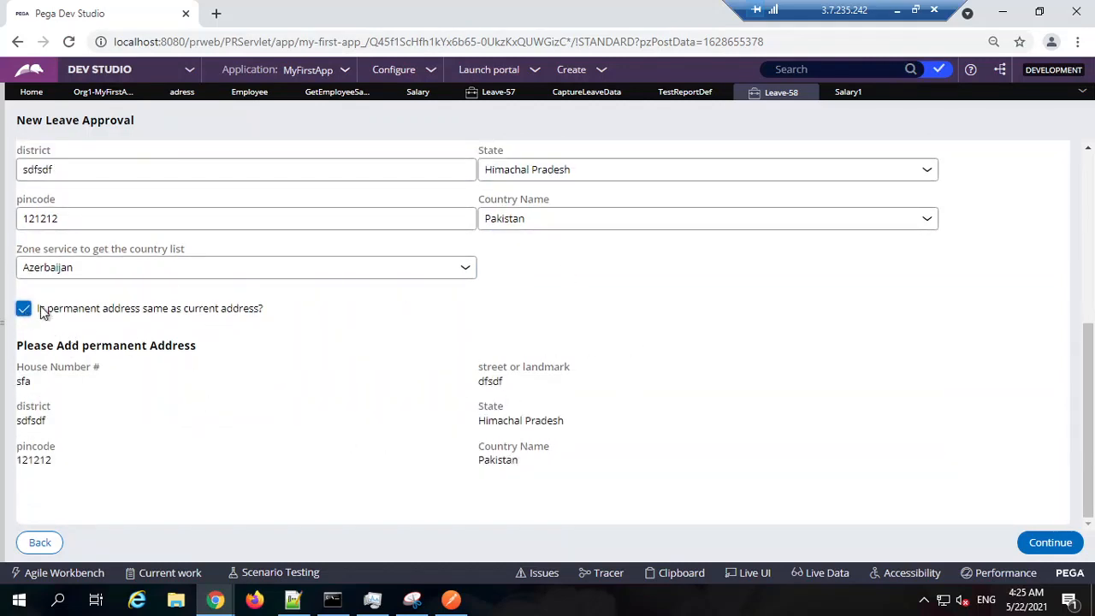
pyautogui.moveTo(86, 309); pyautogui.dragTo(276, 309)
pyautogui.click(276, 309)
pyautogui.click(24, 312)
pyautogui.doubleClick(557, 388)
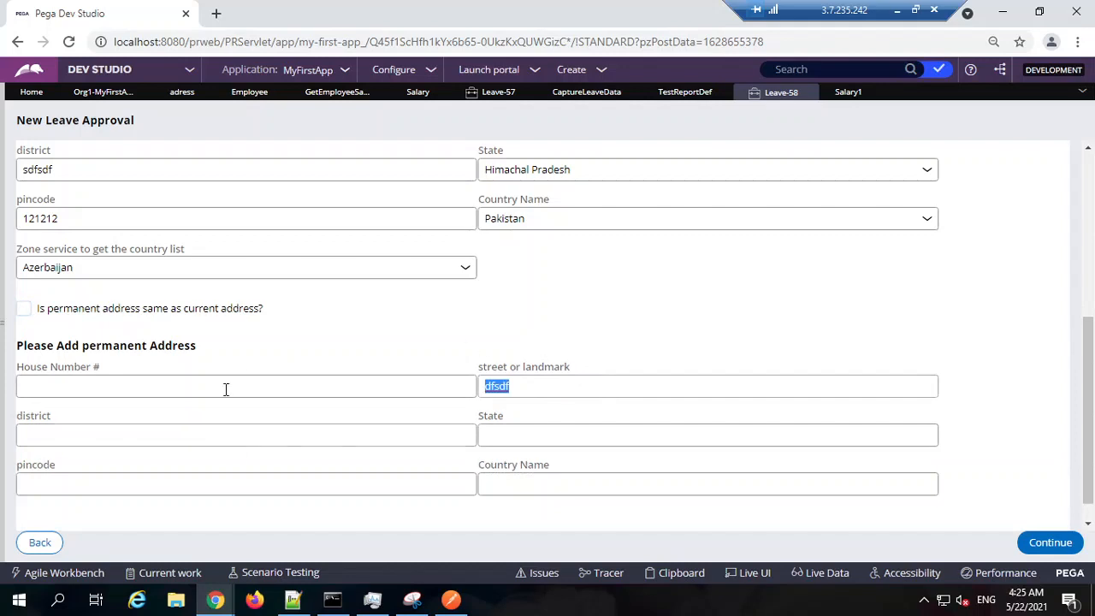
pyautogui.press('BackSpace')
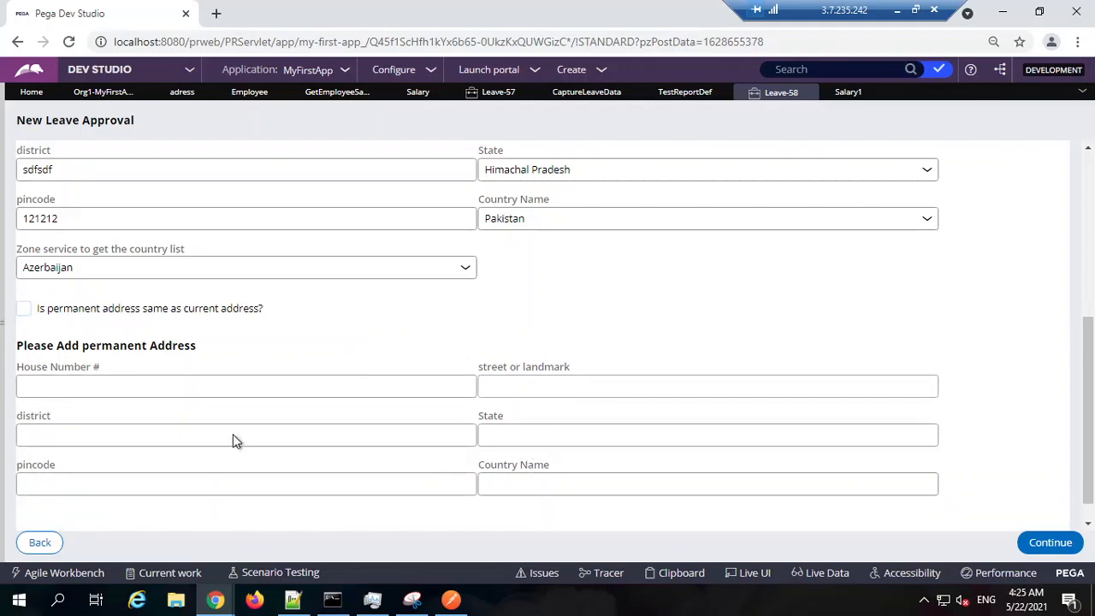
# Repeat the same-address option test by enabling and disabling it, and clear the permanent street or landmark again.
pyautogui.scroll(1, 180, 349)
pyautogui.scroll(-1, 282, 357)
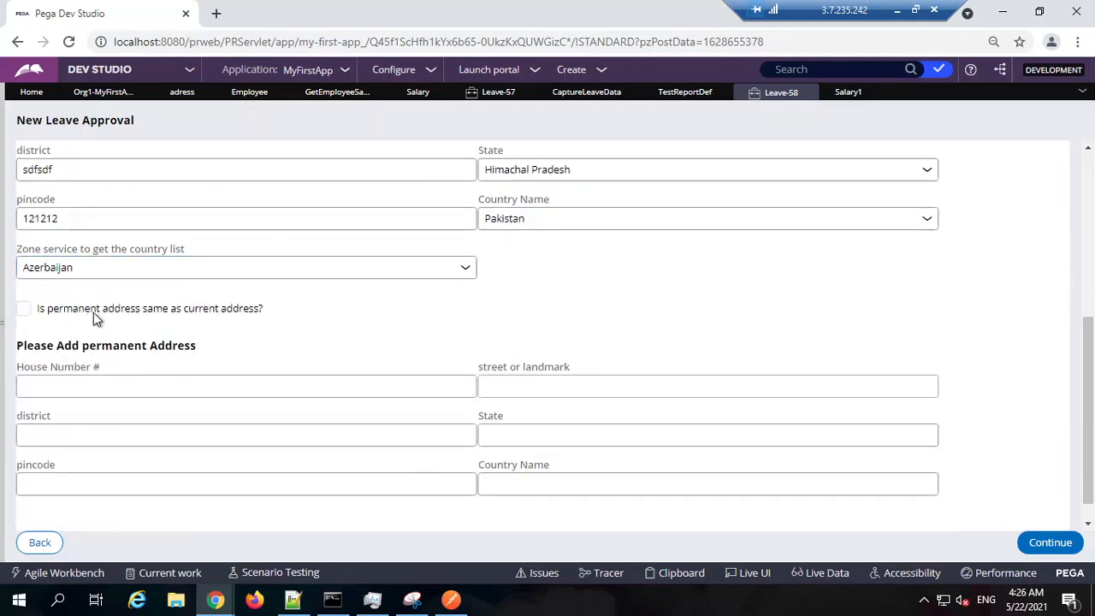
pyautogui.click(23, 310)
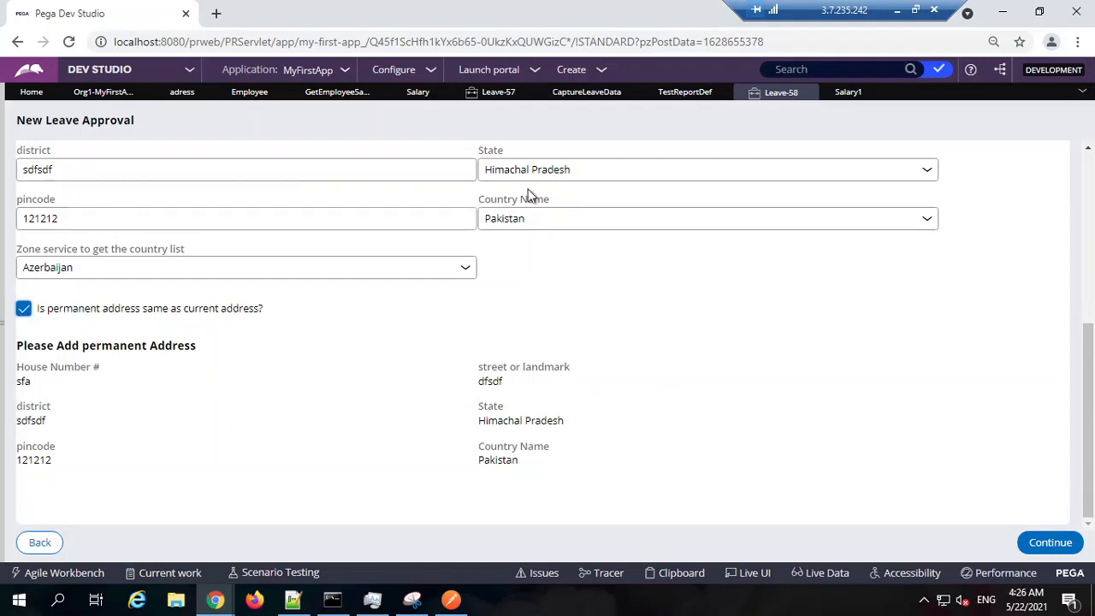
pyautogui.click(25, 314)
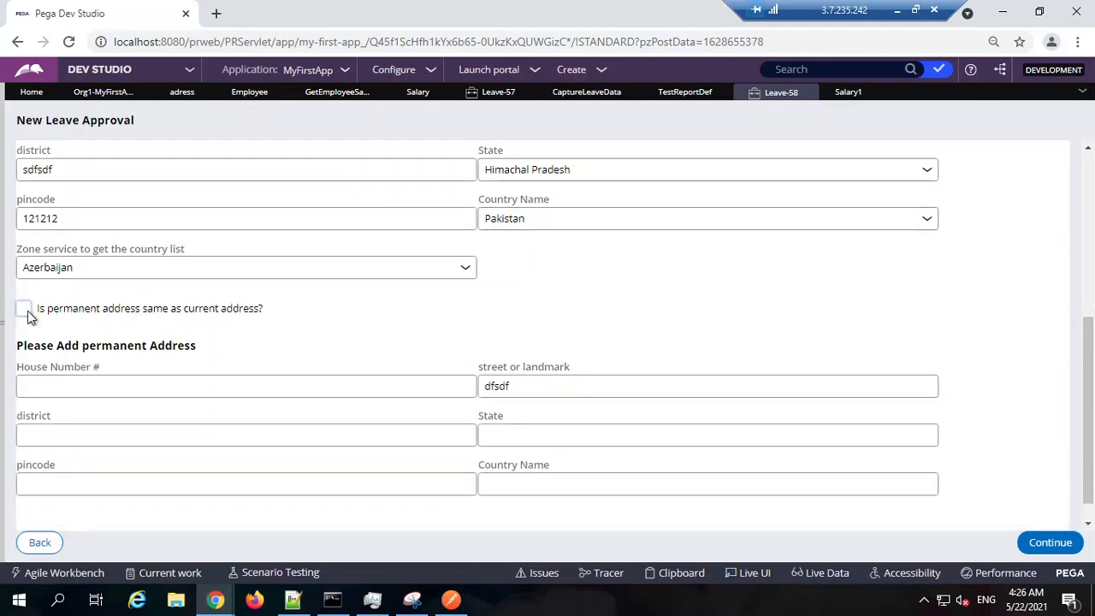
pyautogui.doubleClick(531, 381)
pyautogui.press('BackSpace')
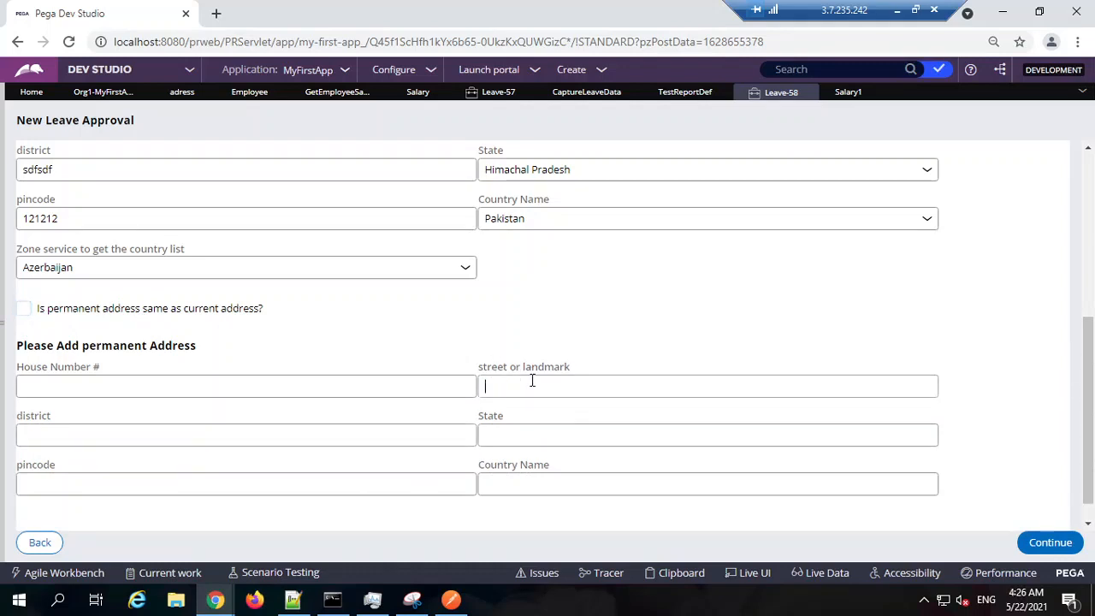
# Go back from the Capture Applicant Address stage to the Capture Leave Data stage.
pyautogui.scroll(4, 833, 243)
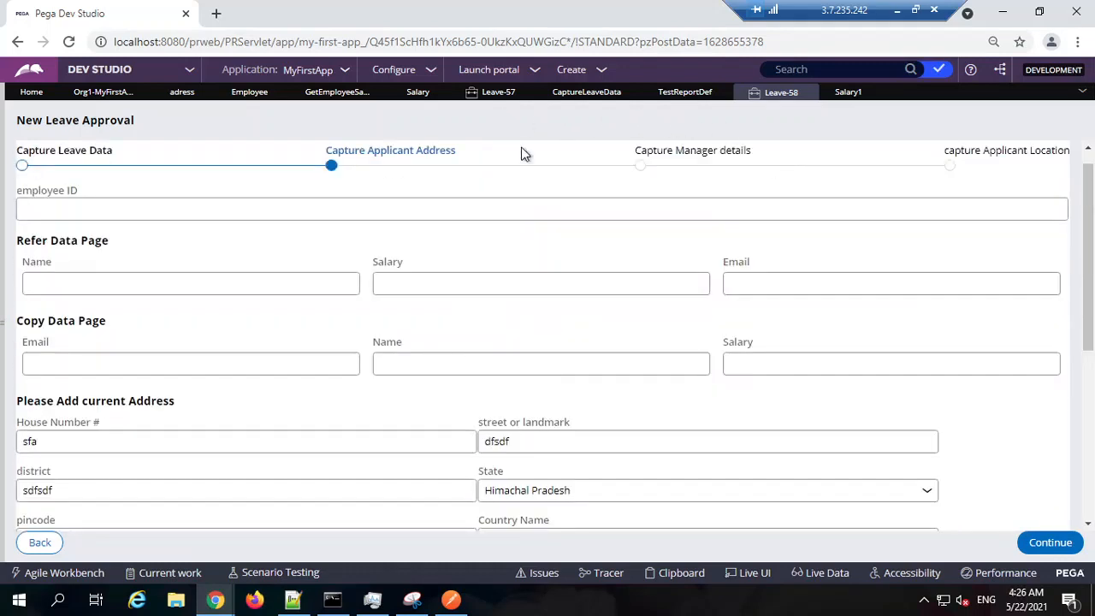
pyautogui.scroll(-4, 154, 489)
pyautogui.click(59, 542)
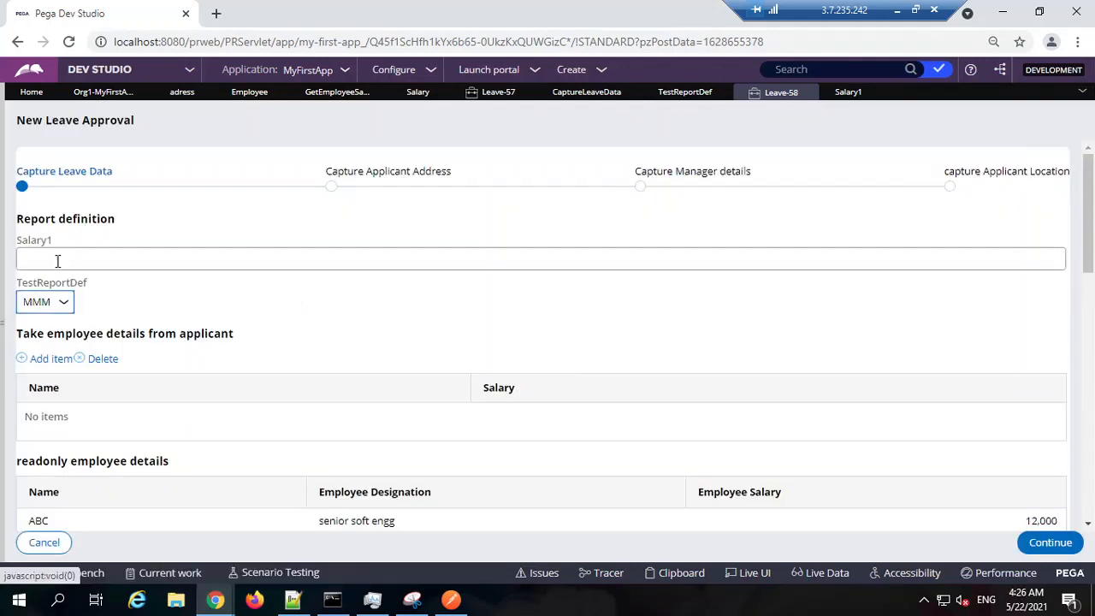
# Set Salary1 to 10000 and check the choices offered for TestReportDef.
pyautogui.click(57, 261)
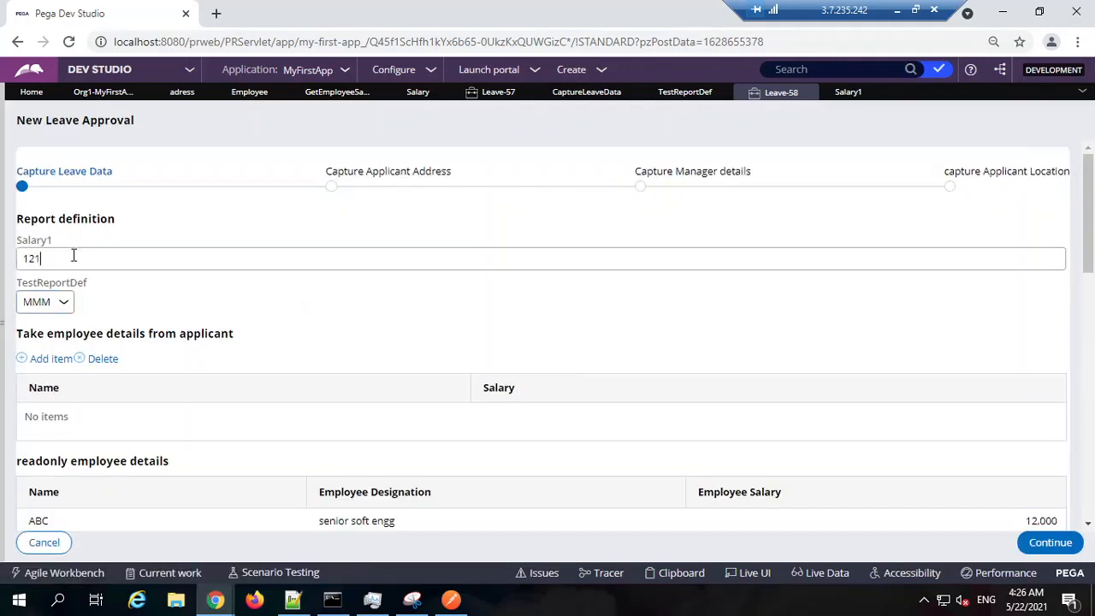
pyautogui.doubleClick(73, 256)
pyautogui.write('10000')
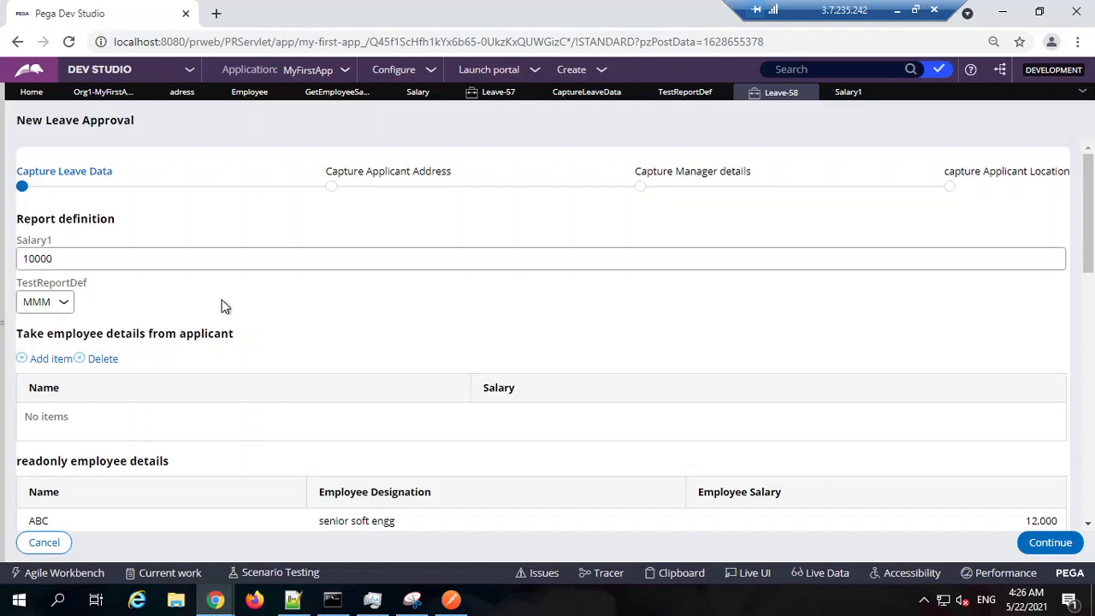
pyautogui.click(52, 301)
pyautogui.click(58, 277)
# Raise Salary1 to 100000 and check which choices TestReportDef offers for that value.
pyautogui.click(68, 251)
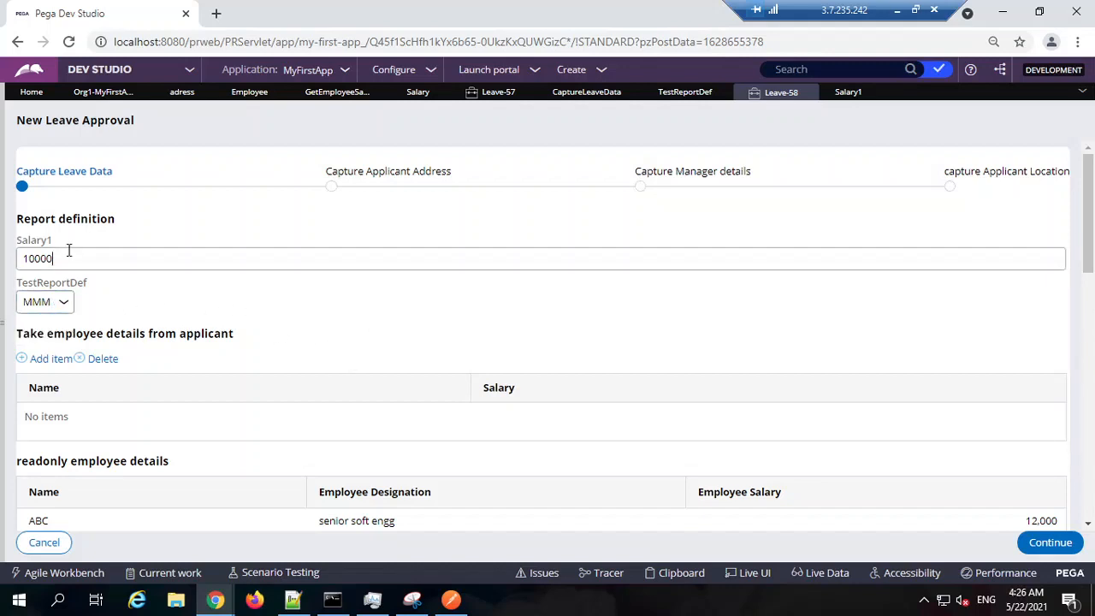
pyautogui.write('0')
pyautogui.click(445, 331)
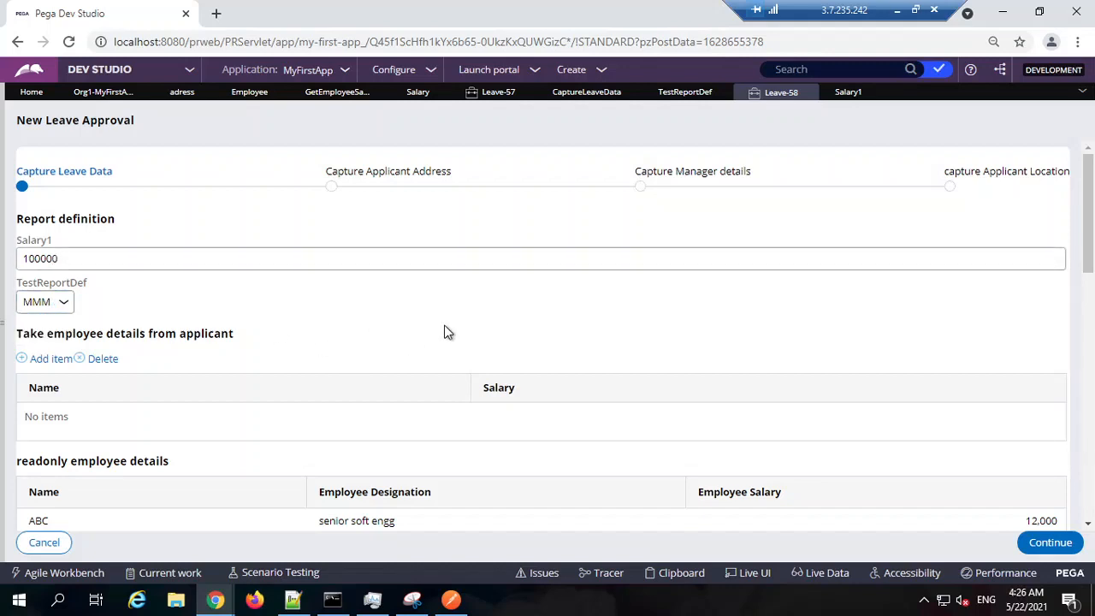
pyautogui.doubleClick(323, 295)
pyautogui.click(70, 297)
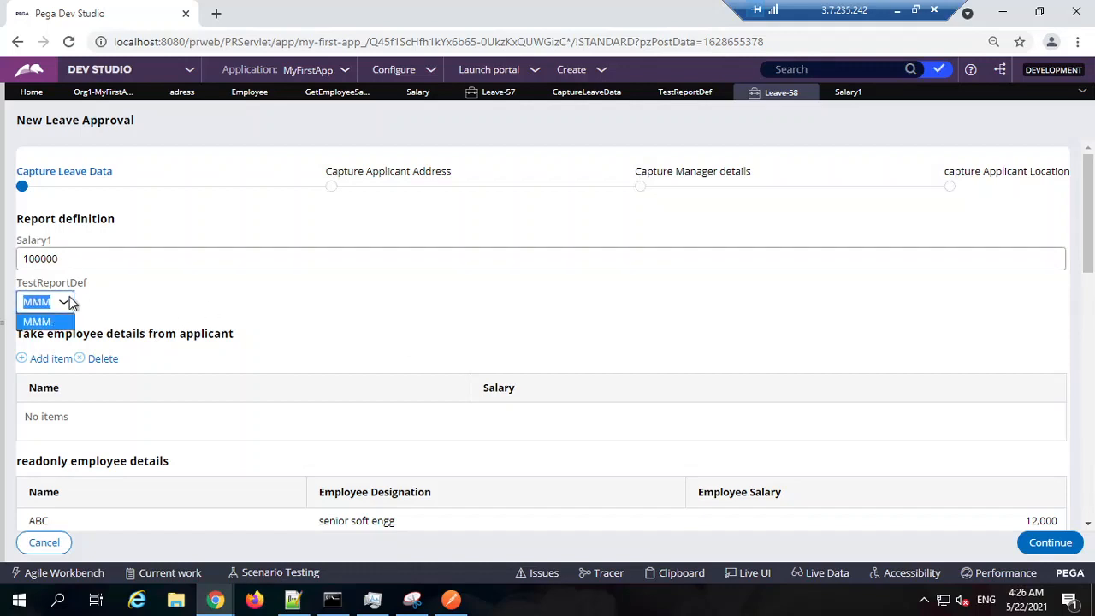
pyautogui.click(70, 297)
pyautogui.click(69, 297)
pyautogui.click(125, 300)
pyautogui.click(68, 304)
# Set Salary1 to 10000 and then to 12, checking the TestReportDef choices for each value.
pyautogui.click(77, 262)
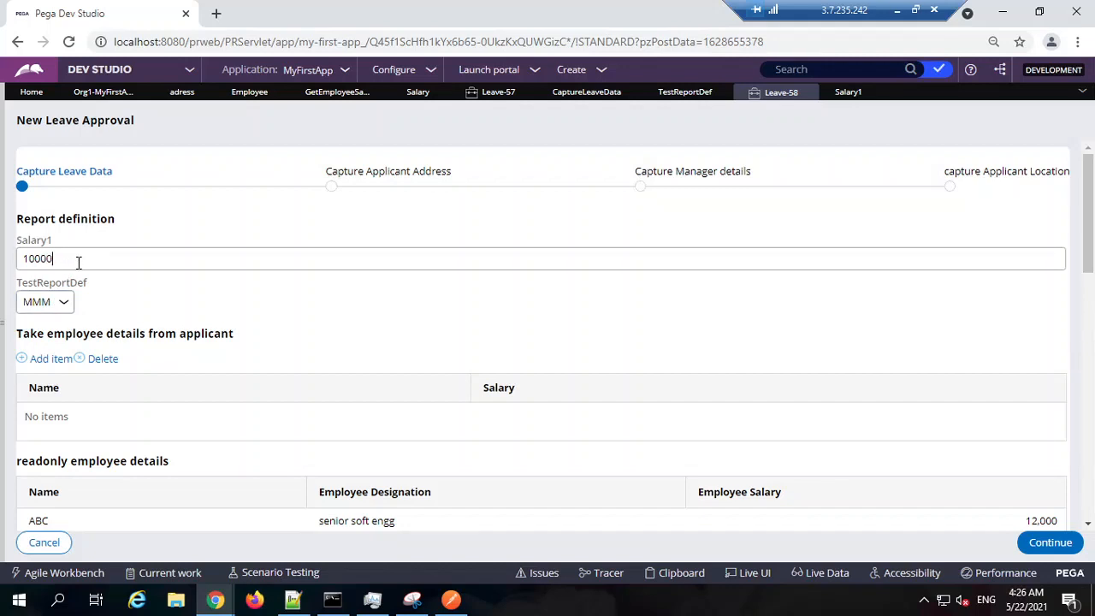
pyautogui.click(57, 301)
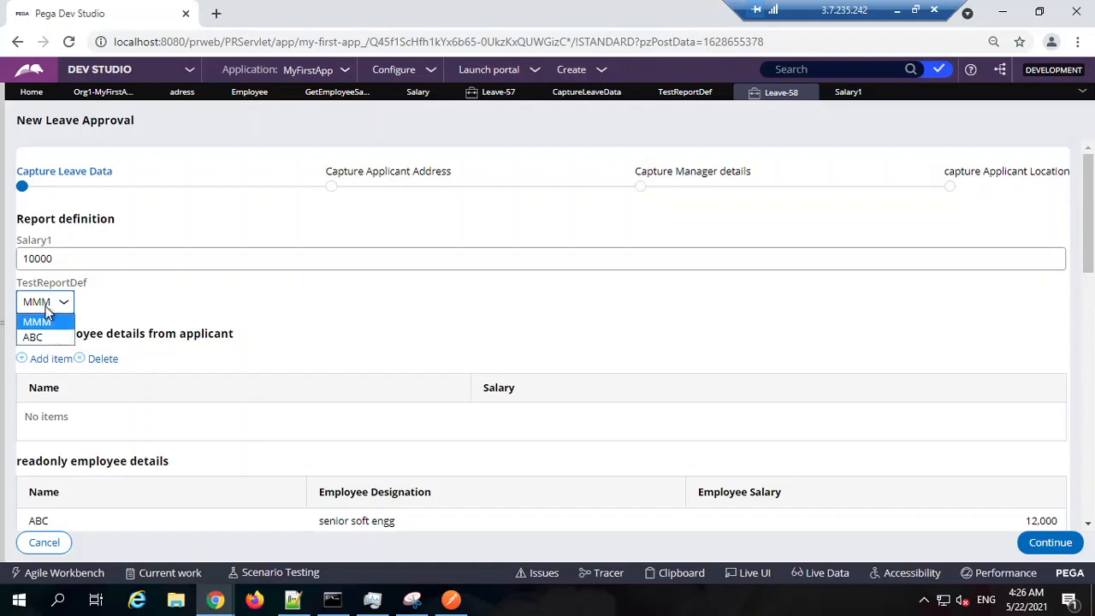
pyautogui.doubleClick(59, 257)
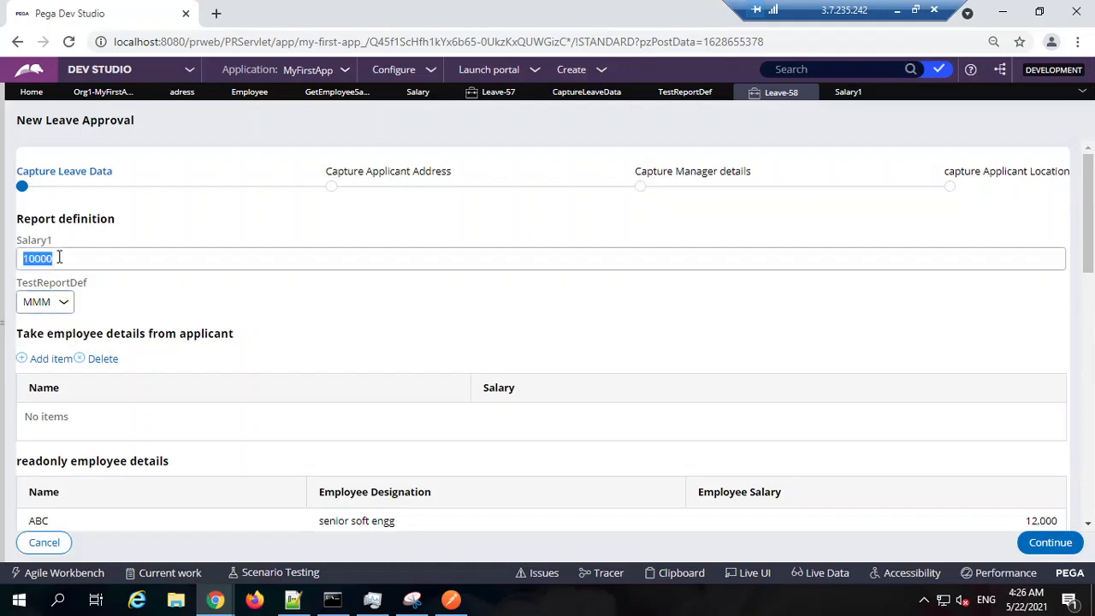
pyautogui.write('12')
pyautogui.click(64, 304)
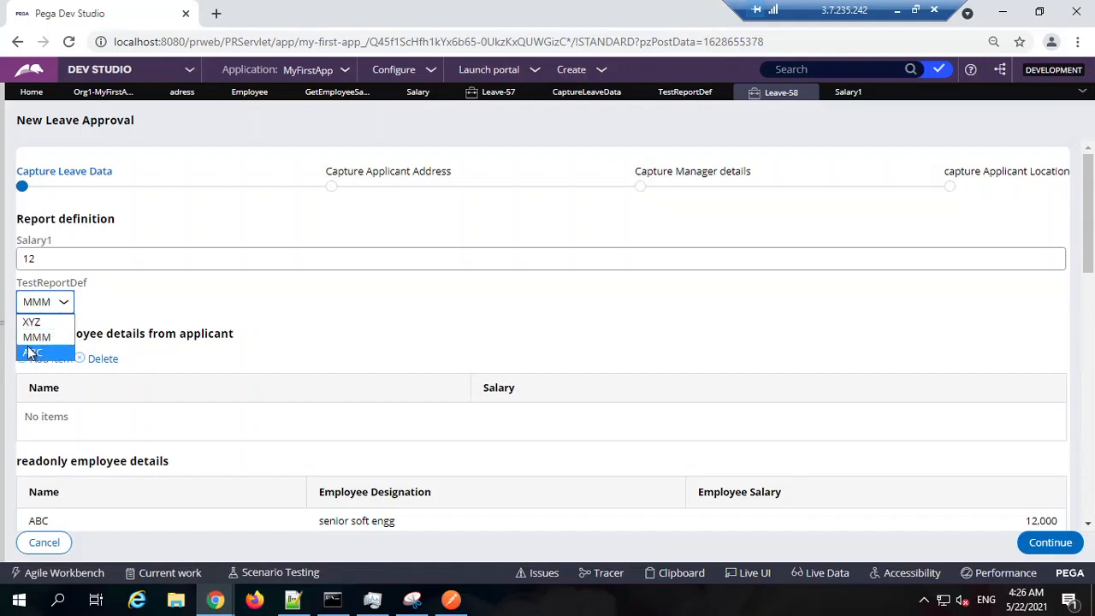
# Examine the Salary1 entry and the corresponding TestReportDef choices once more.
pyautogui.click(43, 255)
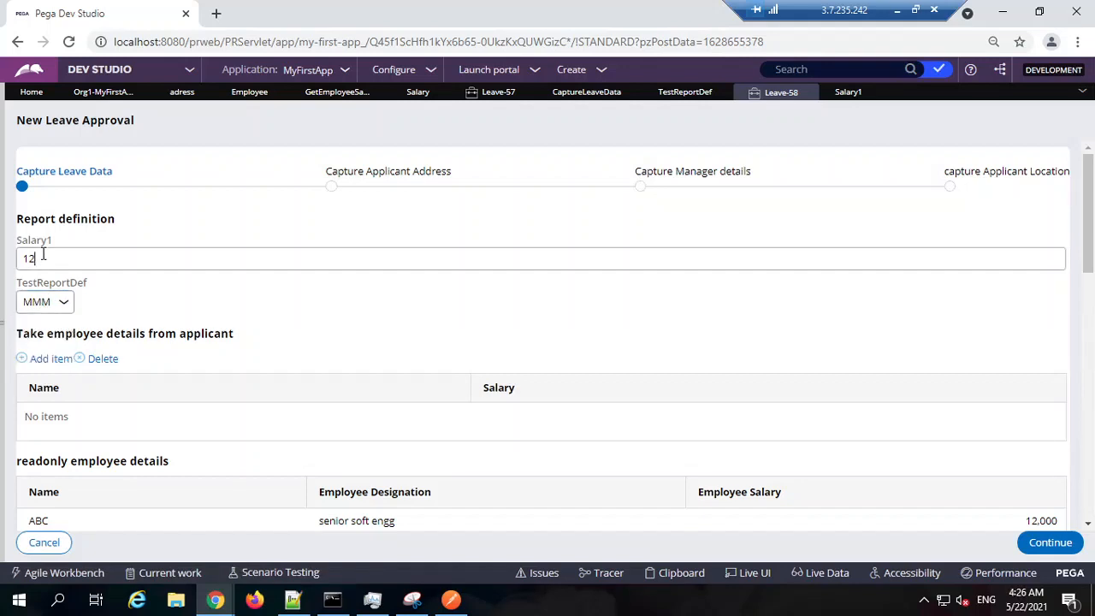
pyautogui.doubleClick(43, 255)
pyautogui.click(51, 255)
pyautogui.doubleClick(51, 255)
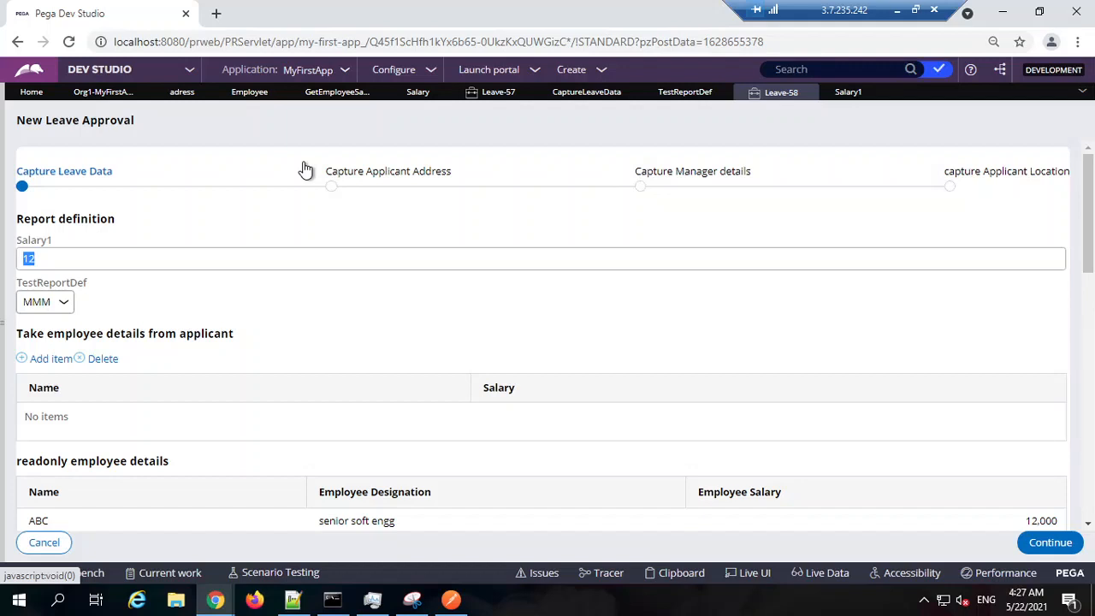
pyautogui.click(63, 264)
pyautogui.doubleClick(63, 263)
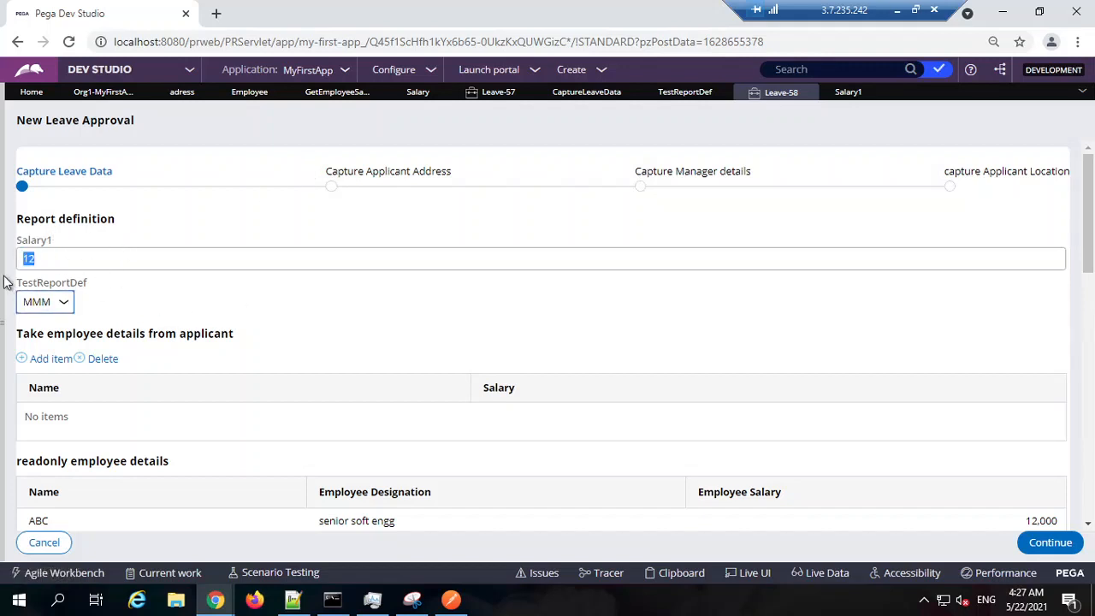
pyautogui.click(62, 309)
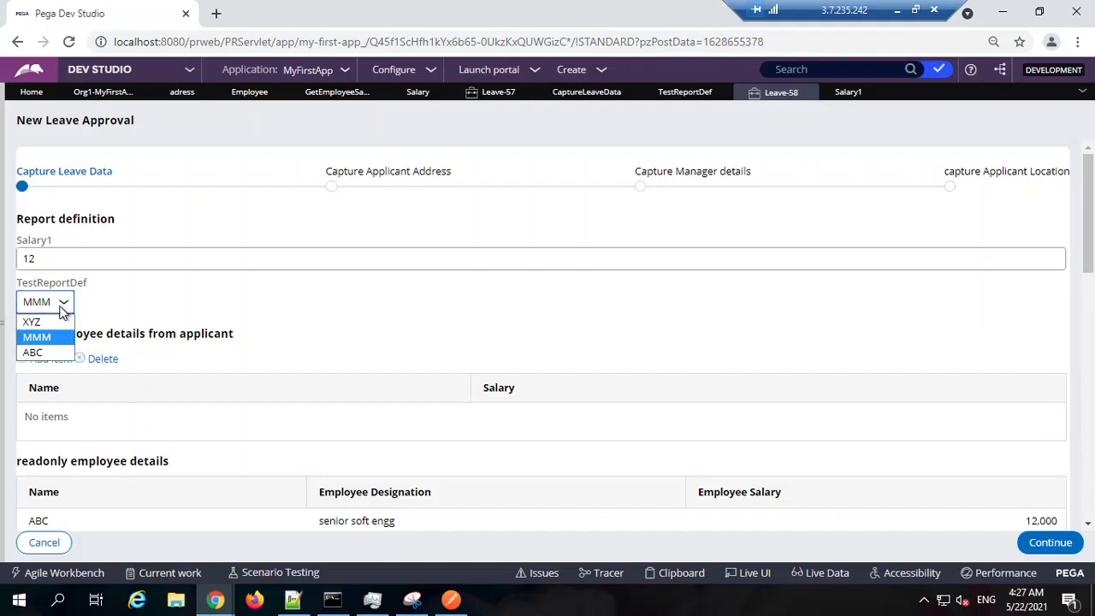
# Examine the GetEmployeeSalGreaterThan10000 report definition's Salary parameter and its filter condition on the .Salary column.
pyautogui.click(614, 94)
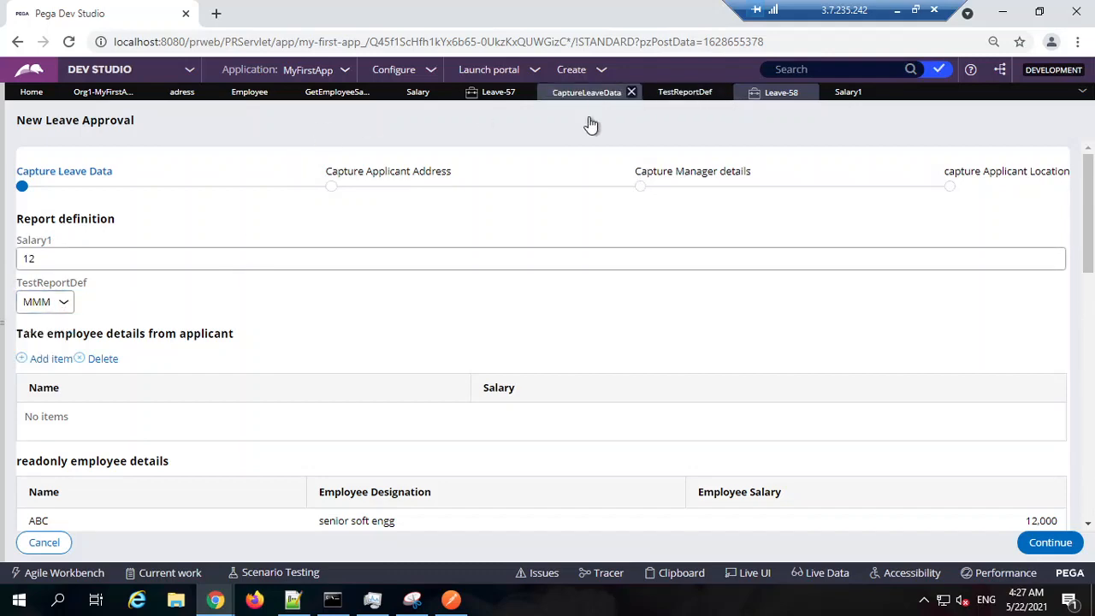
pyautogui.click(683, 94)
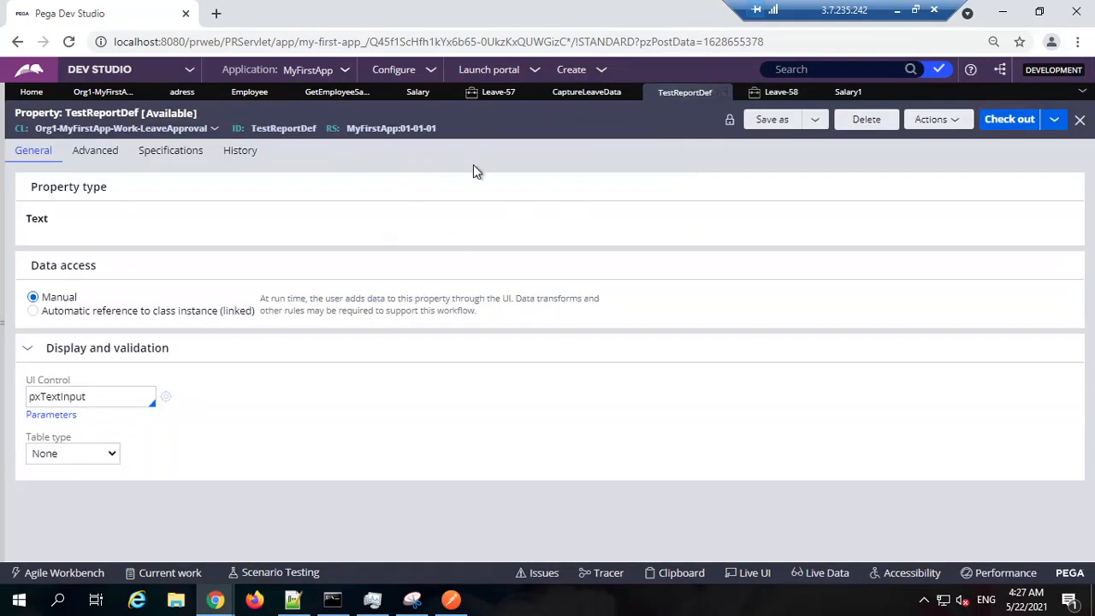
pyautogui.click(575, 100)
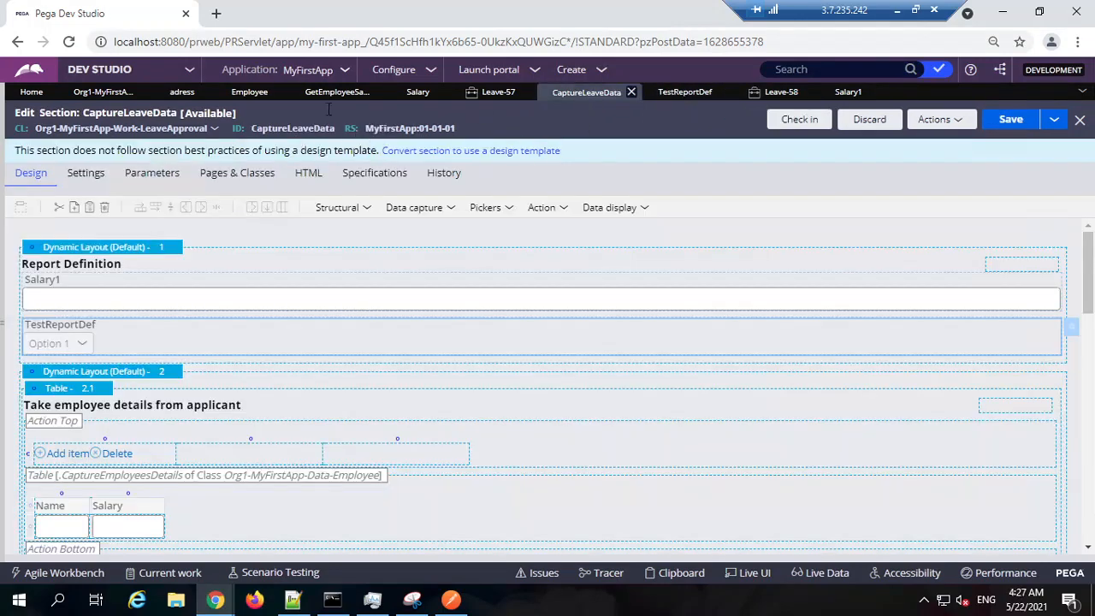
pyautogui.click(343, 96)
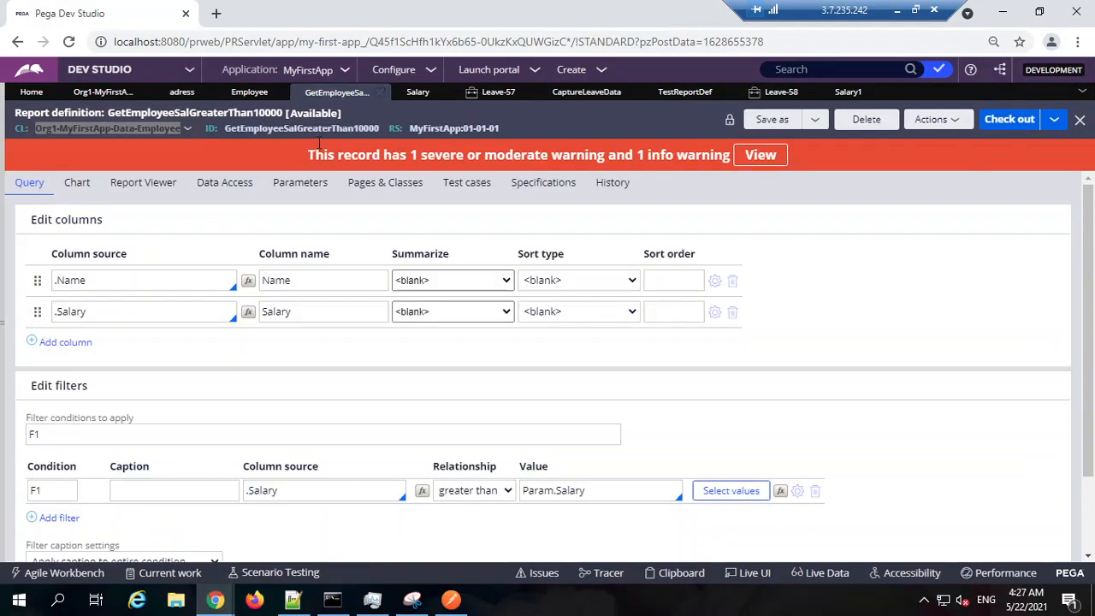
pyautogui.click(301, 183)
pyautogui.doubleClick(116, 276)
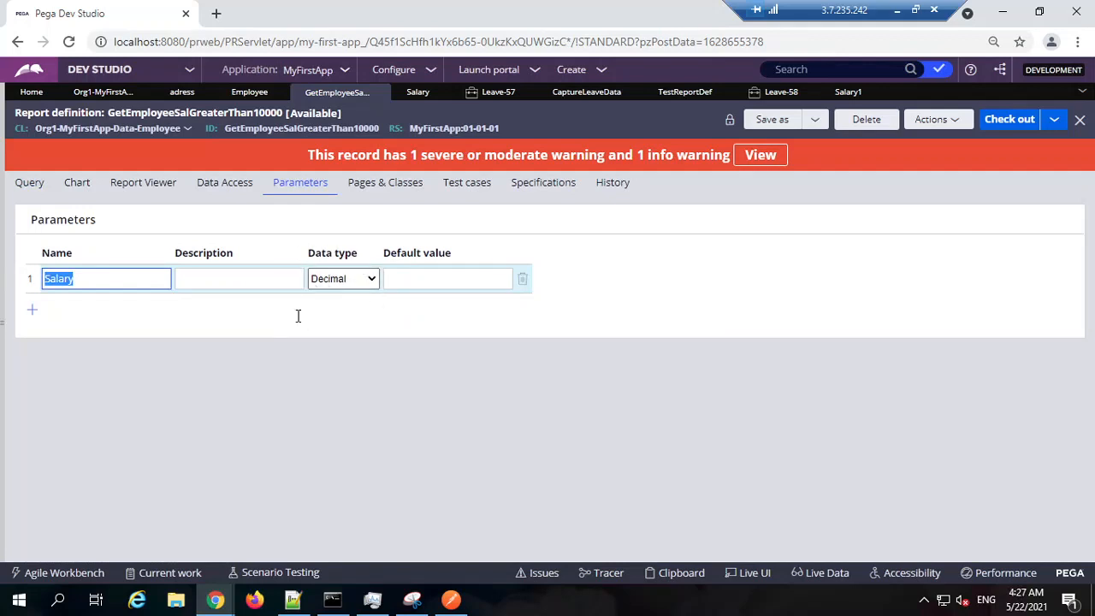
pyautogui.click(38, 184)
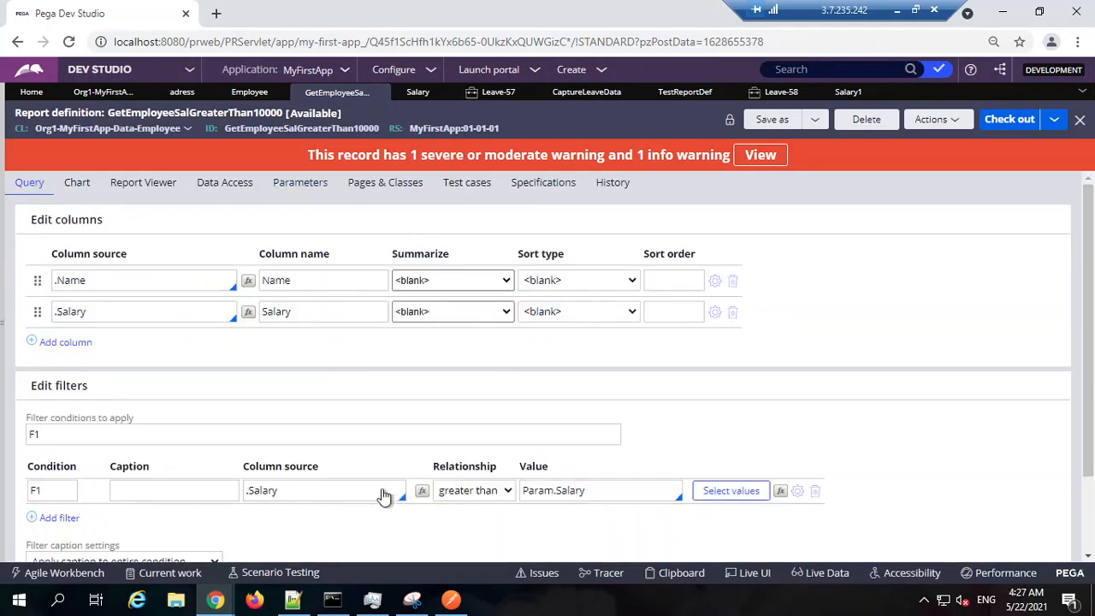
pyautogui.click(351, 490)
pyautogui.click(300, 183)
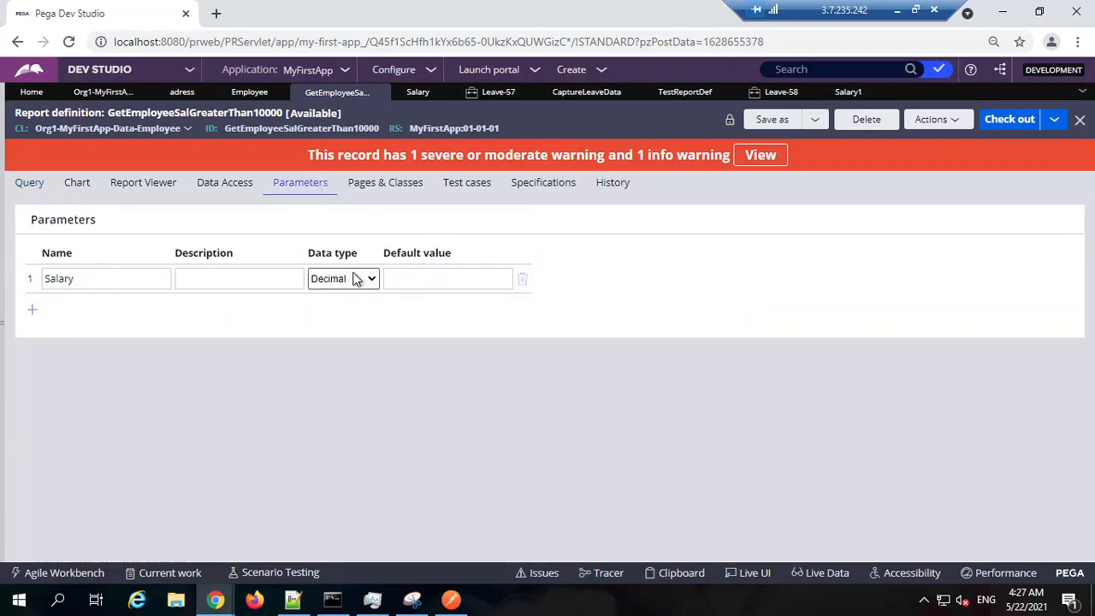
# Check the Salary1 property's type, and examine the Param.Salary value in the filter of the GetEmployeeSalGreaterThan10000 report definition.
pyautogui.click(848, 93)
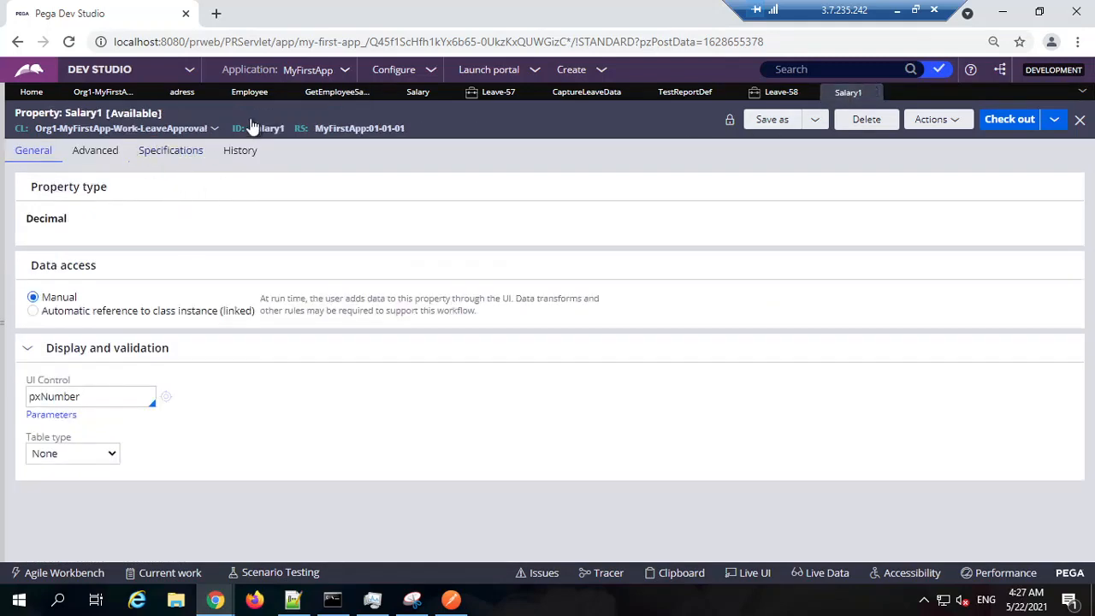
pyautogui.click(318, 94)
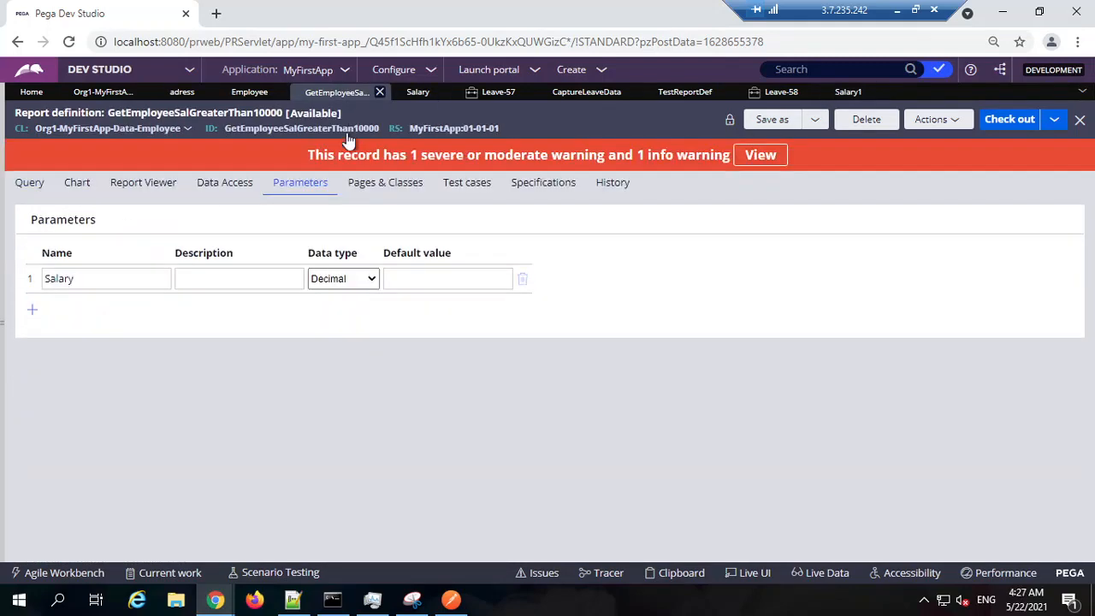
pyautogui.click(38, 189)
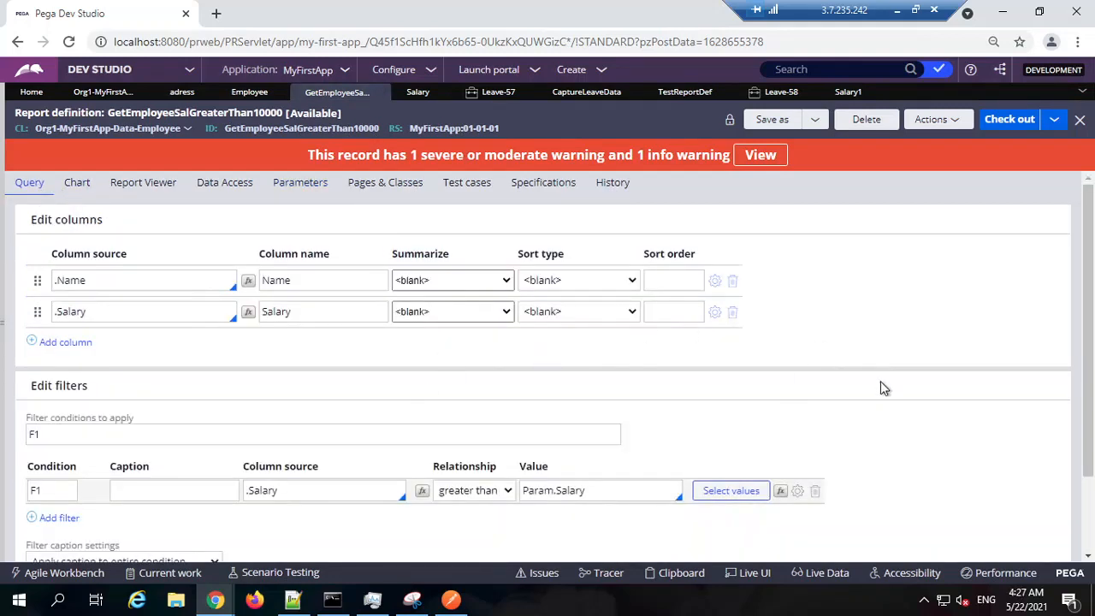
pyautogui.scroll(-1, 633, 395)
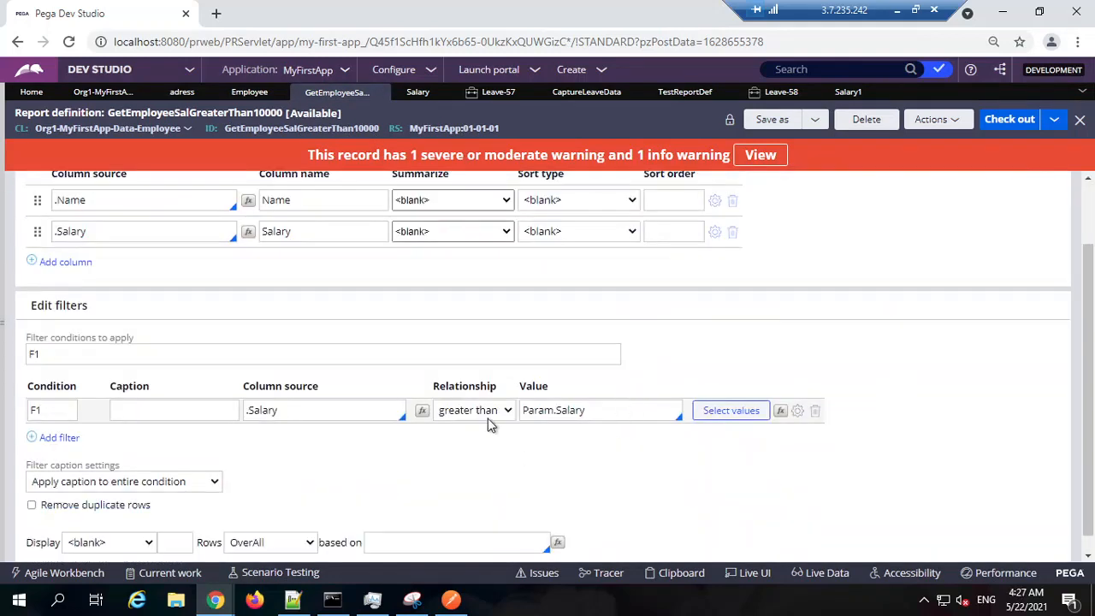
pyautogui.doubleClick(601, 405)
pyautogui.moveTo(602, 405); pyautogui.dragTo(532, 418)
pyautogui.doubleClick(543, 416)
pyautogui.click(582, 412)
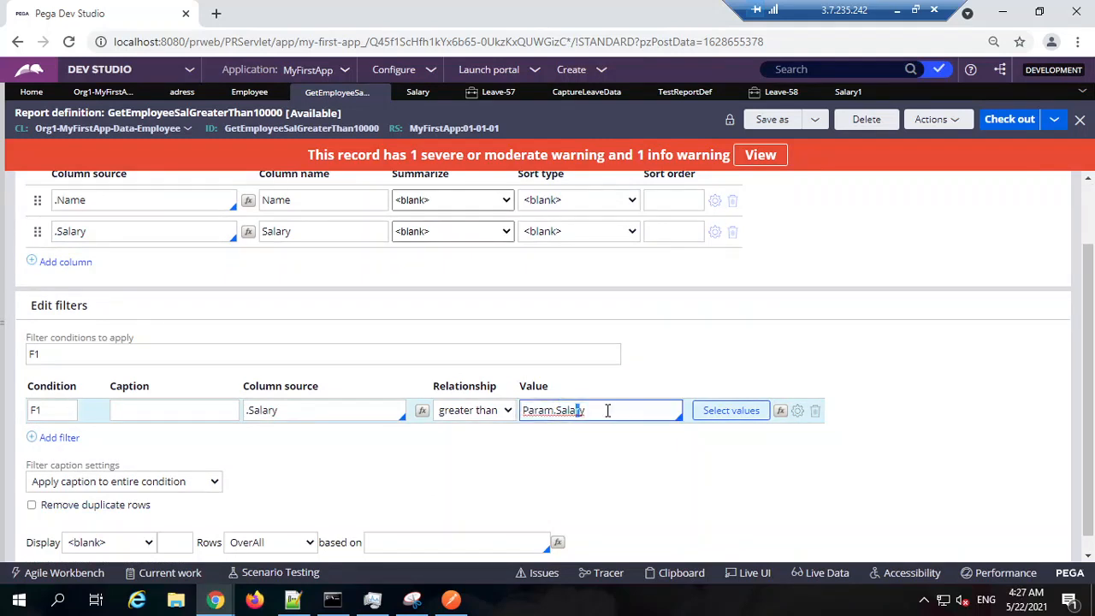
# Examine the Param and Salary parts of the .Salary filter value in the GetEmployeeSalGreaterThan10000 report definition.
pyautogui.click(569, 419)
pyautogui.doubleClick(569, 418)
pyautogui.click(543, 413)
pyautogui.doubleClick(539, 413)
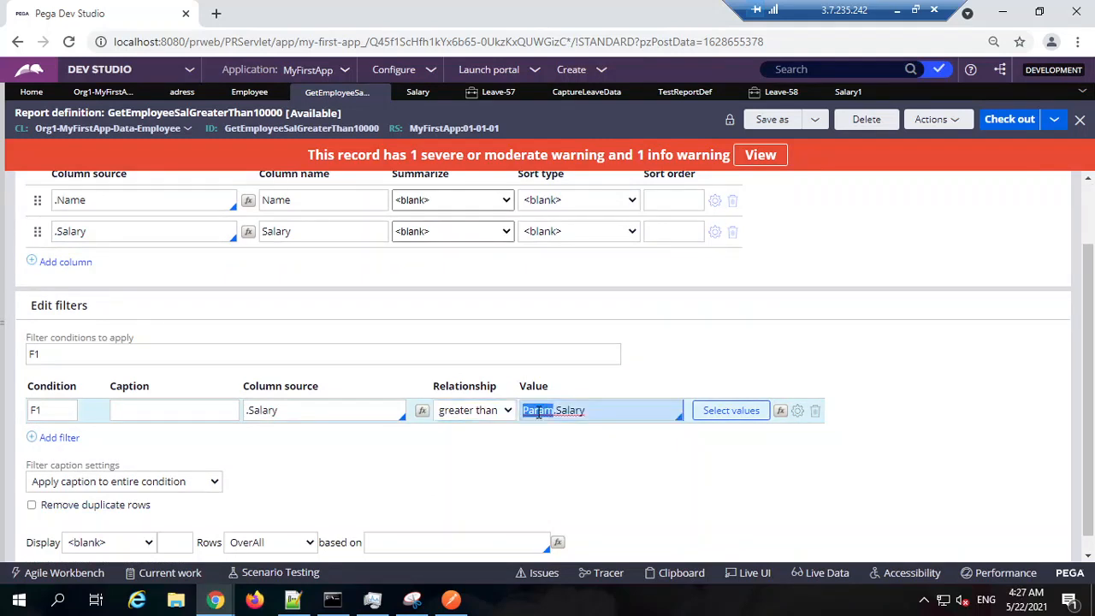
pyautogui.click(598, 410)
pyautogui.doubleClick(586, 409)
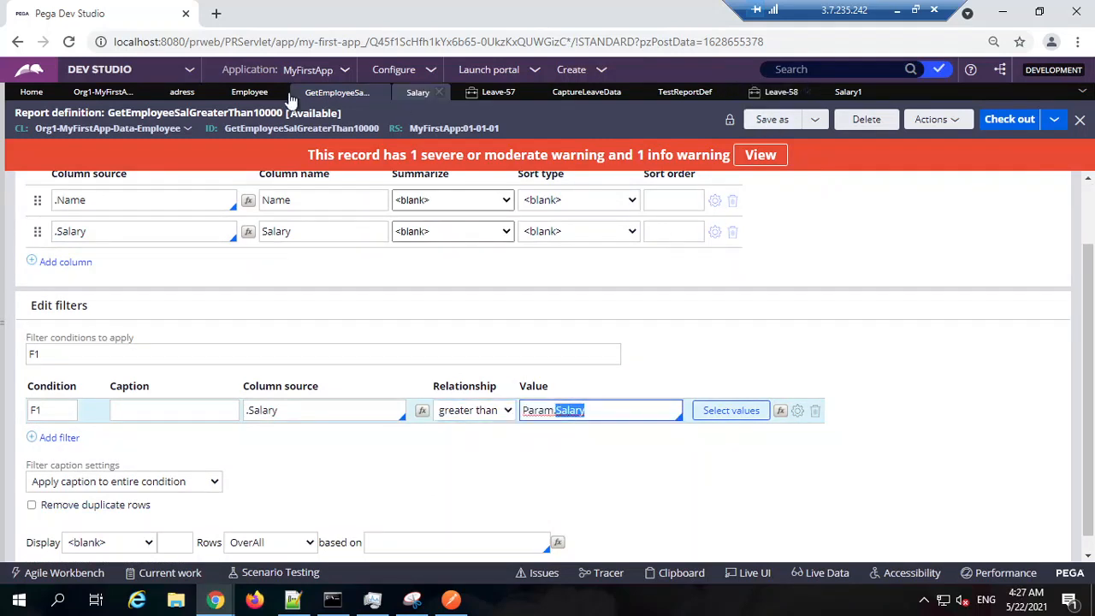
# Review the TestReportDef dropdown's list source in the CaptureLeaveData section, including its report definition and the property passed to the Salary parameter.
pyautogui.click(587, 92)
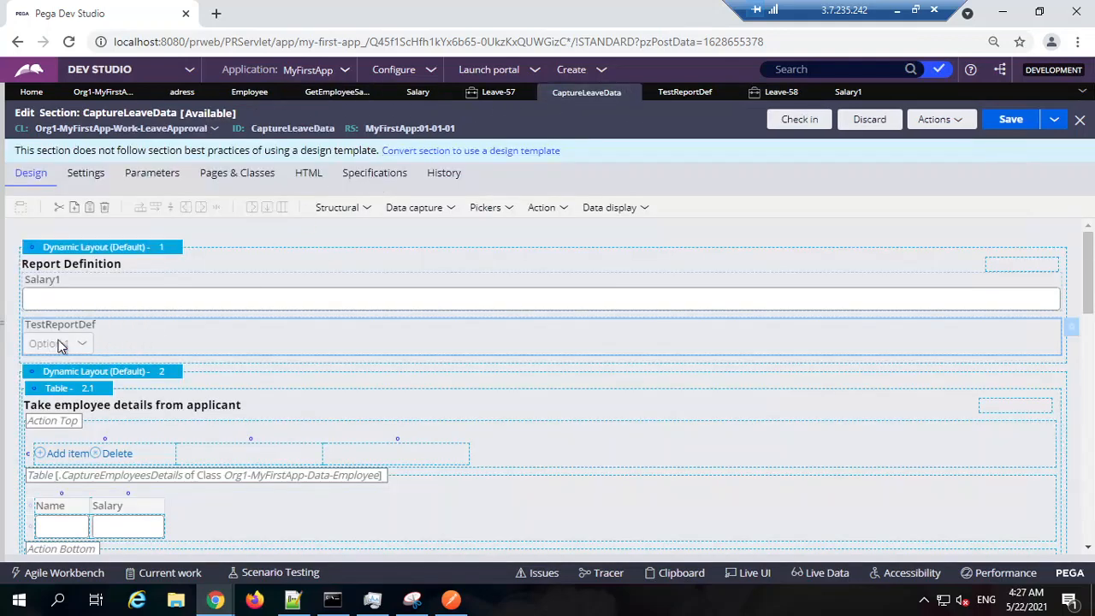
pyautogui.doubleClick(108, 338)
pyautogui.click(748, 257)
pyautogui.scroll(-2, 435, 457)
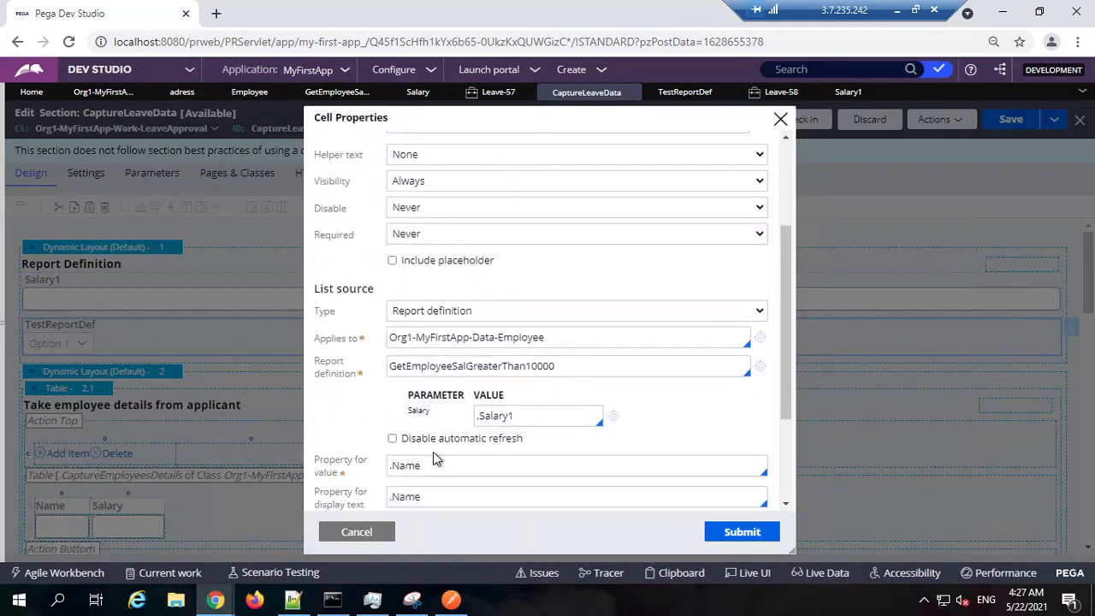
pyautogui.doubleClick(564, 370)
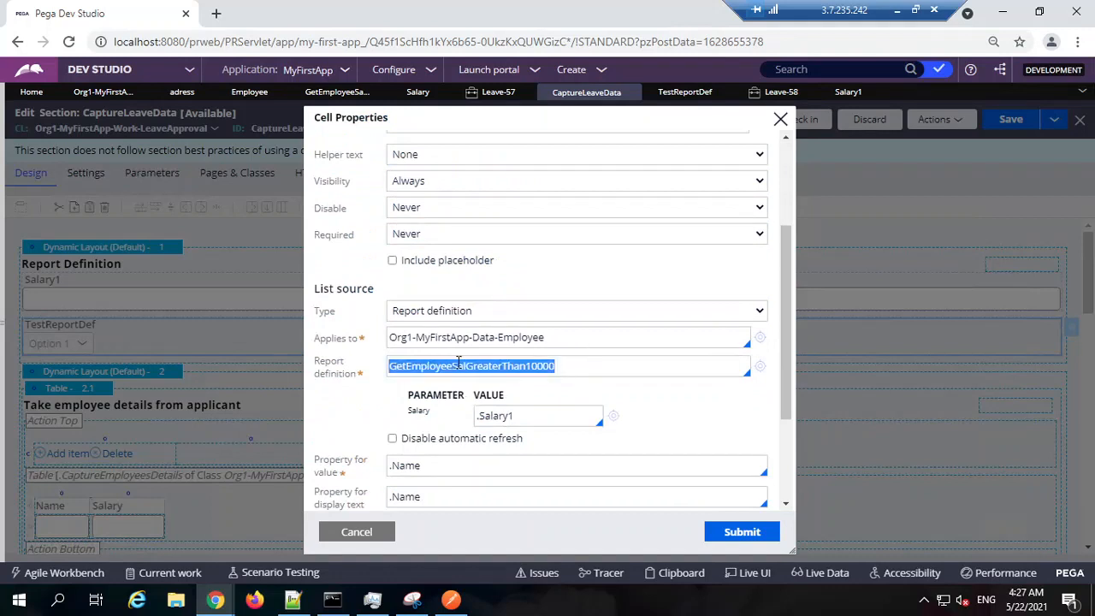
pyautogui.moveTo(428, 411); pyautogui.dragTo(389, 421)
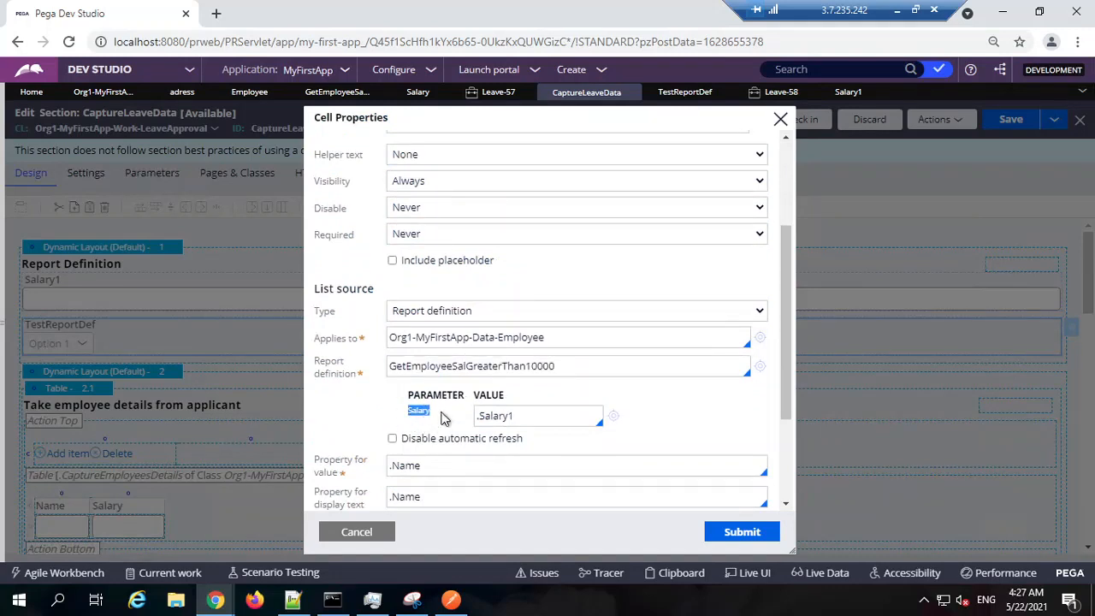
pyautogui.doubleClick(540, 412)
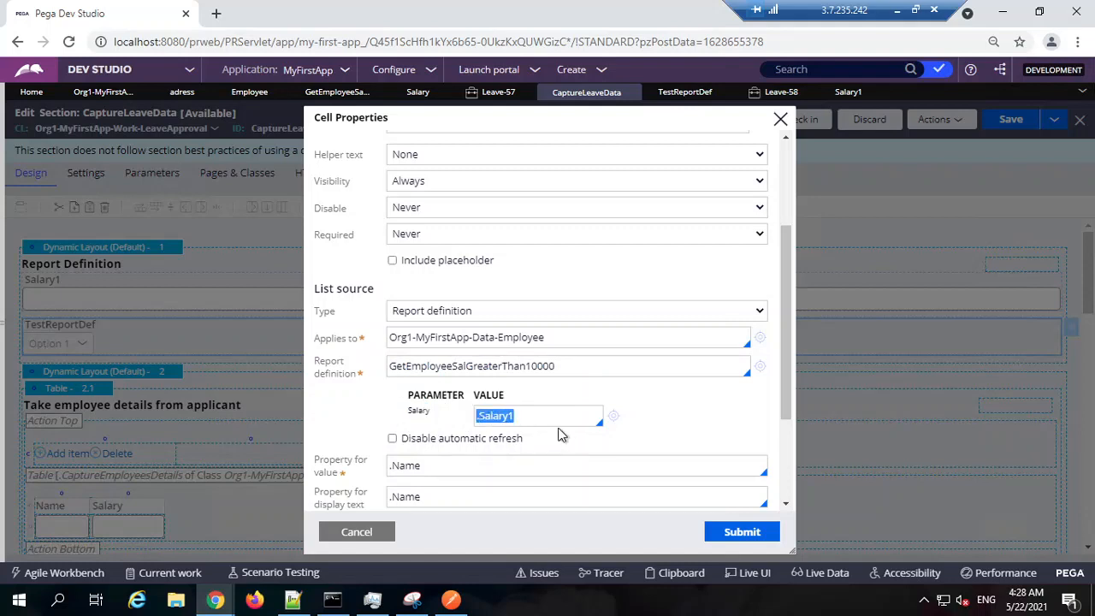
pyautogui.click(540, 414)
pyautogui.doubleClick(540, 414)
pyautogui.click(375, 534)
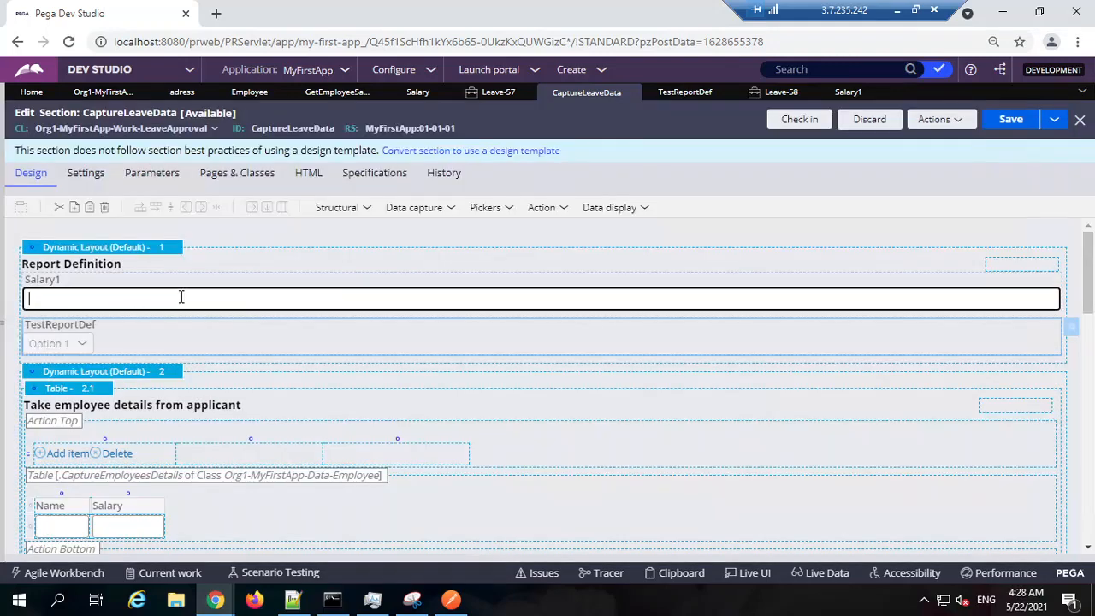
# Review the Salary1 text input's property reference and the refresh action attached to its Change event in CaptureLeaveData.
pyautogui.doubleClick(184, 299)
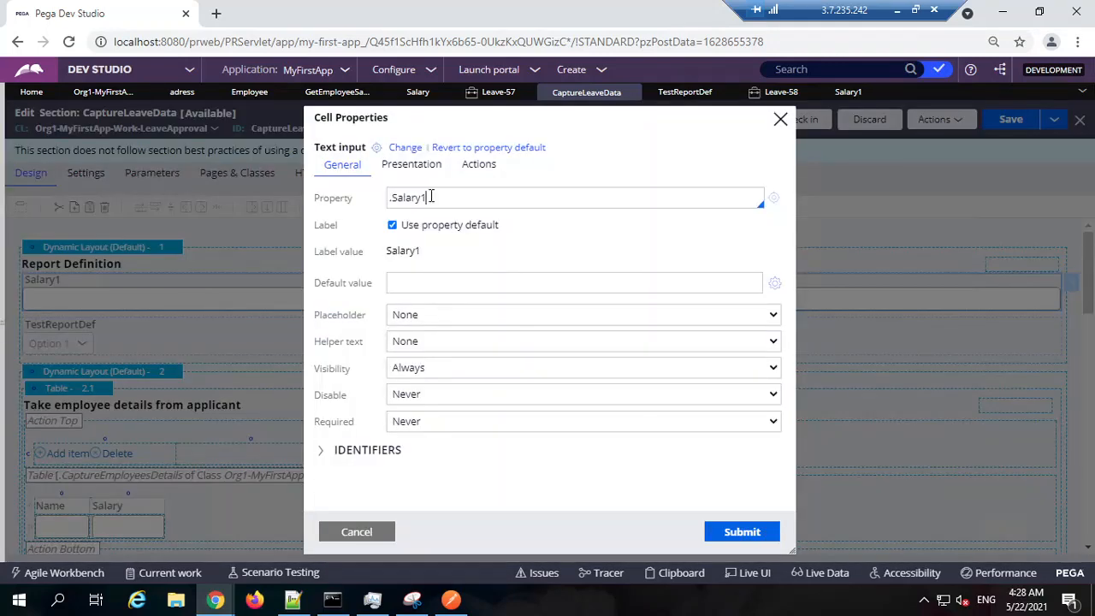
pyautogui.moveTo(428, 198); pyautogui.dragTo(347, 176)
pyautogui.click(475, 165)
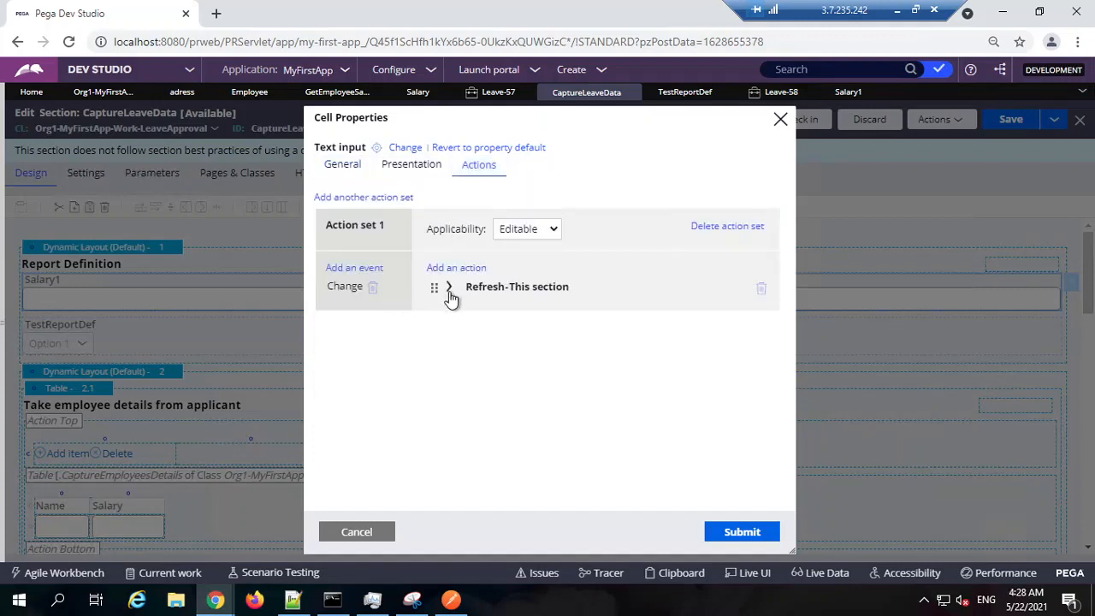
pyautogui.click(449, 288)
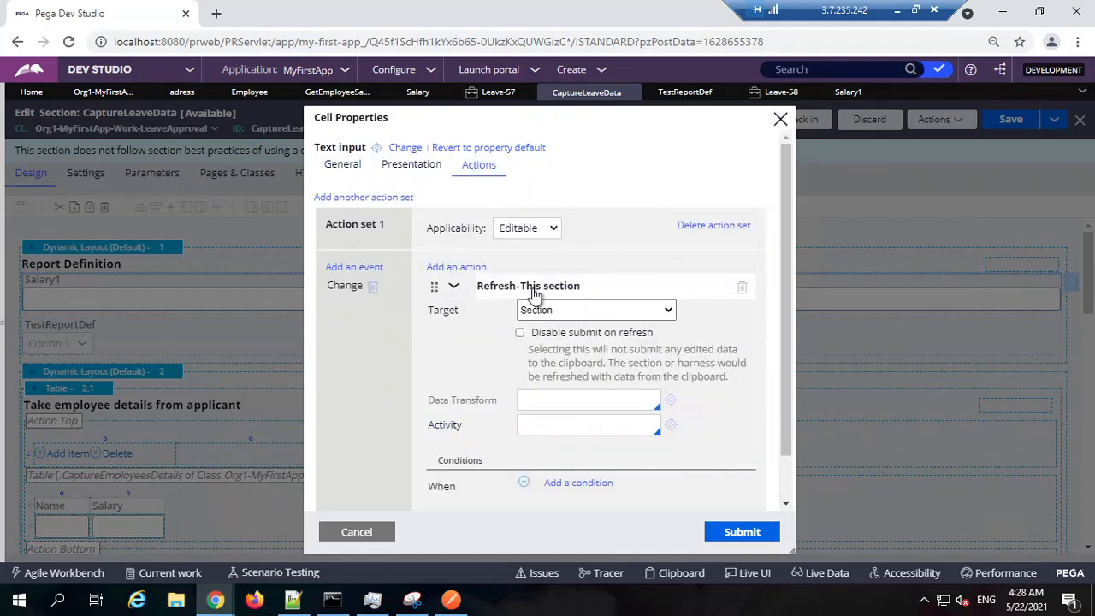
pyautogui.click(454, 289)
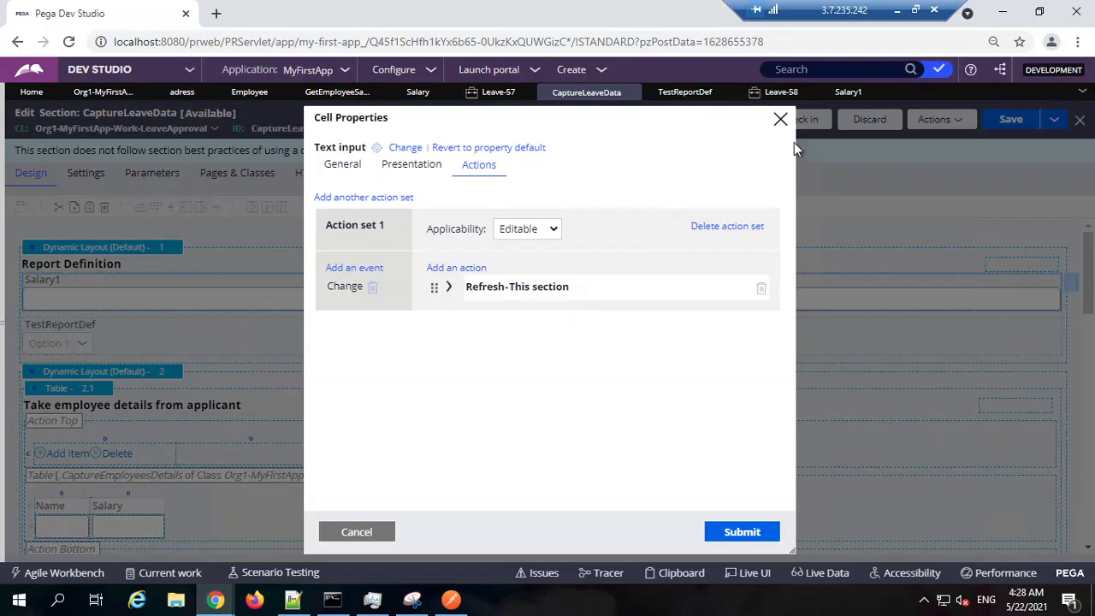
pyautogui.click(780, 119)
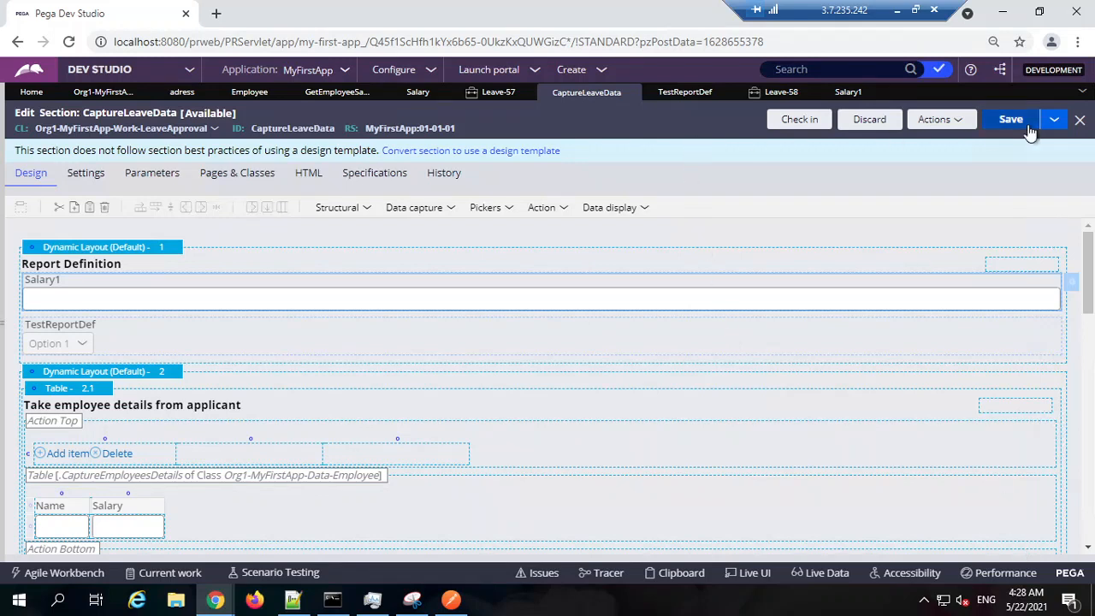
# Check in the CaptureLeaveData section with the comment "wip".
pyautogui.click(819, 125)
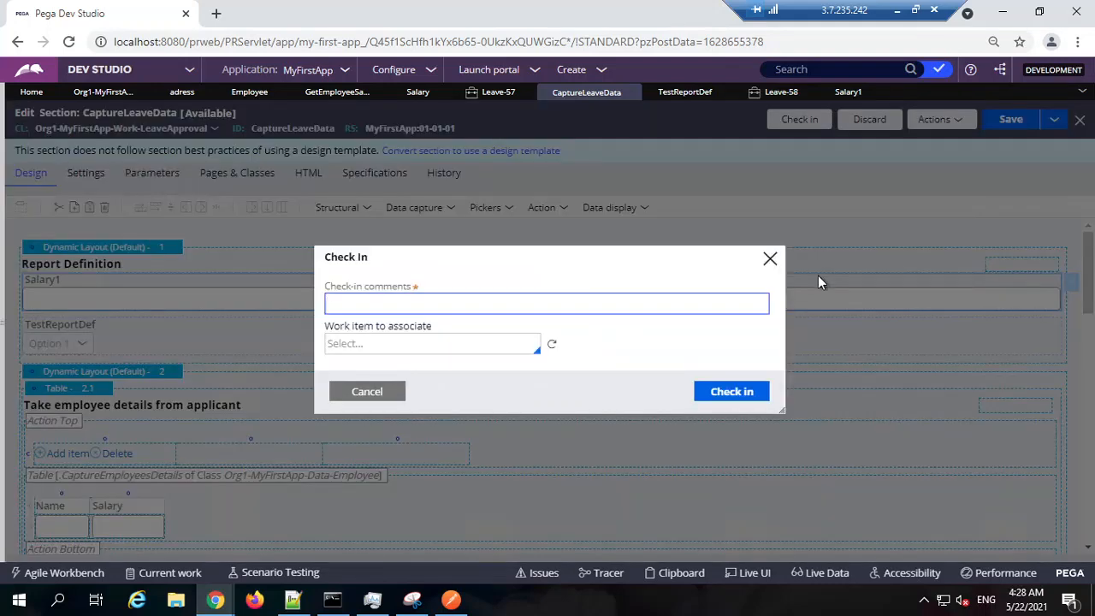
pyautogui.write('wip')
pyautogui.press('Return')
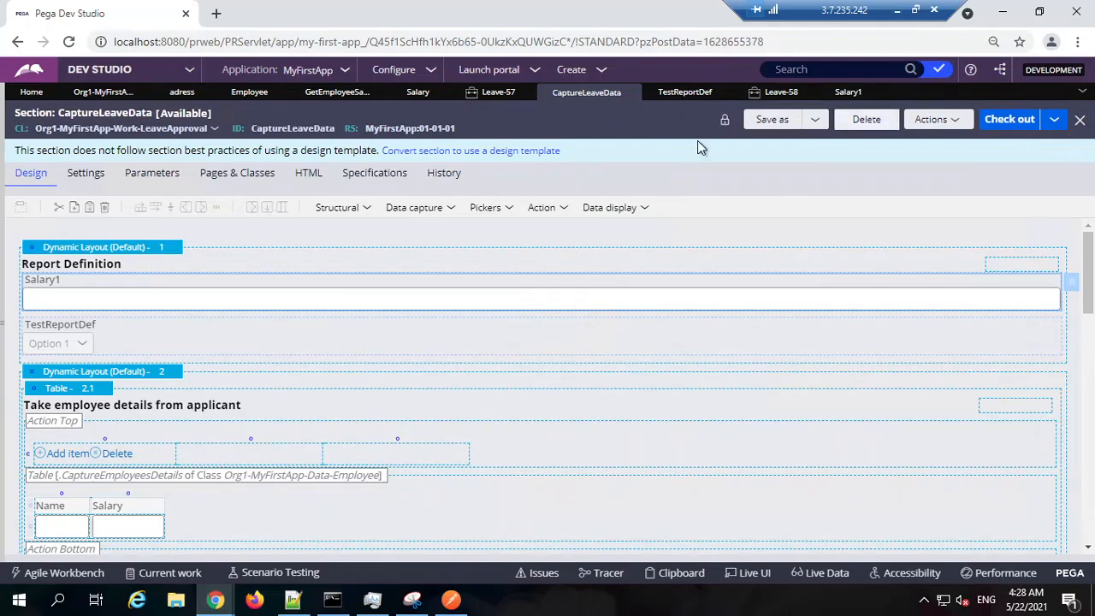
# Return to the GetEmployeeSalGreaterThan10000 report definition and review its columns, filter condition and available actions.
pyautogui.click(678, 93)
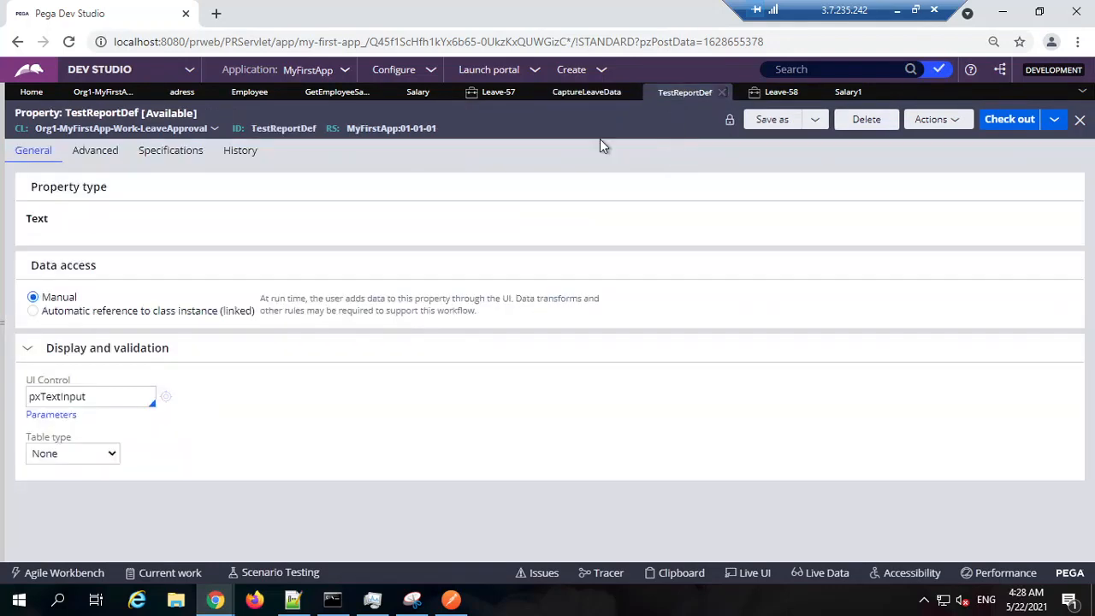
pyautogui.click(566, 93)
pyautogui.click(337, 92)
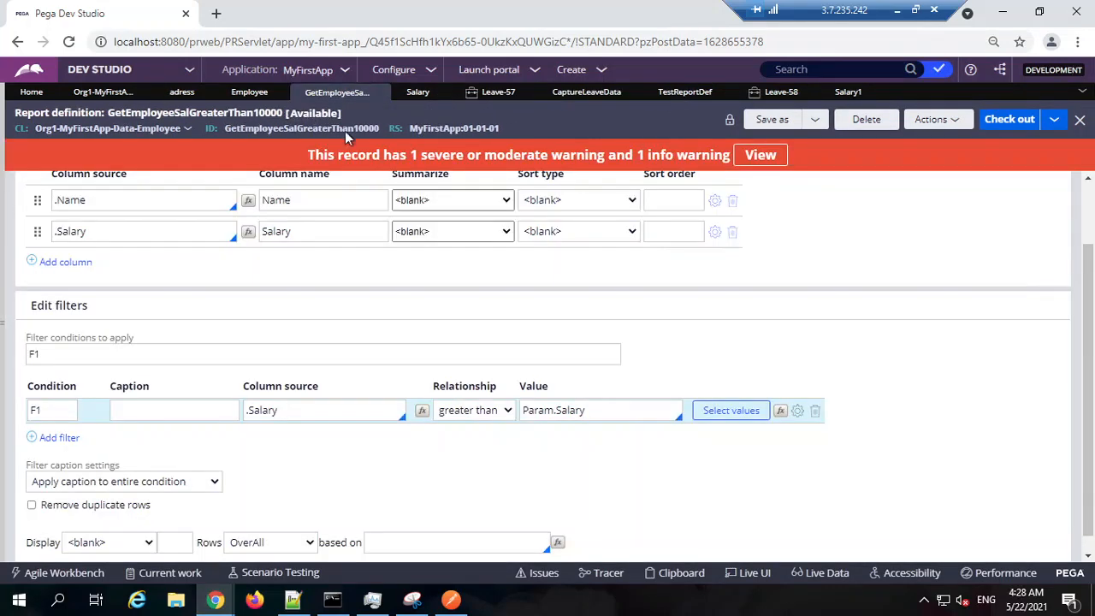
pyautogui.scroll(2, 397, 325)
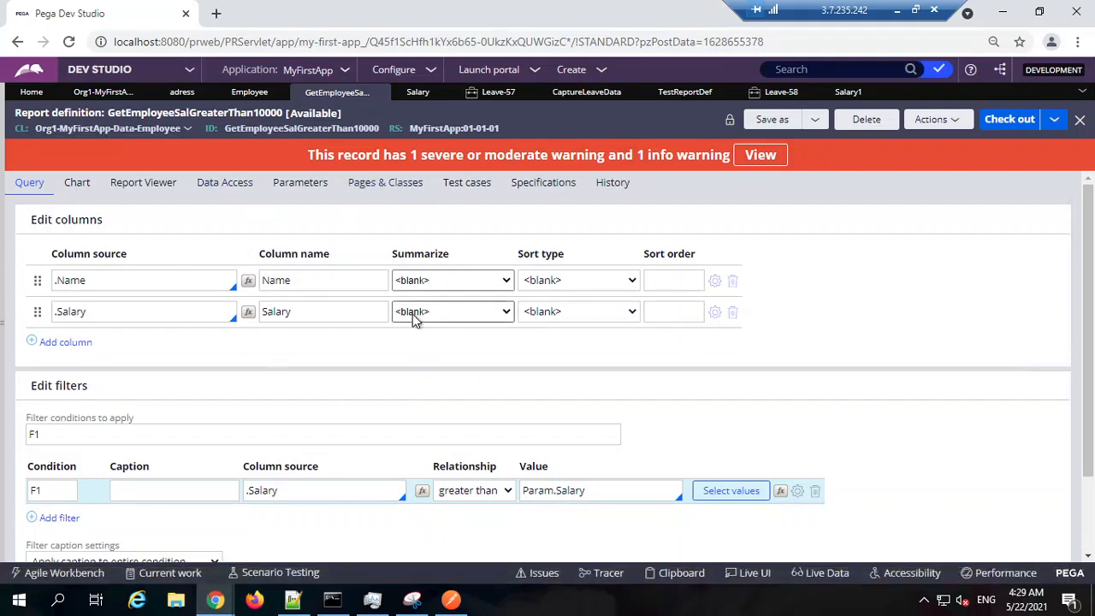
pyautogui.scroll(-1, 414, 316)
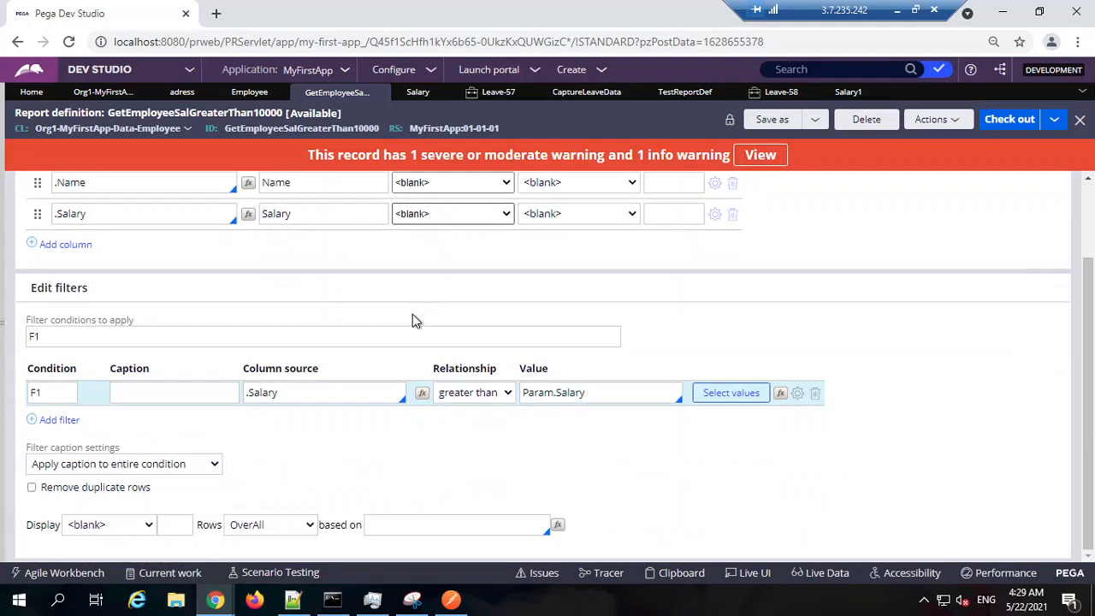
pyautogui.scroll(1, 412, 315)
pyautogui.click(933, 128)
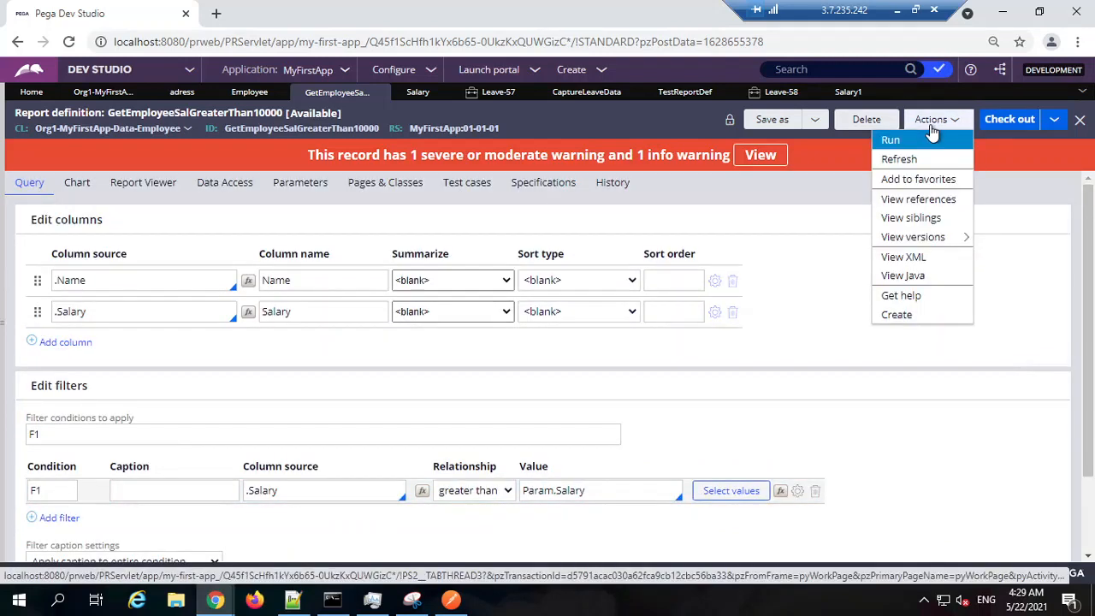
pyautogui.click(1013, 260)
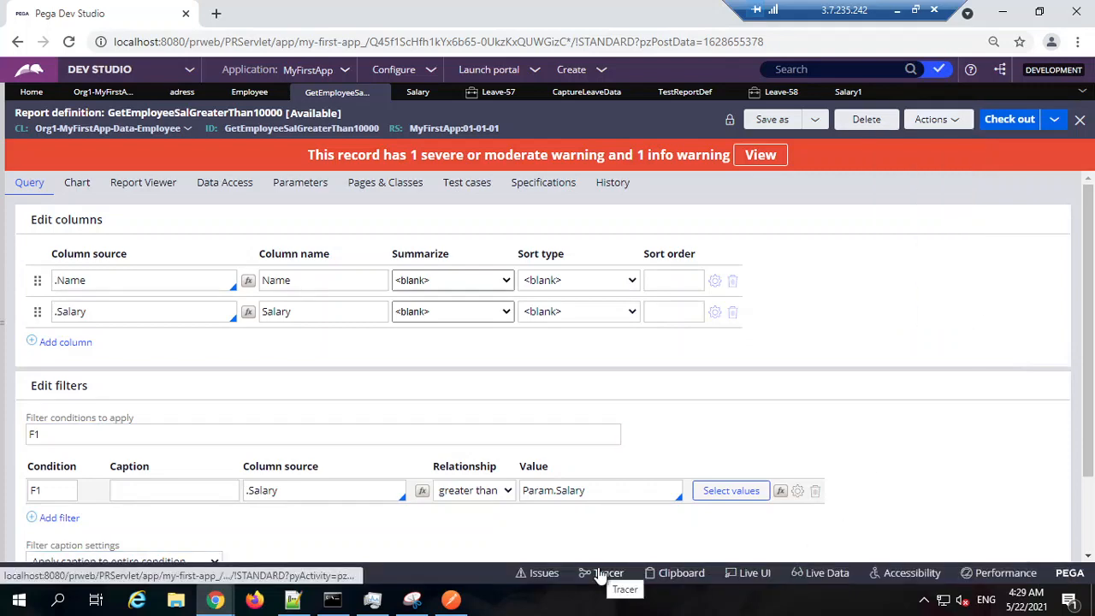
# Open the Tracer and search its settings for "report".
pyautogui.click(602, 578)
pyautogui.doubleClick(654, 20)
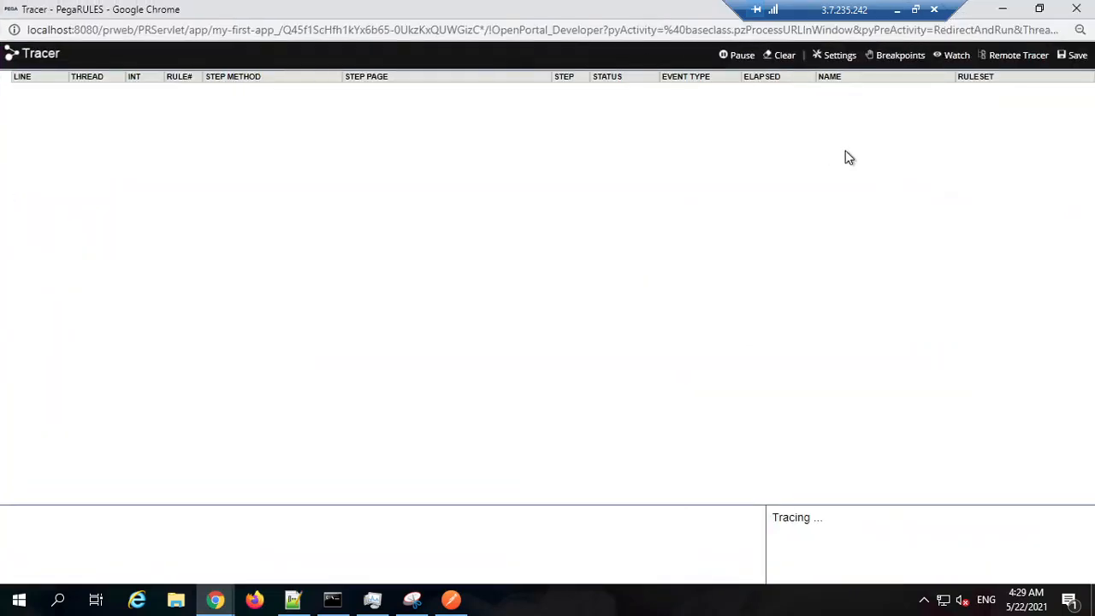
pyautogui.click(839, 57)
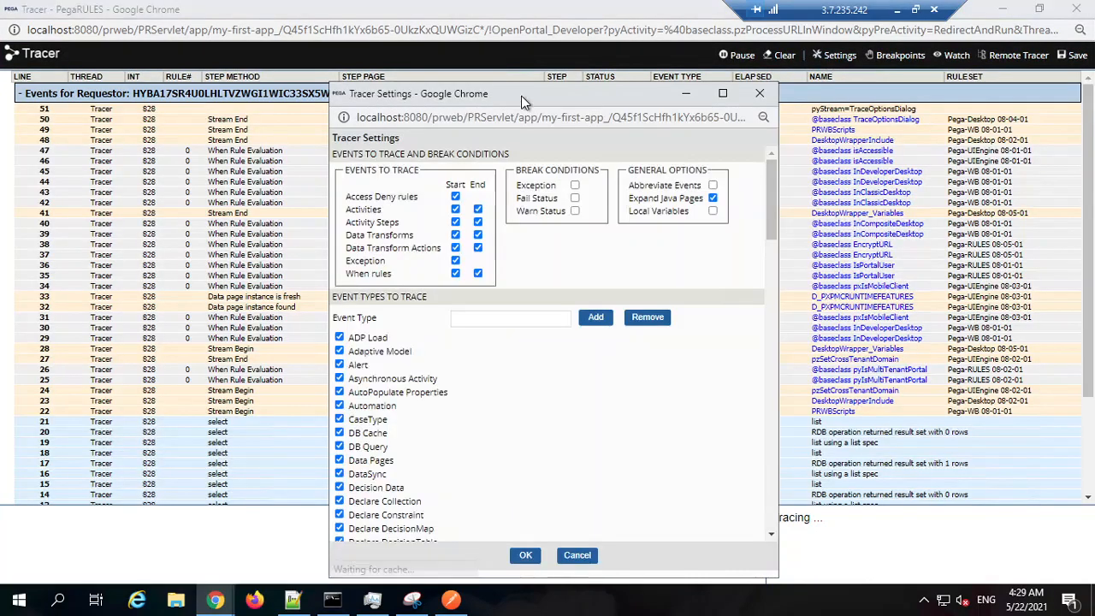
pyautogui.doubleClick(524, 101)
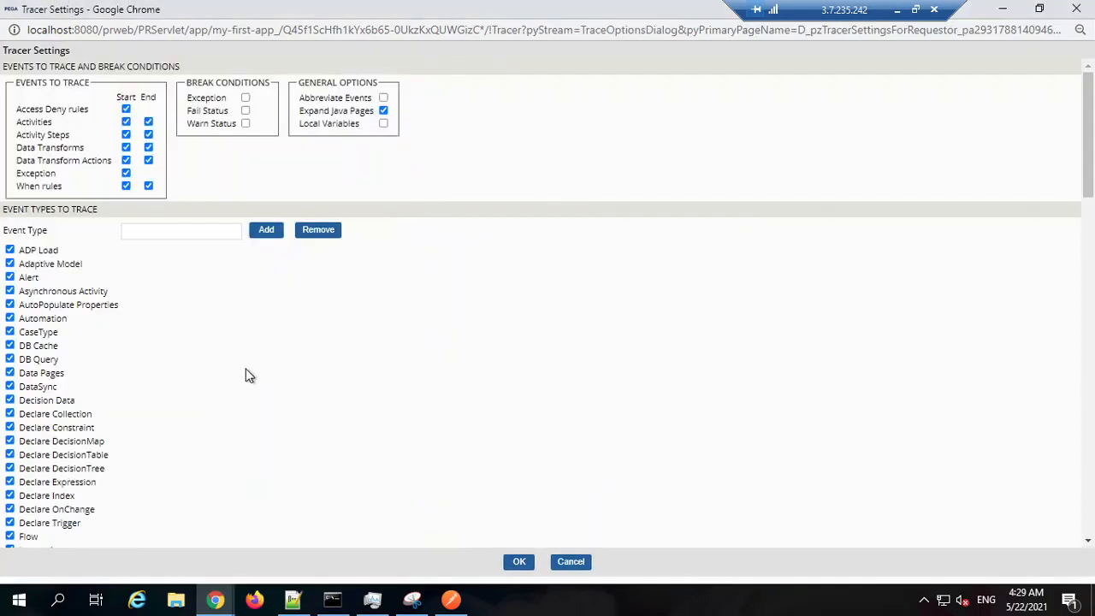
pyautogui.hotkey('ctrl', 'f')
pyautogui.write('report')
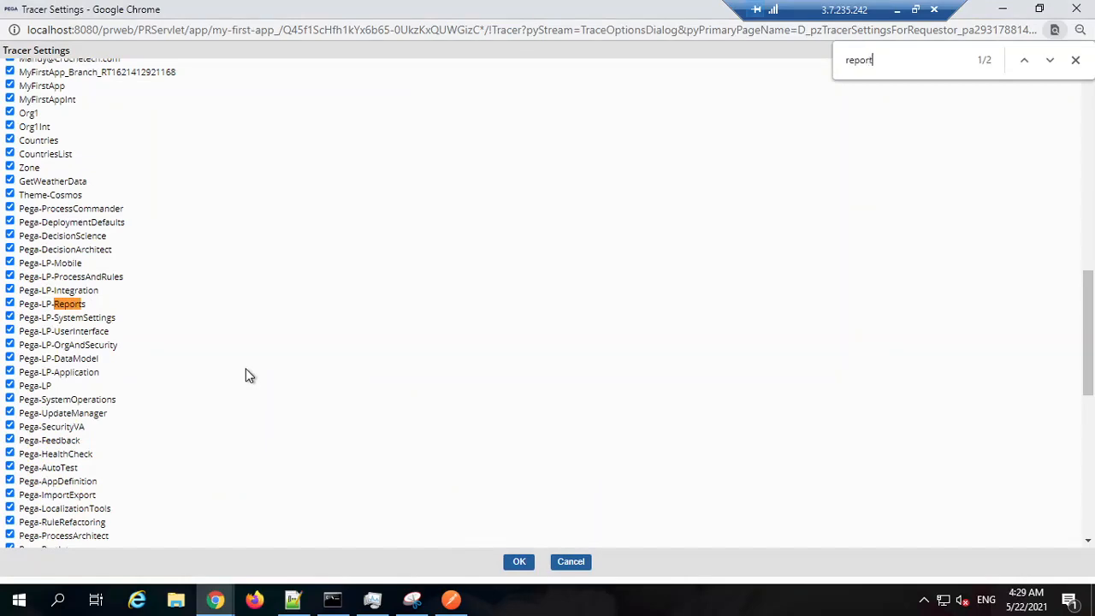
# Look through the event types and rulesets in the Tracer settings for report-related options, then close the settings unchanged.
pyautogui.scroll(9, 246, 373)
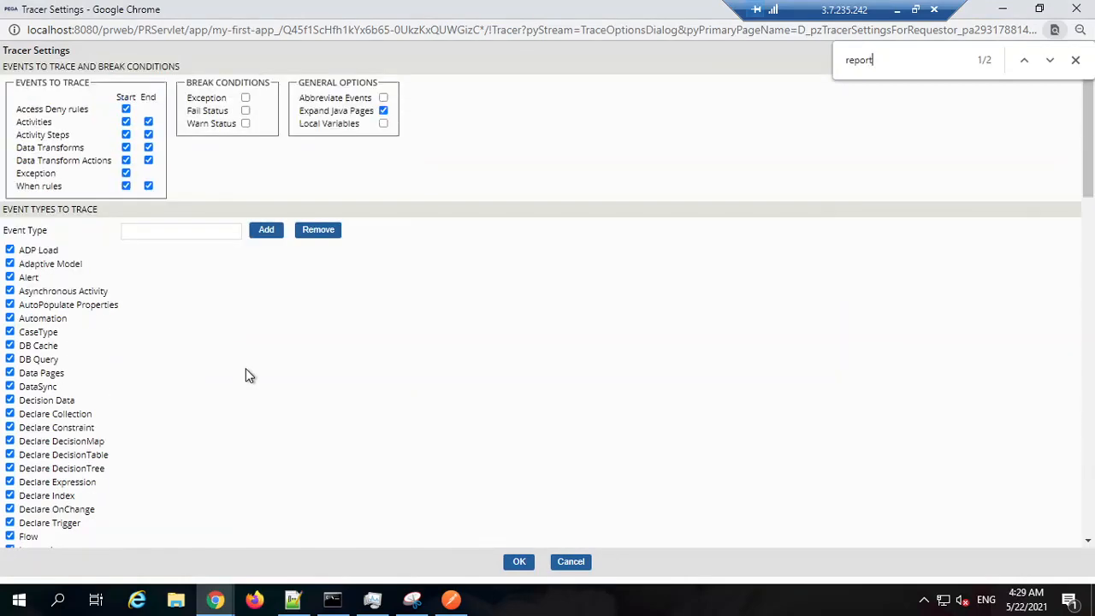
pyautogui.scroll(-3, 246, 373)
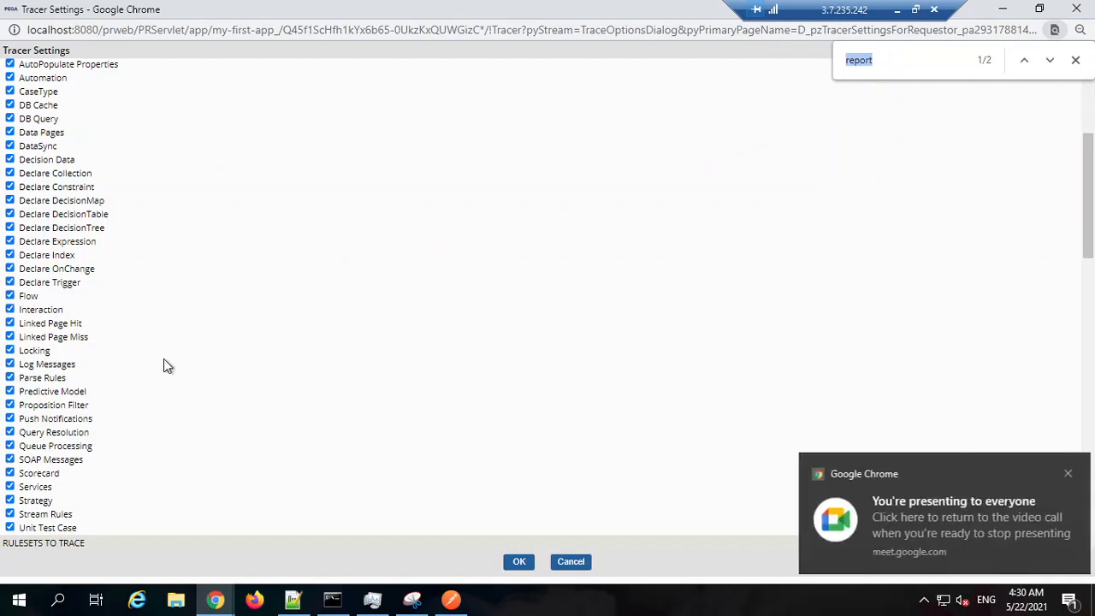
pyautogui.click(1059, 473)
pyautogui.scroll(2, 117, 243)
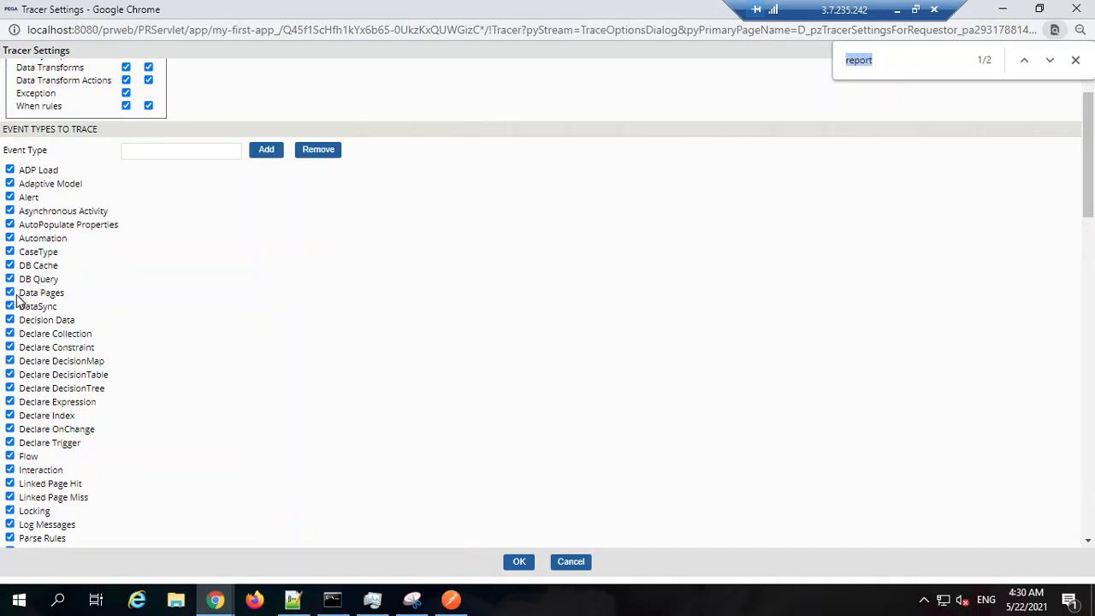
pyautogui.scroll(-4, 549, 419)
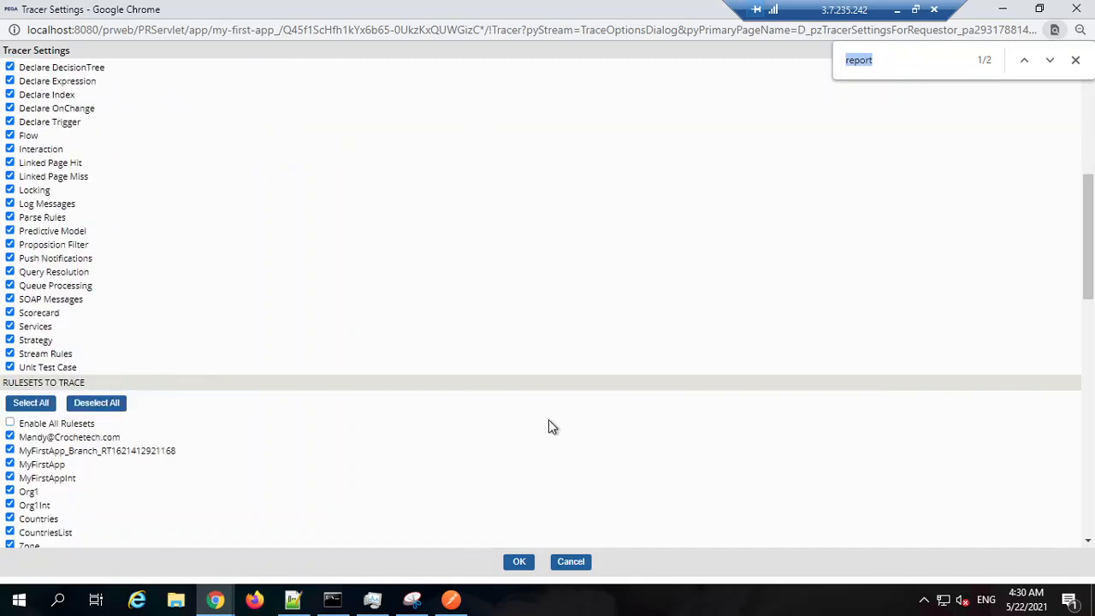
pyautogui.scroll(5, 548, 419)
pyautogui.click(1077, 9)
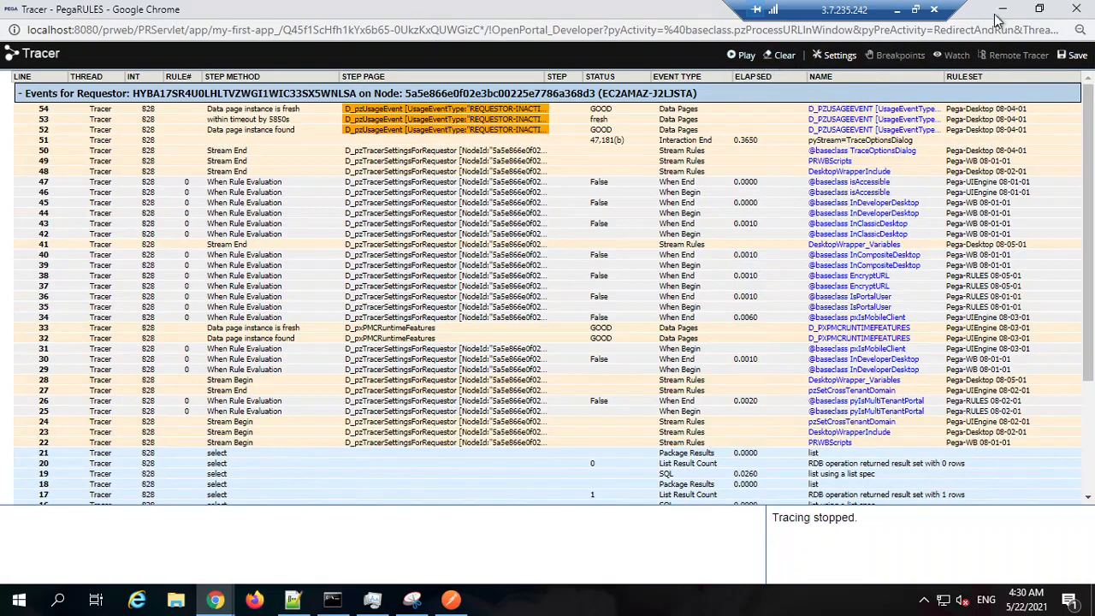
# Clear the Tracer's recorded events and restart tracing, leaving it running behind the report definition.
pyautogui.click(1002, 9)
pyautogui.click(941, 120)
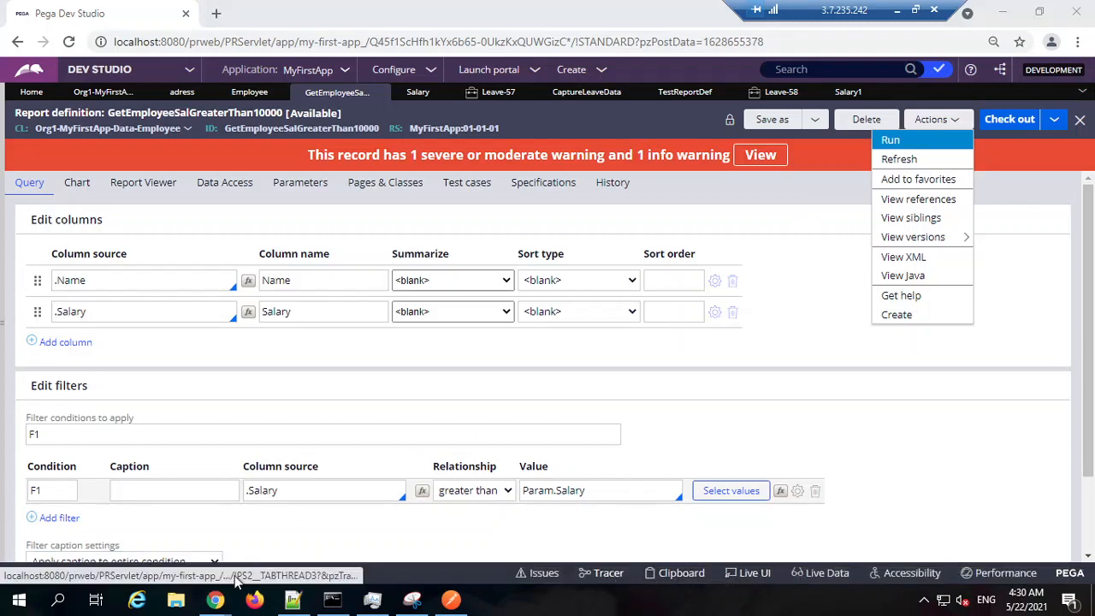
pyautogui.moveTo(215, 600)
pyautogui.click(383, 534)
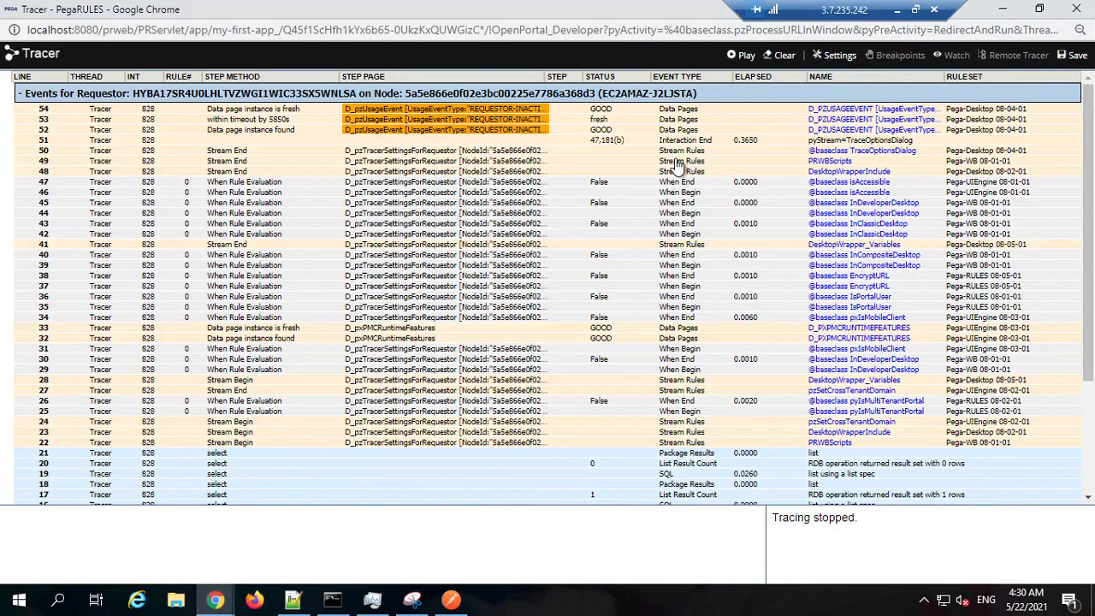
pyautogui.click(781, 57)
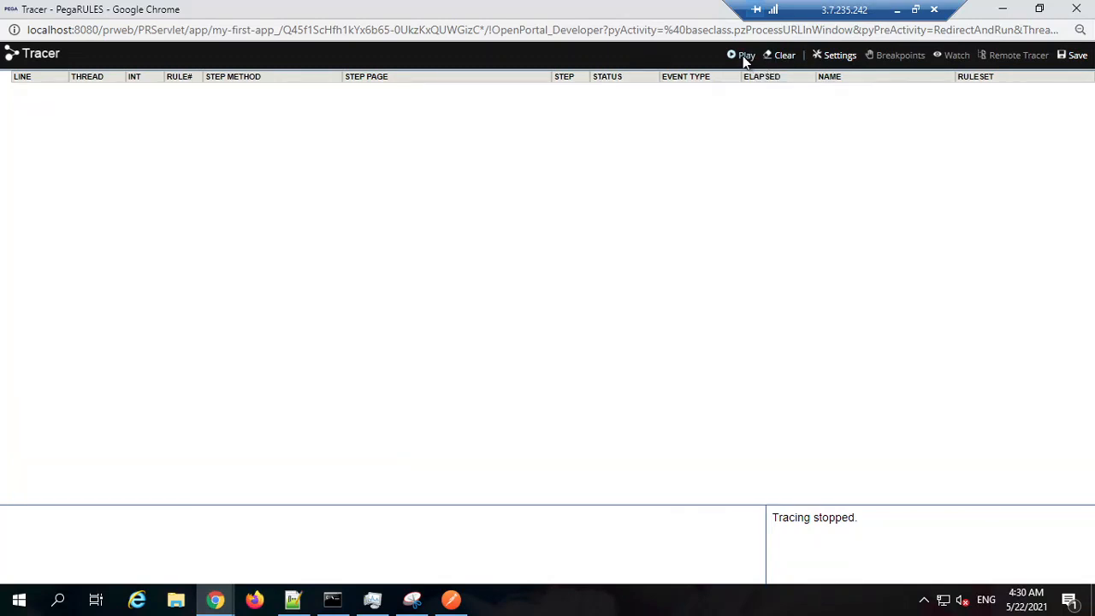
pyautogui.click(745, 56)
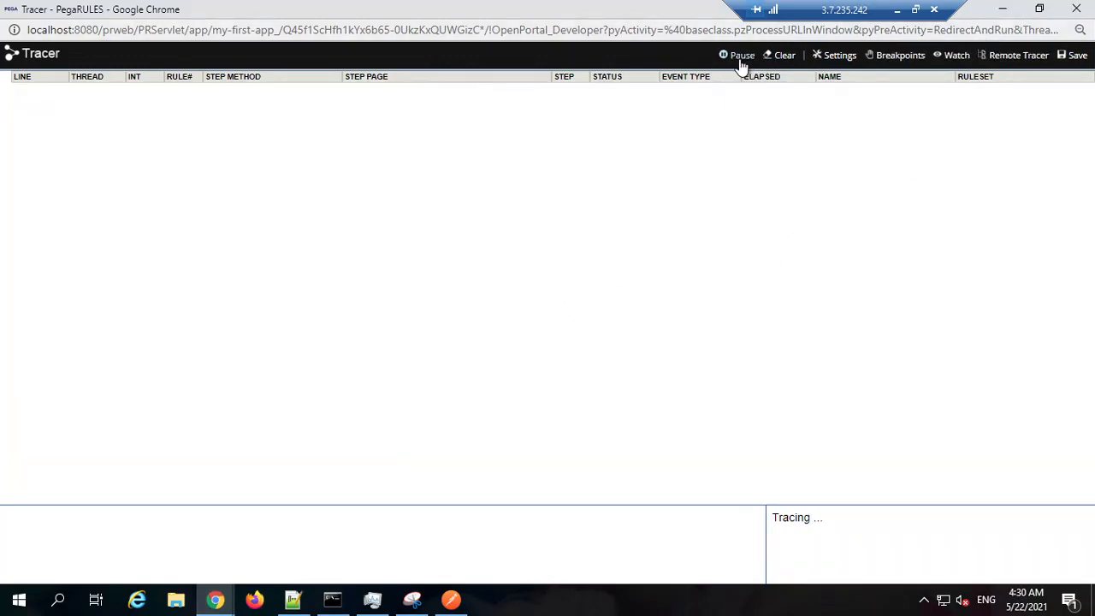
pyautogui.click(1002, 10)
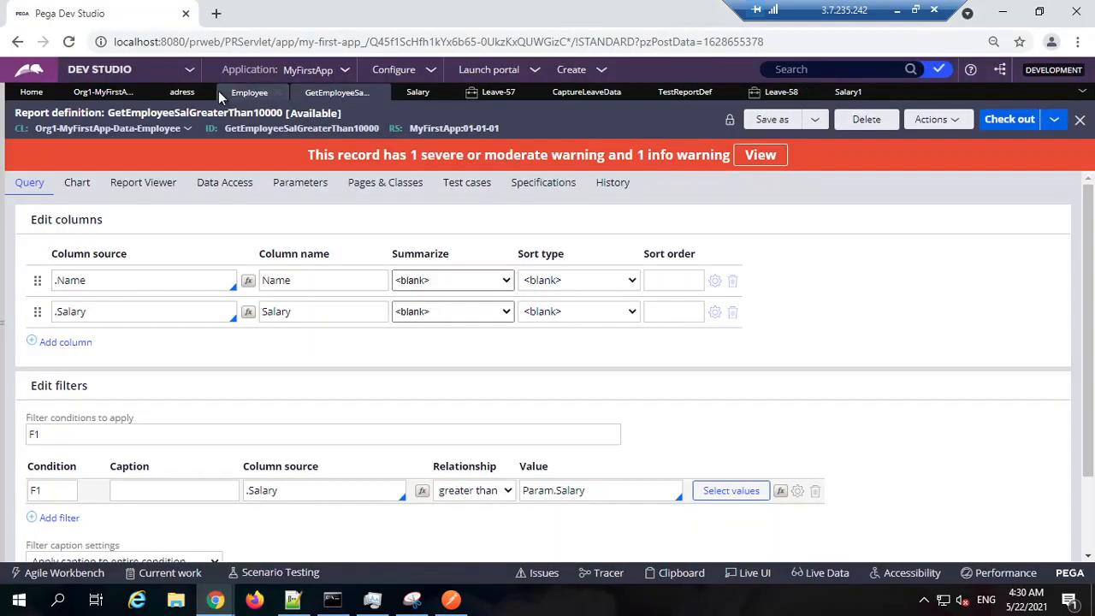
# Check the TestReportDef dropdown choices in Leave-57 and in Leave-58 with Salary1 set to 10000, letting the Leave-58 section reload.
pyautogui.click(488, 92)
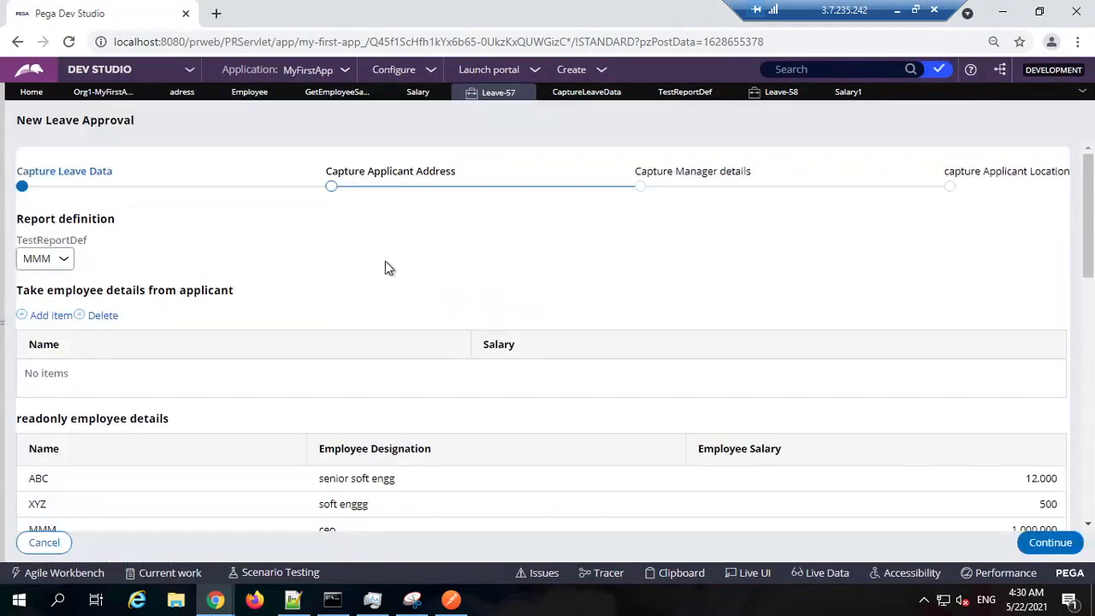
pyautogui.click(65, 260)
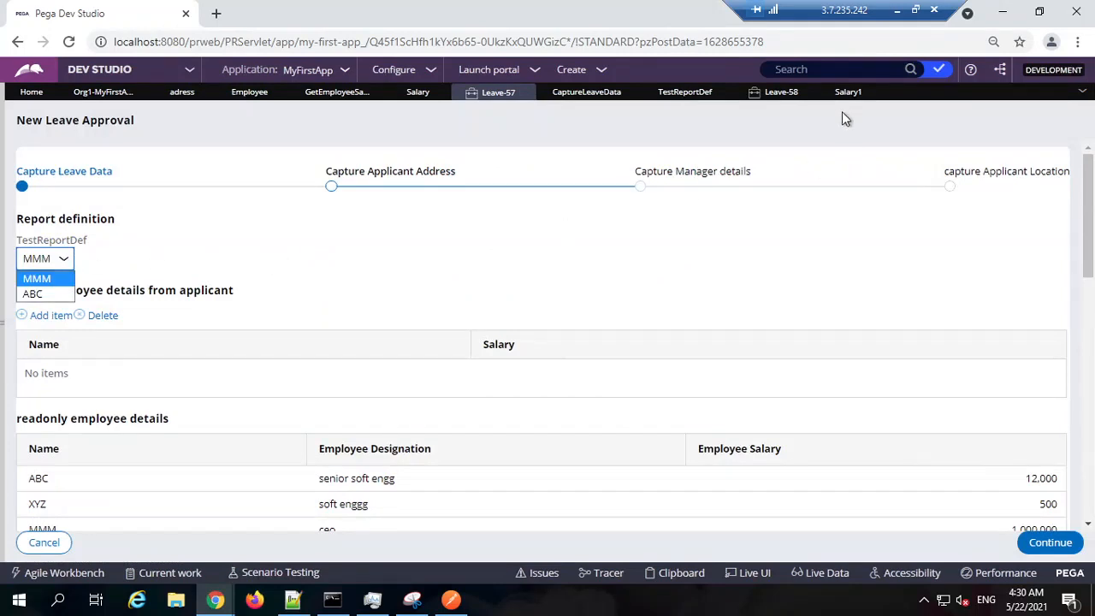
pyautogui.click(770, 92)
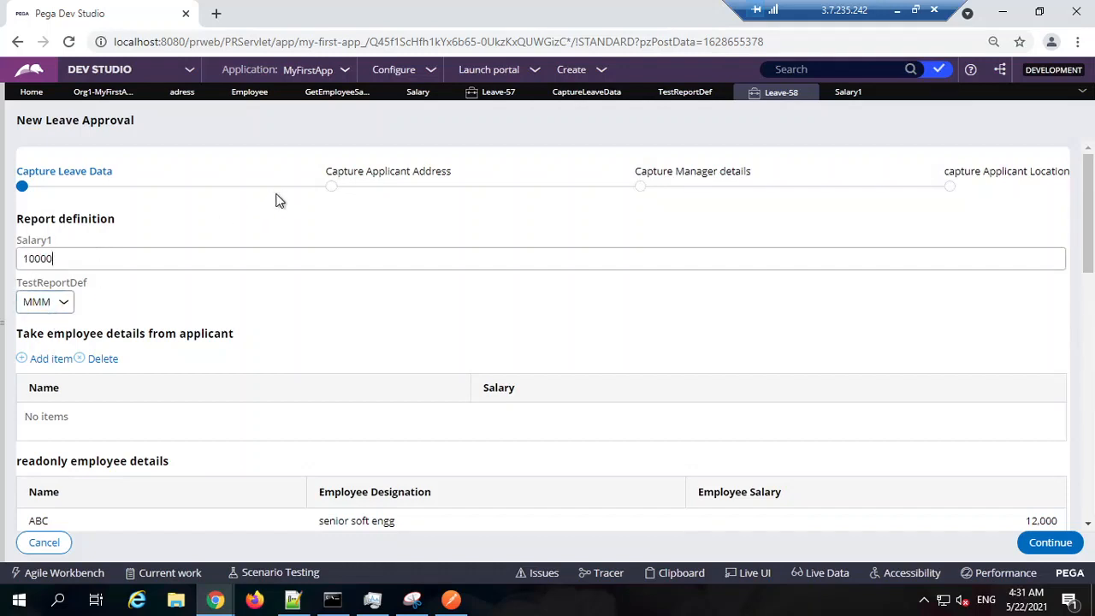
pyautogui.click(56, 309)
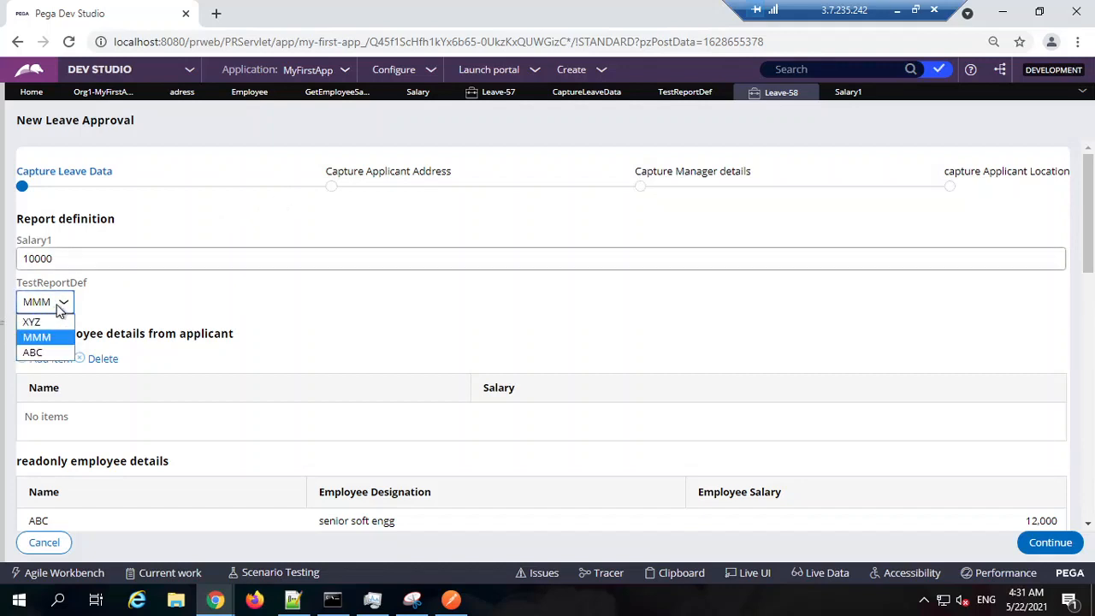
pyautogui.click(203, 313)
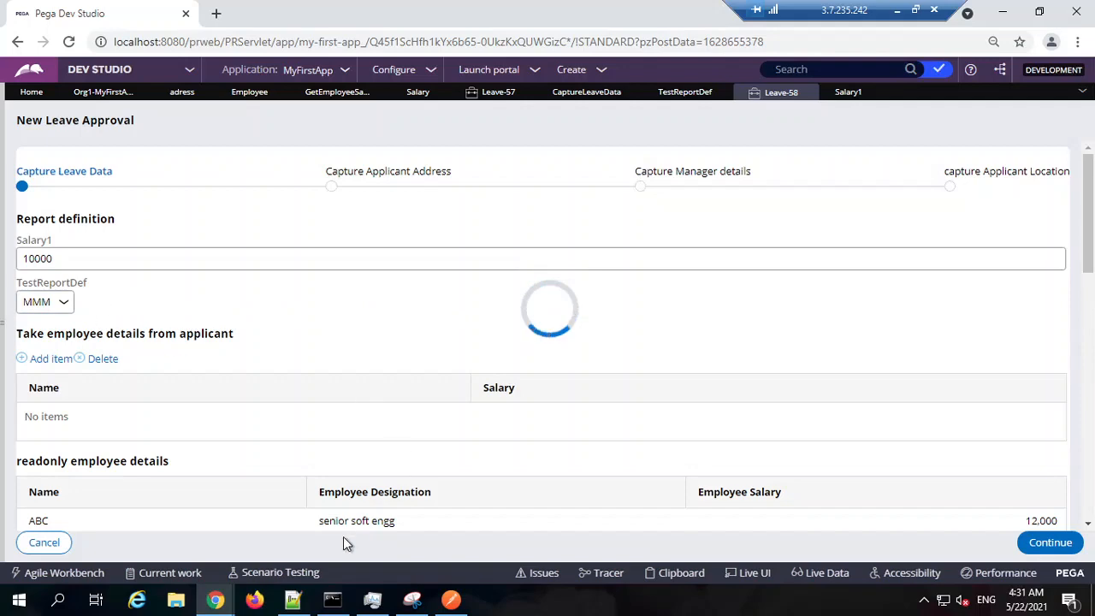
# Look through the newest events recorded in the Tracer for the Leave-58 section reload and return to the case.
pyautogui.moveTo(215, 600)
pyautogui.click(438, 527)
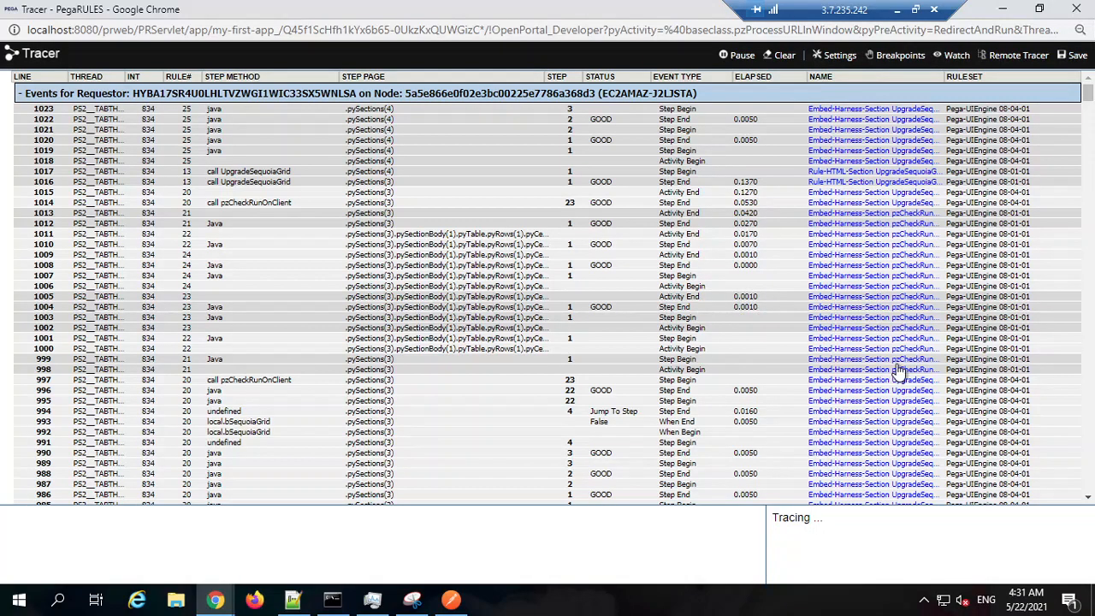
pyautogui.scroll(-5, 924, 343)
pyautogui.scroll(-1, 955, 308)
pyautogui.scroll(6, 1009, 262)
pyautogui.click(1004, 11)
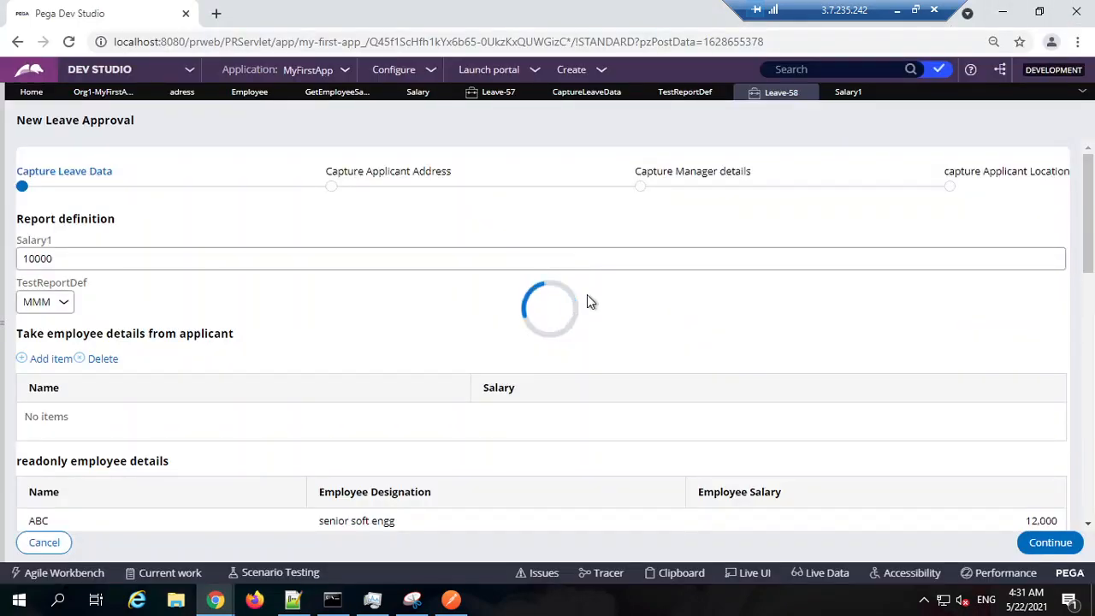
# Monitor the Leave-58 reload alongside the Tracer, pause tracing and return to the case.
pyautogui.hotkey('alt', 'Tab')
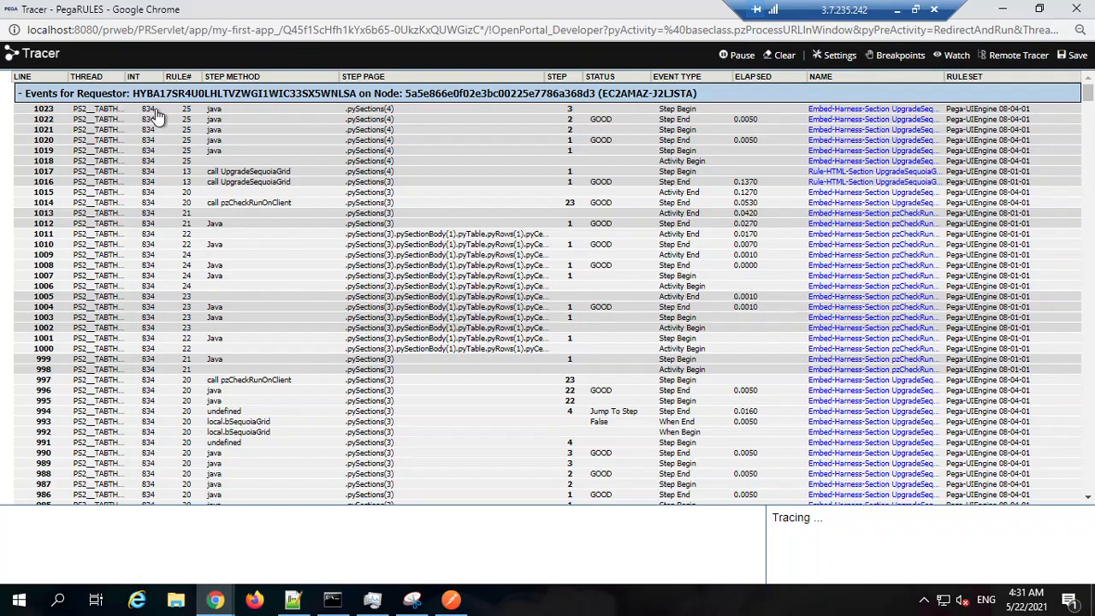
pyautogui.hotkey('alt', 'Tab')
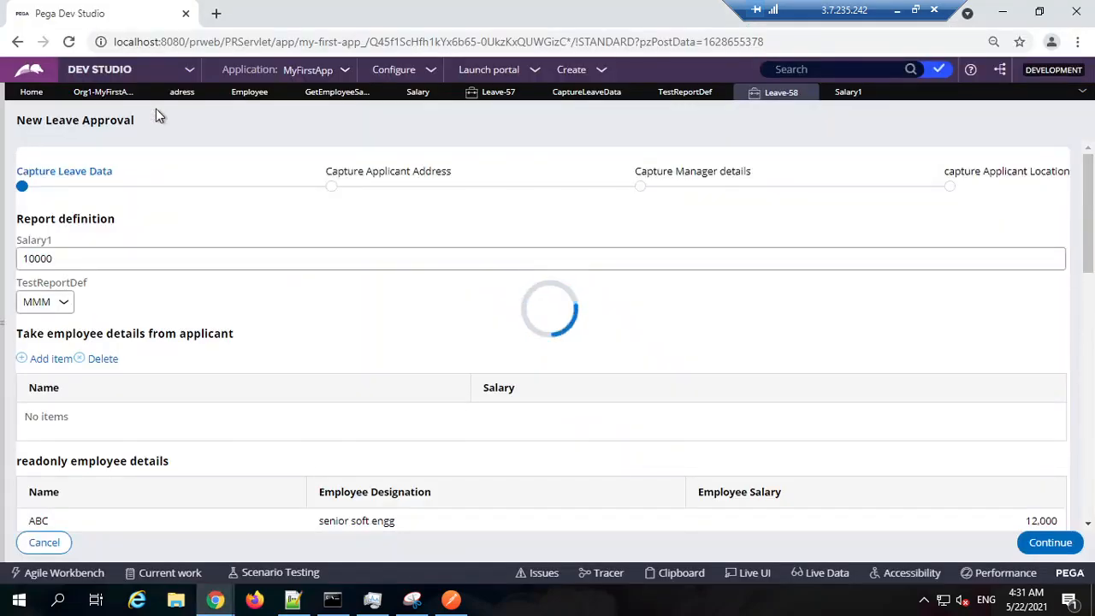
pyautogui.hotkey('alt', 'Tab')
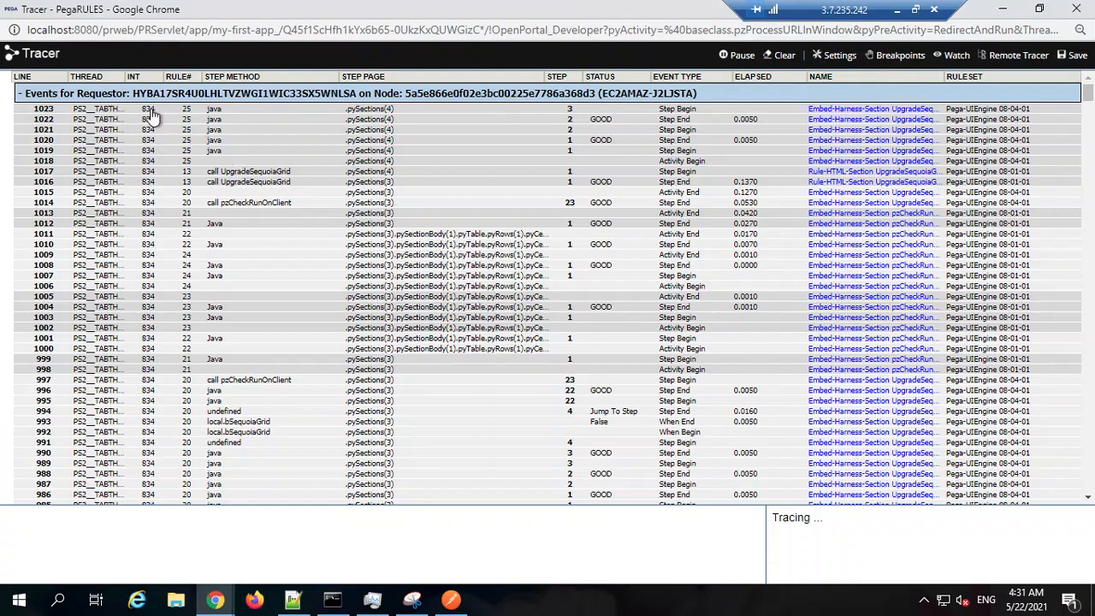
pyautogui.hotkey('alt', 'Tab')
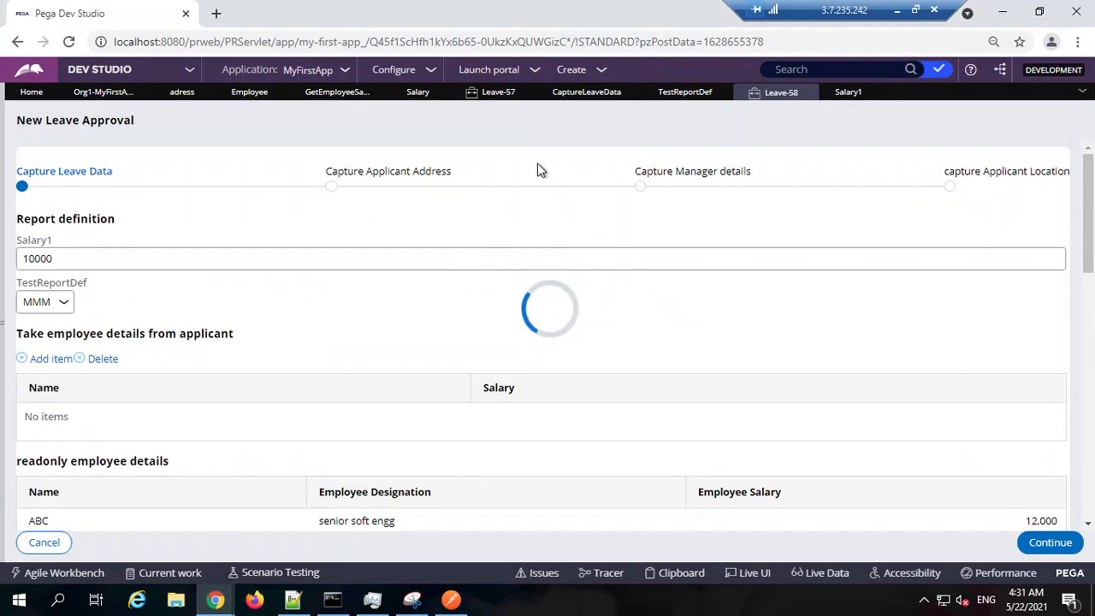
pyautogui.hotkey('alt', 'Tab')
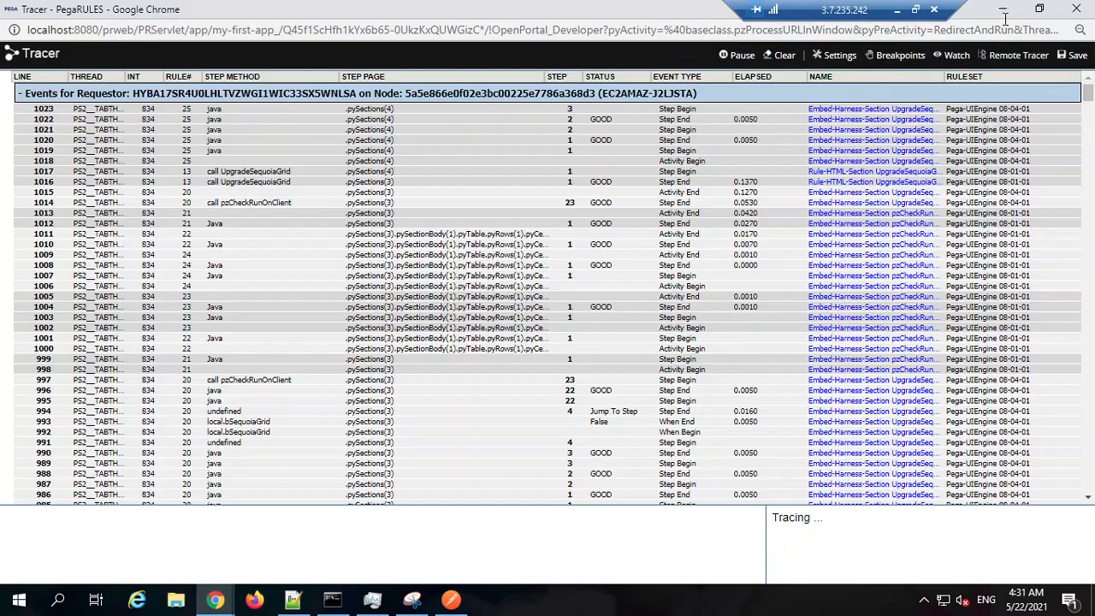
pyautogui.hotkey('alt', 'Tab')
pyautogui.hotkey('alt', 'Tab')
pyautogui.click(724, 54)
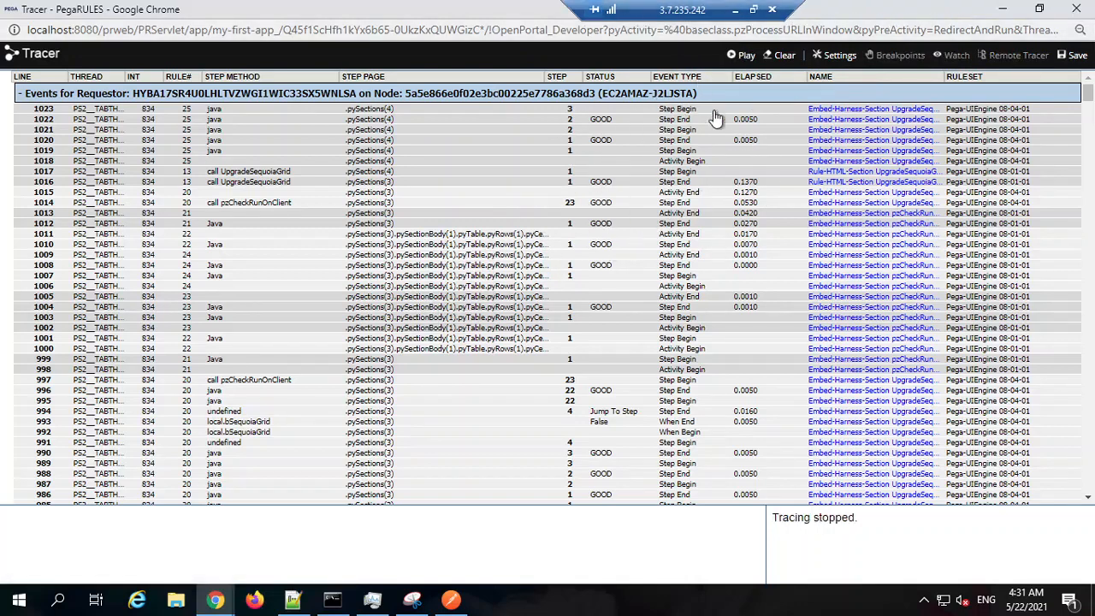
pyautogui.click(1003, 11)
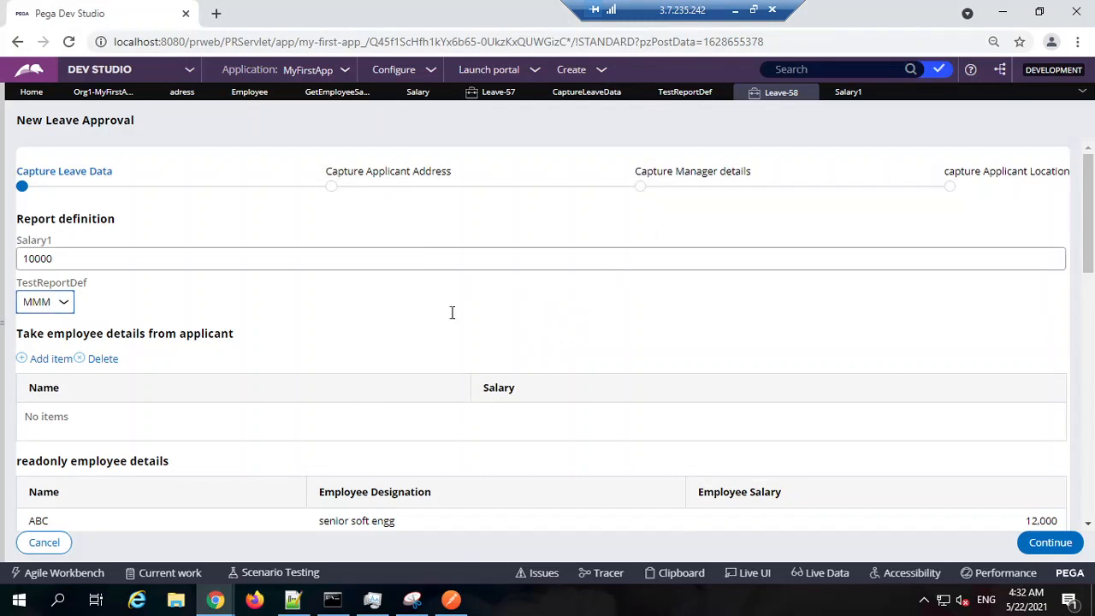
# Recheck the paused Tracer and examine the TestReportDef dropdown choices in Leave-58 for Salary1 10000.
pyautogui.moveTo(216, 601)
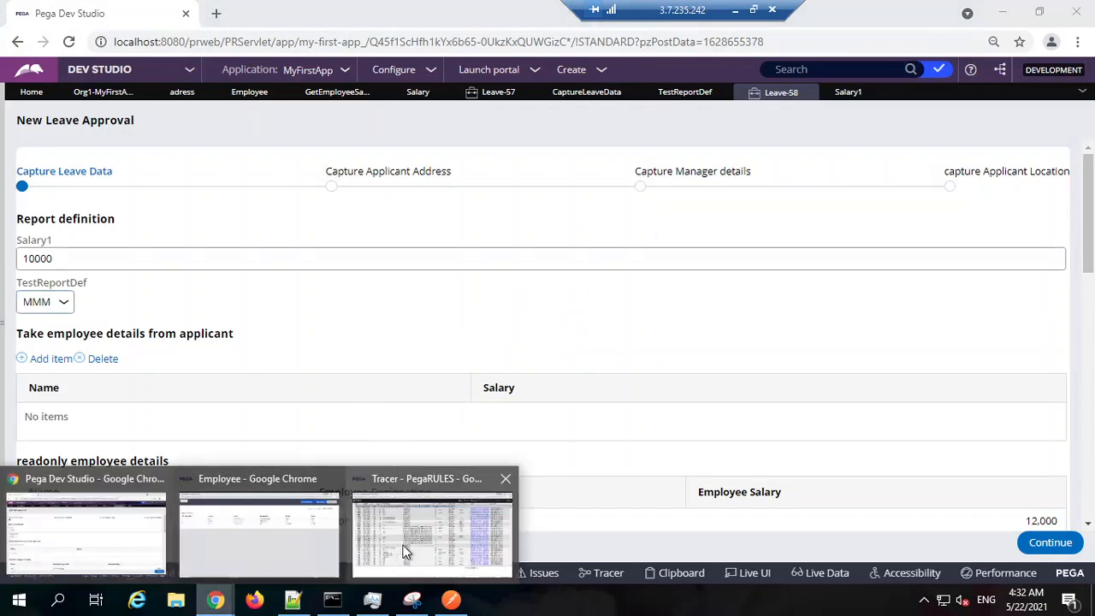
pyautogui.click(405, 552)
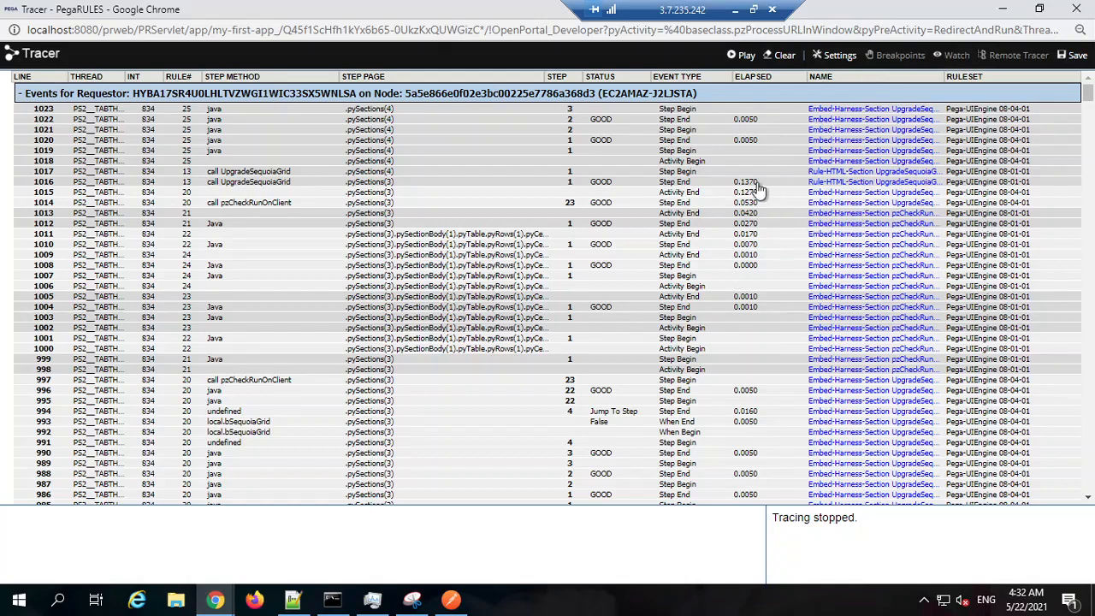
pyautogui.click(1003, 10)
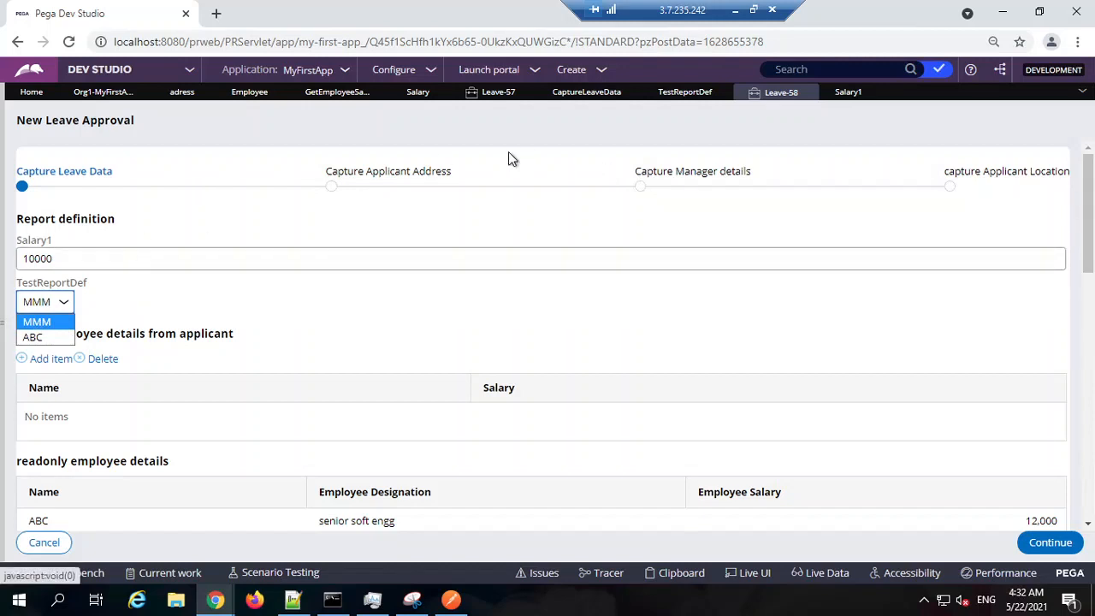
pyautogui.doubleClick(48, 258)
pyautogui.click(61, 307)
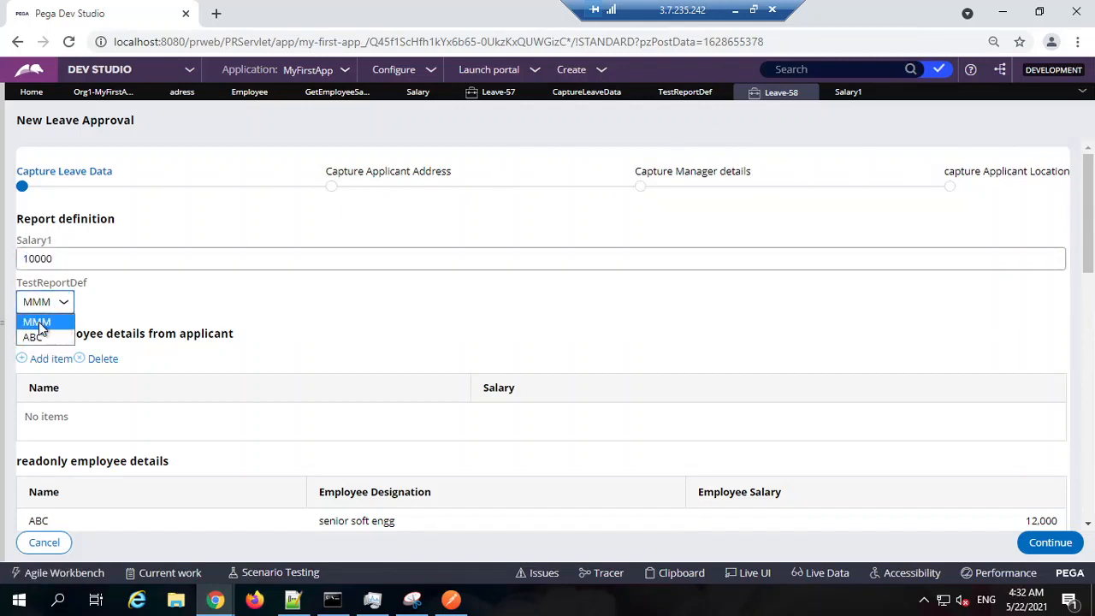
# Review the Tracer's recorded SQL, activity and stream events for the report definition call and return to the case.
pyautogui.hotkey('alt', 'Tab')
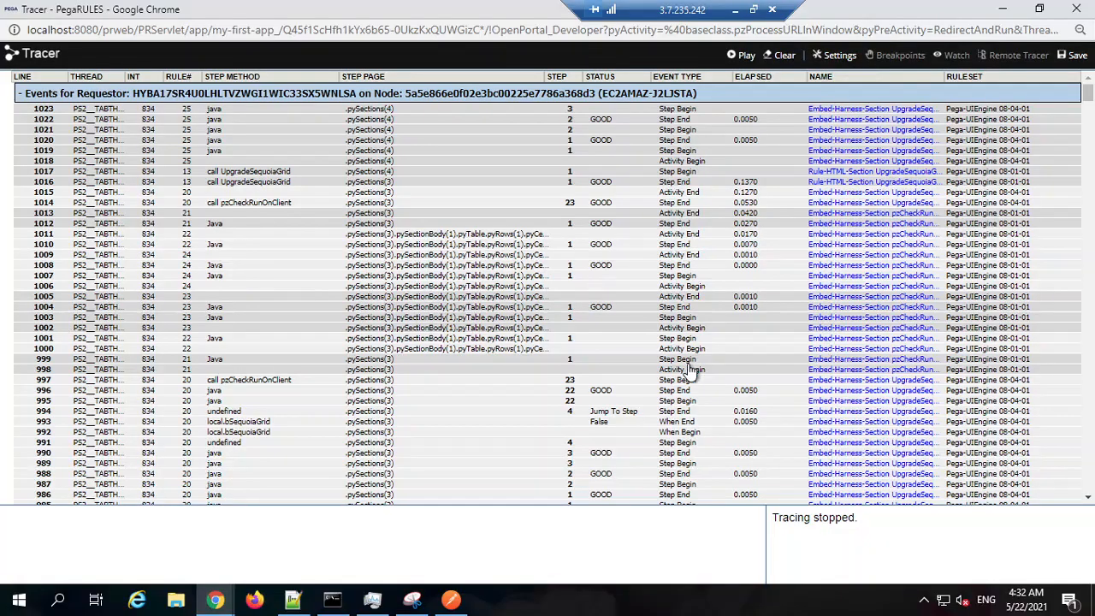
pyautogui.scroll(-8, 692, 371)
pyautogui.scroll(-7, 691, 371)
pyautogui.scroll(4, 691, 372)
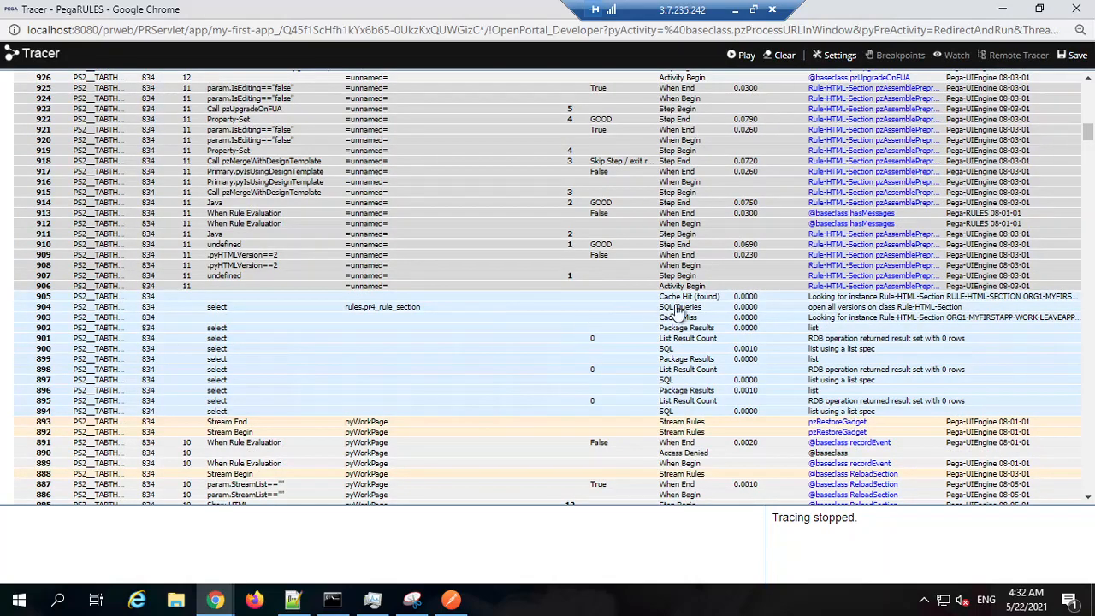
pyautogui.scroll(-4, 672, 351)
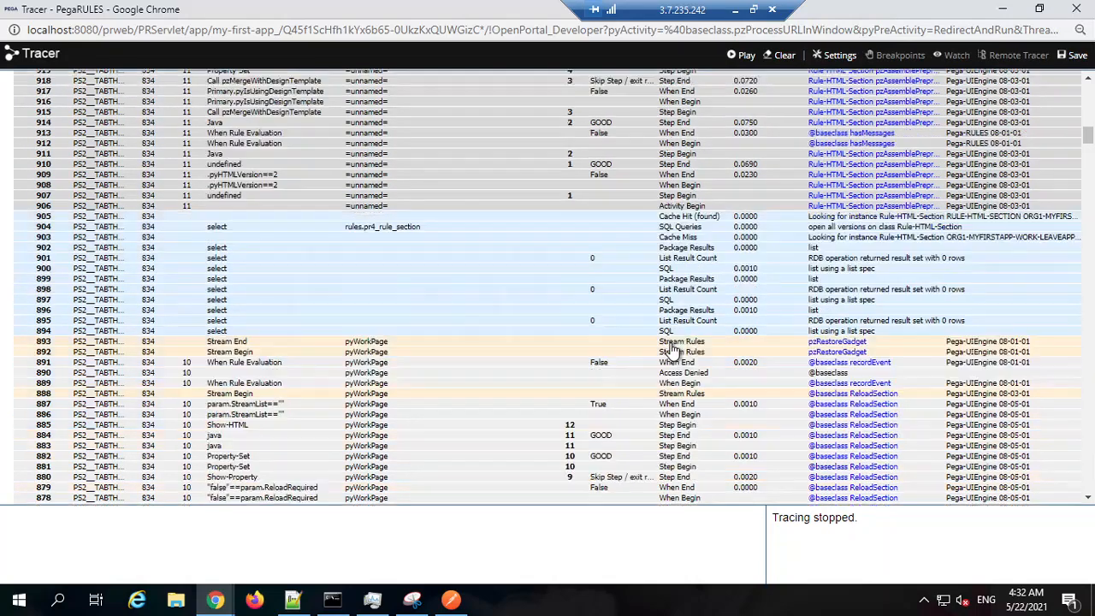
pyautogui.scroll(-18, 672, 350)
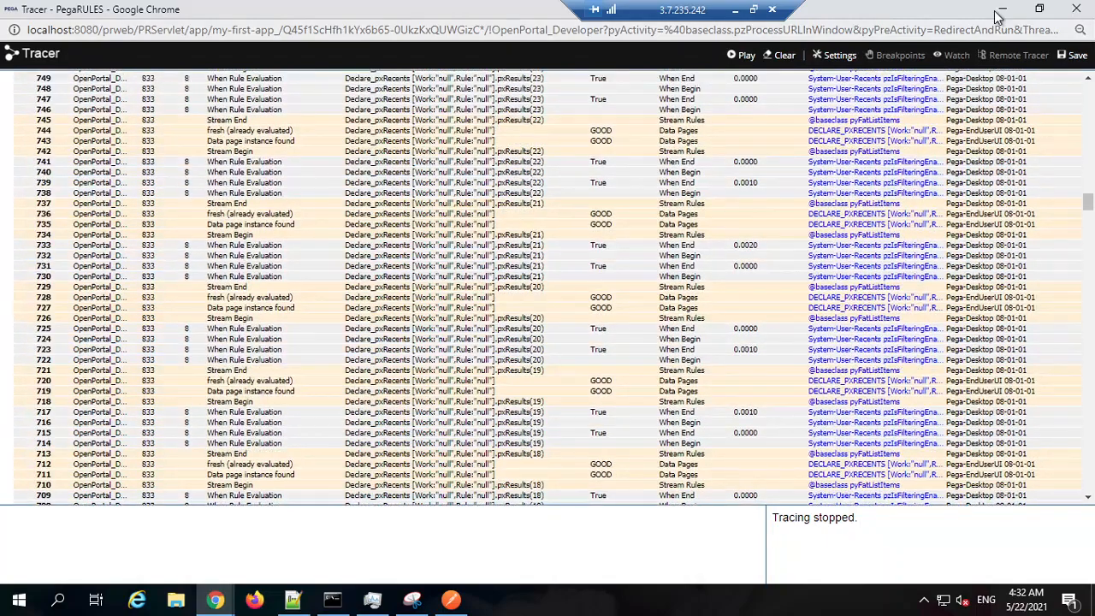
pyautogui.click(1002, 10)
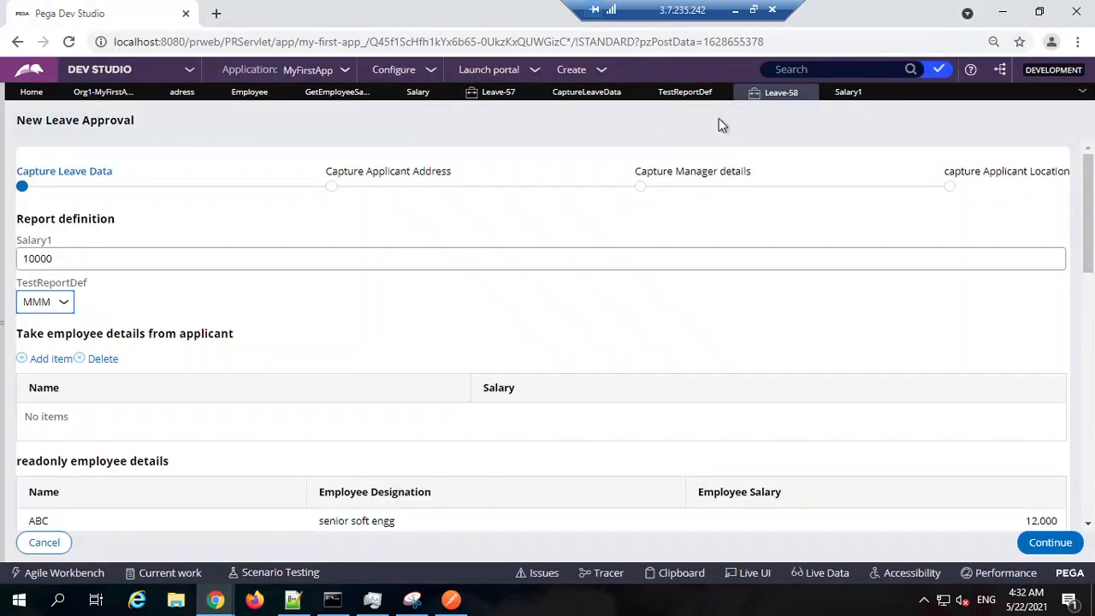
# Copy the report definition's ID, GetEmployeeSalGreaterThan10000, and search the Tracer's recorded events for it.
pyautogui.click(663, 96)
pyautogui.click(318, 94)
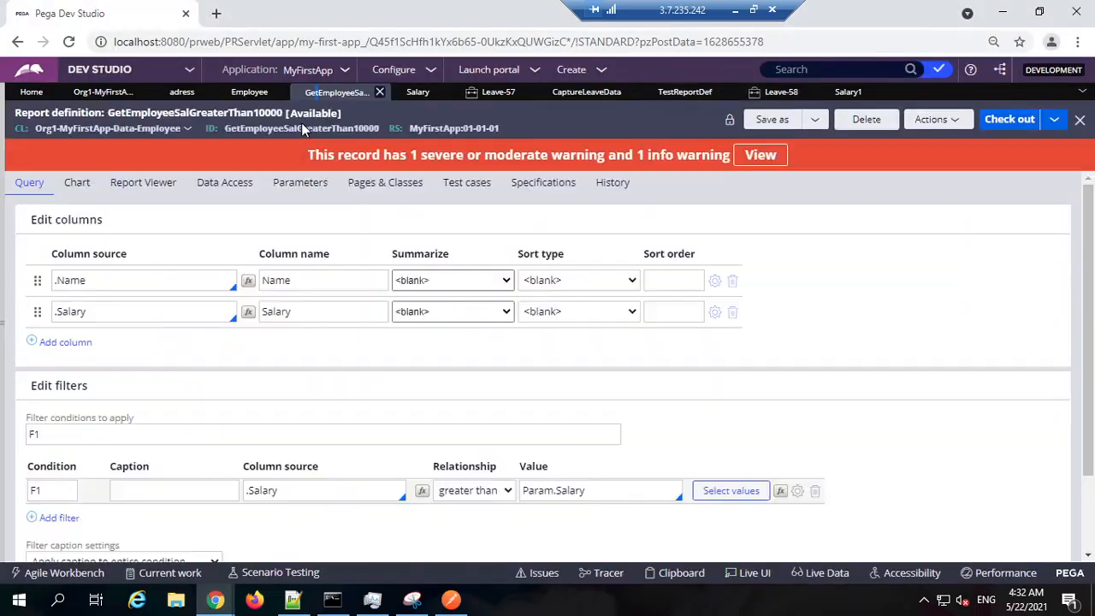
pyautogui.doubleClick(301, 128)
pyautogui.hotkey('ctrl', 'c')
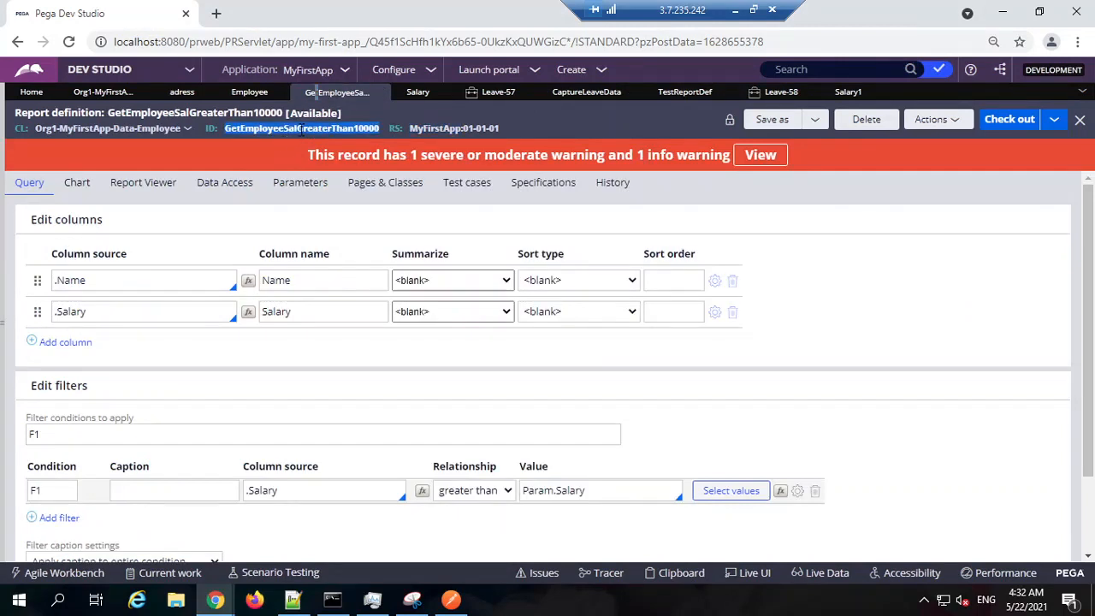
pyautogui.moveTo(216, 602)
pyautogui.click(420, 532)
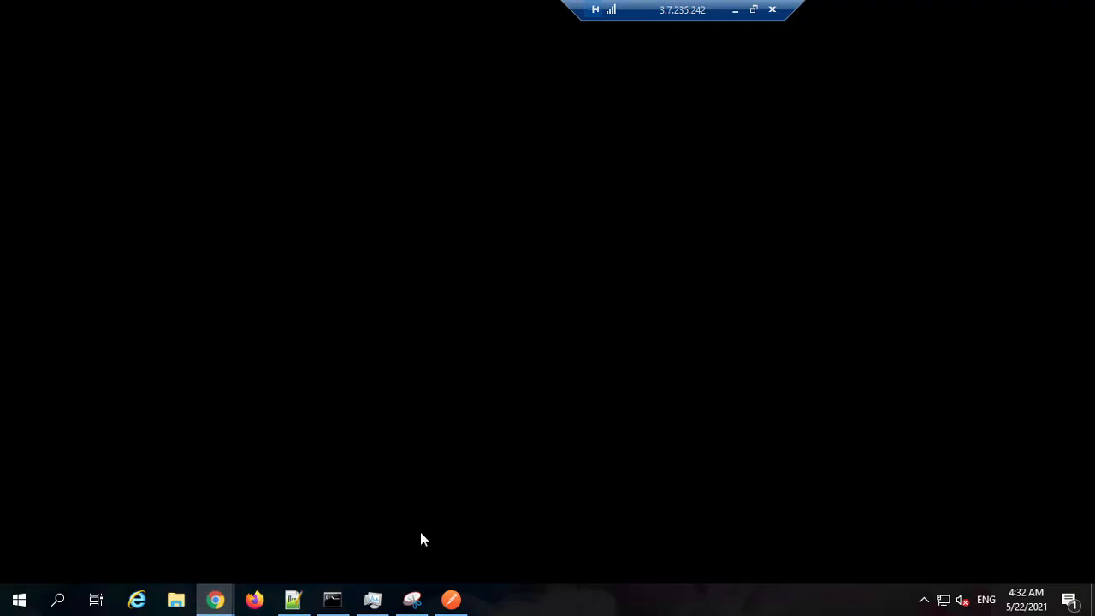
pyautogui.hotkey('ctrl', 'f')
pyautogui.hotkey('ctrl', 'v')
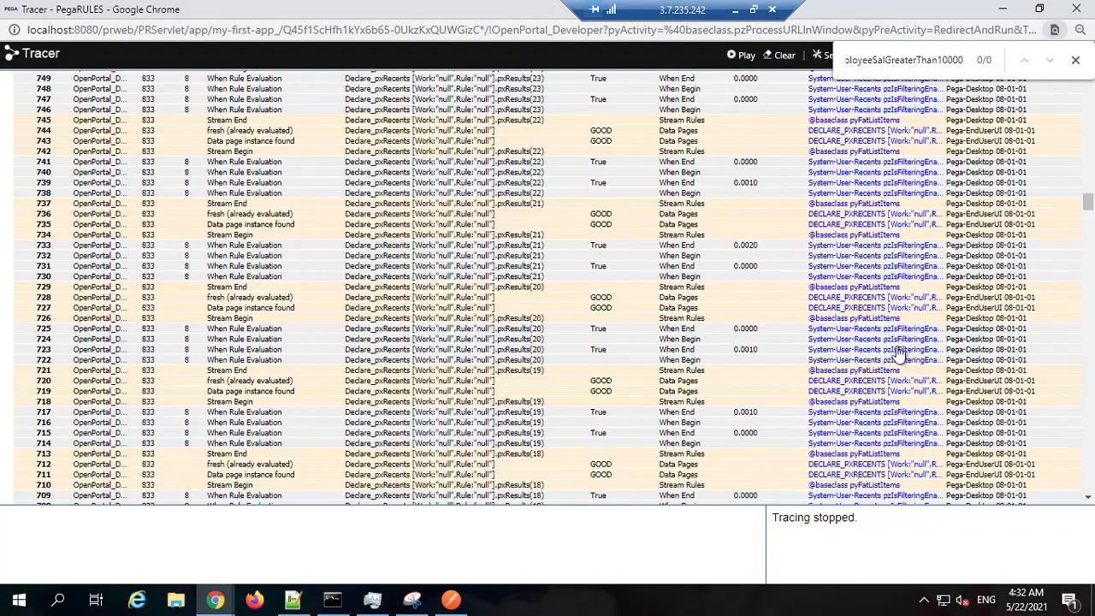
pyautogui.doubleClick(923, 57)
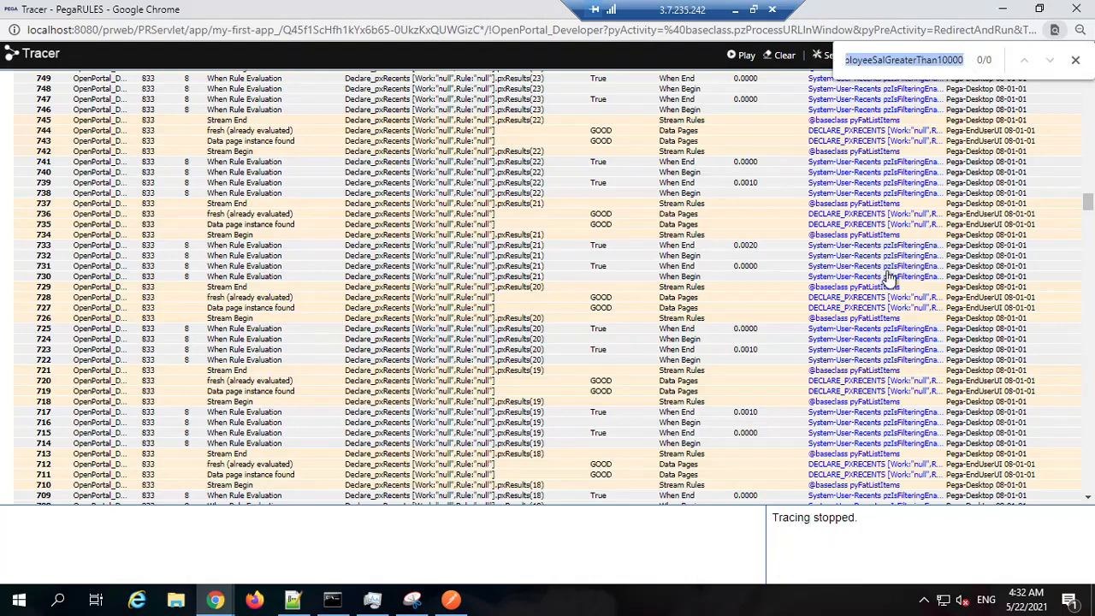
# Examine the Tracer's recorded events from the oldest to the newest for any execution of GetEmployeeSalGreaterThan10000.
pyautogui.scroll(-4, 892, 282)
pyautogui.scroll(4, 892, 283)
pyautogui.moveTo(1087, 198); pyautogui.dragTo(1088, 511)
pyautogui.scroll(10, 745, 406)
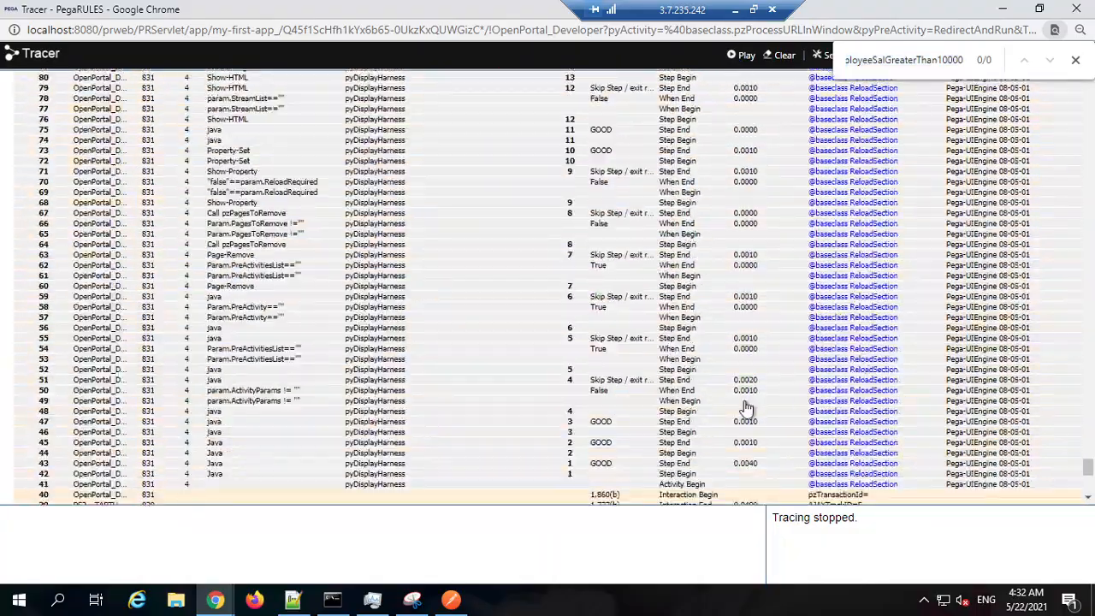
pyautogui.scroll(20, 745, 406)
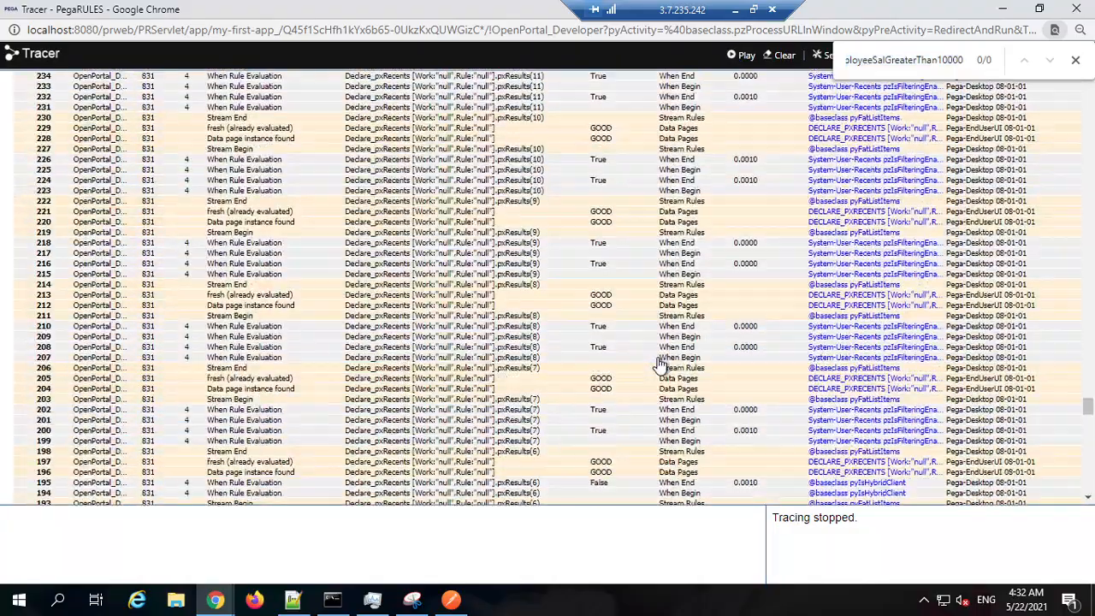
pyautogui.scroll(8, 659, 364)
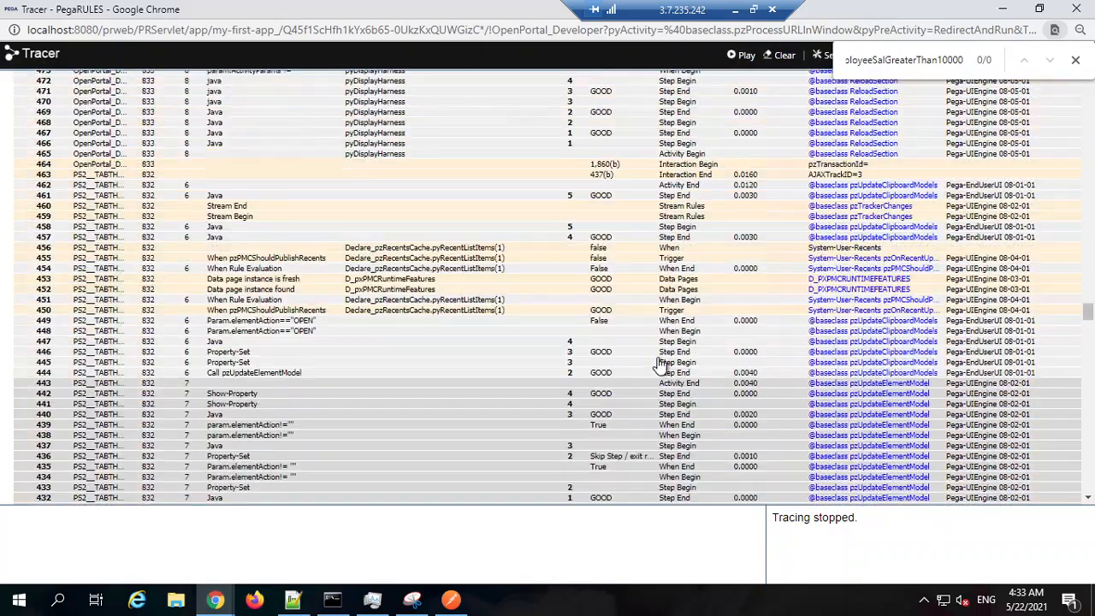
pyautogui.scroll(1, 659, 364)
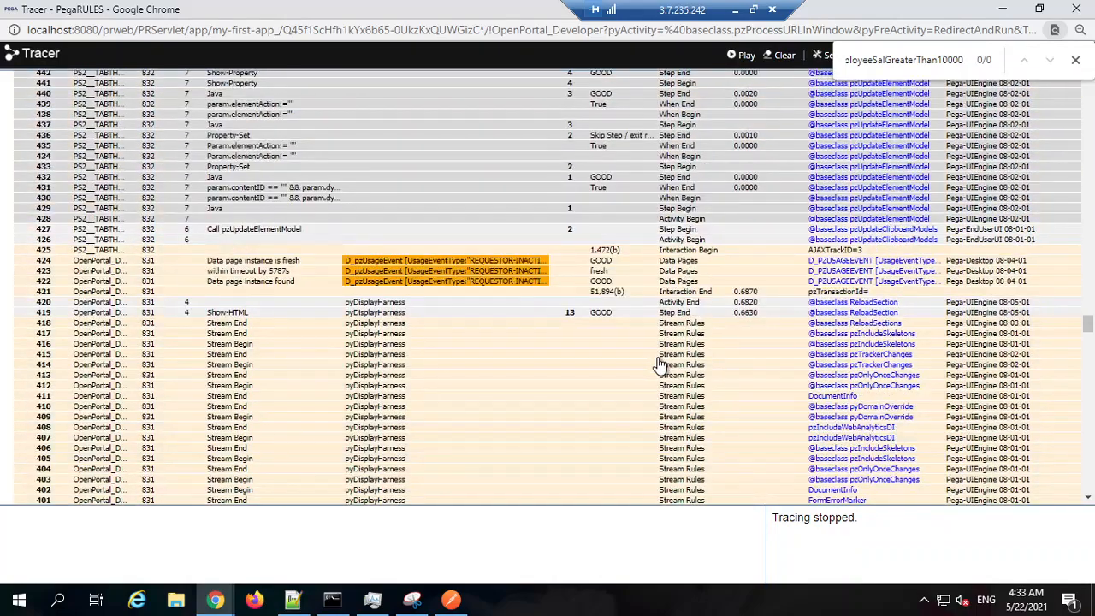
pyautogui.scroll(2, 659, 363)
pyautogui.scroll(3, 661, 366)
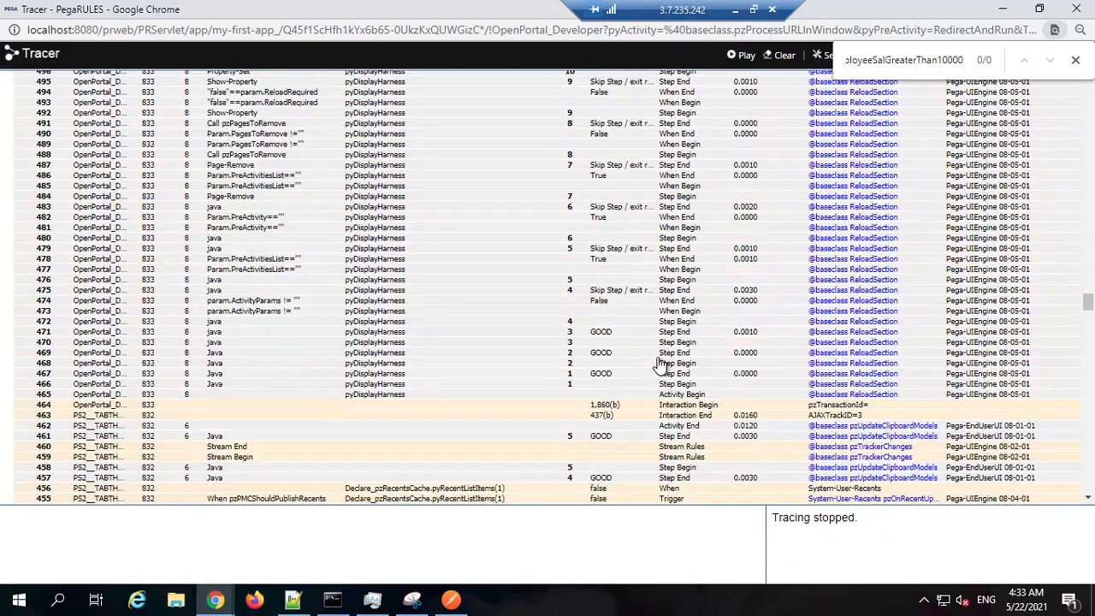
pyautogui.scroll(4, 661, 366)
pyautogui.scroll(5, 660, 365)
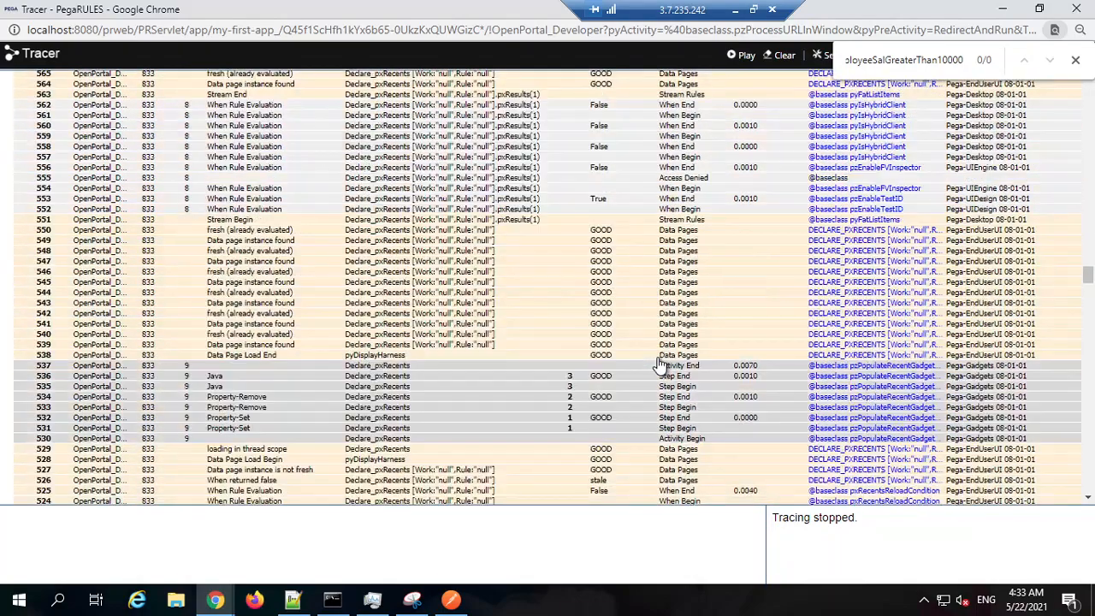
pyautogui.scroll(3, 660, 365)
pyautogui.scroll(16, 660, 365)
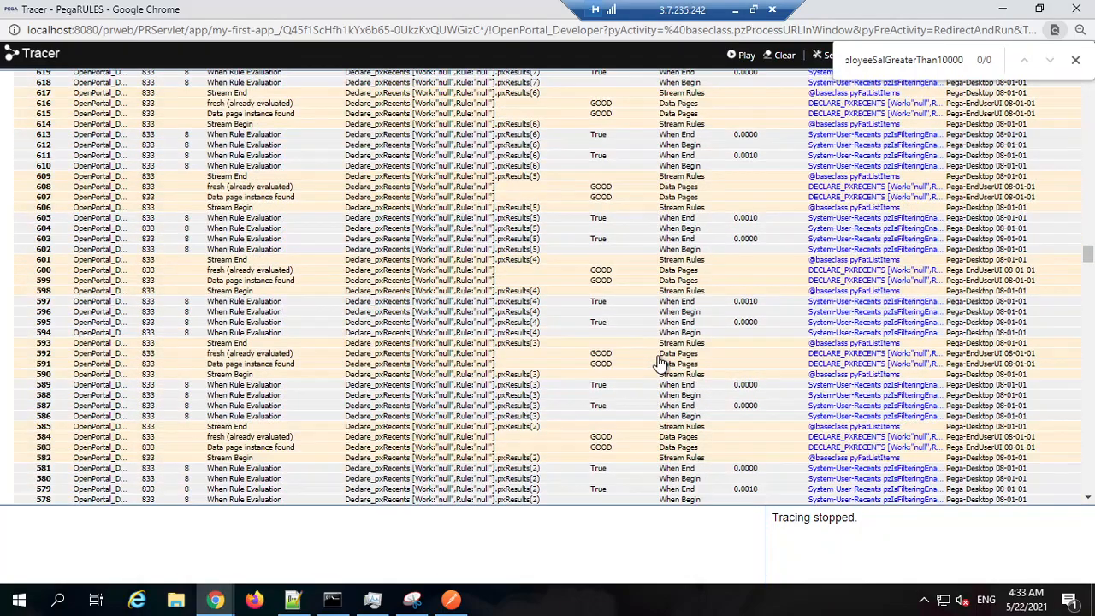
pyautogui.scroll(17, 660, 363)
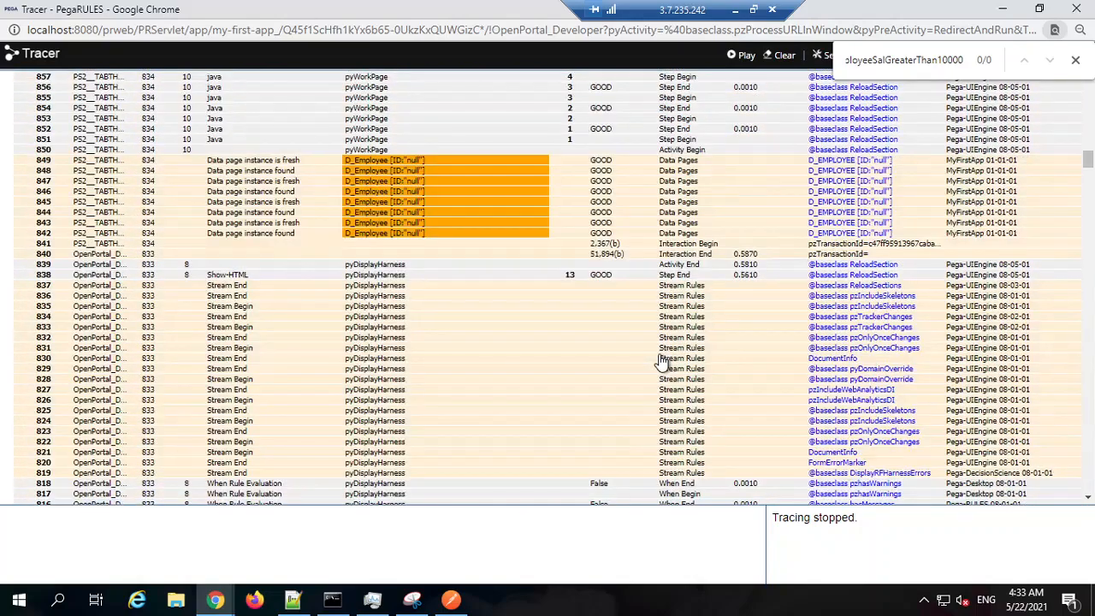
pyautogui.scroll(2, 661, 363)
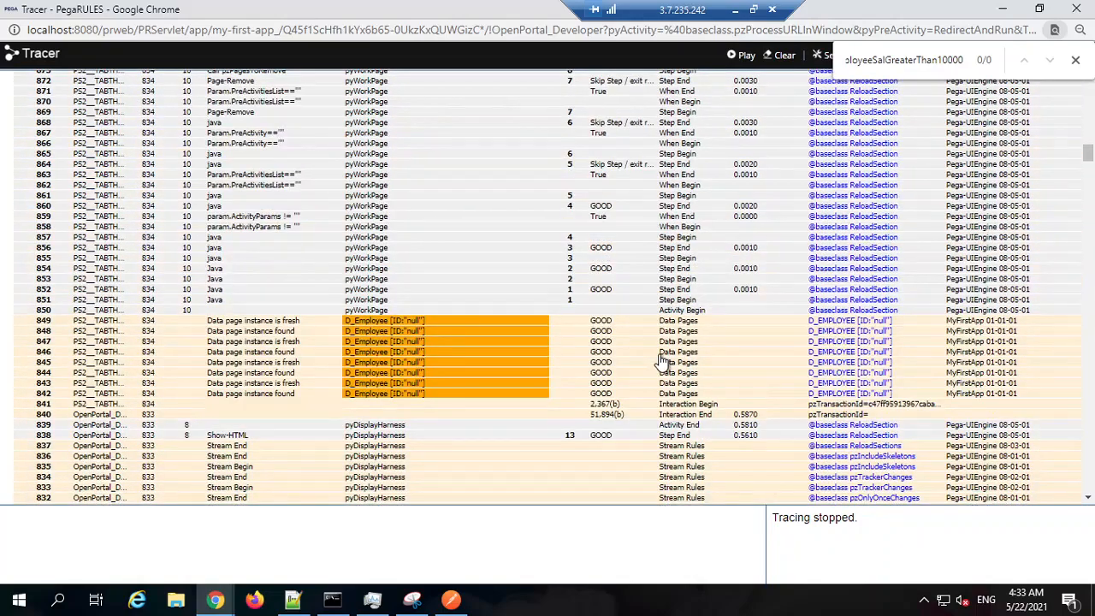
pyautogui.scroll(5, 660, 362)
pyautogui.scroll(13, 661, 363)
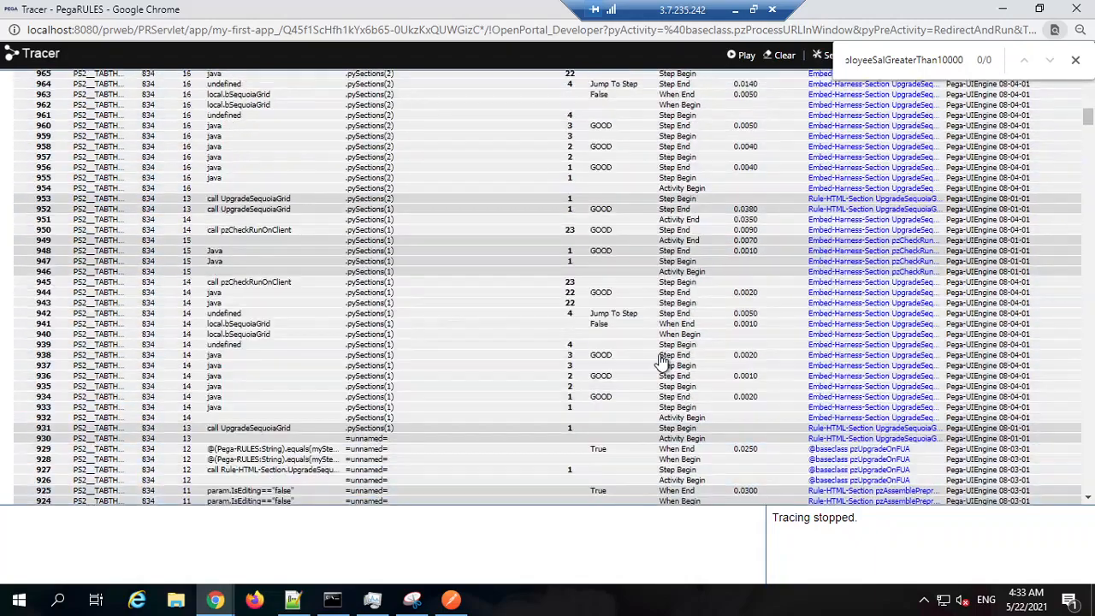
pyautogui.scroll(2, 661, 363)
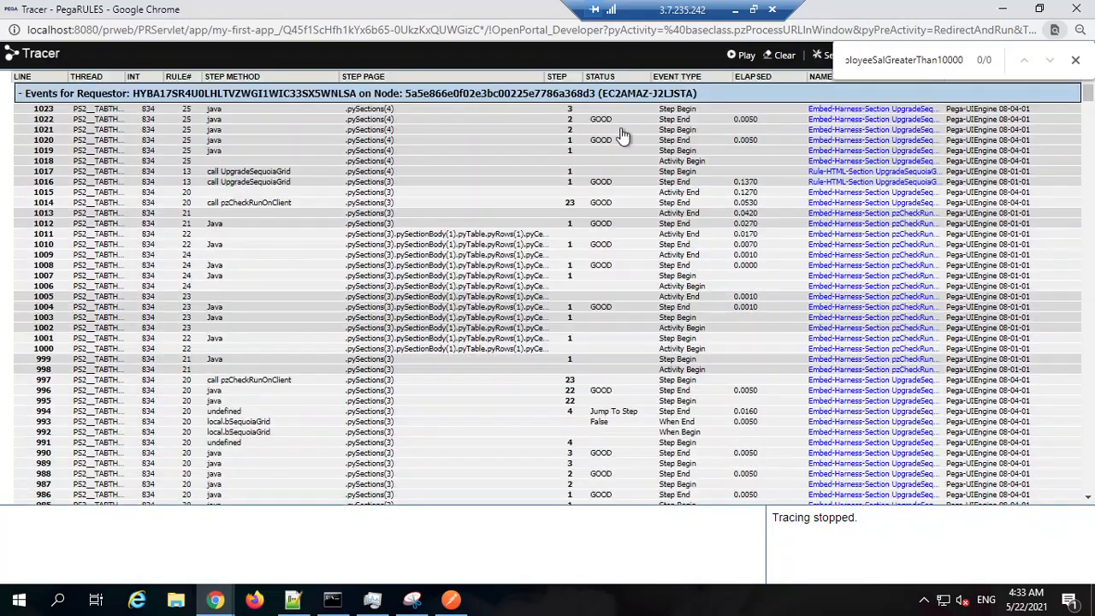
# Clear the Tracer's recorded events, dismiss the text search and open the Tracer settings at full size.
pyautogui.click(779, 60)
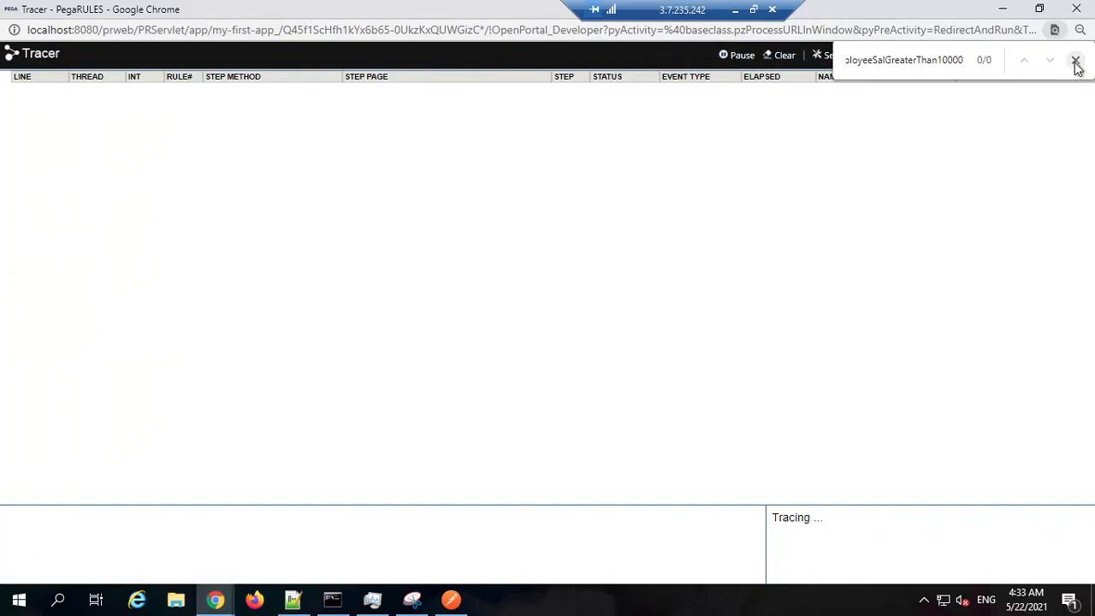
pyautogui.click(1075, 60)
pyautogui.click(837, 55)
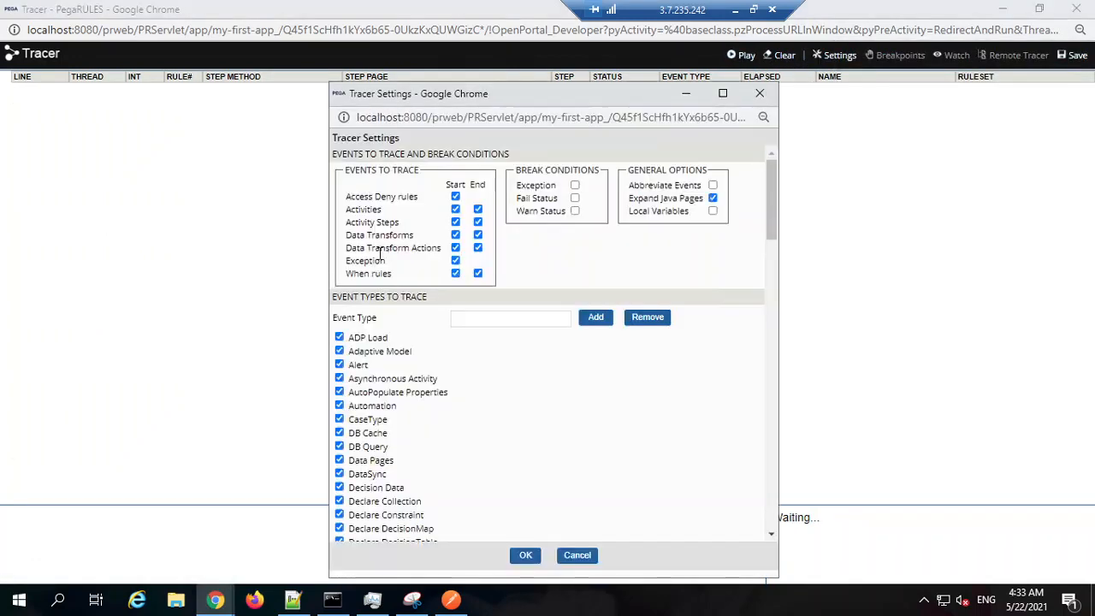
pyautogui.doubleClick(523, 96)
# Exclude the event types ADP Load, Adaptive Model, Alert, Asynchronous Activity, AutoPopulate Properties, Automation and CaseType from tracing.
pyautogui.click(10, 249)
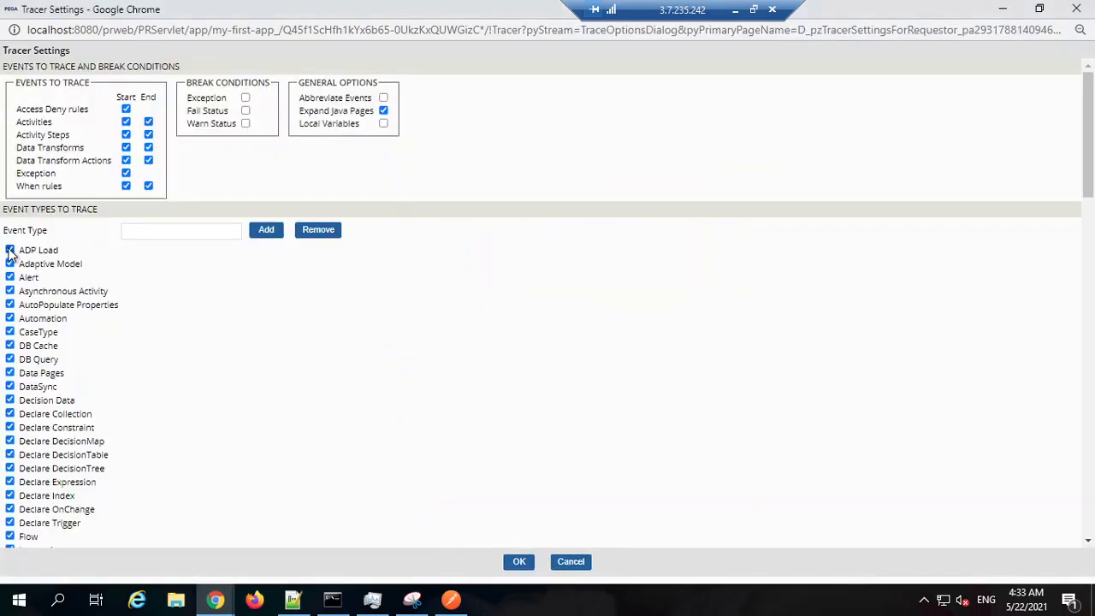
pyautogui.click(9, 263)
pyautogui.click(10, 277)
pyautogui.click(10, 291)
pyautogui.click(9, 305)
pyautogui.click(10, 318)
pyautogui.click(9, 332)
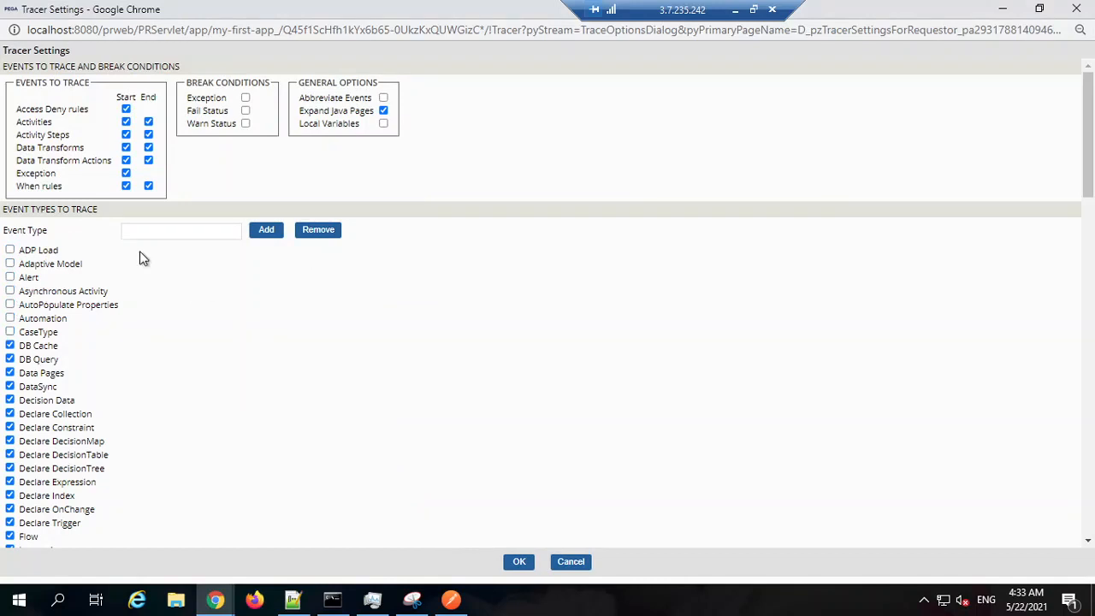
# Exclude DataSync, Decision Data and the Declare event types from Declare Collection through Declare Index from tracing.
pyautogui.click(9, 387)
pyautogui.click(10, 401)
pyautogui.click(10, 414)
pyautogui.click(9, 427)
pyautogui.scroll(-1, 26, 421)
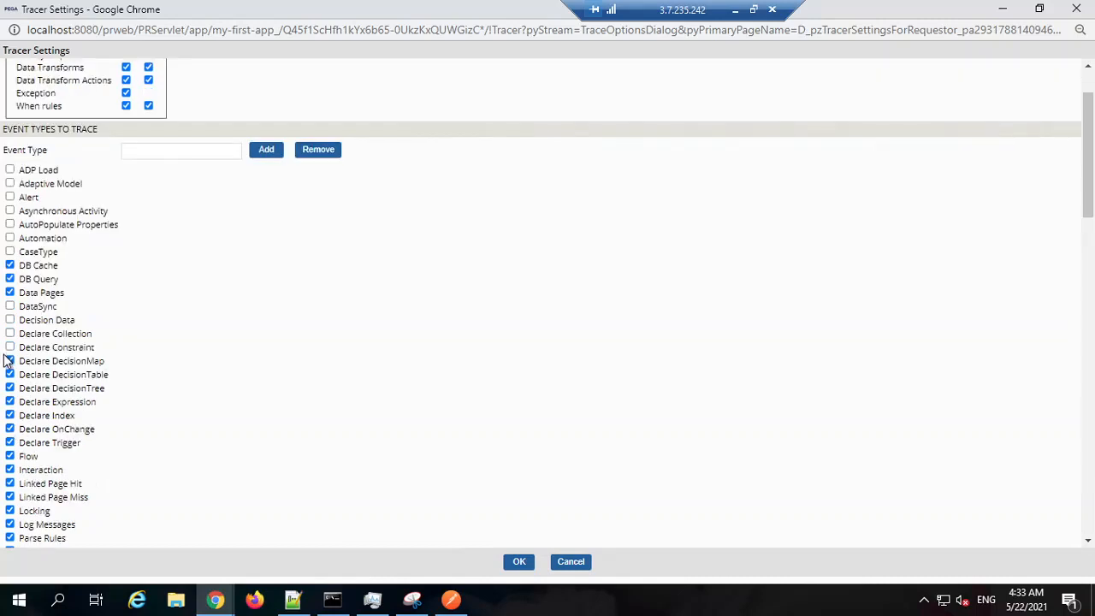
pyautogui.click(9, 360)
pyautogui.click(10, 374)
pyautogui.click(10, 387)
pyautogui.click(9, 402)
pyautogui.click(10, 415)
# Exclude the event types Declare OnChange, Declare Trigger, Flow and Interaction from tracing.
pyautogui.scroll(-2, 48, 402)
pyautogui.click(9, 269)
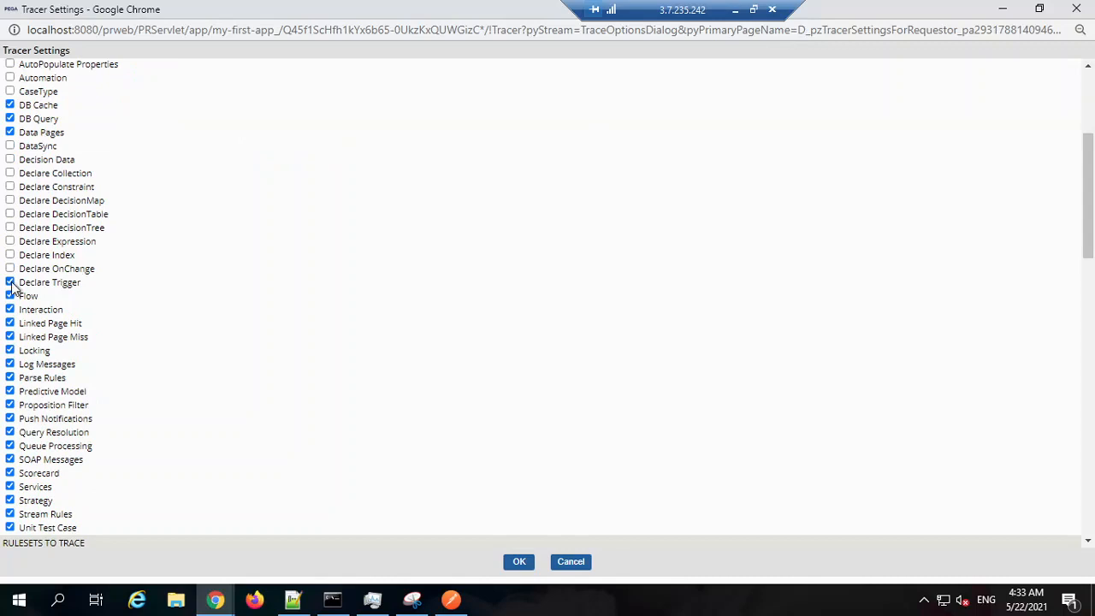
pyautogui.click(10, 282)
pyautogui.click(10, 296)
pyautogui.click(10, 310)
pyautogui.scroll(-10, 147, 439)
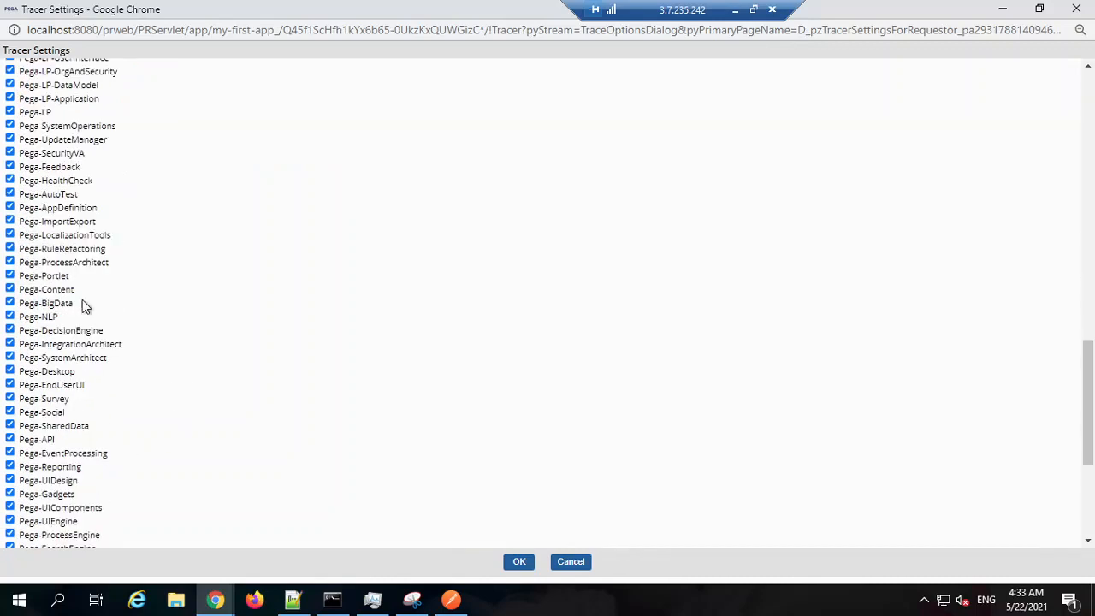
pyautogui.scroll(6, 98, 191)
pyautogui.click(106, 234)
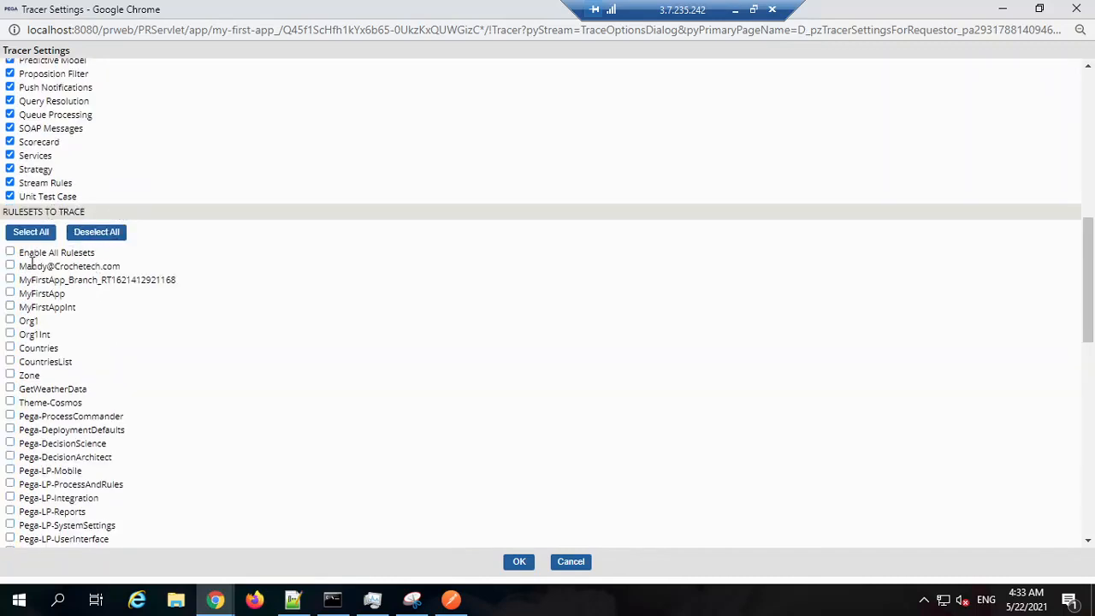
pyautogui.click(9, 266)
pyautogui.click(9, 293)
pyautogui.click(9, 280)
pyautogui.scroll(2, 49, 256)
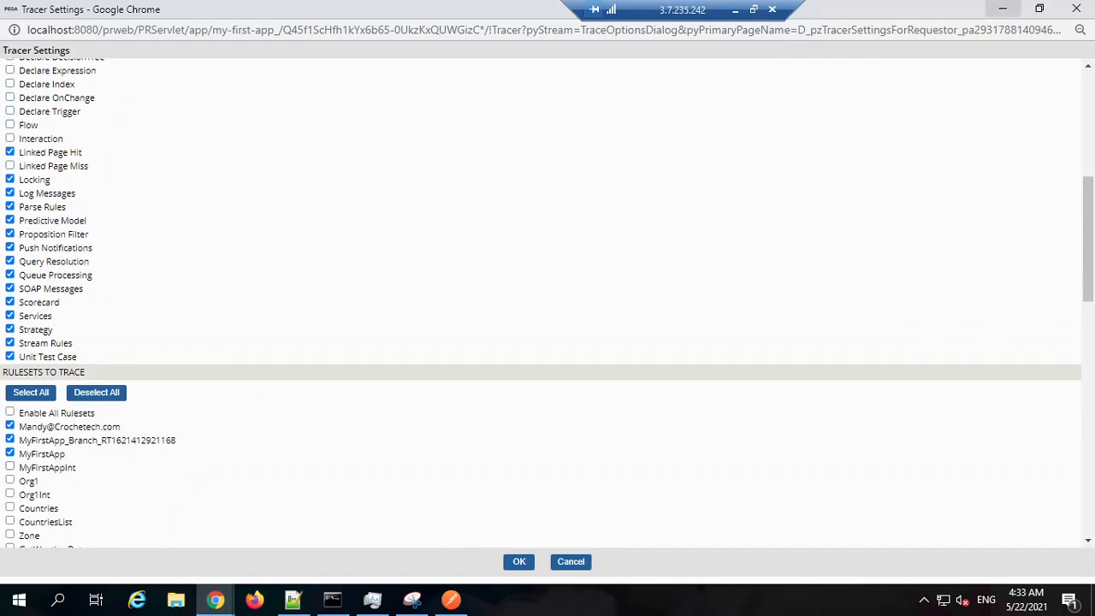
# Check which ruleset the GetEmployeeSalGreaterThan10000 report definition belongs to and return to the Tracer settings.
pyautogui.click(1003, 9)
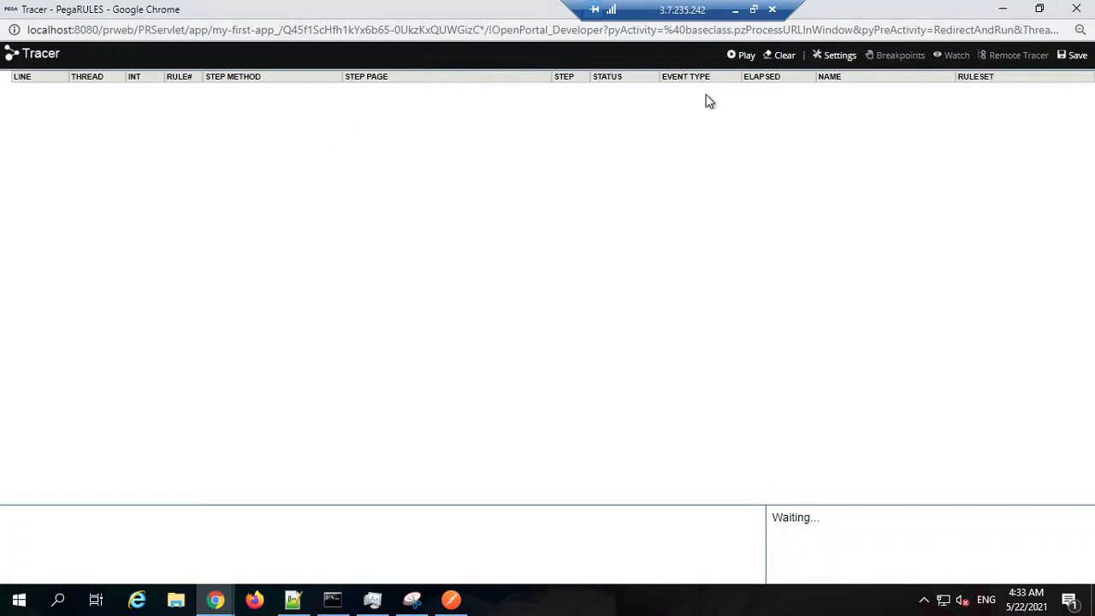
pyautogui.click(1004, 12)
pyautogui.click(312, 94)
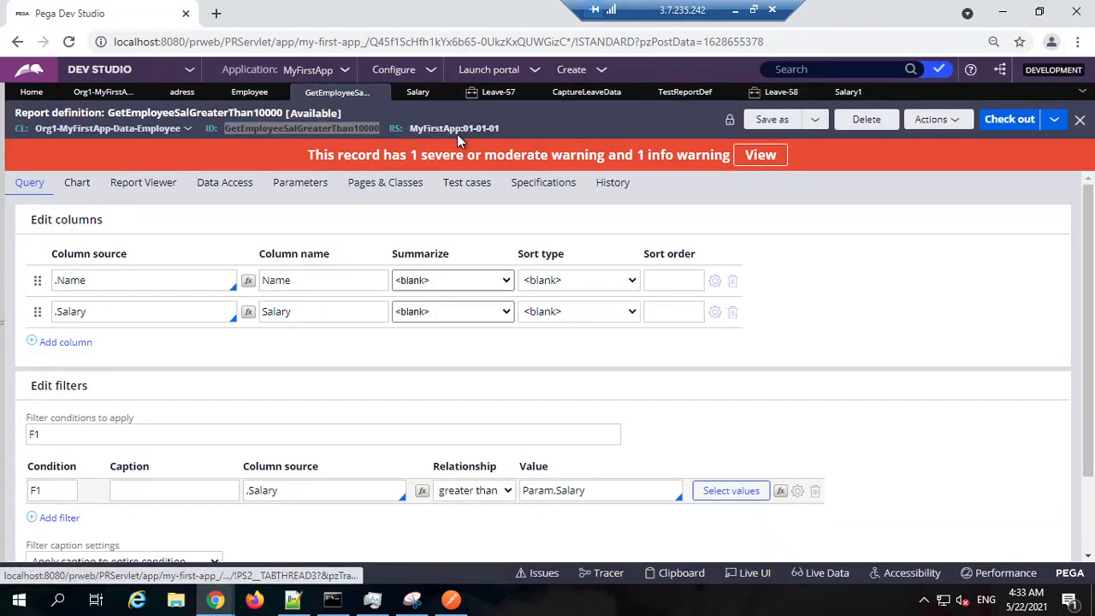
pyautogui.moveTo(215, 600)
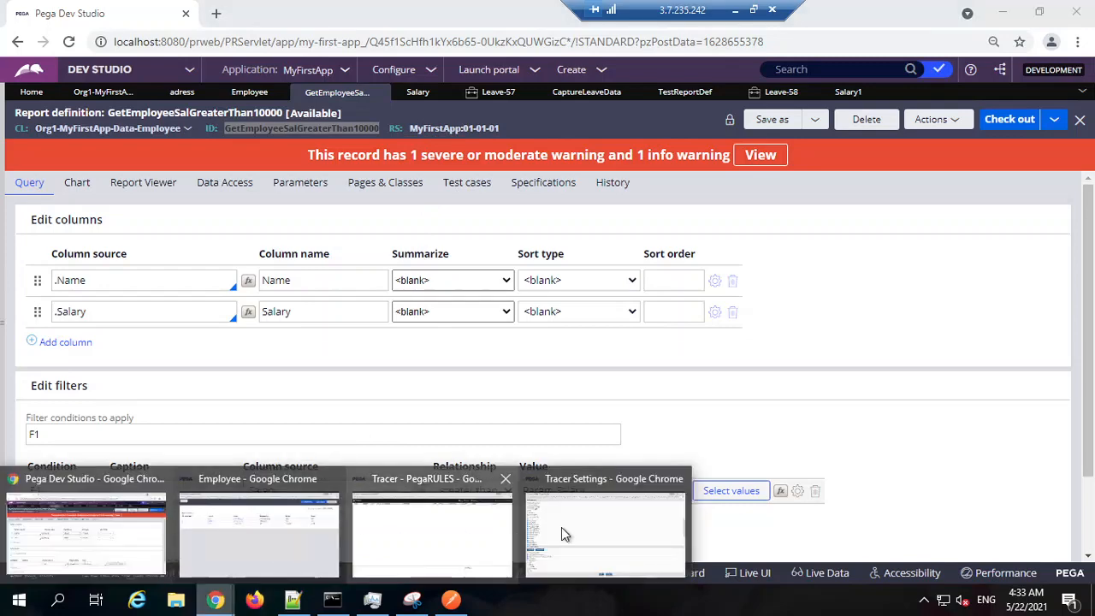
pyautogui.click(575, 531)
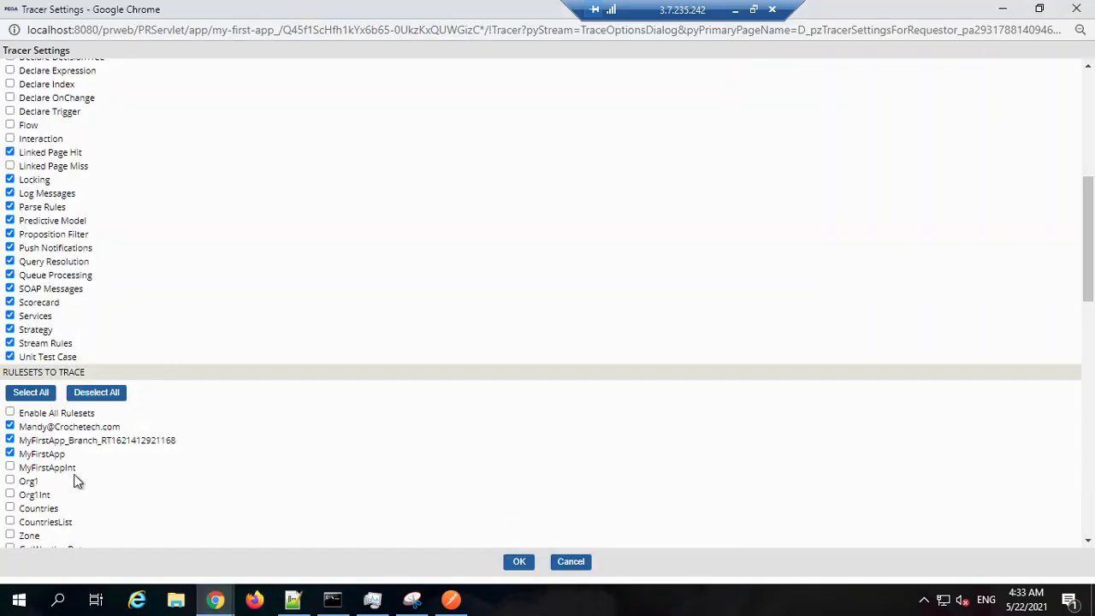
pyautogui.click(11, 426)
pyautogui.click(10, 440)
pyautogui.click(1001, 10)
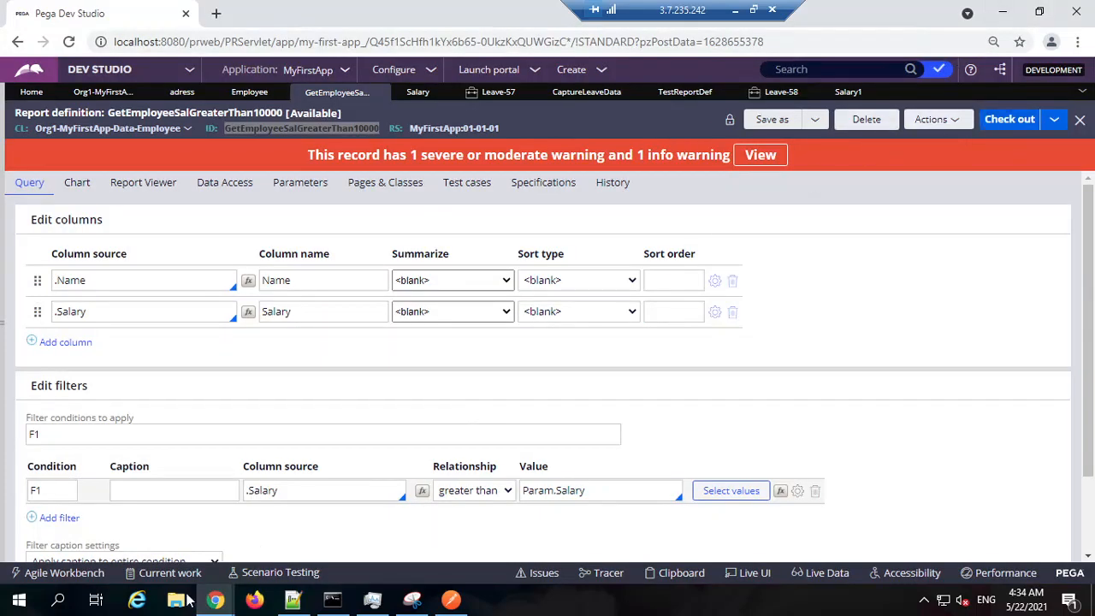
pyautogui.click(220, 603)
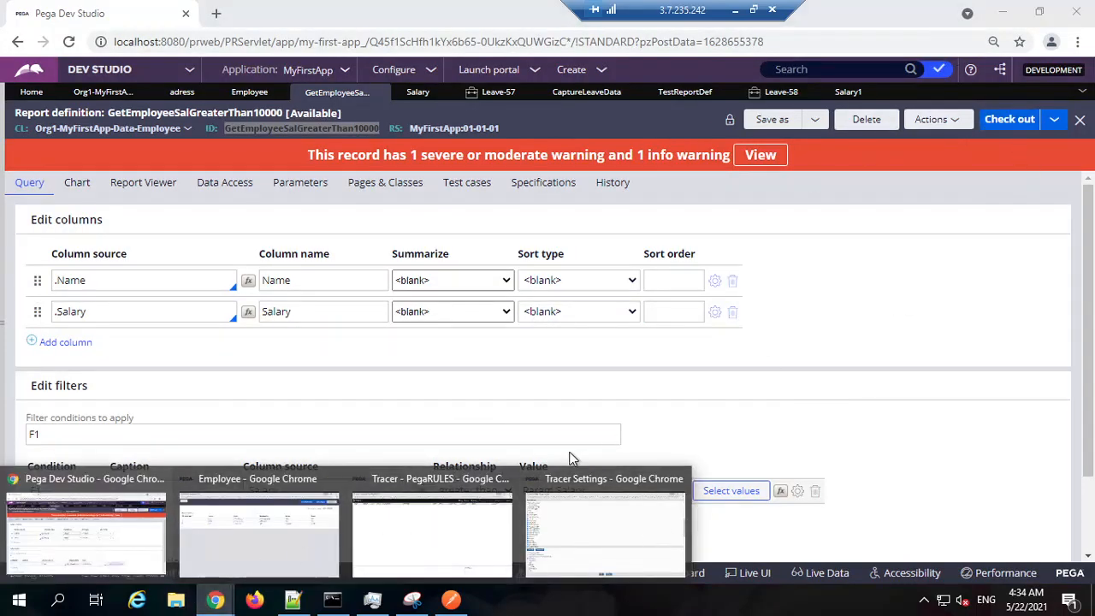
pyautogui.click(486, 527)
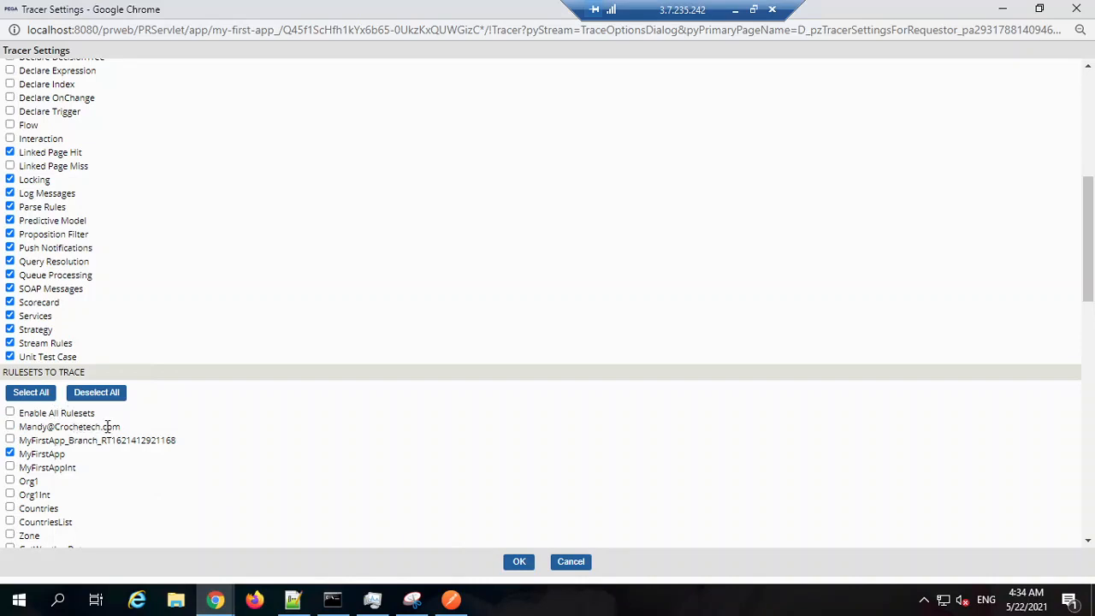
# Include the operator's personal ruleset in tracing again and apply the Tracer settings.
pyautogui.moveTo(120, 426); pyautogui.dragTo(28, 426)
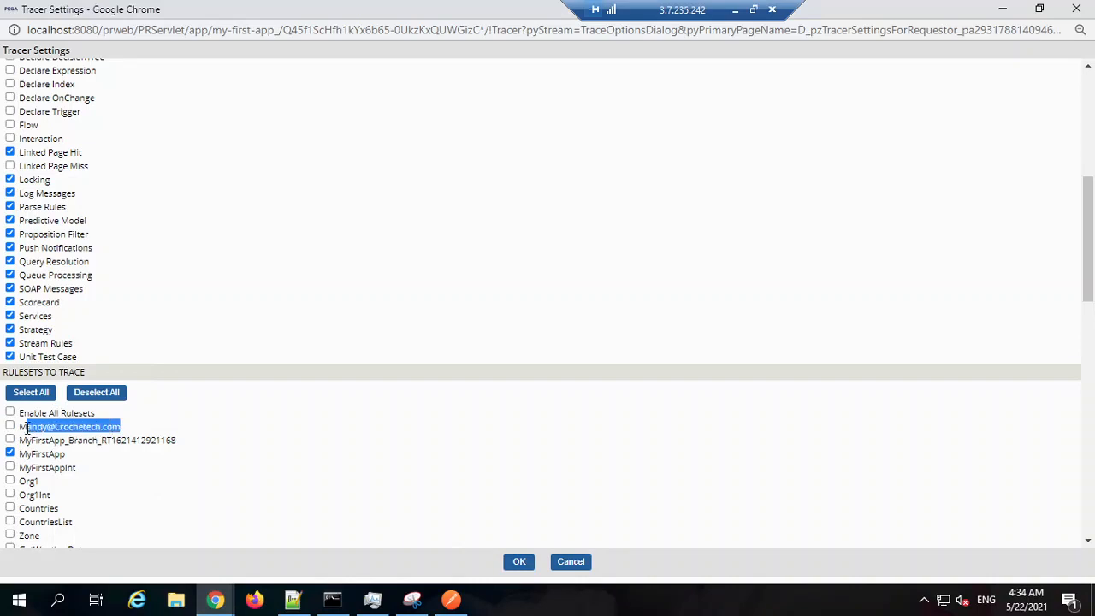
pyautogui.tripleClick(88, 426)
pyautogui.click(10, 425)
pyautogui.click(520, 563)
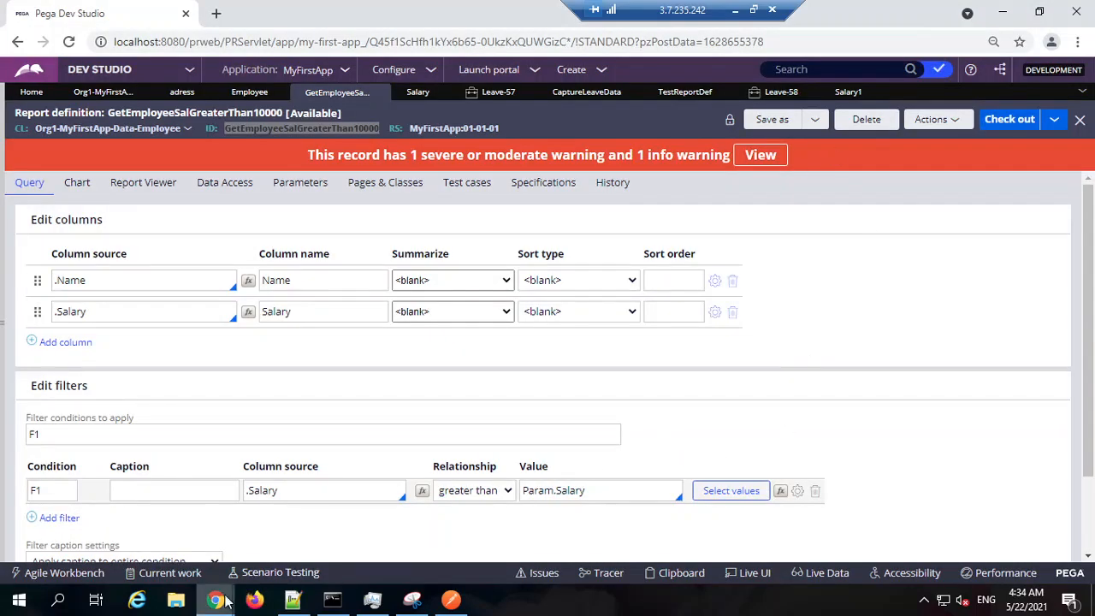
# Check the Tracer's status with the new settings and return to Dev Studio.
pyautogui.moveTo(215, 599)
pyautogui.click(423, 524)
pyautogui.tripleClick(800, 517)
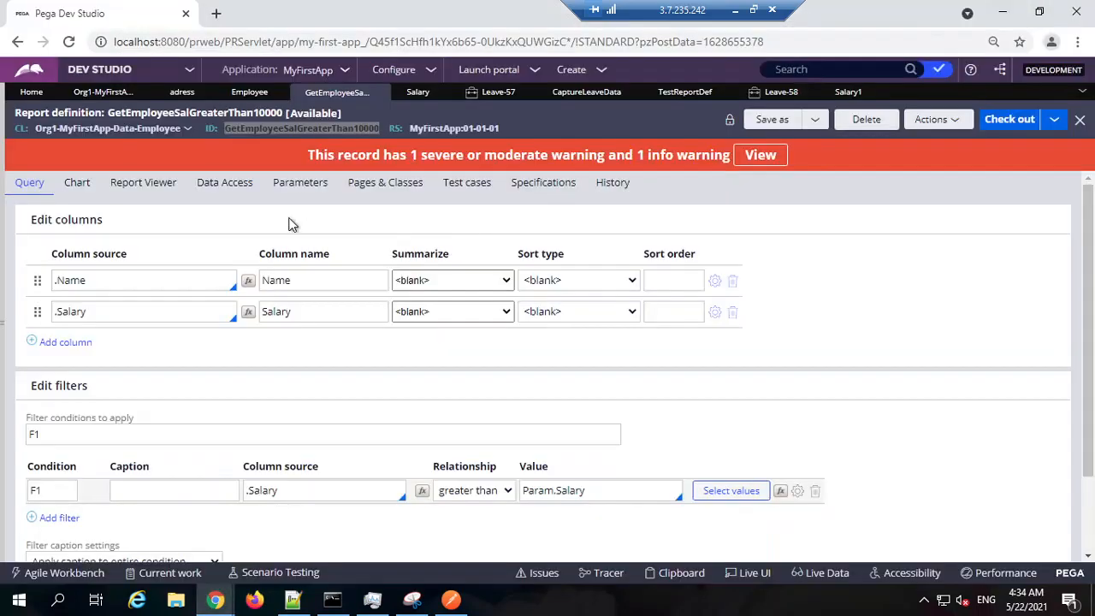
pyautogui.click(1003, 9)
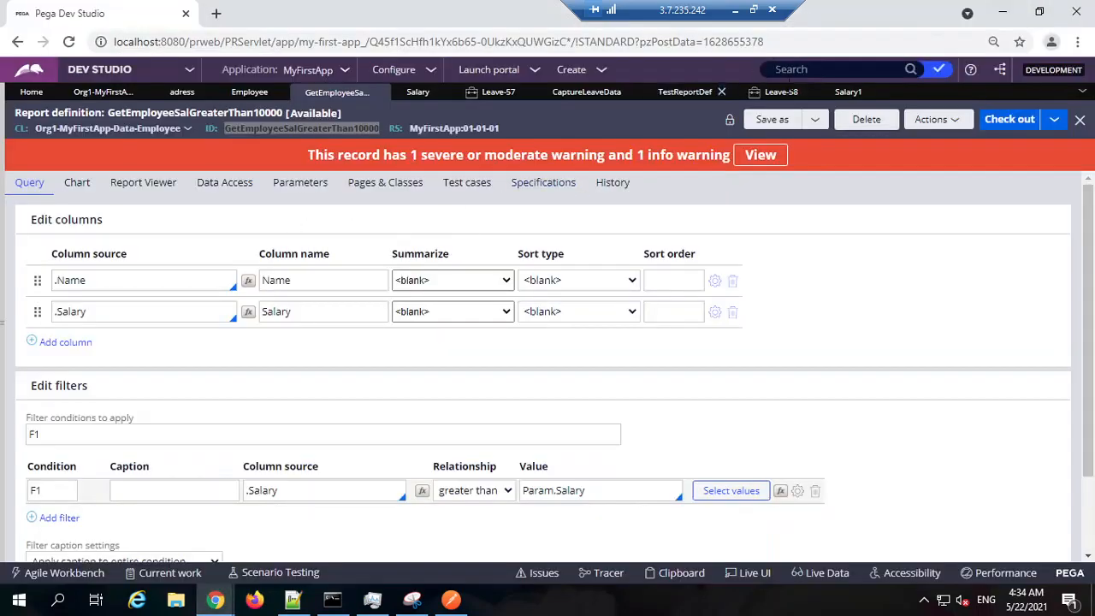
# In Leave-58, set Salary1 to 1000000, check the TestReportDef dropdown, and change Salary1 to 100000 to reload the choices.
pyautogui.click(779, 91)
pyautogui.click(94, 263)
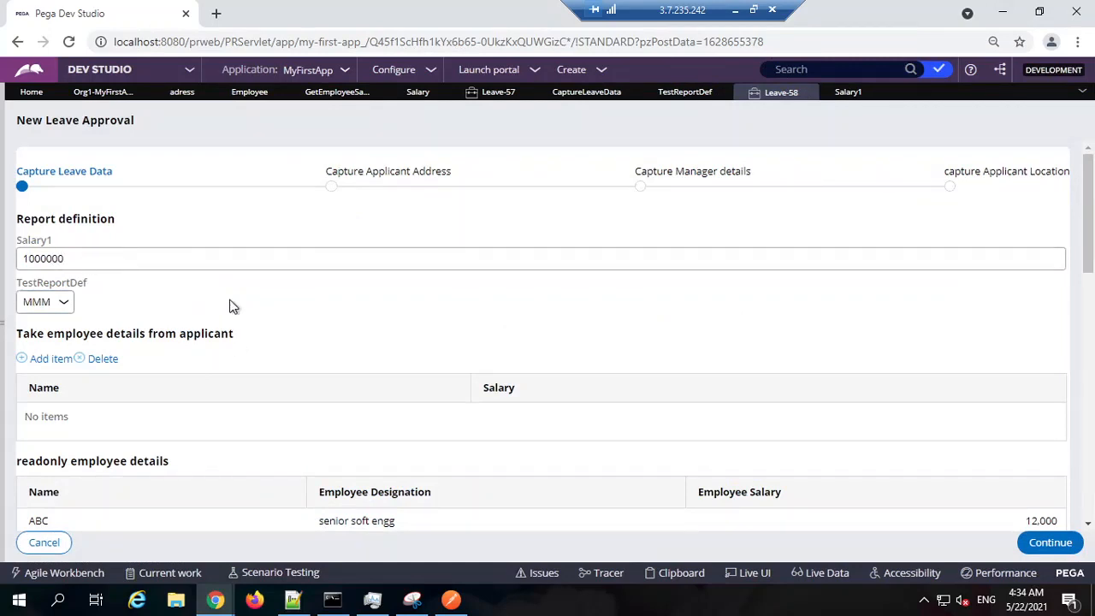
pyautogui.click(28, 298)
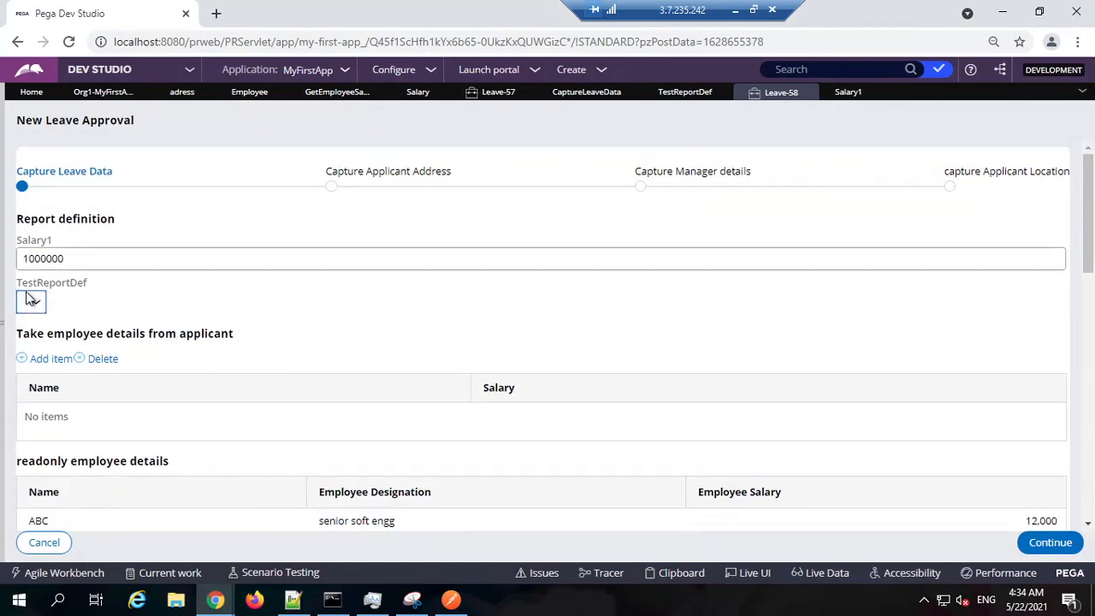
pyautogui.click(87, 255)
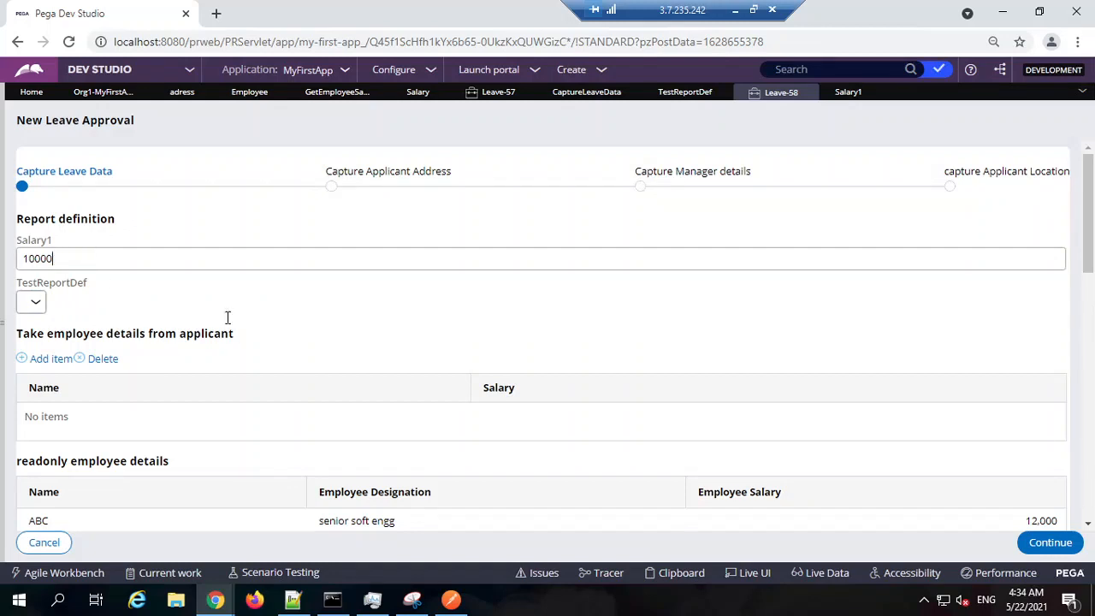
pyautogui.click(291, 331)
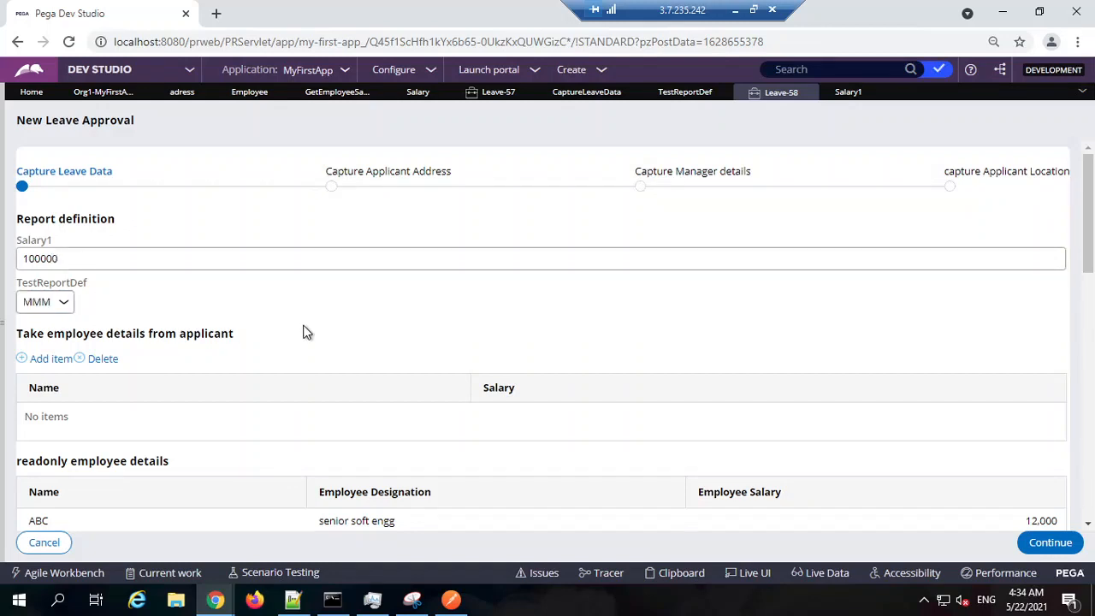
# Check the TestReportDef dropdown, start tracing in the Tracer, and return to Leave-58 in Dev Studio.
pyautogui.click(58, 305)
pyautogui.click(216, 599)
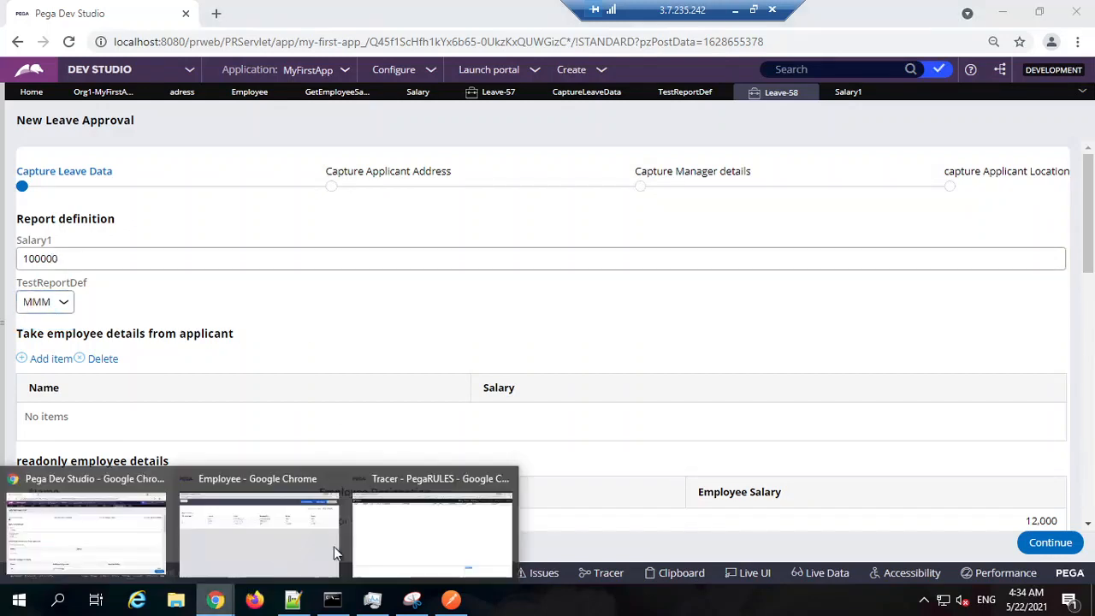
pyautogui.click(489, 532)
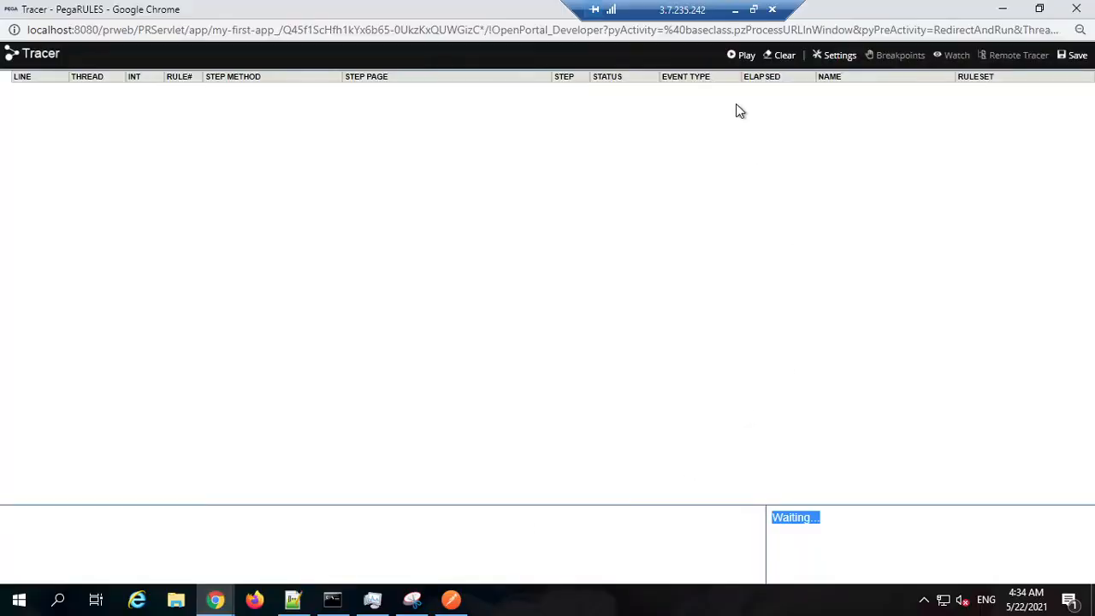
pyautogui.click(741, 56)
pyautogui.hotkey('alt', 'Tab')
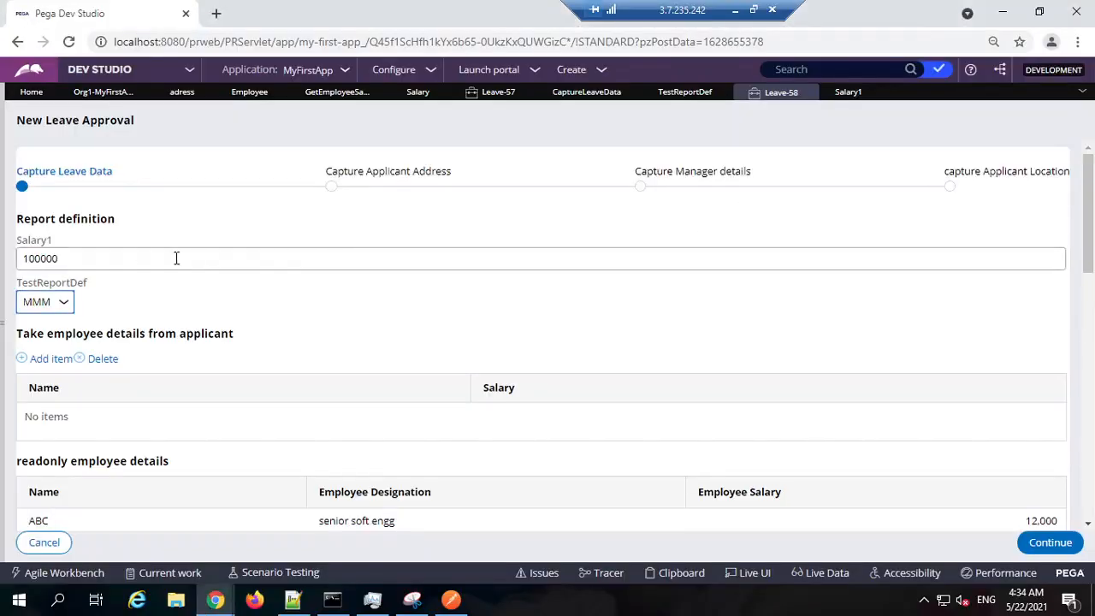
# Set Salary1 to 10000 in Leave-58 and check the reloaded TestReportDef choices.
pyautogui.click(136, 256)
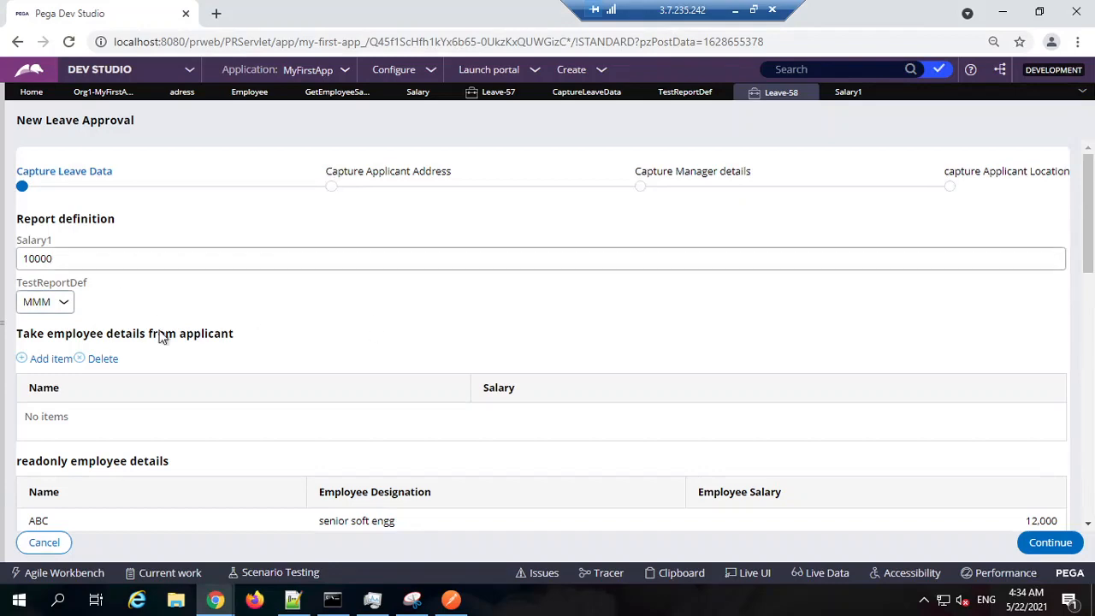
pyautogui.click(63, 305)
pyautogui.click(65, 307)
# Compare the Tracer's captured events with the Leave-58 form and pause tracing.
pyautogui.hotkey('alt', 'Tab')
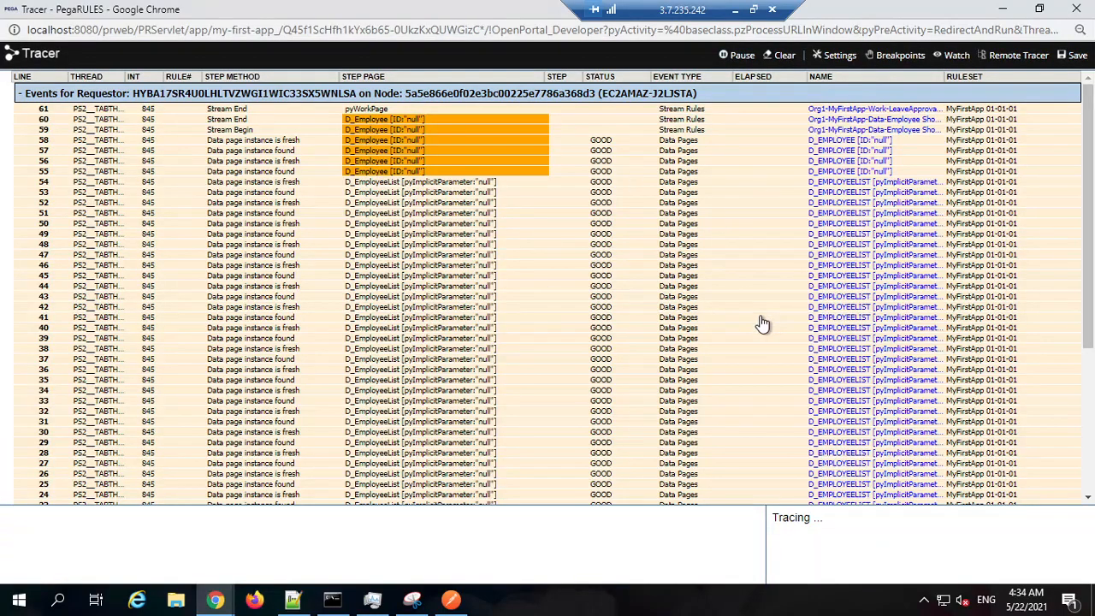
pyautogui.hotkey('alt', 'Tab')
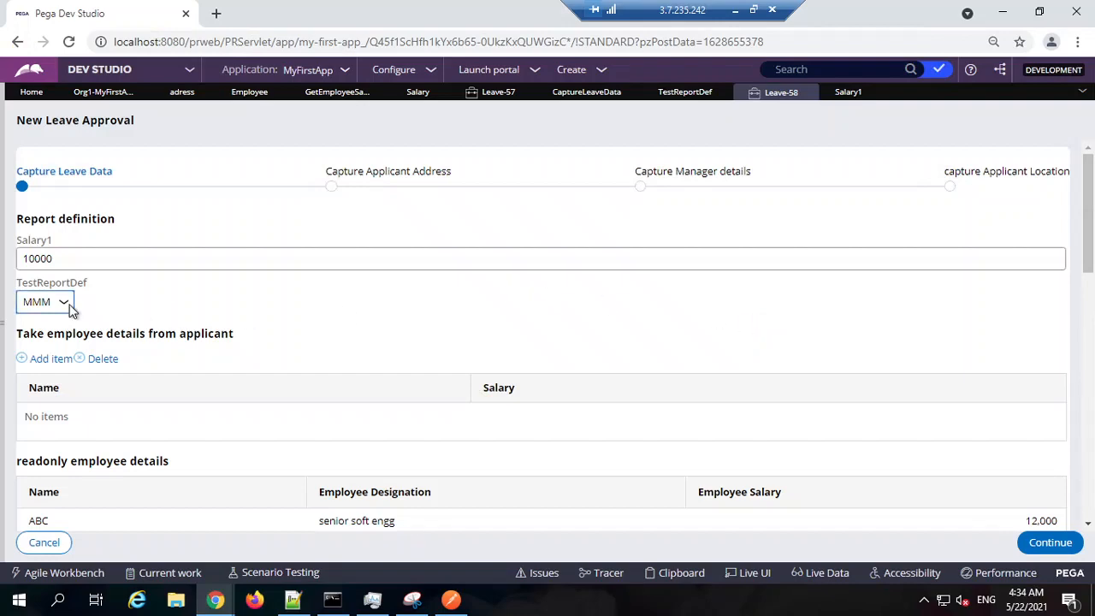
pyautogui.hotkey('alt', 'Tab')
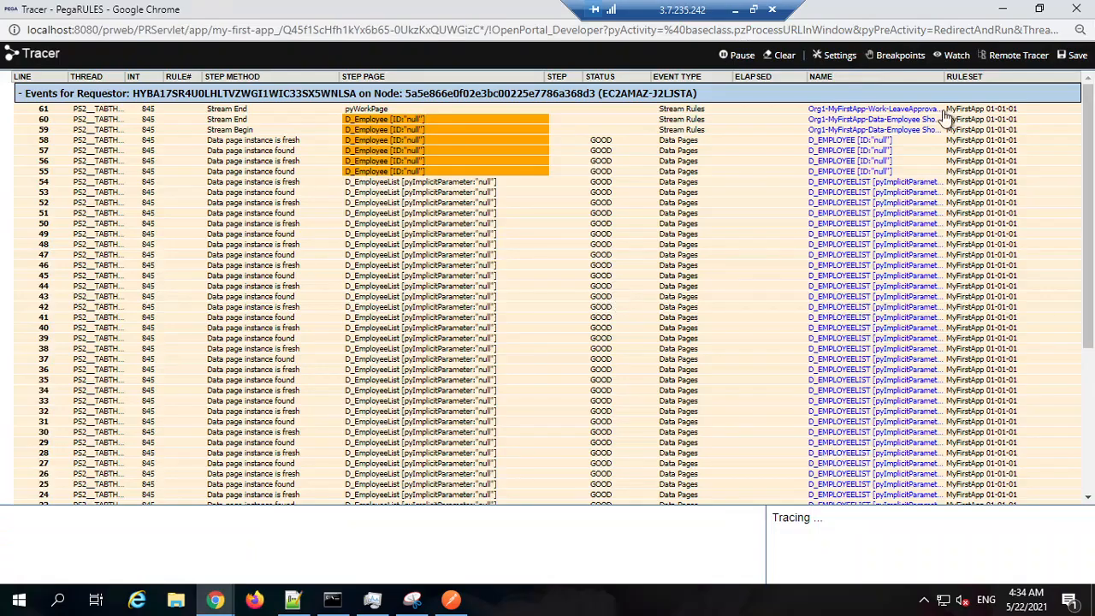
pyautogui.click(745, 57)
# Copy the report definition's ID, GetEmployeeSalGreaterThan10000, and search for it in the Tracer events.
pyautogui.hotkey('alt', 'Tab')
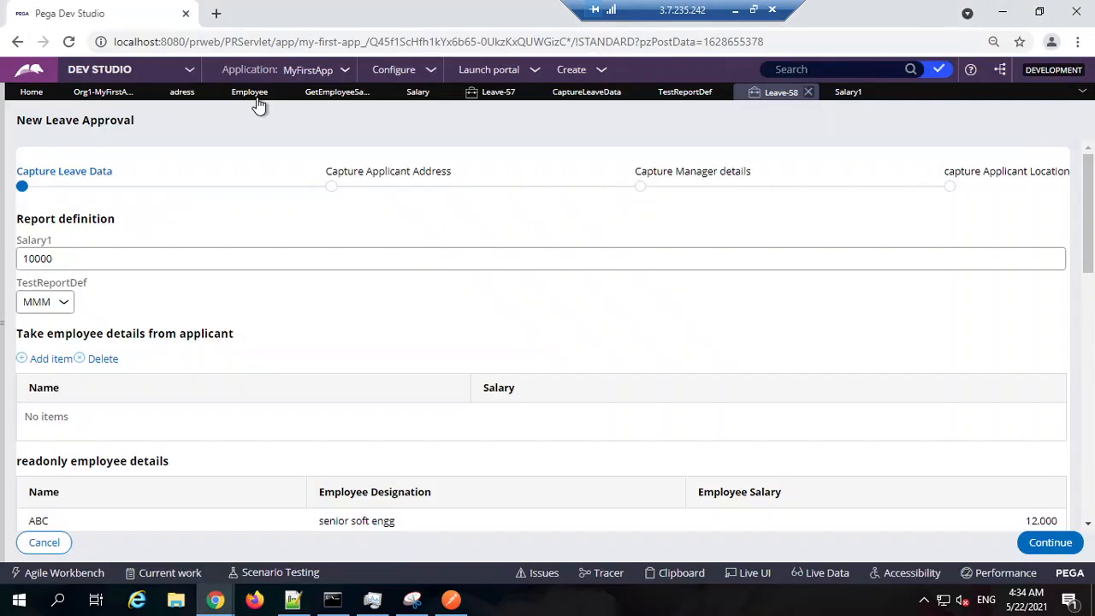
pyautogui.click(336, 94)
pyautogui.doubleClick(332, 128)
pyautogui.hotkey('ctrl', 'c')
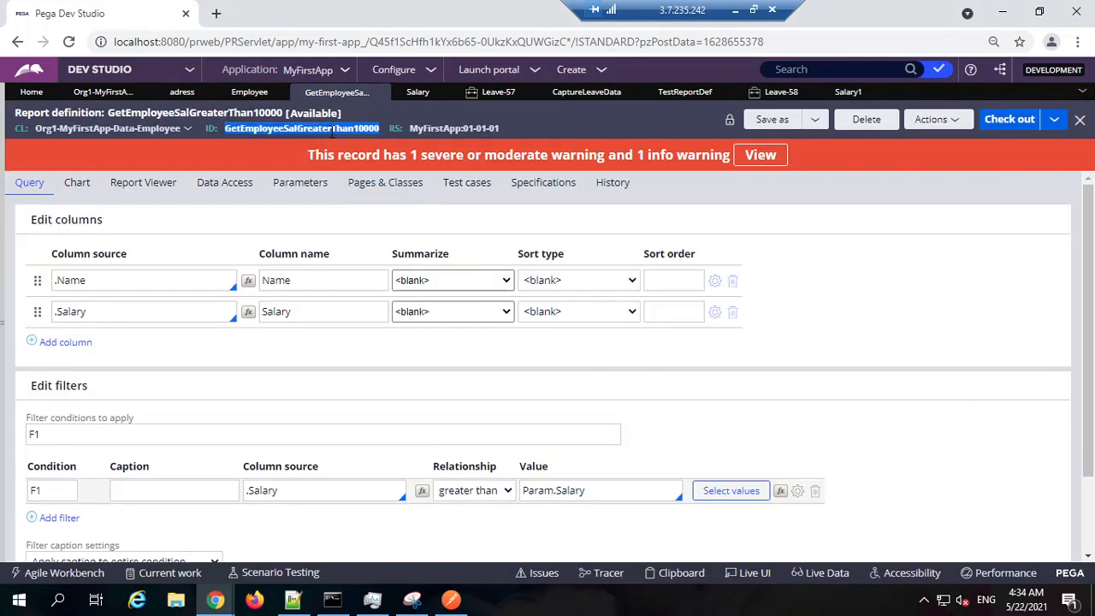
pyautogui.hotkey('alt', 'Tab')
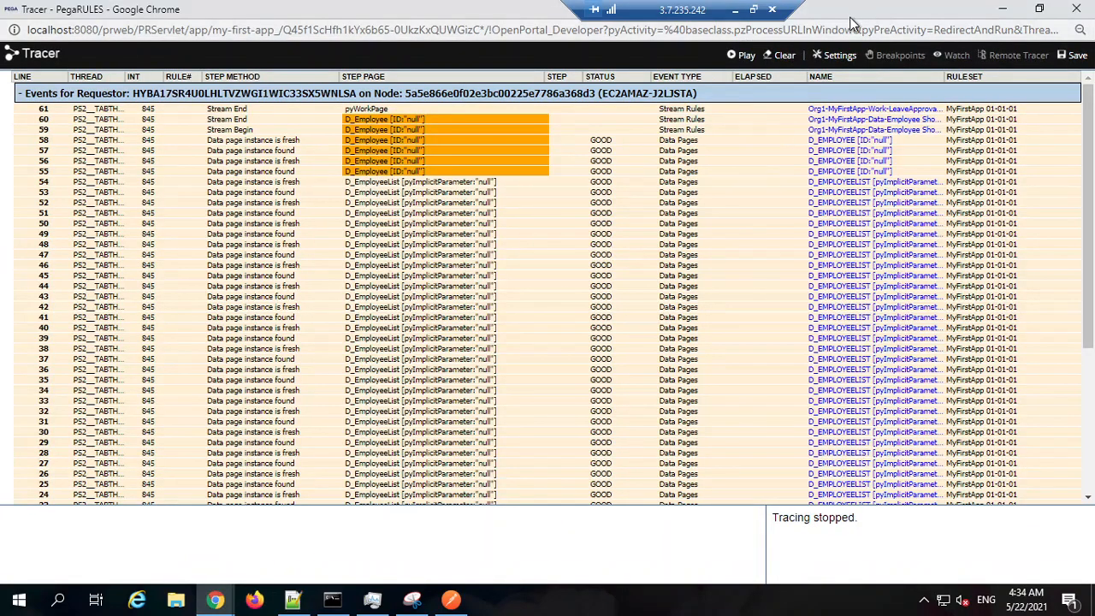
pyautogui.hotkey('ctrl', 'f')
pyautogui.hotkey('ctrl', 'v')
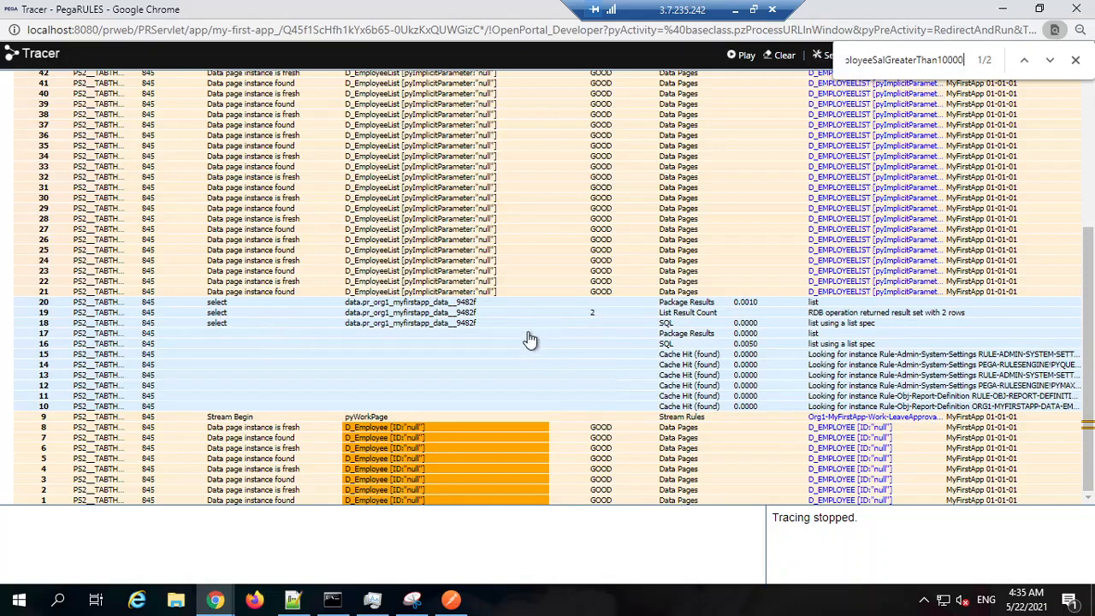
# Open the details of the SQL event on line 18 full-screen and examine the columns in its SELECT statement.
pyautogui.click(670, 330)
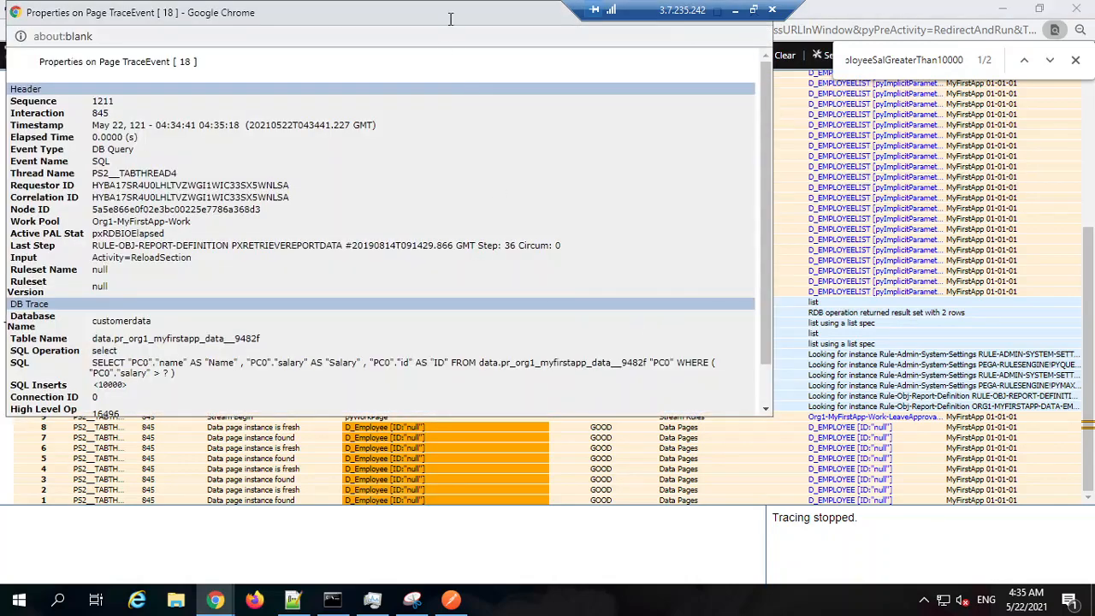
pyautogui.doubleClick(451, 15)
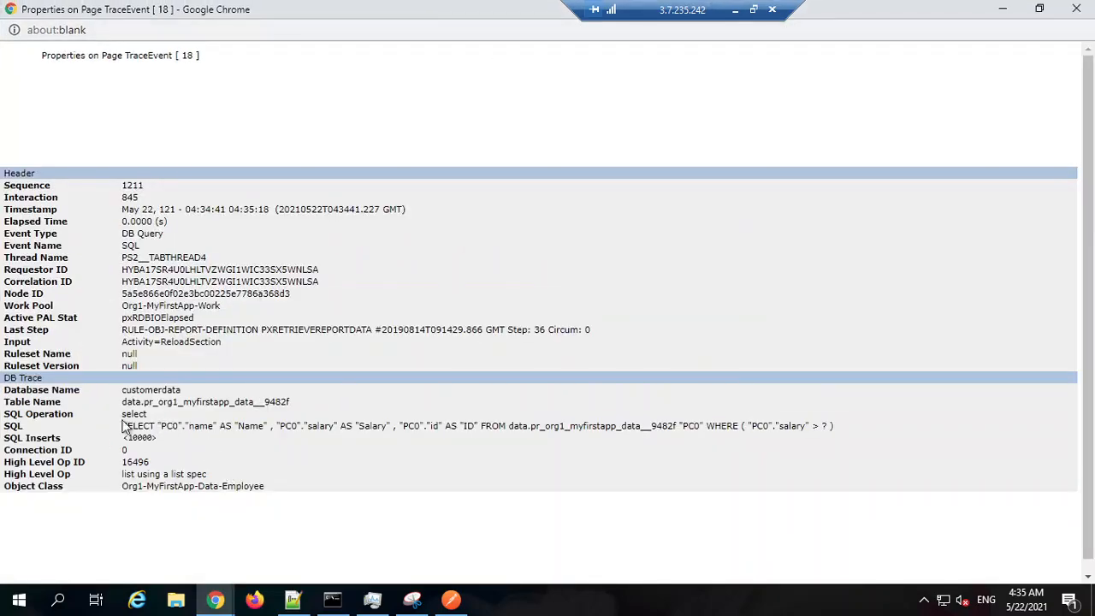
pyautogui.moveTo(128, 423); pyautogui.dragTo(757, 426)
pyautogui.tripleClick(798, 428)
pyautogui.click(190, 436)
pyautogui.doubleClick(169, 425)
pyautogui.doubleClick(208, 425)
pyautogui.doubleClick(171, 426)
pyautogui.click(182, 428)
pyautogui.doubleClick(200, 426)
pyautogui.doubleClick(251, 427)
pyautogui.click(226, 437)
pyautogui.doubleClick(317, 426)
pyautogui.click(374, 429)
pyautogui.doubleClick(374, 426)
pyautogui.doubleClick(248, 426)
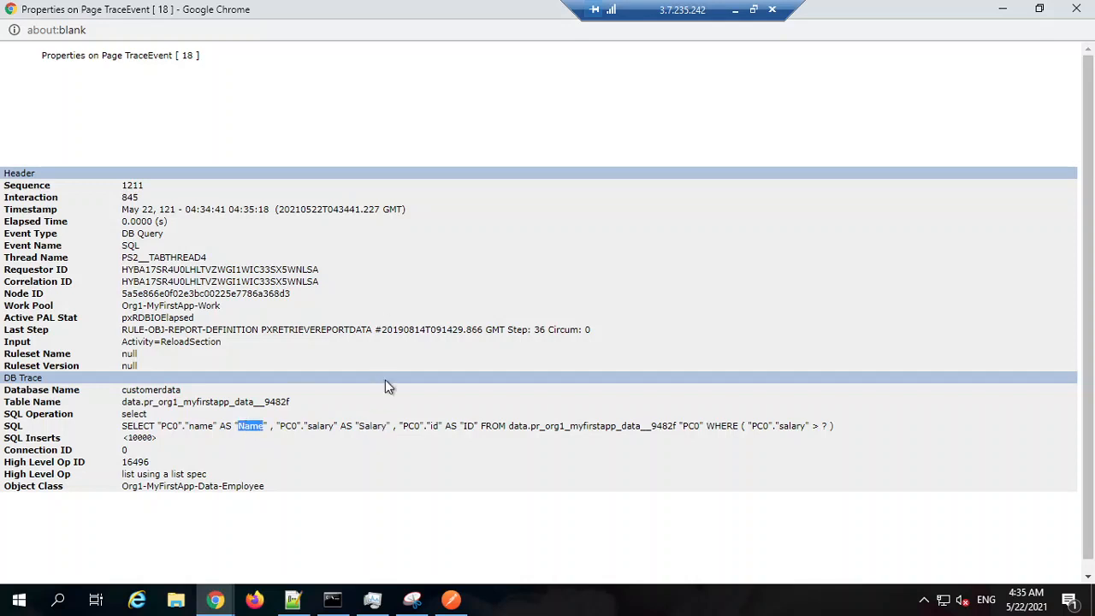
# Examine the query's ID column, source table, PC0 alias and WHERE condition on salary together with the SQL Inserts value.
pyautogui.click(436, 428)
pyautogui.moveTo(475, 426); pyautogui.dragTo(458, 428)
pyautogui.doubleClick(591, 436)
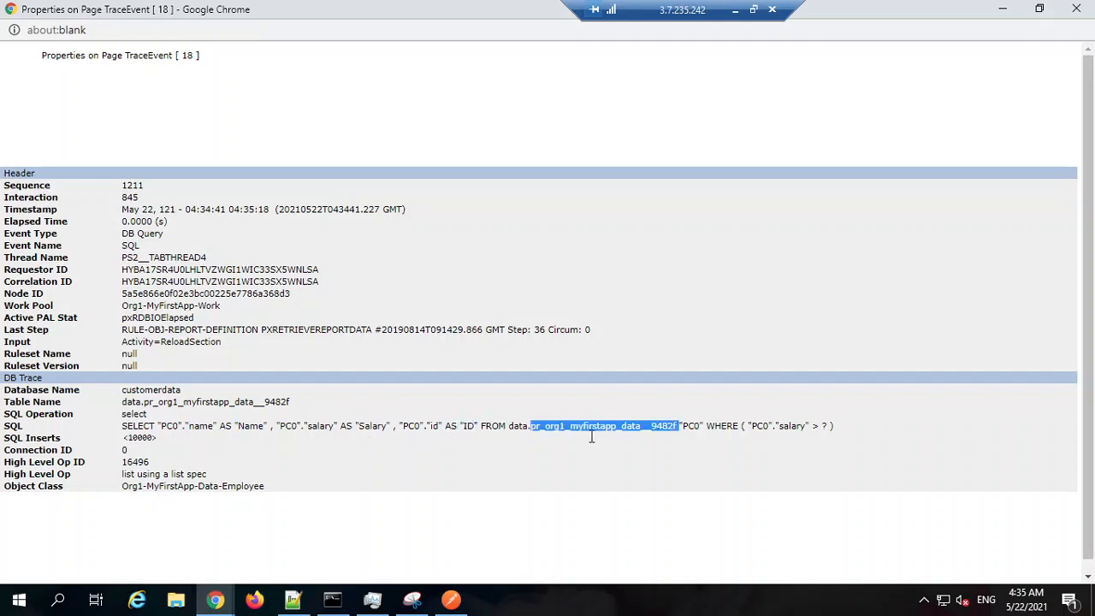
pyautogui.doubleClick(694, 427)
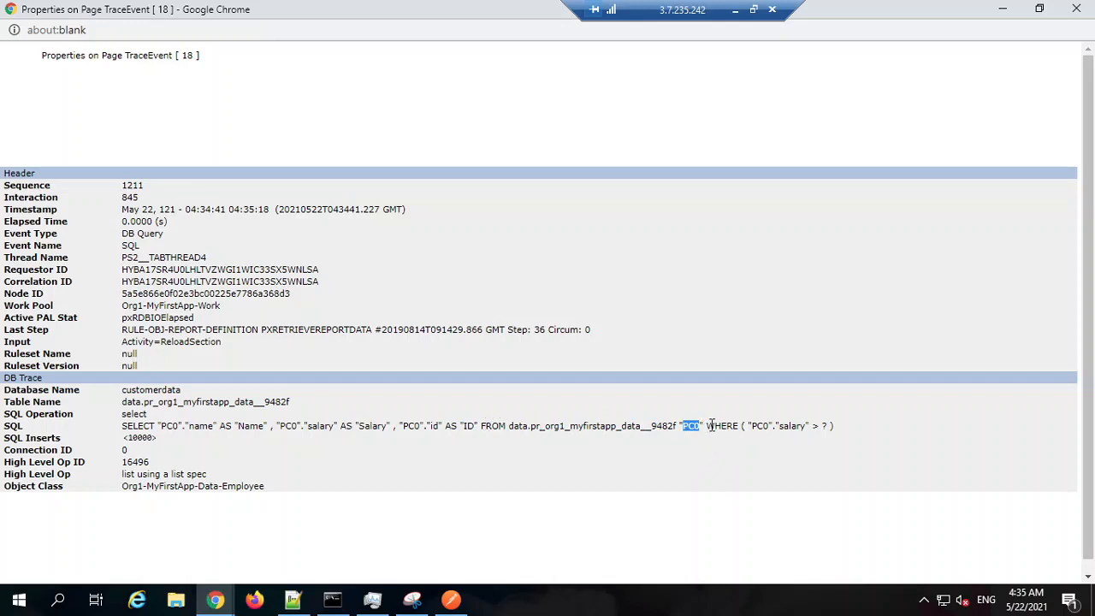
pyautogui.click(708, 427)
pyautogui.doubleClick(728, 427)
pyautogui.click(763, 428)
pyautogui.moveTo(756, 426); pyautogui.dragTo(817, 430)
pyautogui.doubleClick(790, 427)
pyautogui.doubleClick(140, 438)
pyautogui.moveTo(847, 428); pyautogui.dragTo(119, 419)
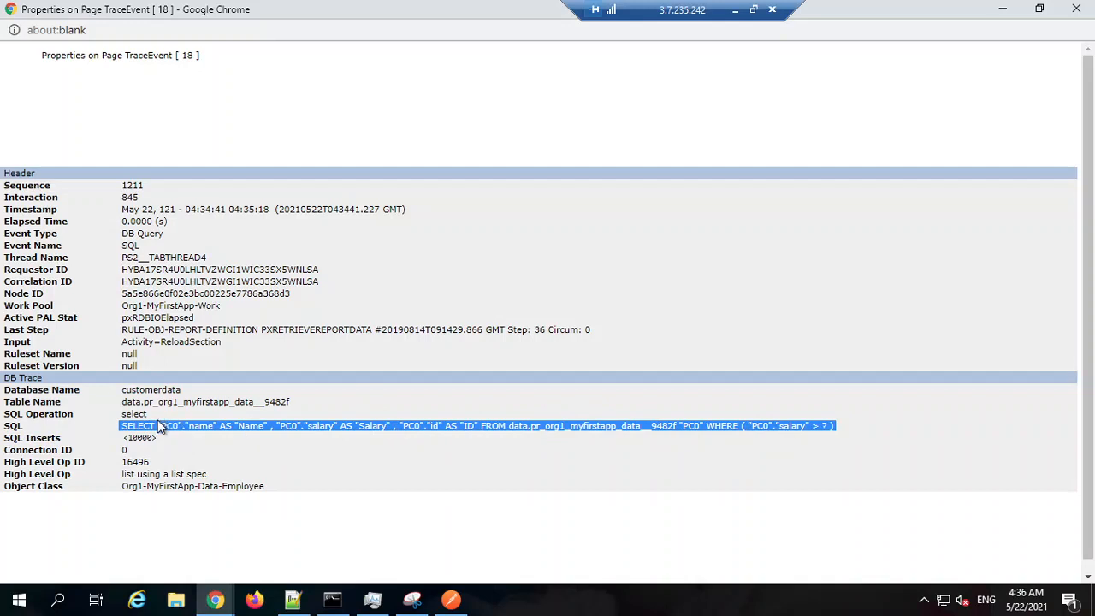
# Reread the complete SQL statement, matching its parameter placeholder to the SQL Inserts value.
pyautogui.moveTo(123, 426); pyautogui.dragTo(835, 425)
pyautogui.click(827, 429)
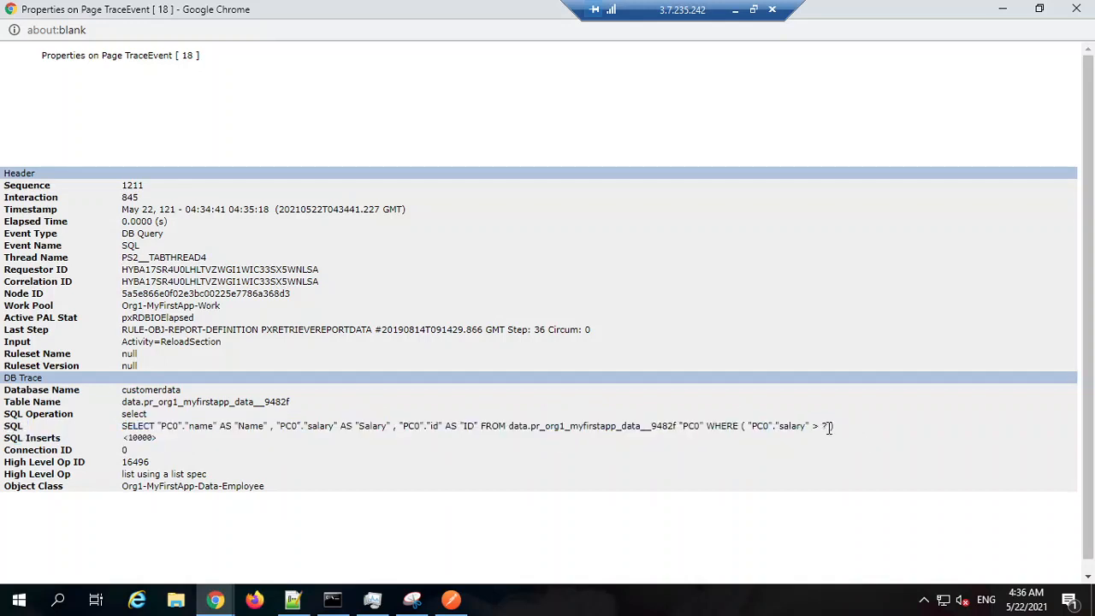
pyautogui.doubleClick(140, 438)
pyautogui.moveTo(807, 426); pyautogui.dragTo(396, 413)
pyautogui.tripleClick(517, 425)
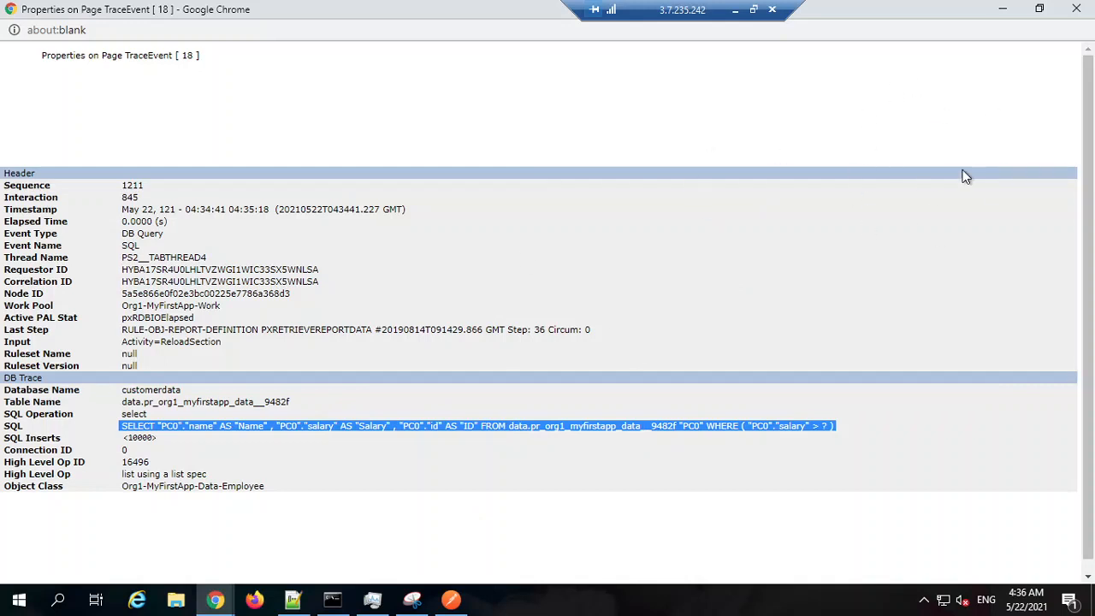
pyautogui.doubleClick(682, 423)
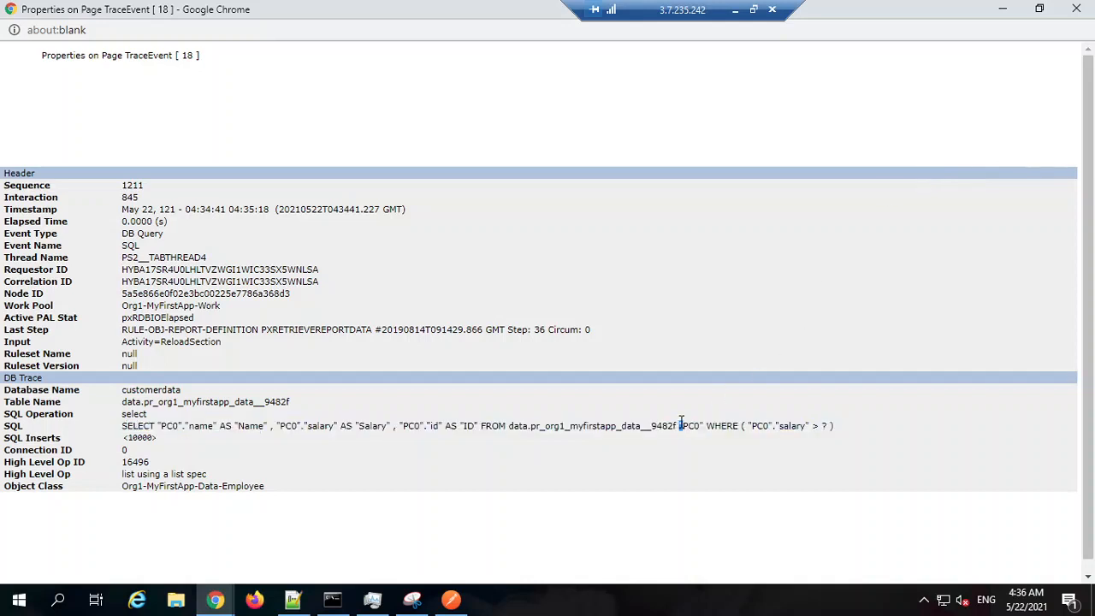
pyautogui.tripleClick(791, 425)
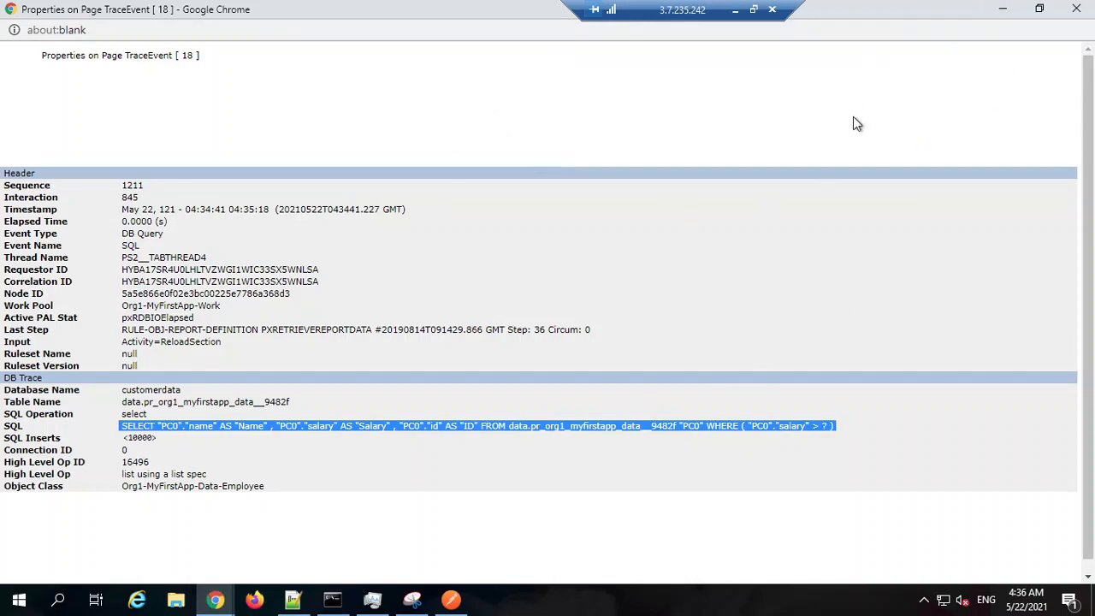
# Recheck the Tracer event list and the report definition search, and return to the SQL event's details.
pyautogui.click(1003, 9)
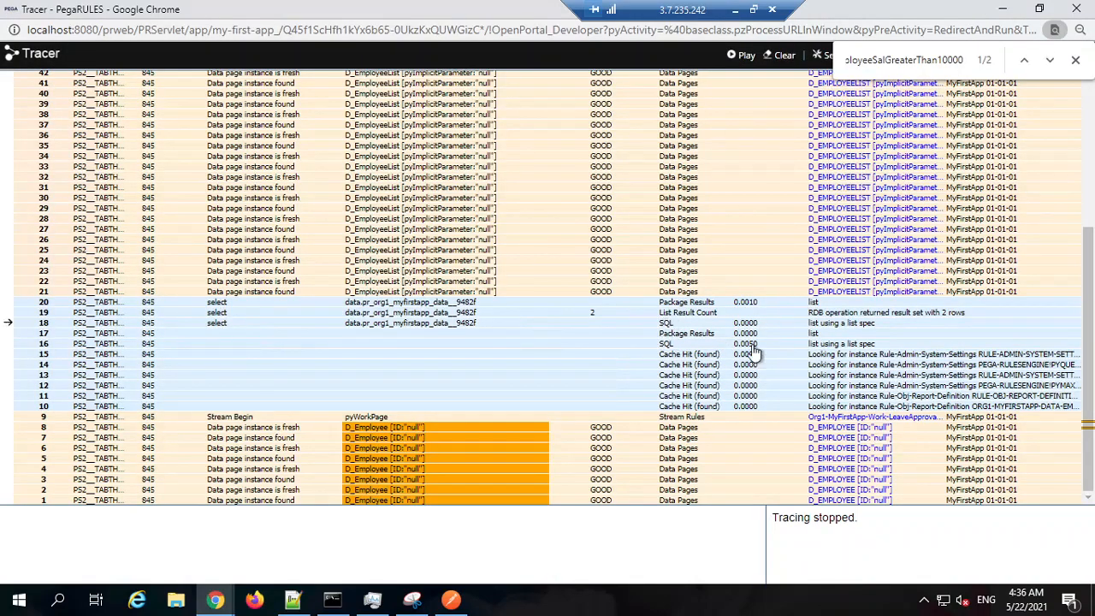
pyautogui.click(909, 62)
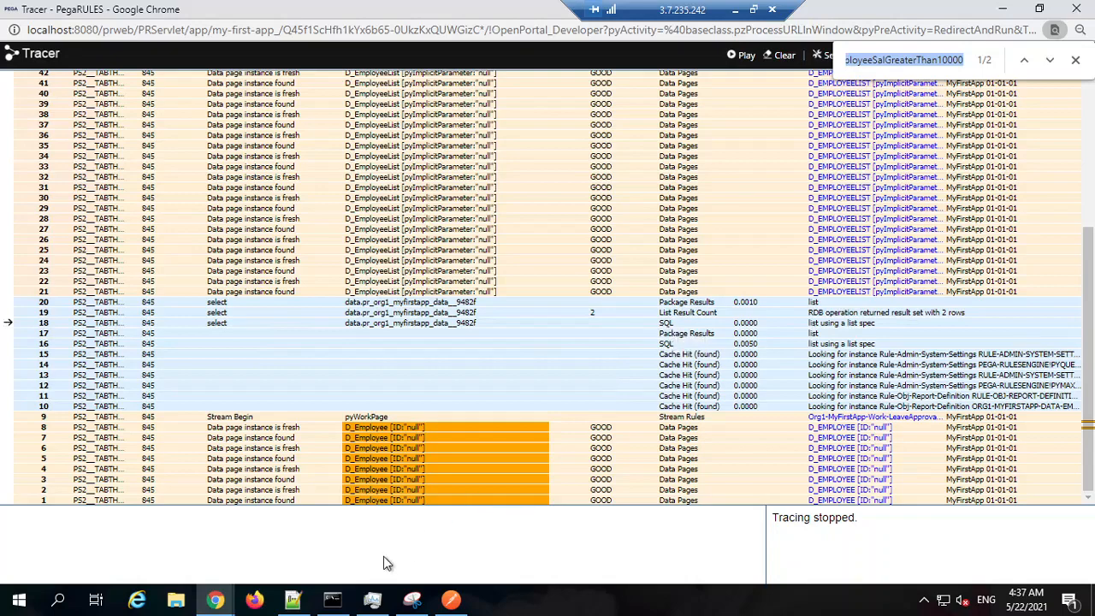
pyautogui.click(215, 600)
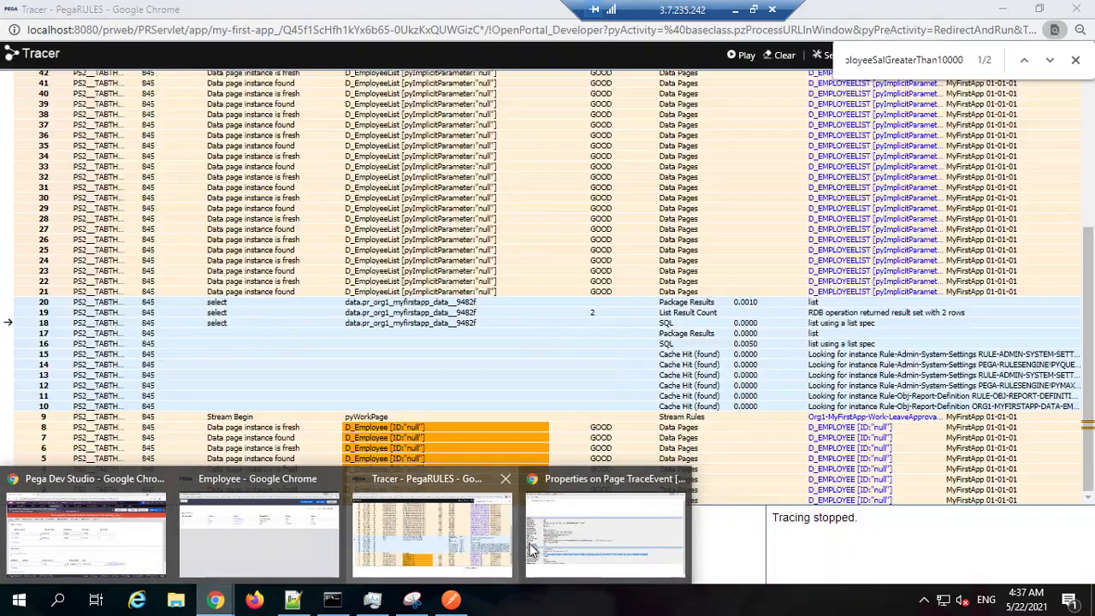
pyautogui.click(530, 549)
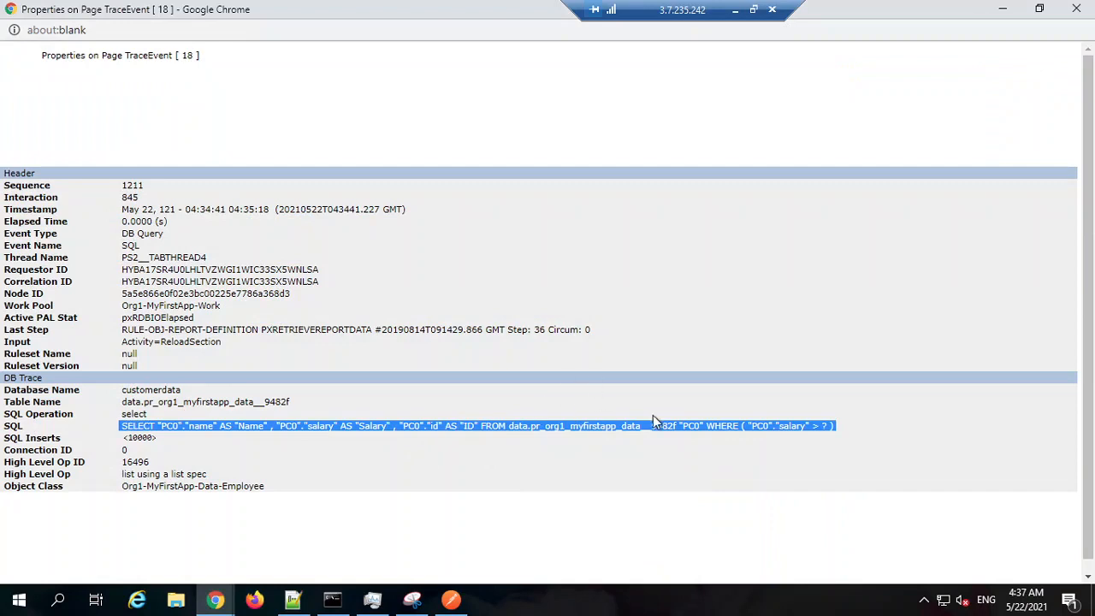
# Review the SQL statement once more and close both the event details and the Tracer.
pyautogui.tripleClick(605, 427)
pyautogui.tripleClick(638, 423)
pyautogui.tripleClick(804, 426)
pyautogui.click(1076, 8)
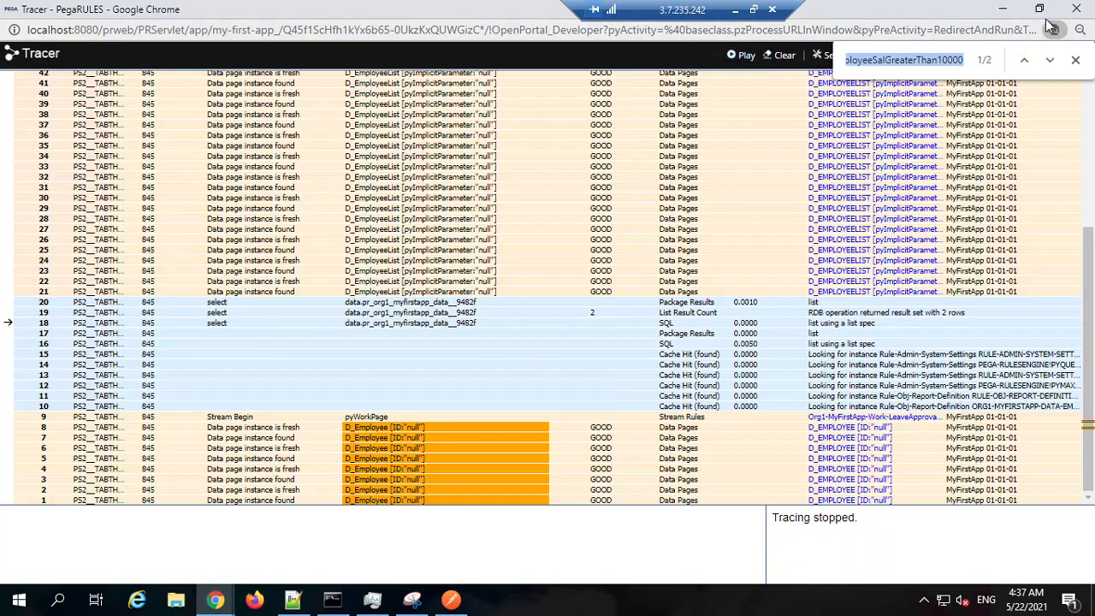
pyautogui.click(1077, 10)
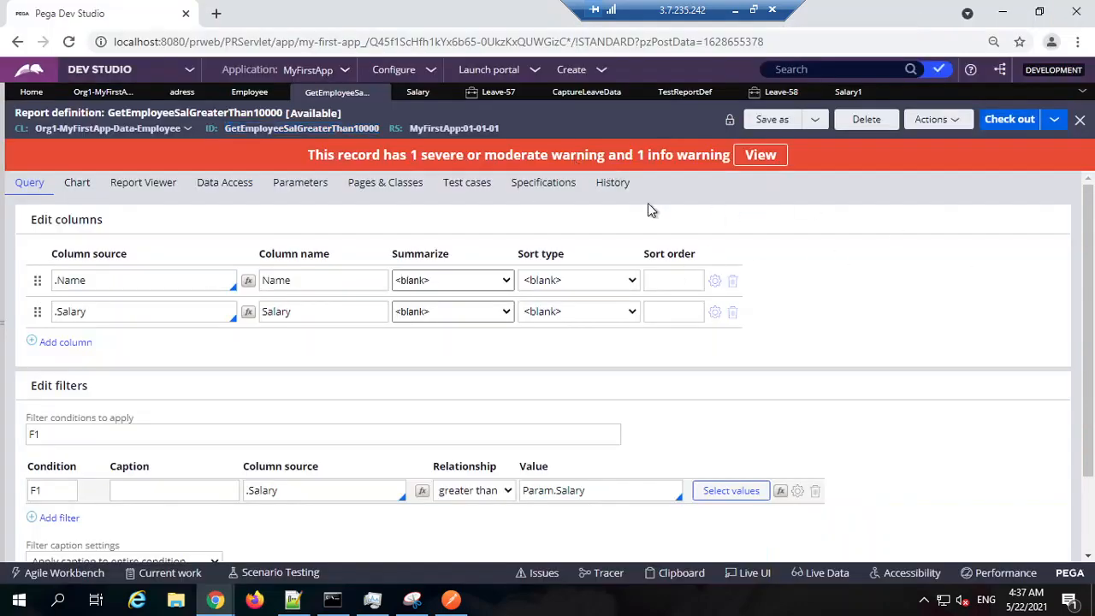
# Close all open Dev Studio records and close Leave-58, discarding its unsaved changes.
pyautogui.click(1082, 92)
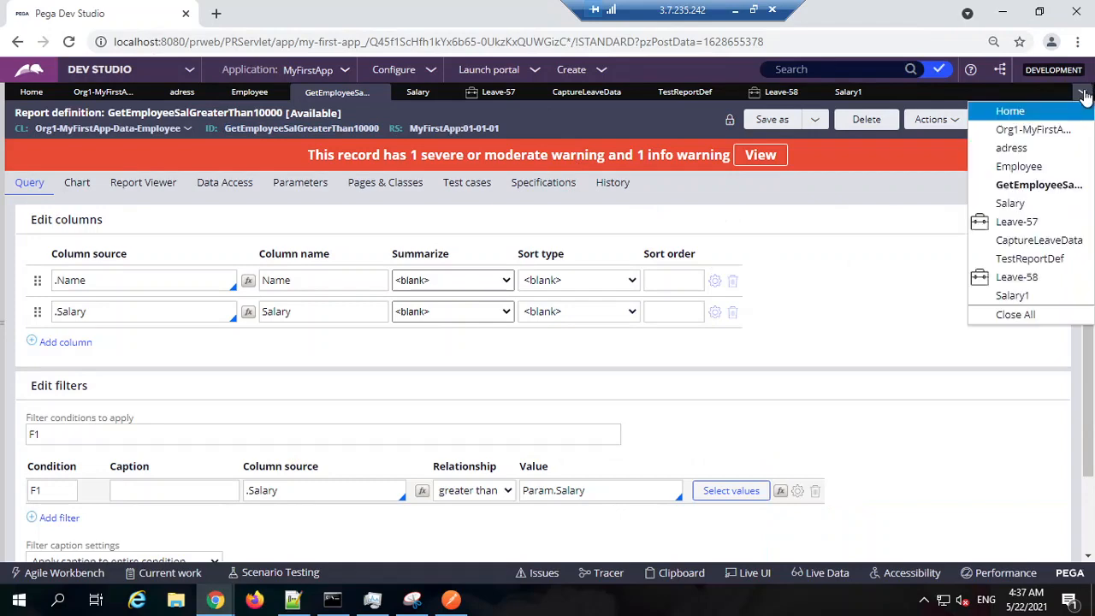
pyautogui.click(1035, 318)
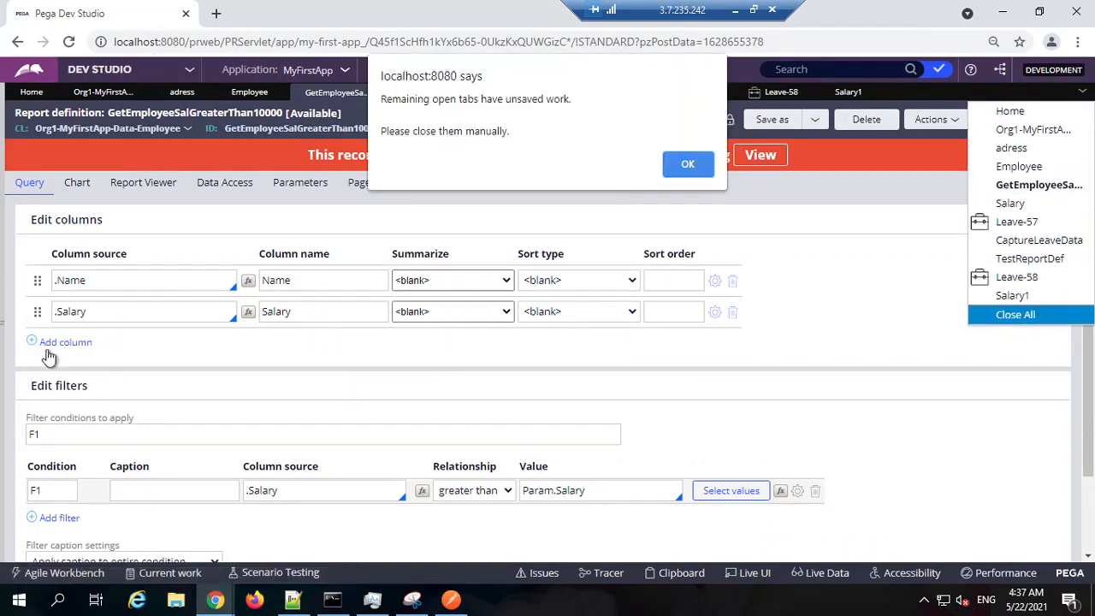
pyautogui.click(687, 163)
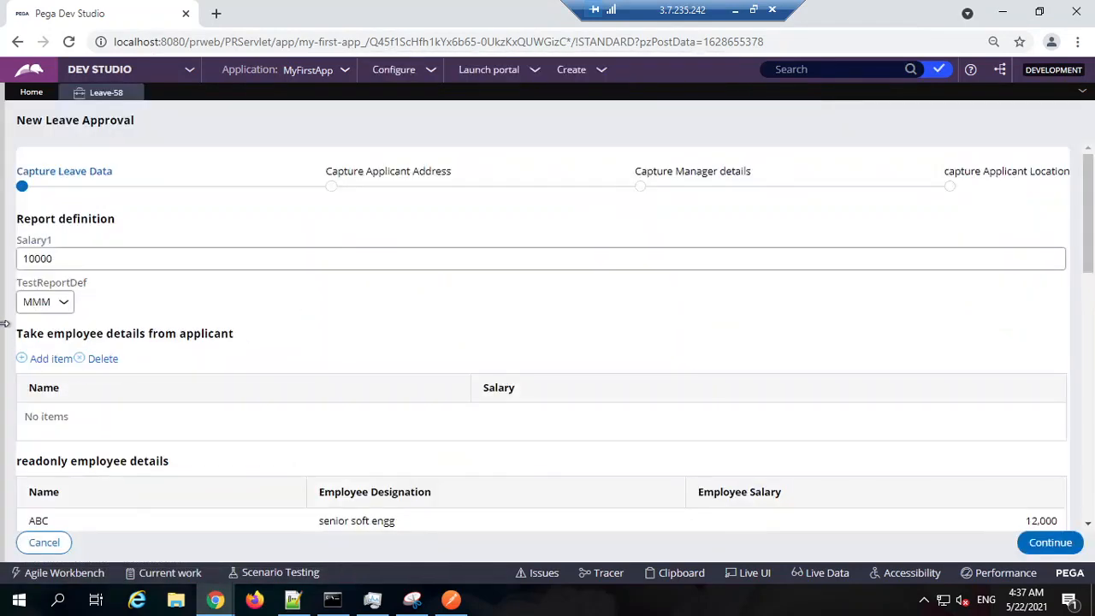
pyautogui.moveTo(7, 330)
pyautogui.click(417, 92)
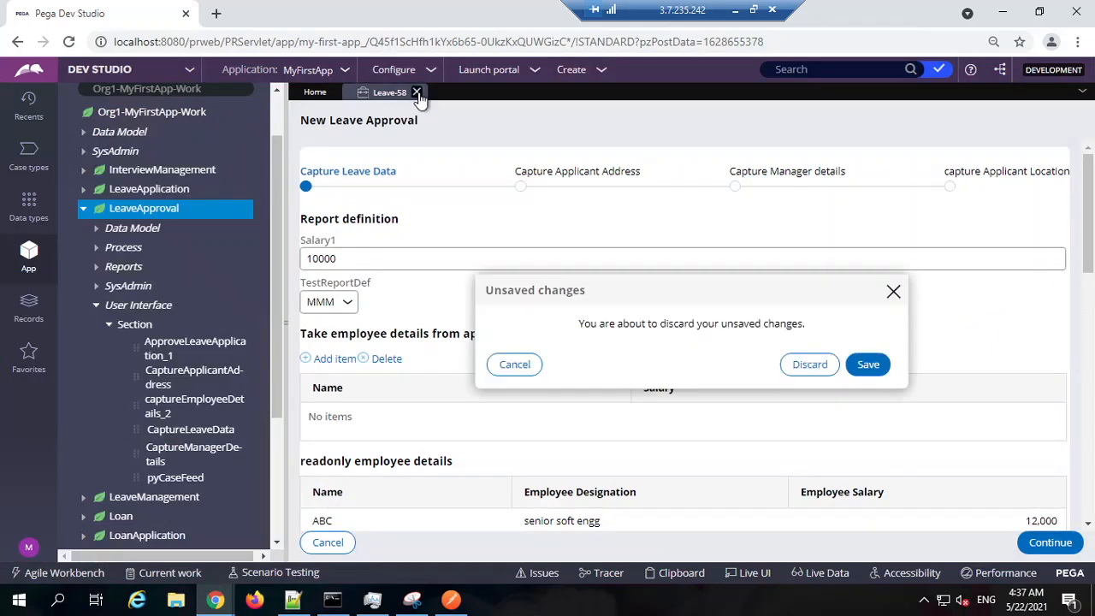
pyautogui.click(807, 364)
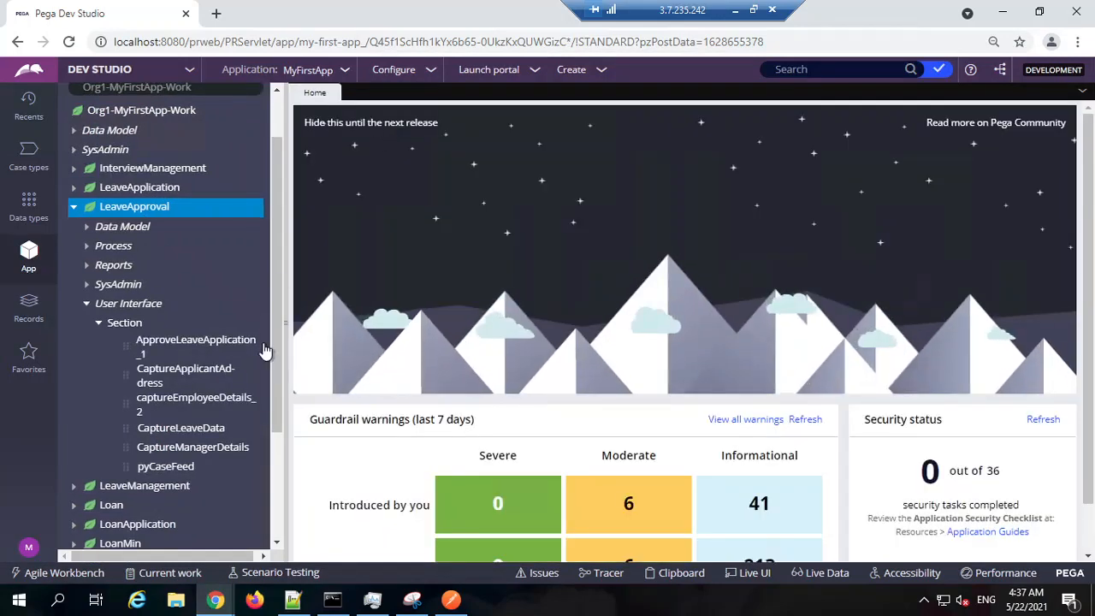
# Collapse the LeaveApproval class in the App explorer and log off from Dev Studio.
pyautogui.scroll(1, 165, 246)
pyautogui.click(74, 271)
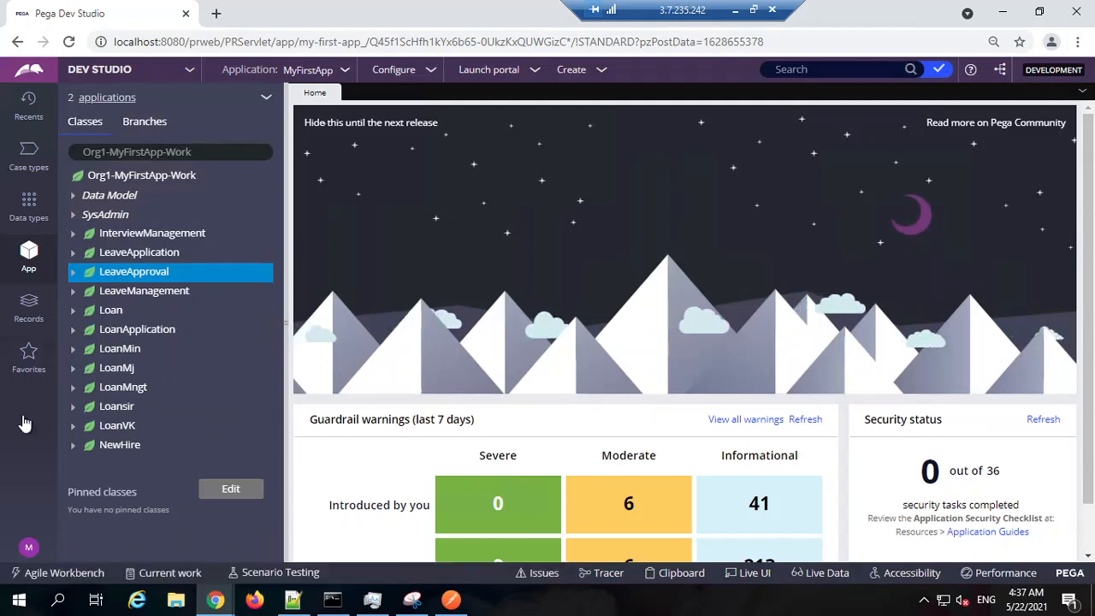
pyautogui.click(28, 550)
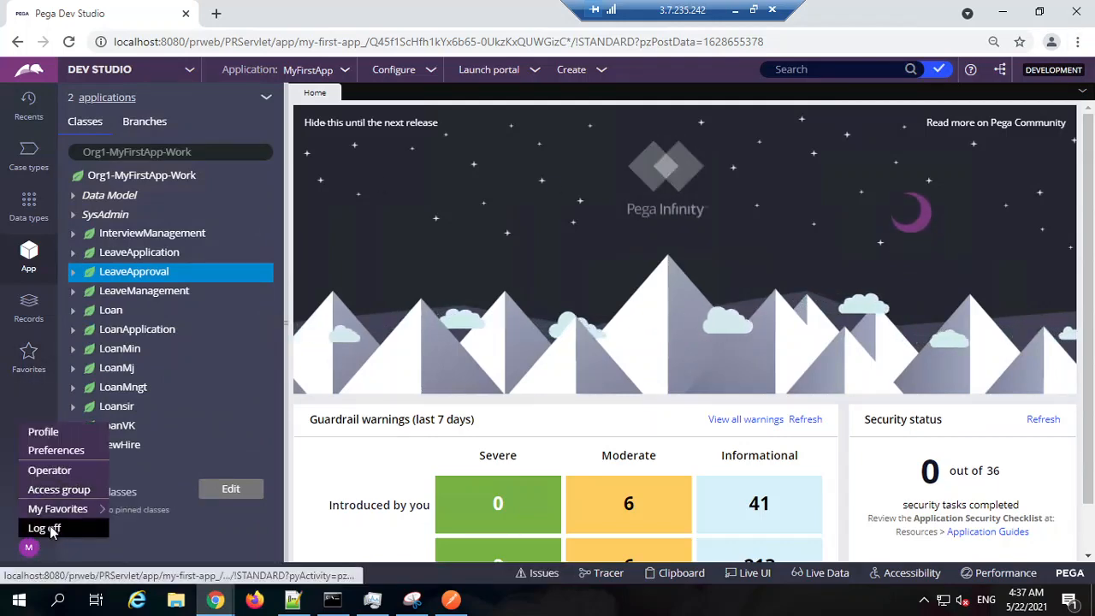
pyautogui.click(44, 527)
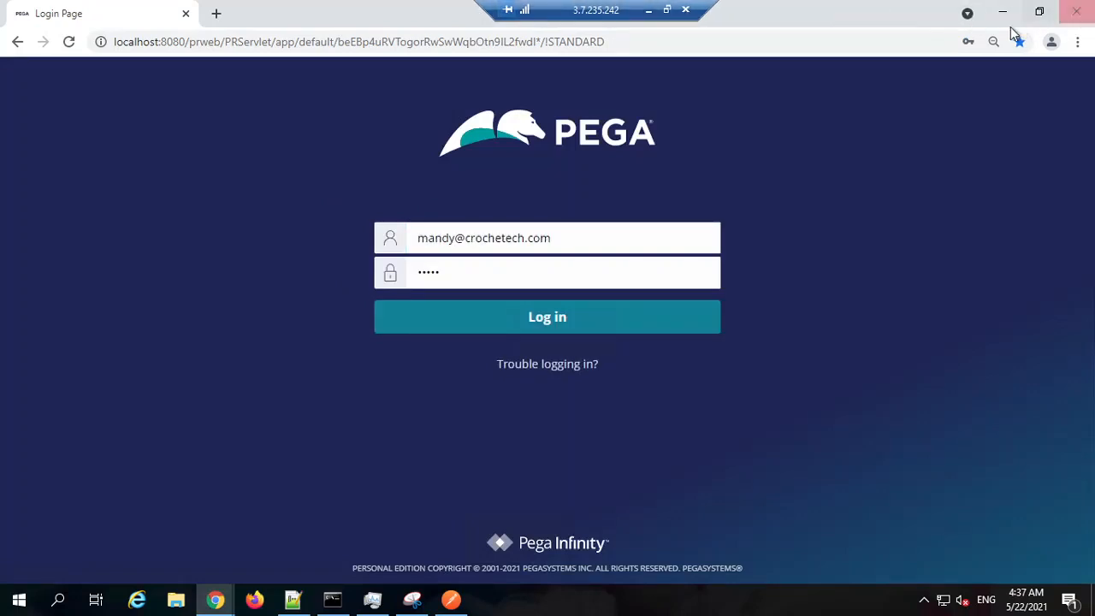
# Leave the remote desktop and review the first two lines of the report definition notes in Visual Studio Code.
pyautogui.click(649, 10)
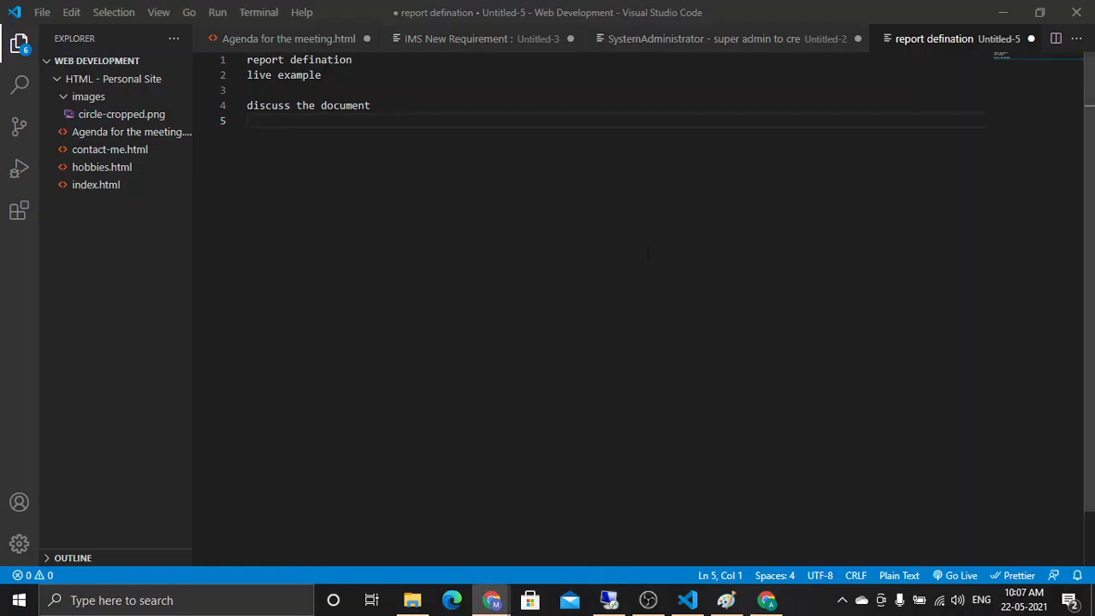
pyautogui.click(357, 76)
pyautogui.hotkey('ctrl', 'shift', 'Home')
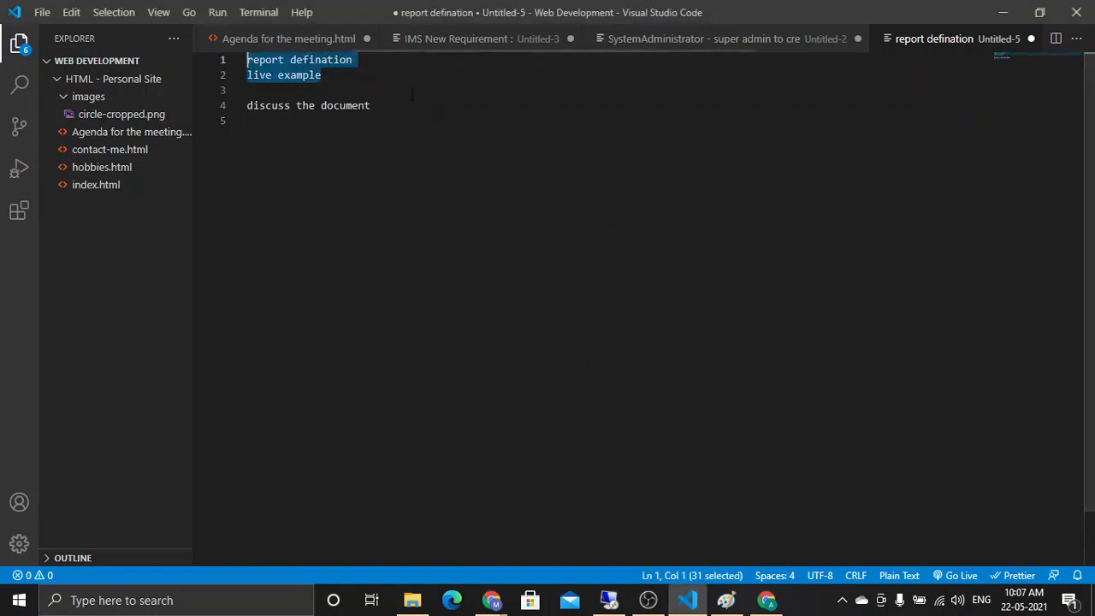
pyautogui.click(357, 76)
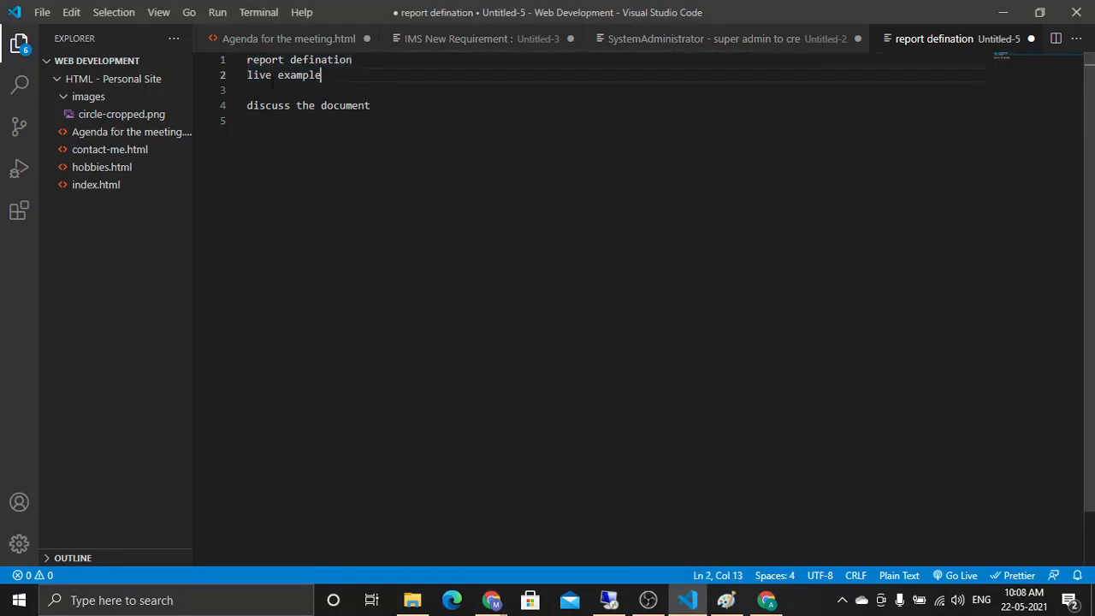